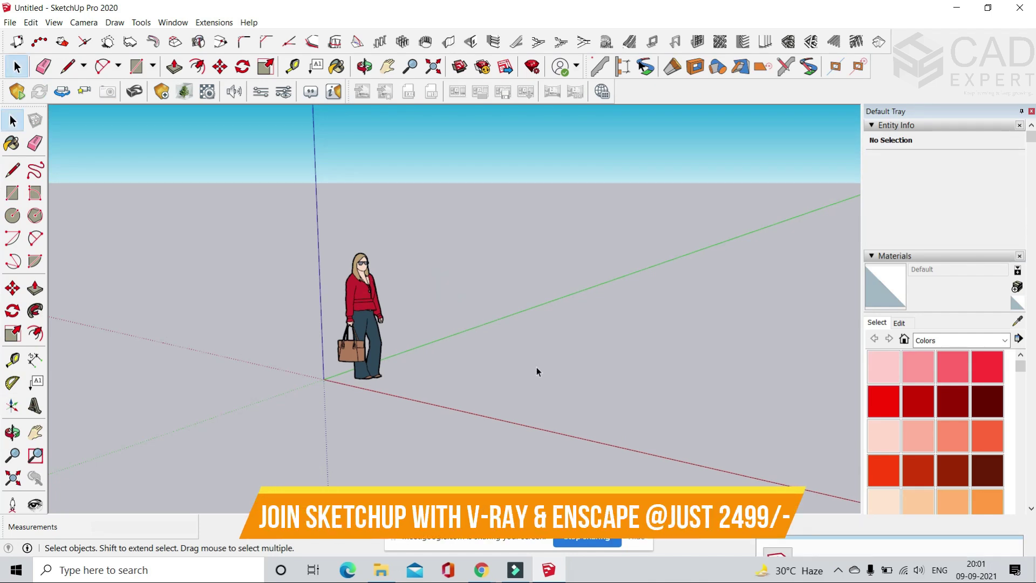
- Delete the standing human figure from the new model
drag(237, 203, 391, 390)
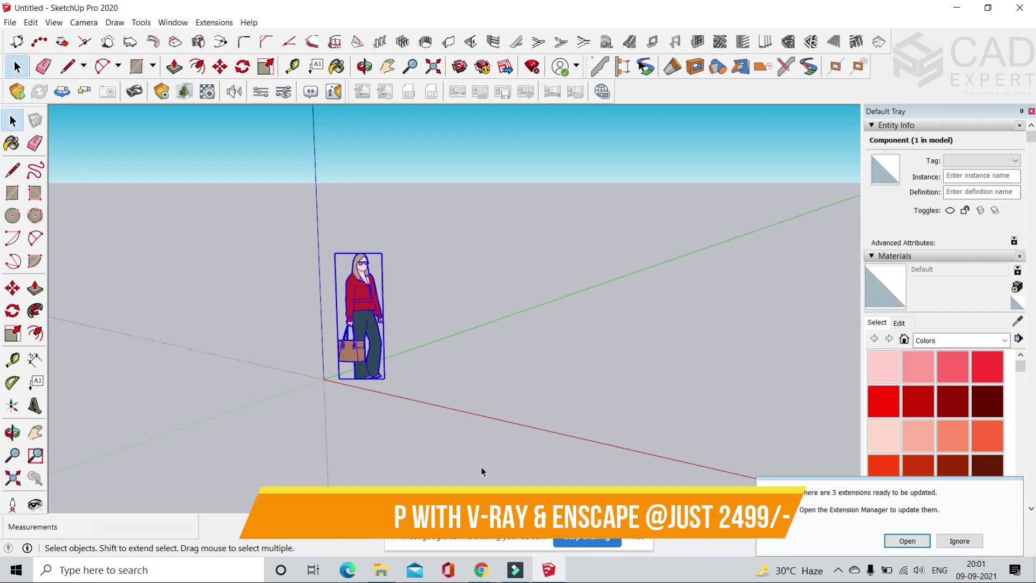
key(Delete)
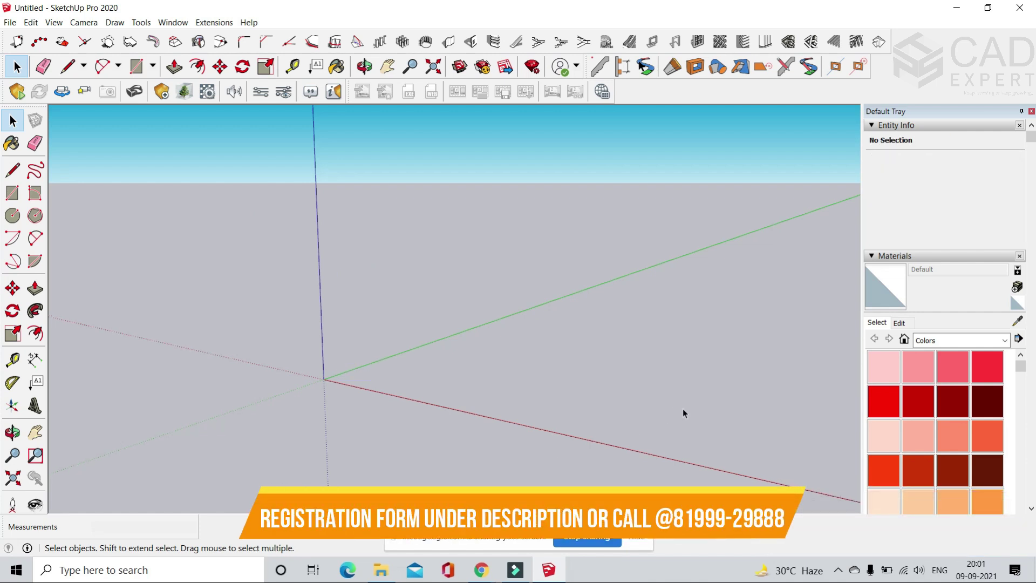
scroll(663, 400, down, 2)
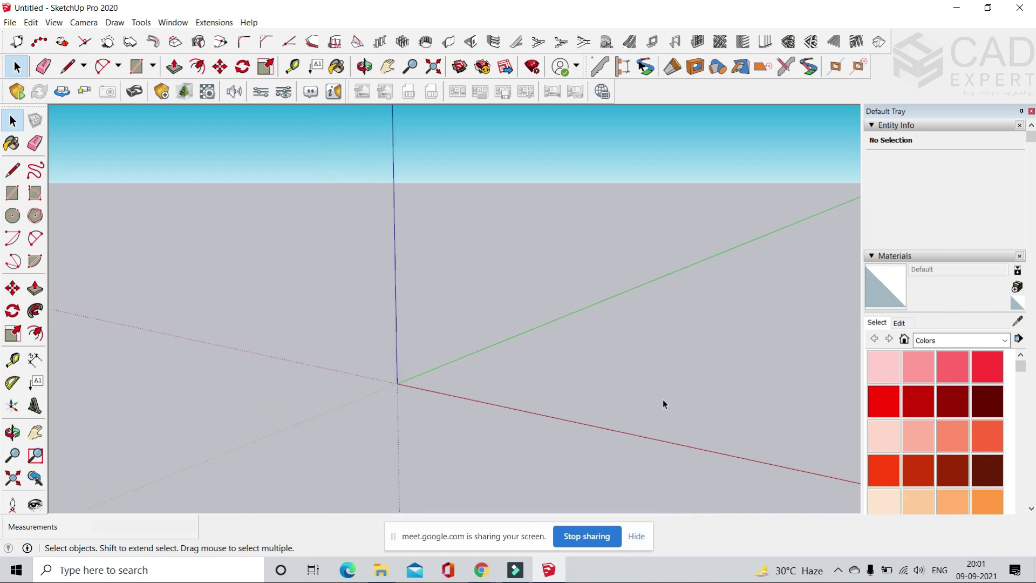
scroll(534, 389, down, 2)
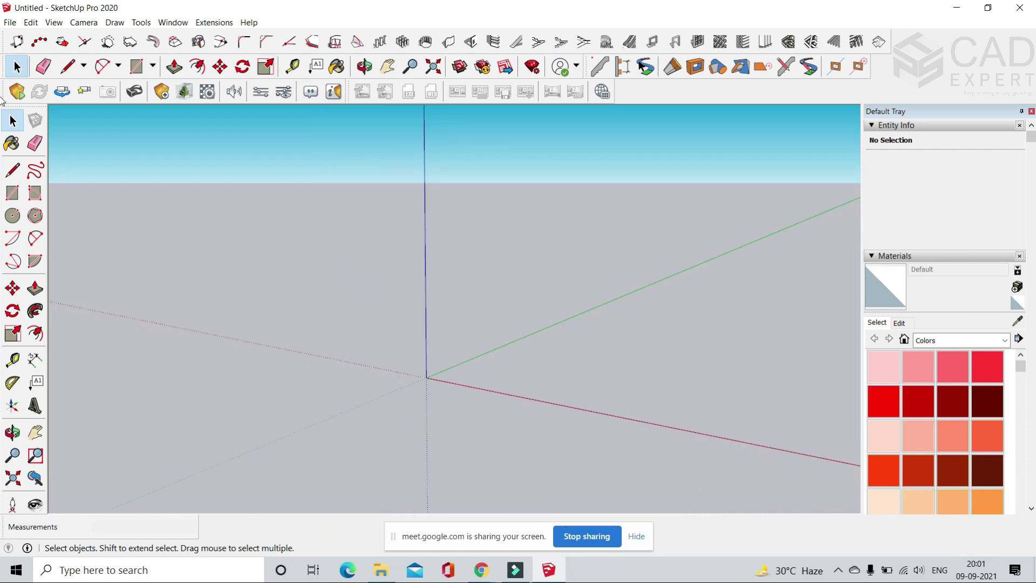
- Close the untitled model without saving its changes and relaunch SketchUp 2020 from the desktop
click(1021, 8)
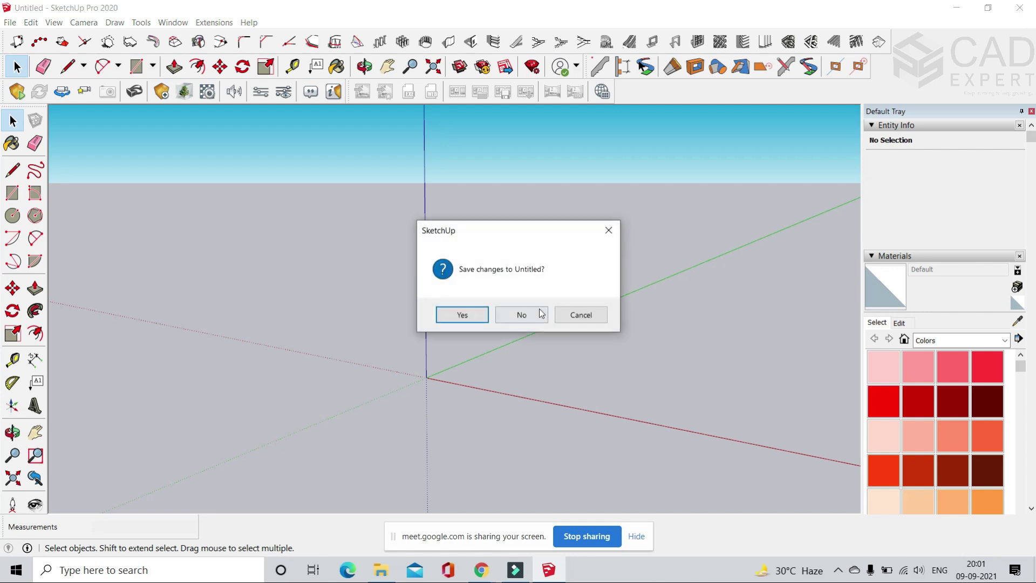
click(540, 316)
click(81, 32)
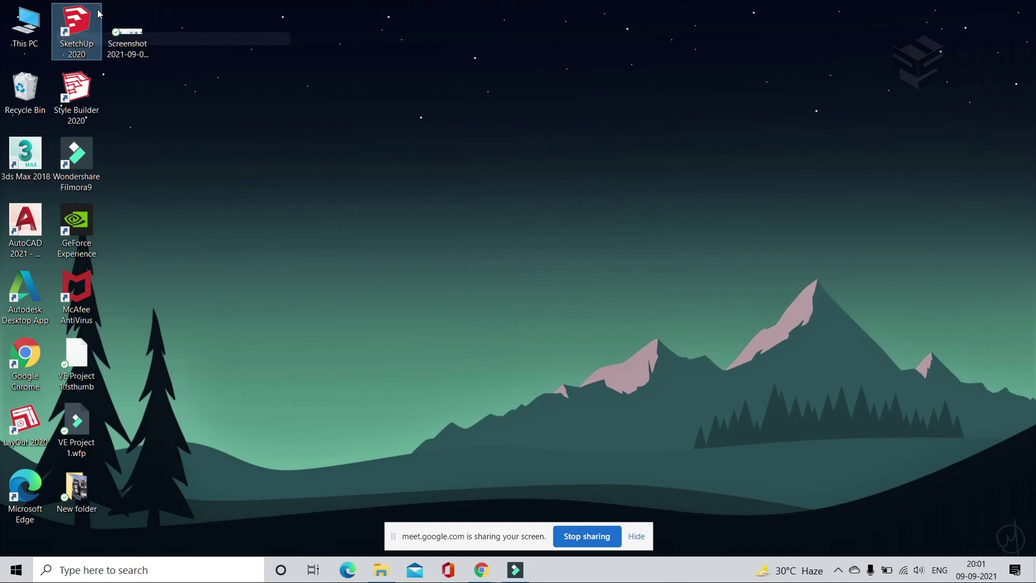
double_click(96, 39)
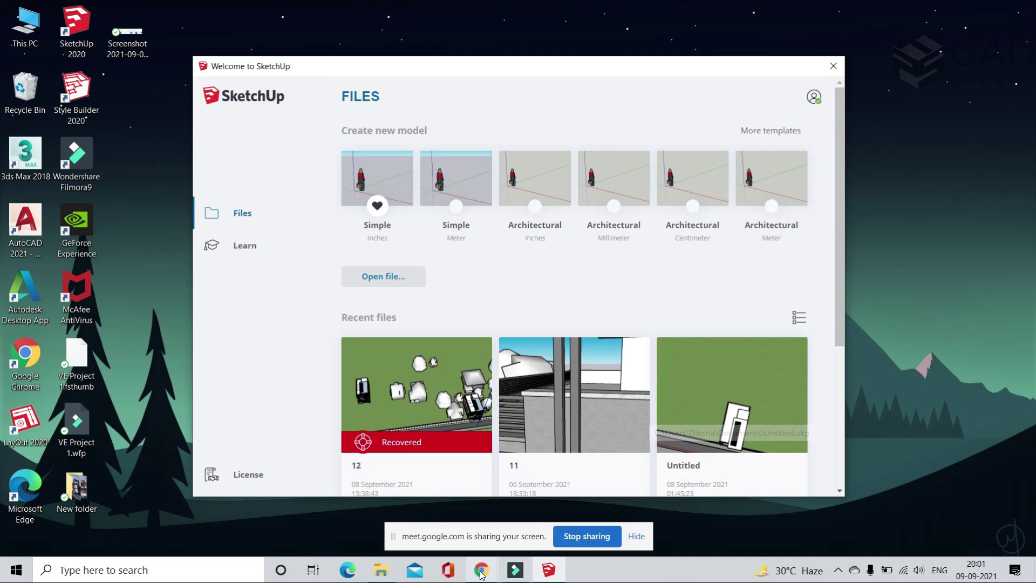
- Switch to the Google Meet call in Chrome, admit the waiting participant, and return to the SketchUp welcome window
click(485, 575)
click(517, 512)
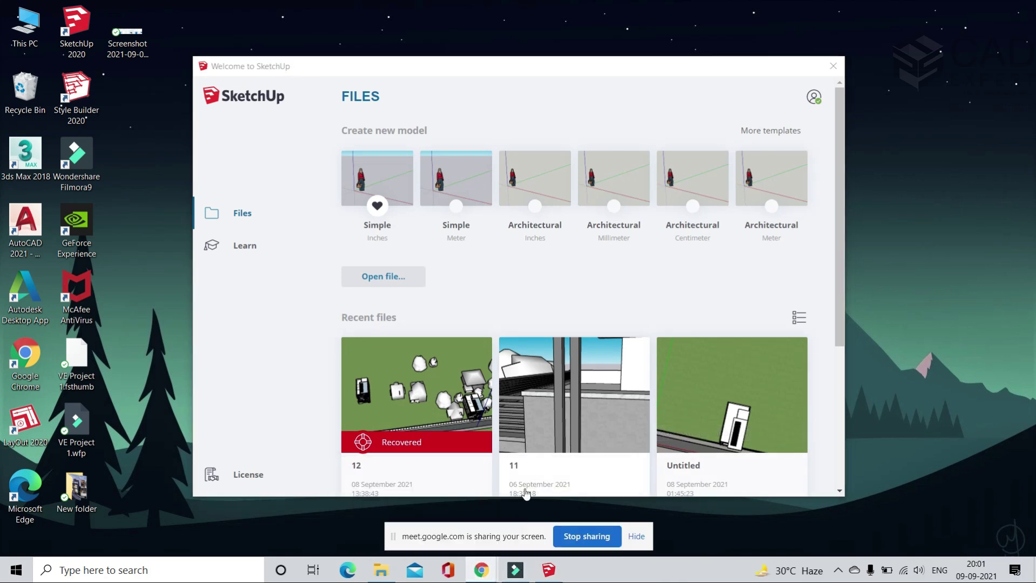
mouse_move(482, 570)
click(455, 465)
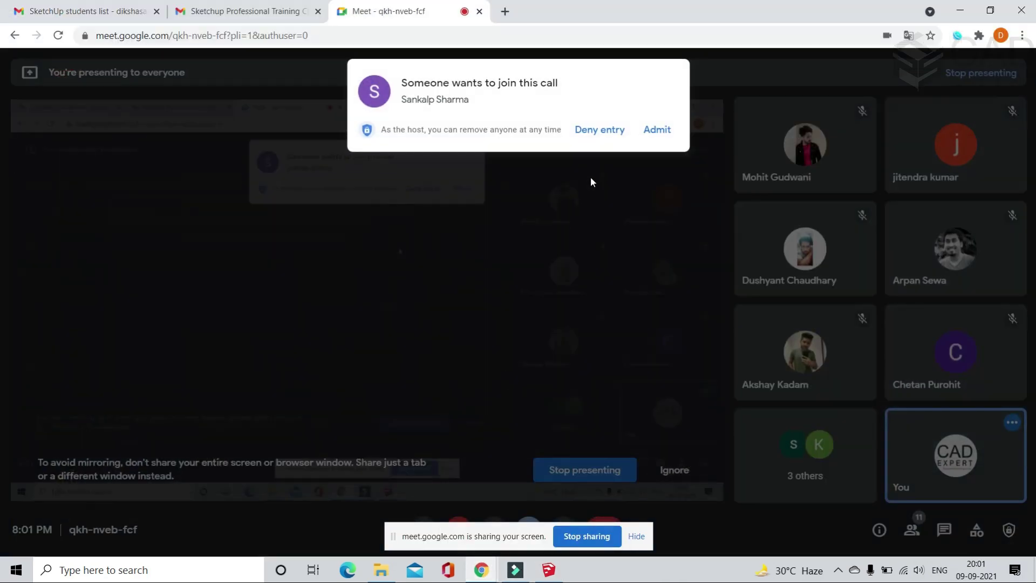
click(657, 129)
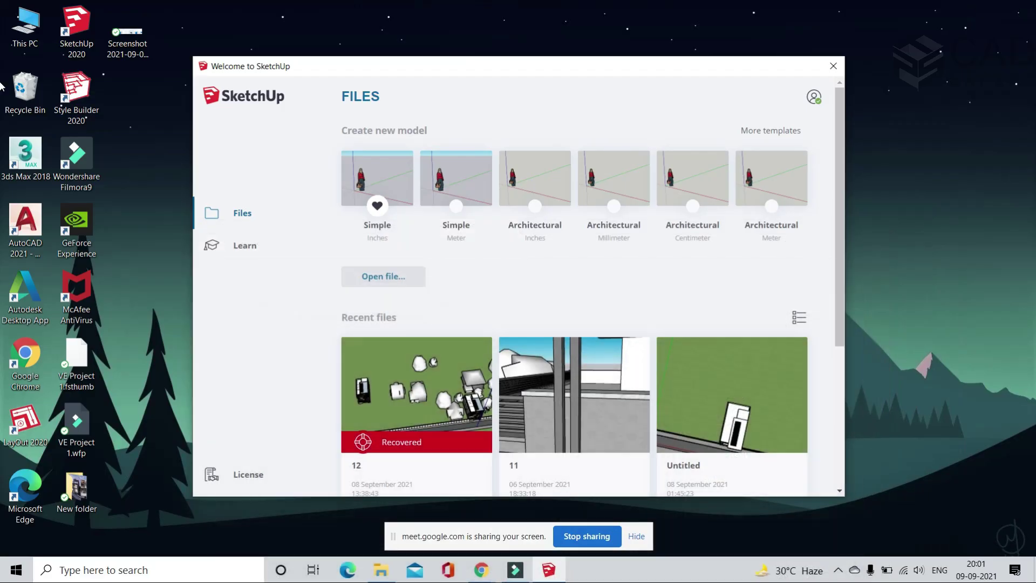
click(960, 11)
- Review the full list of templates and create a new model from the Architectural Inches template
click(777, 135)
mouse_move(840, 190)
mouse_down()
mouse_move(847, 280)
mouse_move(840, 210)
mouse_up()
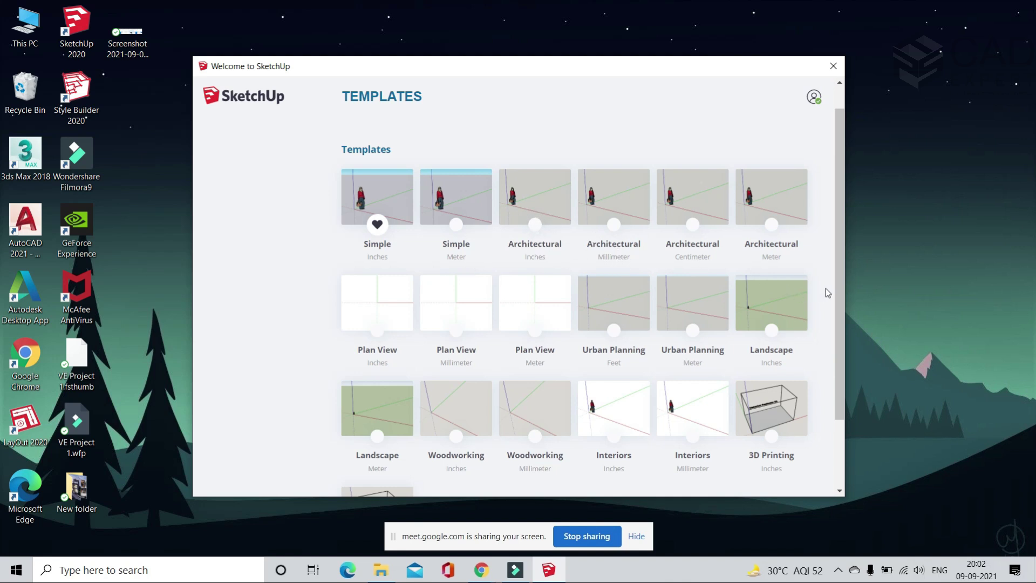
mouse_move(837, 280)
mouse_down()
mouse_move(838, 350)
mouse_move(821, 270)
mouse_up()
click(522, 219)
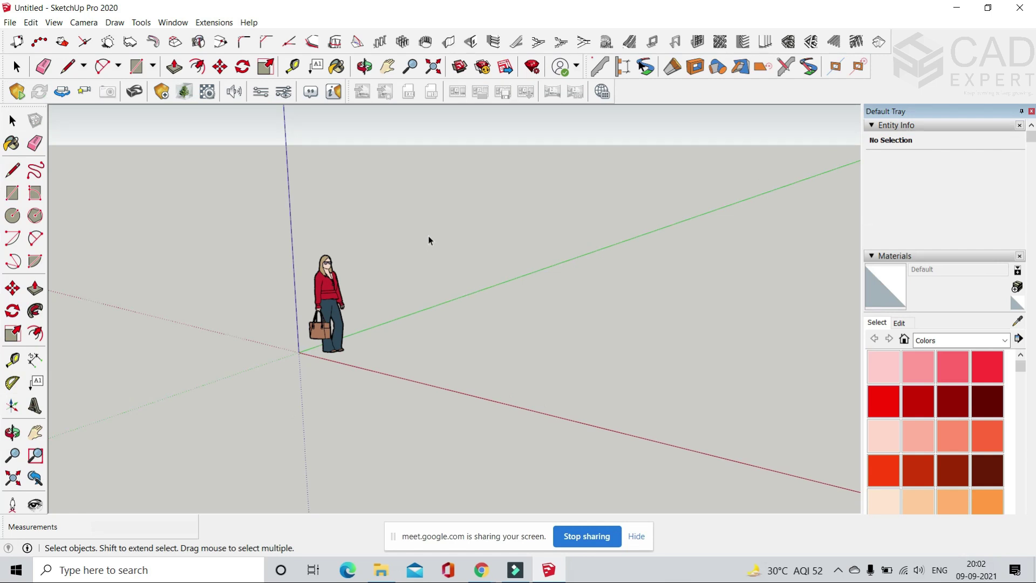
- Draw a single straight line on the ground beside the human figure, parallel to the green axis, with the Line tool
scroll(546, 388, down, 3)
middle_drag(419, 353, 355, 182)
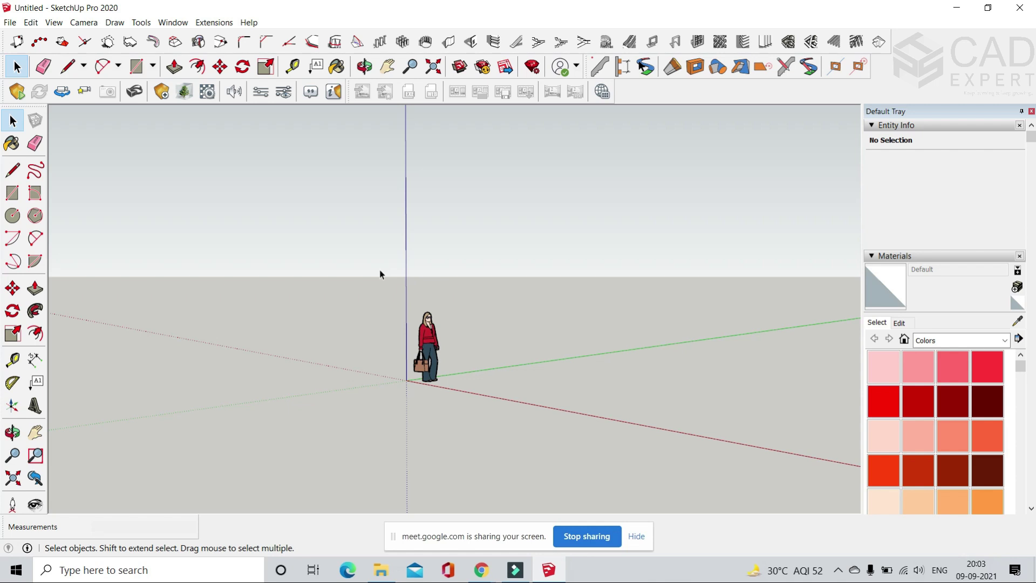
click(68, 67)
middle_drag(361, 316, 393, 389)
click(470, 387)
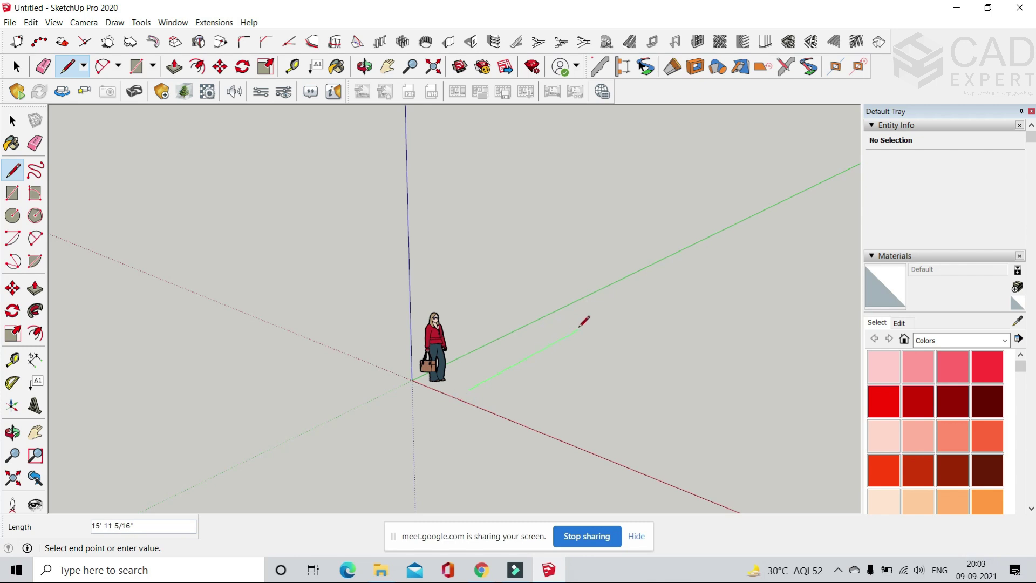
scroll(551, 343, up, 3)
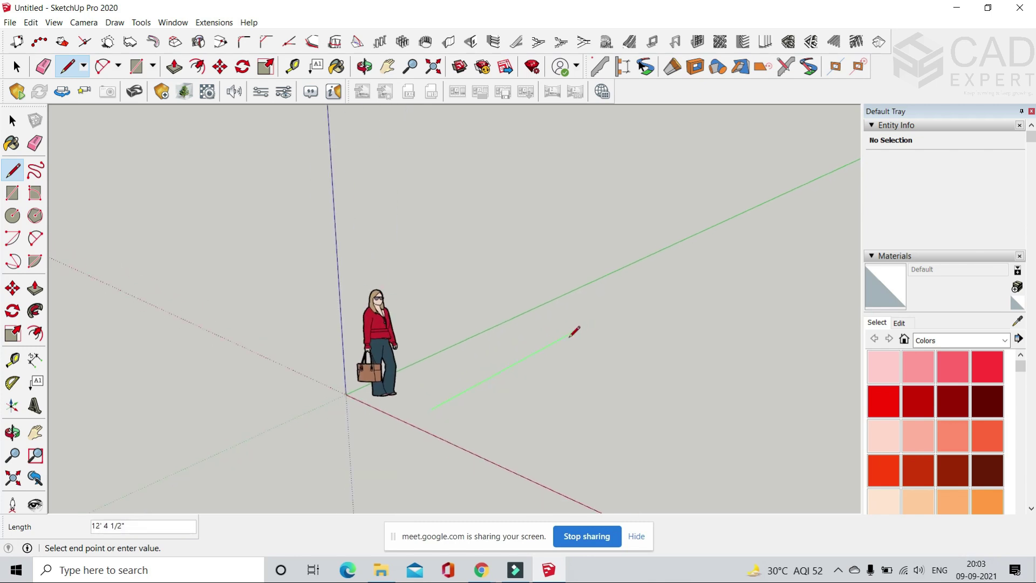
scroll(575, 330, down, 1)
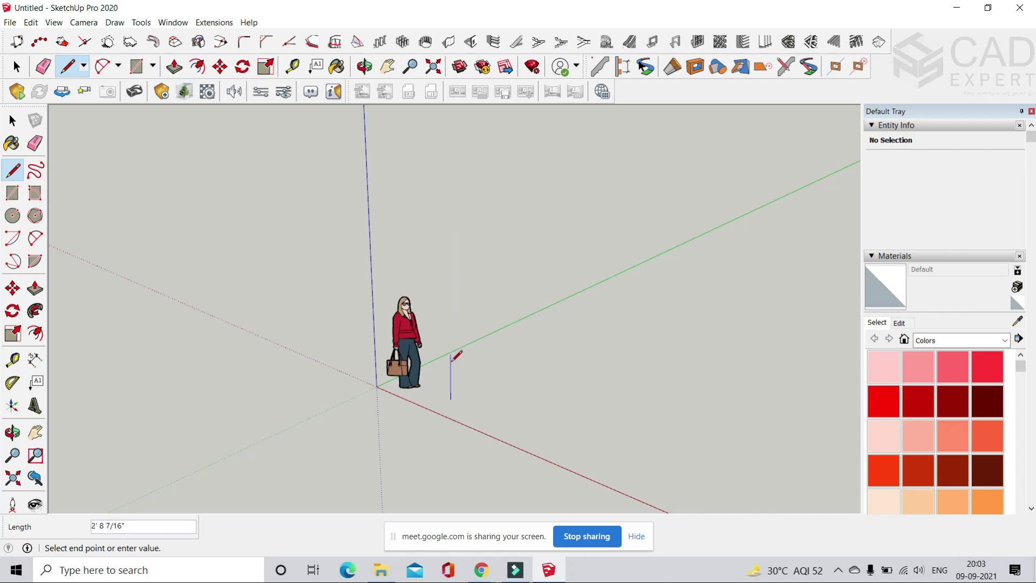
key(Escape)
click(444, 394)
click(624, 298)
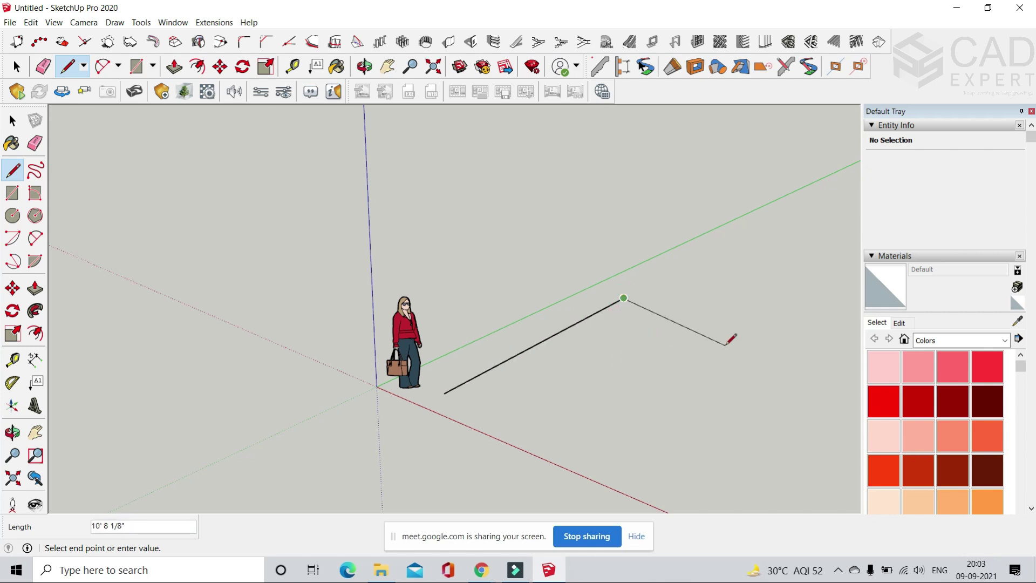
key(Escape)
scroll(352, 349, up, 2)
scroll(437, 391, up, 1)
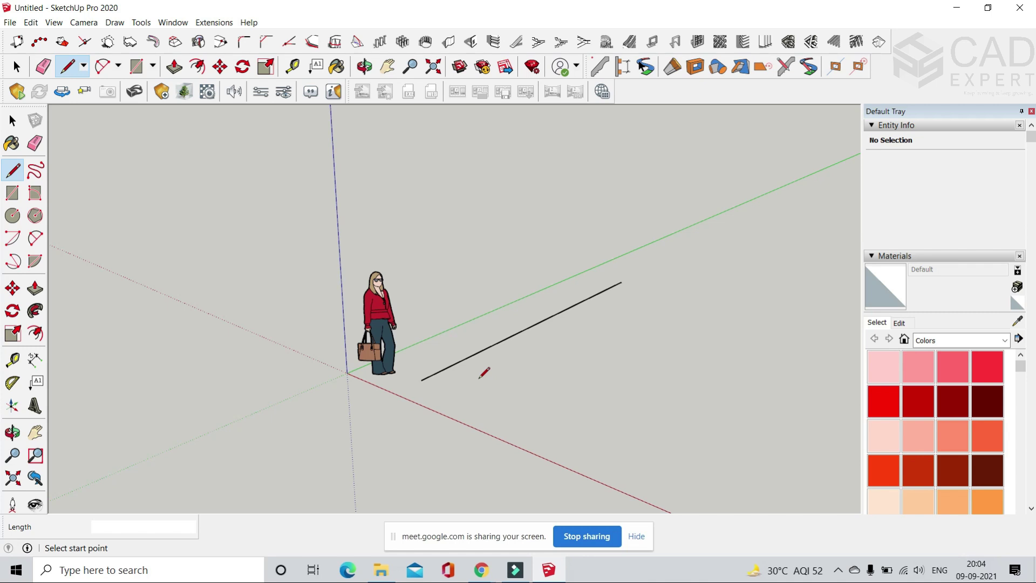
scroll(435, 370, up, 2)
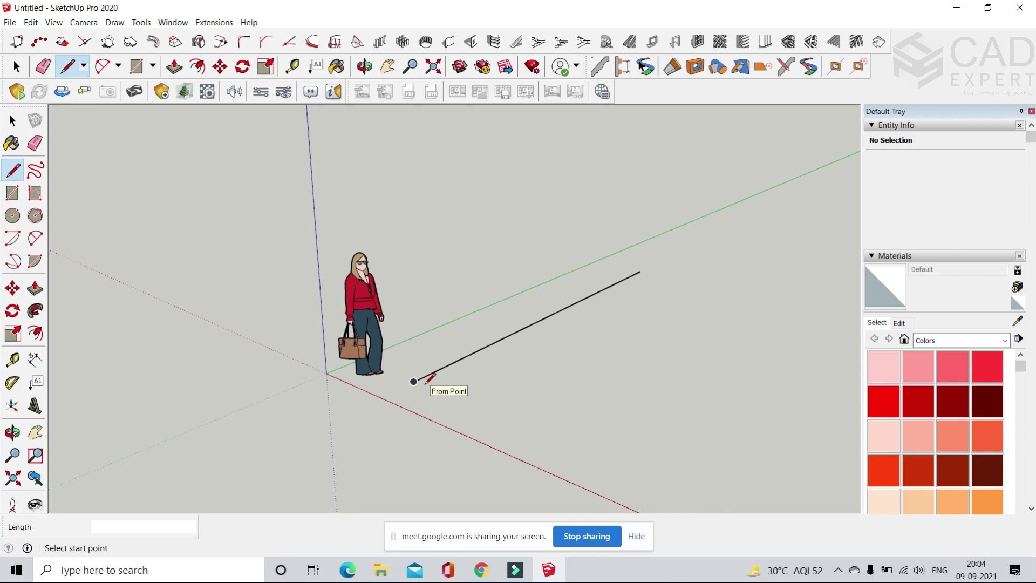
mouse_move(426, 385)
middle_down()
mouse_move(449, 385)
mouse_move(431, 416)
mouse_move(438, 404)
middle_up()
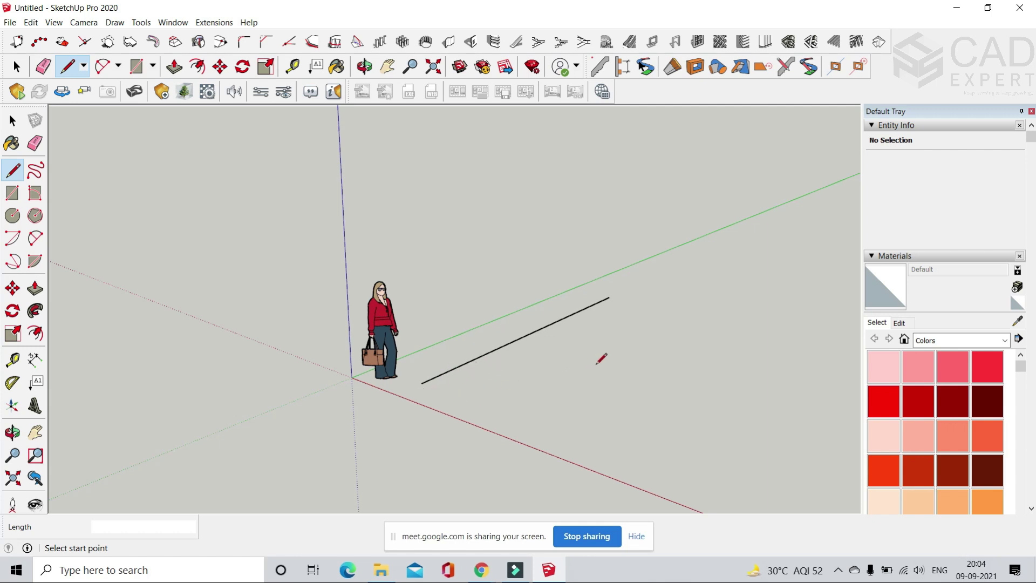
- Open New folder on the desktop and look through its house render images, starting from 1.png
click(961, 7)
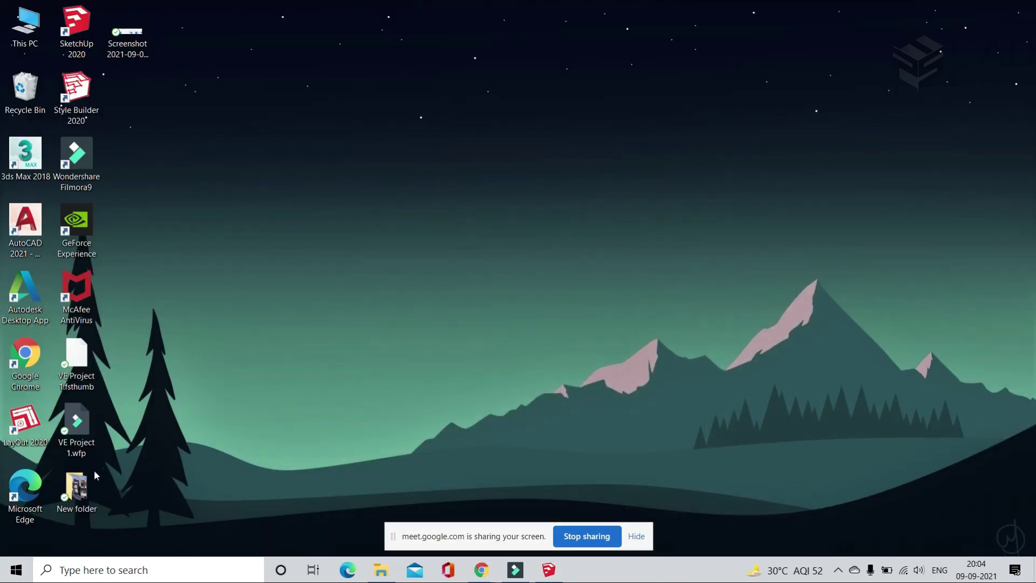
double_click(76, 488)
drag(246, 290, 316, 392)
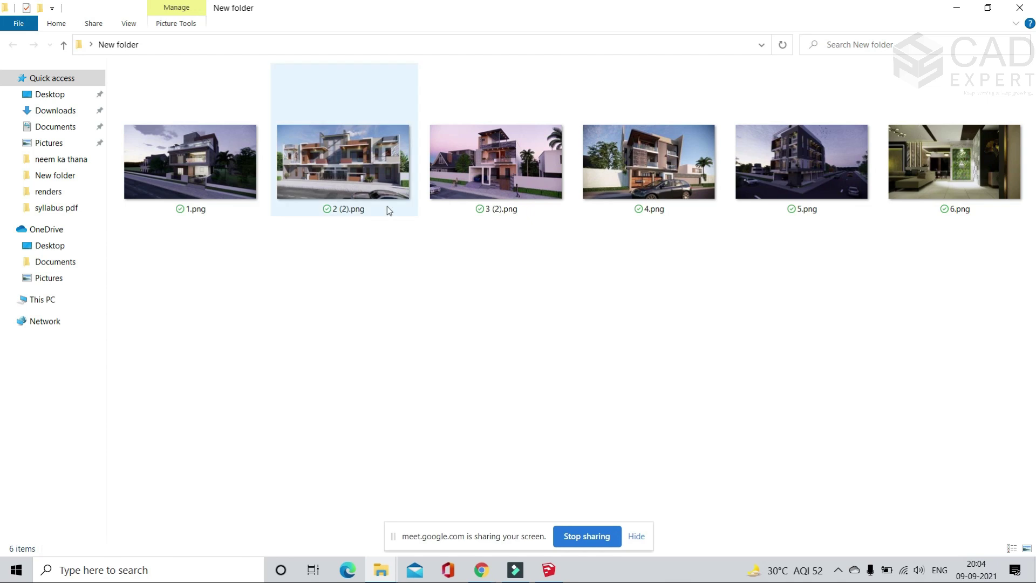
click(211, 178)
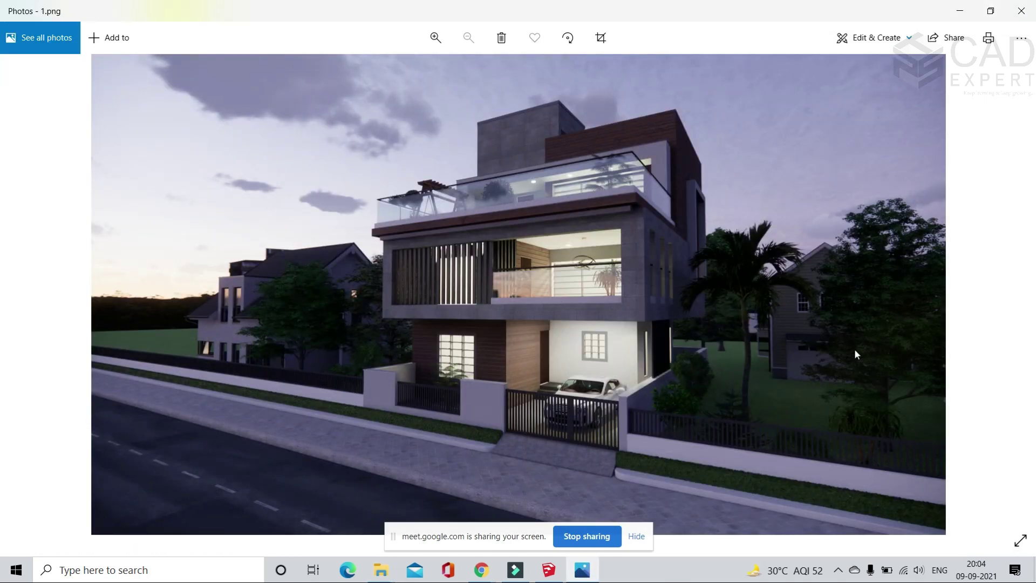
key(Right)
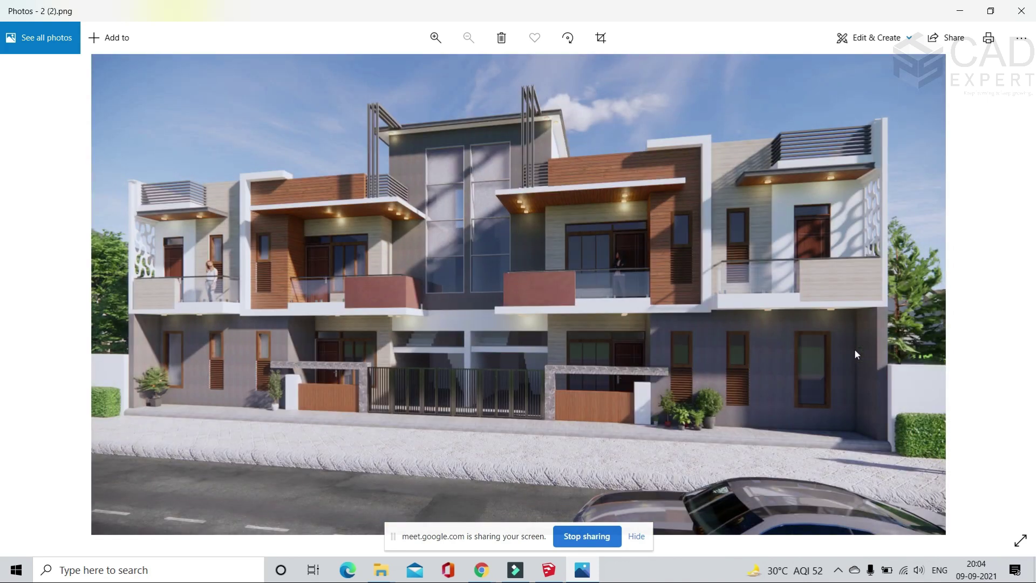
key(Right)
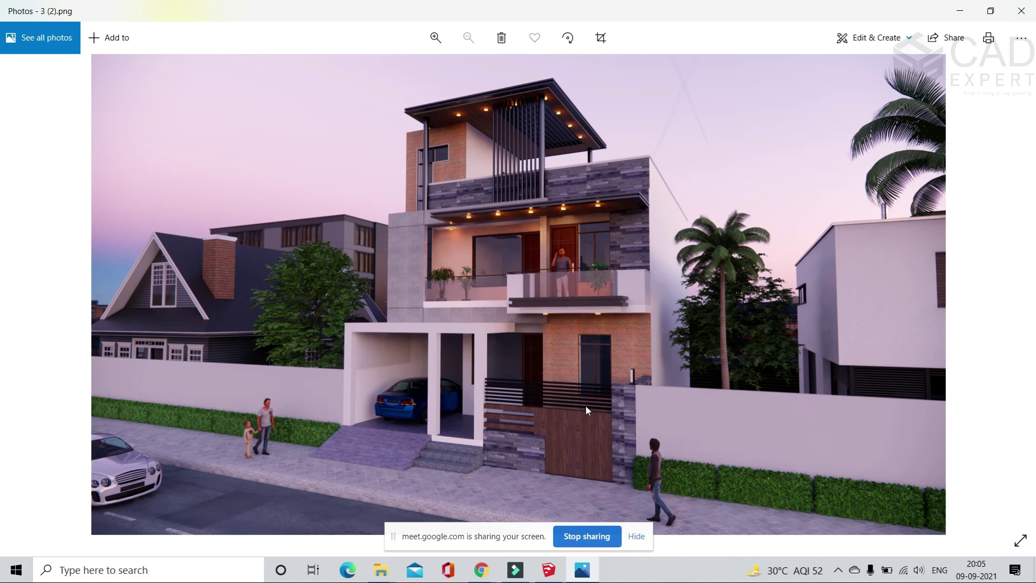
key(Right)
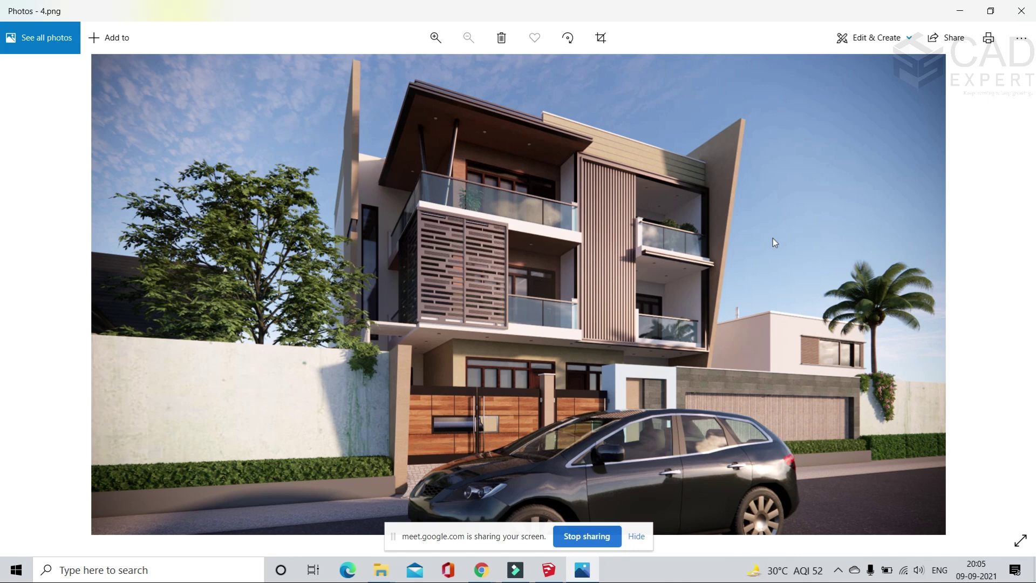
key(Right)
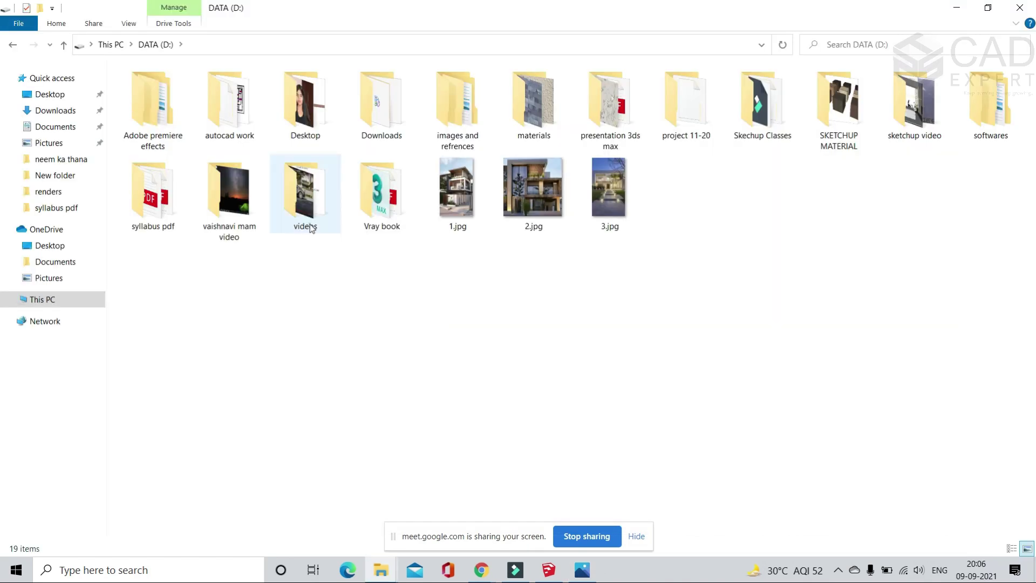
- Look through the project subfolders of the videos folder on DATA (D:) for building renders, ending in the project 5 folder
double_click(310, 224)
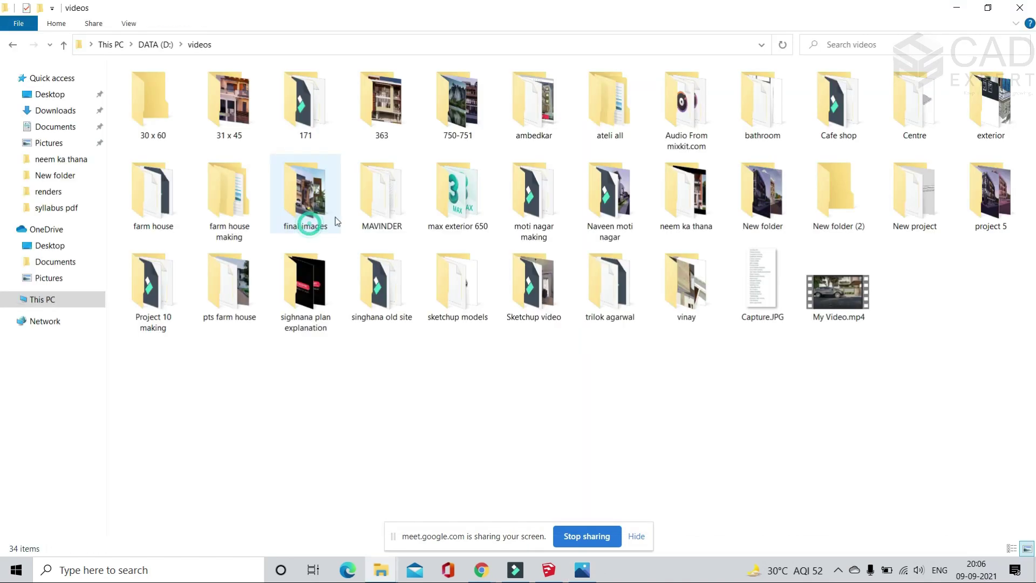
double_click(380, 295)
key(BackSpace)
double_click(259, 303)
key(BackSpace)
double_click(300, 304)
key(BackSpace)
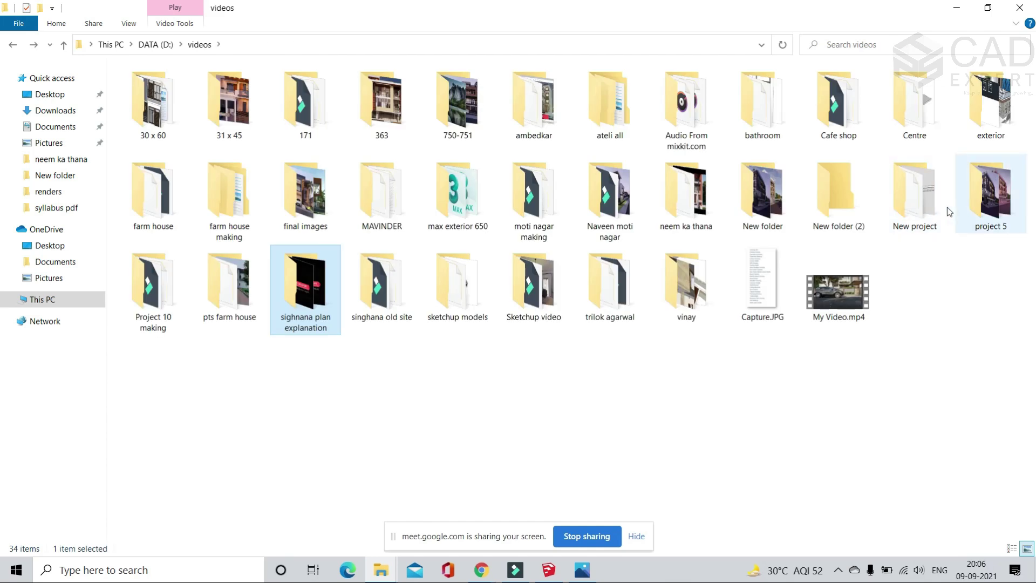
double_click(939, 210)
key(BackSpace)
double_click(970, 210)
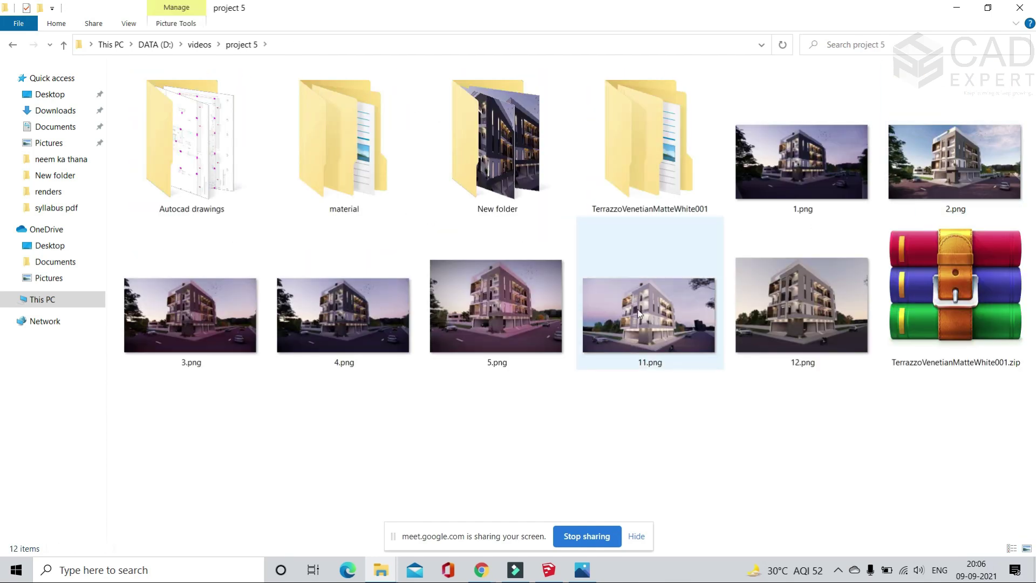
- View the corner building render 12.png and page through the other renders of project 5
double_click(772, 320)
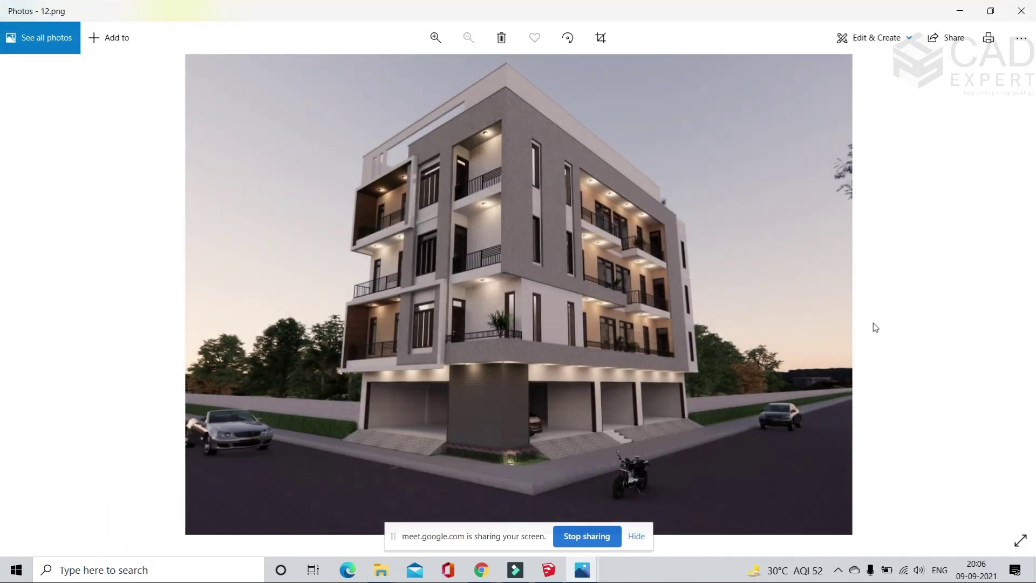
key(Right)
key(Right)
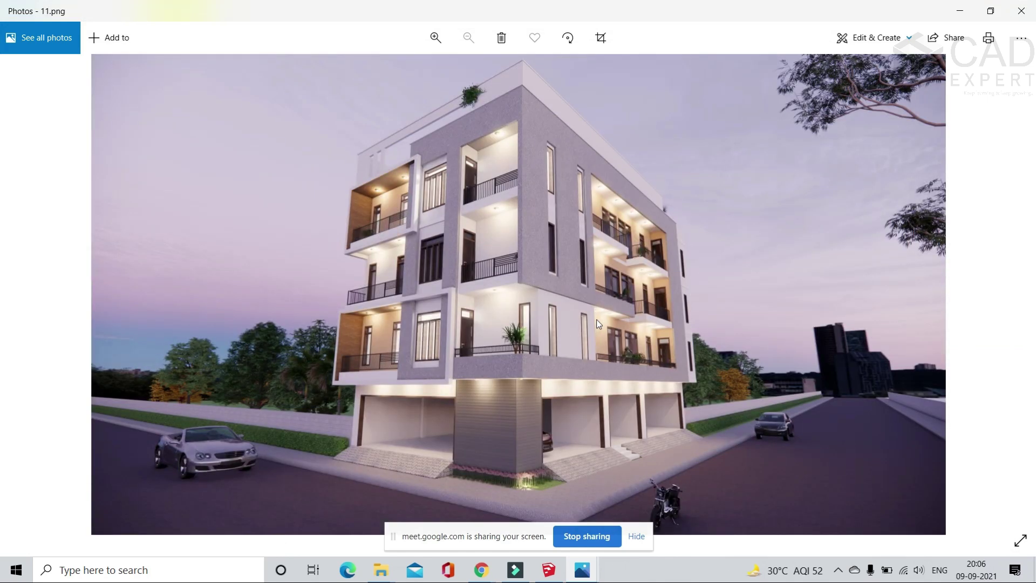
key(Right)
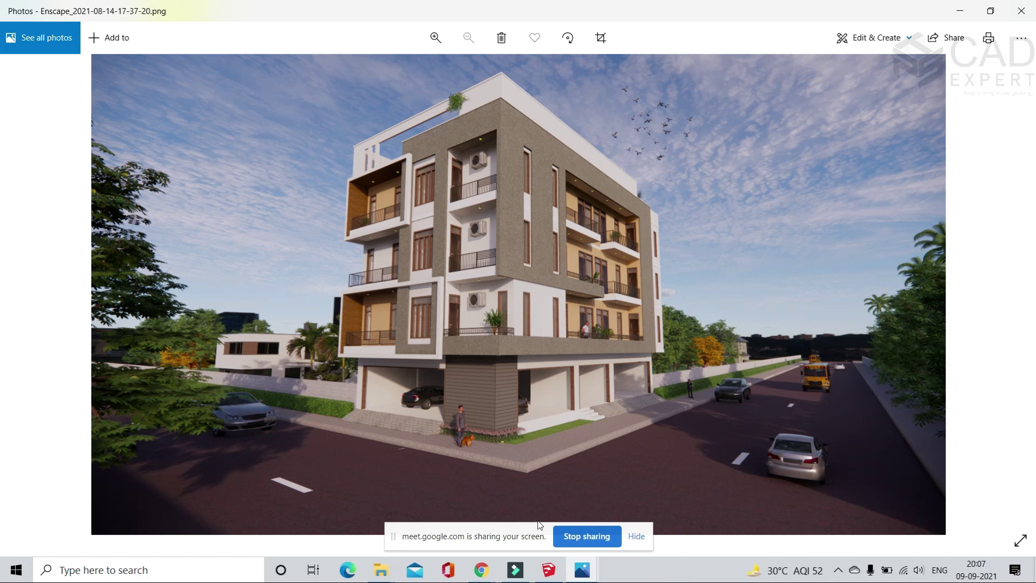
- Switch back to the Google Meet call in Chrome and admit the participant waiting to join
click(482, 570)
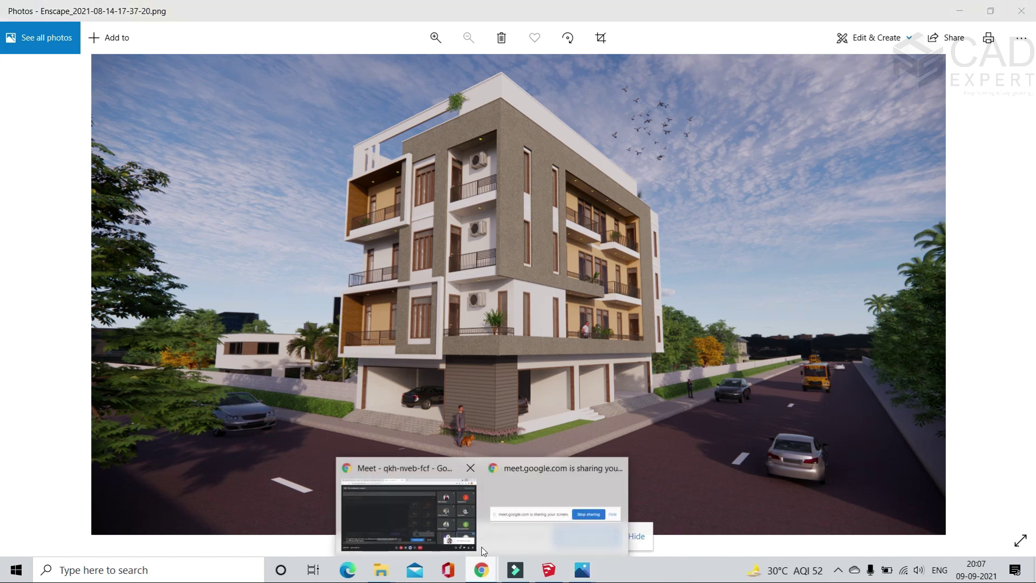
click(454, 509)
click(656, 131)
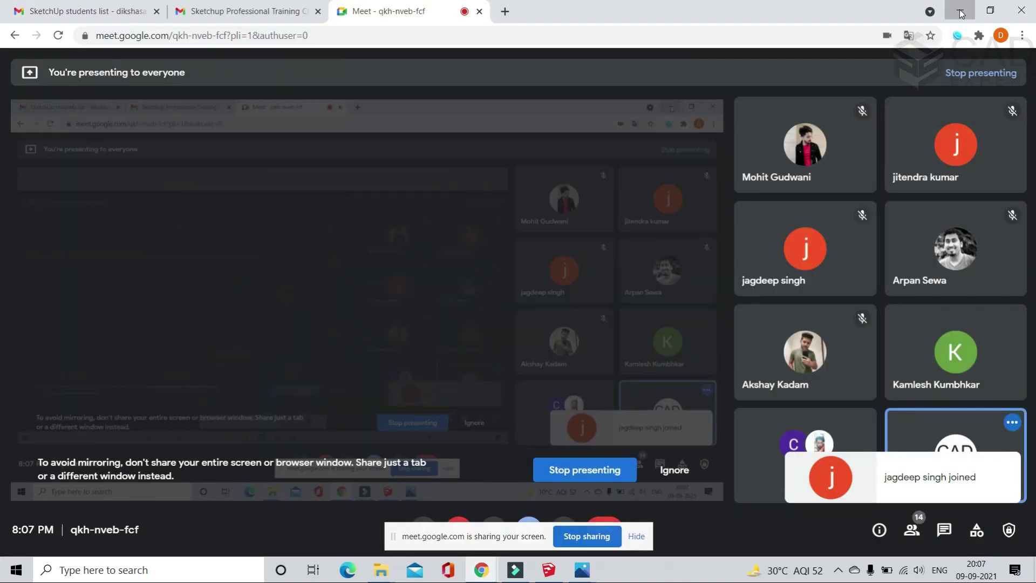
- Switch from the Meet call and photo viewer back to SketchUp and delete the line drawn beside the scale figure
click(961, 12)
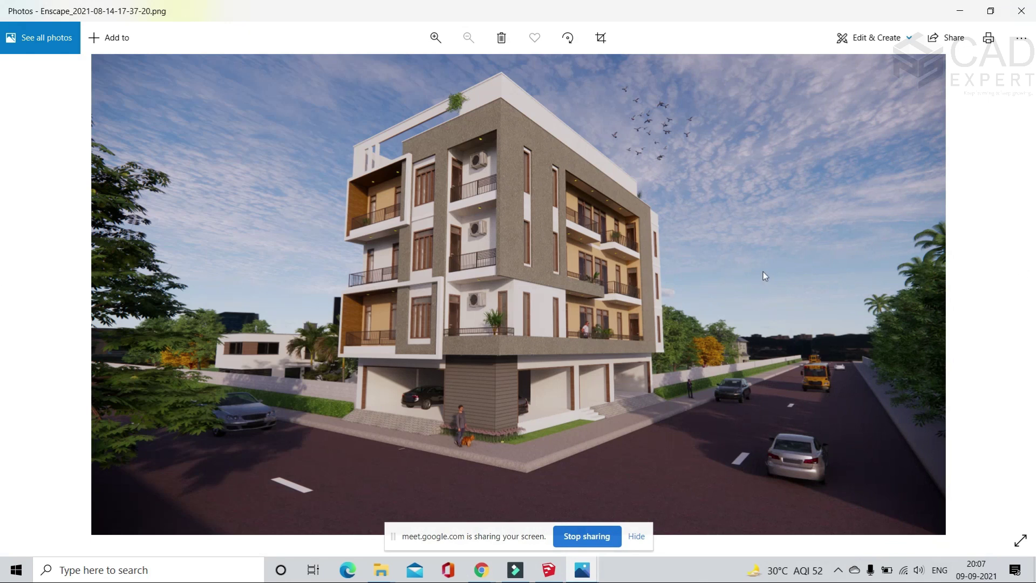
click(969, 10)
click(956, 8)
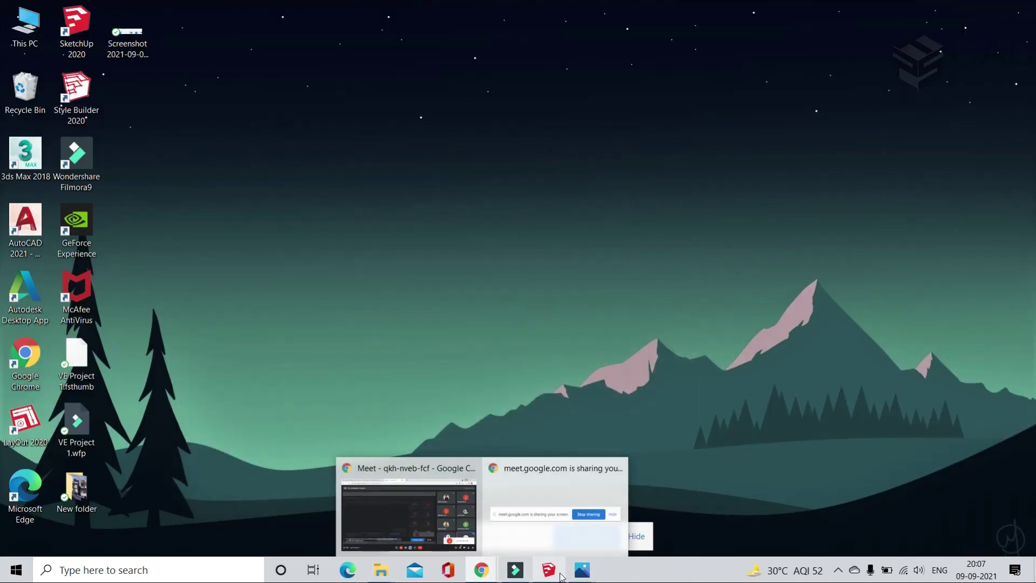
click(558, 576)
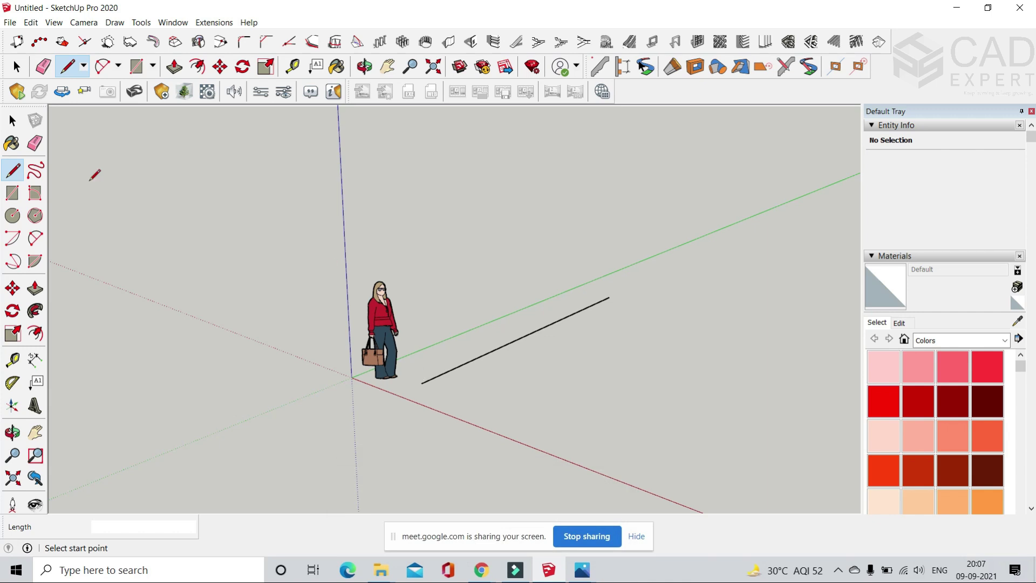
click(17, 66)
drag(590, 372, 529, 289)
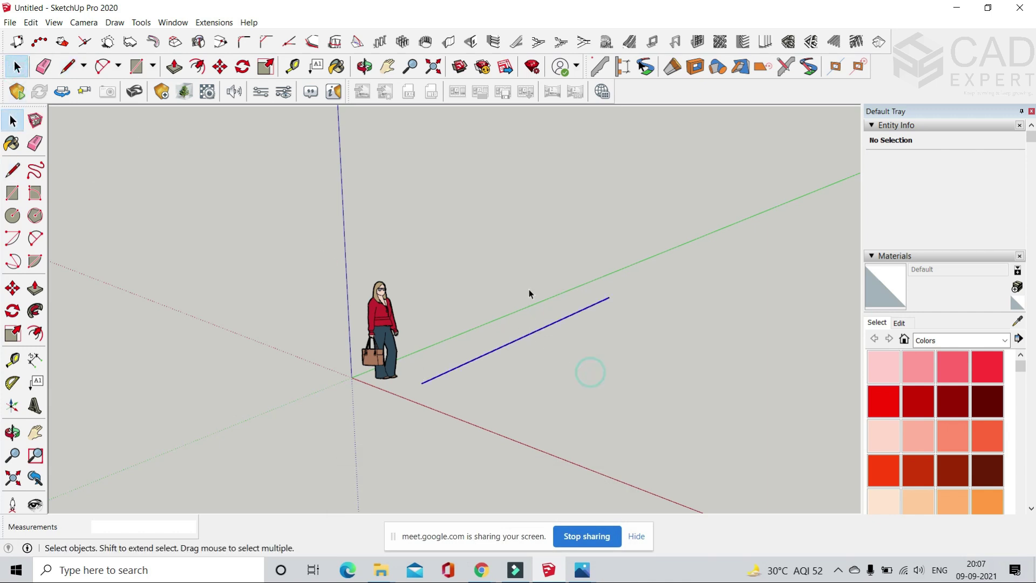
key(Delete)
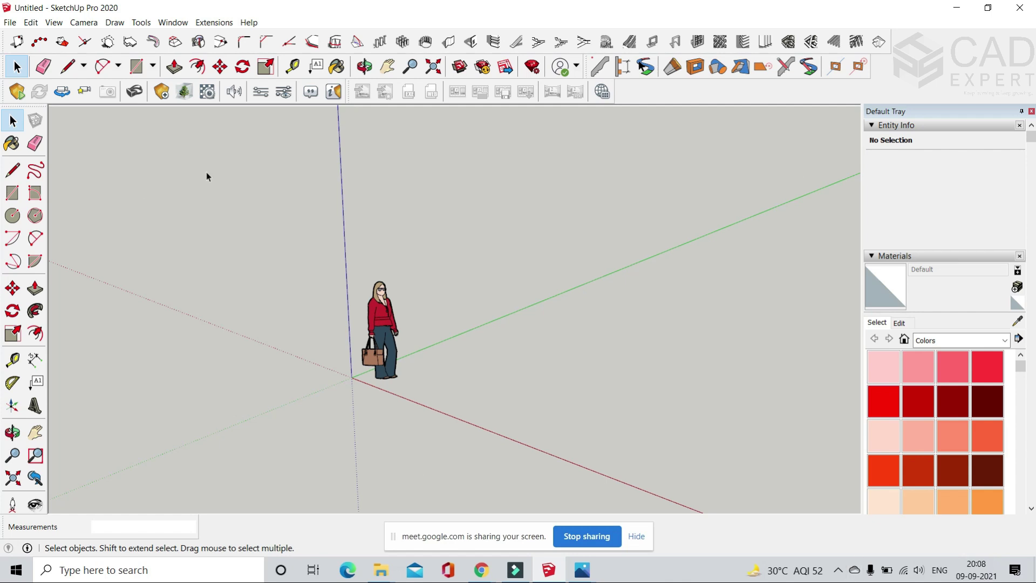
- Draw a long, narrow ground rectangle about 2' 4" by 39' beside the scale figure, running roughly along the green axis
click(136, 67)
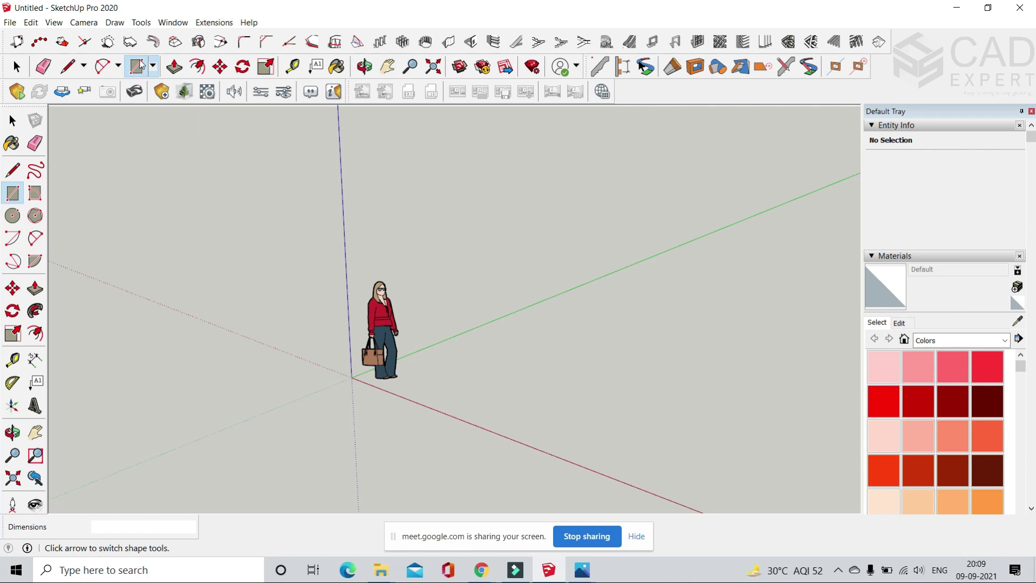
click(466, 377)
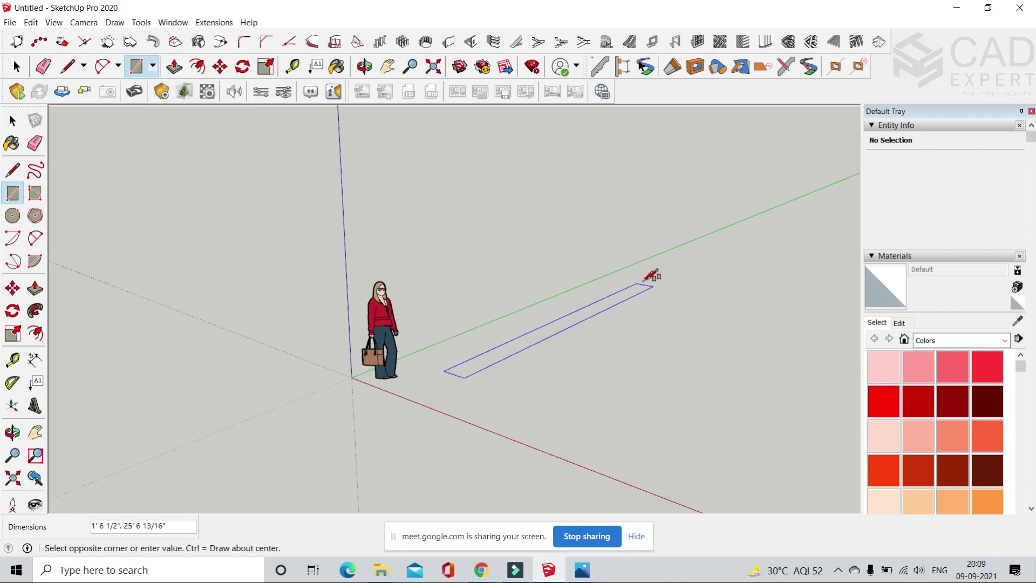
click(688, 254)
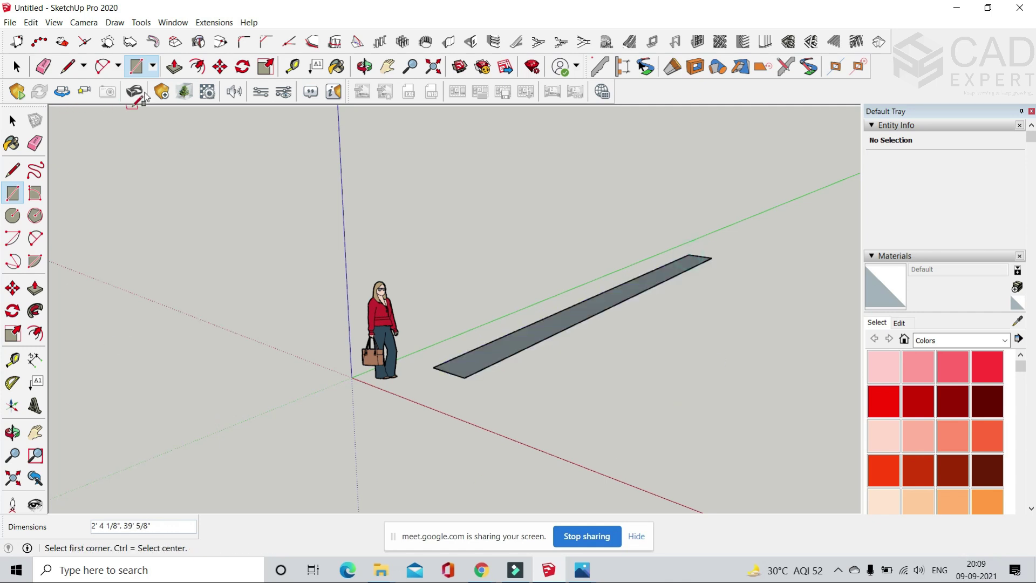
- Push/Pull the rectangle upward about 17' 6" to form a solid wall
click(174, 67)
scroll(395, 444, down, 1)
drag(462, 372, 176, 67)
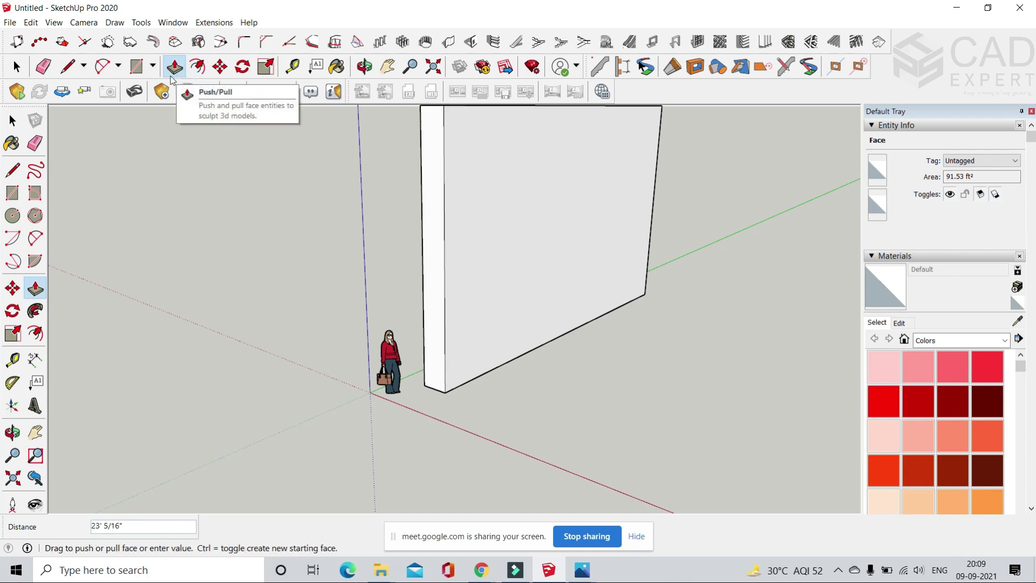
key(Escape)
click(453, 387)
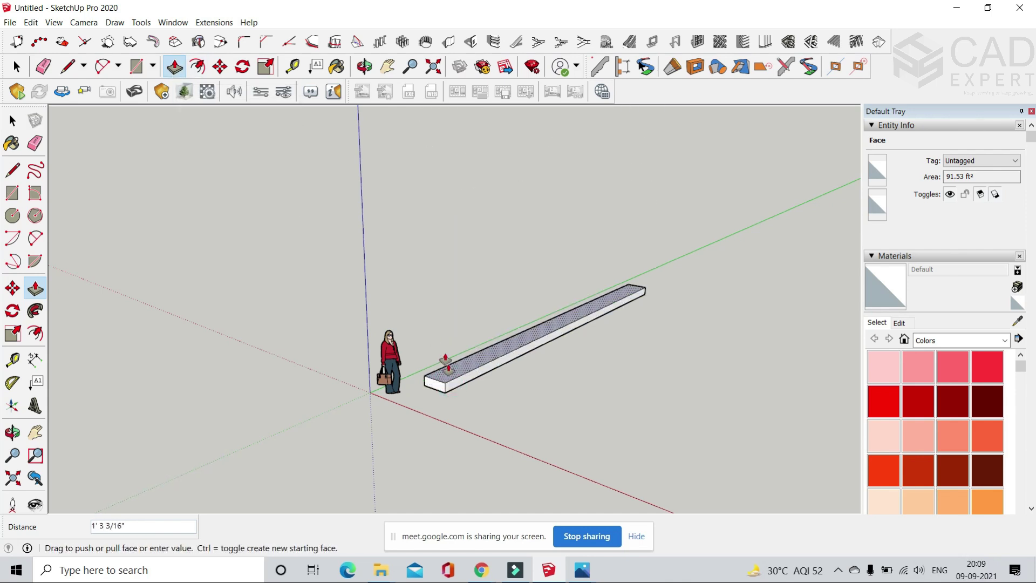
click(446, 194)
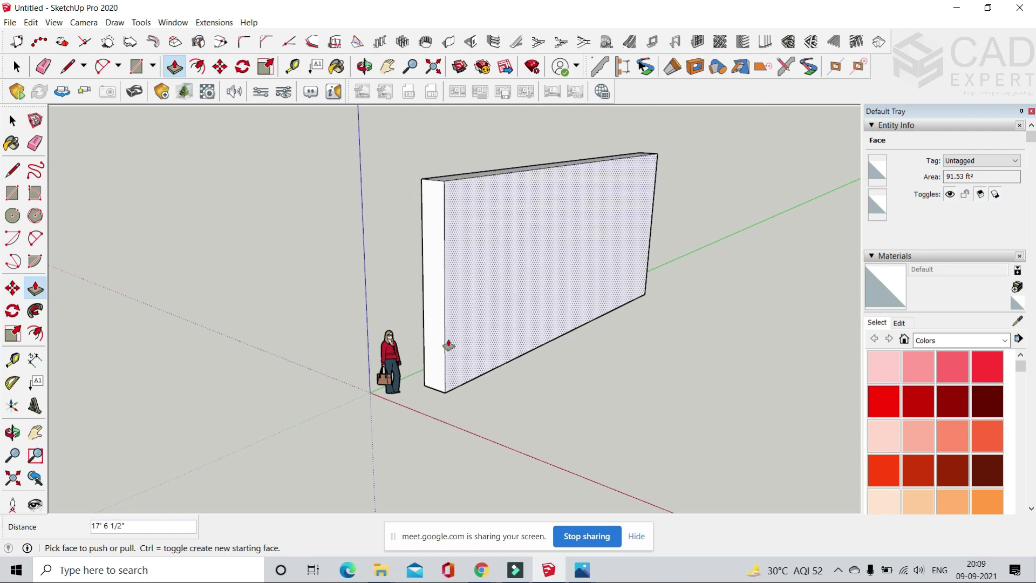
- Examine the wall's large face, thickness and near upper corner, both close up and in relation to the scale figure
scroll(484, 289, down, 2)
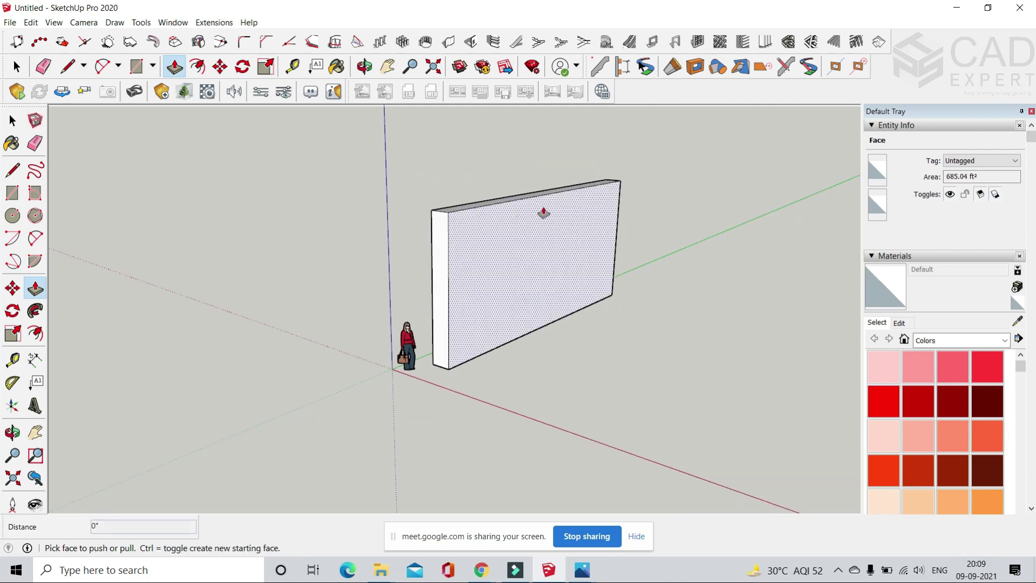
scroll(456, 243, up, 1)
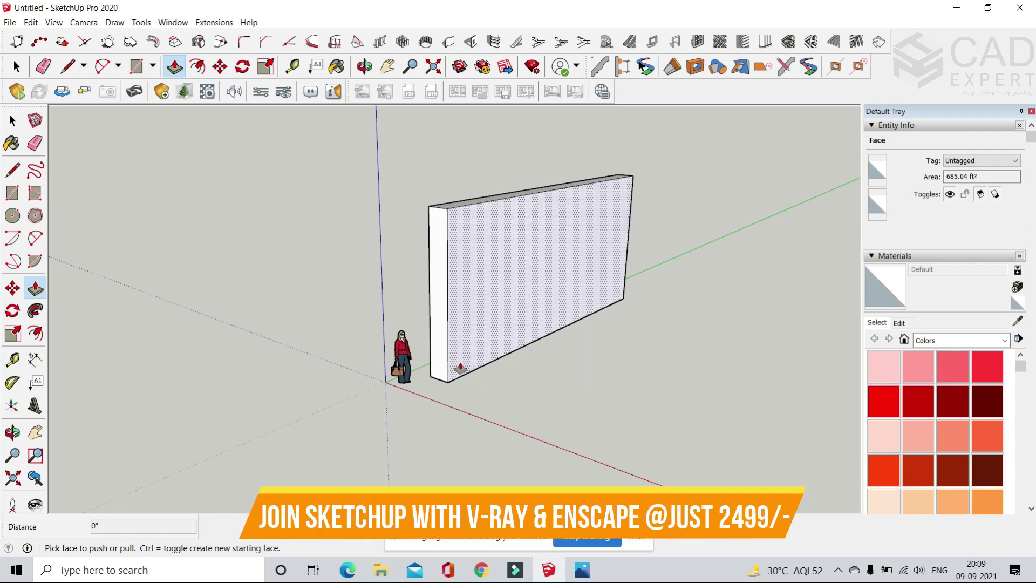
scroll(455, 273, up, 2)
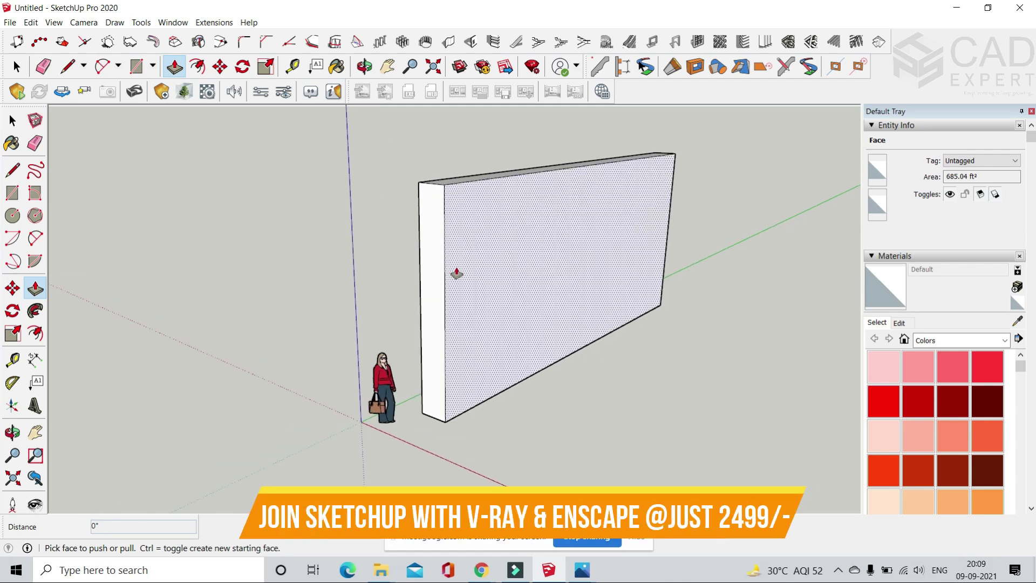
scroll(456, 237, up, 1)
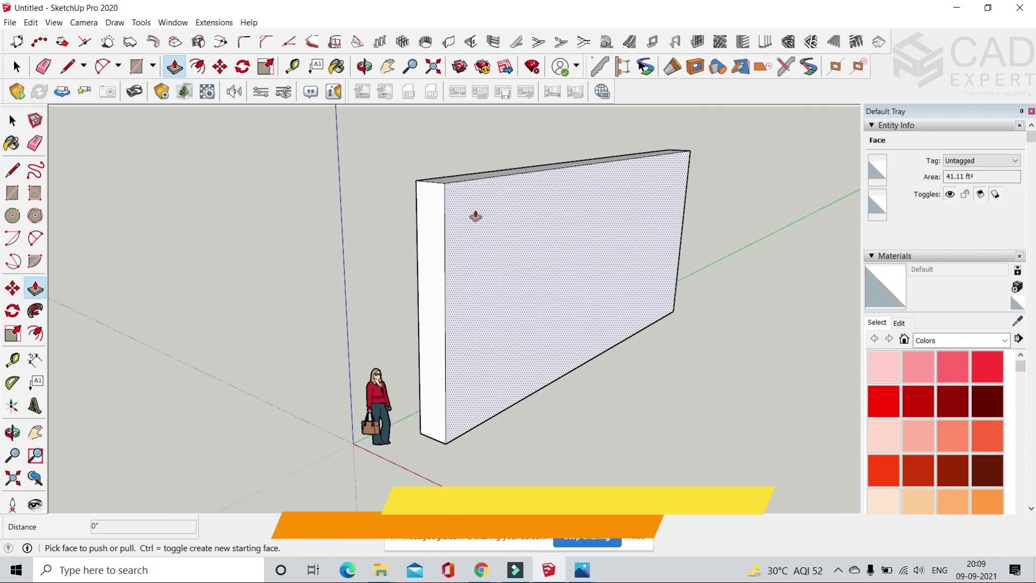
scroll(451, 217, up, 2)
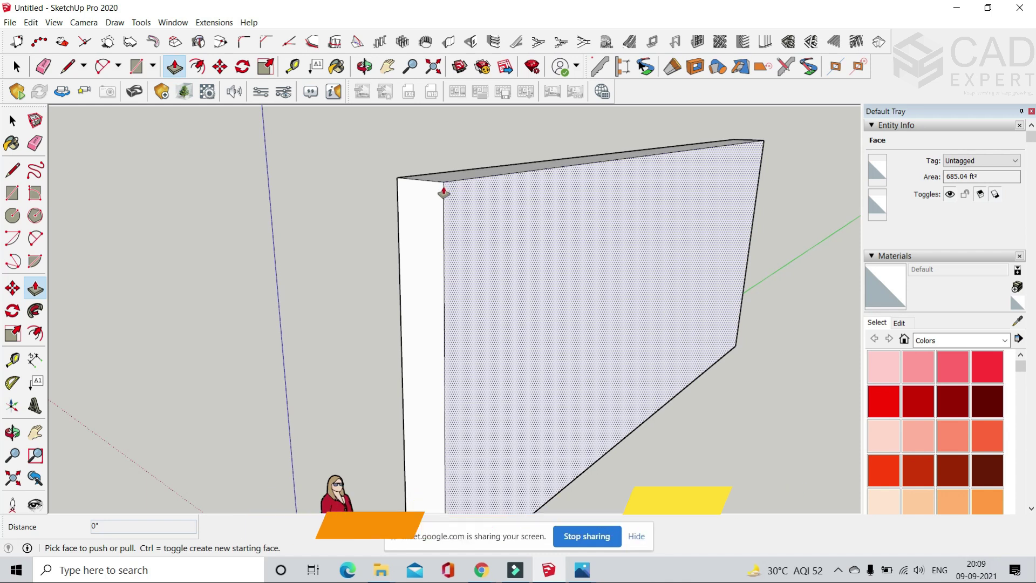
scroll(360, 190, down, 3)
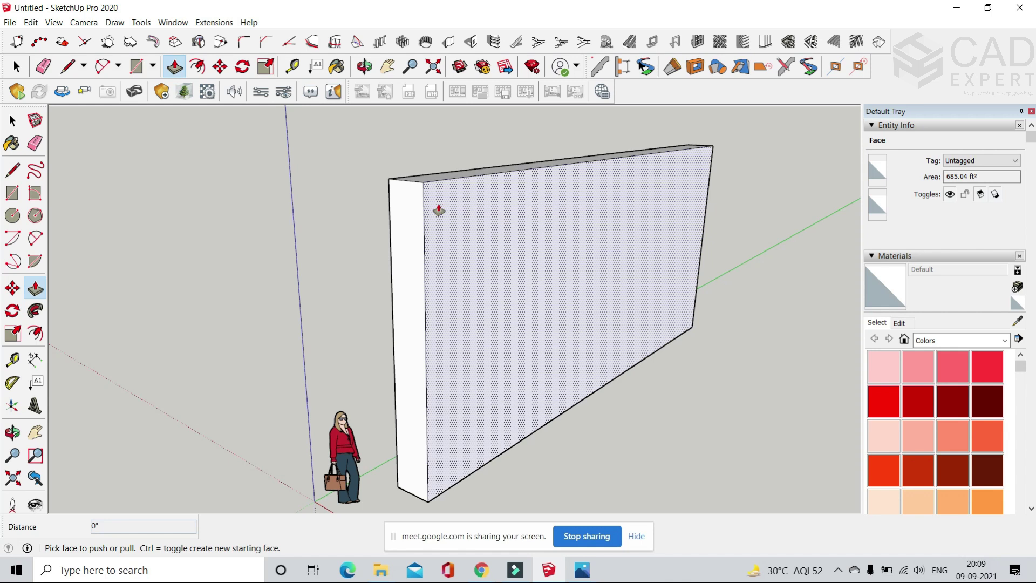
scroll(422, 197, up, 1)
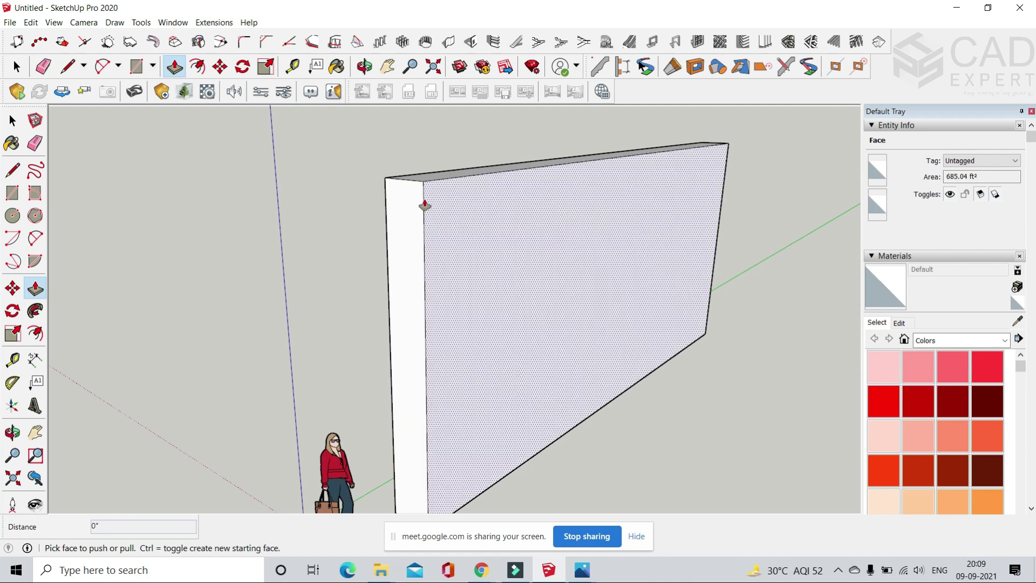
scroll(425, 205, down, 1)
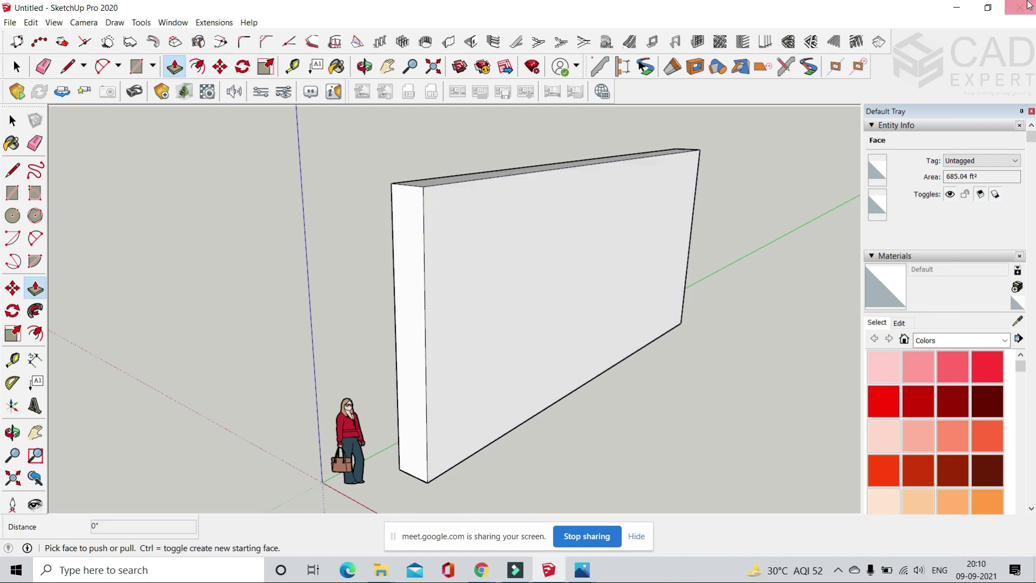
- Leave SketchUp for File Explorer and open the videos folder on the DATA (D:) drive
click(957, 8)
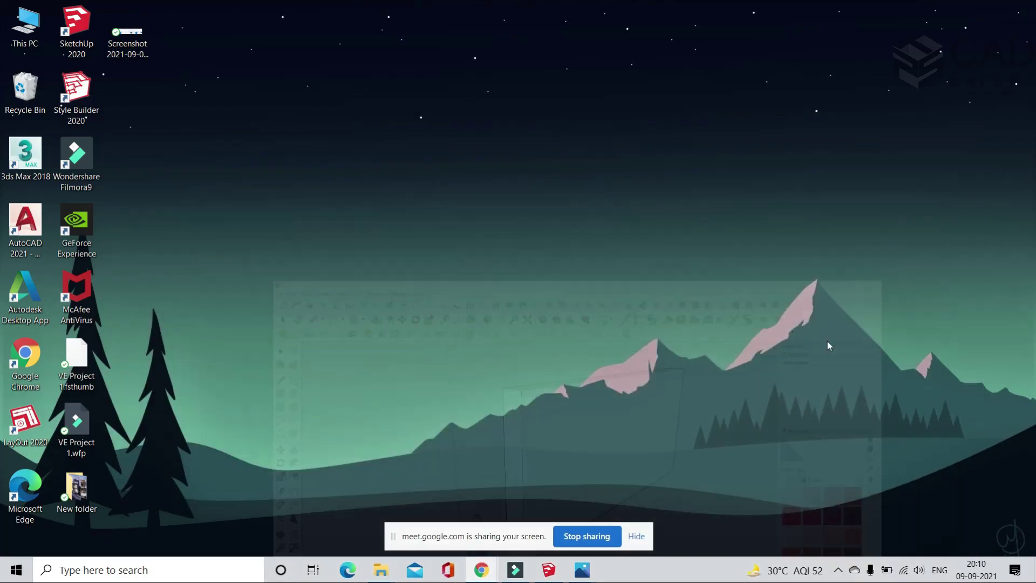
click(26, 27)
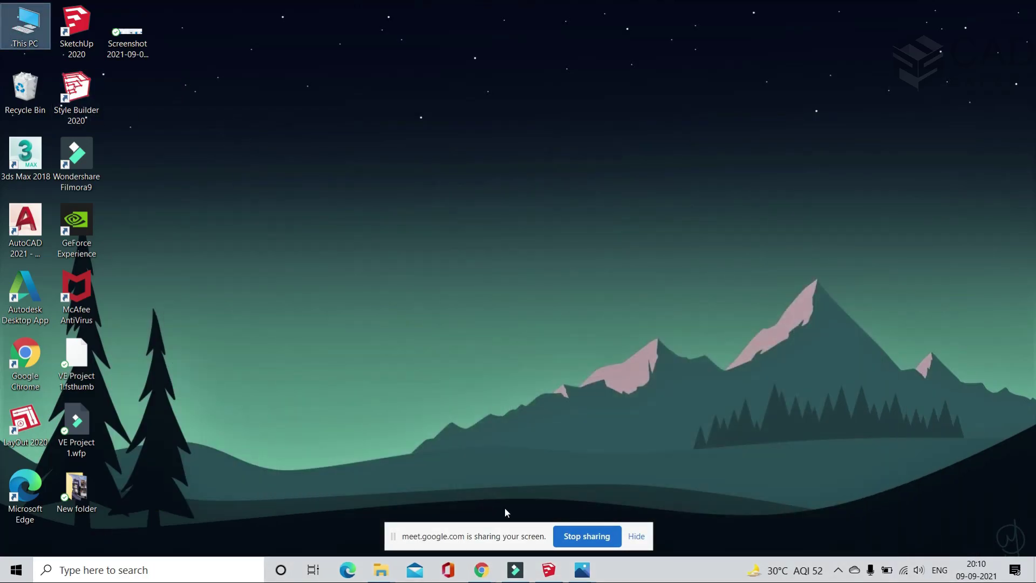
click(43, 41)
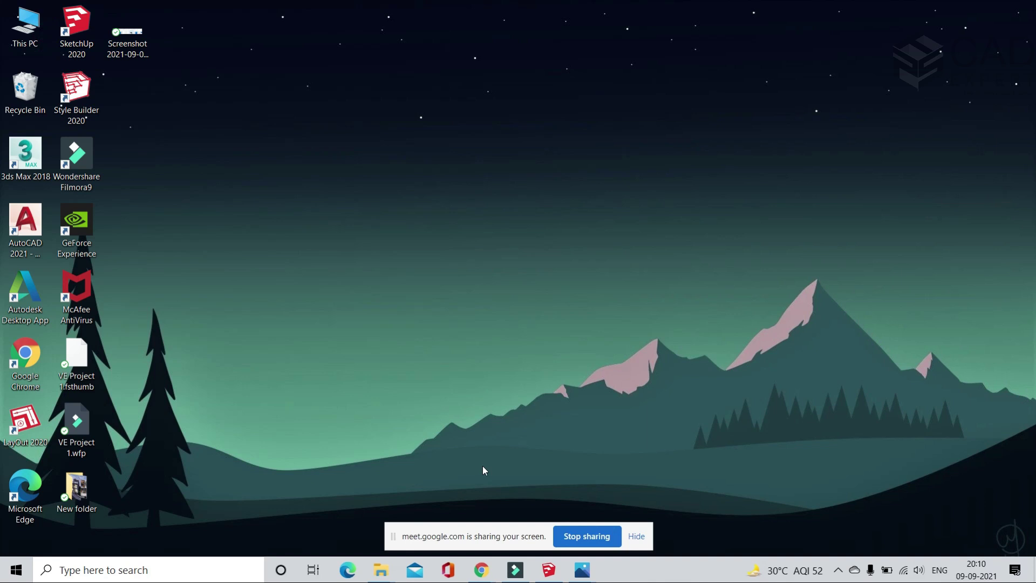
double_click(25, 25)
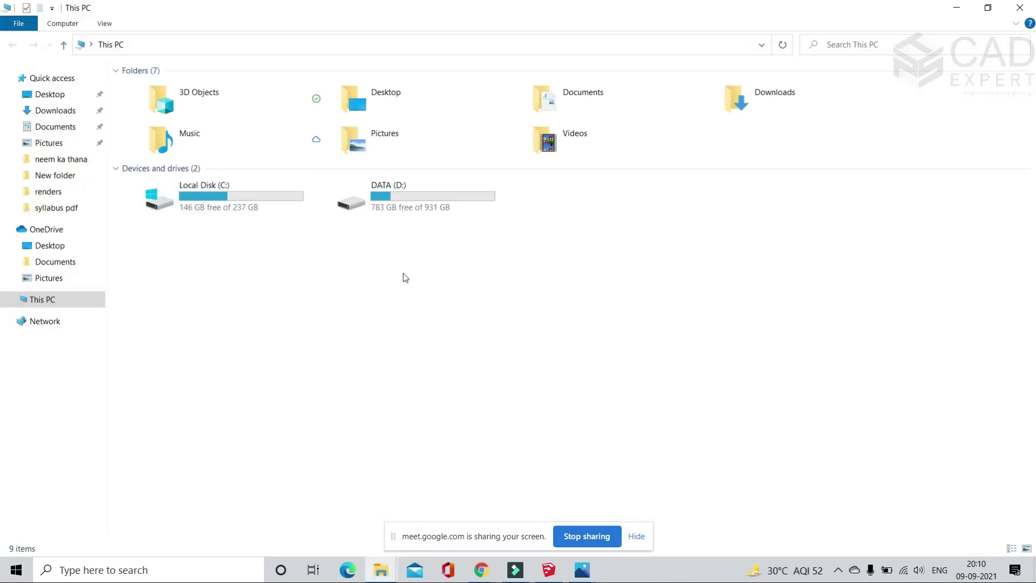
double_click(427, 192)
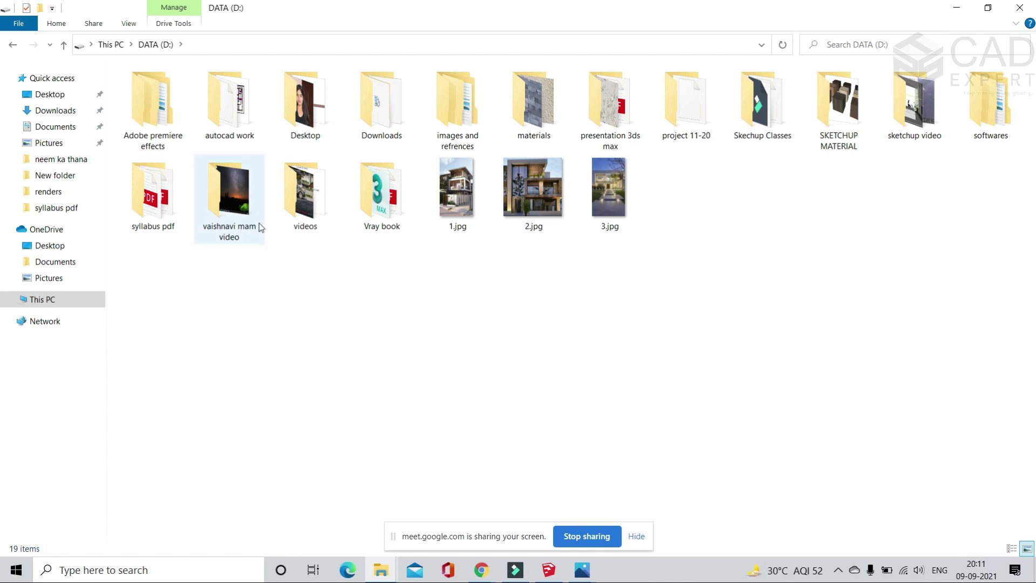
double_click(296, 218)
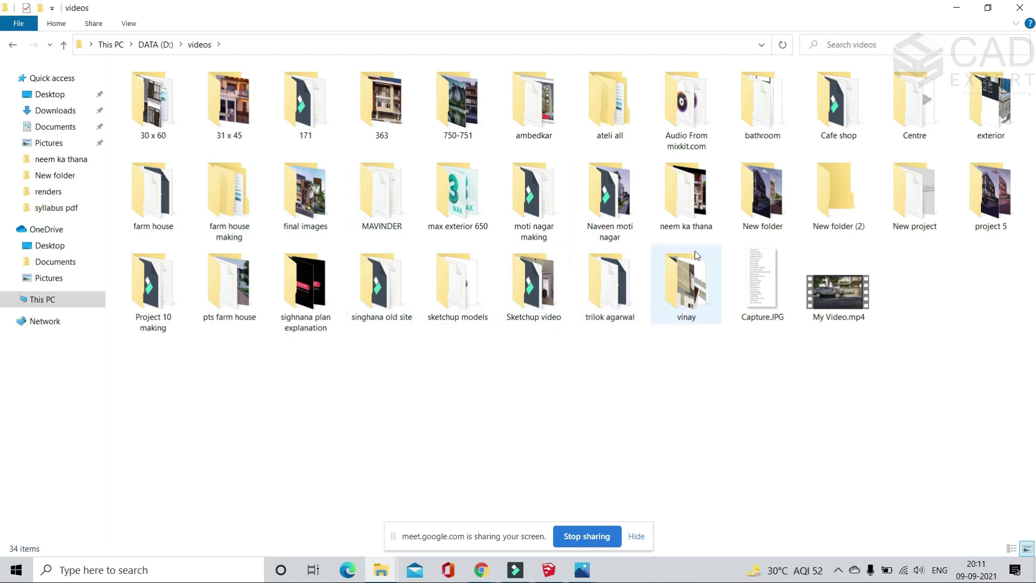
- Look for example project files in subfolders of videos, including New folder (2), New project and farm house making
click(835, 176)
double_click(834, 170)
key(alt+Left)
double_click(919, 192)
key(alt+Left)
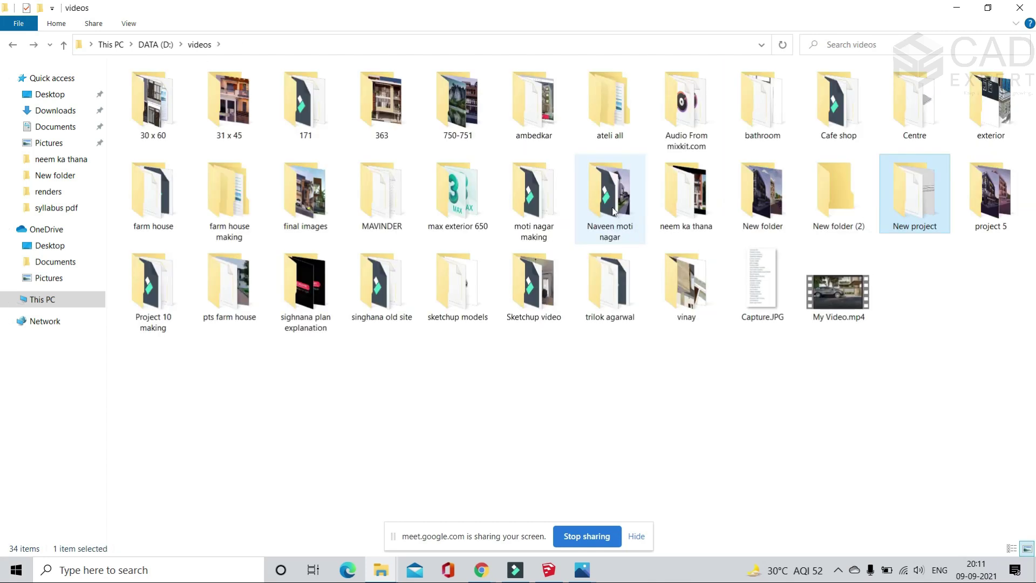
double_click(407, 200)
key(alt+Left)
double_click(241, 212)
key(alt+Left)
- Check the farm house and Cafe shop subfolders, and return to the root of DATA (D:)
click(169, 200)
double_click(170, 203)
key(alt+Left)
click(839, 132)
double_click(839, 132)
key(alt+Left)
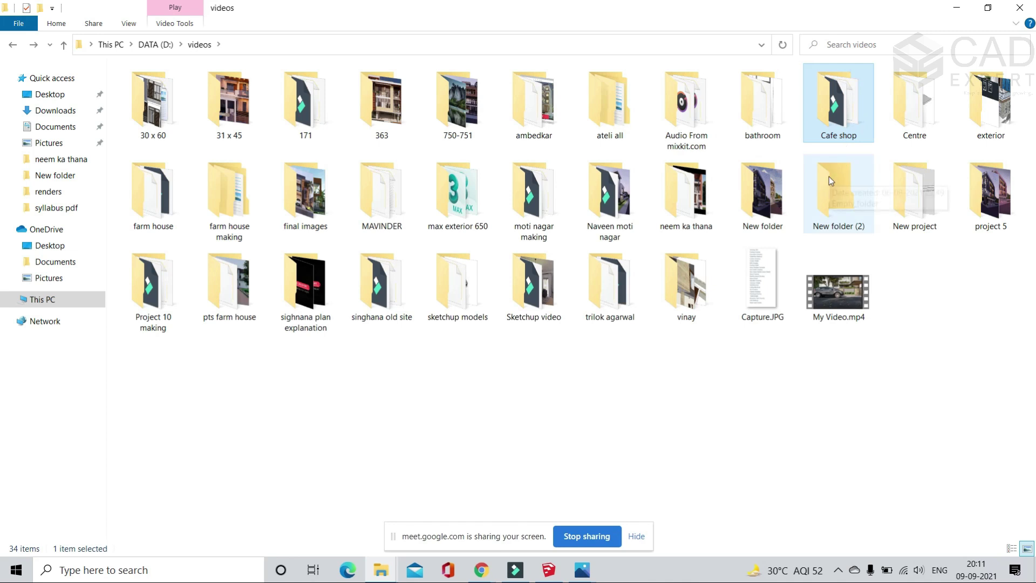
key(alt+Left)
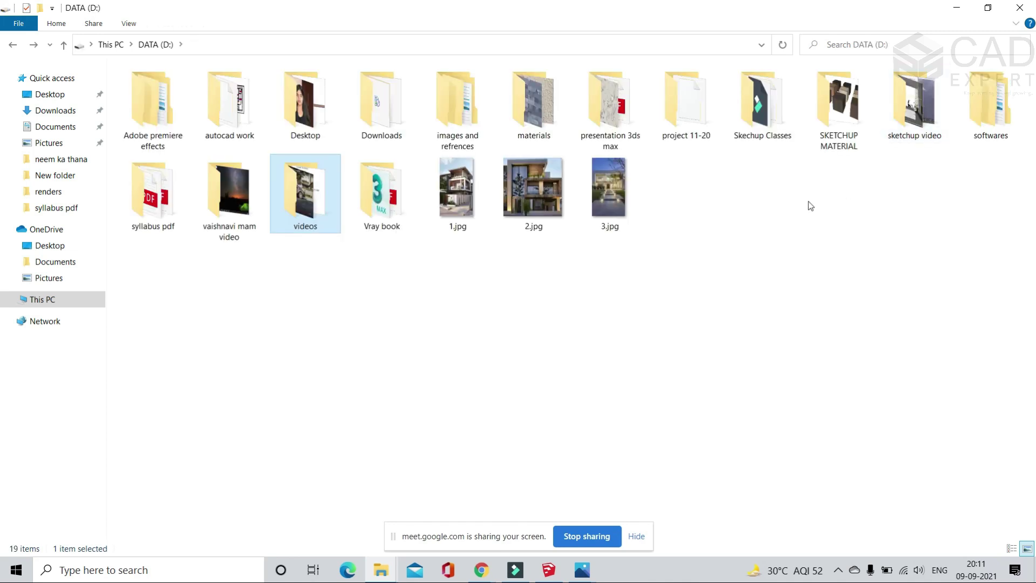
click(708, 226)
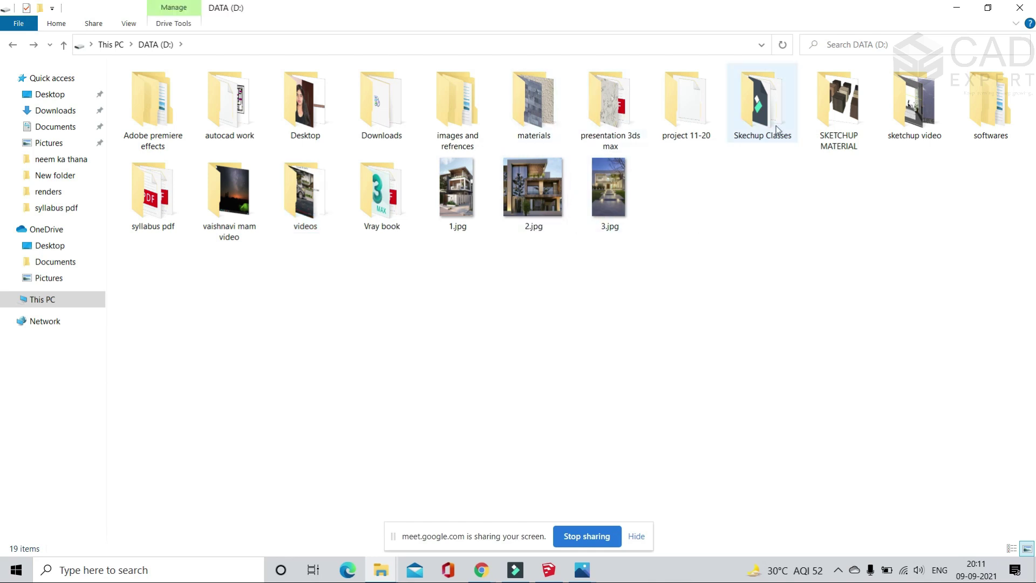
- Switch back to SketchUp and examine the wall from a higher angle and at varying distances
click(960, 8)
click(549, 570)
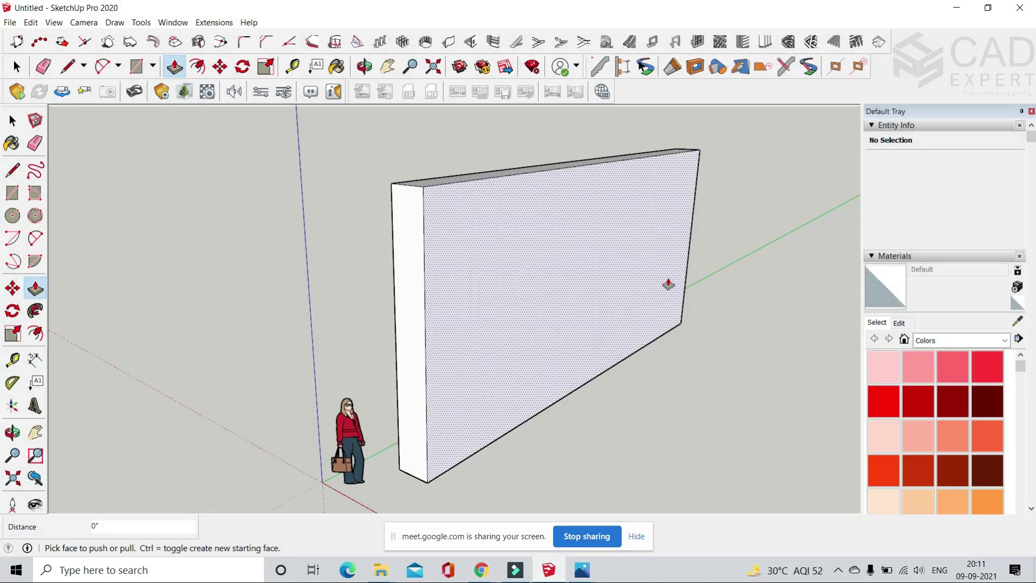
scroll(527, 375, down, 4)
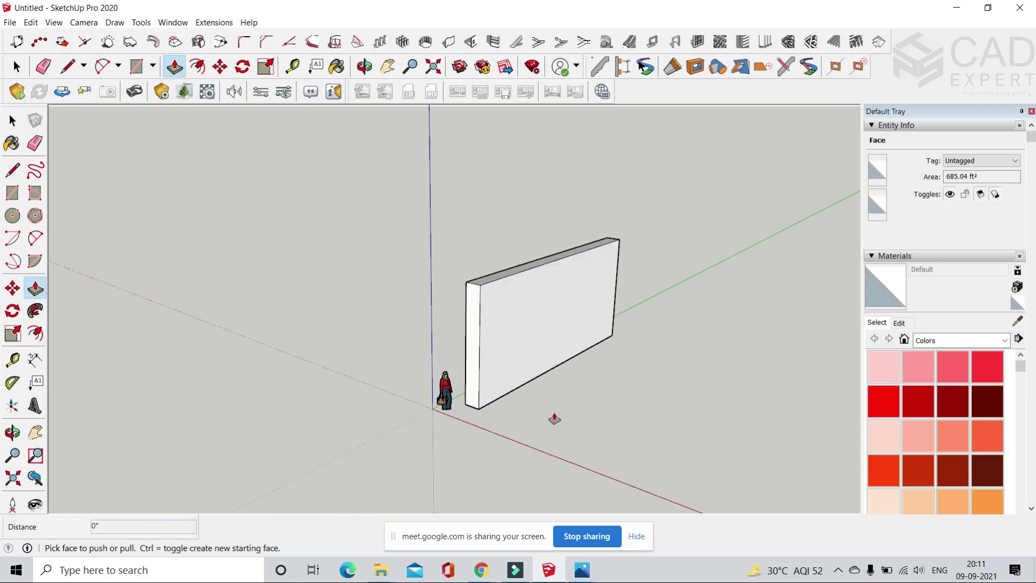
middle_drag(554, 419, 411, 333)
drag(467, 407, 519, 430)
key(p)
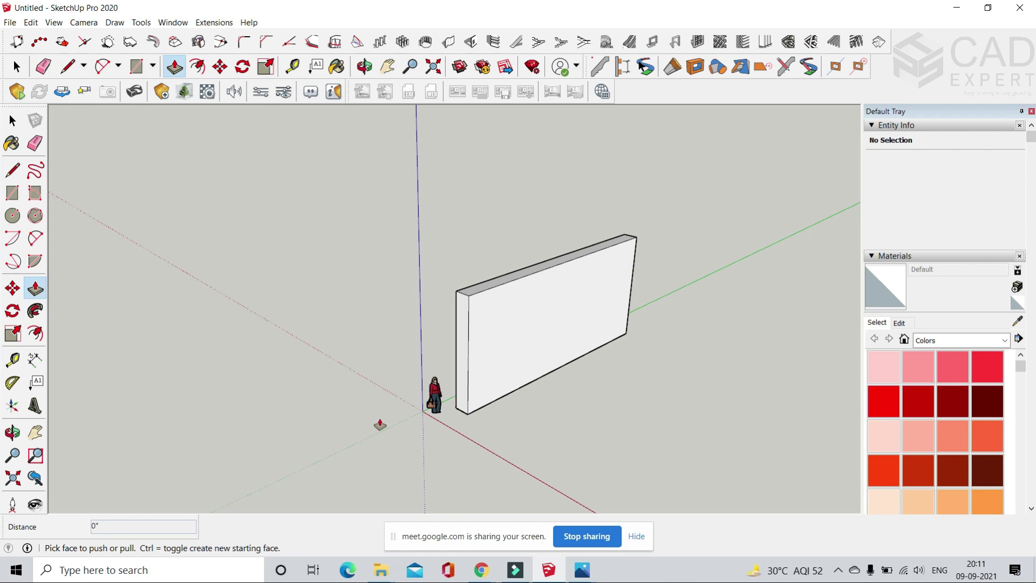
scroll(474, 389, up, 4)
scroll(461, 326, down, 2)
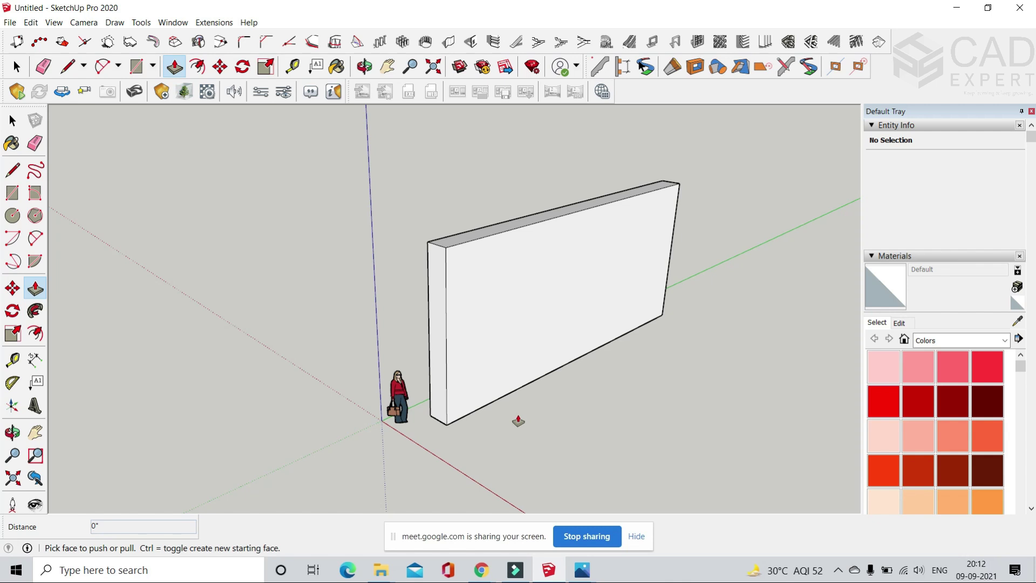
scroll(499, 386, down, 2)
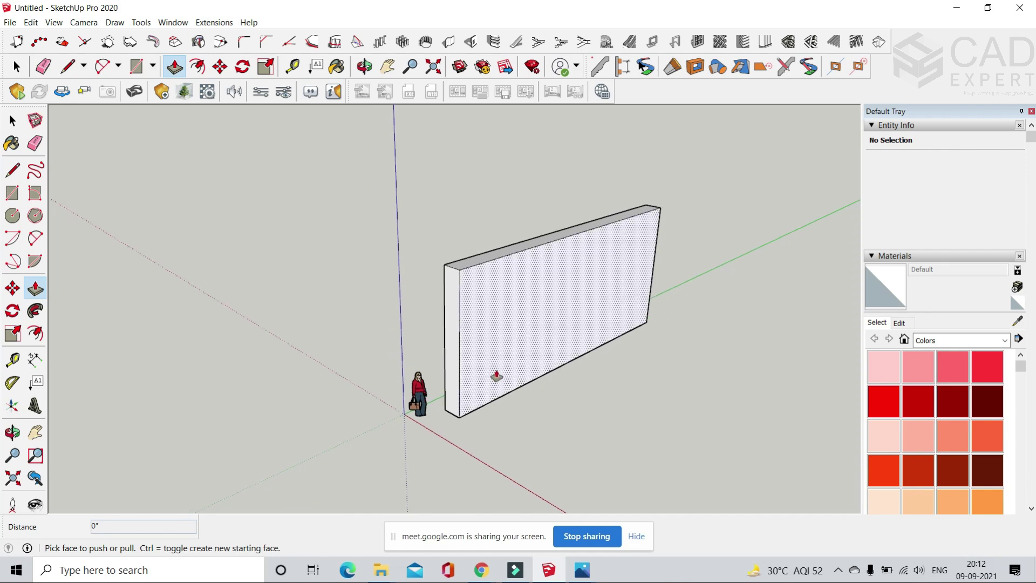
scroll(480, 368, up, 2)
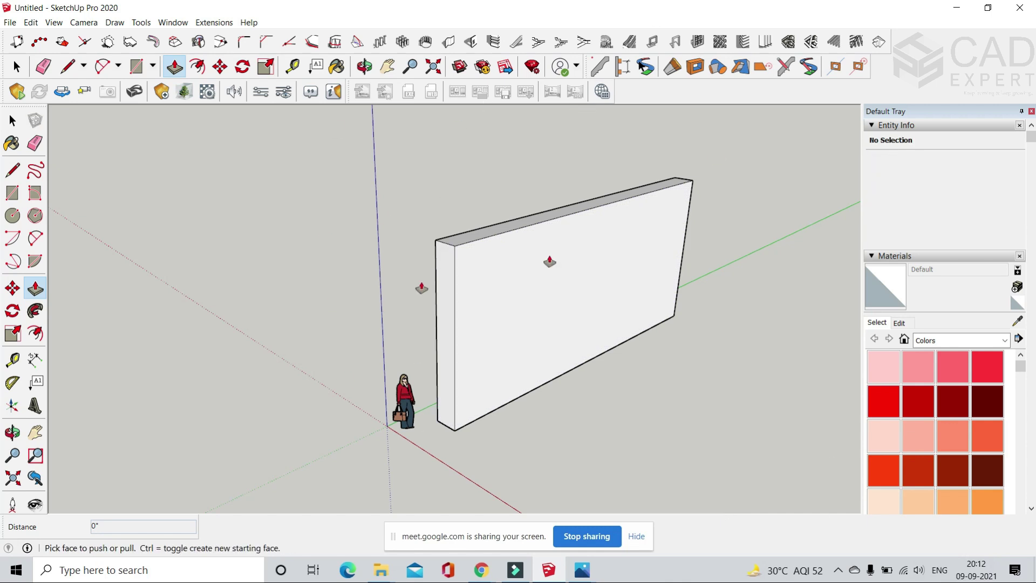
click(59, 24)
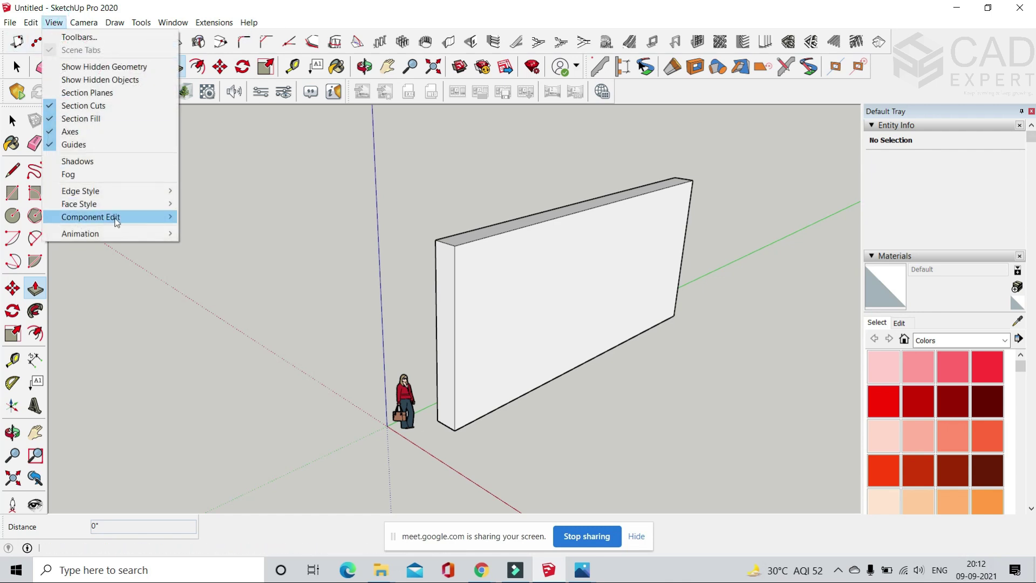
mouse_move(108, 233)
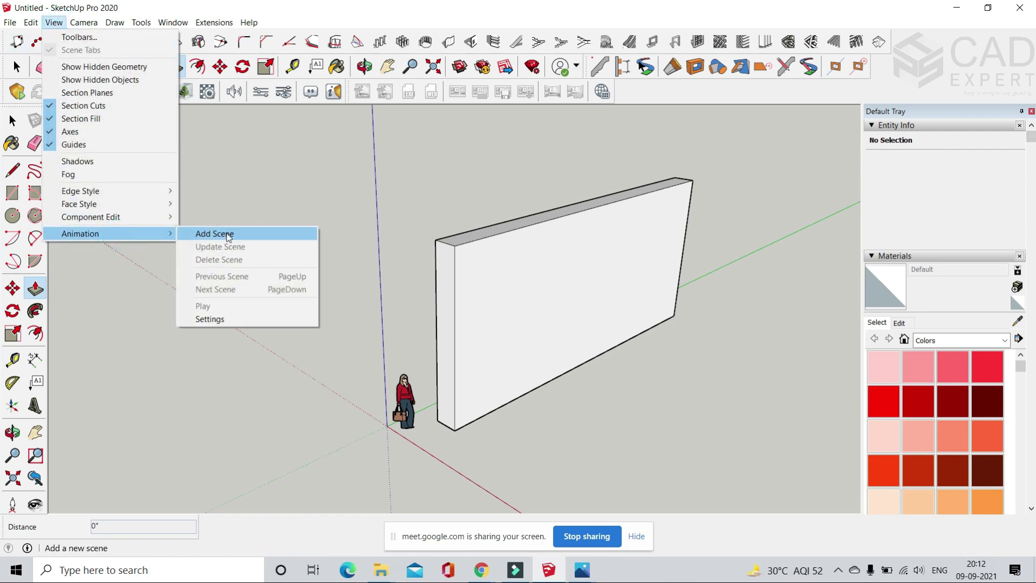
click(294, 183)
- Add a scene that saves a low, near-frontal view of the wall and the human figure
middle_drag(530, 319, 445, 259)
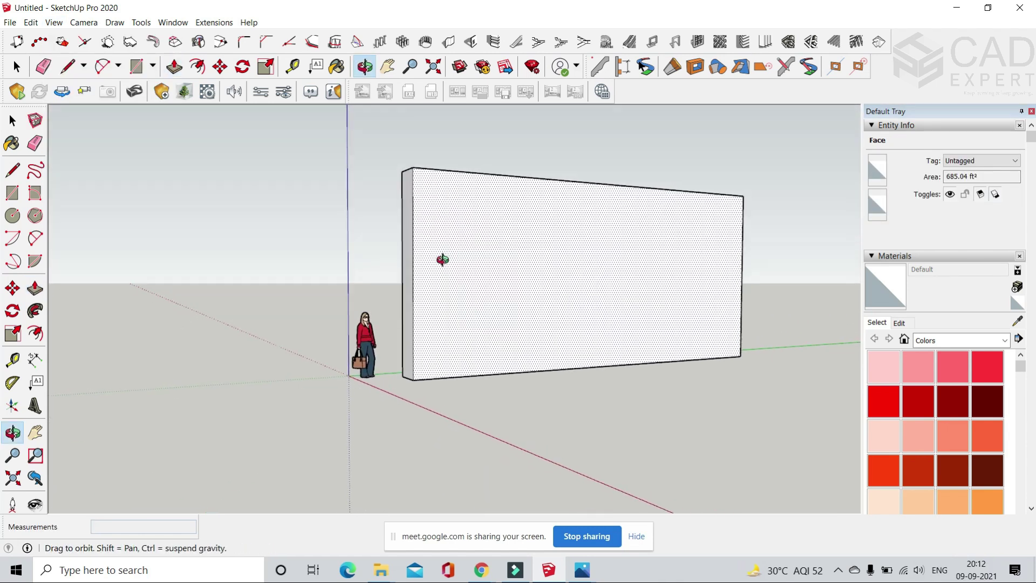
key(p)
click(31, 22)
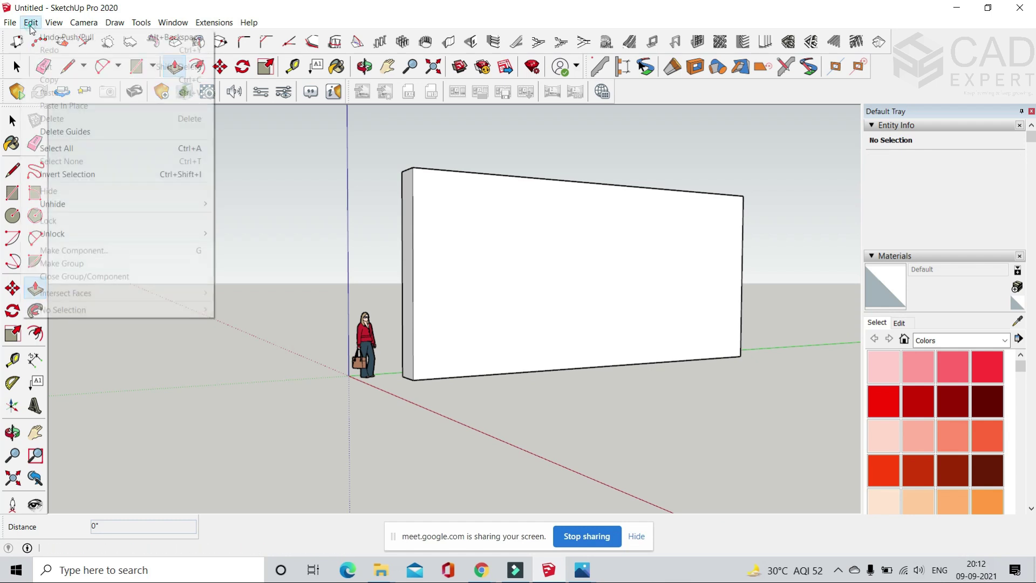
mouse_move(54, 23)
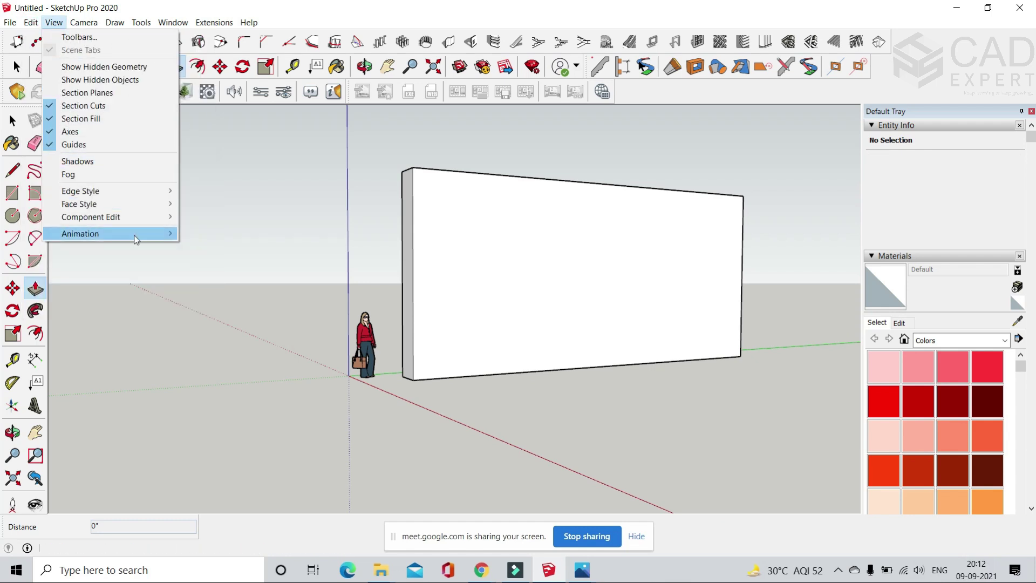
mouse_move(143, 233)
click(227, 234)
- Move the view far away from the wall and restore the camera position saved in Scene 1
middle_drag(338, 252, 253, 293)
scroll(477, 354, down, 5)
scroll(334, 301, down, 3)
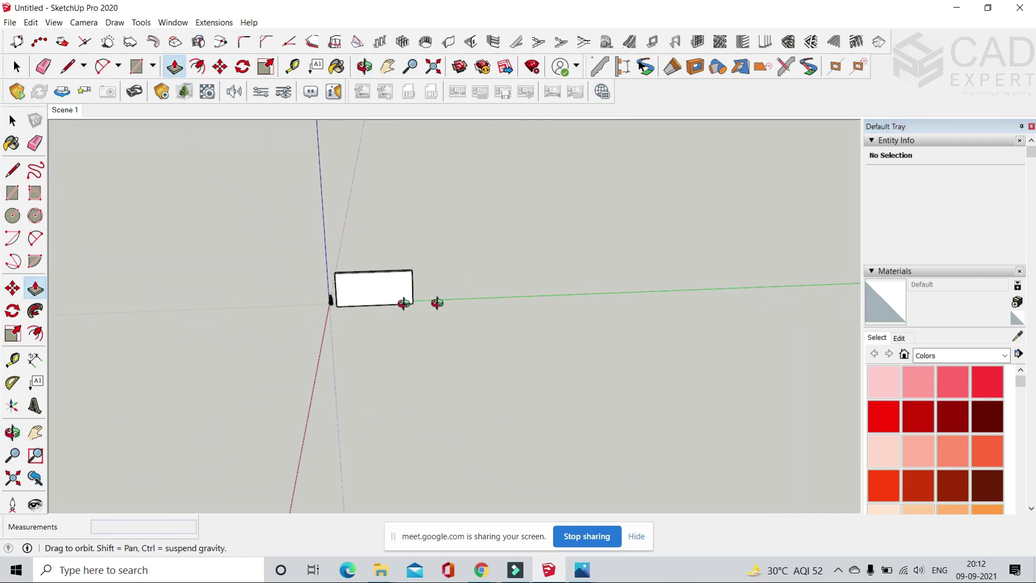
middle_drag(435, 300, 359, 289)
click(65, 113)
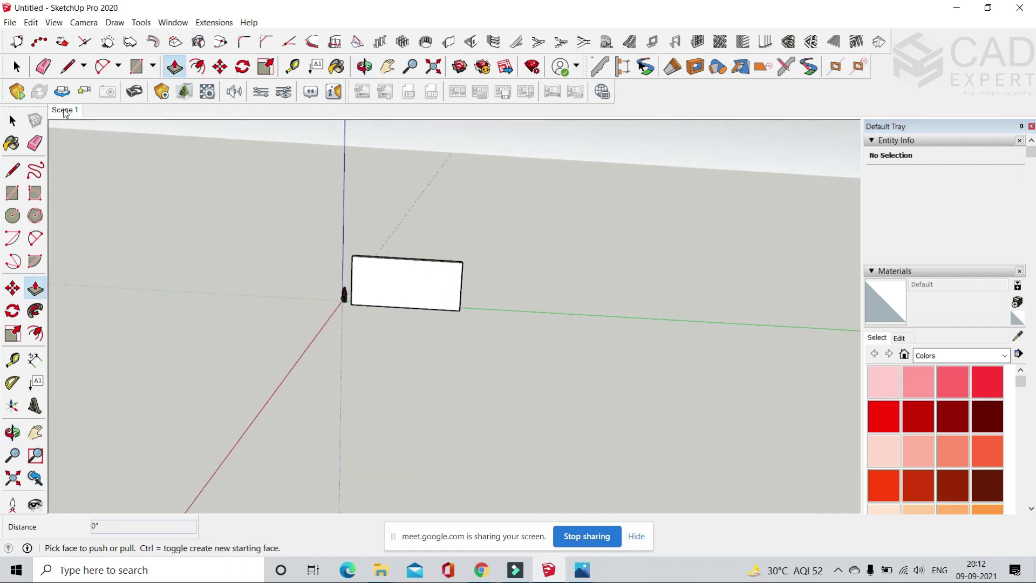
- Switch to the Select tool, view the wall from behind and from a distance, and recall Scene 1 again
middle_drag(505, 234, 367, 162)
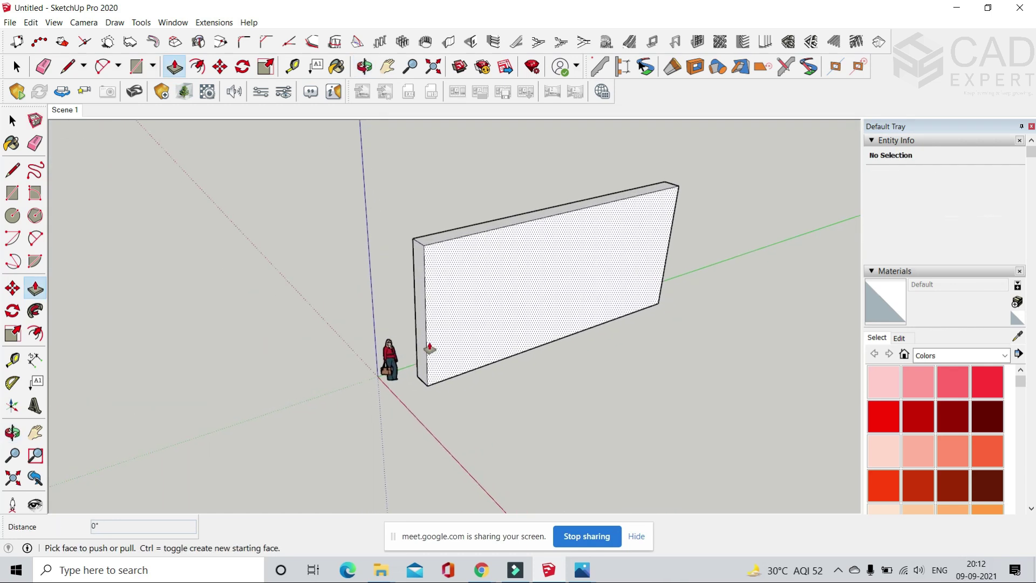
click(16, 68)
click(216, 196)
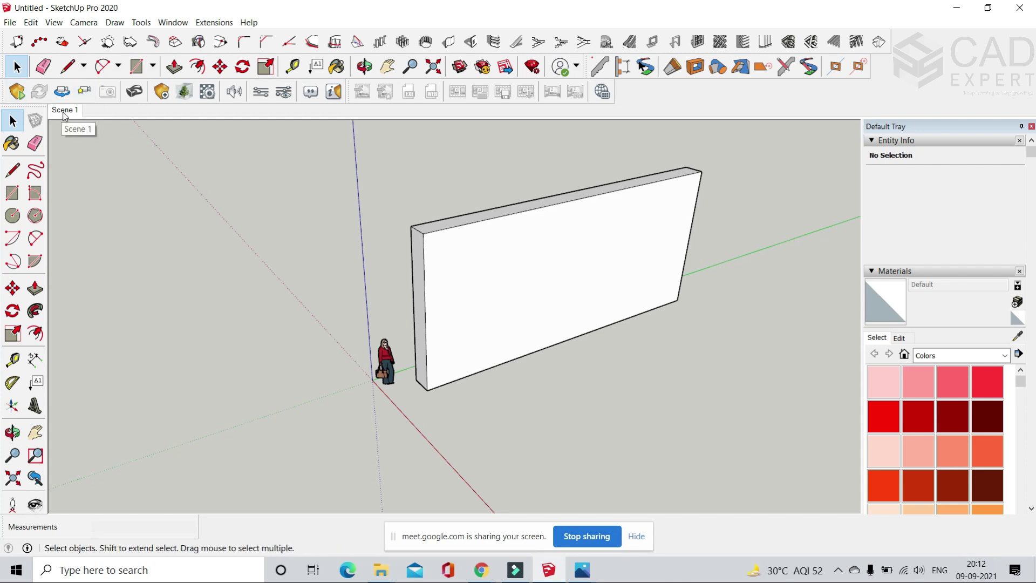
scroll(271, 324, down, 2)
middle_drag(569, 342, 264, 335)
scroll(292, 332, down, 2)
middle_drag(413, 295, 280, 394)
scroll(313, 378, down, 2)
scroll(334, 357, up, 2)
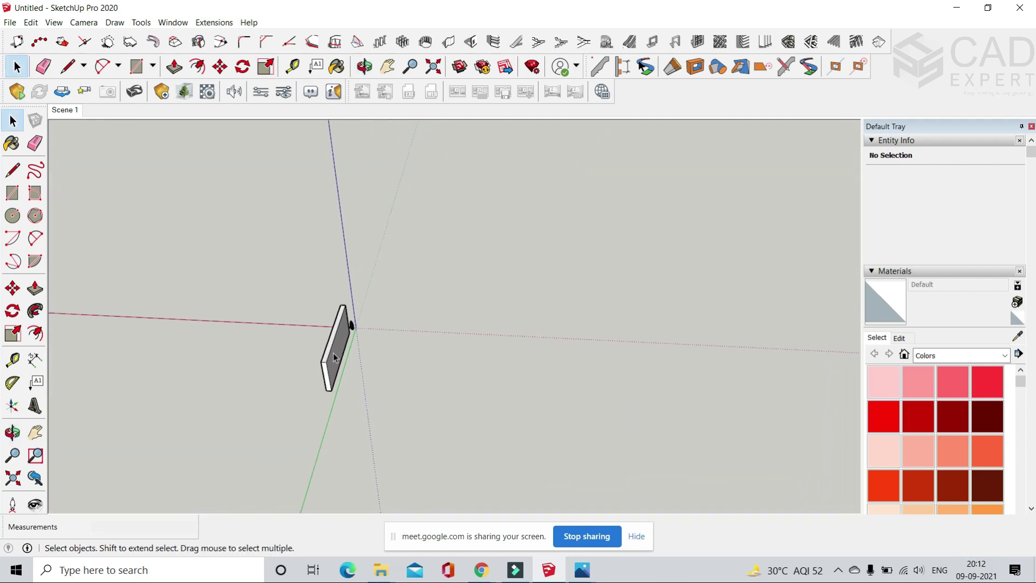
middle_drag(419, 366, 385, 256)
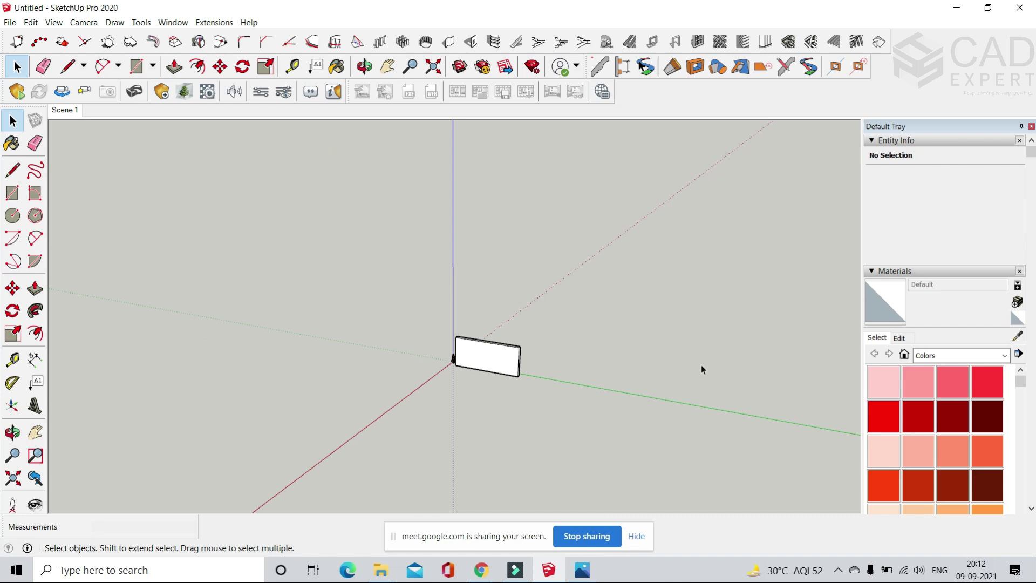
middle_drag(492, 373, 594, 369)
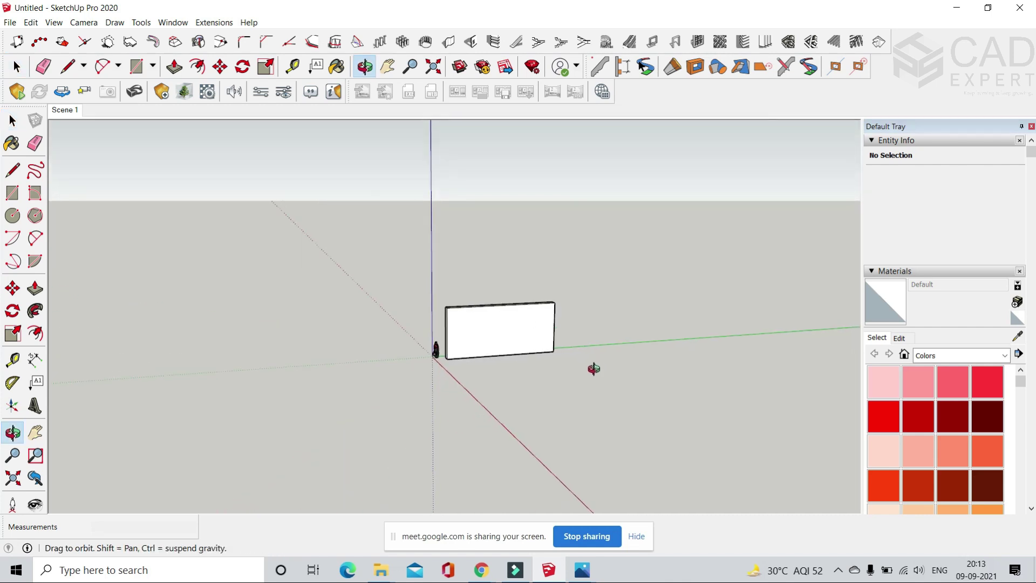
click(69, 112)
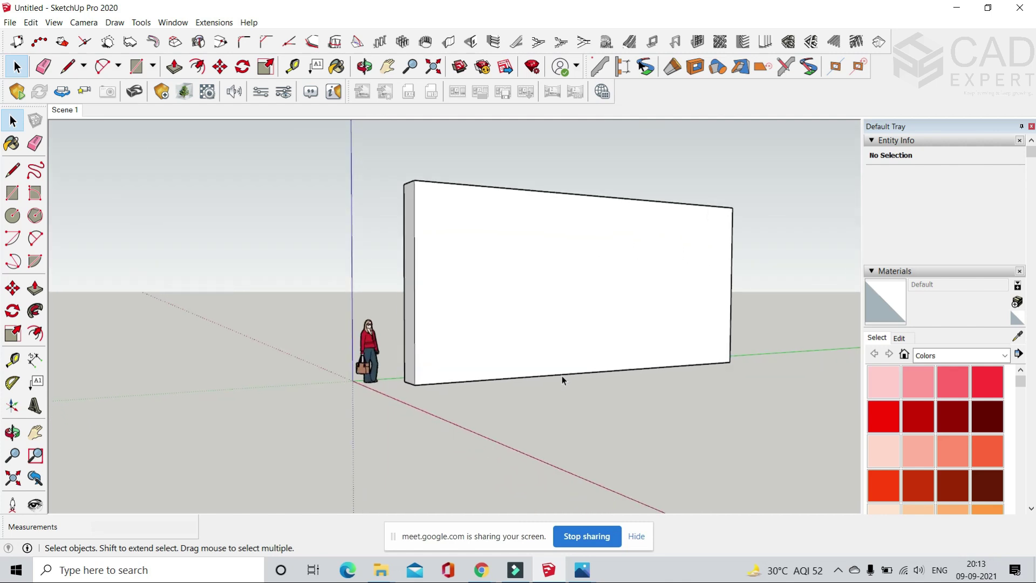
middle_drag(434, 269, 502, 366)
scroll(474, 402, down, 1)
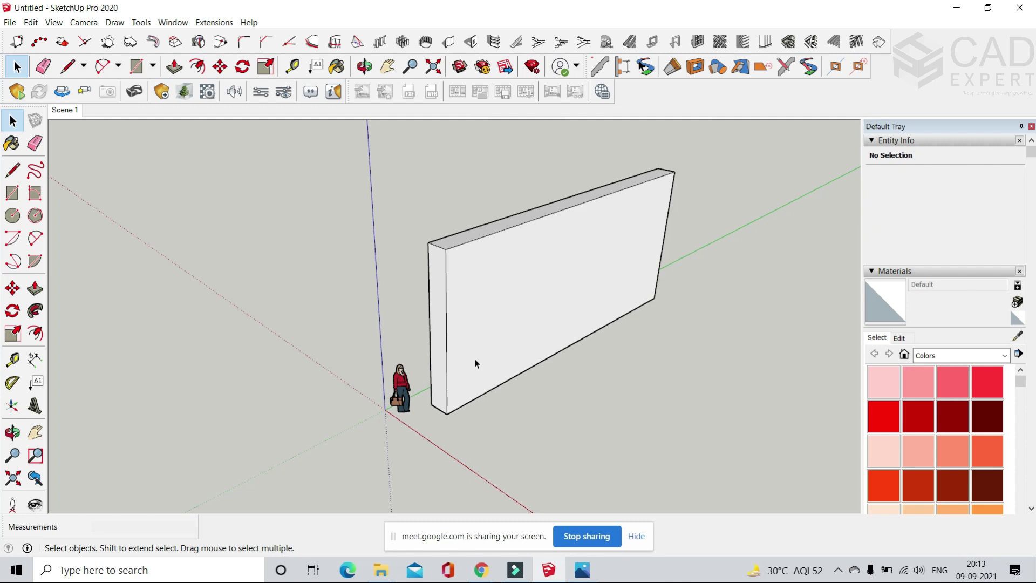
middle_drag(556, 340, 585, 304)
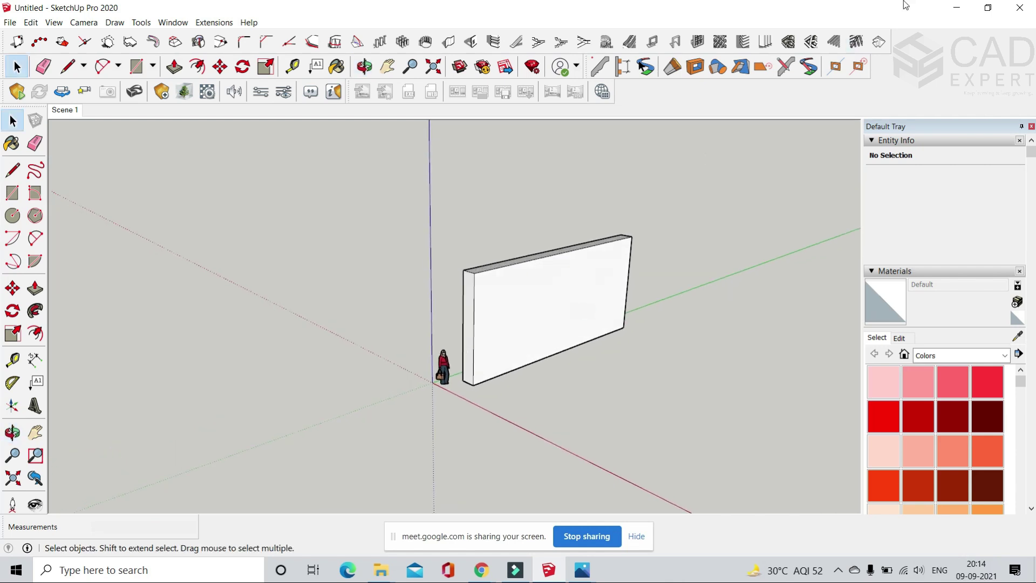
- Leave SketchUp for File Explorer and open the videos folder on the DATA (D:) drive
click(956, 8)
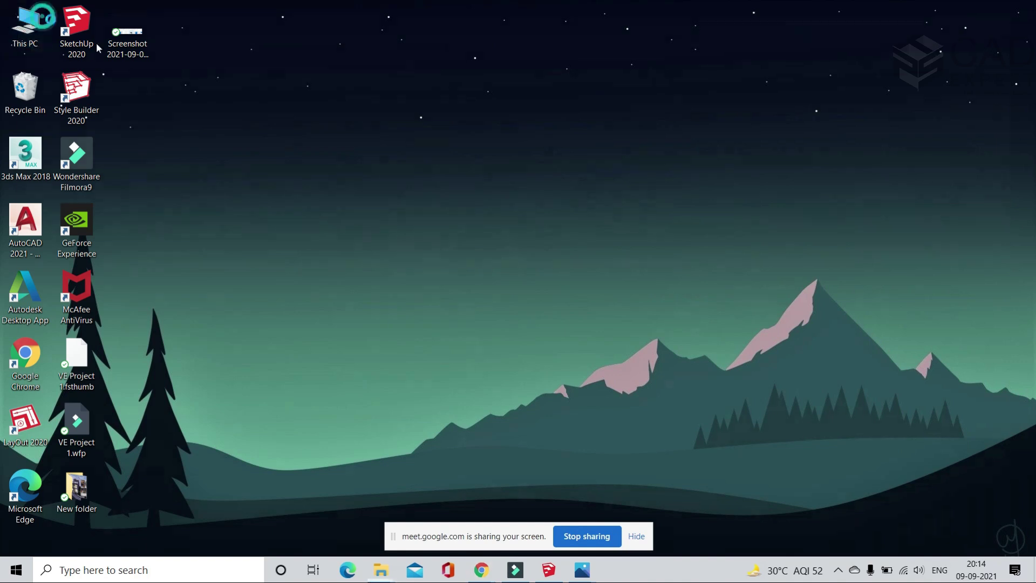
double_click(44, 17)
double_click(451, 207)
drag(428, 274, 413, 260)
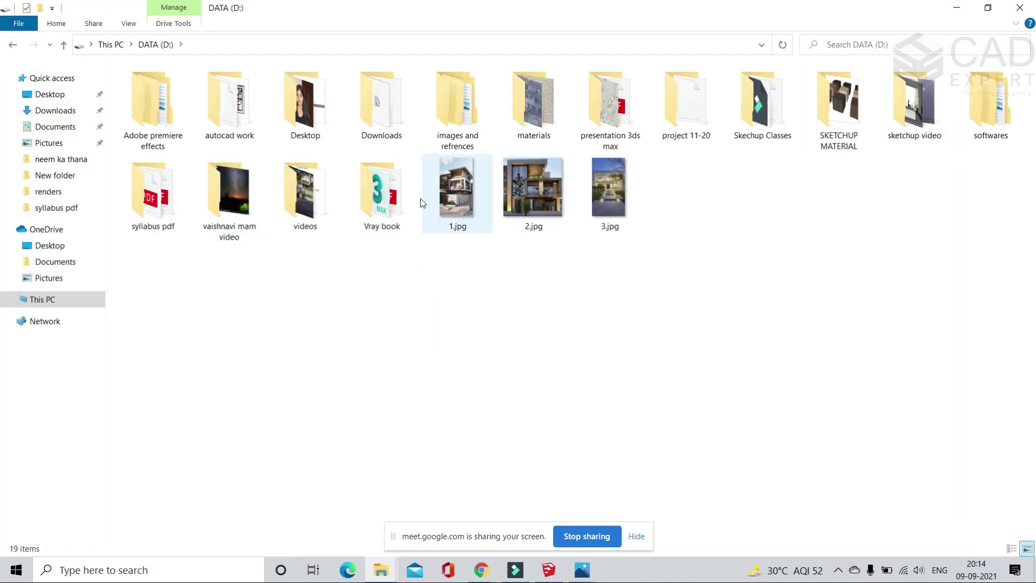
double_click(305, 194)
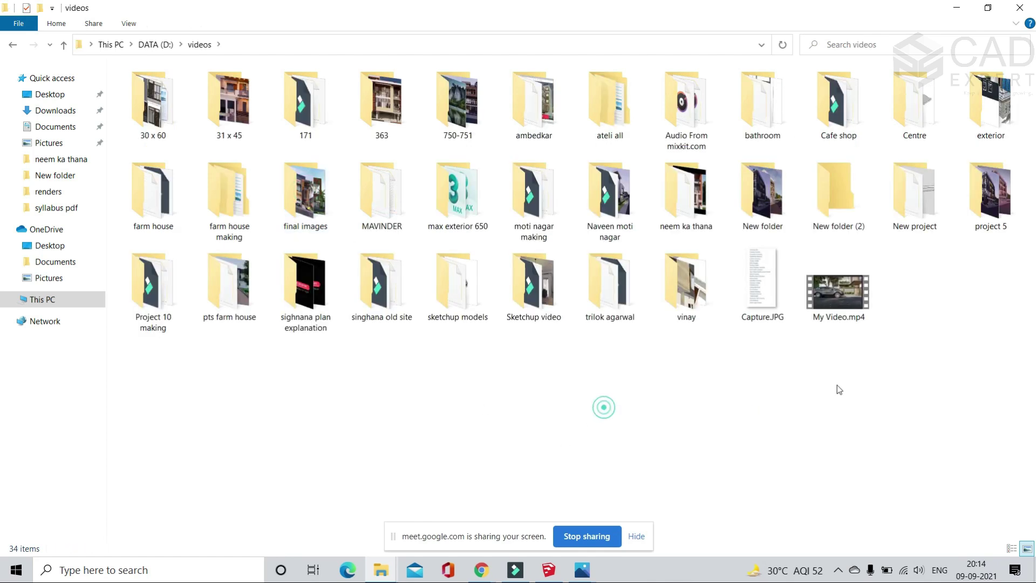
- Check the New folder and project 5 subfolders of videos for an example project
double_click(762, 214)
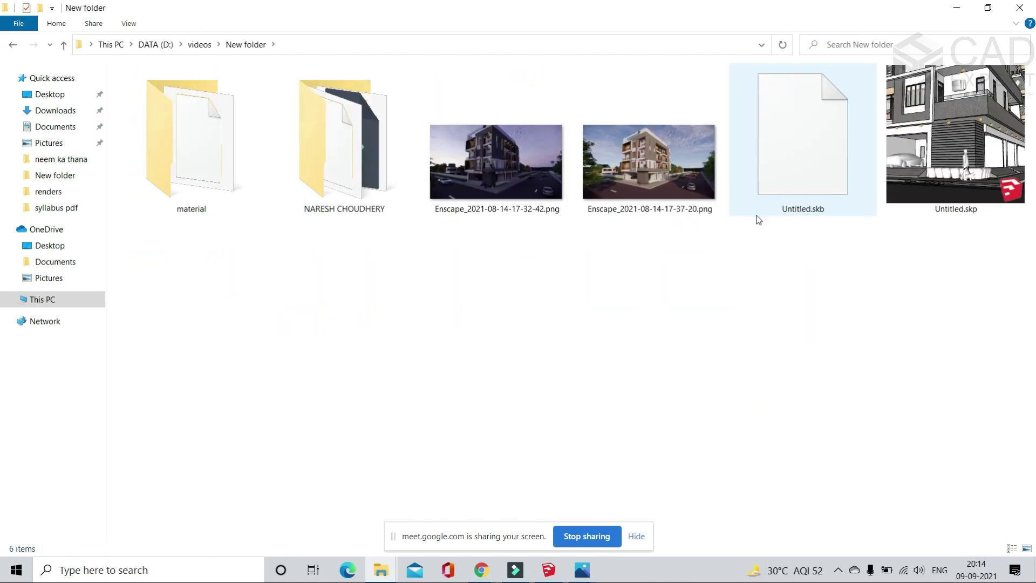
key(alt+Left)
double_click(995, 142)
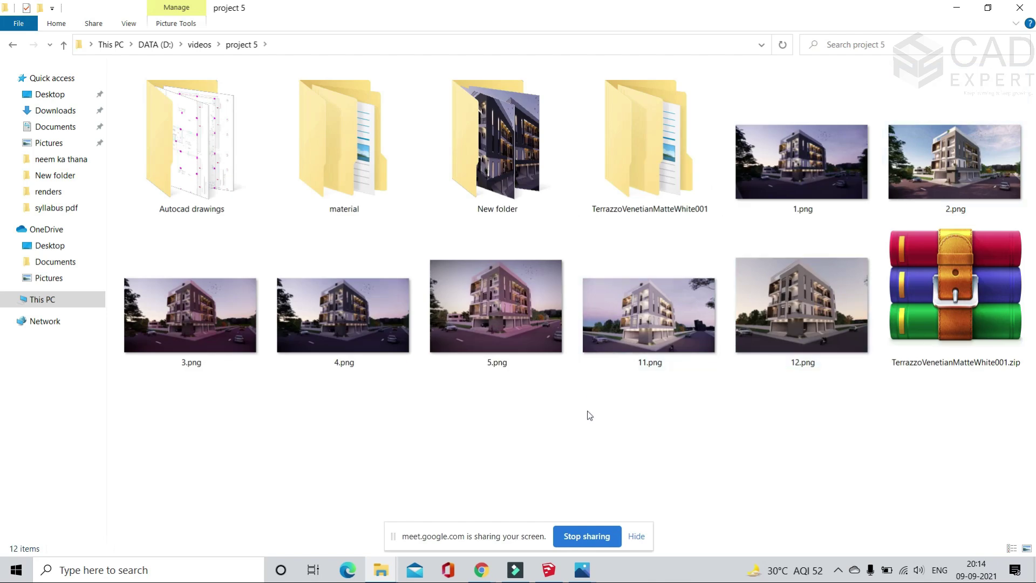
key(alt+Left)
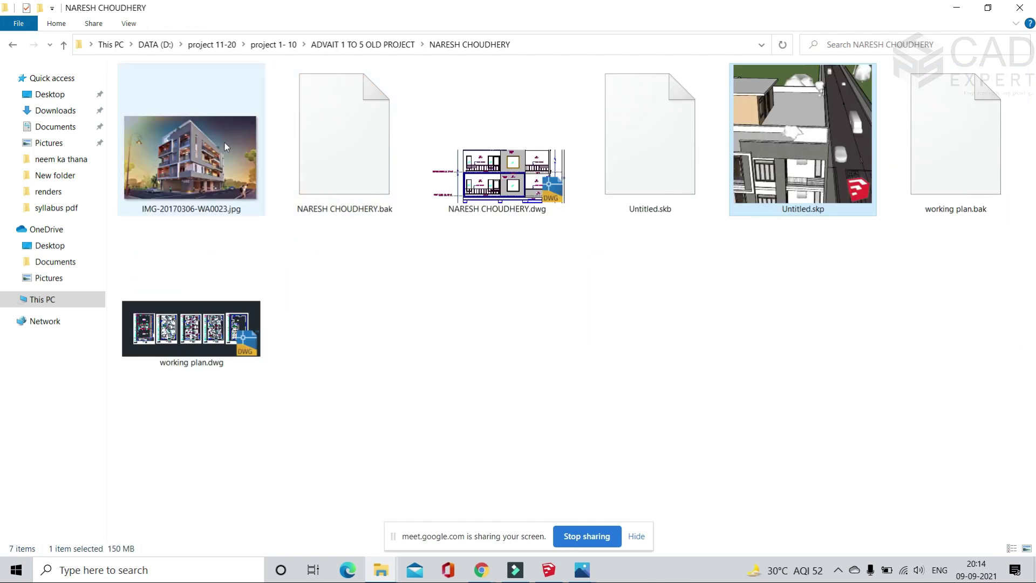
- View the building render IMG-20170306-WA0023.jpg, close it, and switch to the new SketchUp window loading the example model
double_click(224, 143)
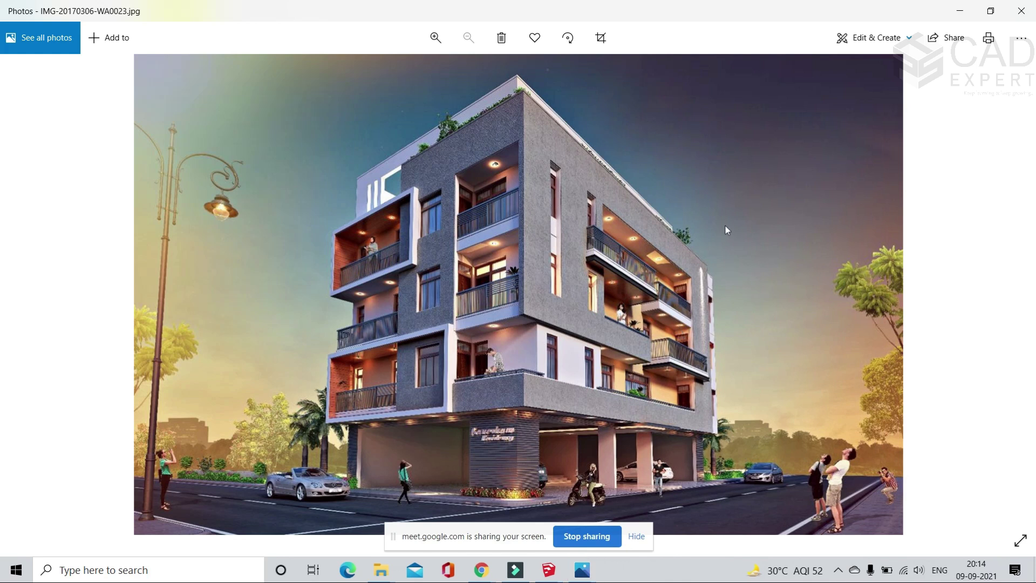
click(1022, 11)
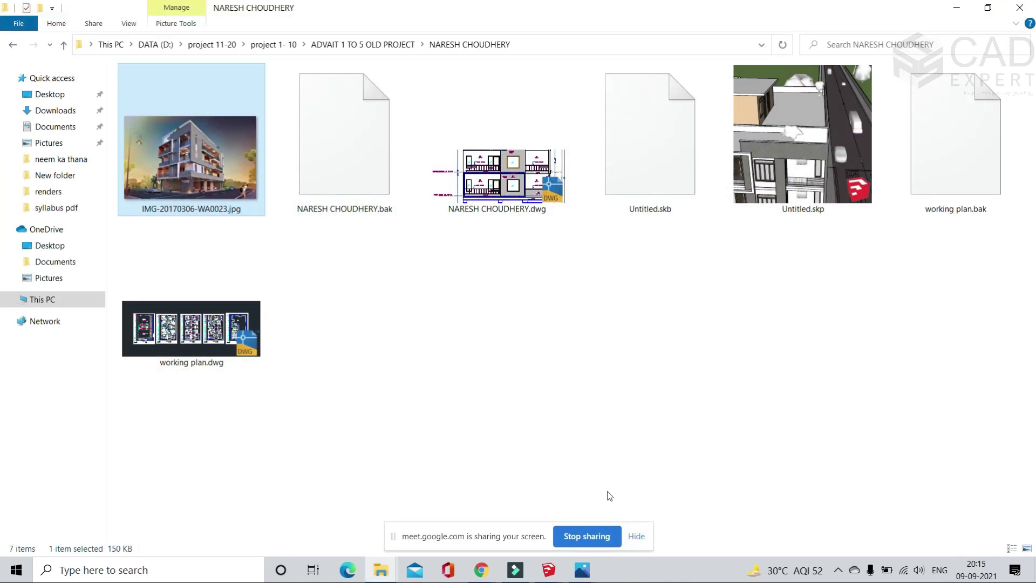
click(555, 576)
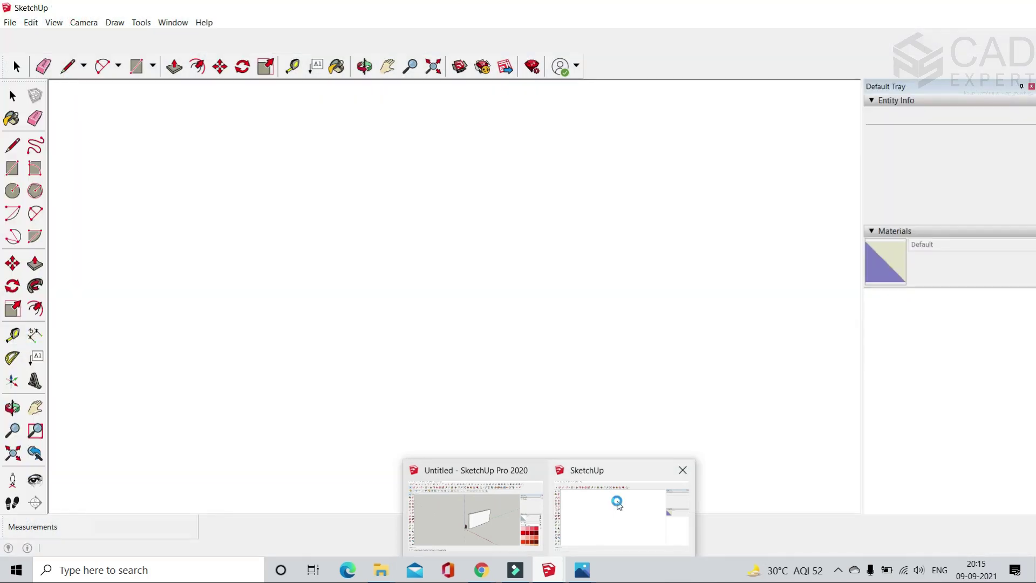
click(615, 502)
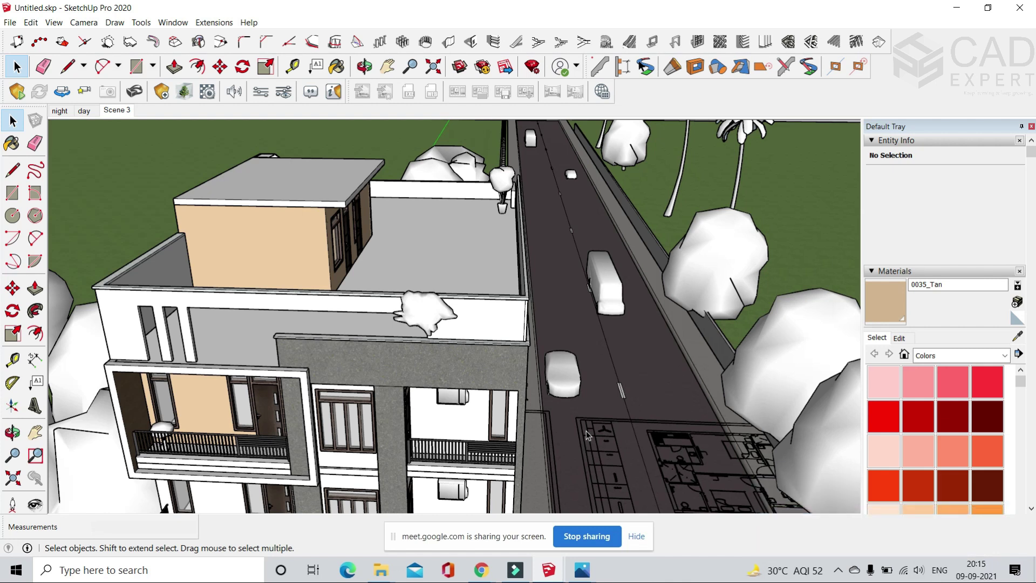
- Examine the apartment building model from above, including its roads, trees and the plan drawings beside it
scroll(521, 370, down, 5)
middle_drag(520, 376, 599, 488)
scroll(410, 345, down, 2)
middle_drag(410, 345, 716, 426)
scroll(529, 448, down, 2)
scroll(529, 449, up, 1)
scroll(529, 448, down, 1)
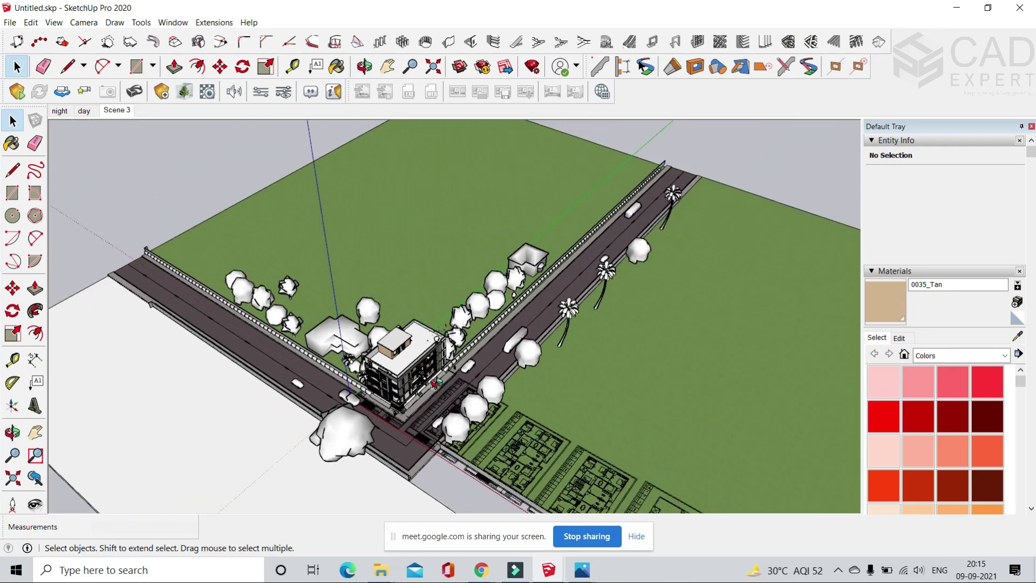
middle_drag(610, 373, 484, 448)
scroll(484, 448, down, 2)
scroll(484, 448, up, 2)
scroll(566, 416, down, 4)
mouse_move(566, 413)
middle_down()
mouse_move(545, 326)
mouse_move(477, 318)
mouse_move(426, 363)
middle_up()
scroll(478, 327, up, 5)
scroll(425, 364, up, 6)
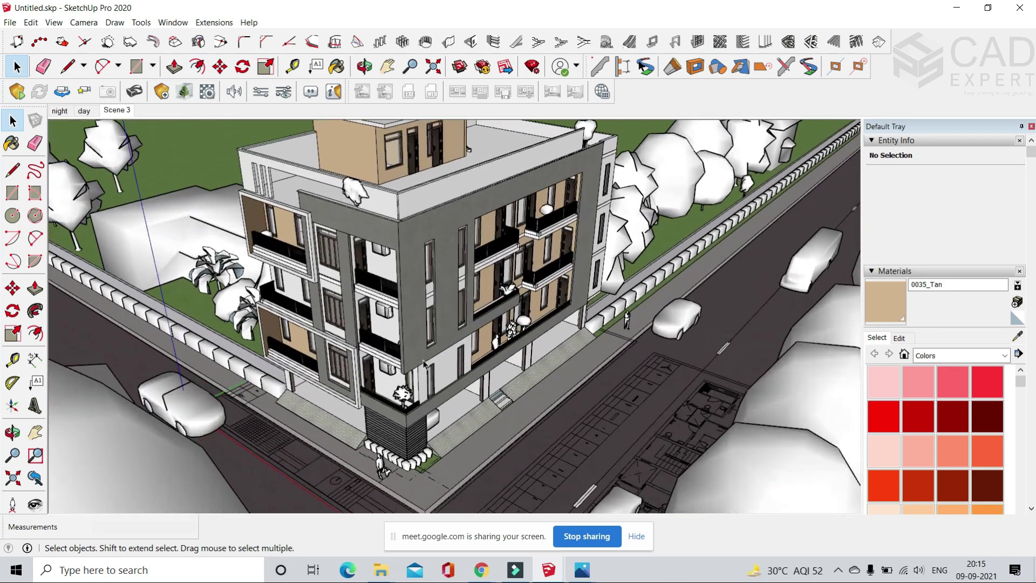
- Examine the rounded kerb at the pavement corner in front of the building at close range
scroll(425, 364, up, 8)
middle_drag(425, 364, 486, 284)
scroll(442, 244, down, 3)
scroll(483, 421, up, 8)
scroll(468, 406, down, 10)
scroll(490, 286, up, 3)
scroll(492, 290, up, 8)
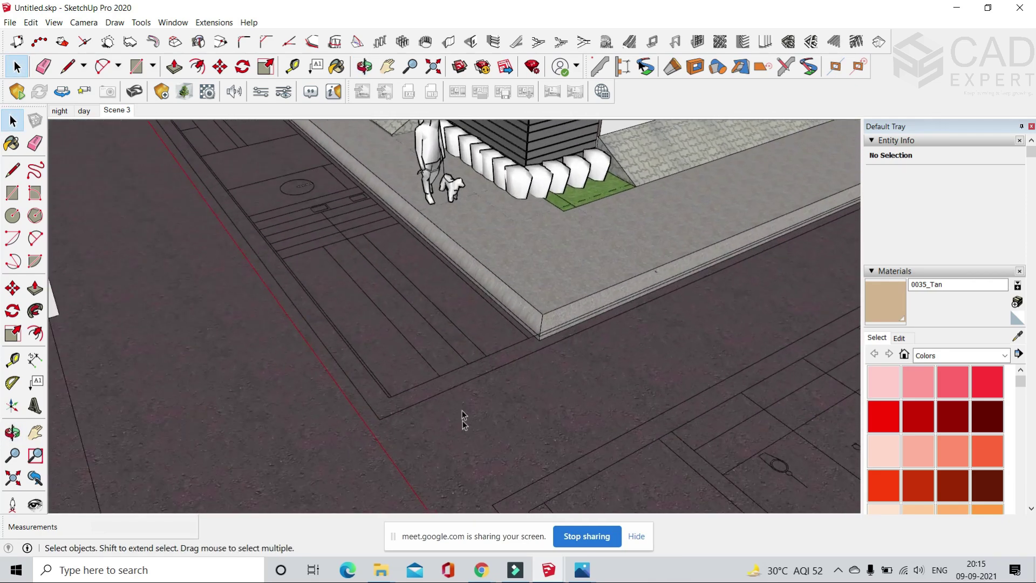
middle_drag(522, 414, 365, 378)
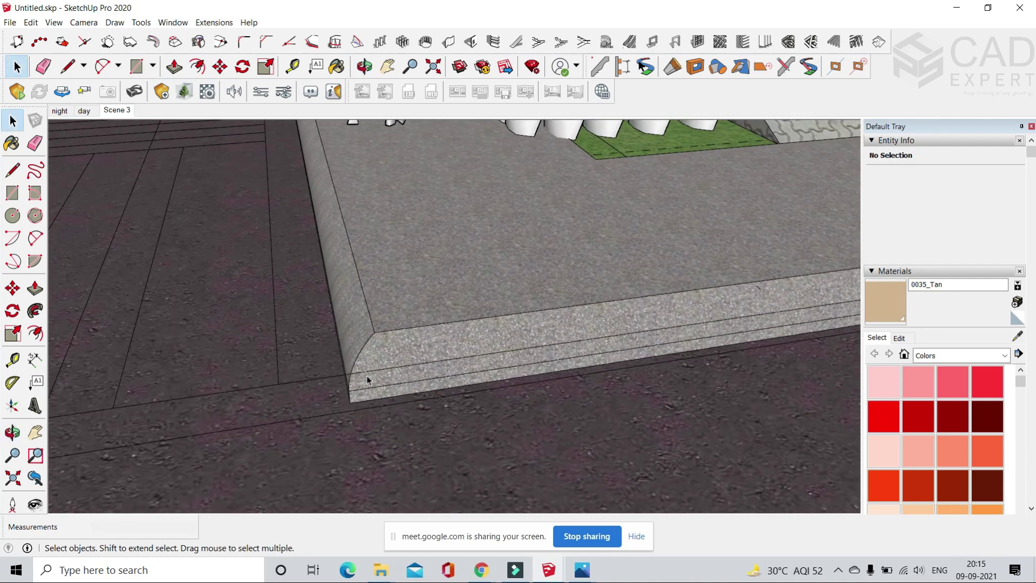
scroll(412, 320, up, 4)
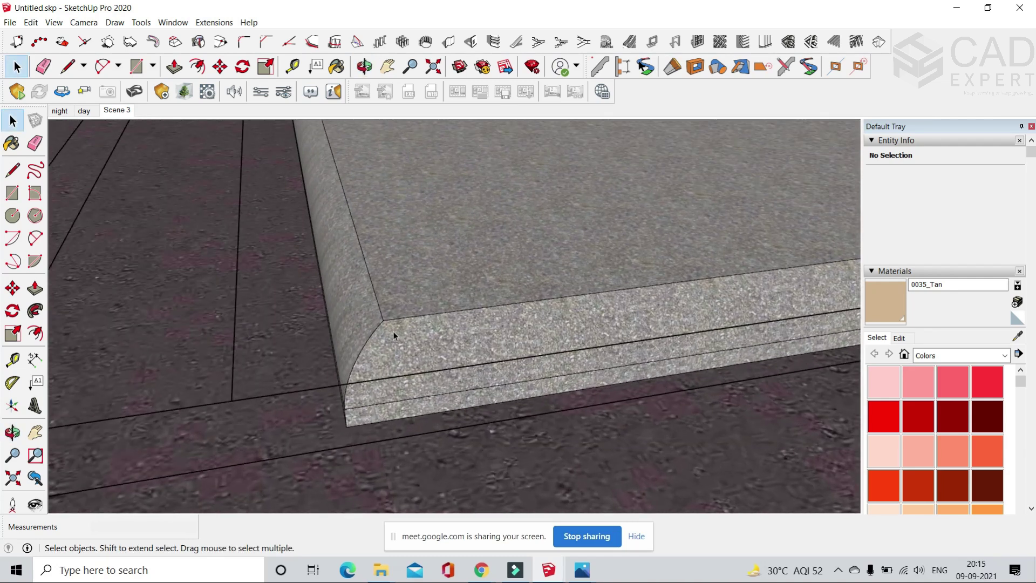
scroll(370, 344, up, 2)
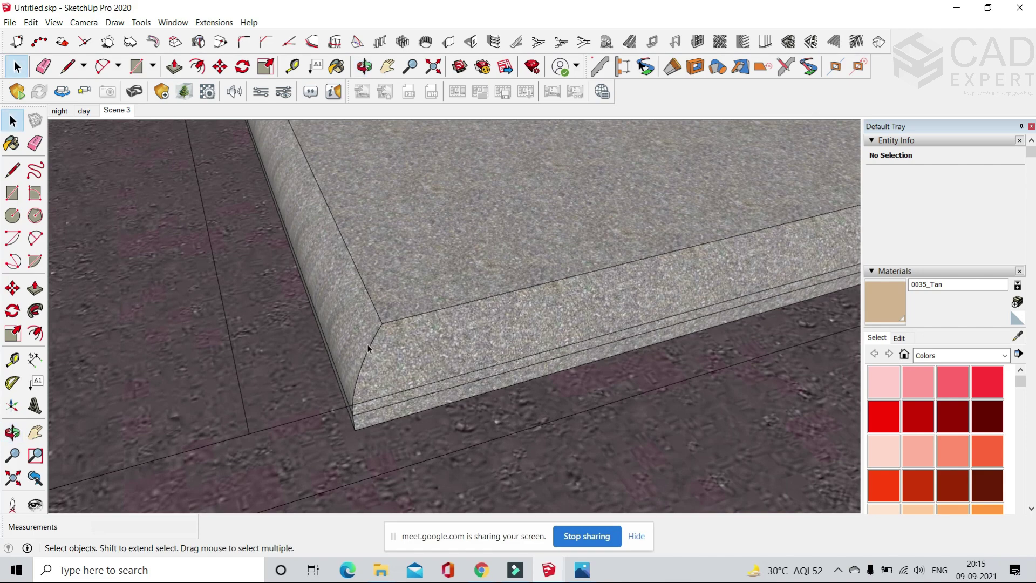
- Back away from the kerb and examine the whole building's corner facade from near street level
middle_drag(399, 323, 440, 432)
scroll(417, 425, down, 7)
middle_drag(487, 318, 510, 233)
scroll(493, 429, down, 3)
scroll(493, 426, down, 3)
middle_drag(490, 276, 498, 203)
scroll(505, 452, down, 3)
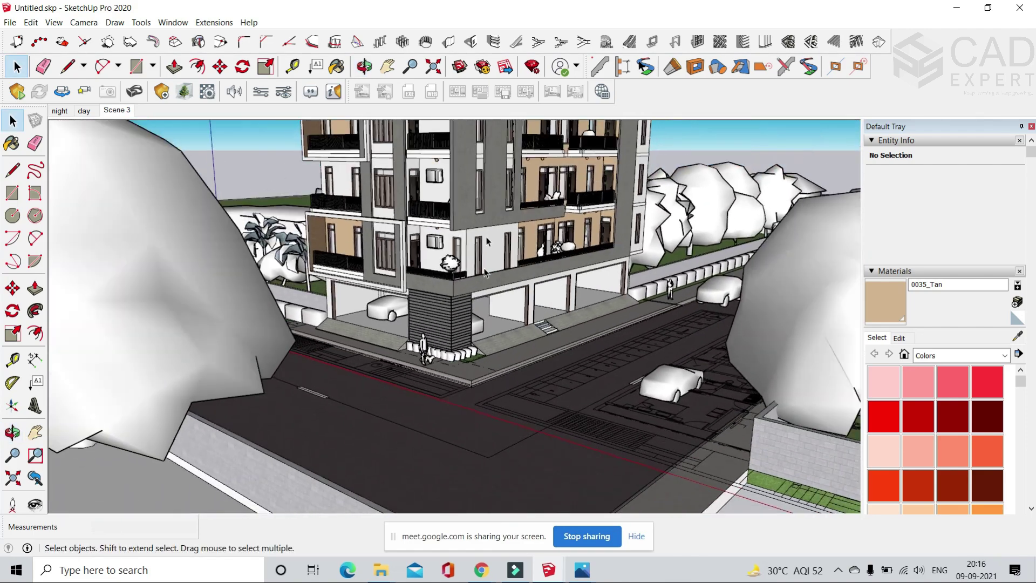
scroll(478, 151, up, 3)
scroll(502, 373, down, 3)
middle_drag(494, 302, 484, 247)
scroll(498, 203, up, 3)
scroll(484, 247, down, 3)
middle_drag(483, 302, 486, 200)
scroll(488, 243, down, 3)
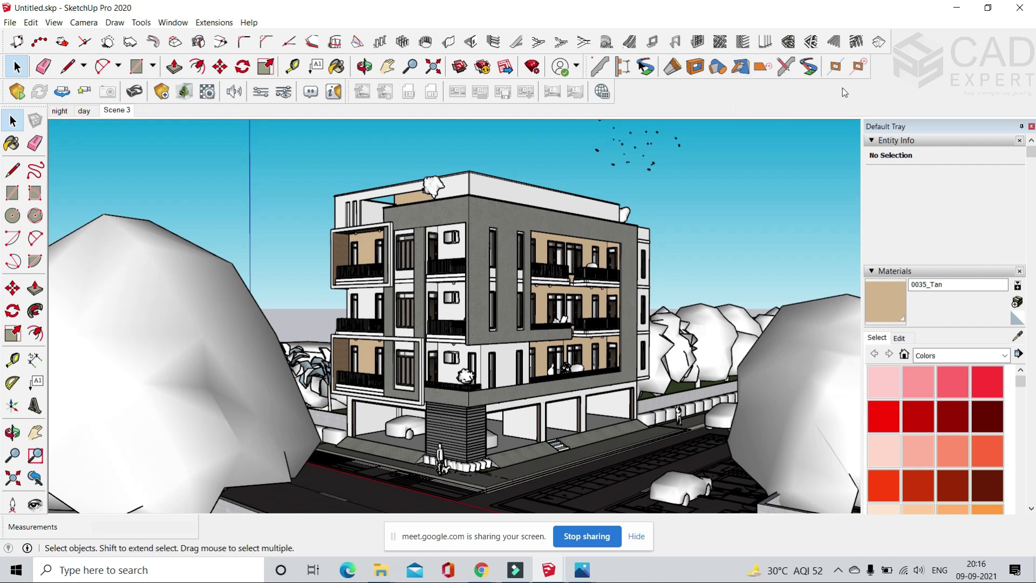
- Review the list of available toolbars and briefly show and hide the Warehouse toolbar
click(53, 22)
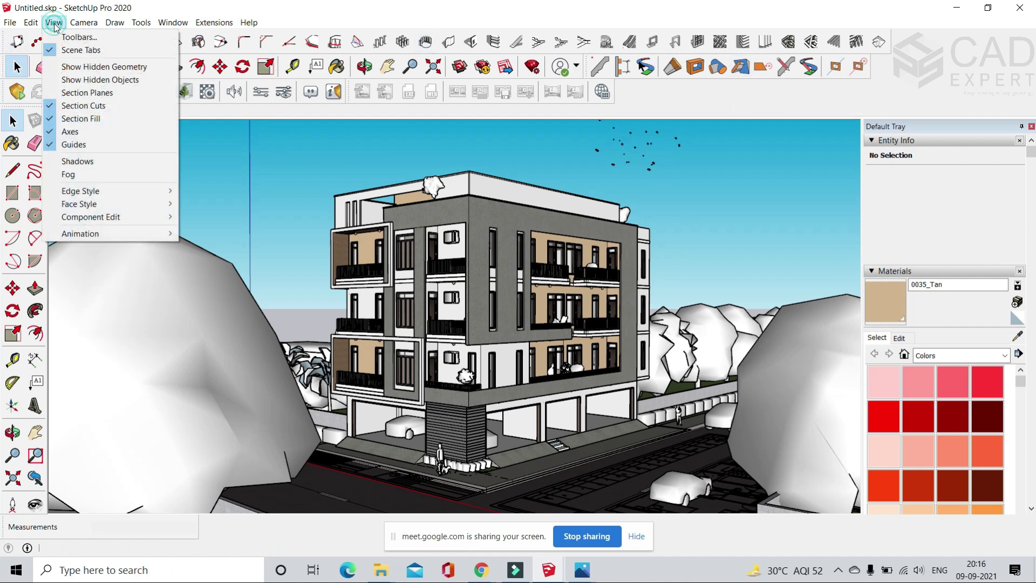
click(69, 38)
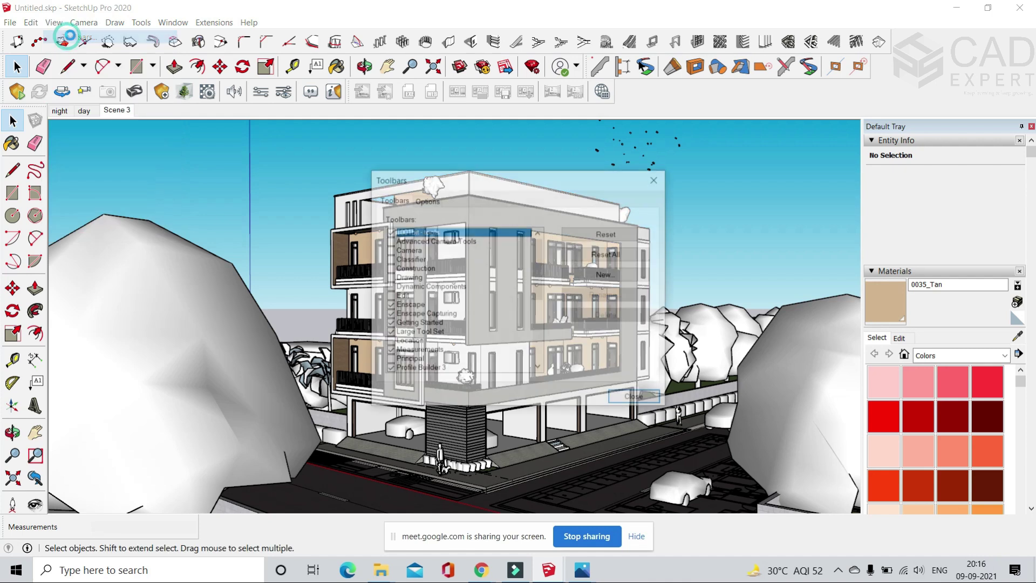
drag(539, 249, 525, 357)
scroll(536, 322, up, 5)
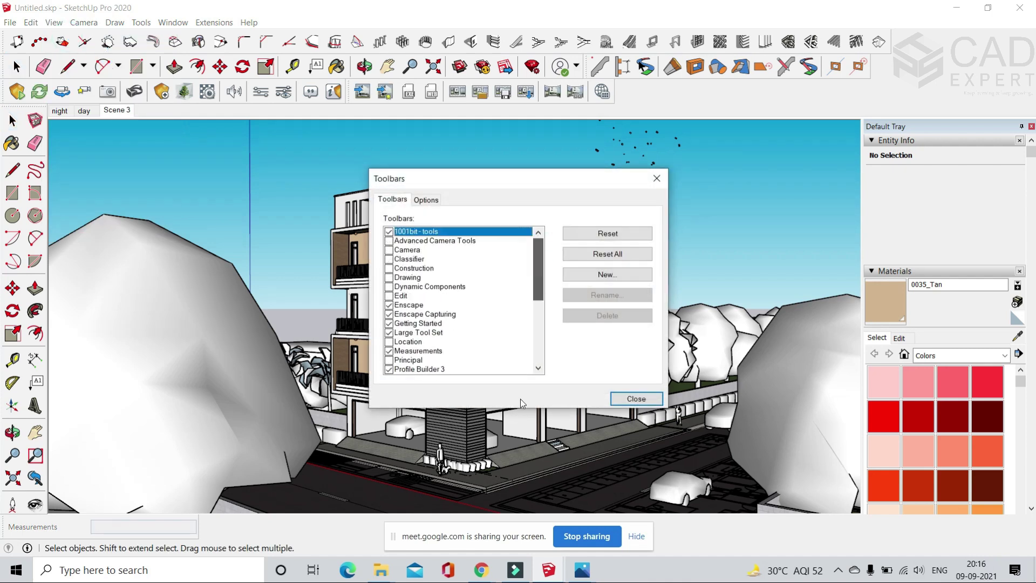
scroll(537, 271, down, 5)
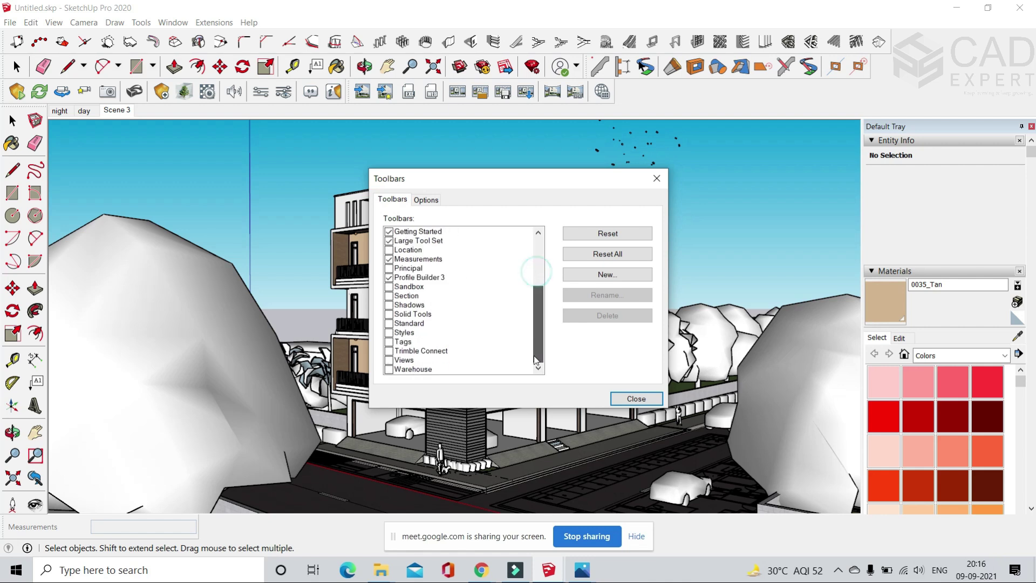
click(388, 369)
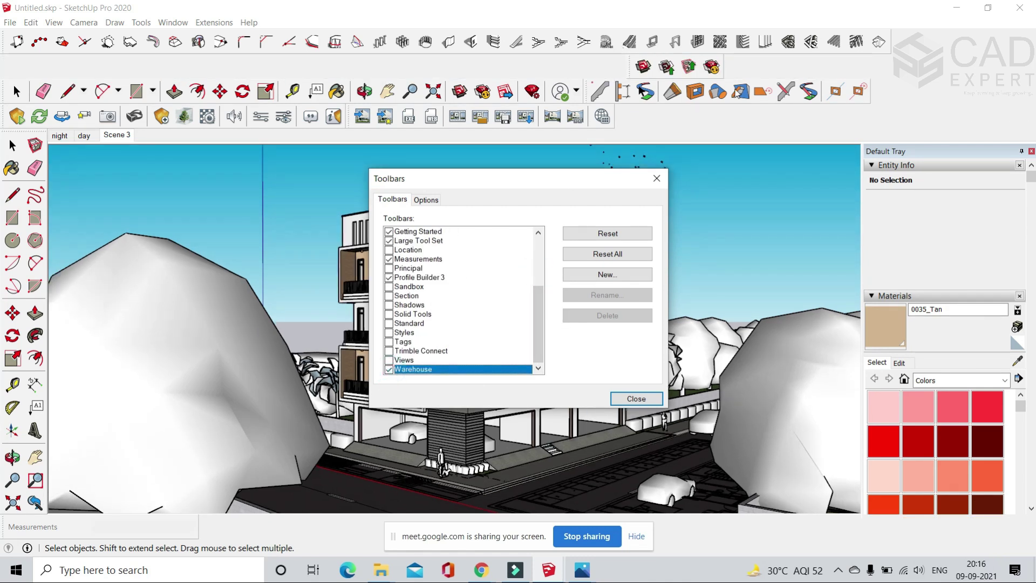
click(389, 369)
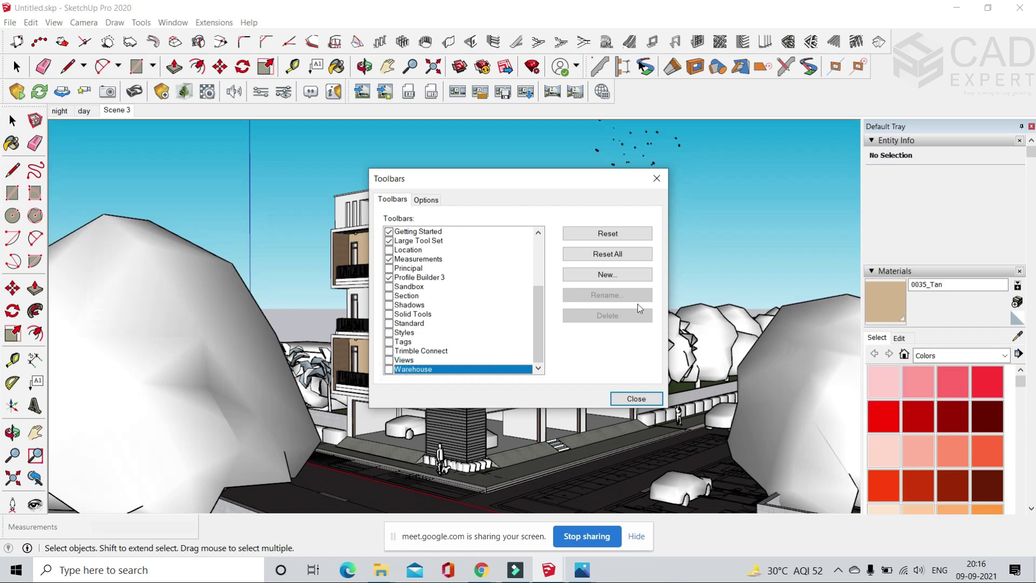
click(657, 181)
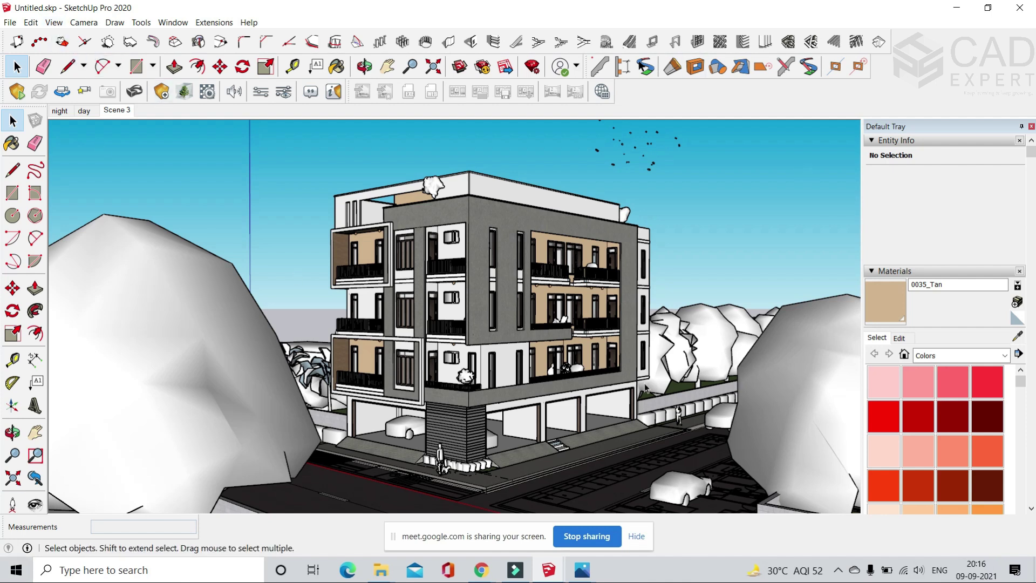
- Switch to the other SketchUp window and delete the wall together with the standing figure
click(549, 572)
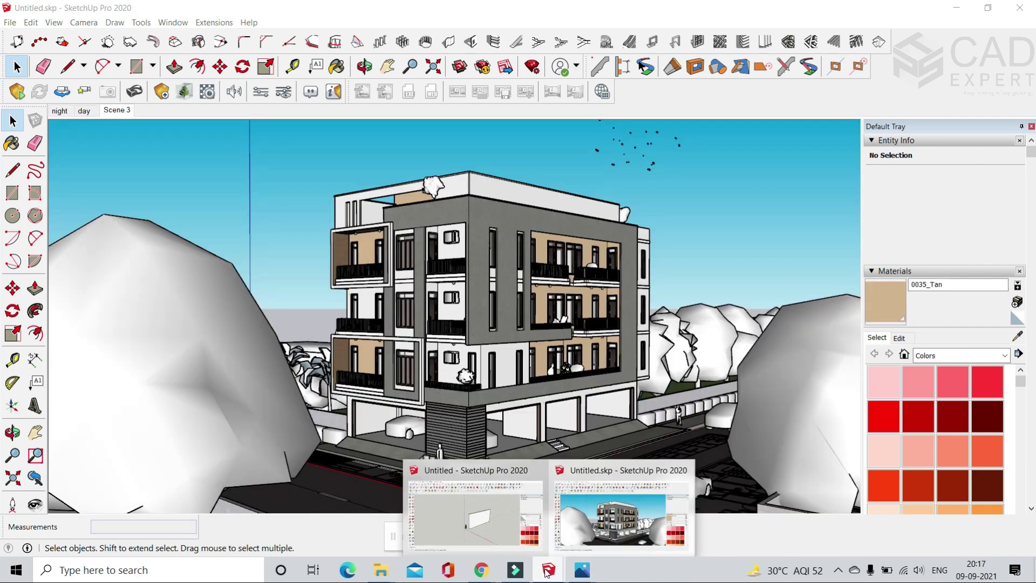
click(507, 521)
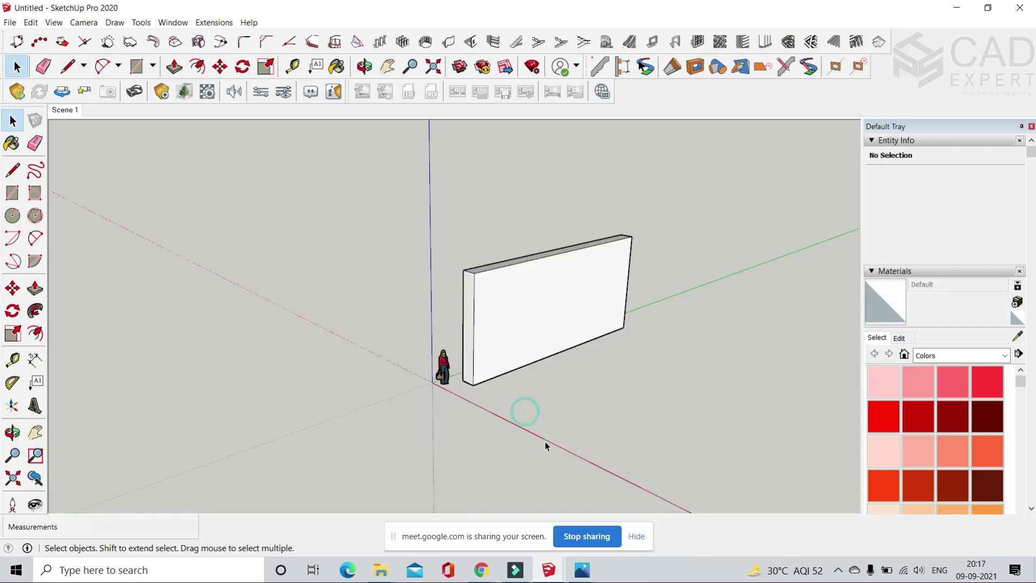
scroll(520, 430, down, 2)
drag(332, 189, 698, 456)
key(Delete)
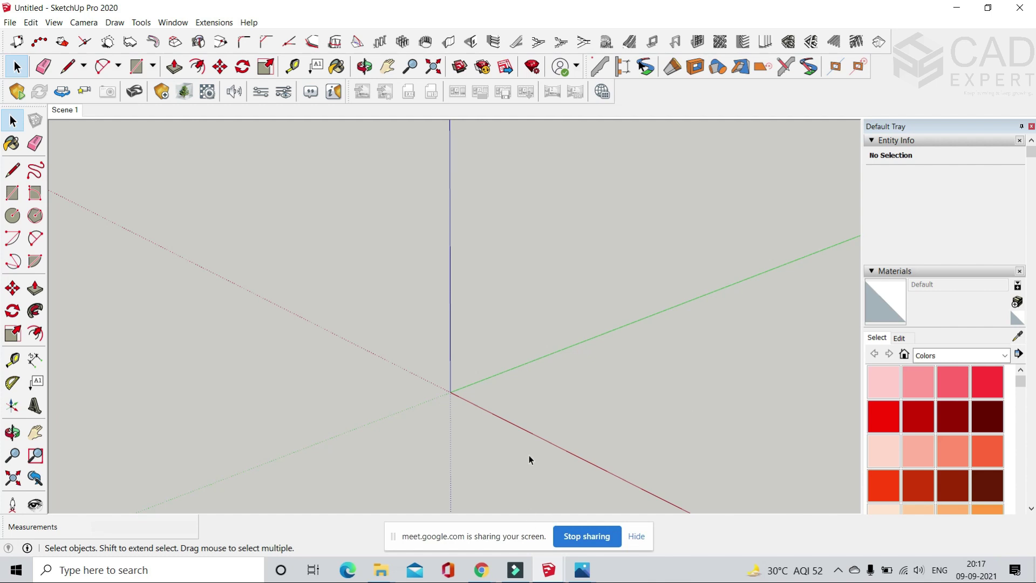
middle_drag(533, 436, 525, 470)
scroll(504, 382, down, 2)
middle_drag(504, 428, 531, 436)
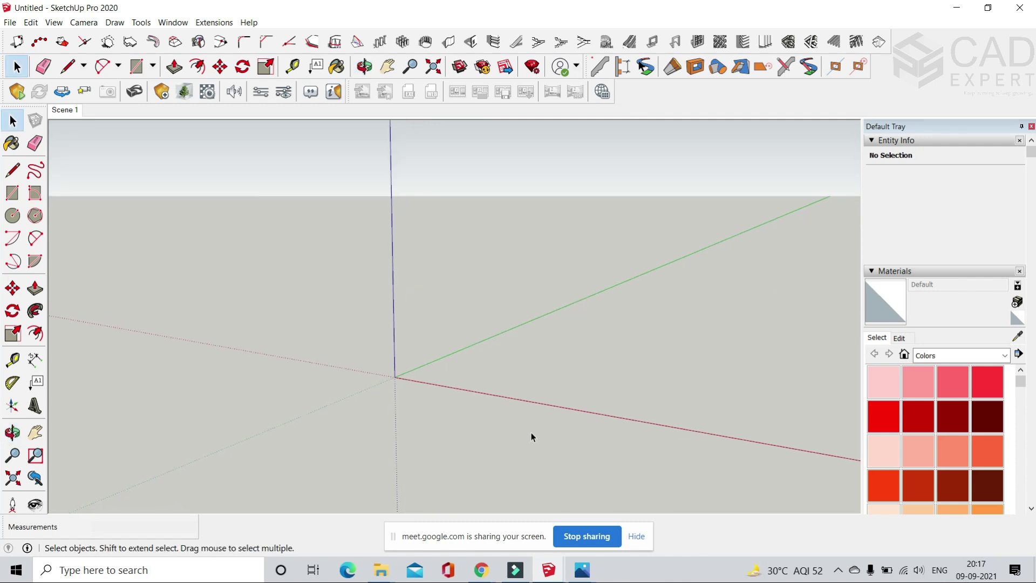
middle_drag(473, 361, 543, 460)
scroll(543, 456, up, 2)
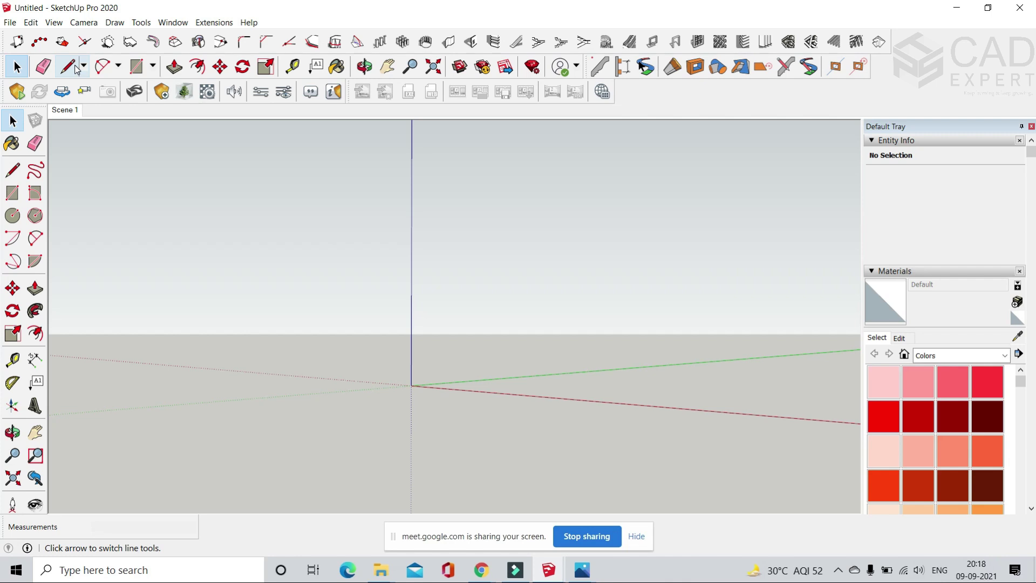
click(118, 67)
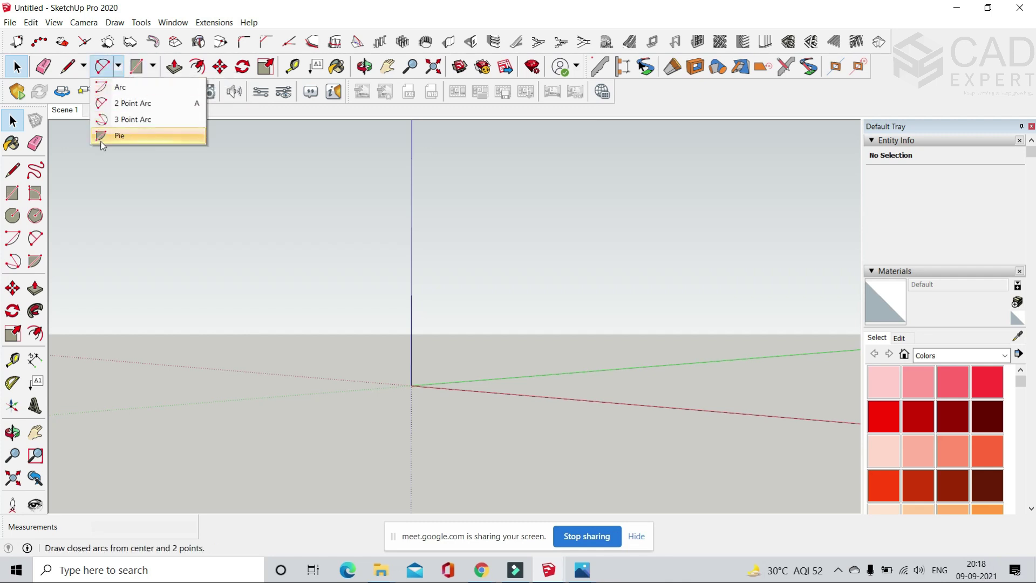
click(131, 69)
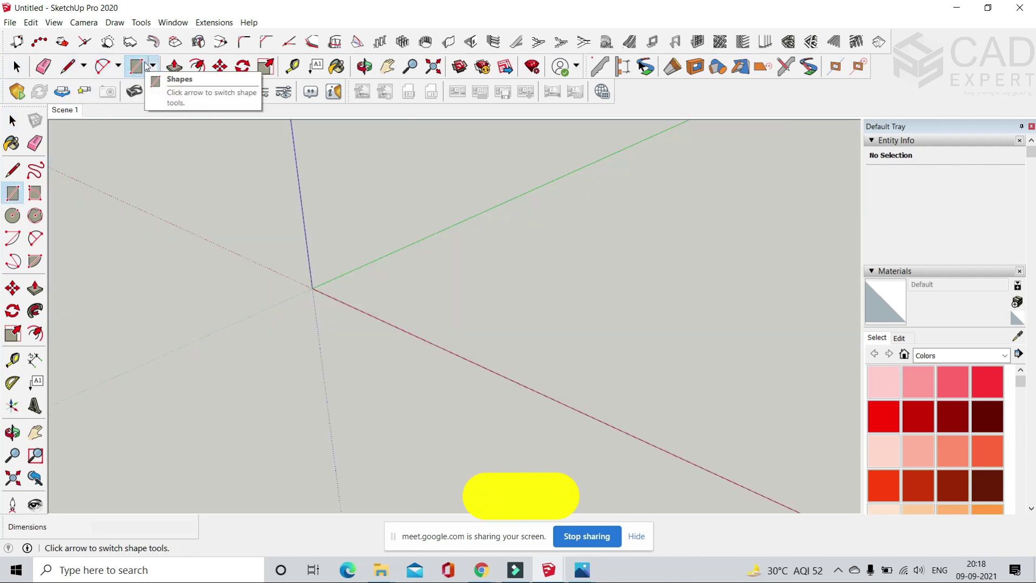
click(117, 66)
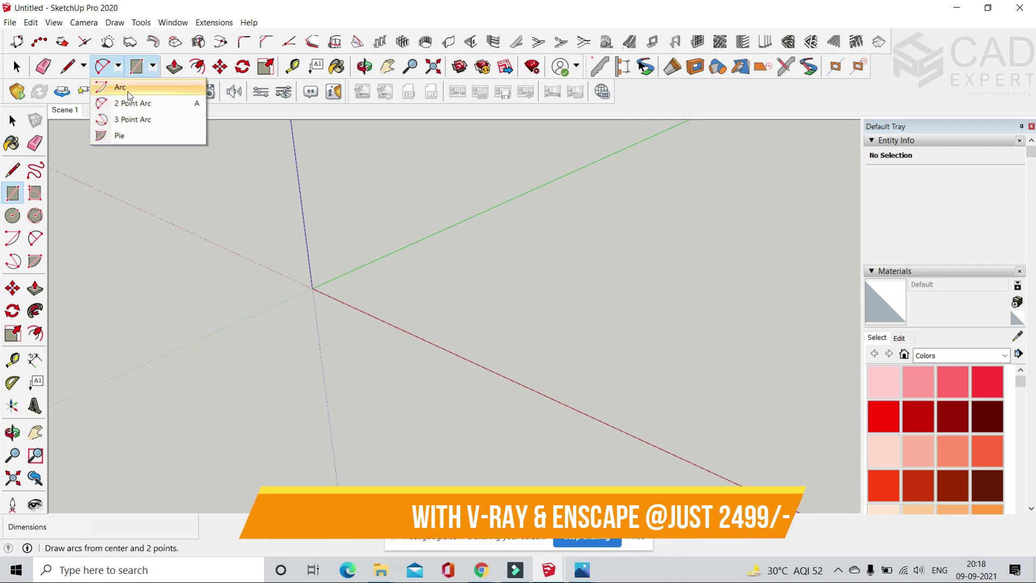
click(102, 65)
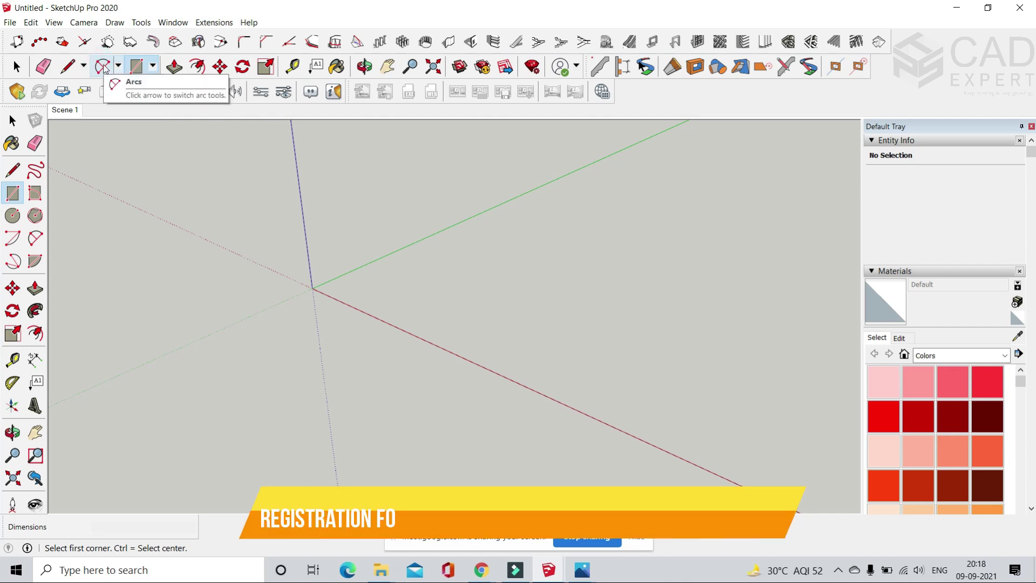
click(119, 67)
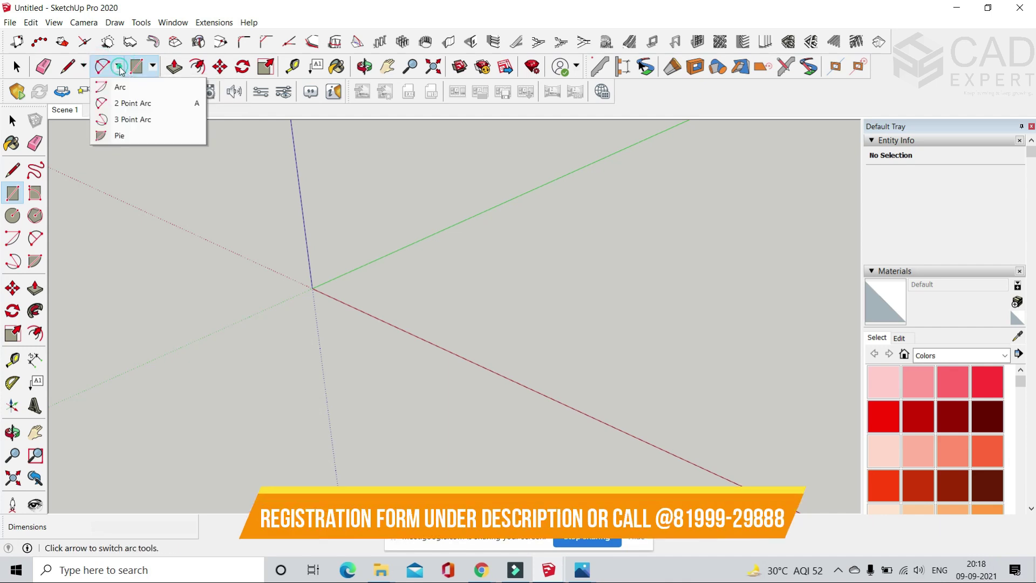
- Draw a 60-degree centre-based arc with a radius of about 6564' on the ground beyond the red axis
click(121, 87)
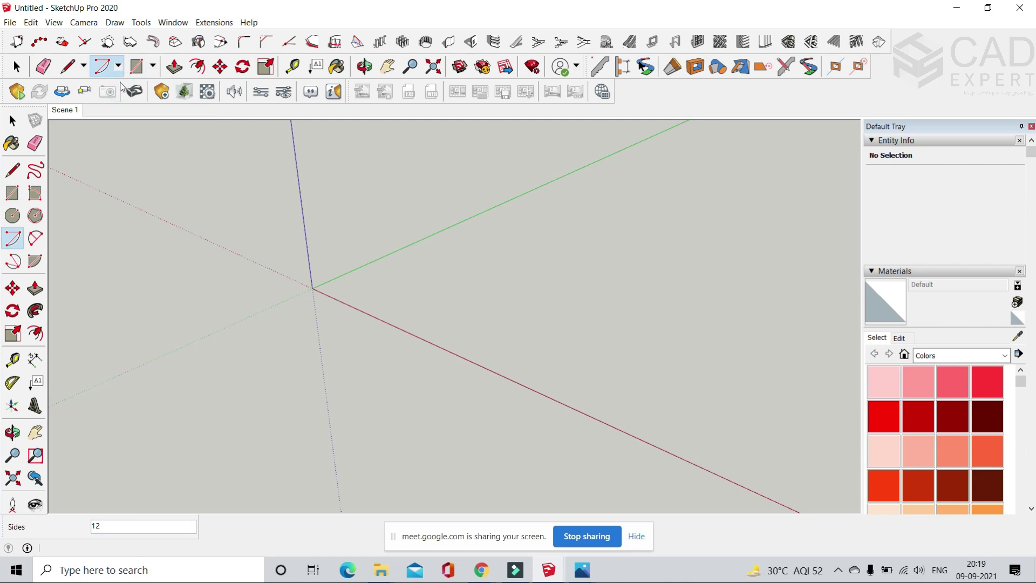
click(119, 66)
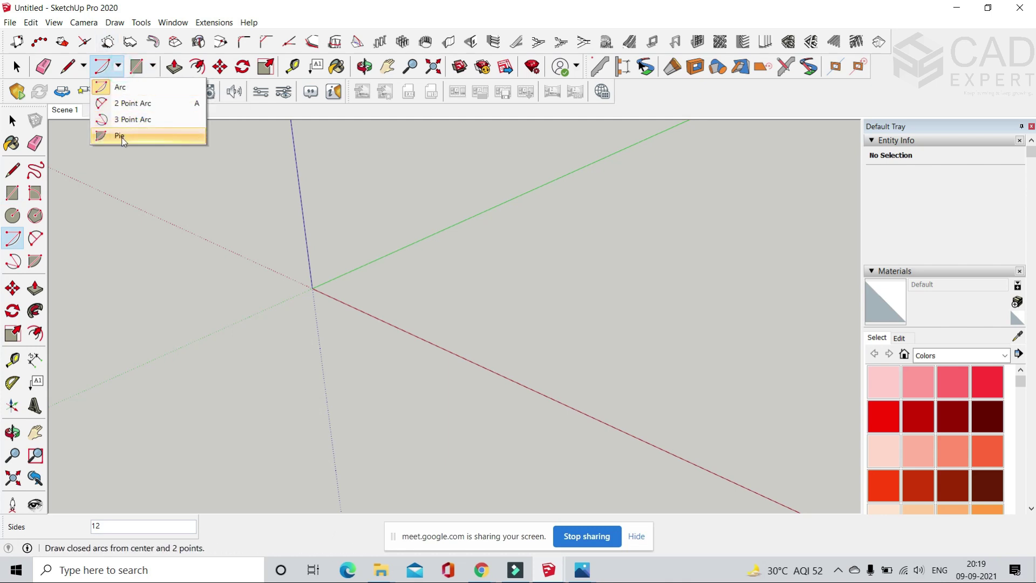
click(129, 88)
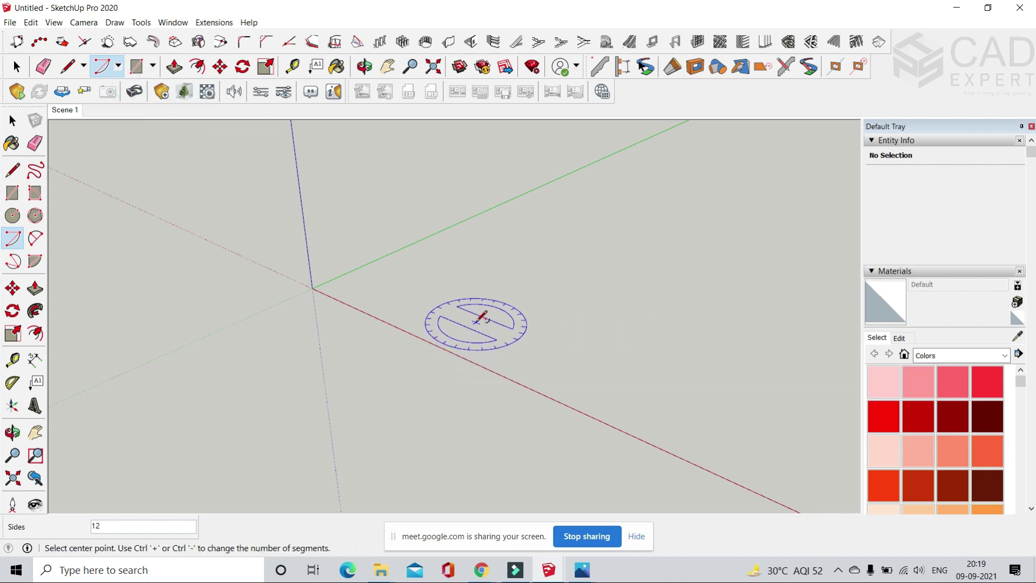
click(476, 322)
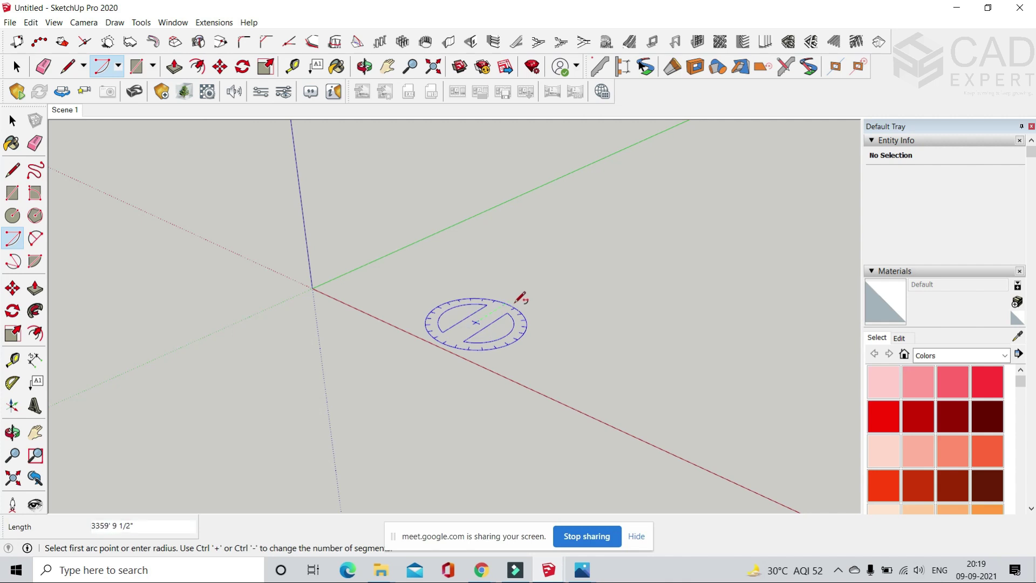
scroll(476, 322, up, 4)
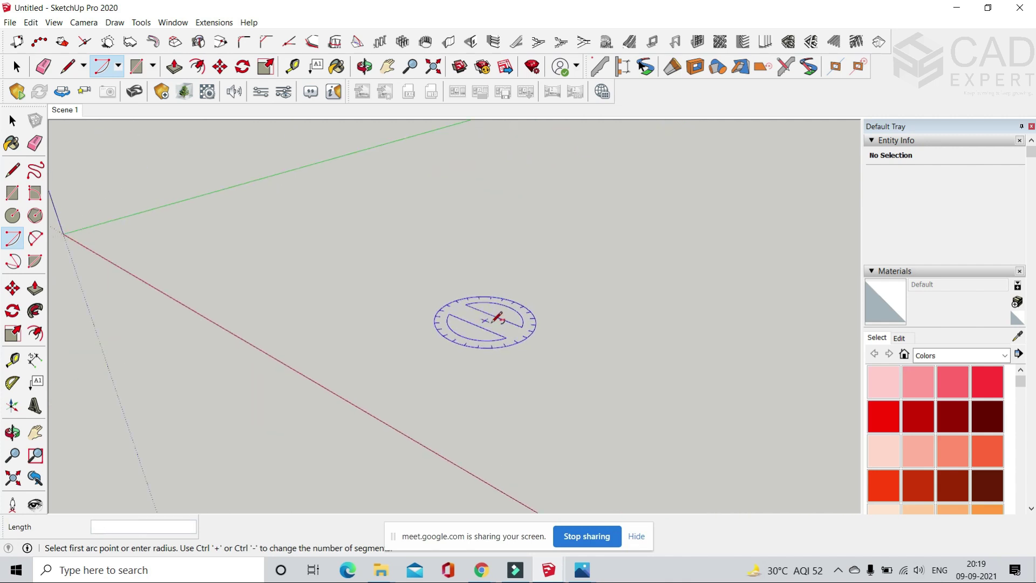
scroll(488, 358, down, 3)
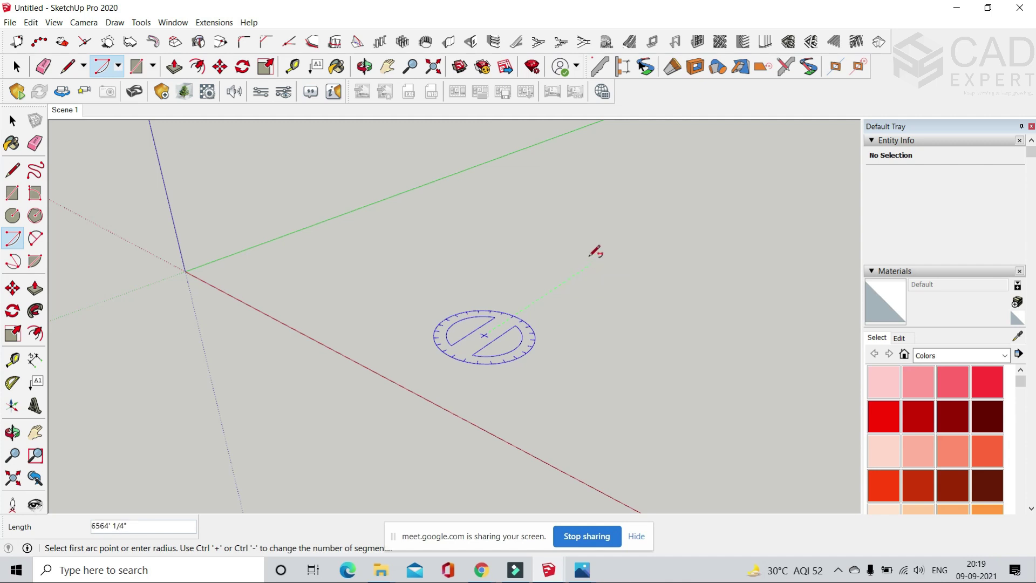
click(592, 263)
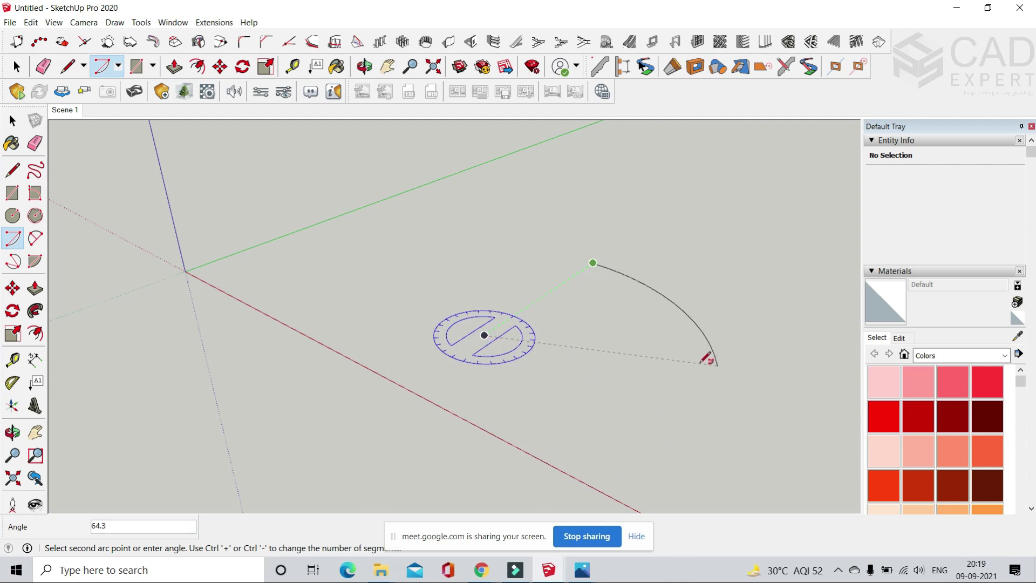
text(60)
key(Return)
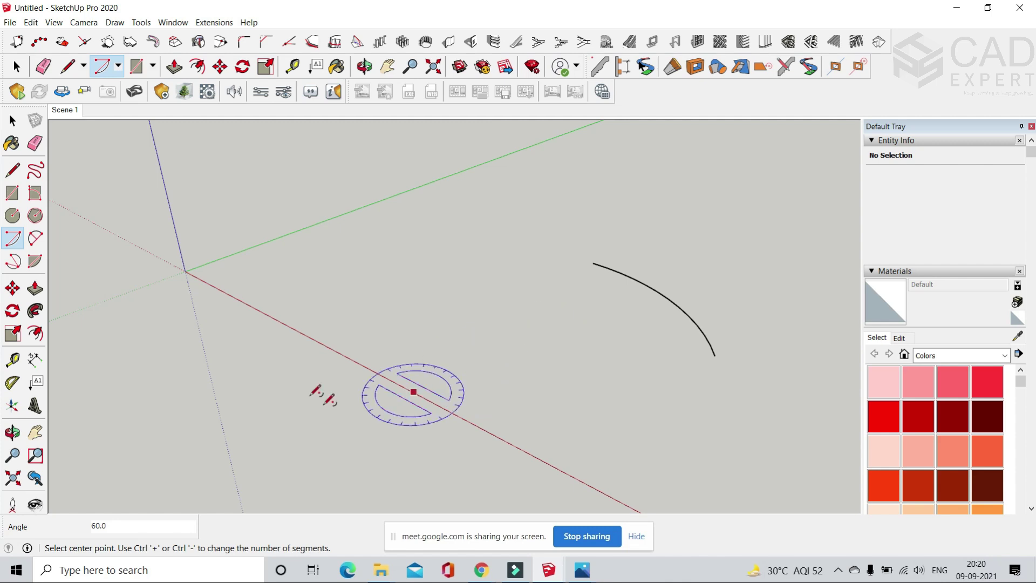
- Draw a second, larger arc with a radius of about 10156' on the ground, sweeping across the red axis beside the first arc
click(248, 351)
click(608, 366)
scroll(536, 287, down, 2)
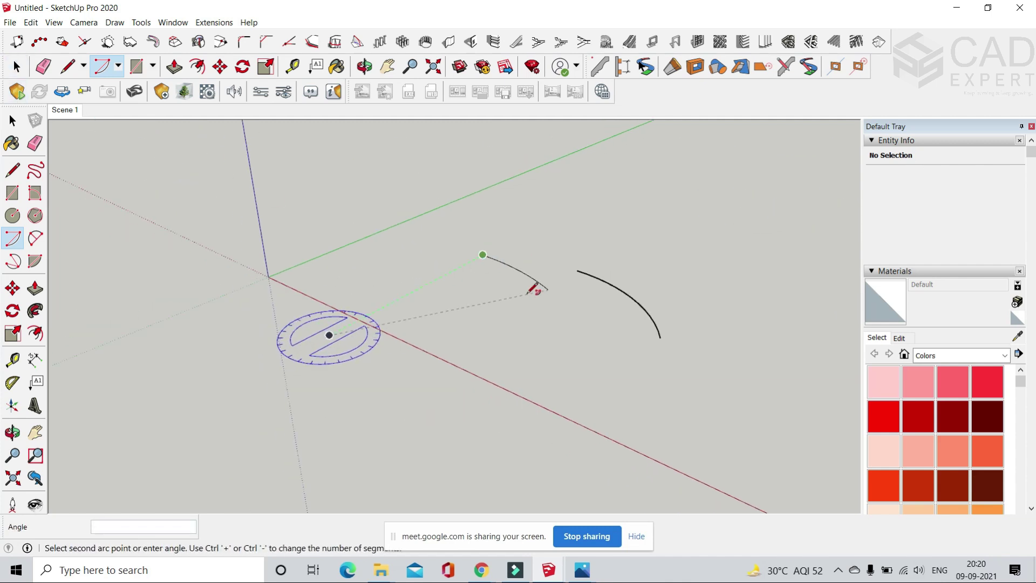
click(264, 413)
scroll(563, 288, down, 1)
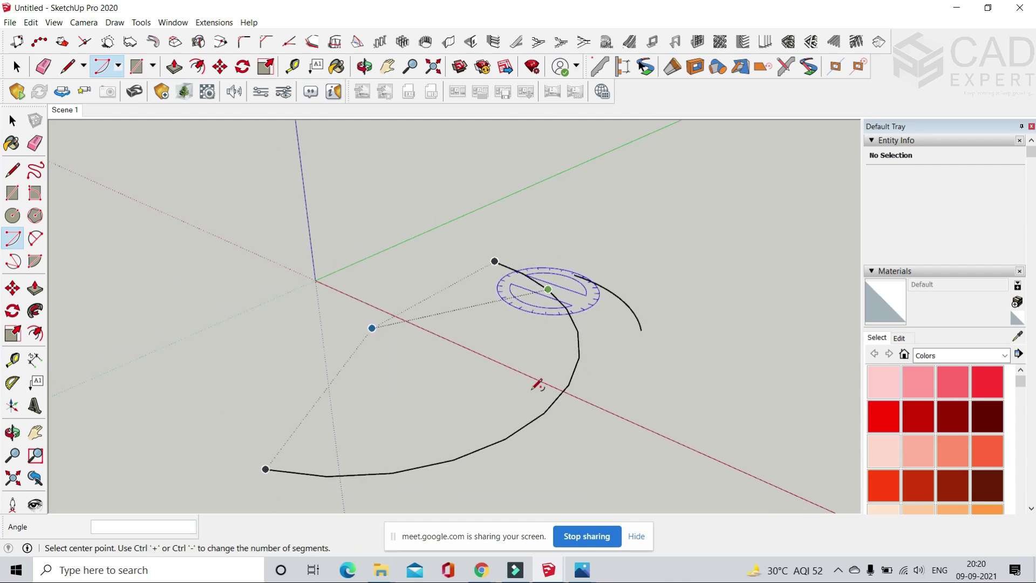
- Select the larger arc and set its number of segments to 30 to smooth the curve
click(16, 64)
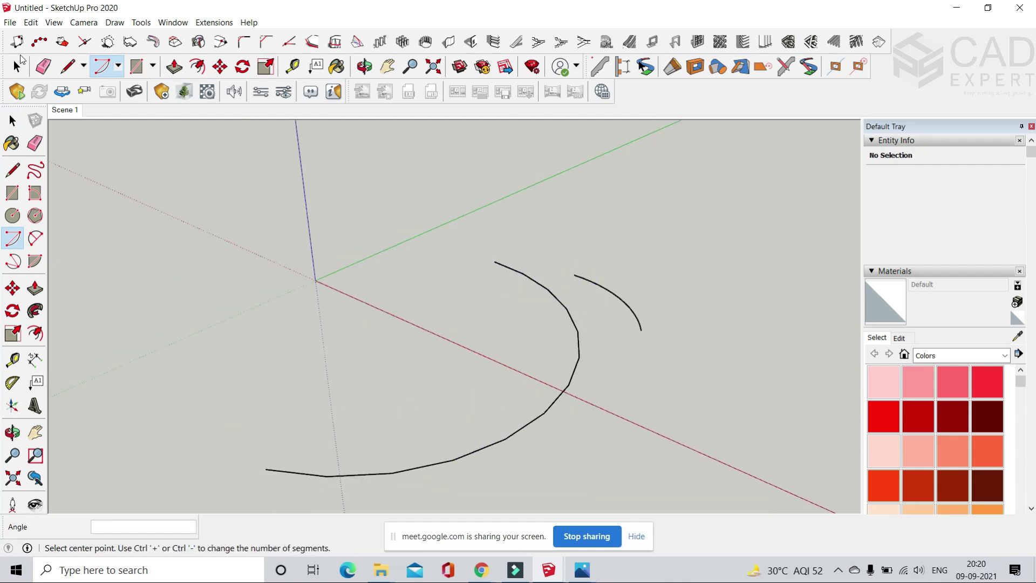
click(579, 345)
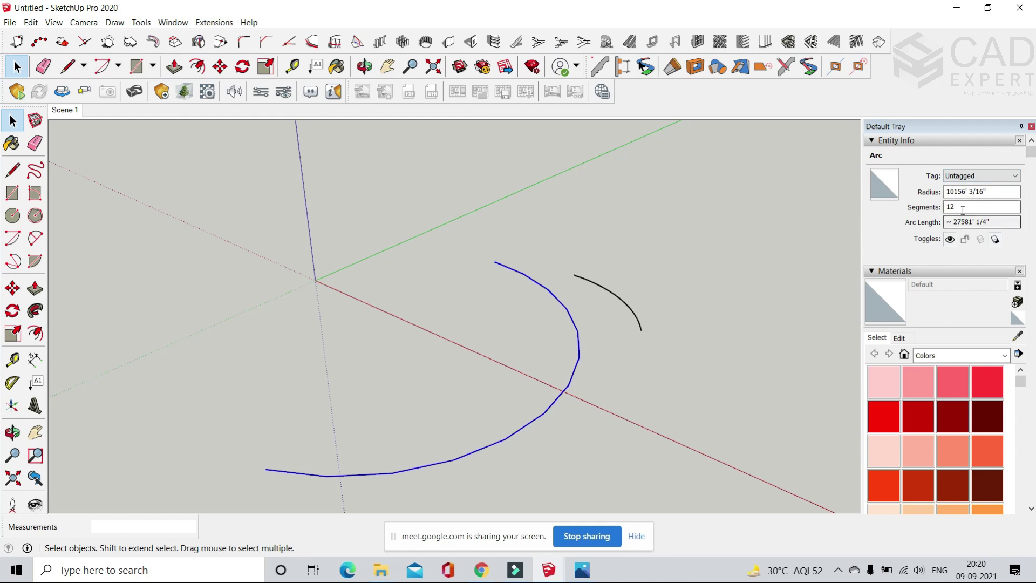
click(911, 142)
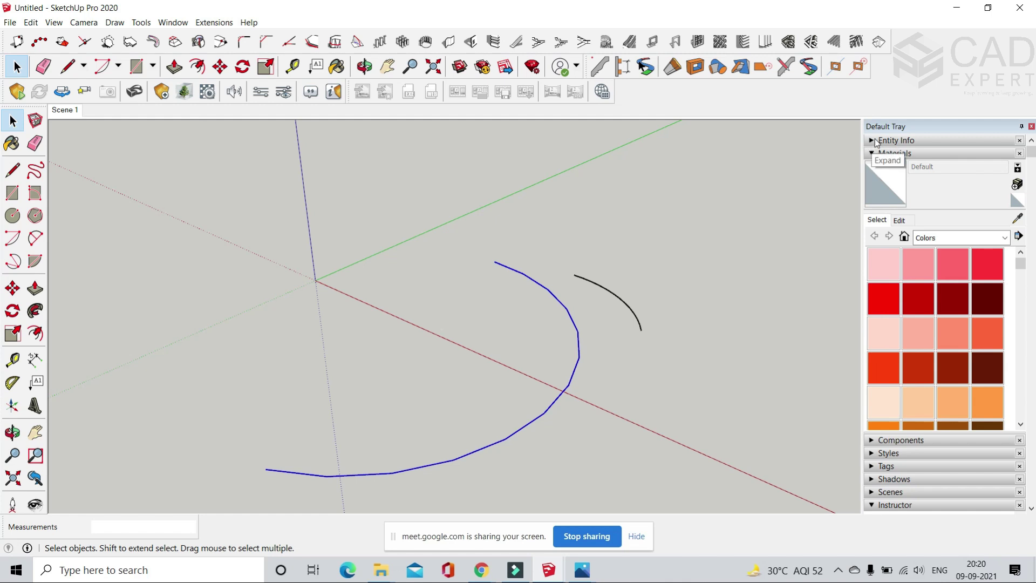
click(873, 141)
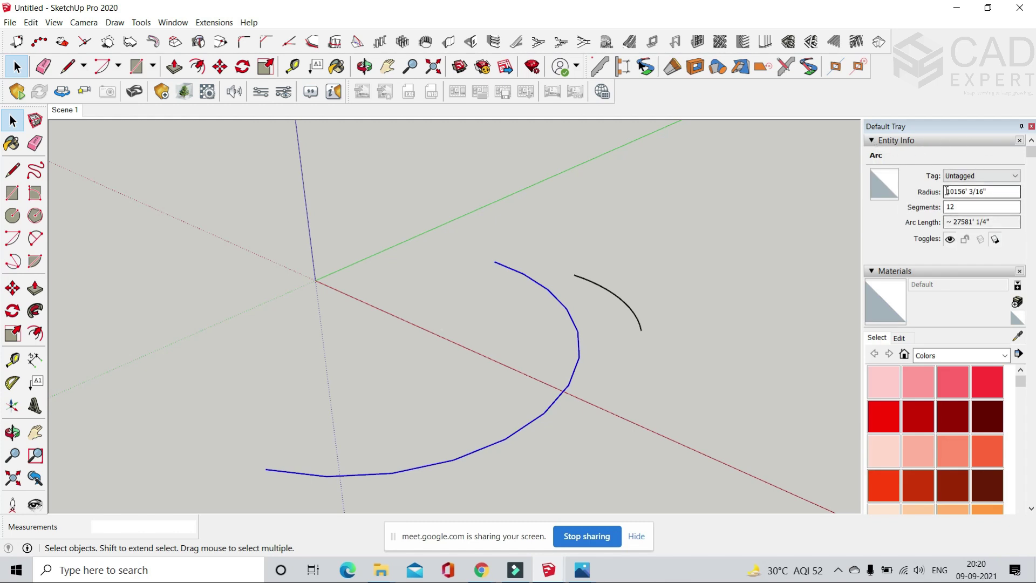
scroll(380, 334, down, 1)
scroll(380, 332, up, 2)
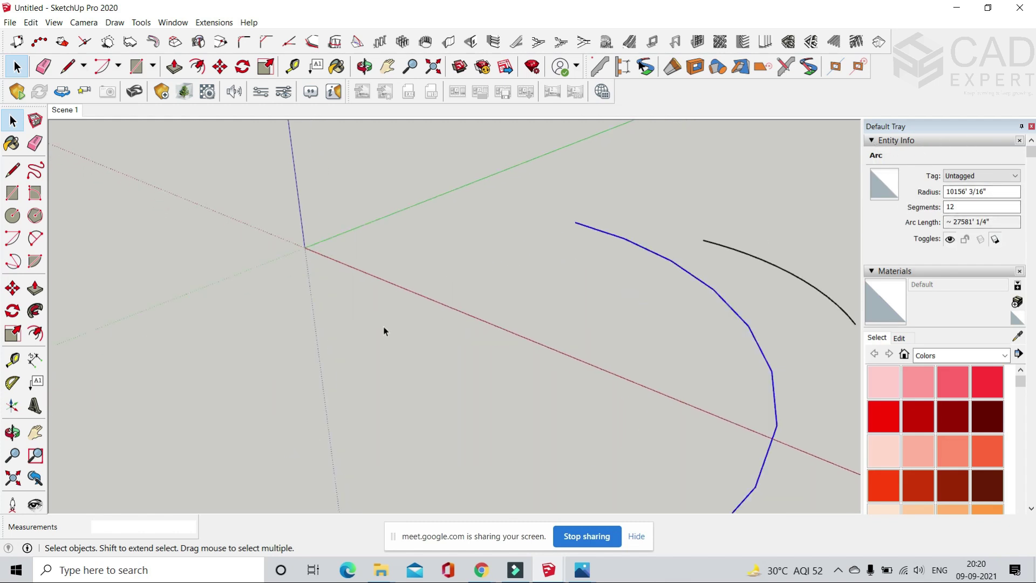
scroll(418, 321, down, 3)
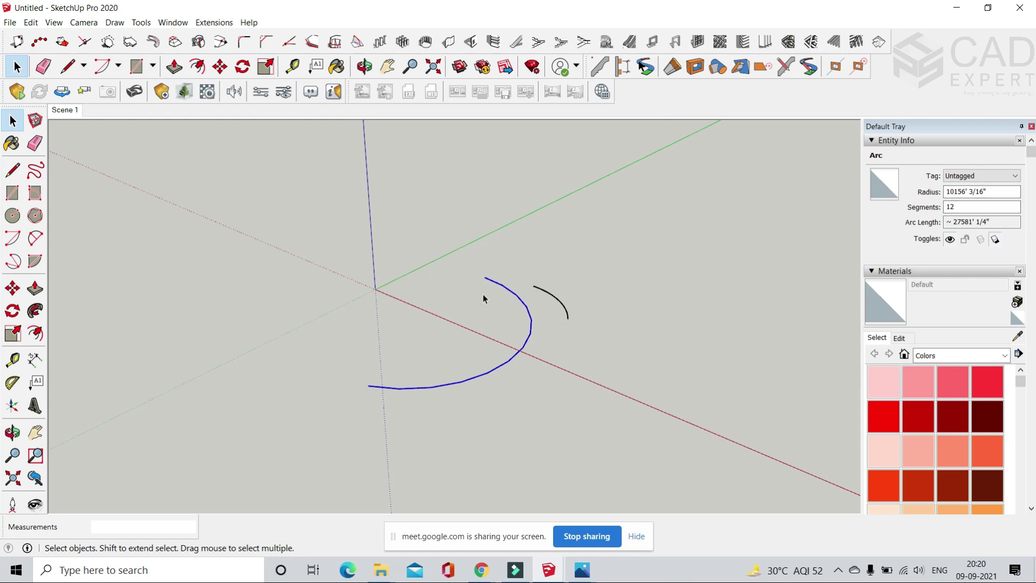
click(955, 208)
drag(959, 208, 923, 214)
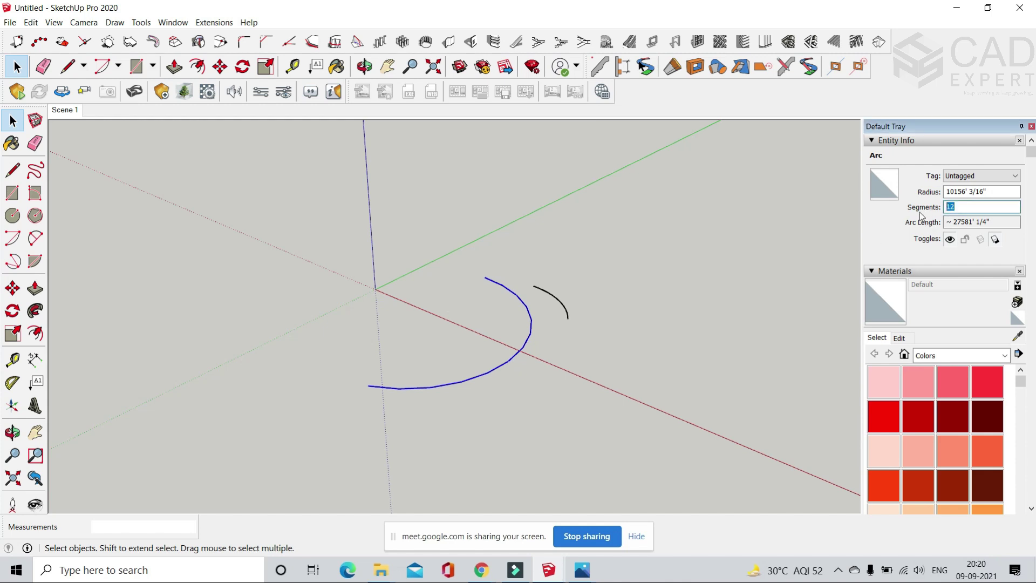
text(30)
key(Return)
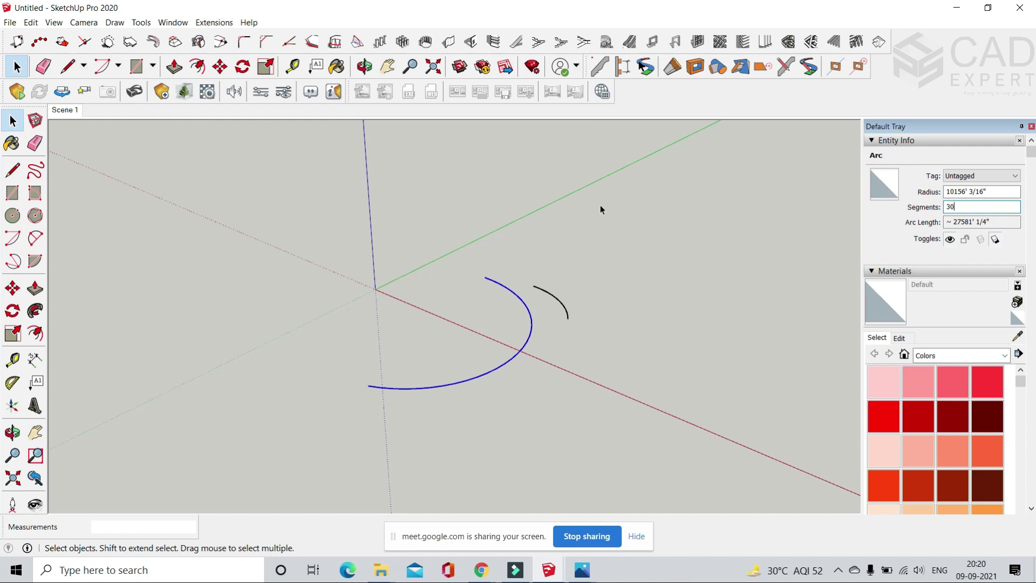
- Try to set the larger arc's number of segments to 1
click(972, 204)
drag(939, 206, 884, 207)
text(1)
click(742, 368)
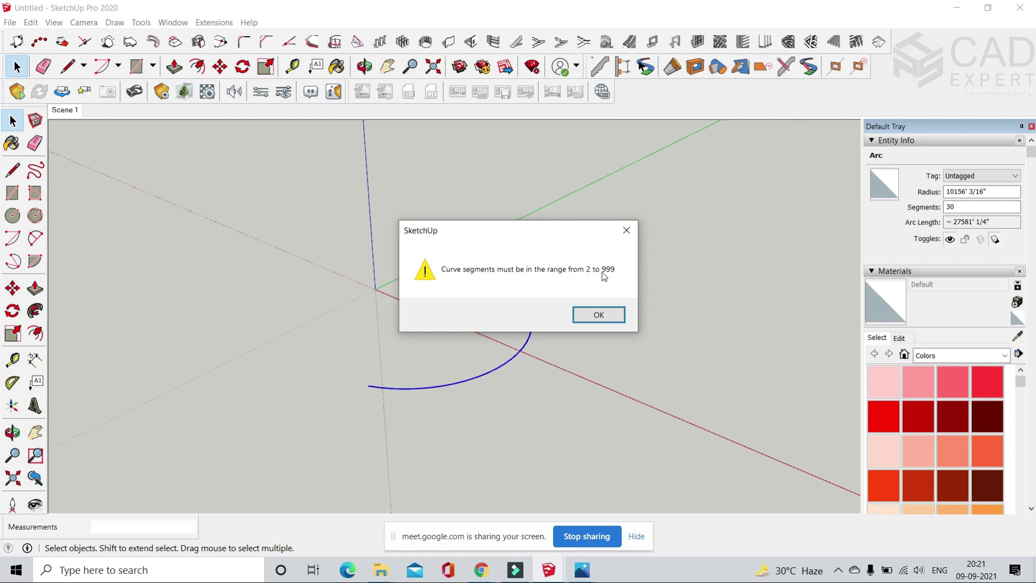
click(625, 230)
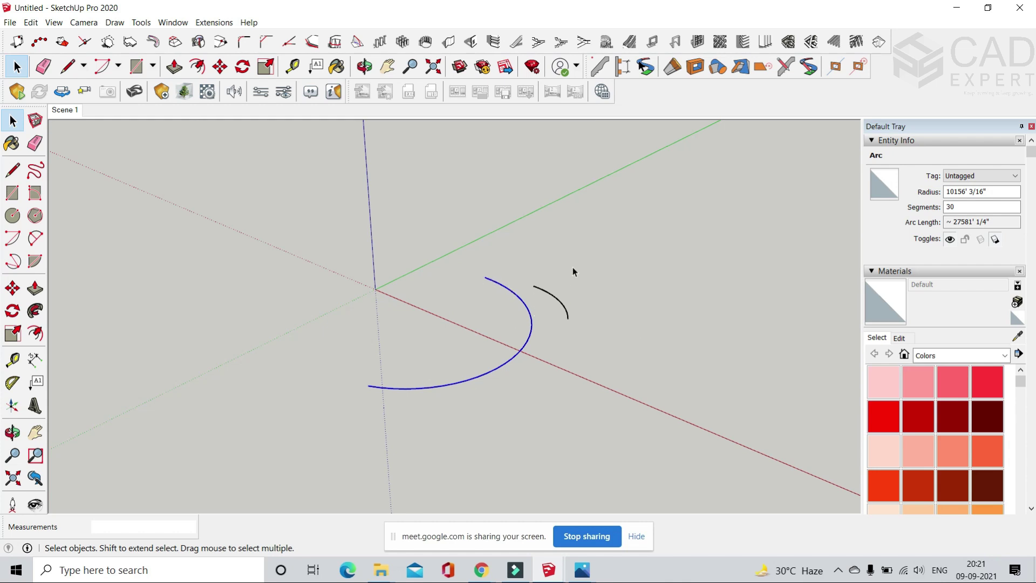
- Close the larger arc with a straight line between its two endpoints, and undo the line
click(67, 66)
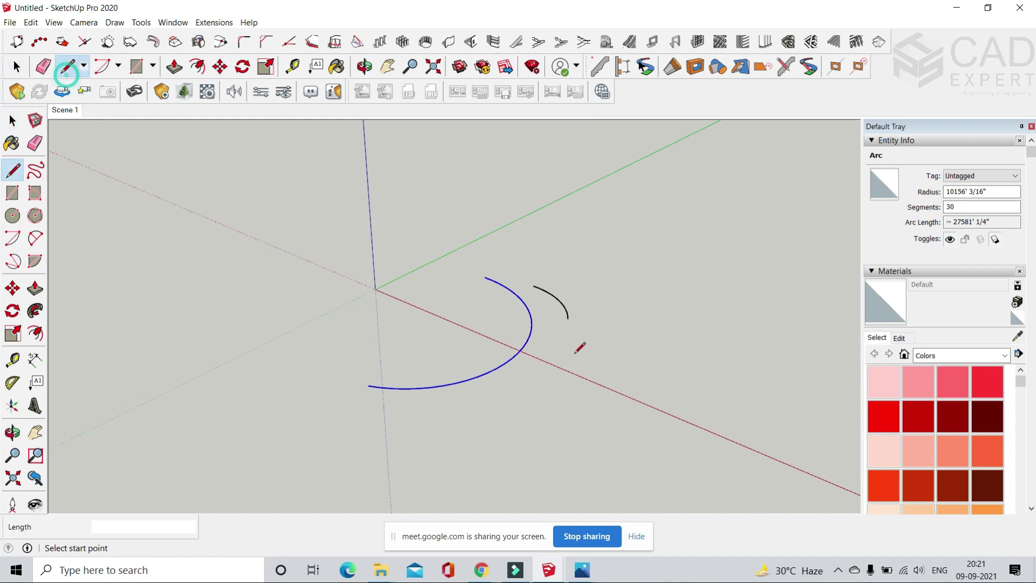
click(368, 385)
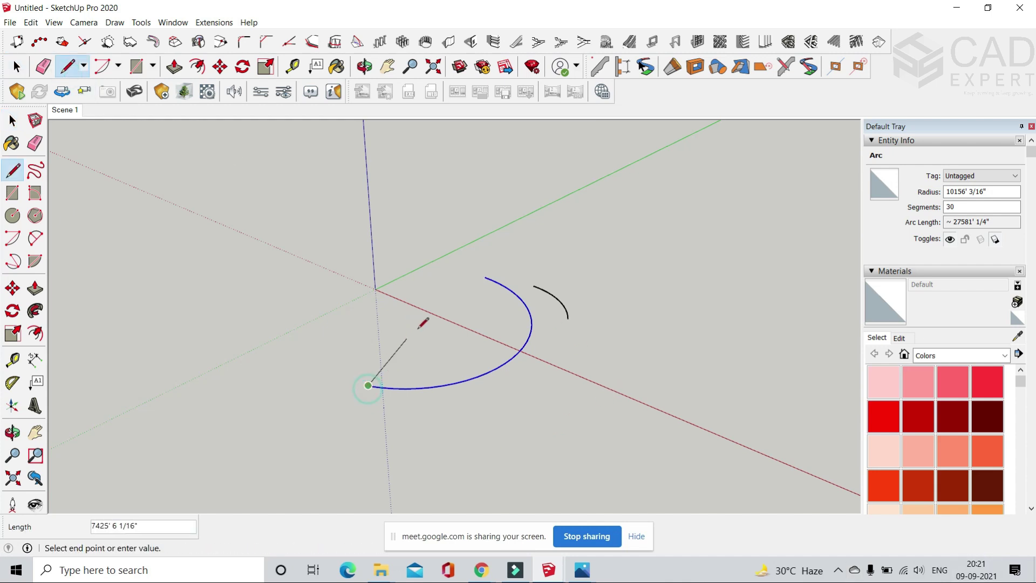
click(485, 277)
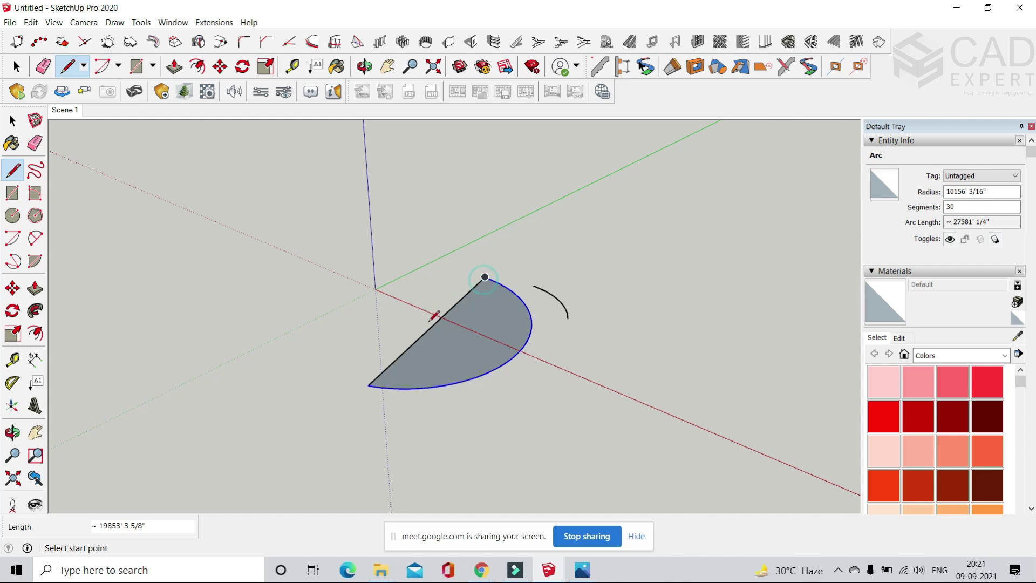
key(ctrl+z)
- Draw a straight line about 20523' long across the red axis, and beside it two connected lines forming an open corner
click(487, 436)
click(628, 322)
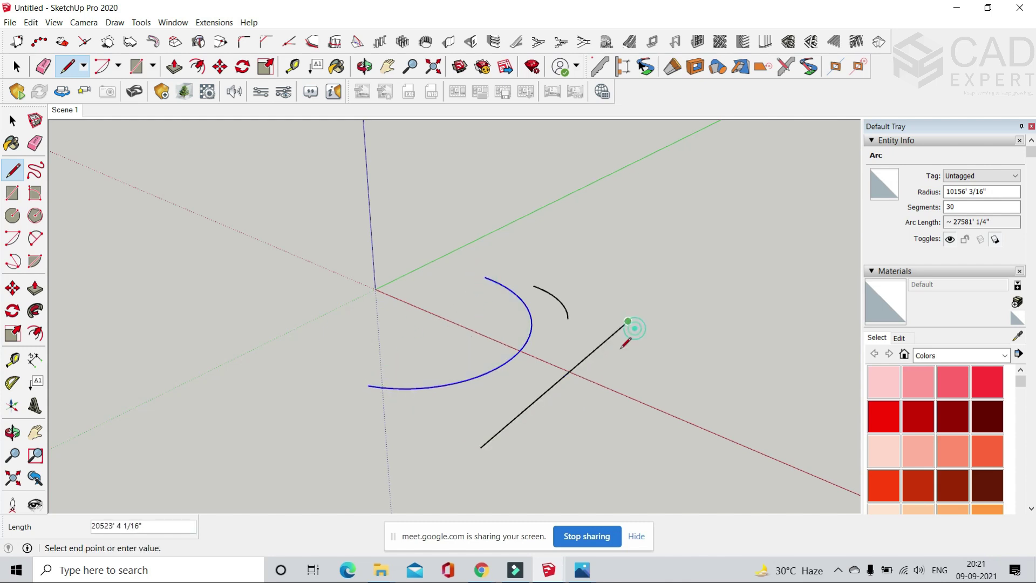
scroll(460, 328, down, 1)
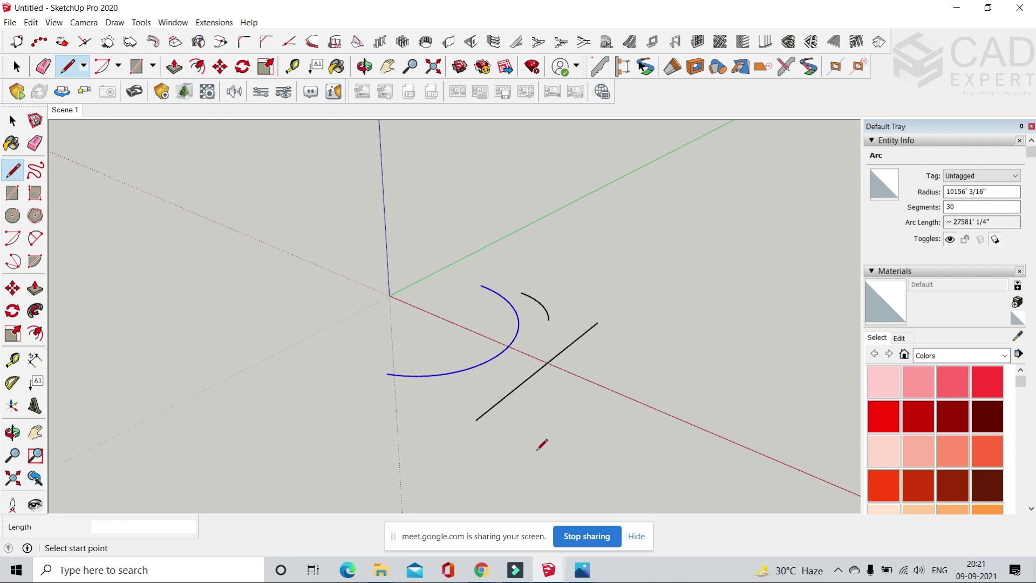
click(509, 431)
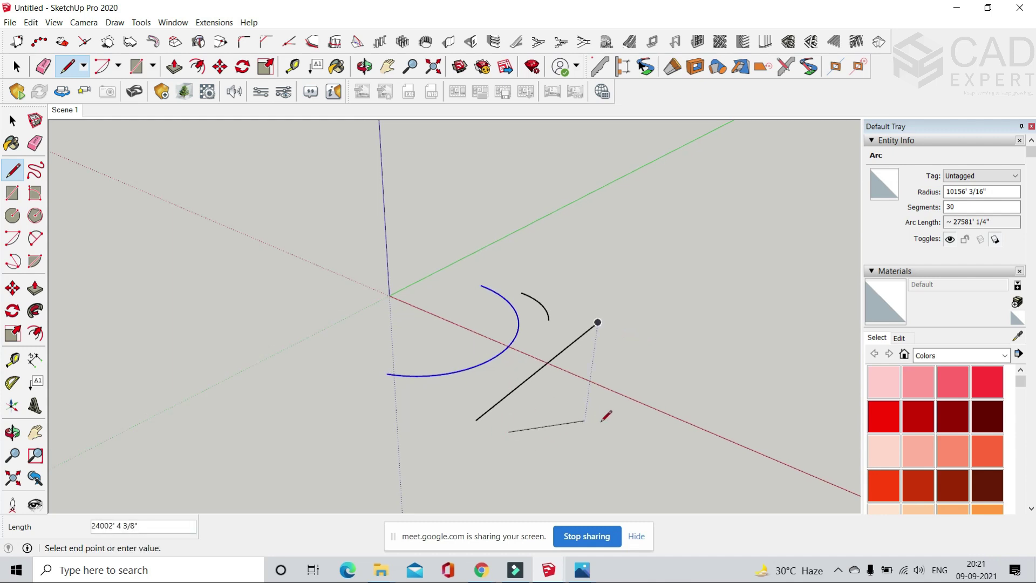
click(629, 420)
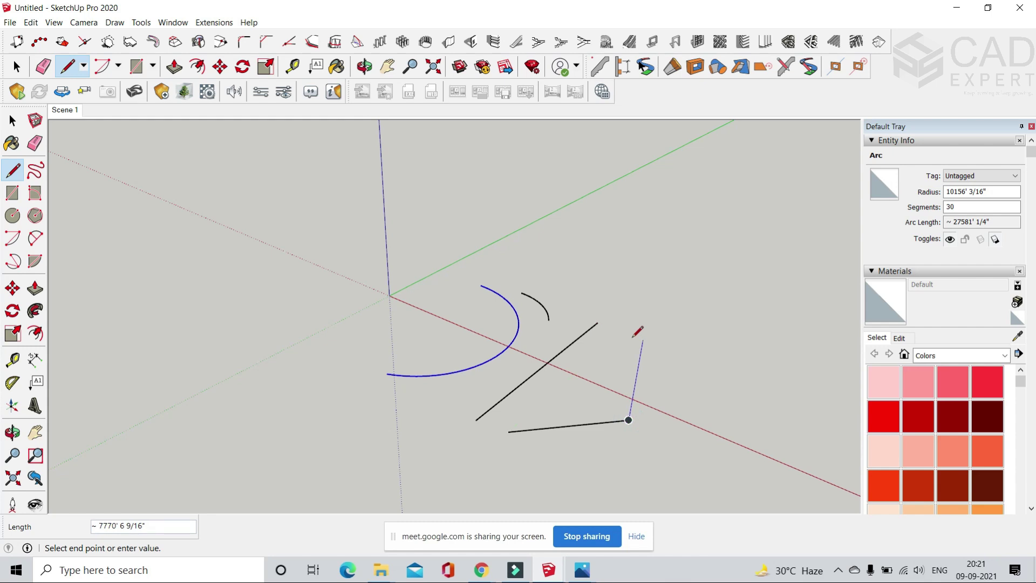
click(644, 333)
key(Escape)
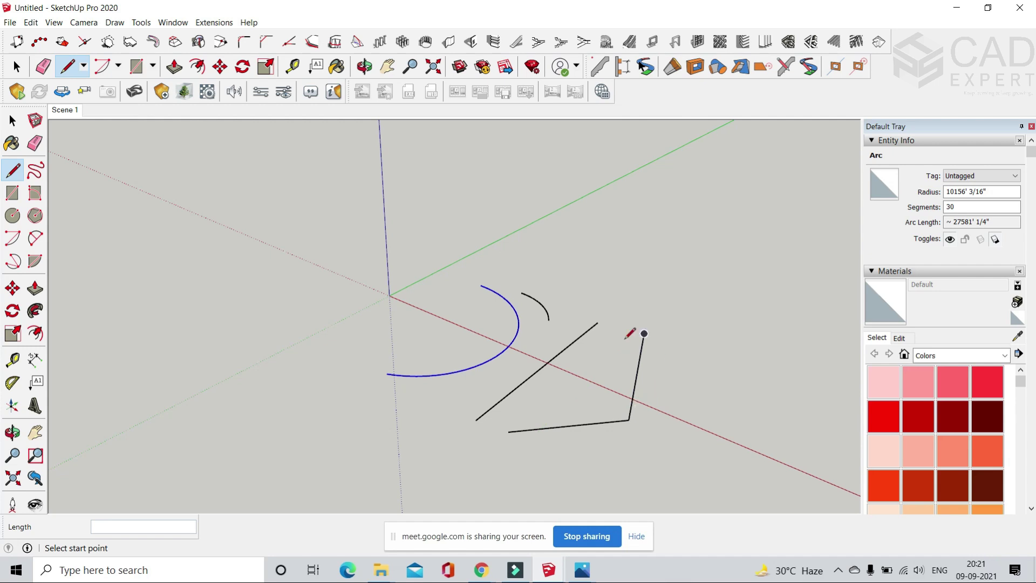
- Reduce the larger arc's number of segments to 2
click(16, 66)
click(499, 360)
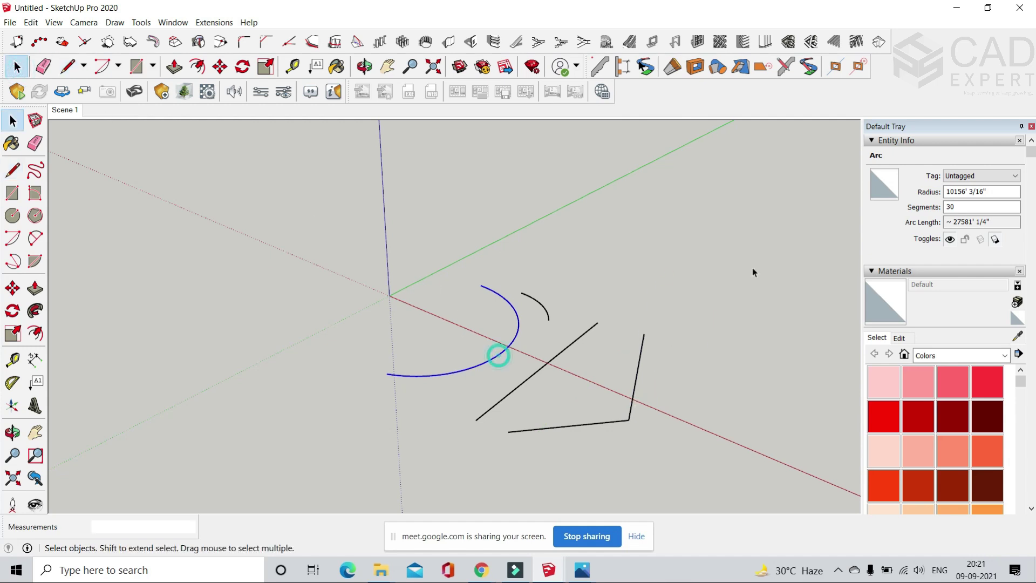
double_click(949, 207)
text(2)
key(Return)
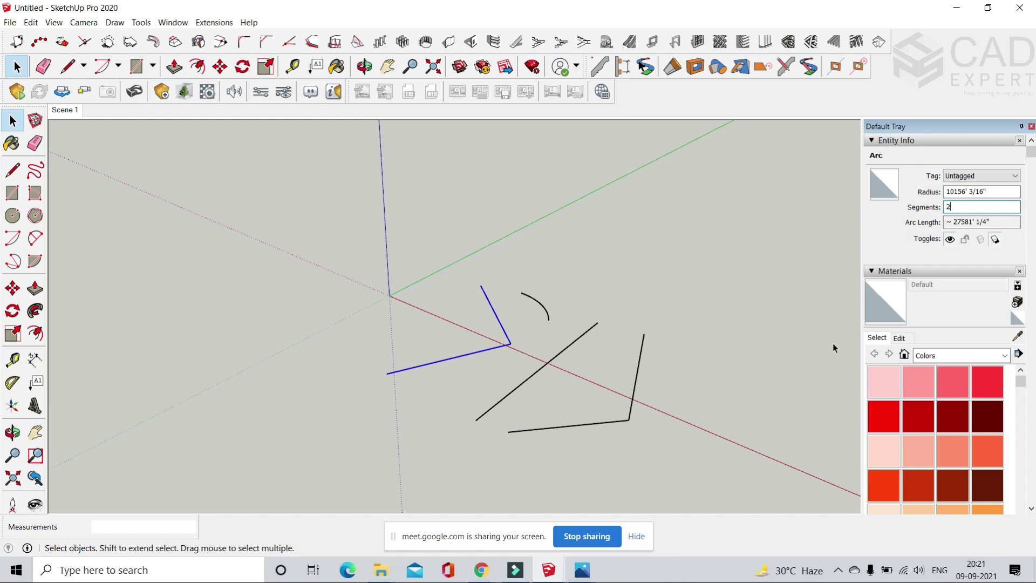
- Set the larger arc's number of segments back to 30
key(Return)
text(30)
key(Return)
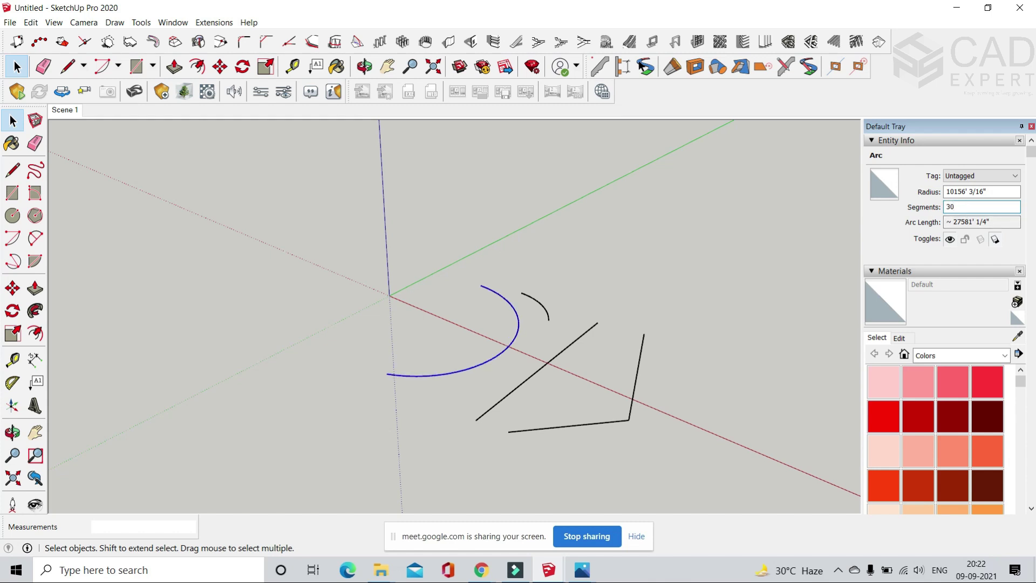
- Set the larger arc's number of segments to 10 and inspect its straight edges up close
double_click(981, 204)
text(10)
key(Return)
scroll(474, 295, up, 3)
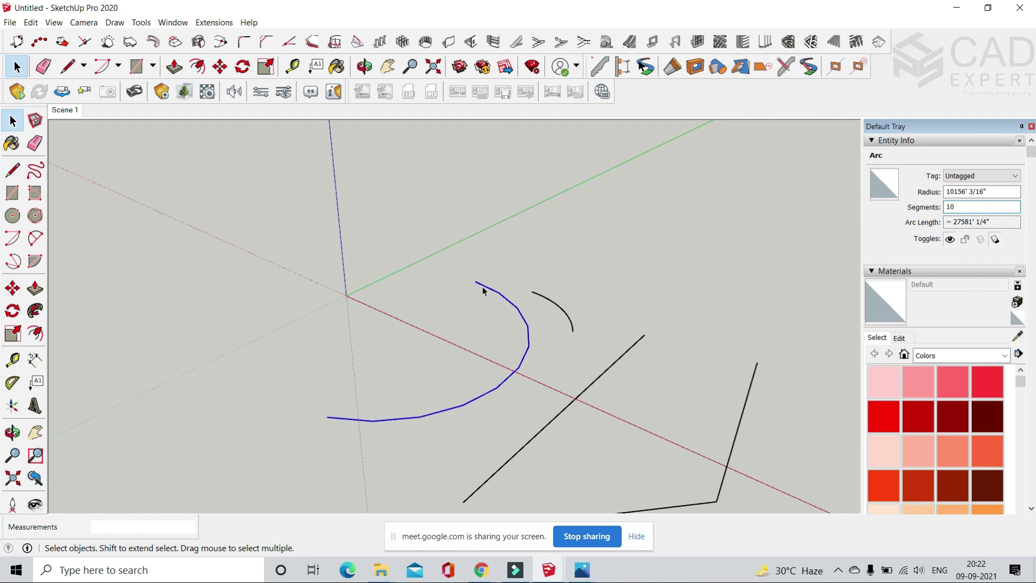
scroll(467, 277, down, 2)
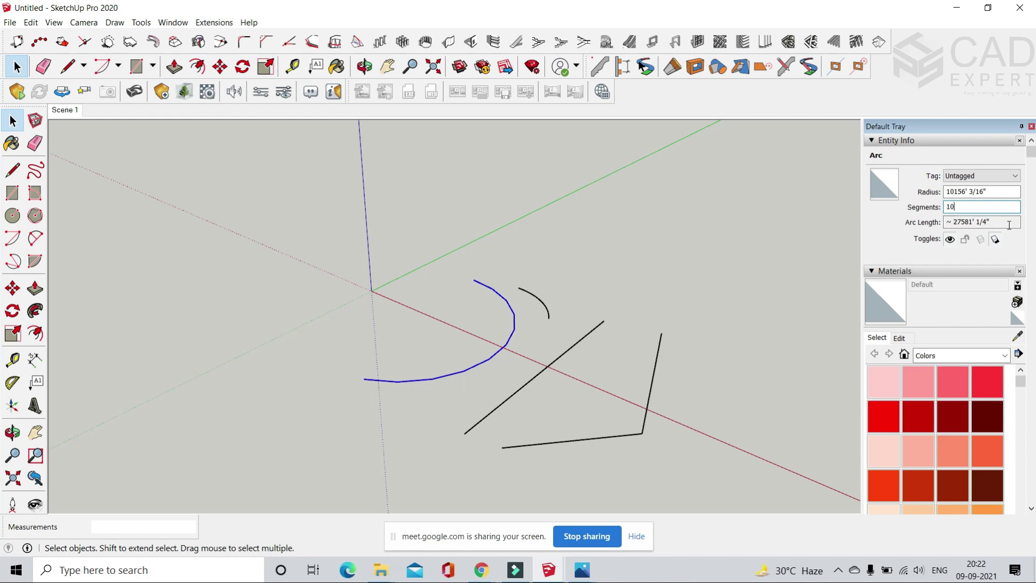
- Examine the available variants of the arc, line and shape tools, and clear the selection of the larger arc
click(117, 66)
click(124, 103)
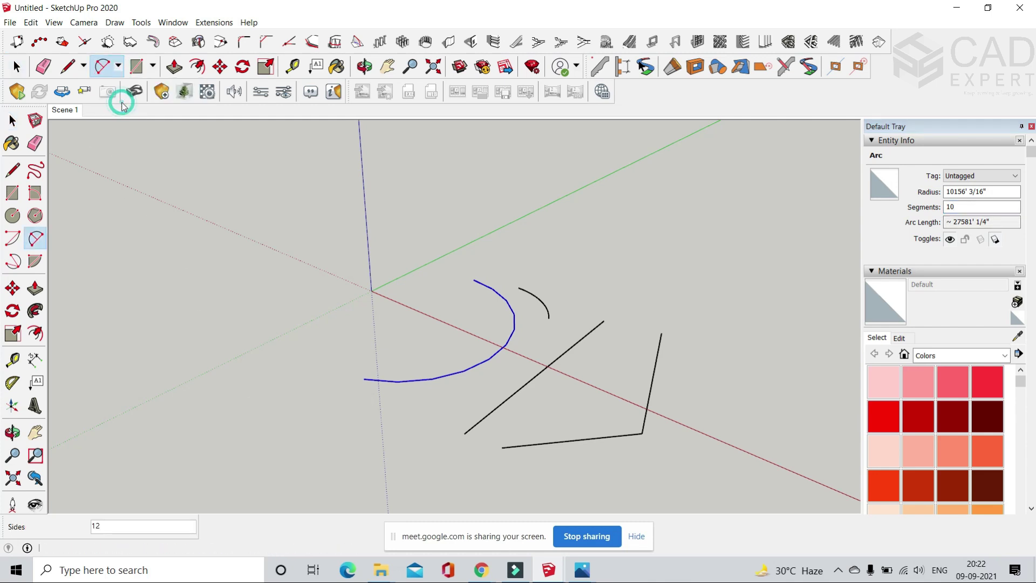
scroll(377, 329, down, 2)
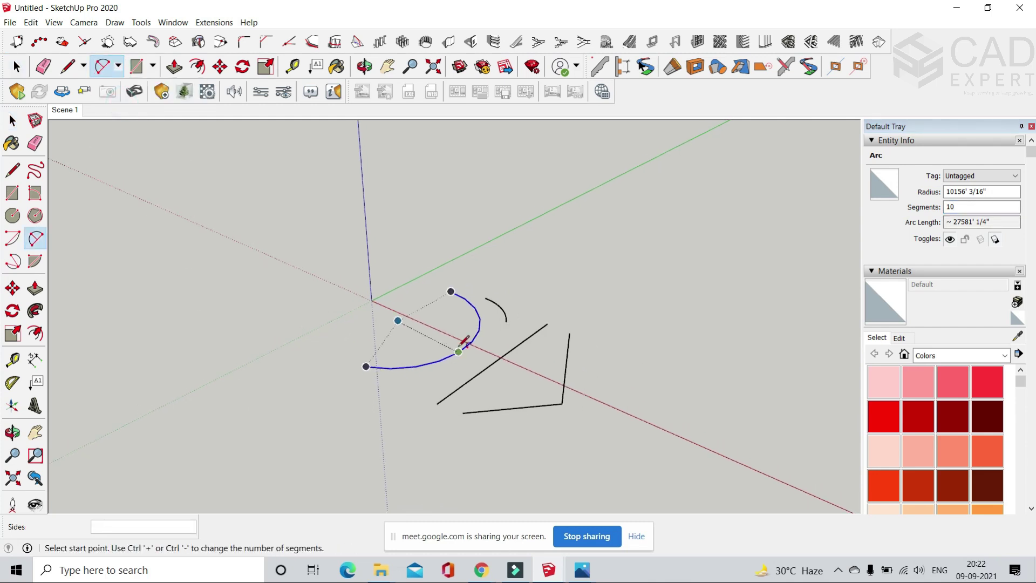
click(118, 66)
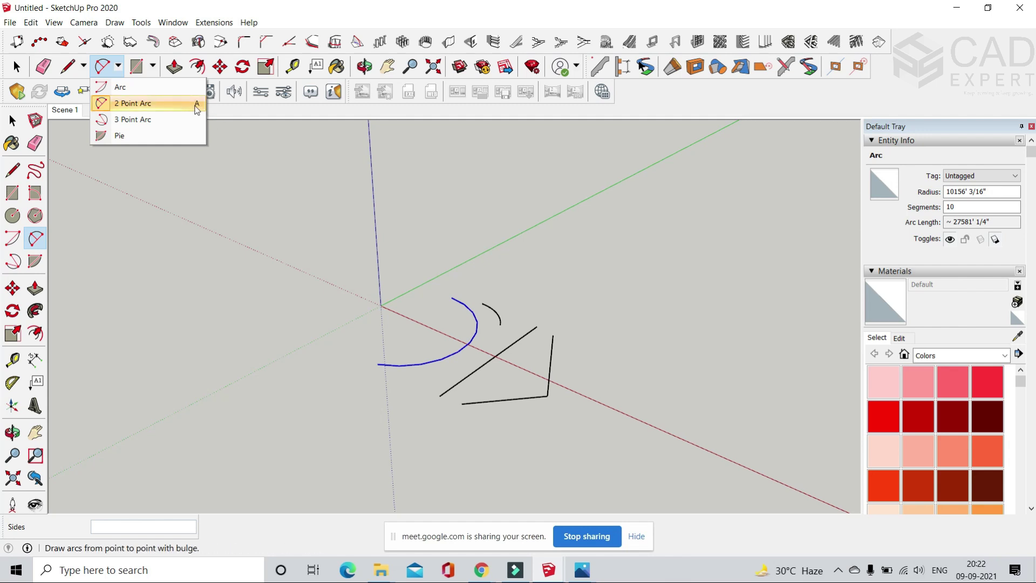
mouse_move(76, 71)
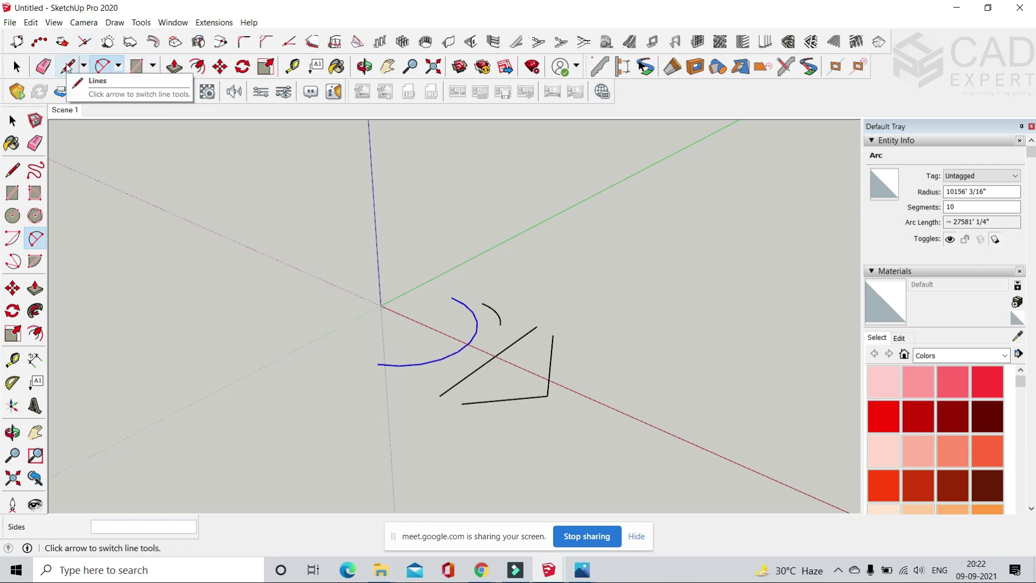
click(83, 65)
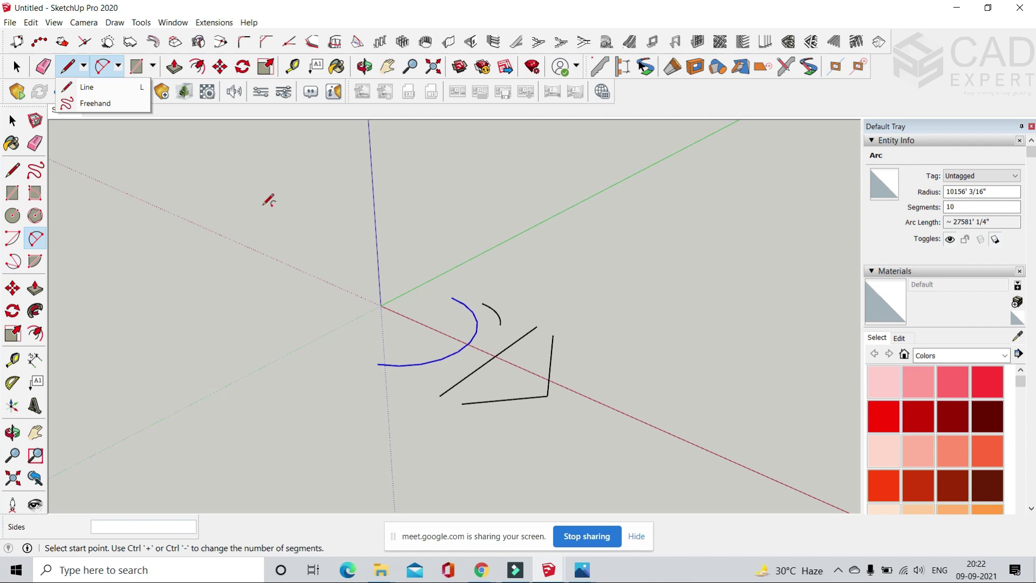
click(16, 66)
click(217, 223)
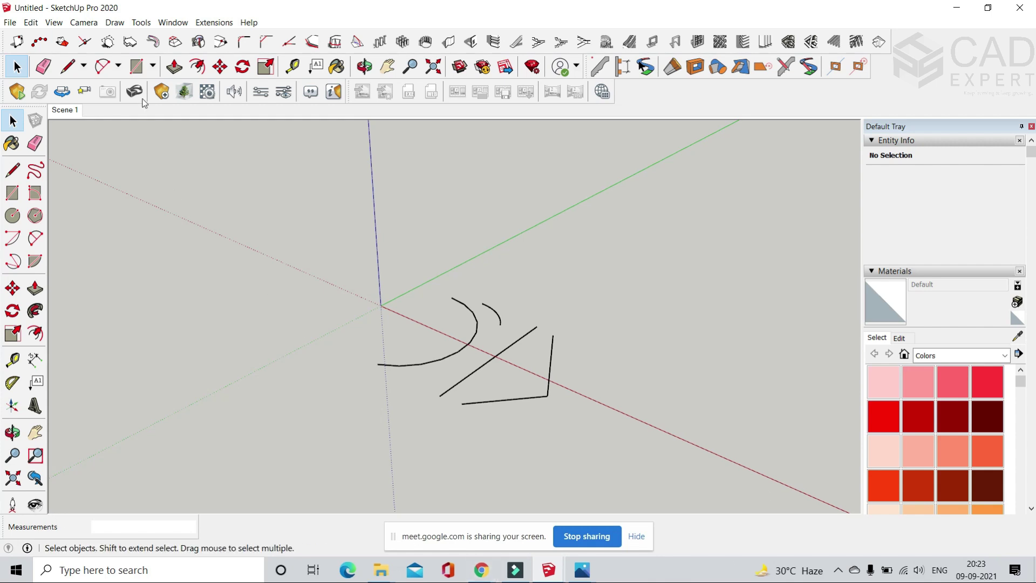
click(117, 65)
click(153, 65)
click(117, 65)
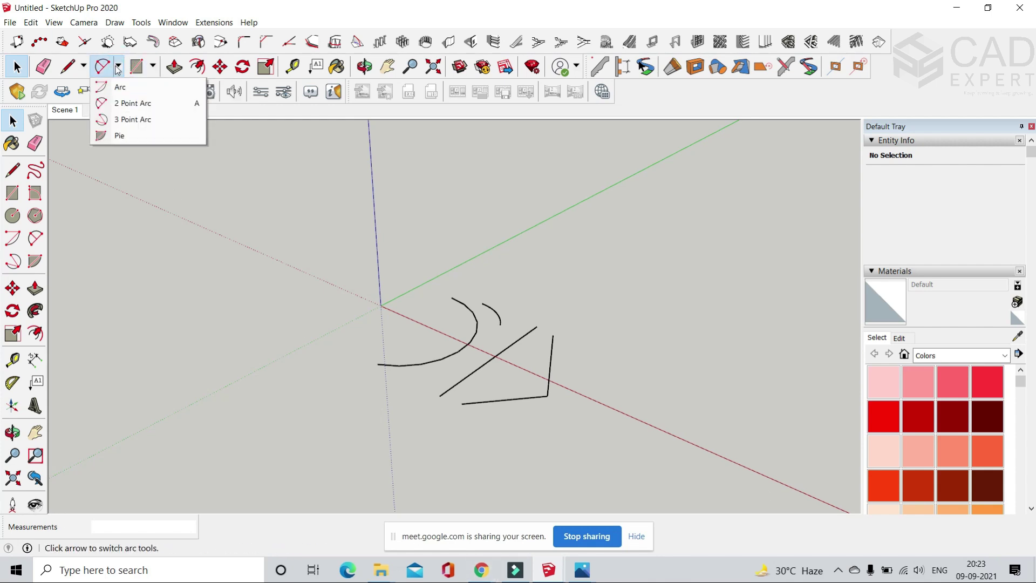
click(135, 106)
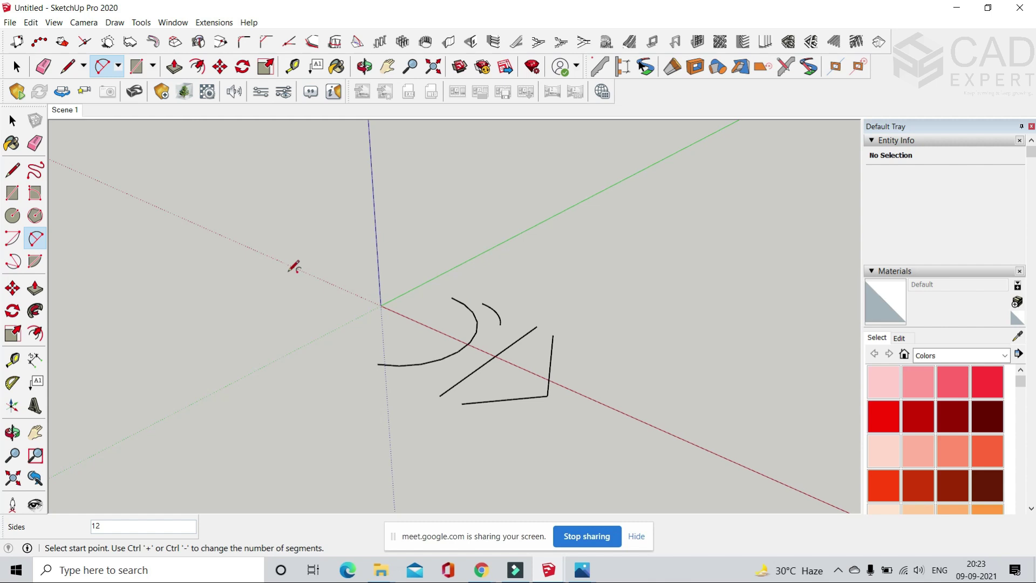
- Draw a circle with a radius of about 12890' between the negative red and green axes, and undo it
click(152, 66)
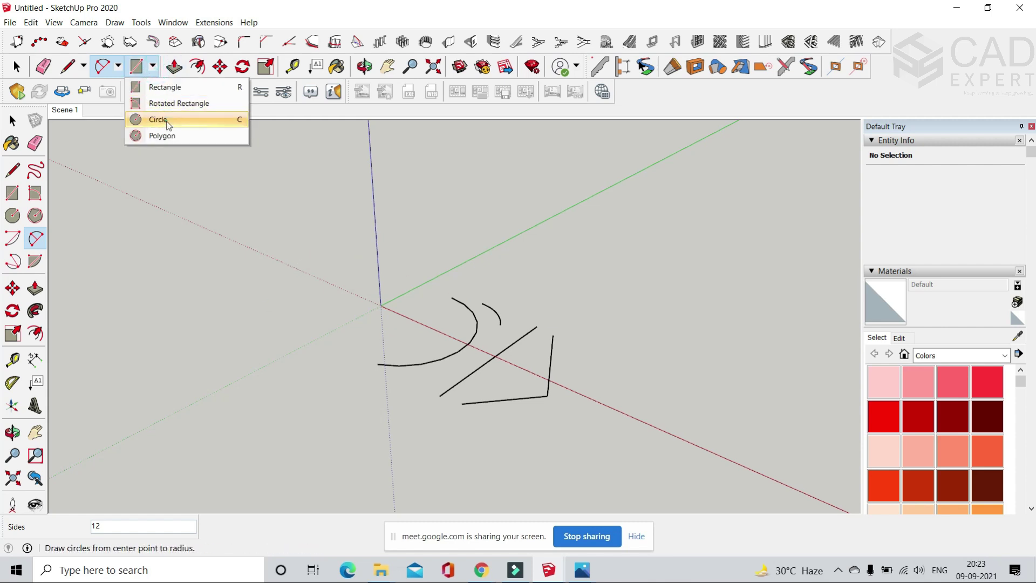
click(158, 118)
click(269, 331)
click(335, 366)
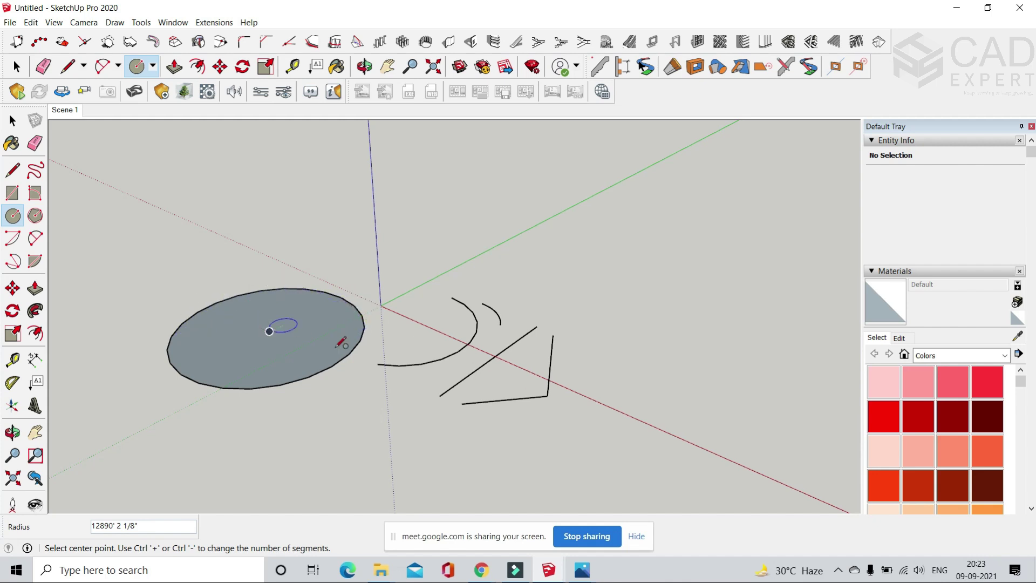
key(ctrl+z)
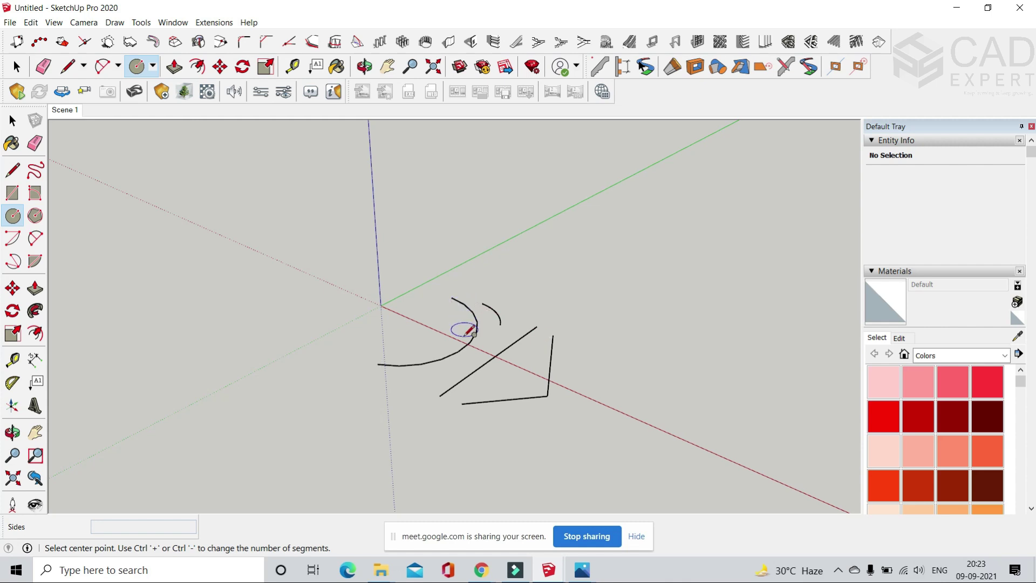
- Try a 2 Point Arc twice between the negative red and green axes, placing both endpoints and previewing the bulge, and cancel each attempt
click(117, 66)
click(132, 103)
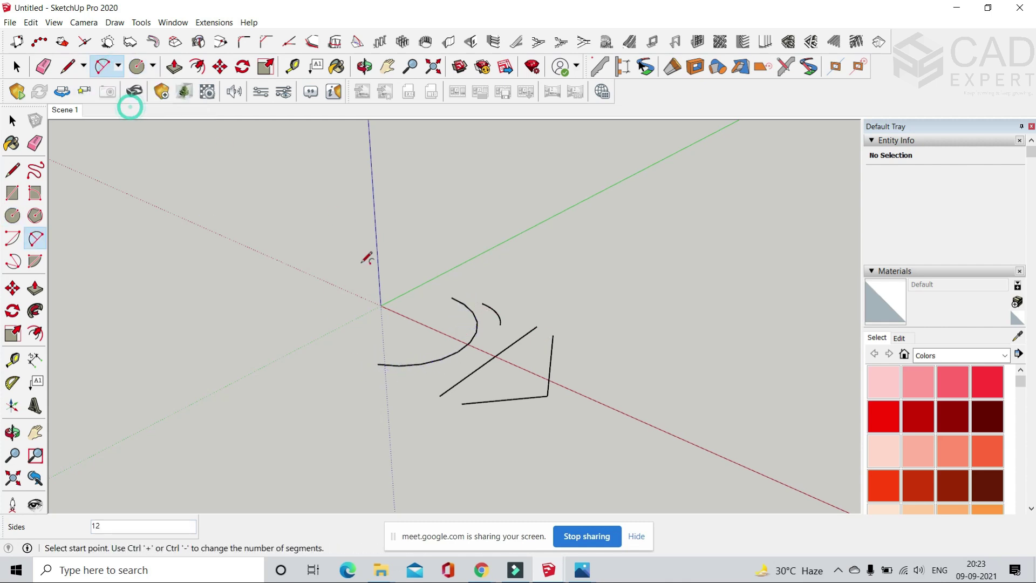
click(280, 345)
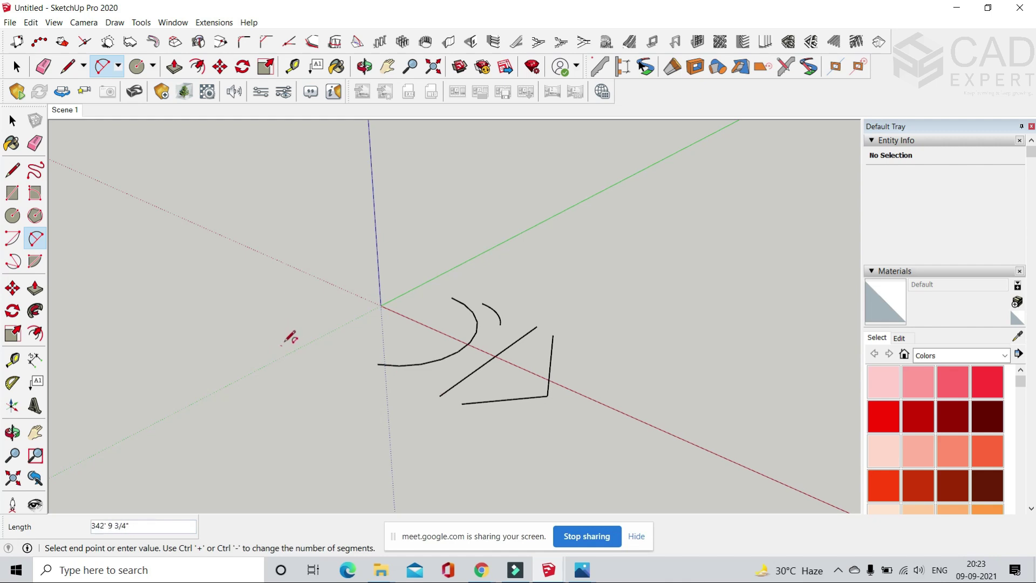
click(212, 276)
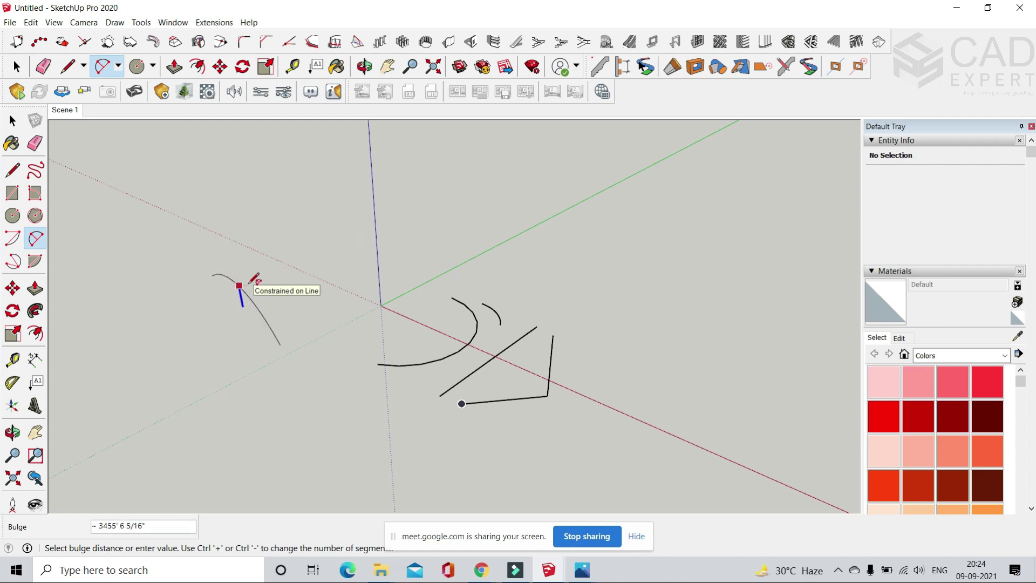
key(Escape)
click(197, 263)
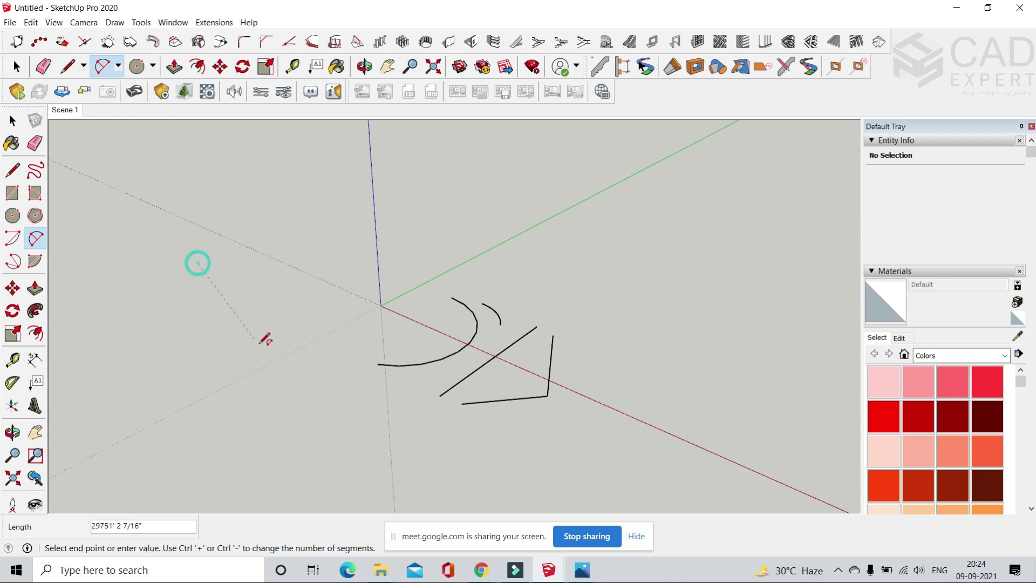
click(273, 338)
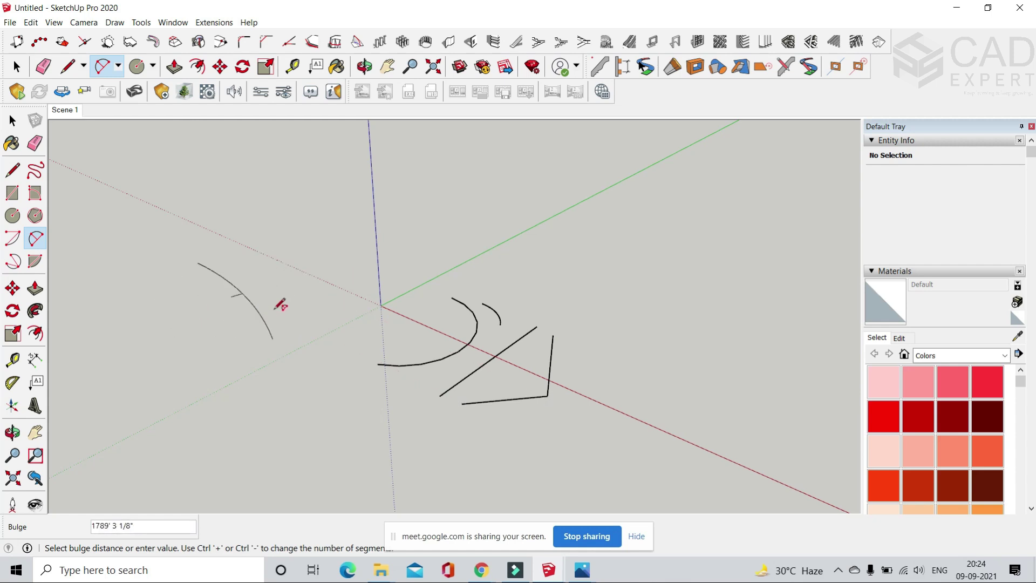
key(Escape)
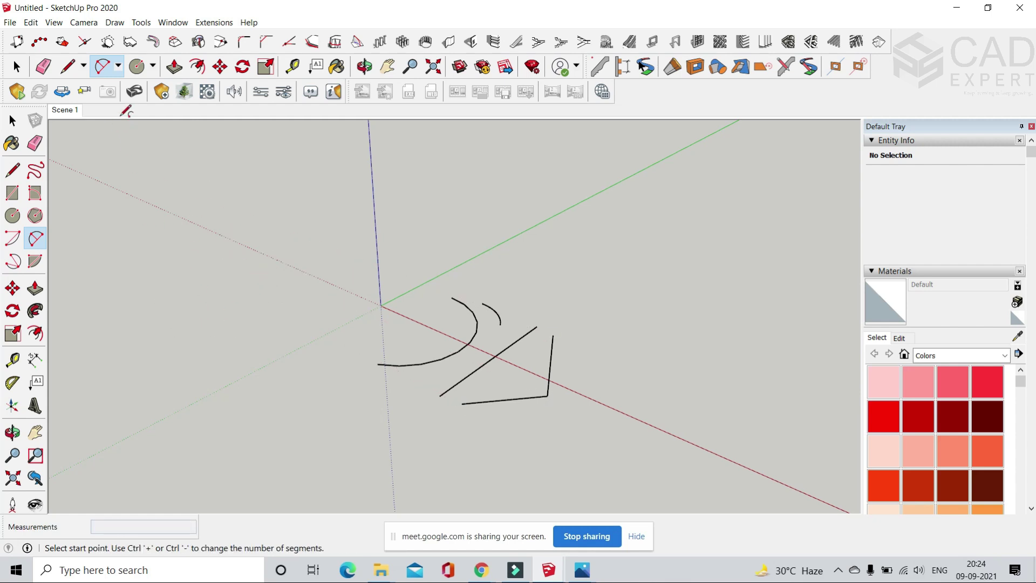
- Draw a 3 Point Arc sweeping 270 degrees in the open area between the negative red and green axes
click(119, 68)
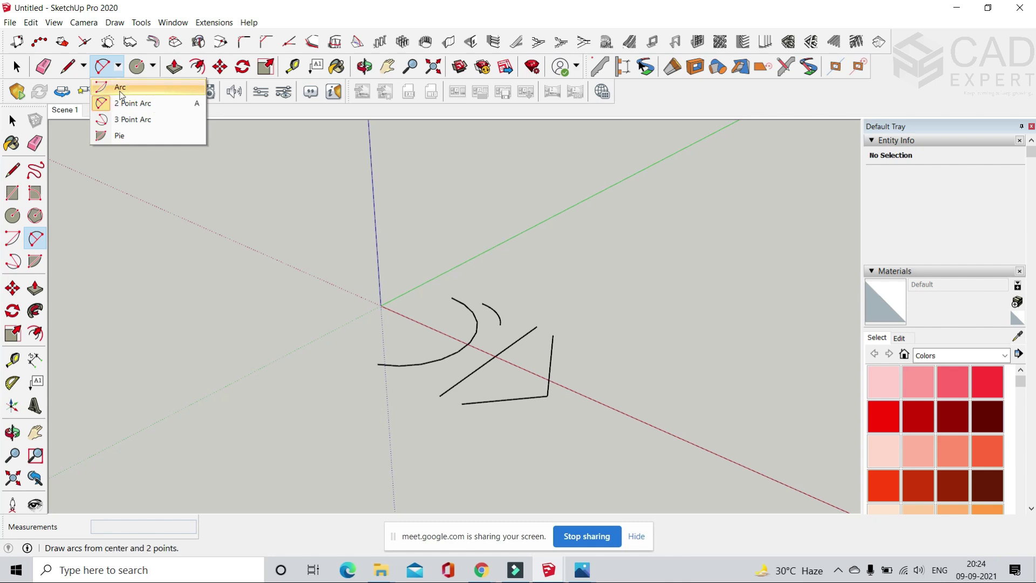
click(133, 121)
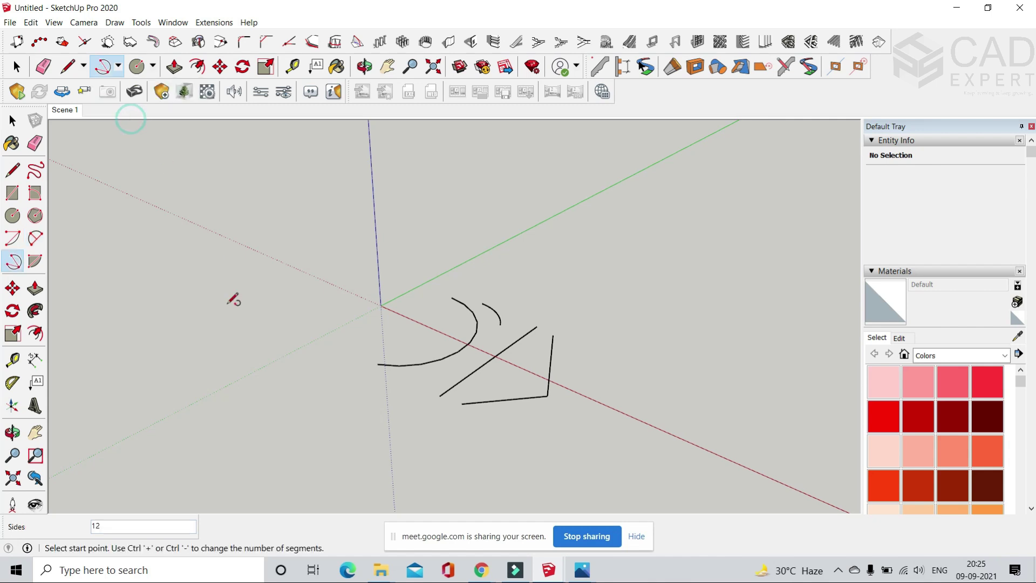
click(209, 352)
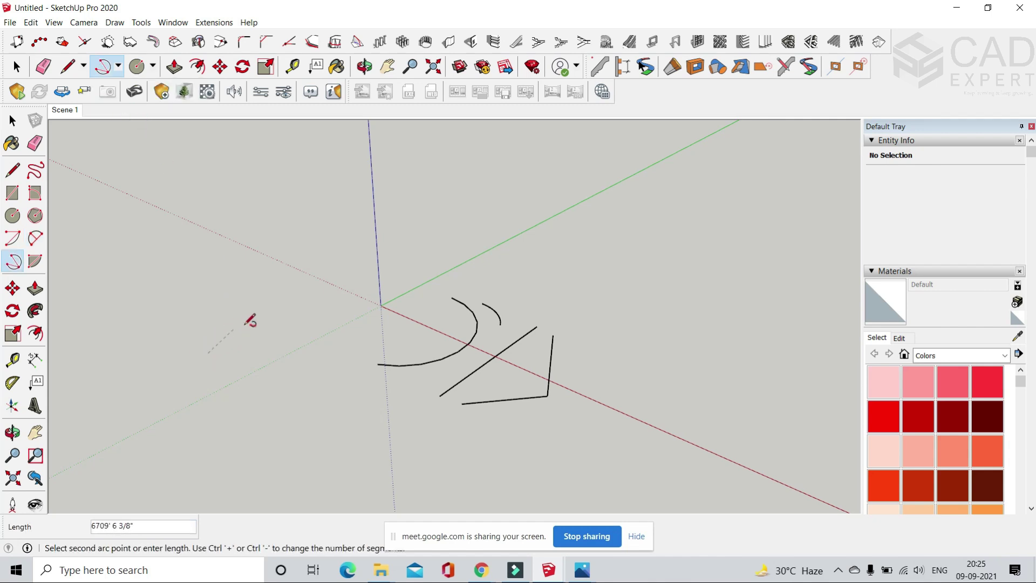
click(338, 293)
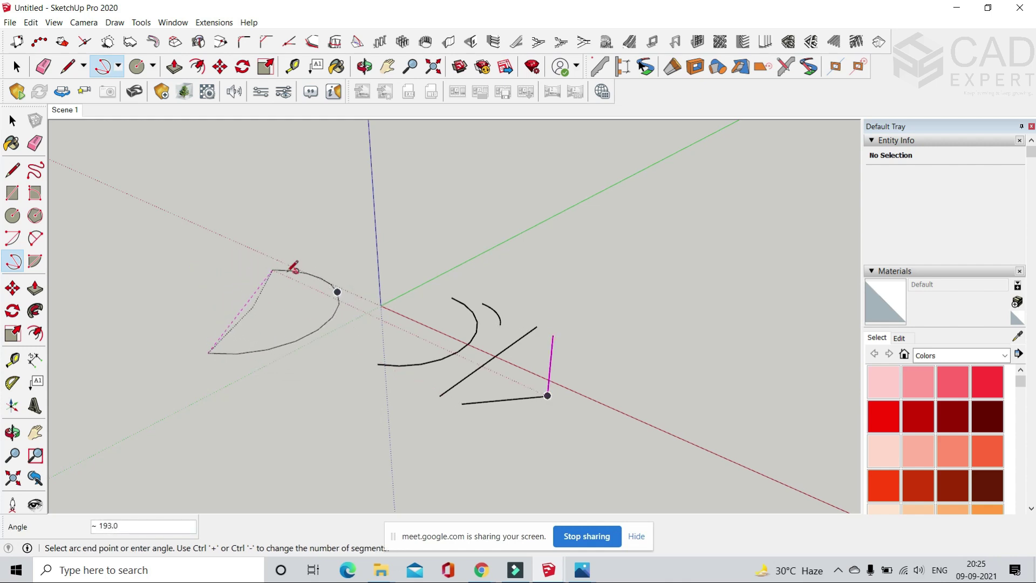
click(335, 296)
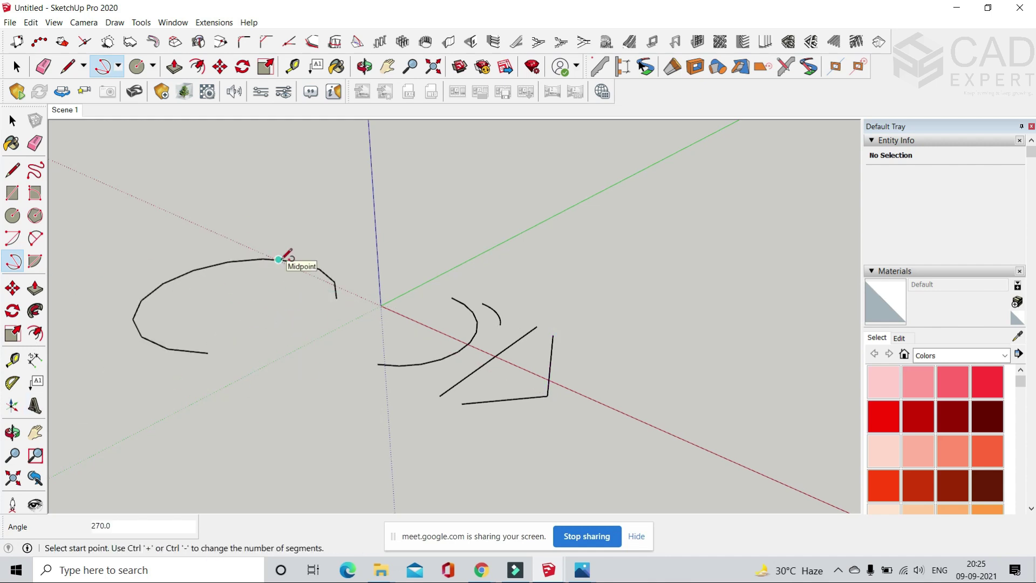
- Draw a long narrow rectangle of about 1857' by 39305' on the ground beyond the two connected lines
click(119, 68)
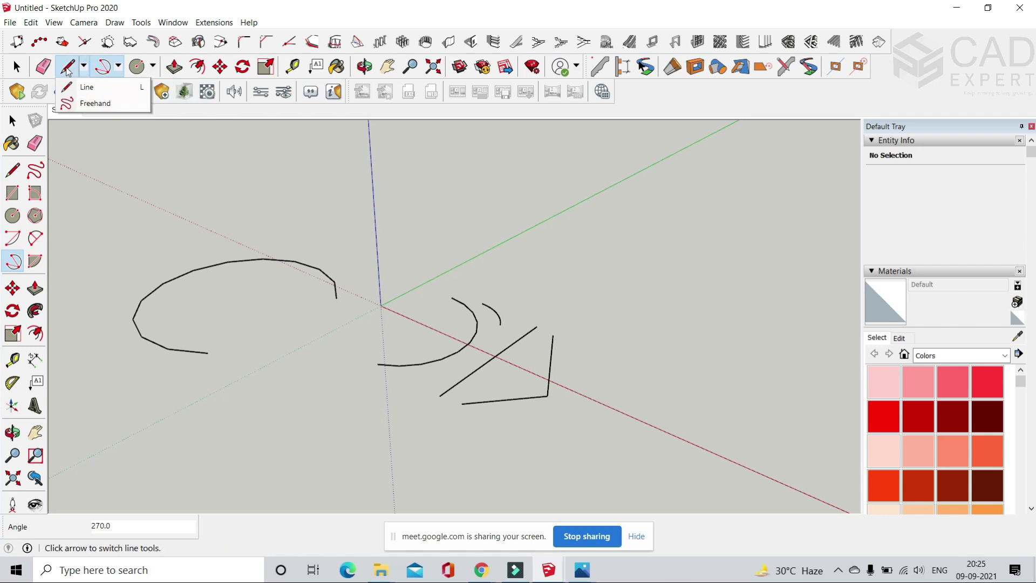
click(153, 67)
click(162, 86)
scroll(275, 299, down, 2)
click(502, 341)
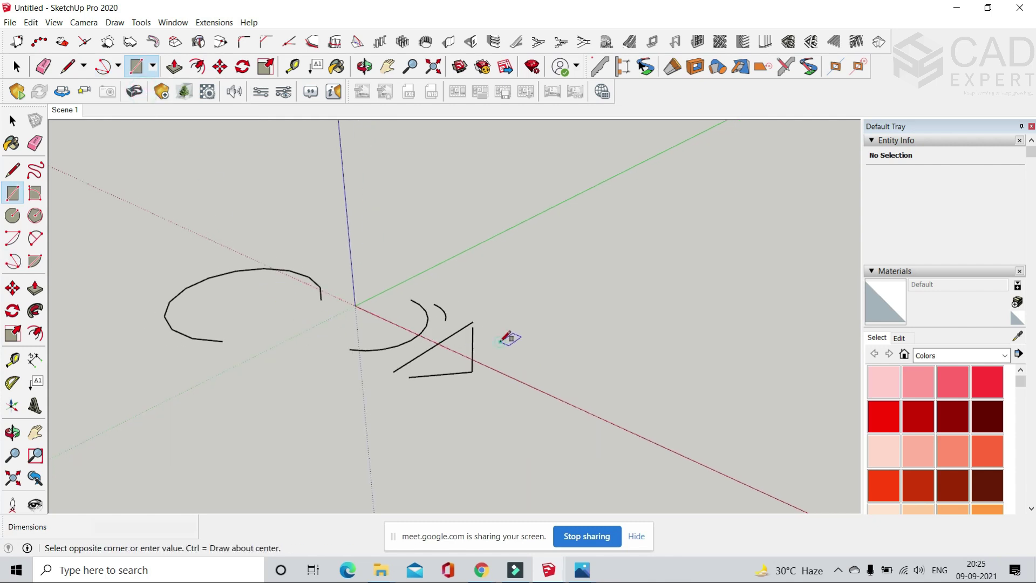
click(613, 270)
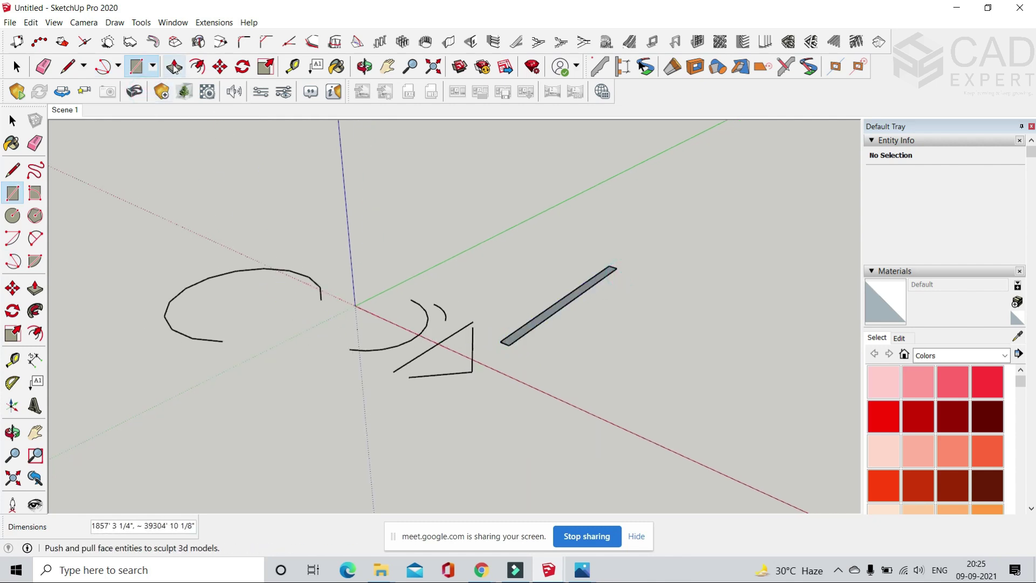
- Push/Pull the long rectangle up by about 1661' to form a solid bar
click(174, 67)
scroll(475, 339, up, 2)
click(521, 330)
scroll(520, 340, up, 5)
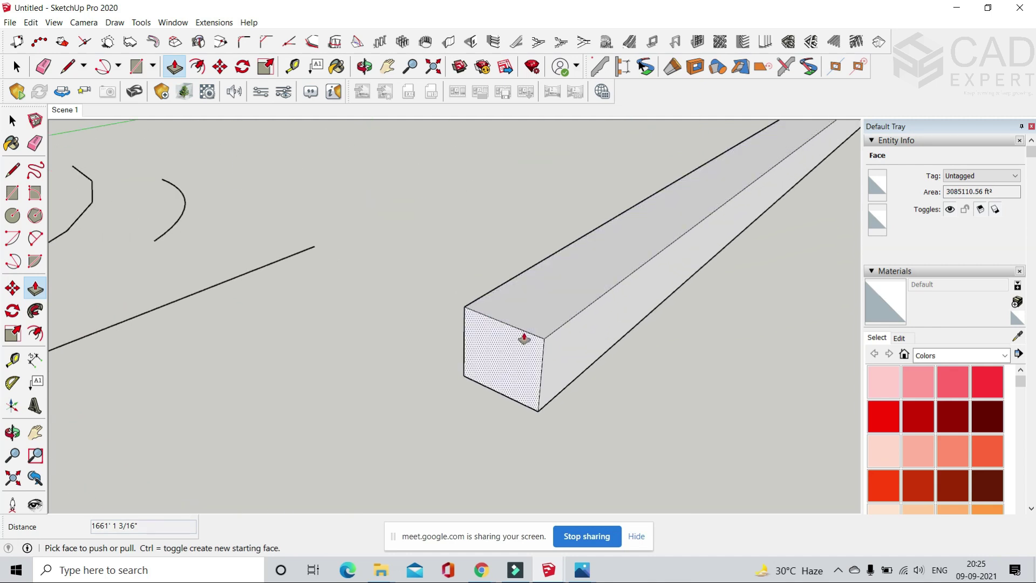
key(space)
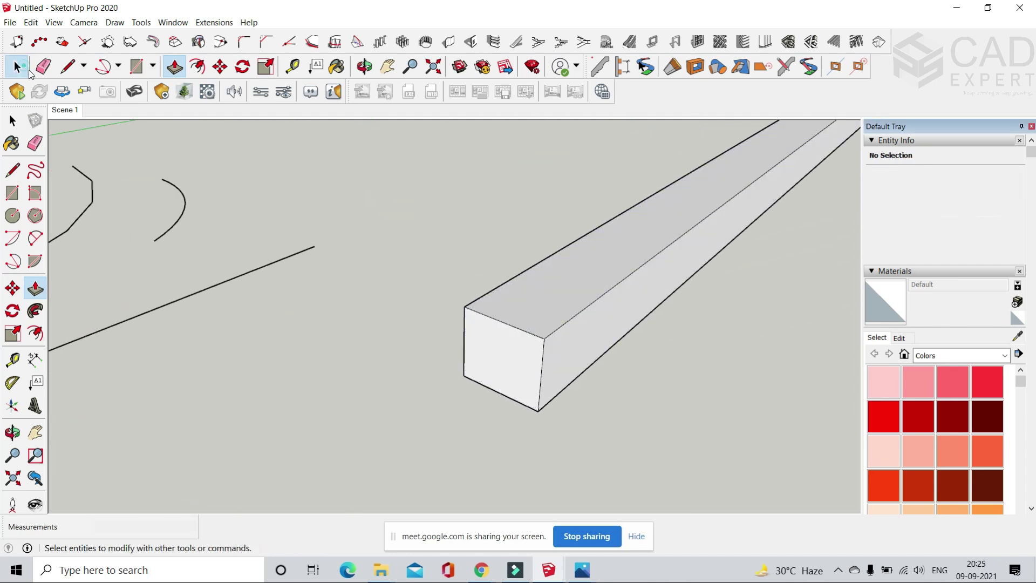
- Switch to the Untitled.skp building model, inspect the rounded edge of the kerb at the street corner, and return to the bar
mouse_move(537, 564)
click(596, 525)
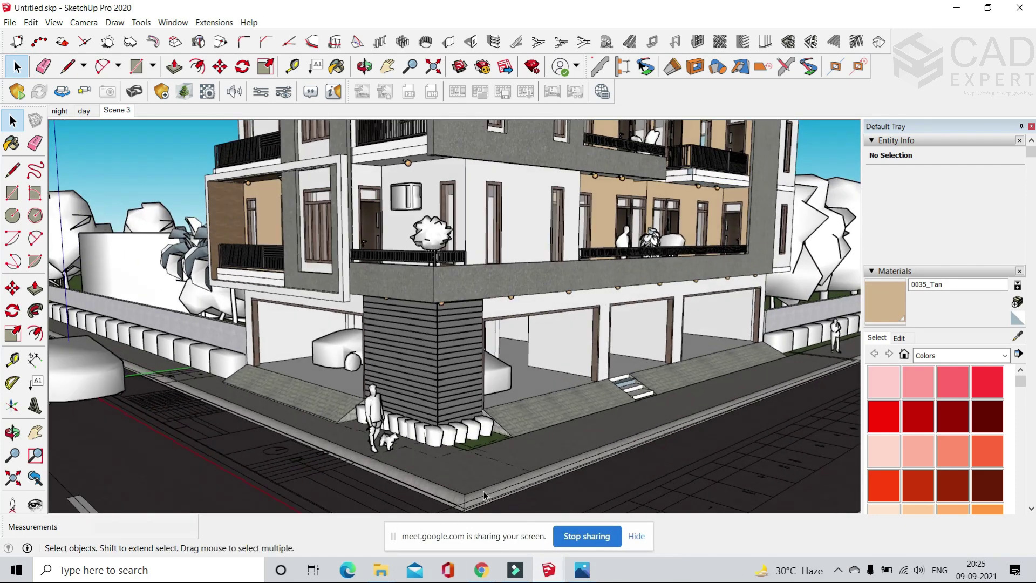
scroll(447, 492, up, 6)
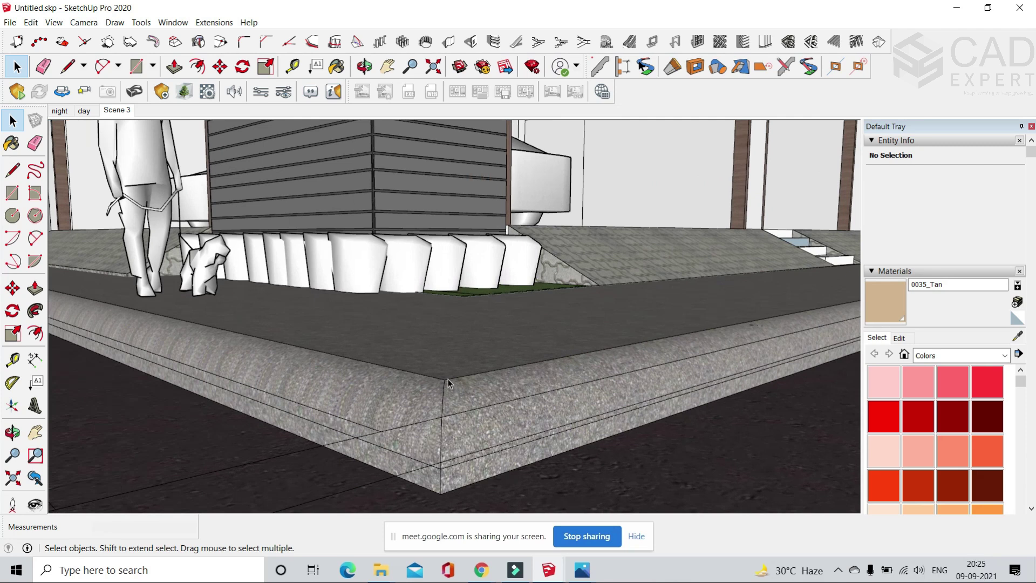
click(956, 8)
scroll(553, 369, up, 2)
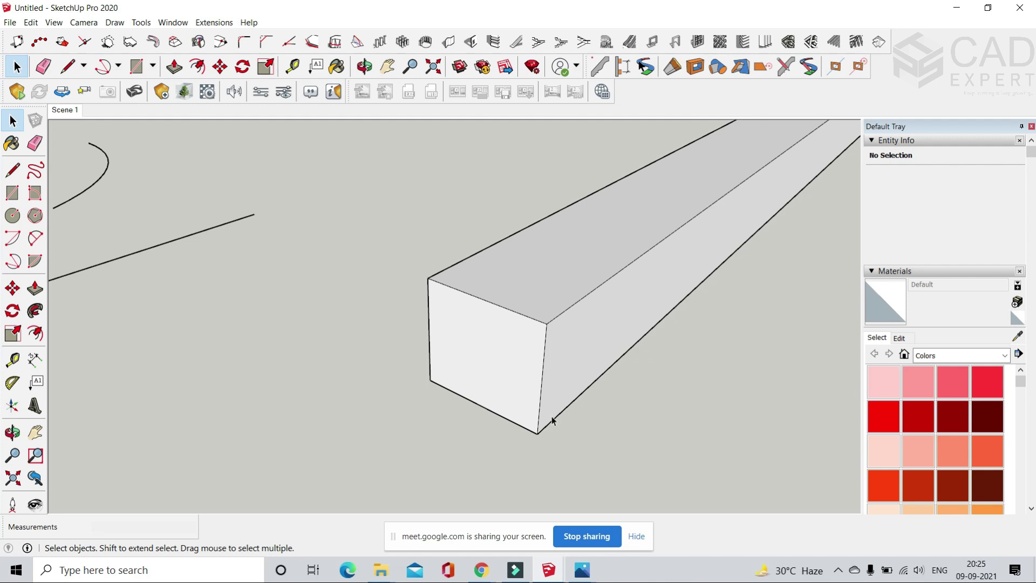
- Try a 2 Point Arc with a bulge of about 619' between diagonally opposite corners of the bar's end face
click(118, 67)
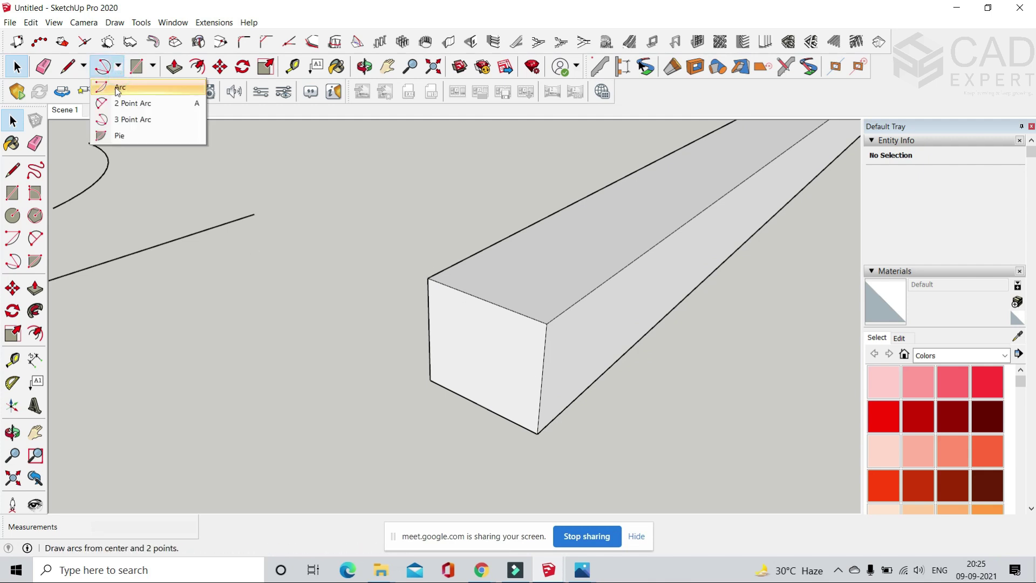
click(118, 88)
click(117, 66)
click(119, 103)
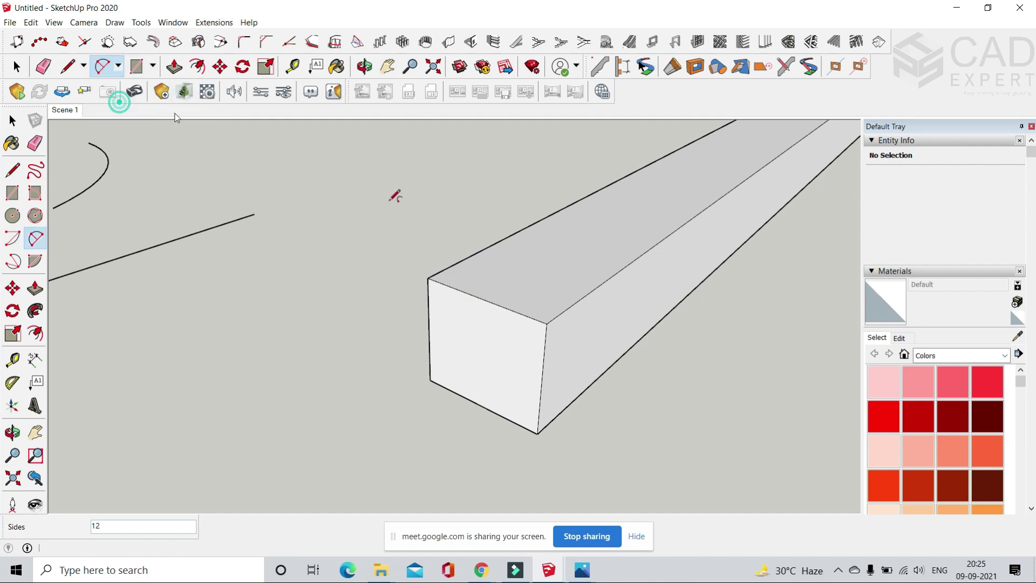
click(429, 278)
click(538, 433)
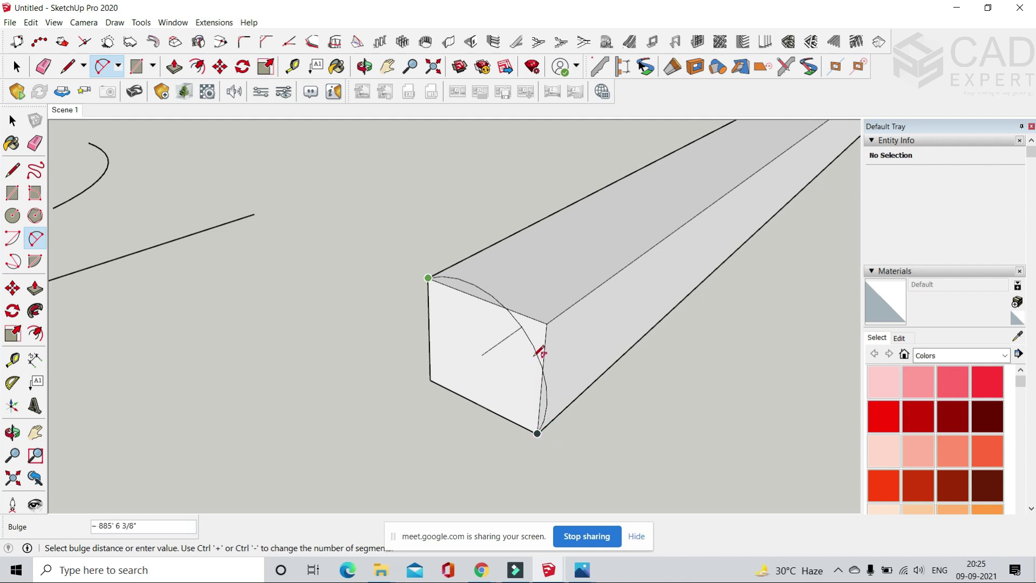
click(541, 387)
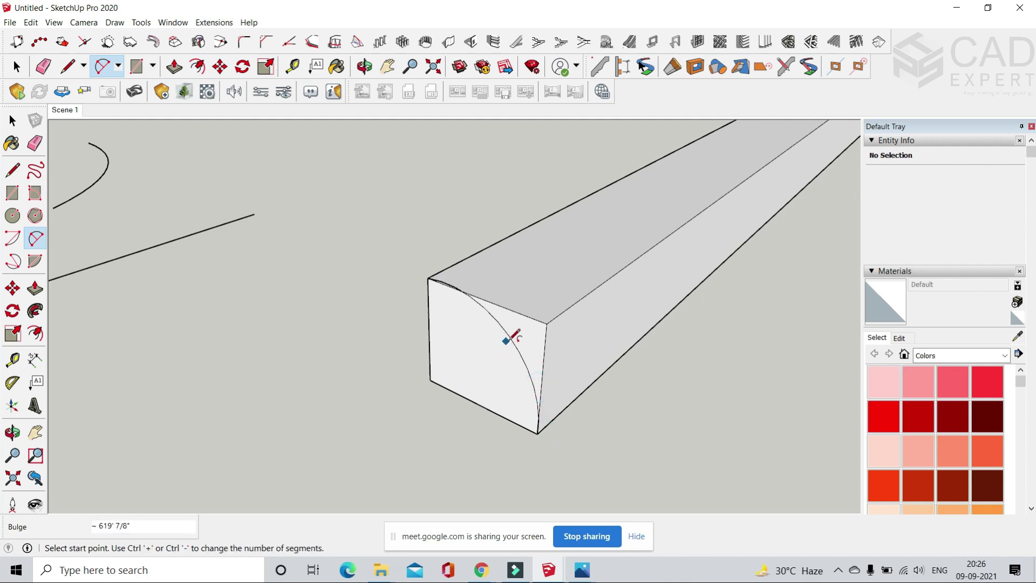
scroll(511, 339, up, 2)
scroll(426, 264, up, 4)
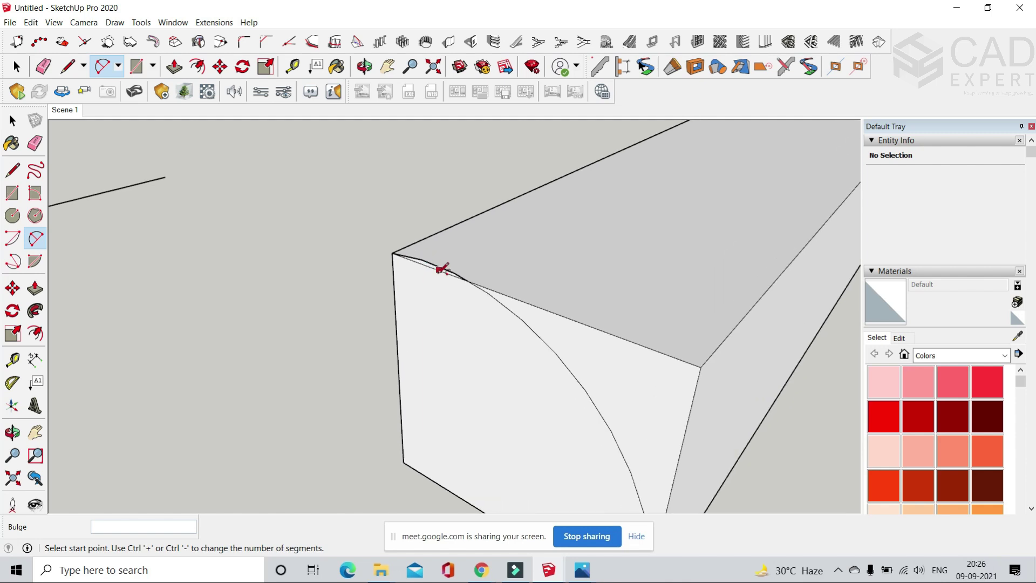
- Draw a 2 Point Arc with a bulge of about 423' between the upper outer and lower inner corners of the bar's end face
click(343, 234)
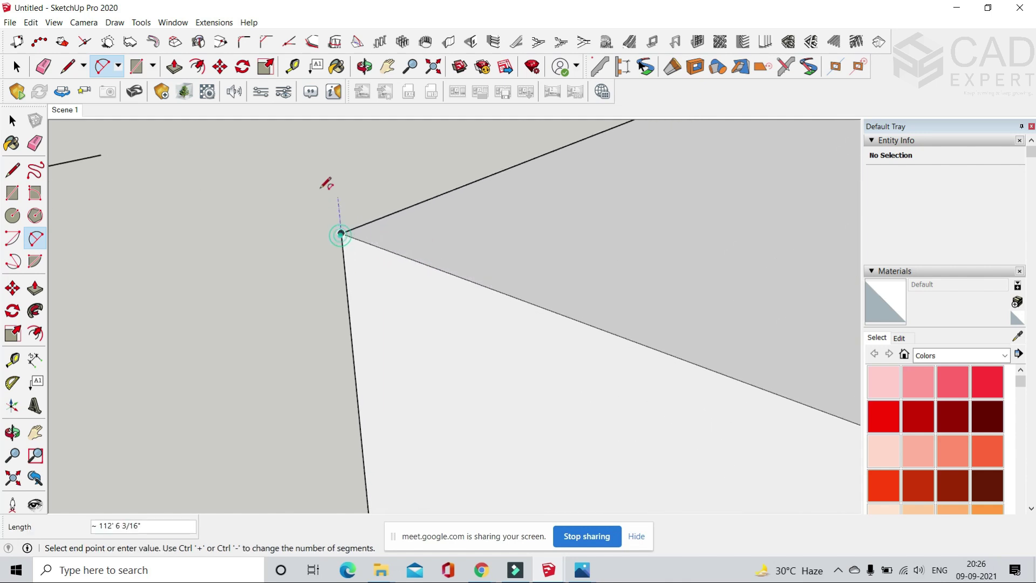
scroll(326, 180, down, 5)
scroll(460, 369, up, 4)
click(465, 390)
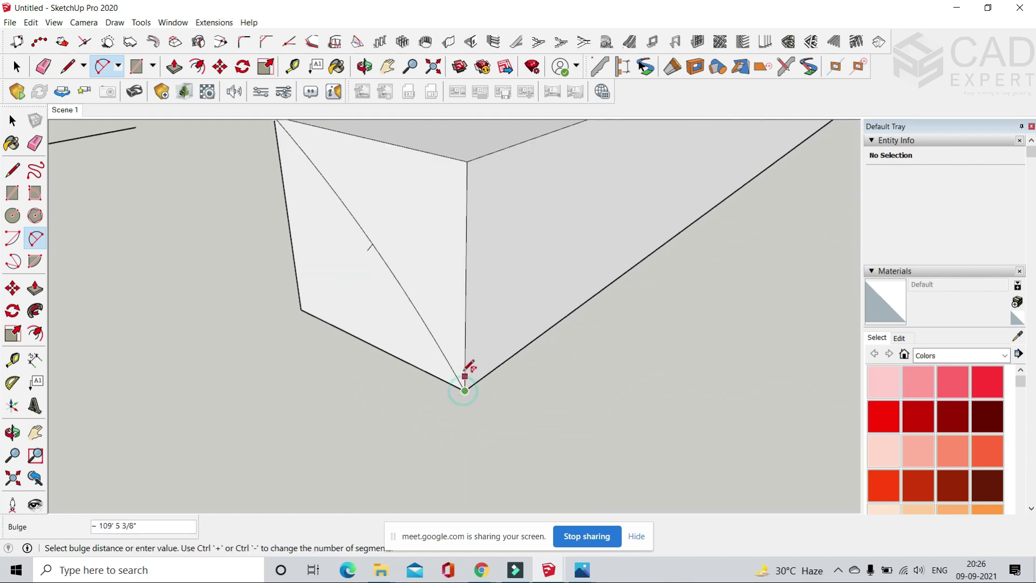
click(461, 318)
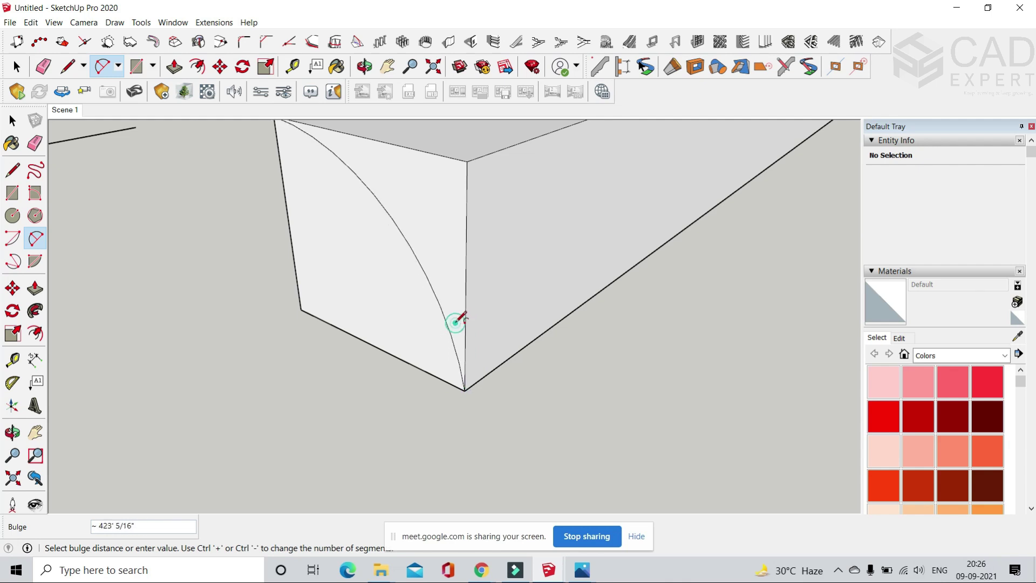
scroll(456, 324, down, 1)
scroll(339, 168, up, 3)
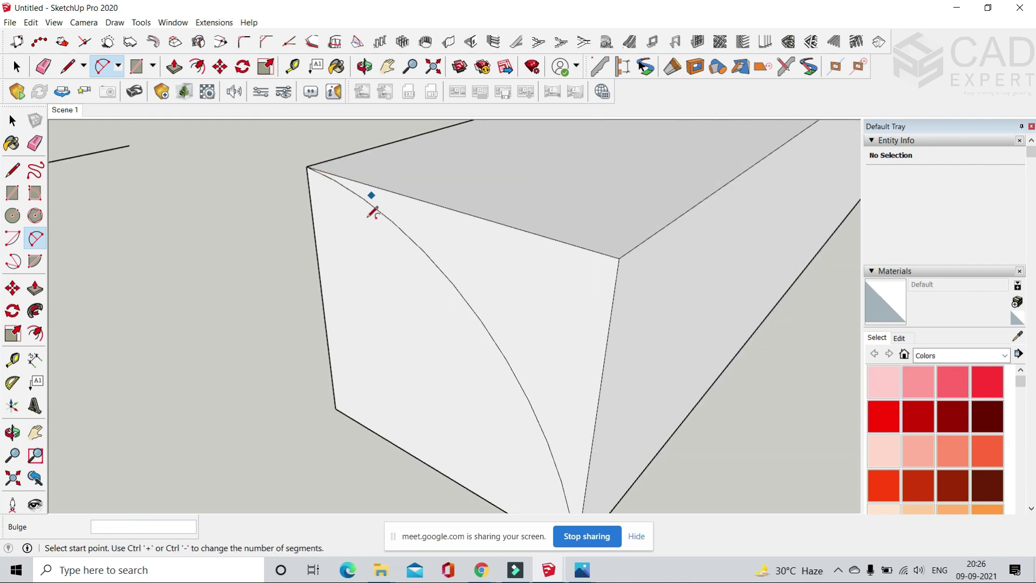
scroll(372, 212, down, 3)
scroll(473, 344, up, 2)
scroll(359, 319, down, 3)
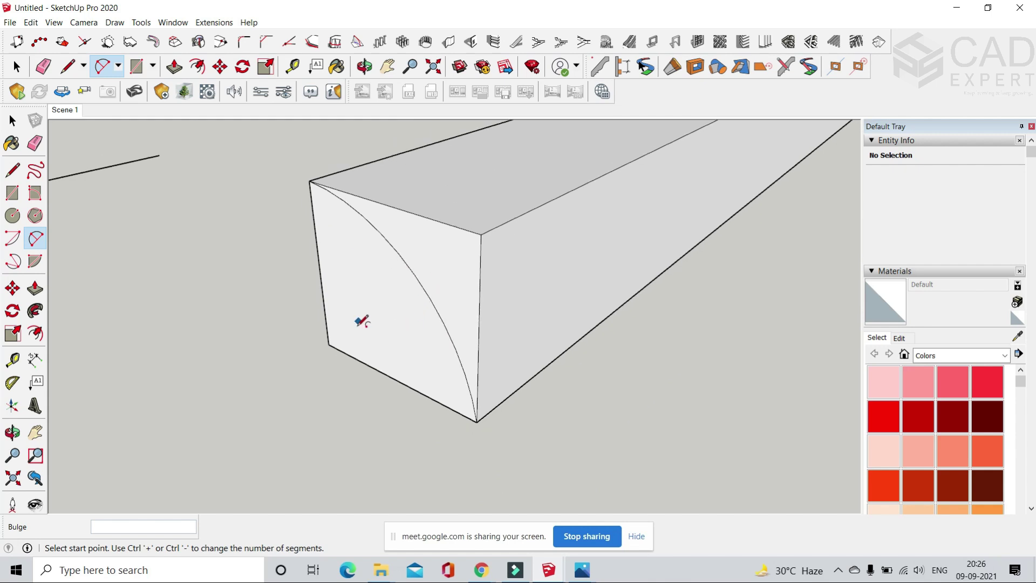
scroll(397, 259, up, 3)
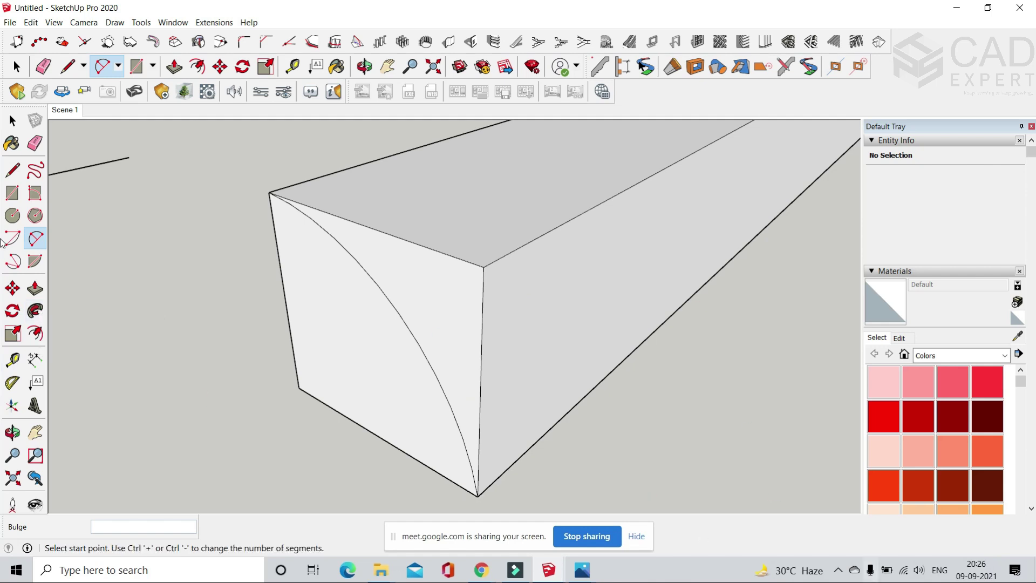
- Round the bar's upper edge by running the corner face outside the arc along its full length with Follow Me
click(35, 312)
click(394, 313)
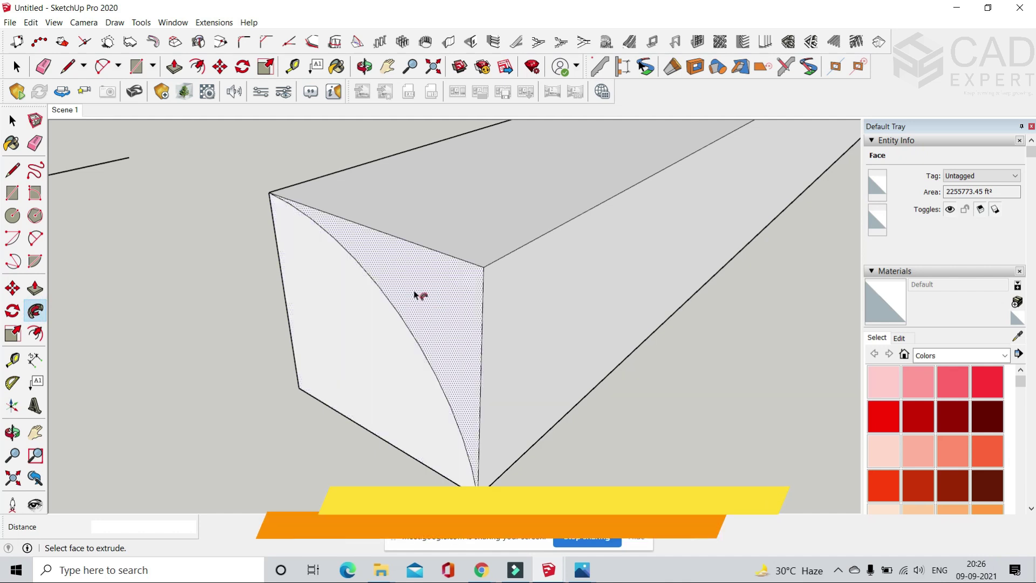
click(415, 292)
scroll(384, 333, down, 5)
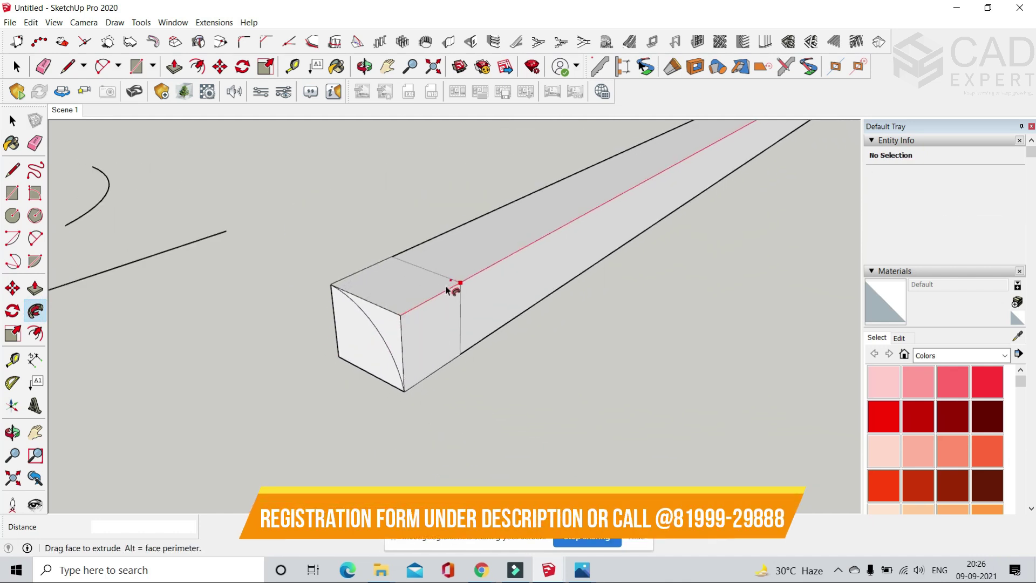
scroll(446, 290, down, 5)
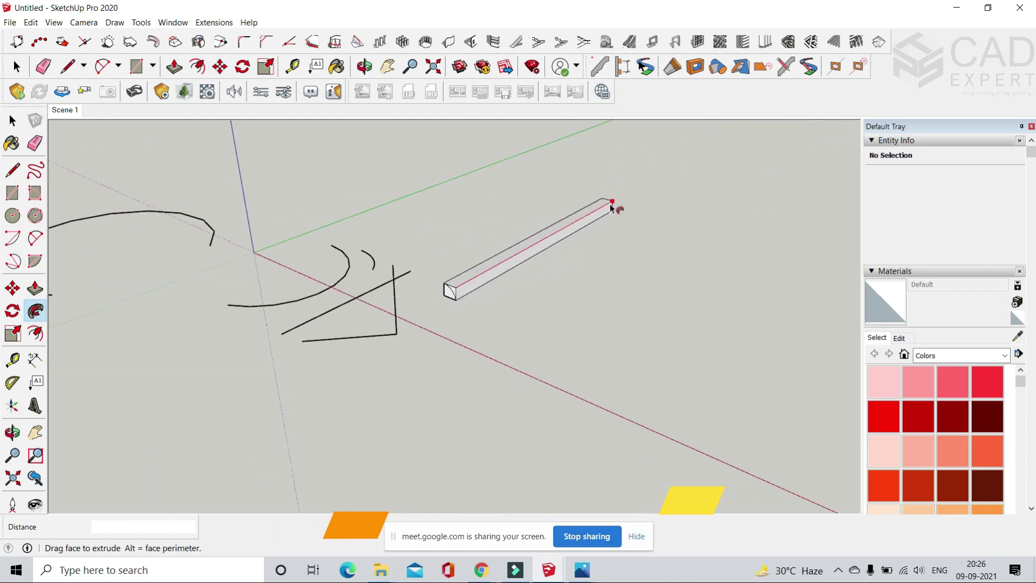
click(612, 207)
scroll(467, 294, up, 3)
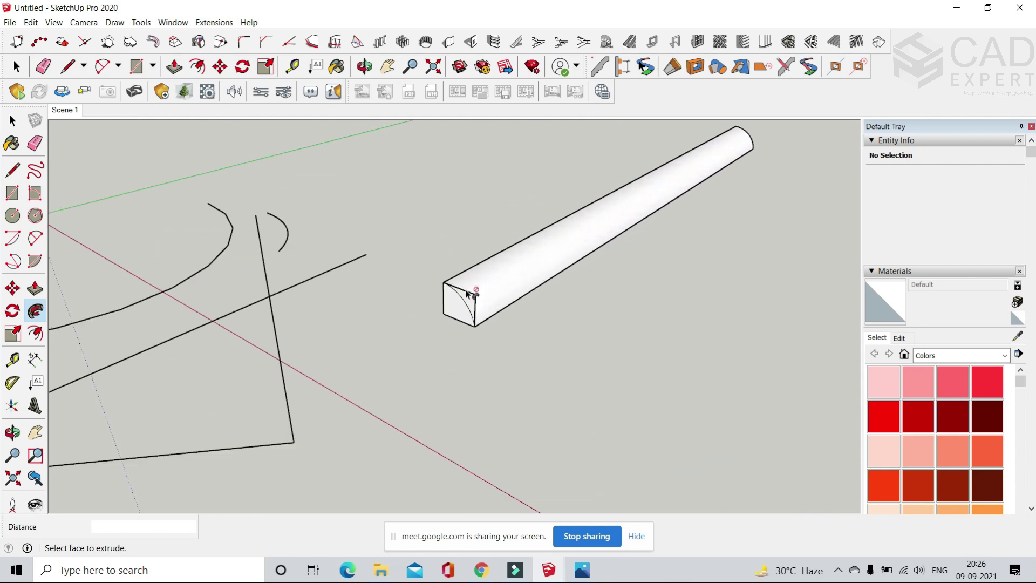
- Erase the leftover corner lines at the front end of the rounded bar
click(42, 70)
drag(491, 331, 474, 302)
mouse_move(478, 298)
middle_down()
mouse_move(502, 314)
mouse_move(275, 255)
mouse_move(479, 222)
mouse_move(579, 283)
mouse_move(560, 295)
mouse_move(475, 231)
middle_up()
key(space)
scroll(465, 268, down, 5)
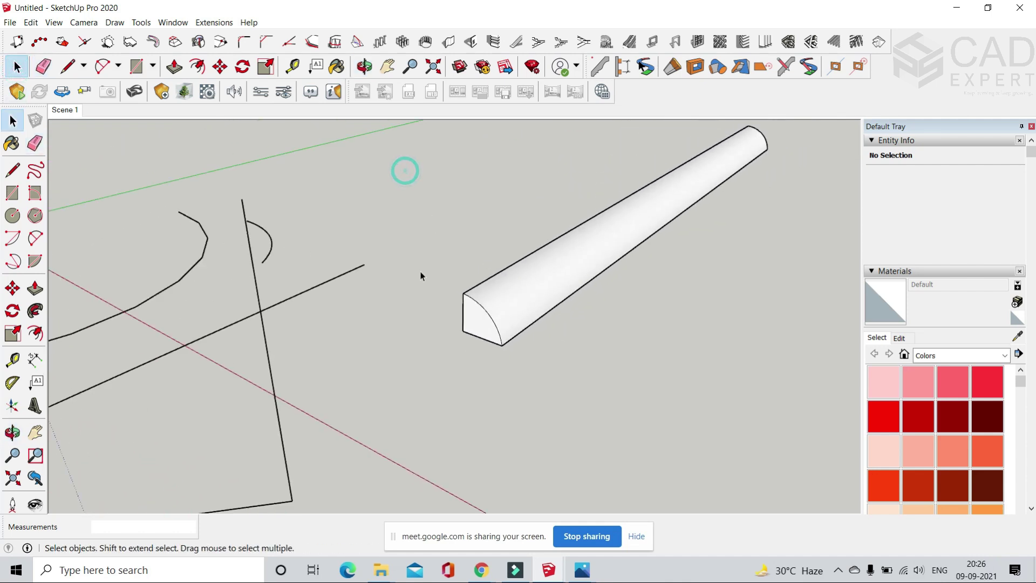
- Inspect the arc profile and smooth curved surface of the rounded bar up close
scroll(465, 268, up, 6)
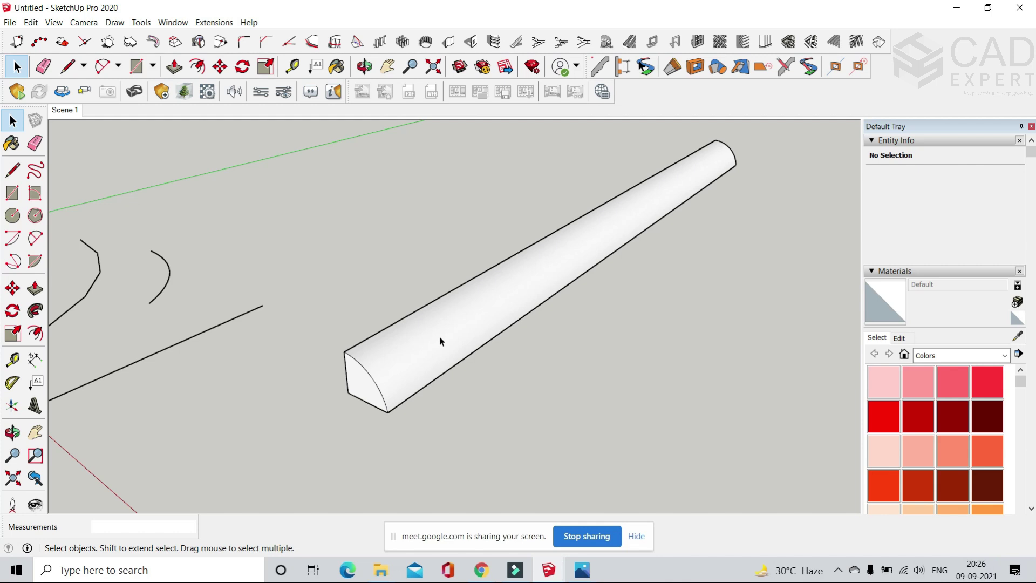
scroll(411, 372, down, 1)
scroll(367, 378, up, 3)
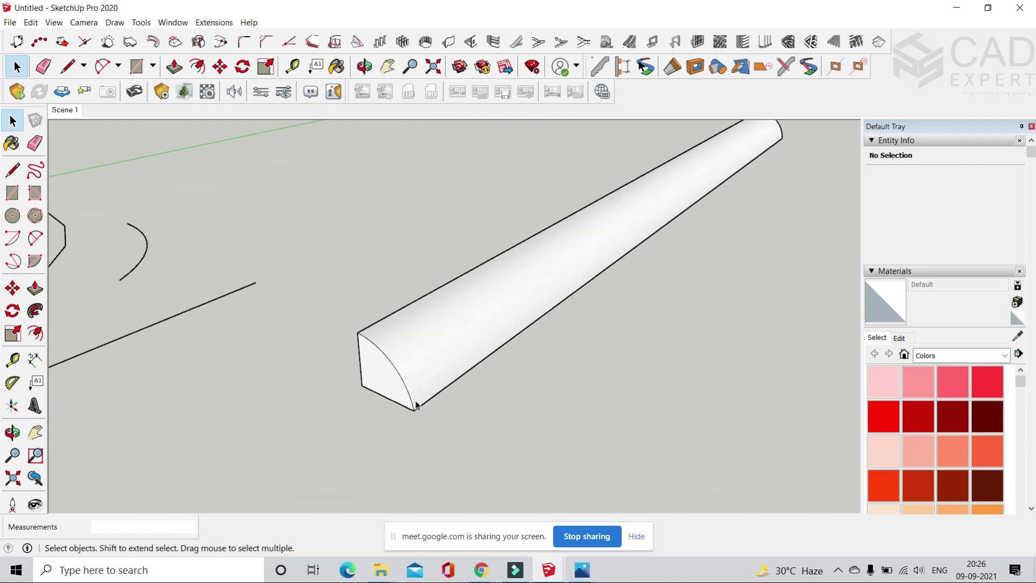
scroll(439, 419, down, 1)
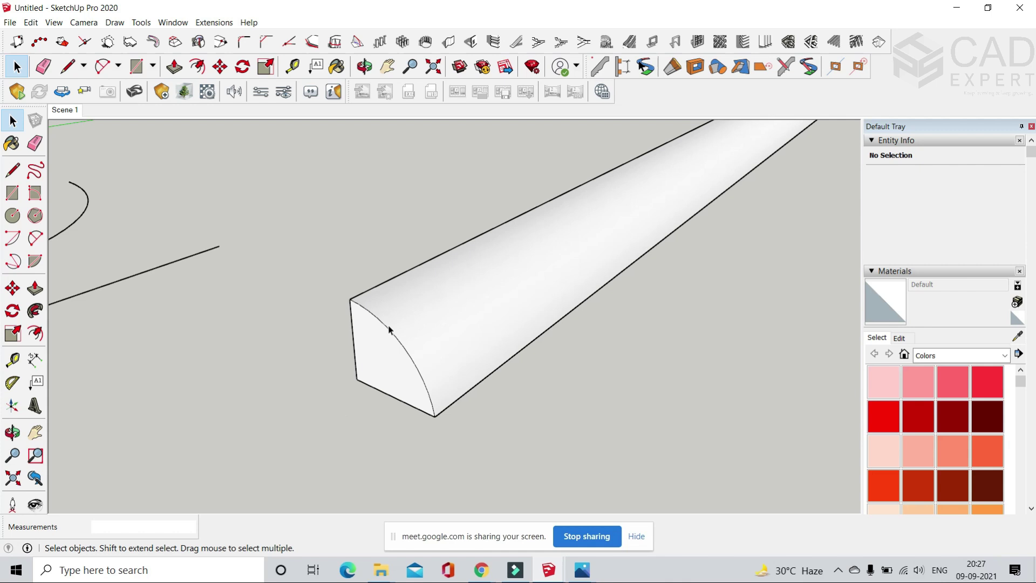
scroll(363, 371, down, 2)
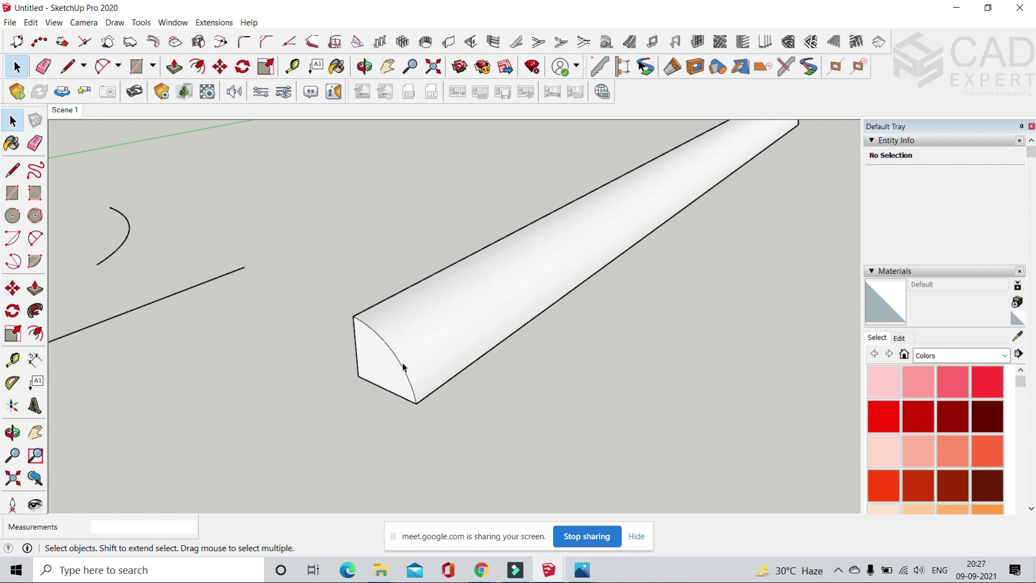
middle_drag(379, 373, 368, 392)
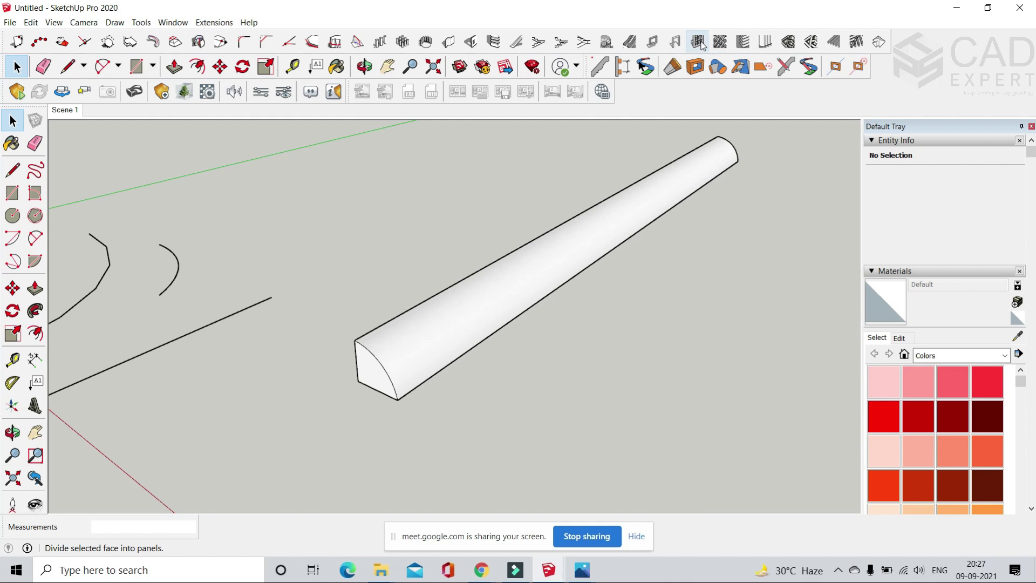
- Draw a large flat rectangle on the ground beside the rounded bar
click(136, 66)
middle_drag(213, 183, 307, 317)
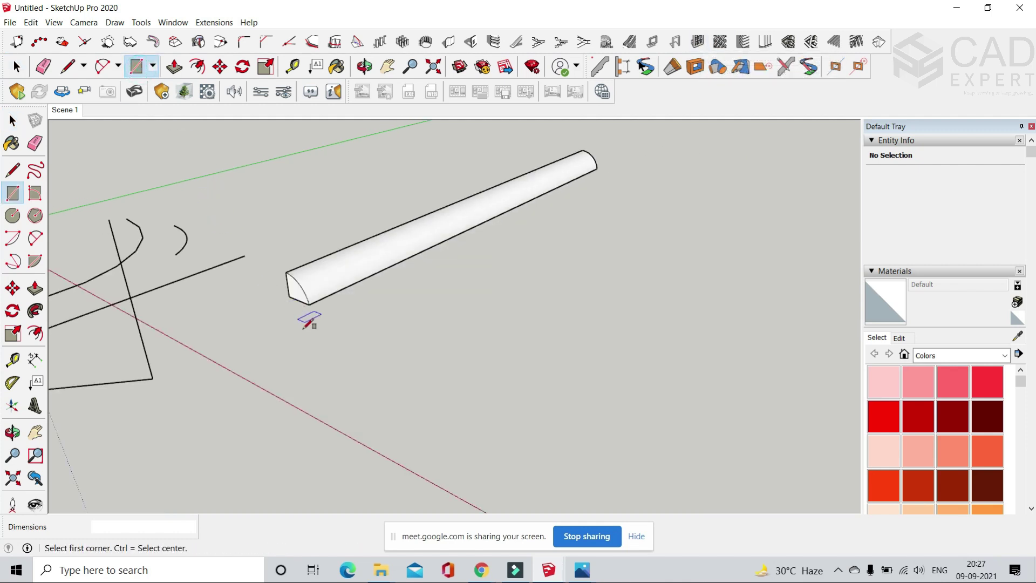
click(336, 348)
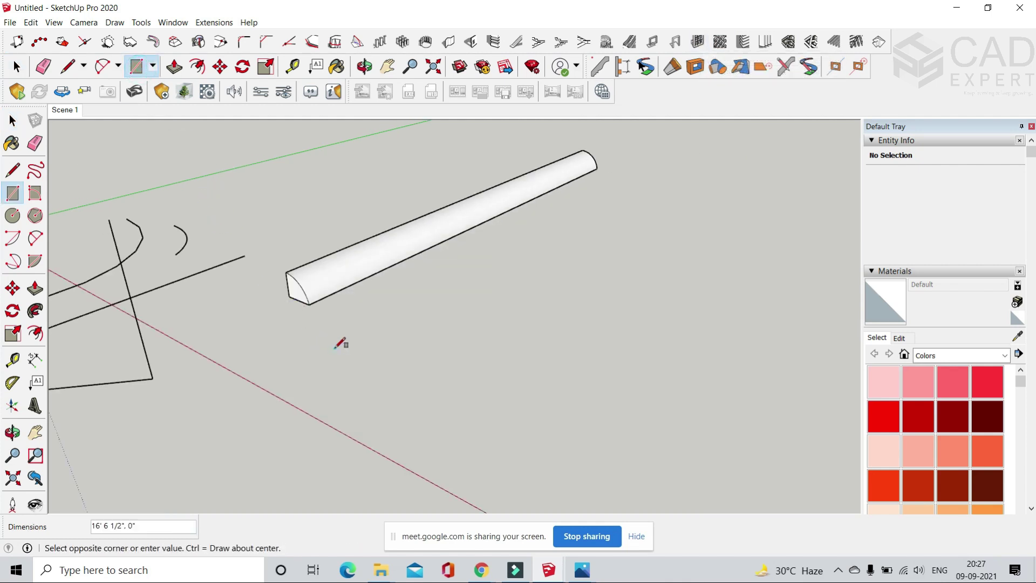
click(715, 268)
- Divide the rectangle into four lengthwise strips with three lines between the midpoints of its short edges and half-edges
middle_drag(392, 354, 477, 332)
scroll(486, 360, up, 3)
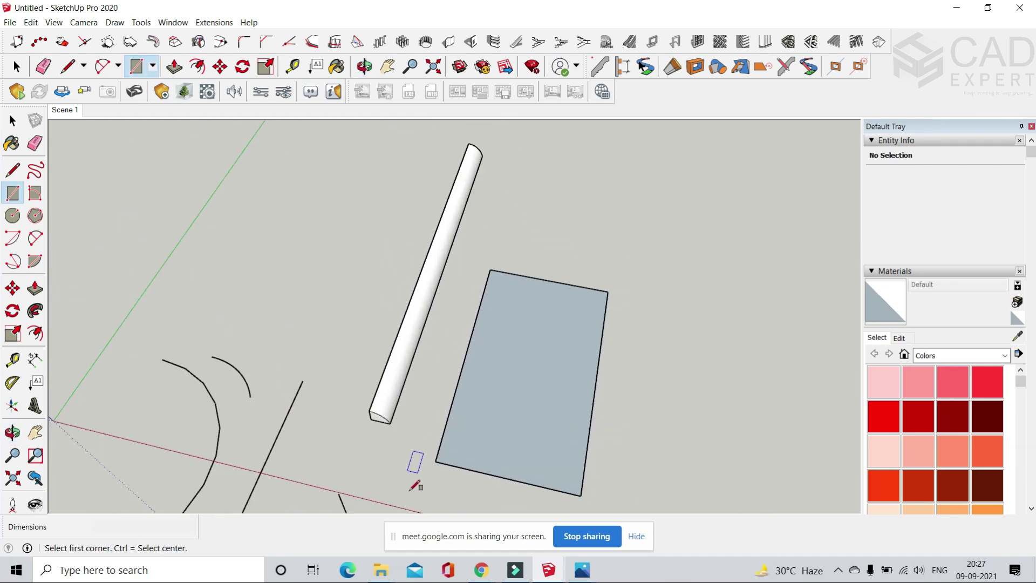
scroll(448, 273, down, 2)
scroll(513, 373, up, 3)
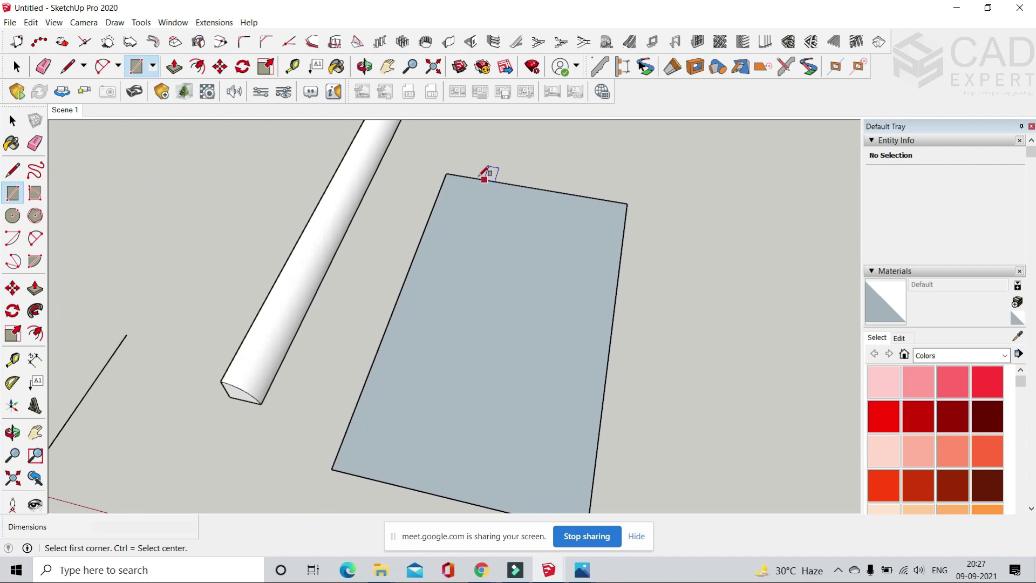
scroll(486, 171, down, 2)
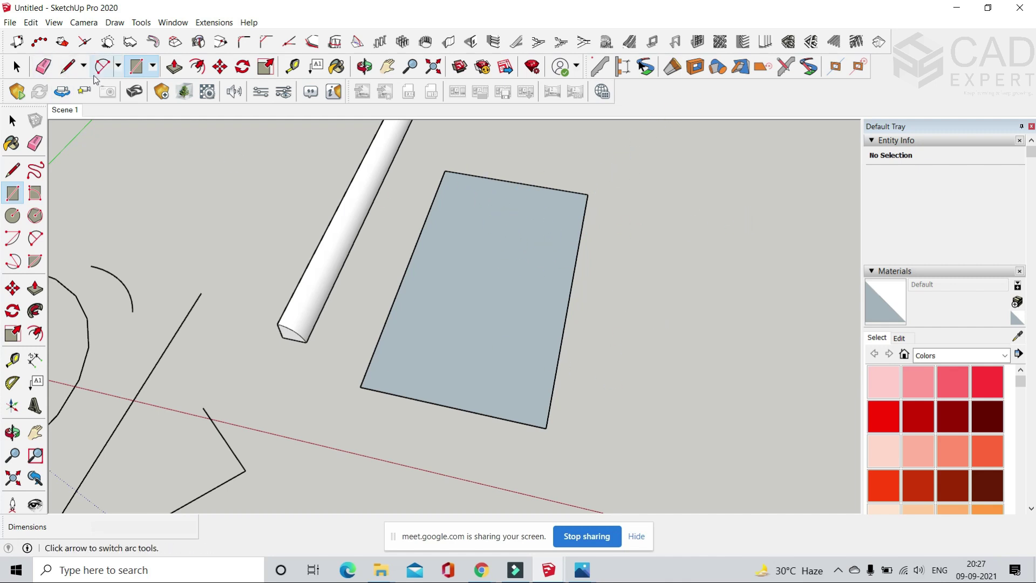
click(67, 66)
click(515, 182)
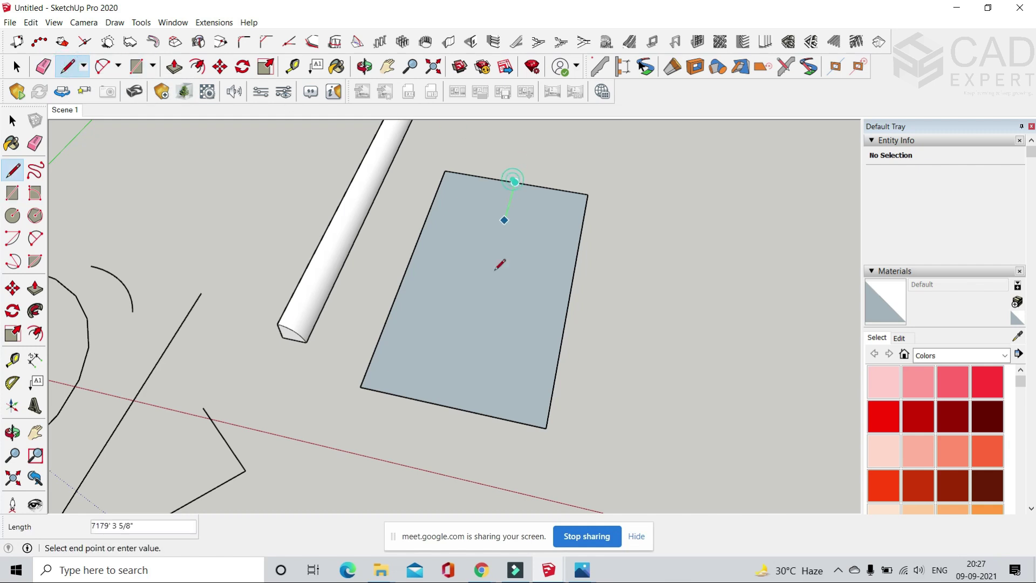
click(453, 402)
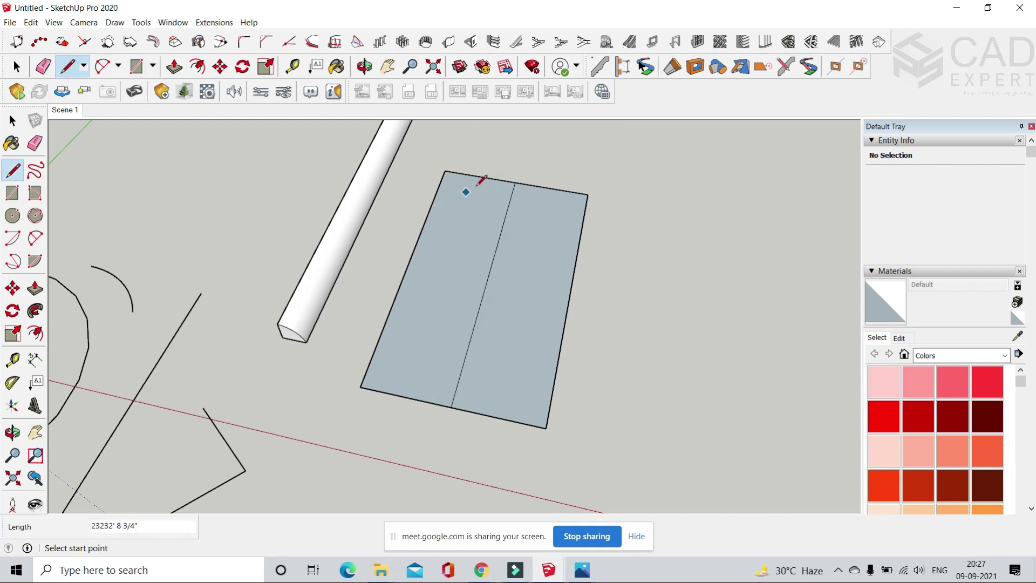
click(480, 176)
click(406, 398)
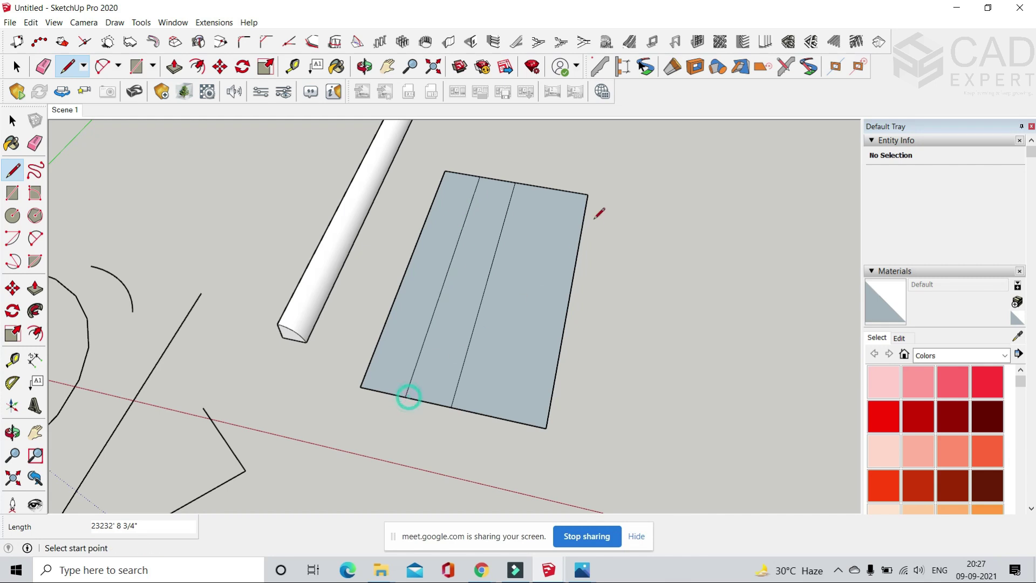
click(551, 188)
click(500, 416)
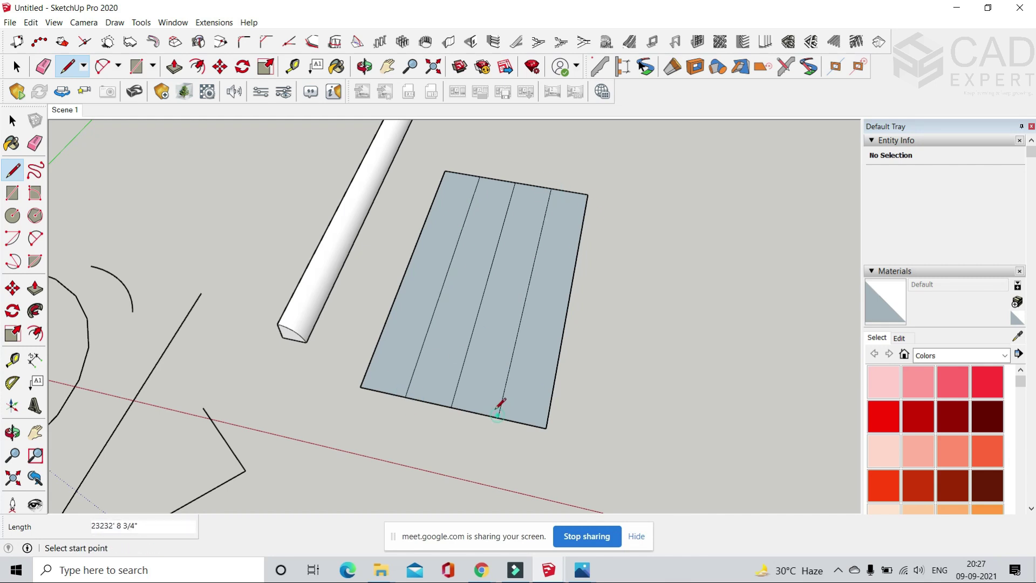
- Draw four crosswise lines over the strips to split the rectangle into a grid of five rows
click(427, 217)
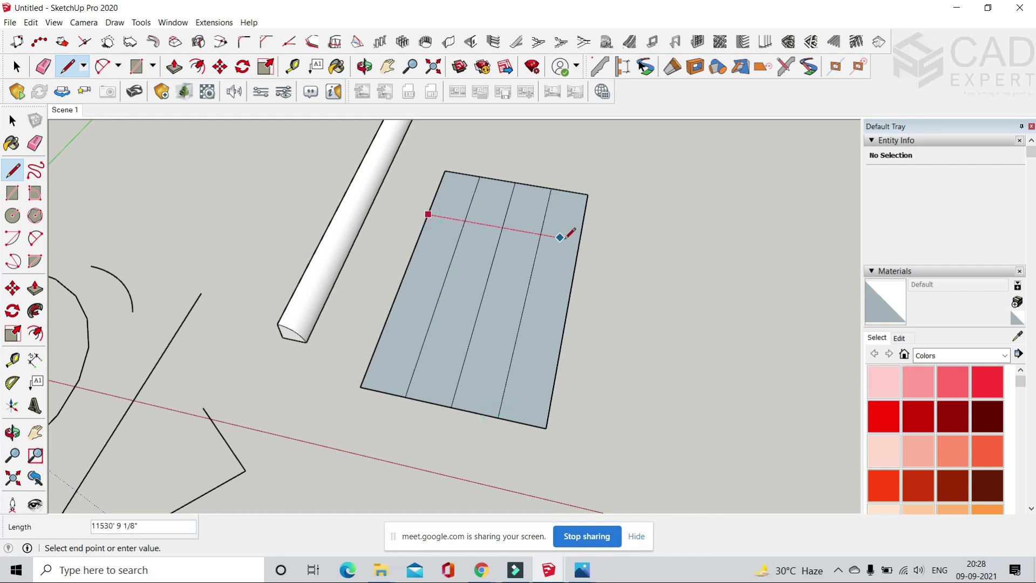
click(580, 241)
click(414, 253)
click(572, 282)
click(396, 300)
click(563, 332)
click(379, 340)
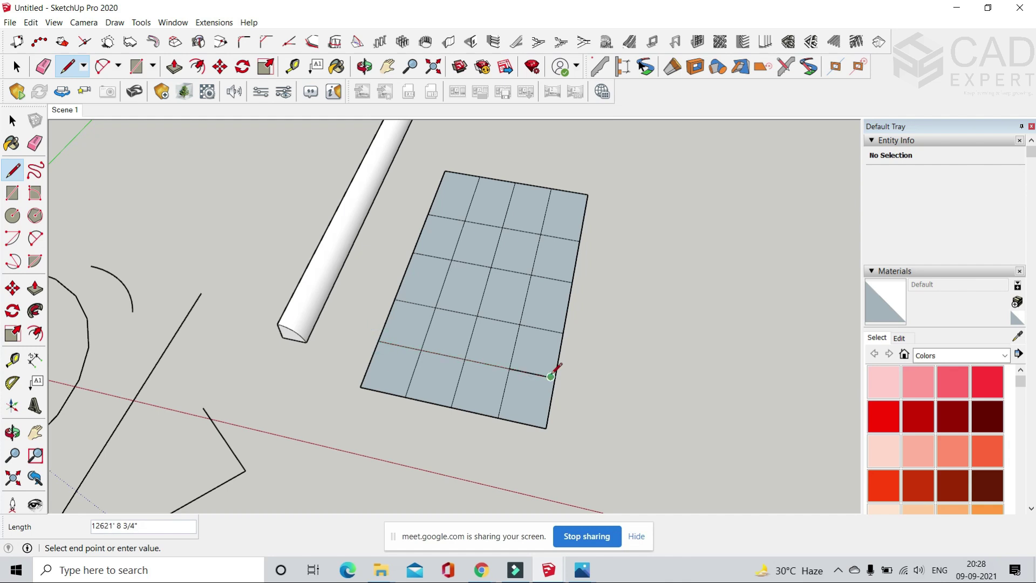
key(Escape)
click(379, 341)
click(555, 378)
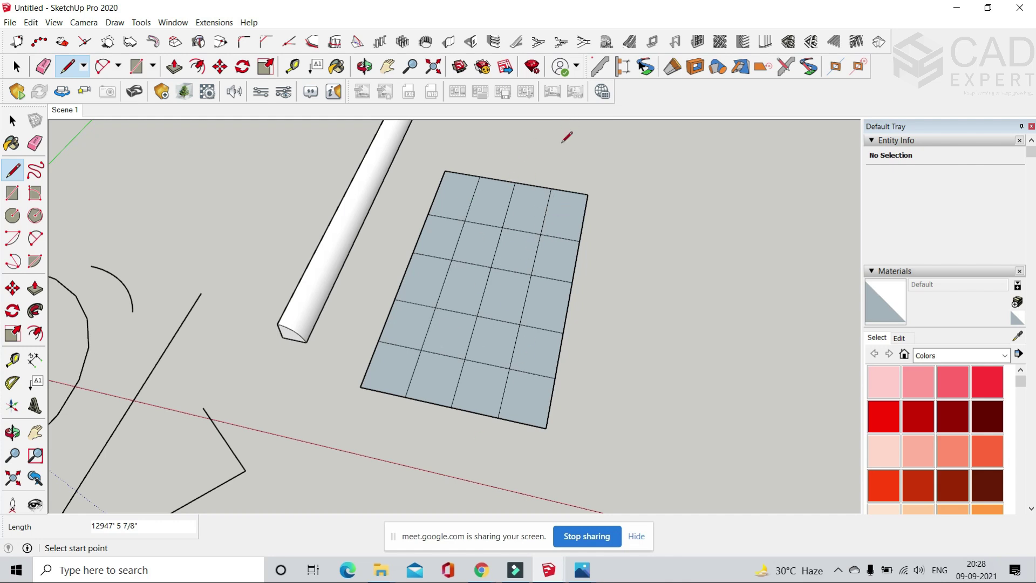
- Draw a second flat rectangle of about 13,356' by 24,136' beside the gridded one
scroll(491, 199, up, 2)
scroll(470, 272, down, 3)
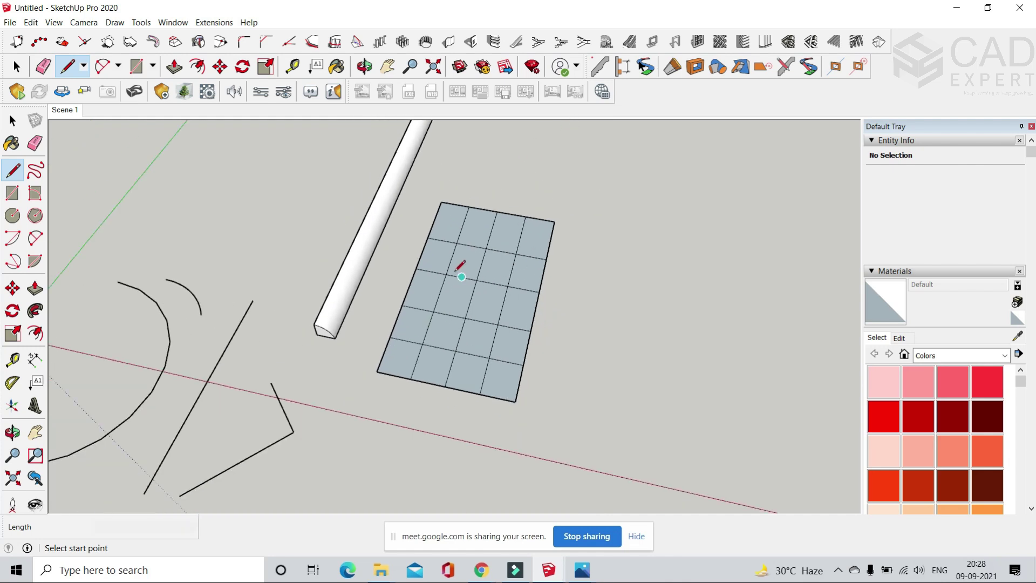
scroll(459, 266, down, 3)
click(136, 66)
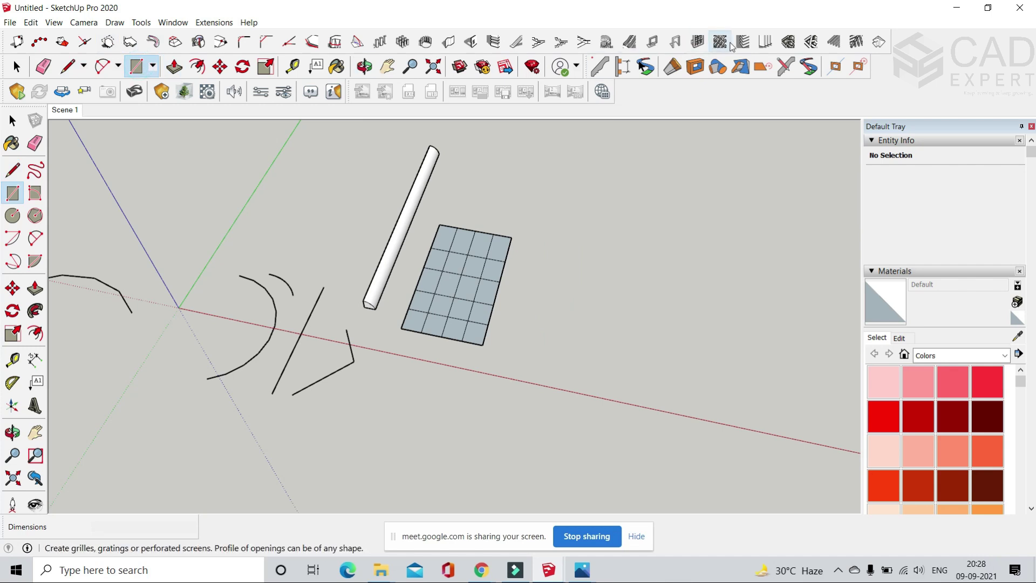
click(536, 241)
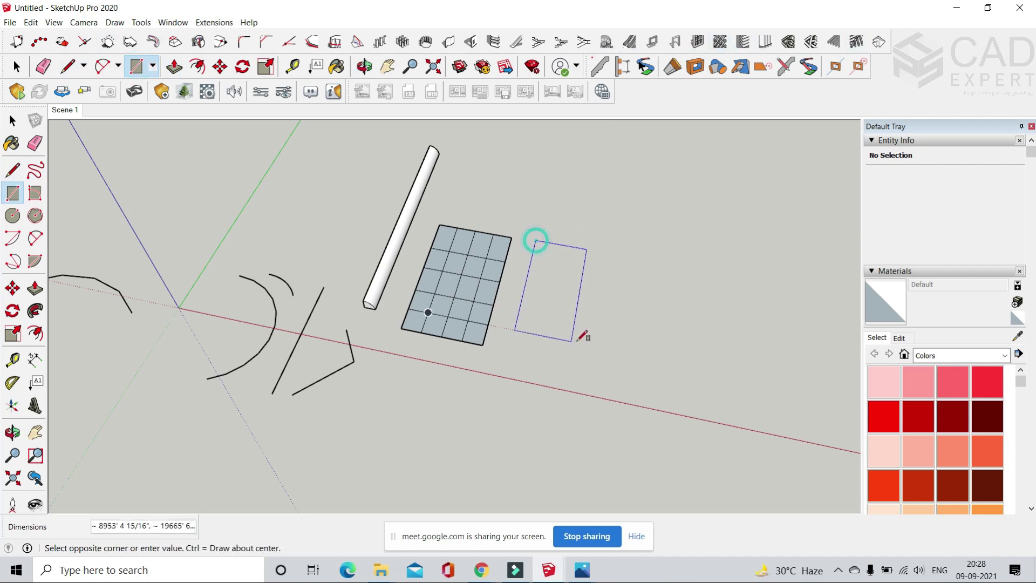
click(598, 371)
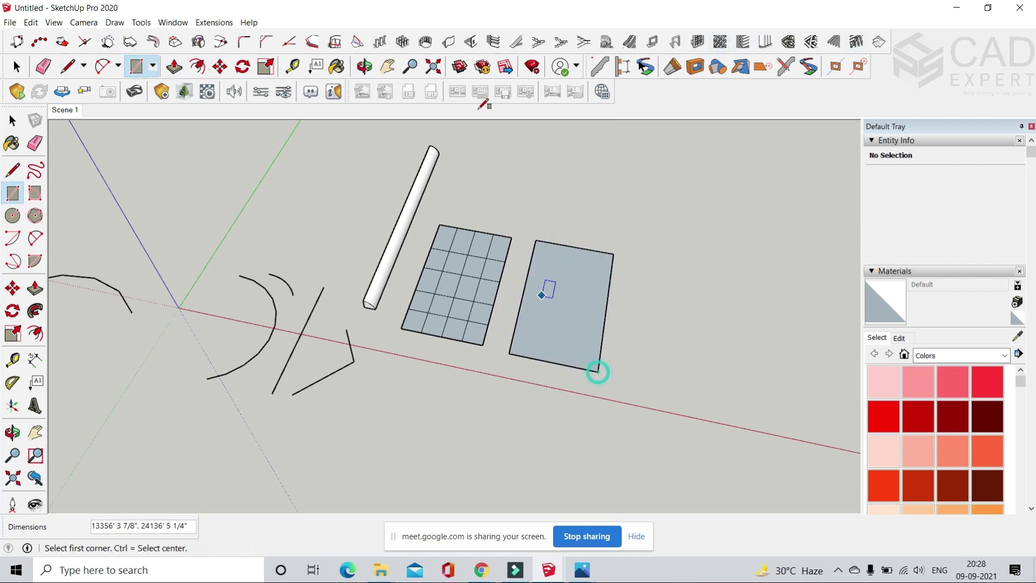
- Divide the second rectangle with Panel Divider, using a rectangular frame with 2 rows and 4 columns
click(697, 42)
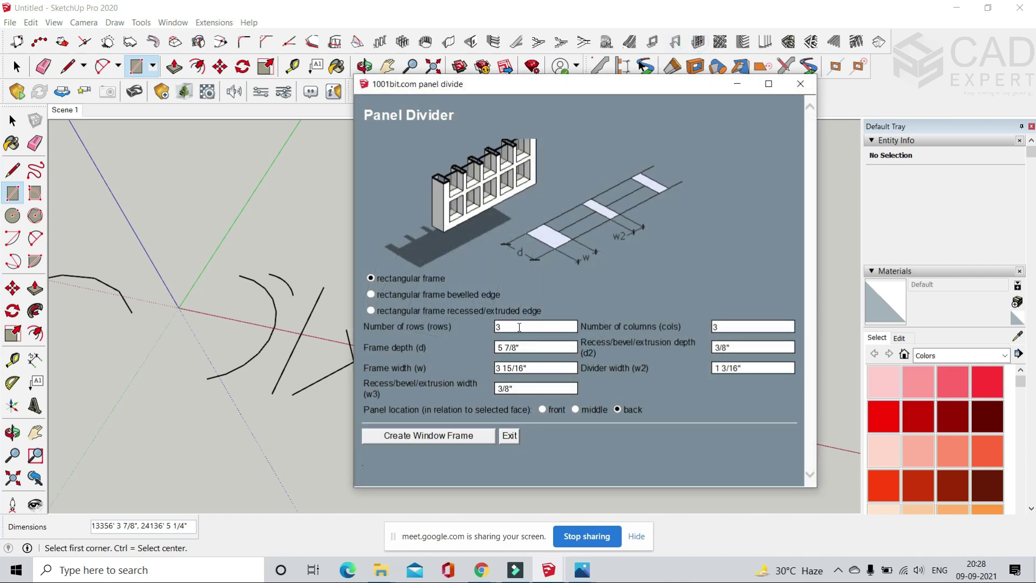
text(5)
double_click(728, 327)
text(3)
double_click(727, 328)
text(4)
click(423, 436)
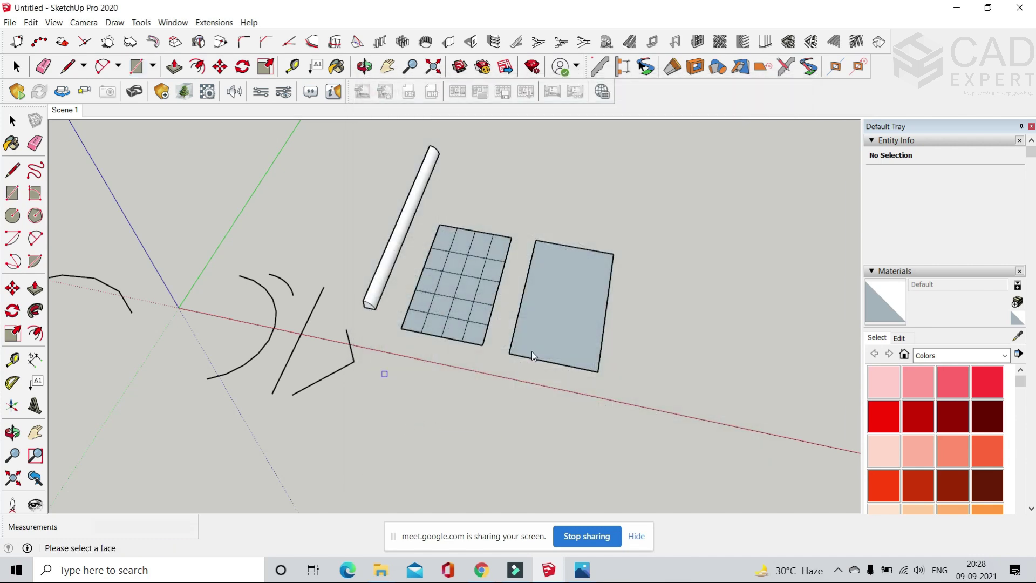
click(559, 348)
- Examine the automatically divided panel up close and compare it with the hand-drawn grid
scroll(583, 322, up, 5)
middle_drag(658, 370, 576, 354)
key(space)
scroll(578, 289, up, 8)
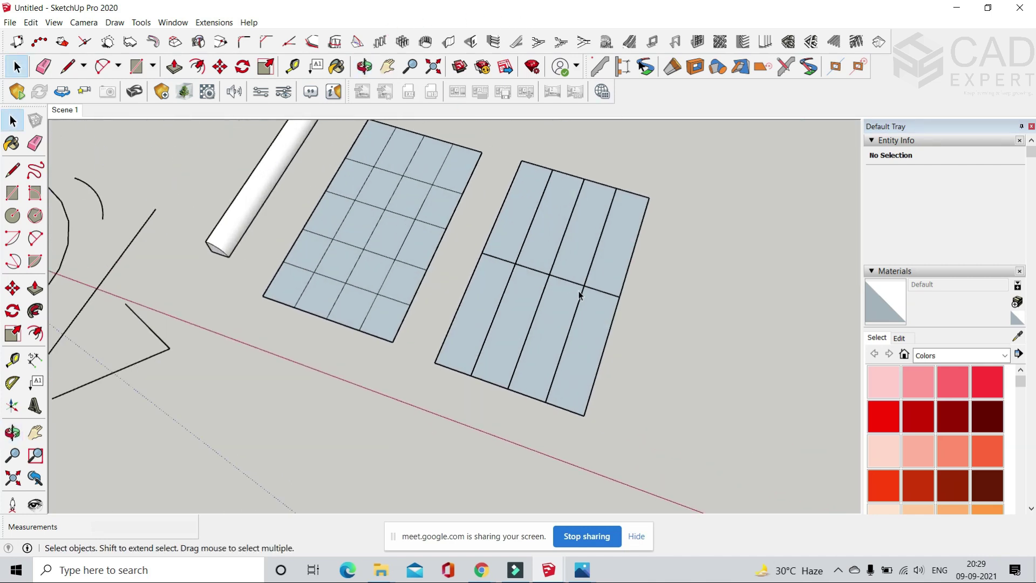
scroll(500, 285, down, 12)
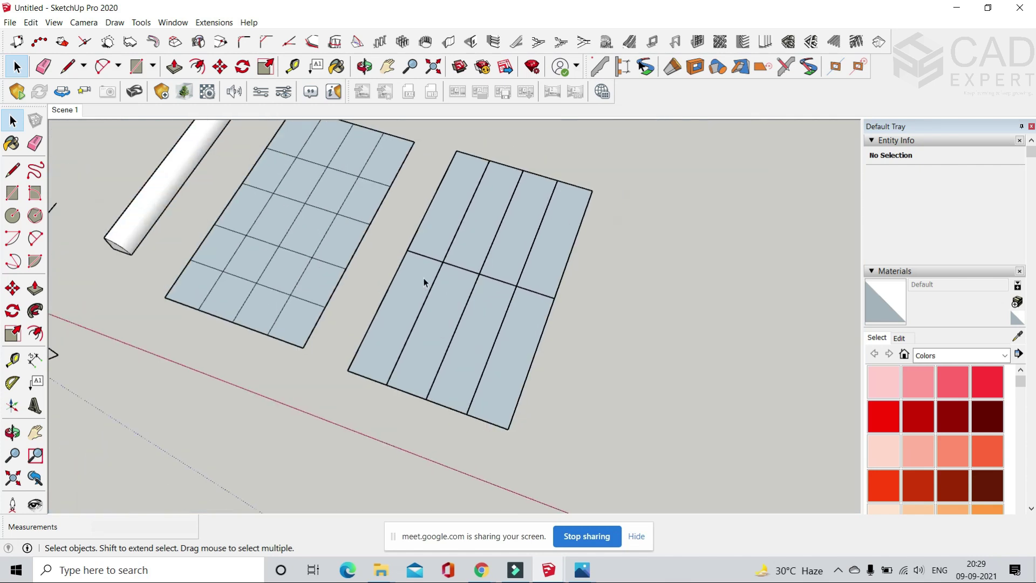
scroll(469, 226, up, 10)
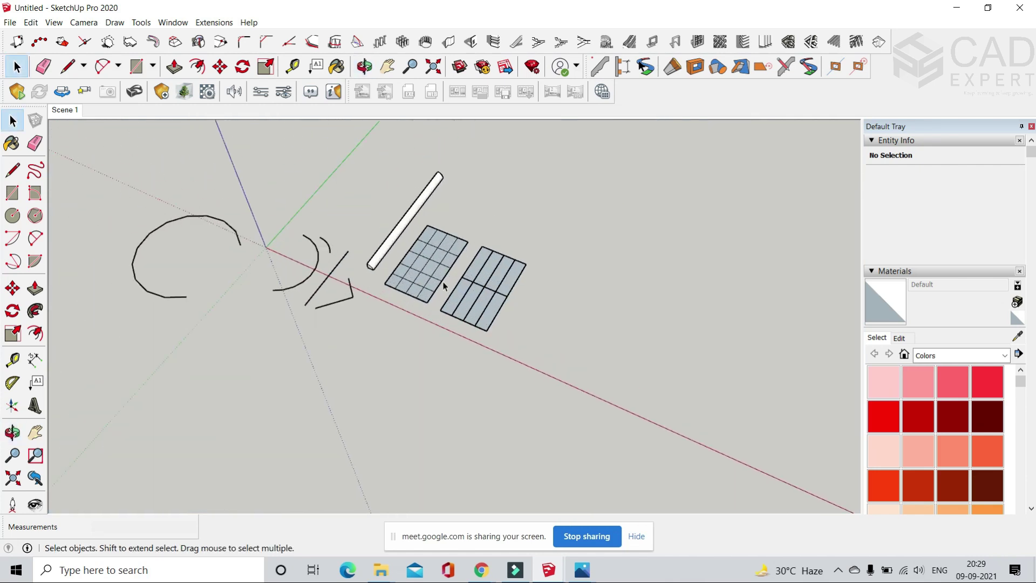
scroll(486, 291, up, 1)
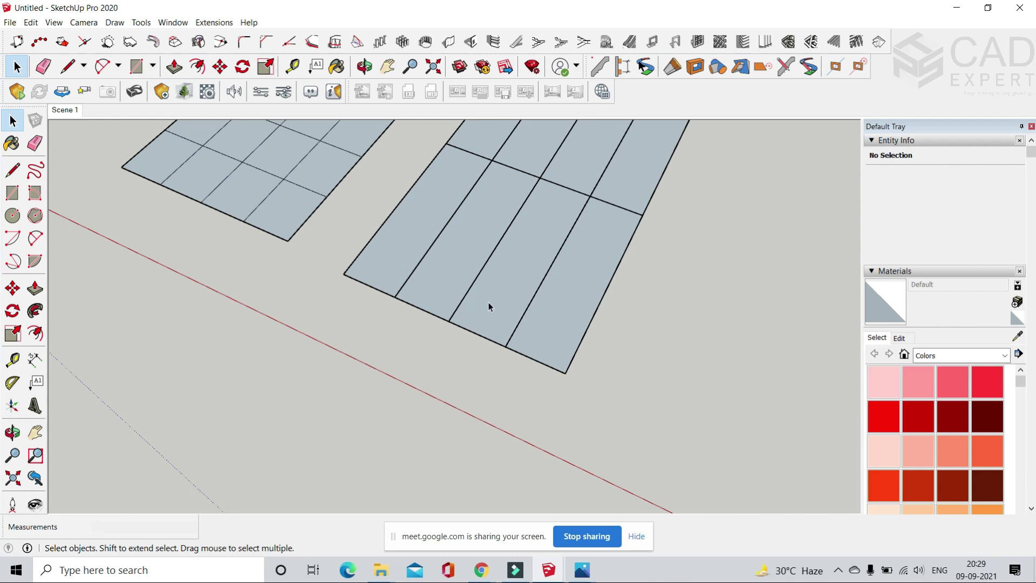
scroll(487, 309, down, 4)
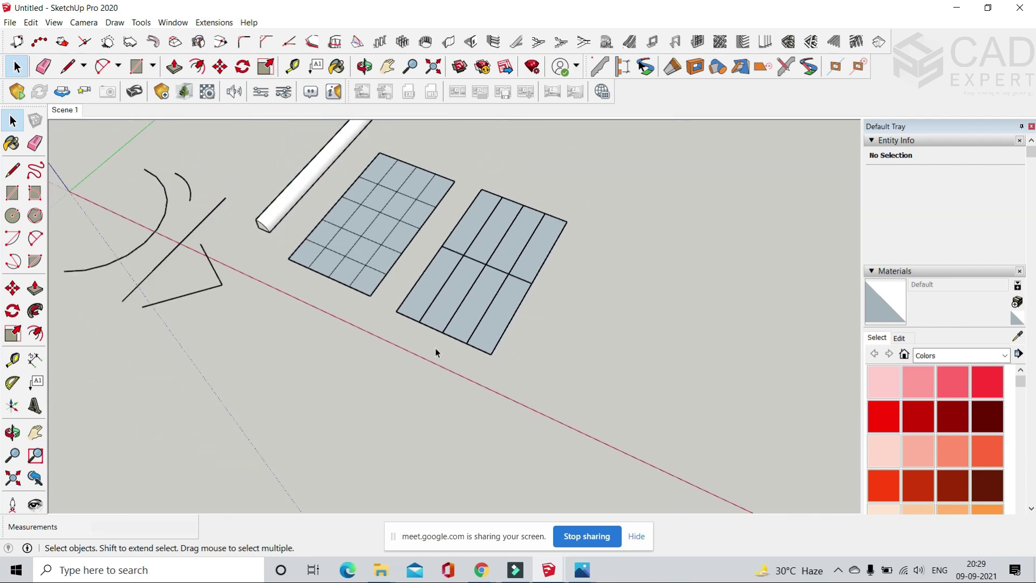
scroll(452, 406, down, 2)
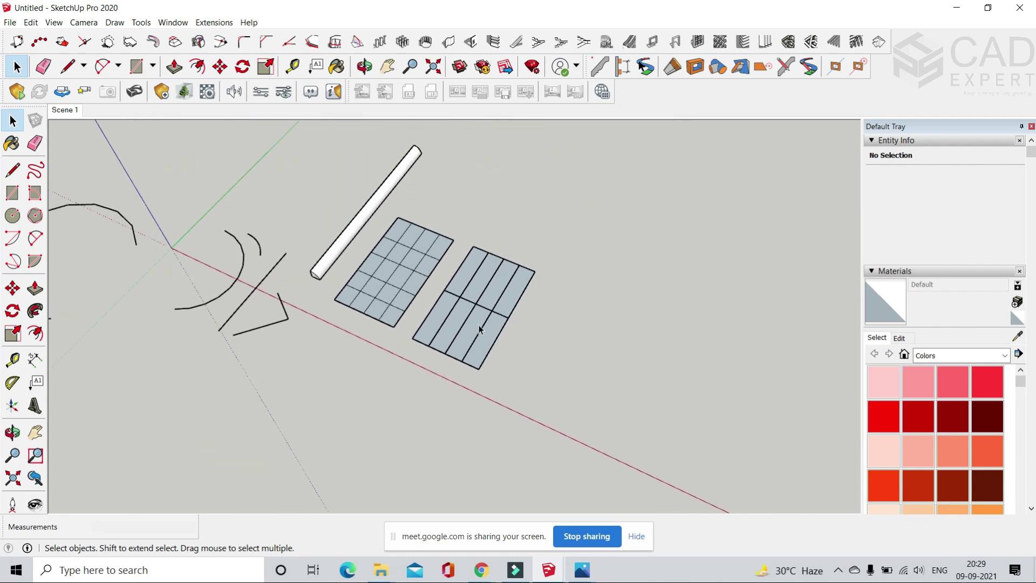
scroll(480, 325, up, 4)
scroll(472, 302, up, 1)
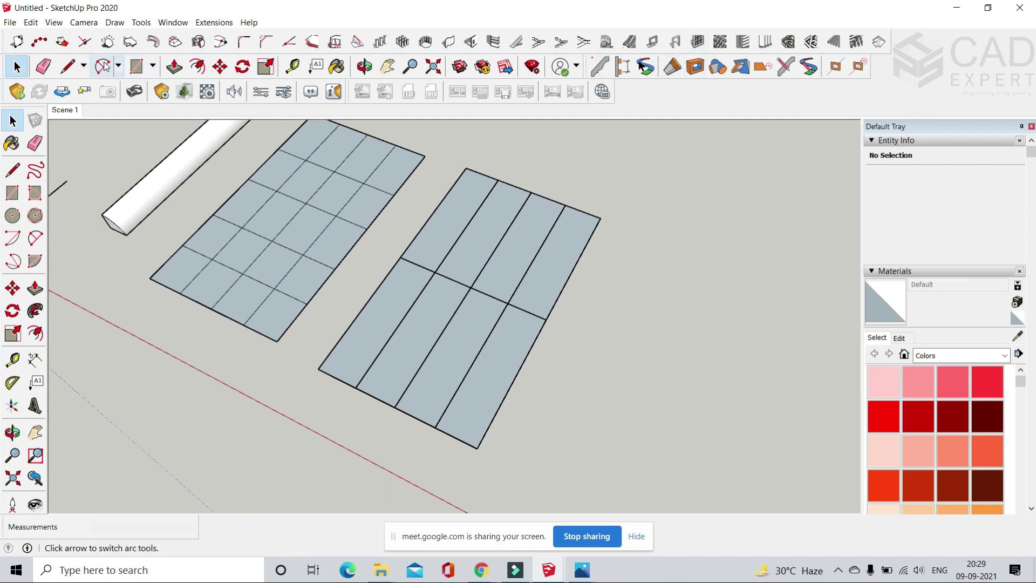
- Draw a third flat rectangle of about 17,600' by 24,200' beside the divided panel
click(136, 66)
scroll(186, 241, down, 1)
click(397, 393)
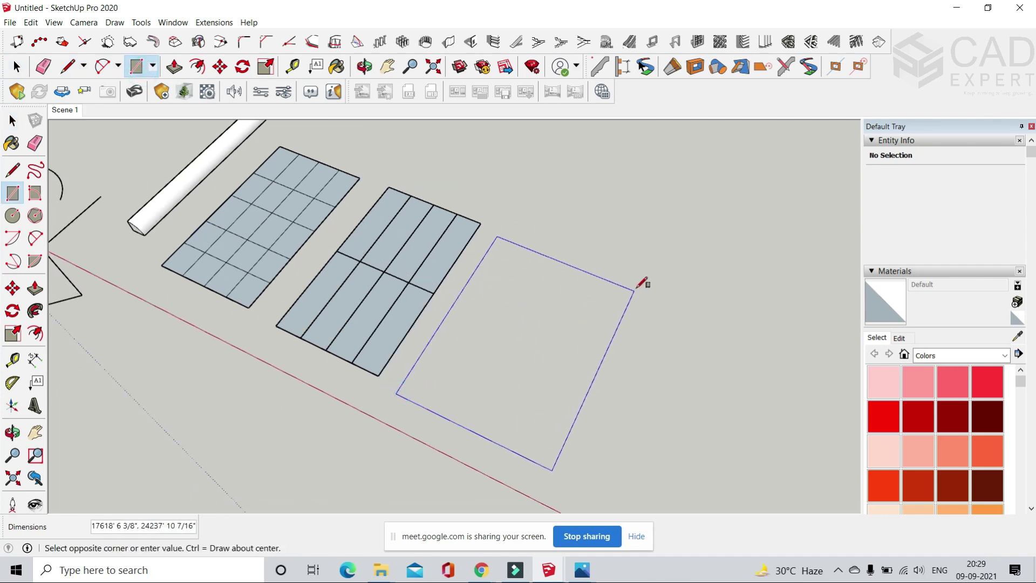
click(640, 285)
click(17, 66)
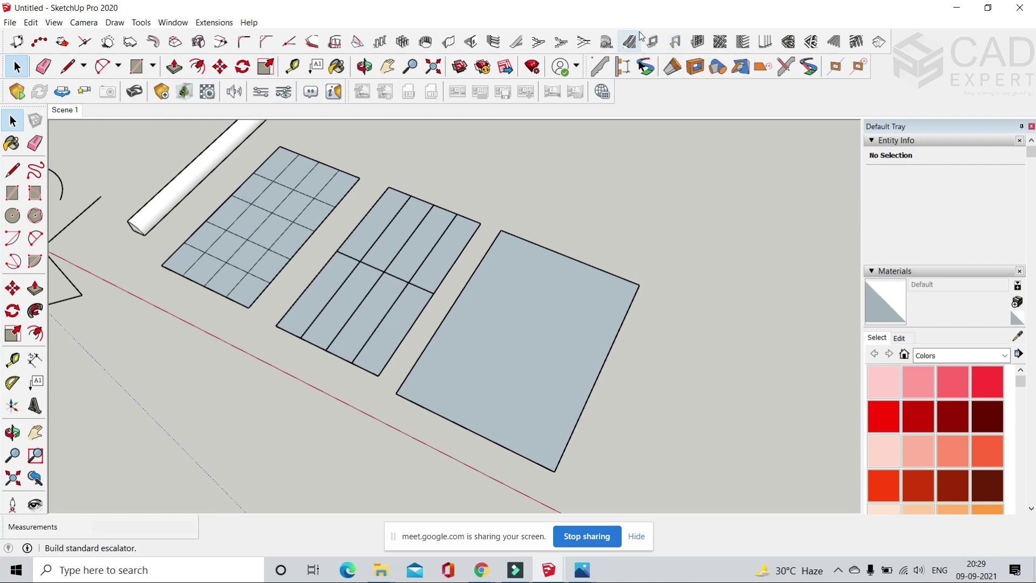
- Create a rectangular window frame on the third rectangle, keeping the 5 7/8" depth, 1 3/16" width and back location
click(653, 42)
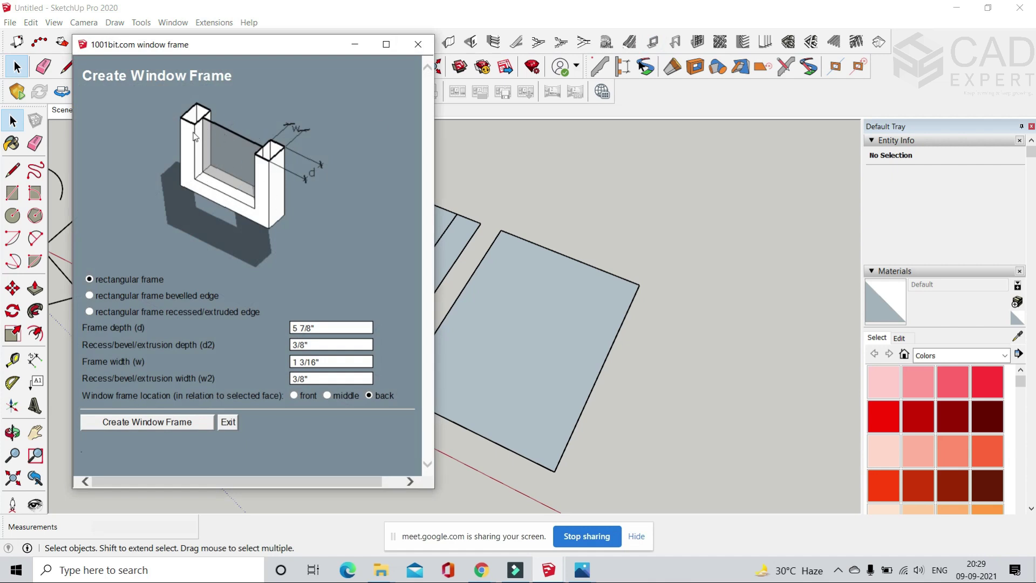
click(182, 423)
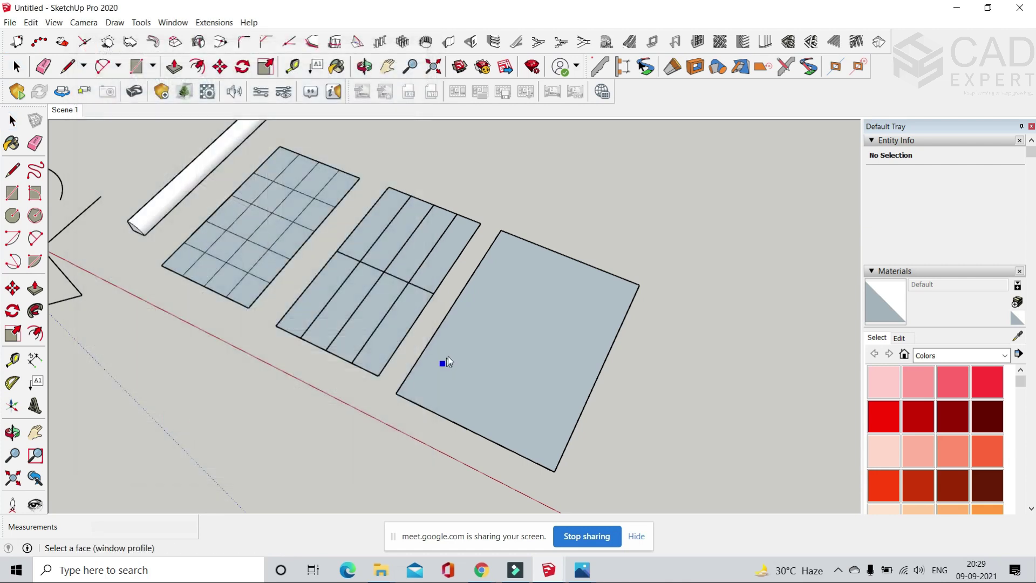
scroll(543, 404, up, 3)
click(571, 428)
click(20, 62)
click(735, 186)
scroll(342, 257, down, 3)
scroll(378, 264, down, 2)
scroll(454, 318, up, 1)
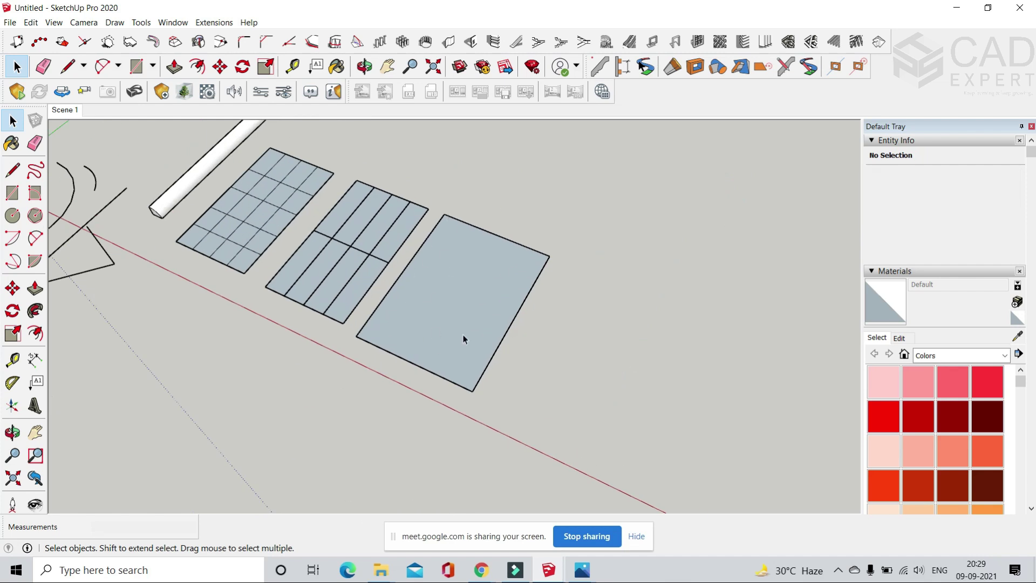
- Examine the window frame group on the third rectangle and the geometry inside it
double_click(463, 334)
click(562, 358)
click(490, 323)
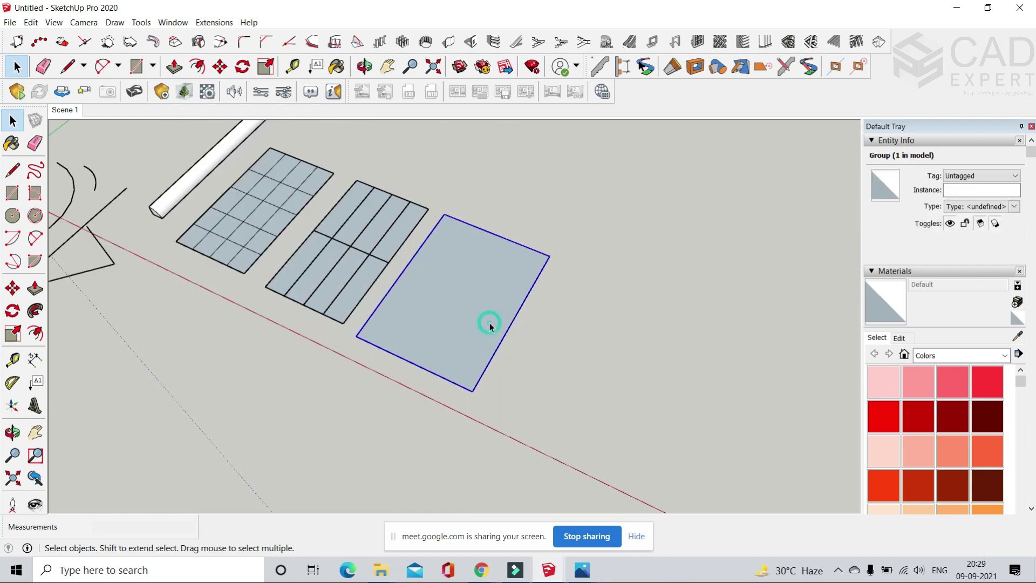
right_click(490, 323)
click(535, 416)
drag(580, 343, 591, 388)
scroll(479, 336, up, 2)
double_click(479, 335)
click(479, 336)
click(600, 362)
- Delete all the geometry in the model
scroll(478, 335, down, 4)
scroll(555, 431, down, 2)
drag(571, 443, 67, 165)
key(Delete)
- Draw a vertical rectangle from the origin, standing in the plane of the green and blue axes
mouse_move(346, 280)
middle_down()
mouse_move(333, 301)
mouse_move(357, 291)
middle_up()
key(r)
click(297, 328)
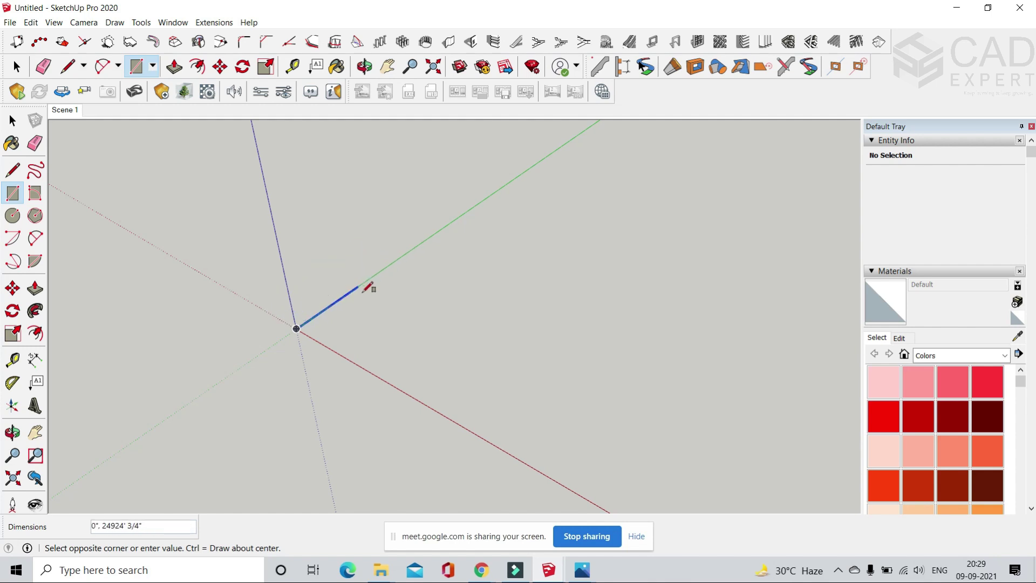
middle_drag(381, 196, 354, 321)
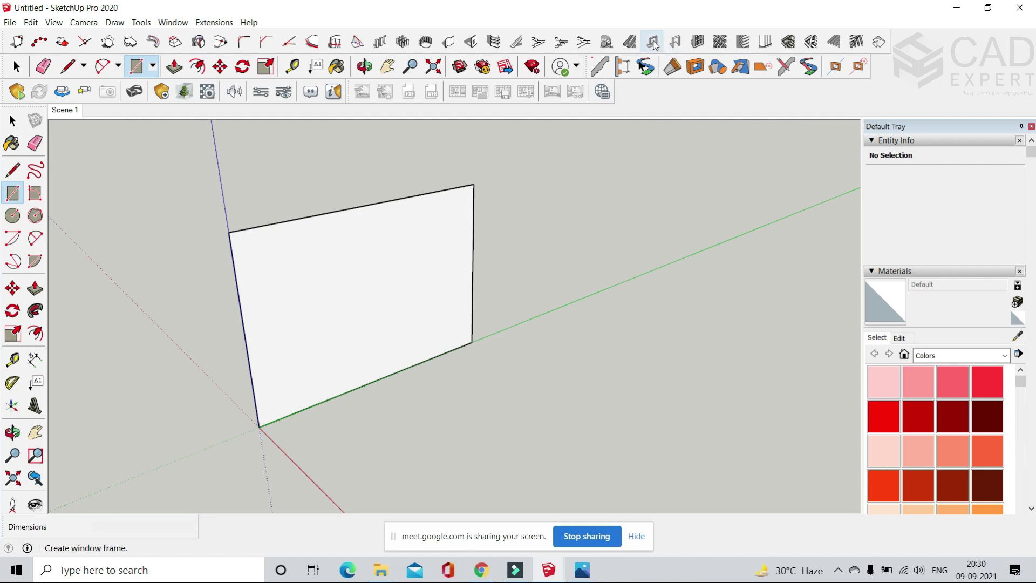
- Create a rectangular window frame on the vertical rectangle's face and inspect it from several angles
click(653, 44)
click(210, 422)
click(290, 279)
middle_drag(290, 279, 652, 243)
click(652, 243)
middle_drag(691, 333, 452, 370)
click(610, 267)
scroll(461, 326, up, 2)
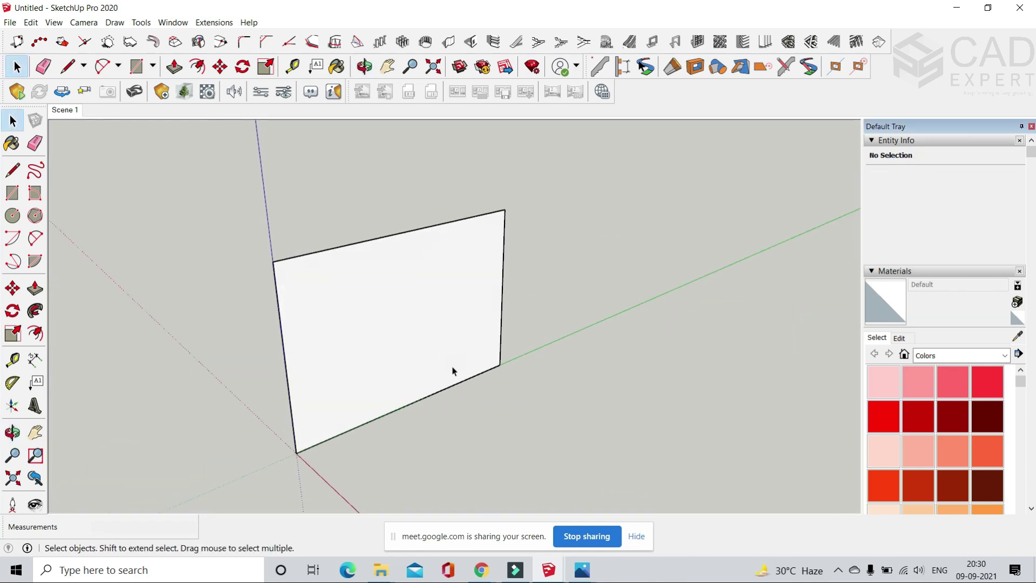
- Close the untitled rectangle model without saving and relaunch SketchUp 2020 from the desktop
click(1018, 9)
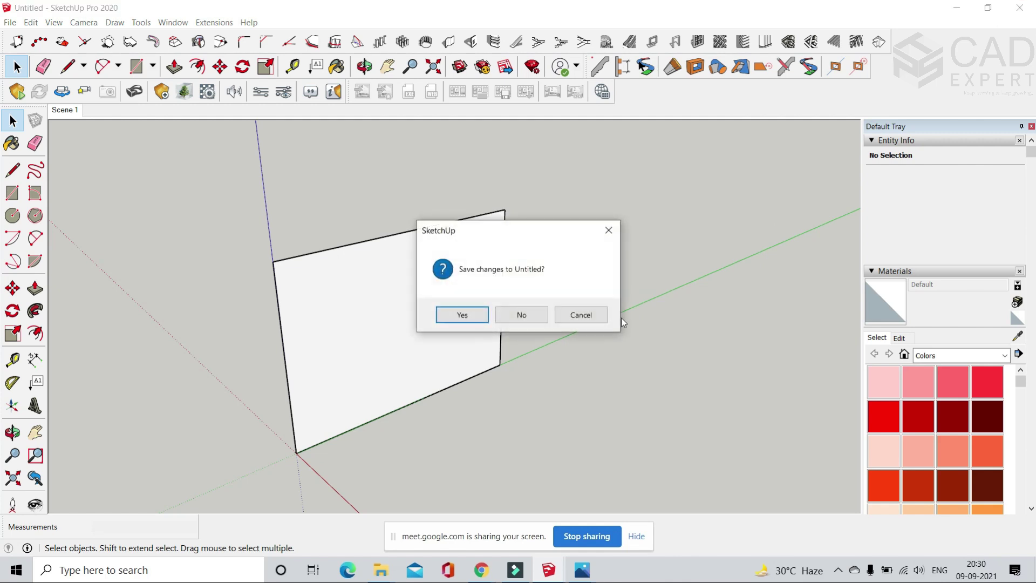
click(523, 316)
click(958, 10)
click(958, 9)
right_click(580, 154)
right_click(481, 191)
click(385, 237)
click(76, 29)
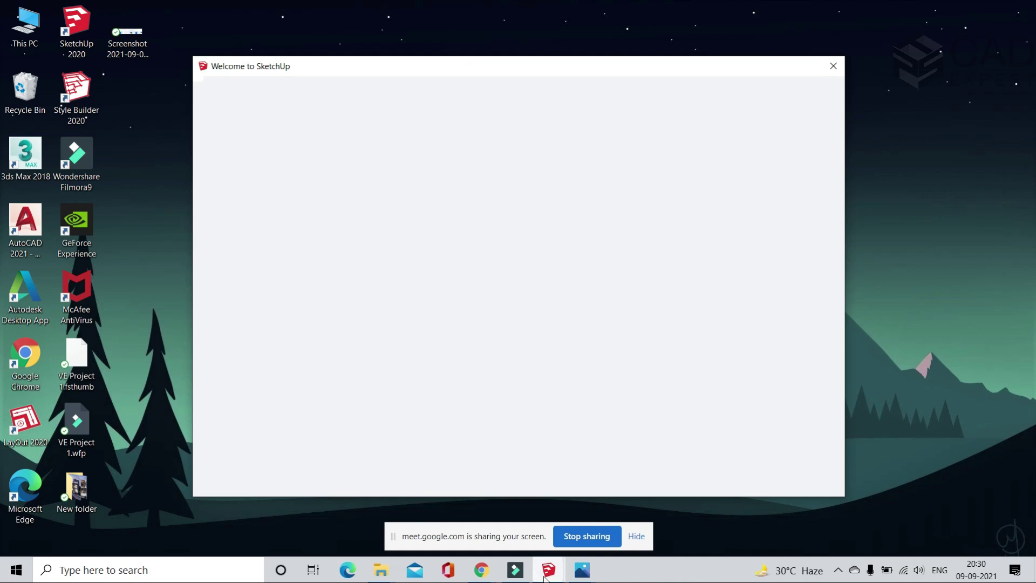
- Switch to the building model and examine the wooden window frame with its divided glass panes
mouse_move(549, 570)
click(478, 501)
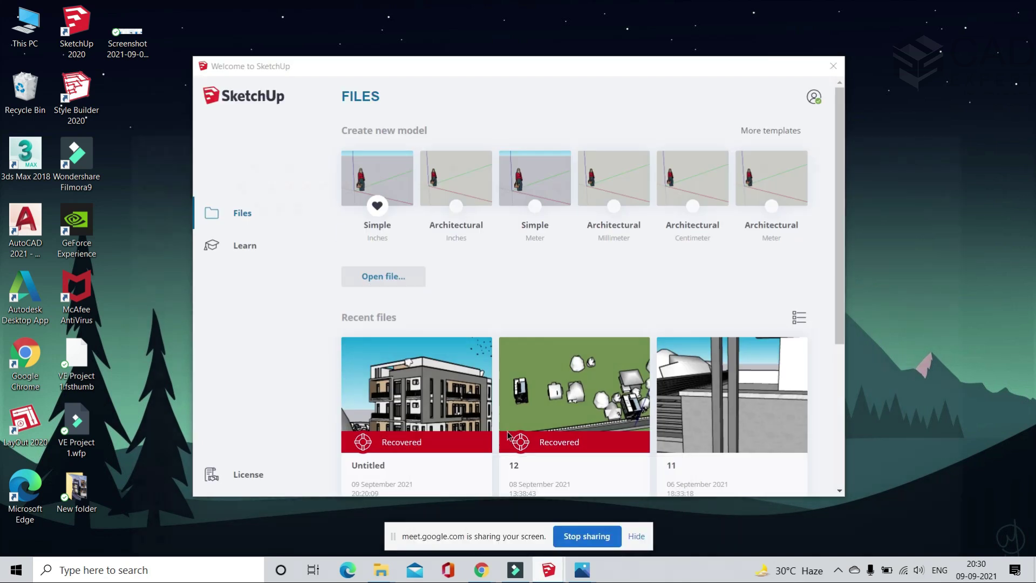
mouse_move(584, 315)
middle_down()
mouse_move(361, 475)
mouse_move(474, 449)
mouse_move(421, 475)
mouse_move(351, 389)
mouse_move(224, 286)
mouse_move(439, 322)
middle_up()
scroll(508, 262, up, 6)
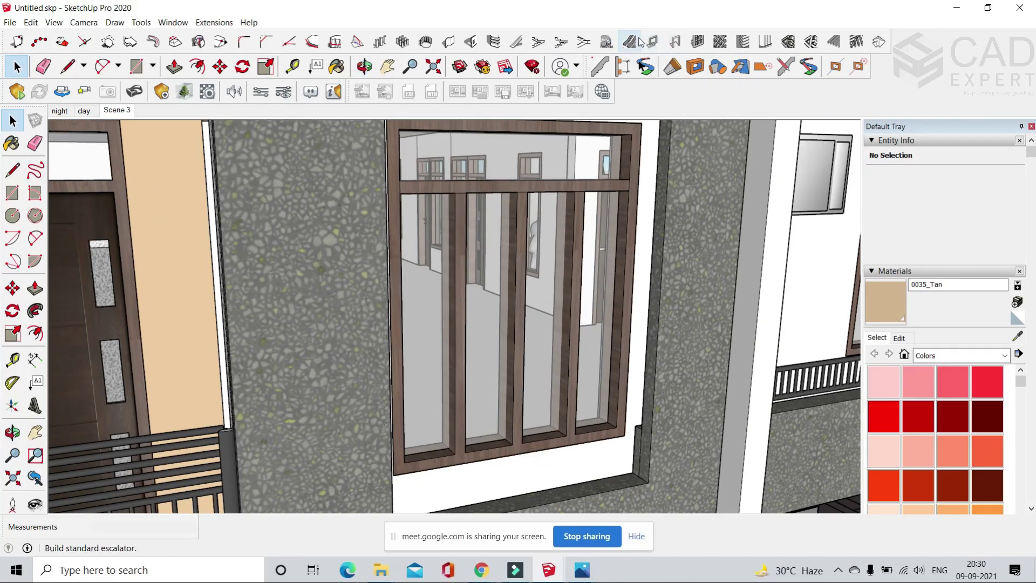
scroll(521, 286, down, 2)
scroll(521, 286, down, 5)
- Examine the building's balcony railings and facade, and try to start an extension tool in that model
middle_drag(388, 276, 464, 278)
scroll(382, 236, up, 6)
scroll(421, 216, down, 2)
middle_drag(486, 242, 510, 295)
scroll(511, 296, down, 4)
scroll(510, 296, up, 5)
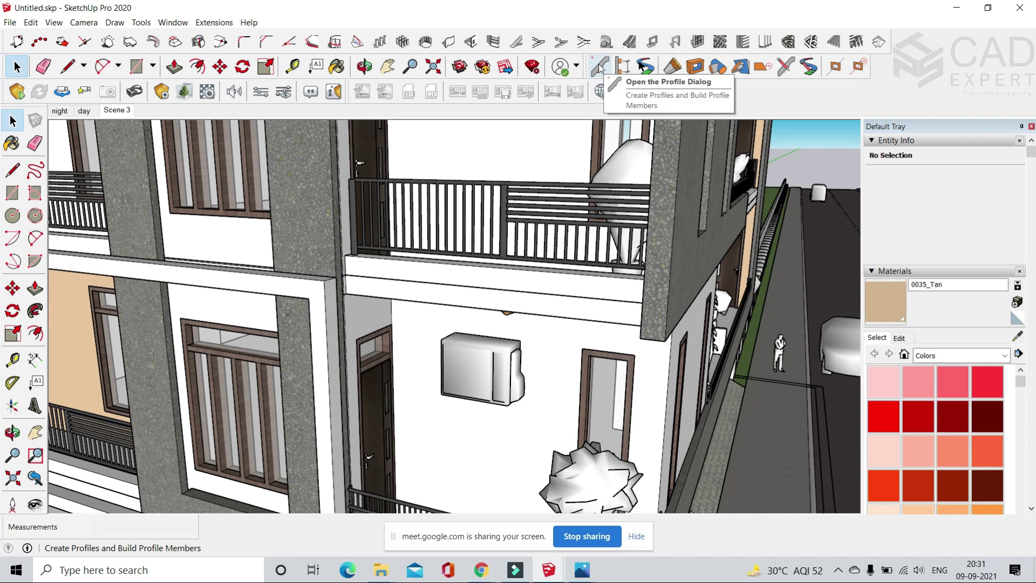
click(674, 69)
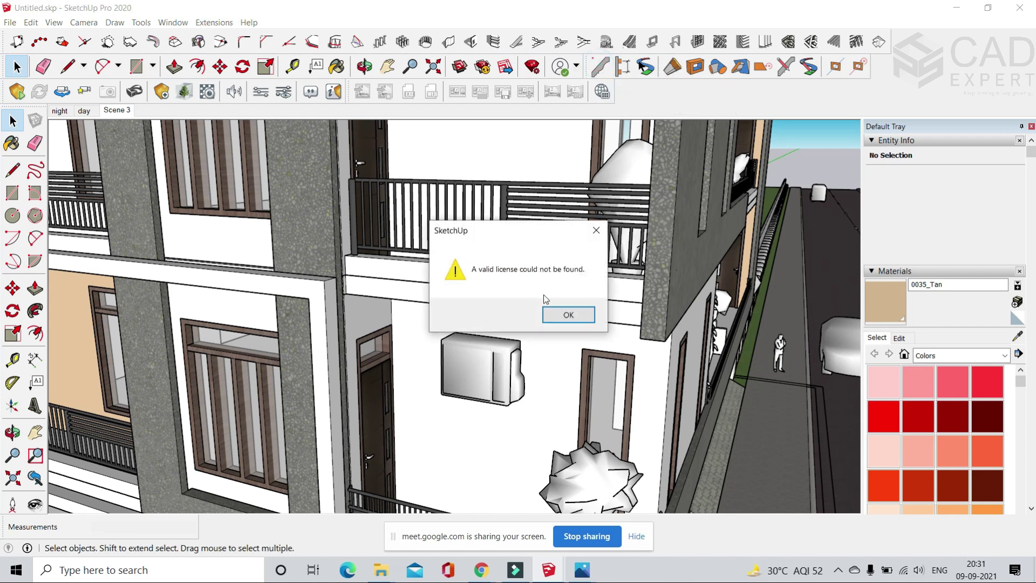
click(586, 316)
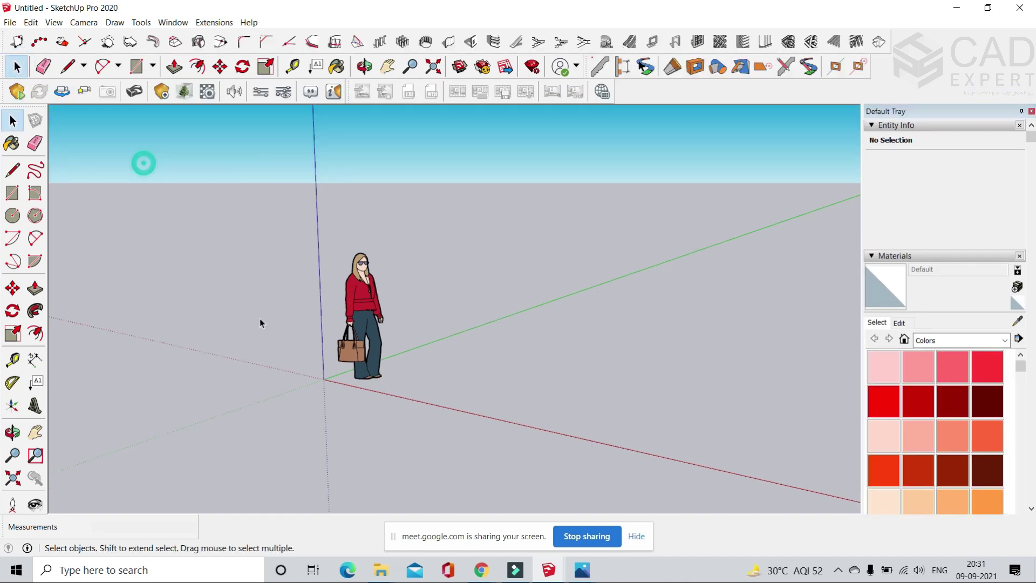
- Delete the default human figure from the new untitled model
middle_drag(262, 324, 266, 257)
drag(266, 257, 389, 377)
key(Delete)
- Draw a vertical rectangle starting at the origin, standing in the plane of the green and blue axes
middle_drag(422, 315, 332, 269)
click(136, 66)
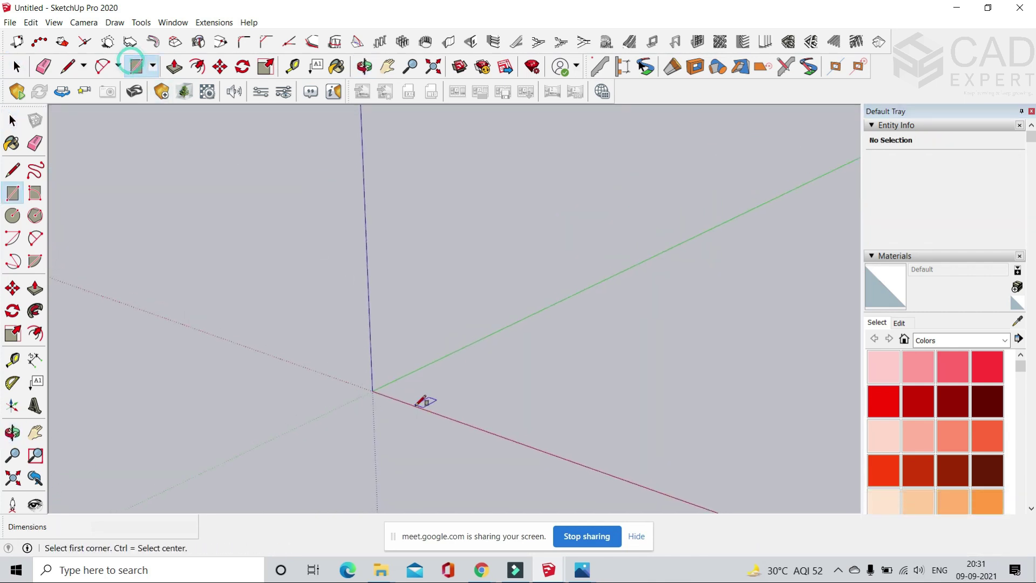
click(373, 390)
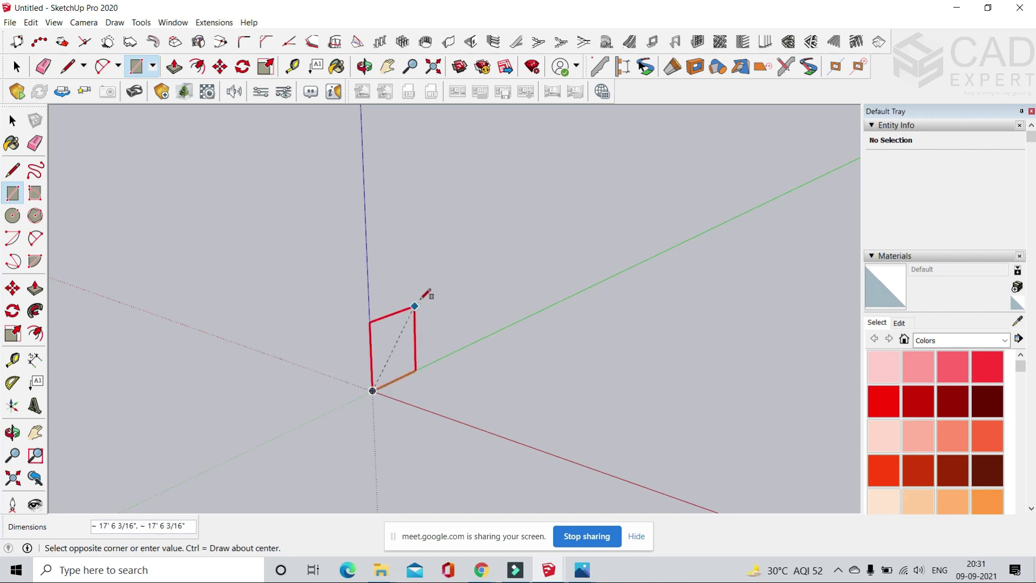
click(463, 255)
key(space)
drag(190, 185, 241, 229)
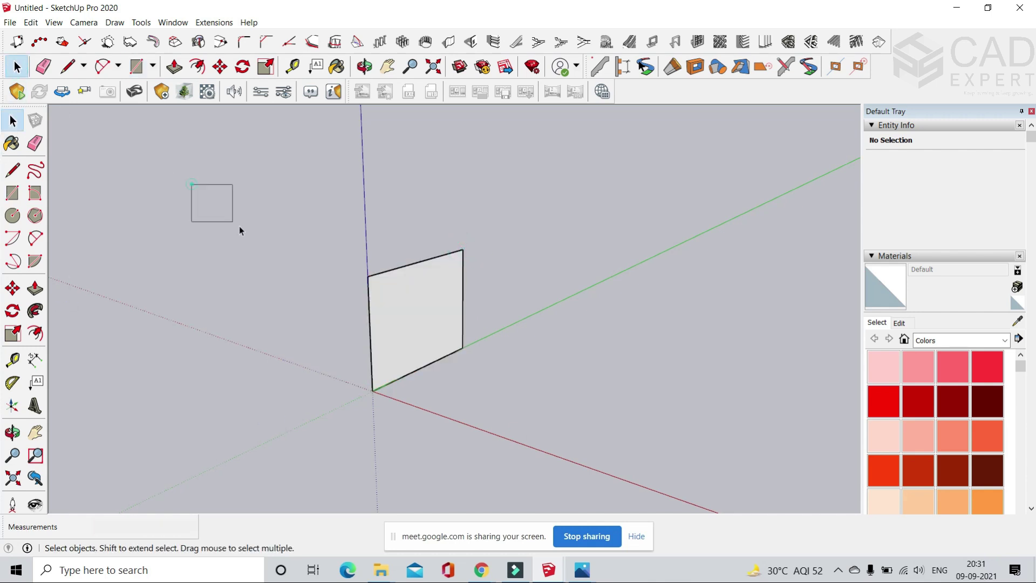
middle_drag(370, 275, 397, 378)
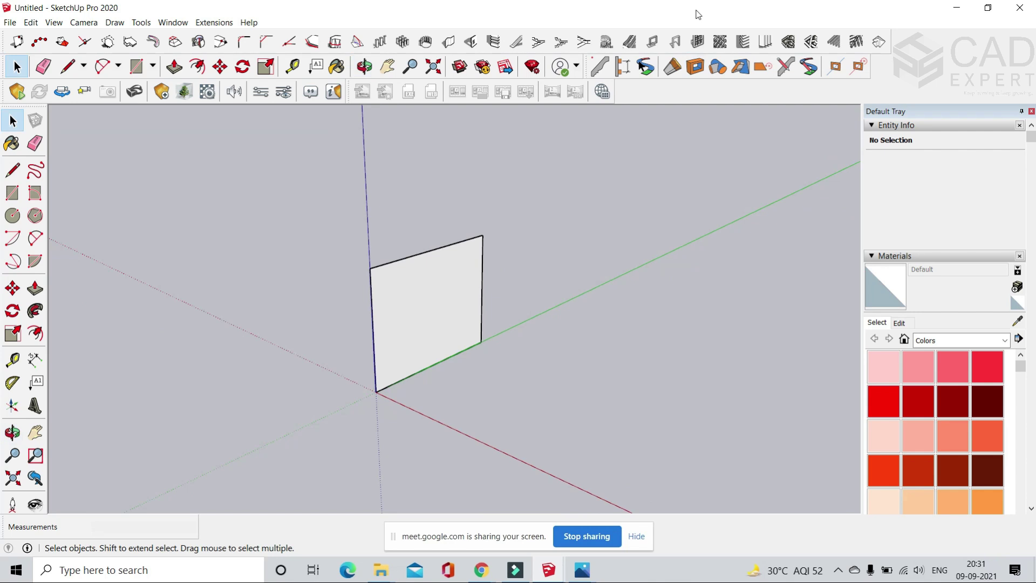
- Divide the vertical rectangle with Panel Divider as a rectangular frame with 3 rows and 3 columns, panel location set to front
click(697, 42)
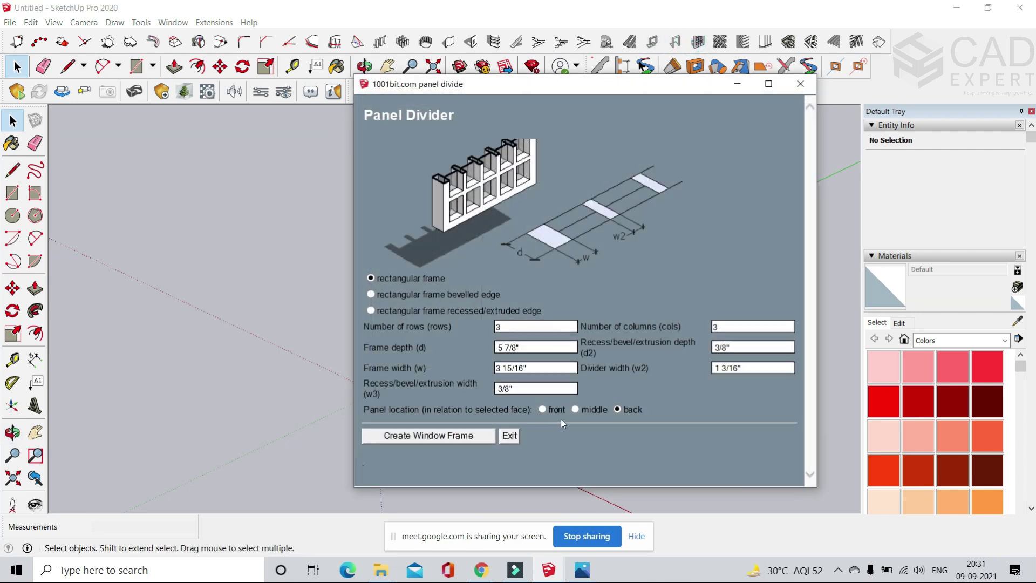
click(543, 410)
click(456, 436)
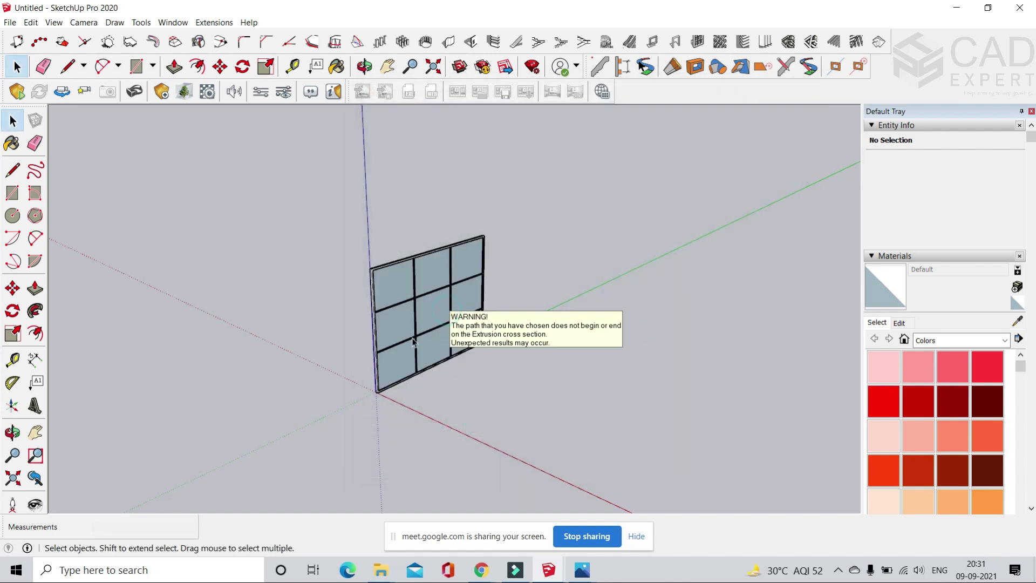
scroll(403, 345, up, 5)
scroll(405, 343, down, 3)
scroll(399, 298, up, 2)
scroll(420, 337, down, 3)
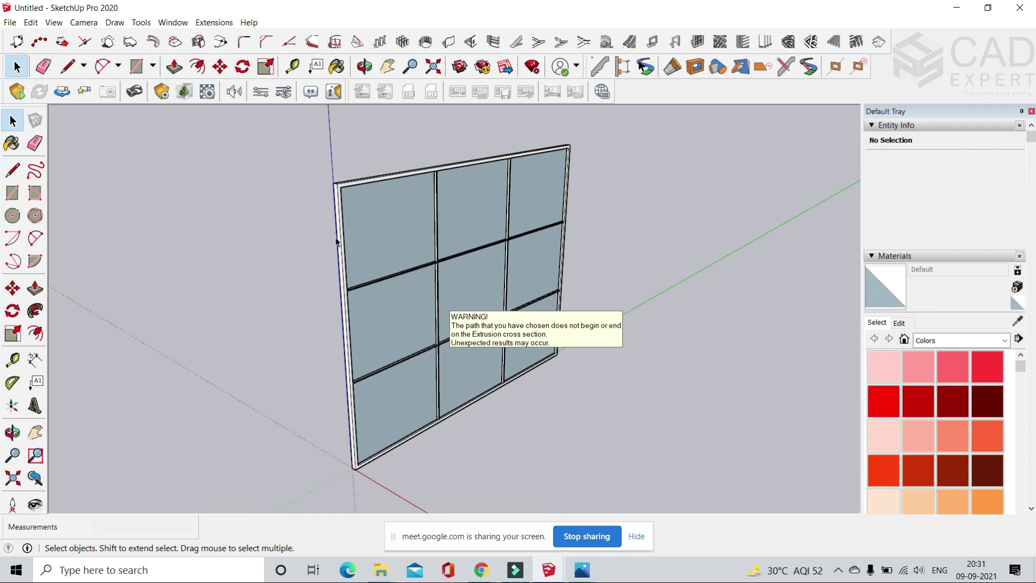
scroll(380, 391, up, 4)
scroll(361, 351, down, 3)
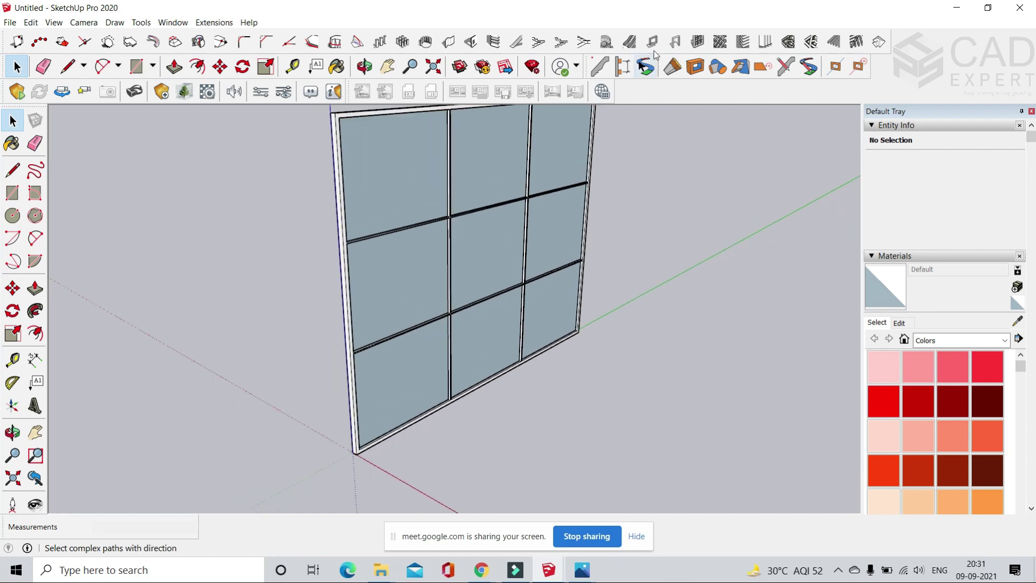
scroll(379, 408, up, 3)
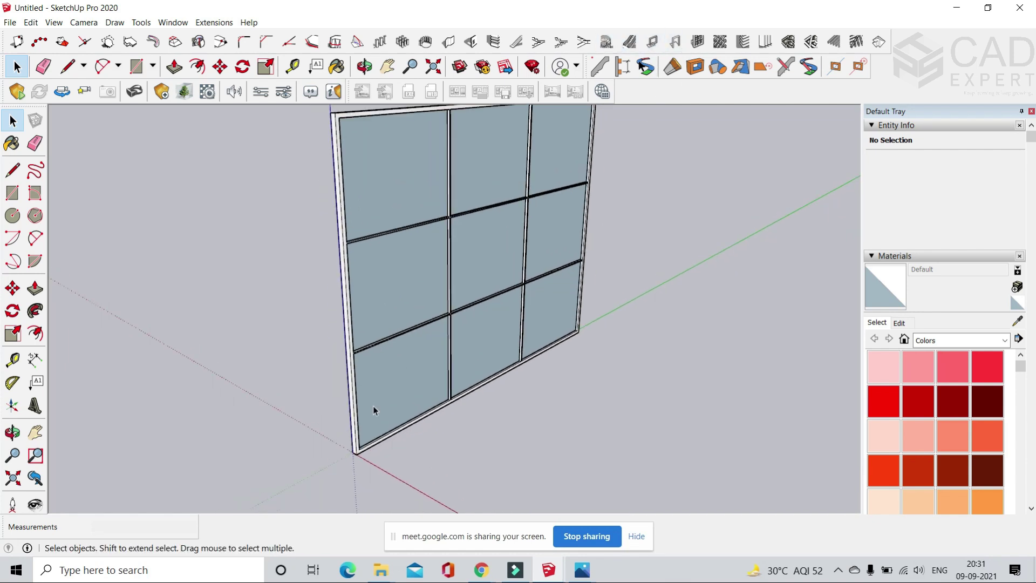
scroll(374, 406, down, 2)
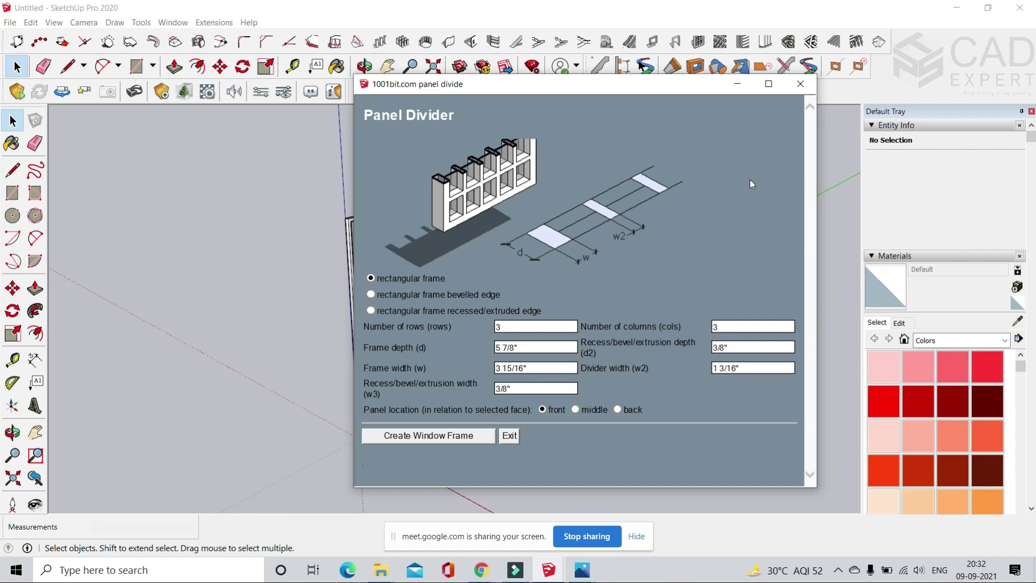
click(800, 84)
- Inspect the outer frame, dividers and panes of the divided panel up close and from different angles
scroll(407, 278, up, 5)
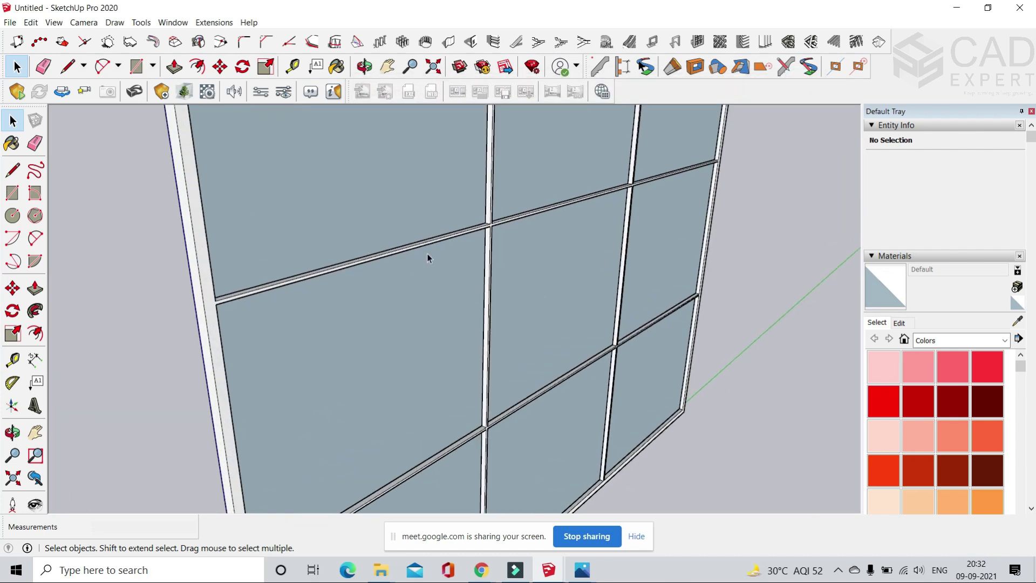
scroll(490, 236, up, 3)
scroll(510, 183, down, 2)
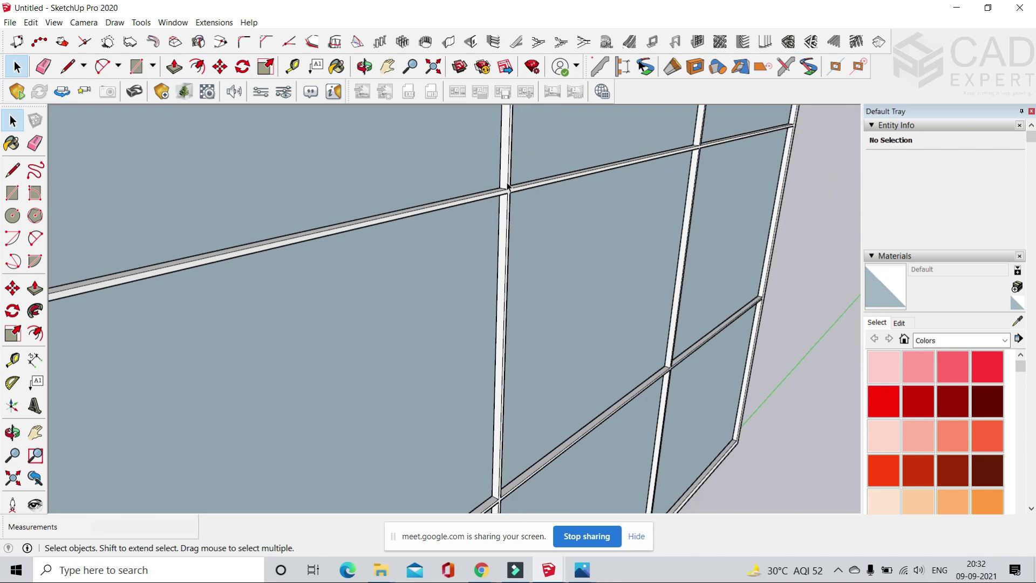
scroll(532, 216, down, 4)
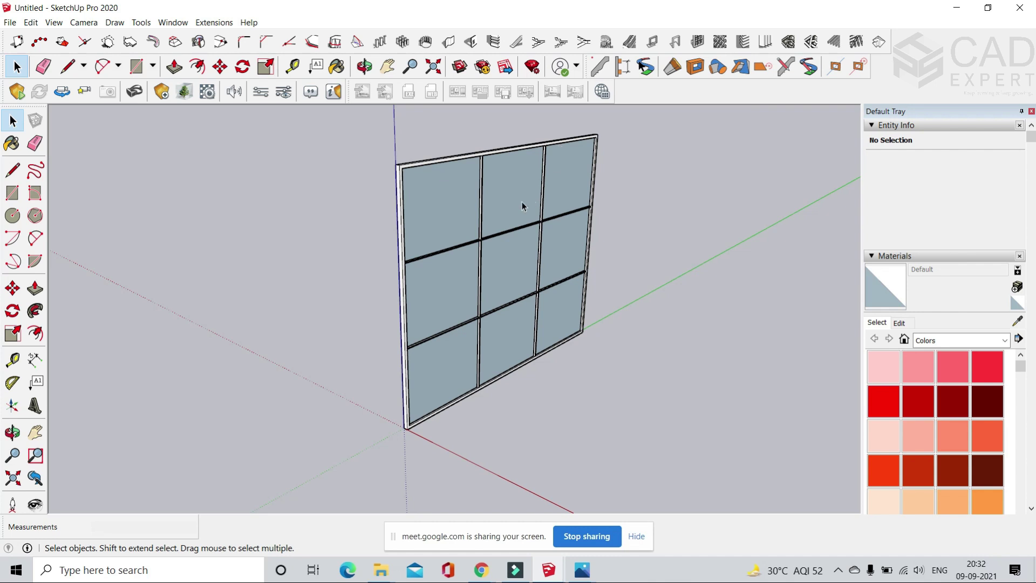
scroll(483, 302, down, 3)
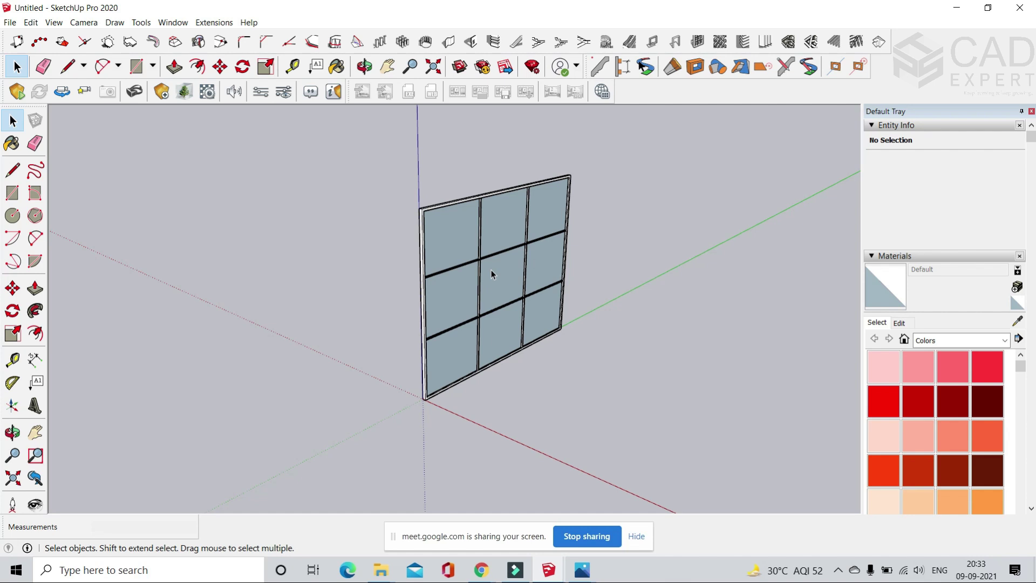
click(643, 188)
middle_drag(542, 309, 535, 264)
scroll(557, 319, down, 2)
scroll(490, 281, up, 5)
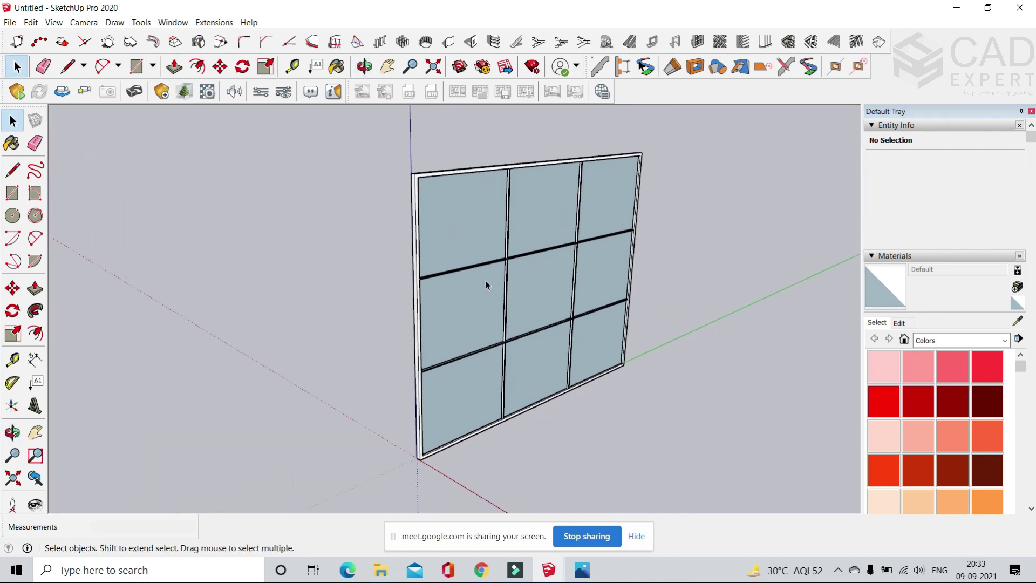
- Switch to Photos, view the exterior rendering of the multi-storey building, and close it
mouse_move(583, 570)
click(641, 493)
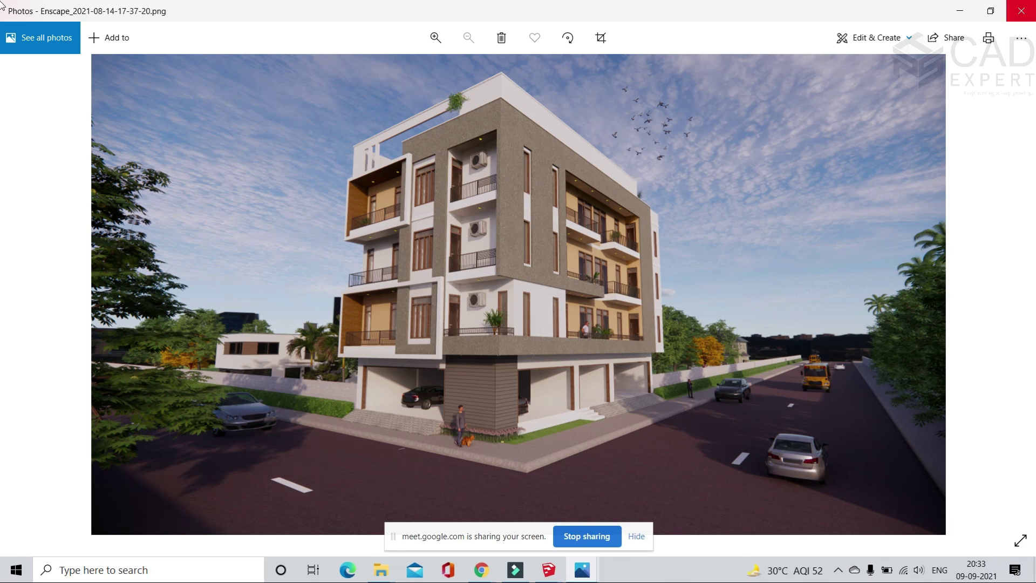
click(1020, 10)
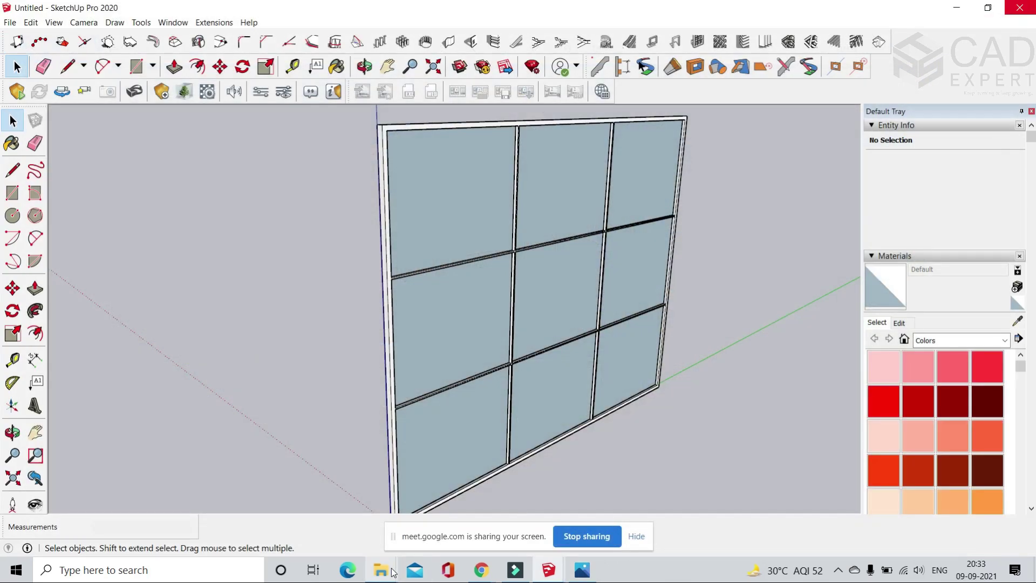
- Open the interior rendering 6.png from New folder in File Explorer and examine the room's decorative wall panels
mouse_move(381, 570)
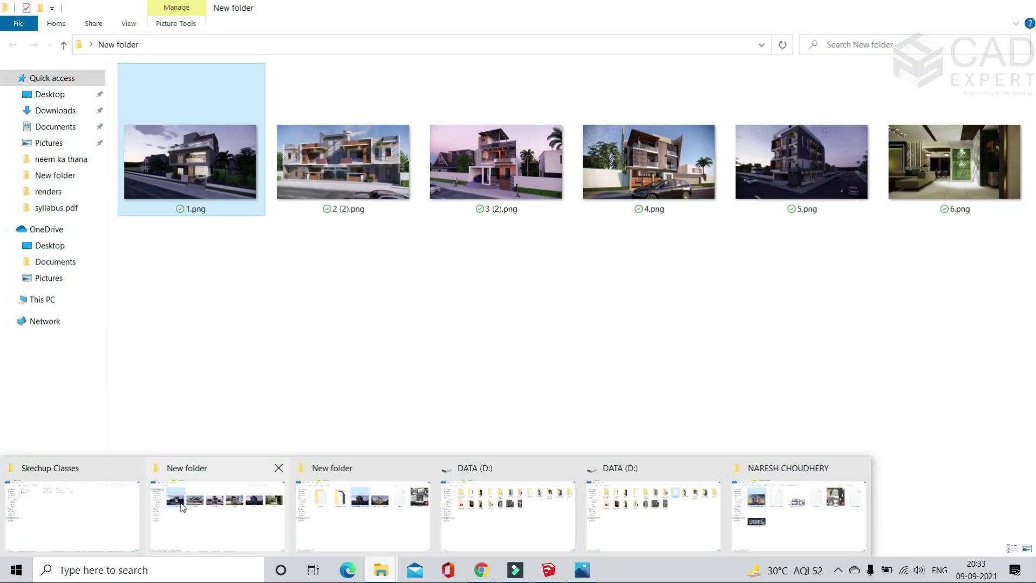
click(186, 507)
double_click(983, 172)
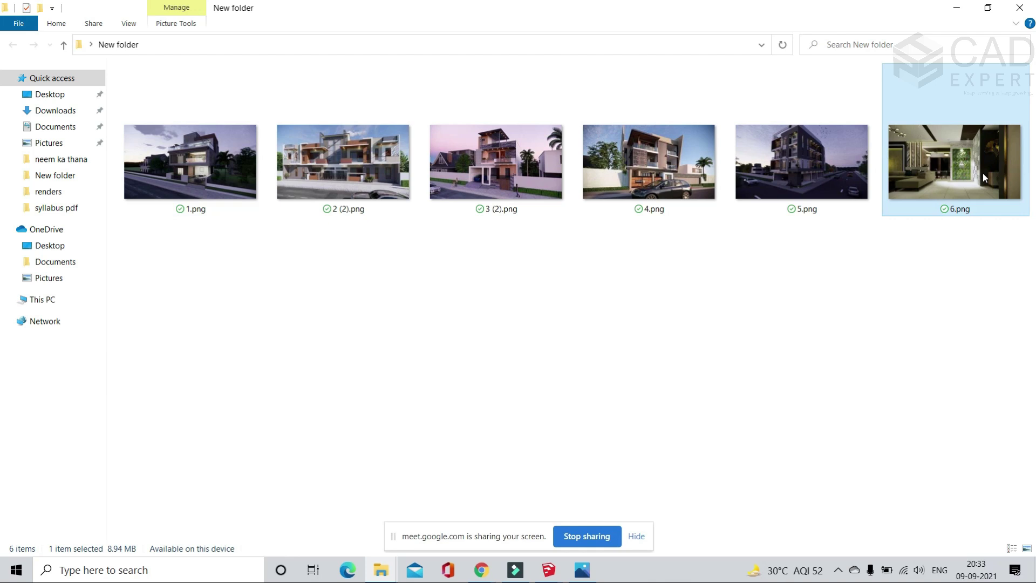
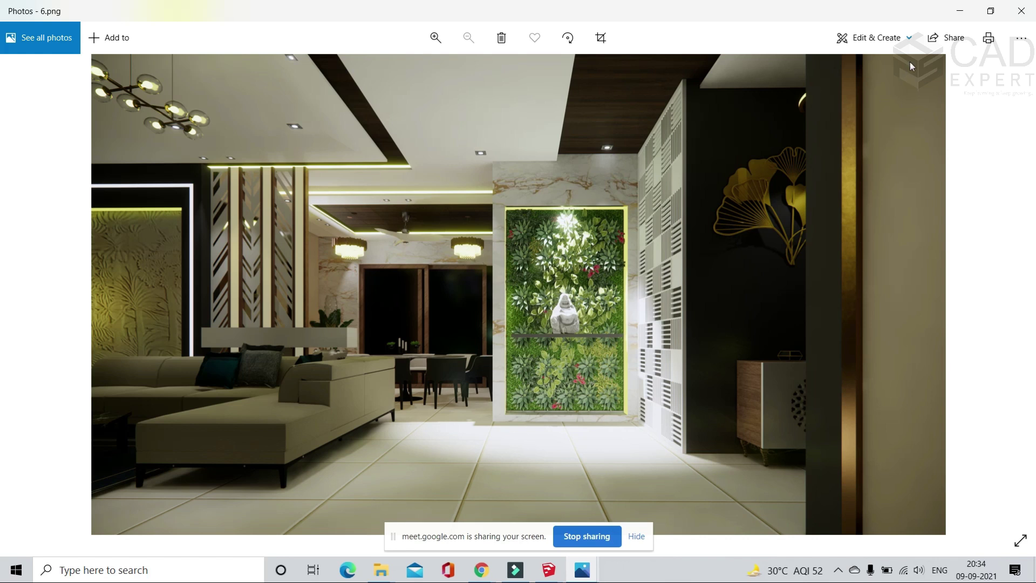
click(957, 20)
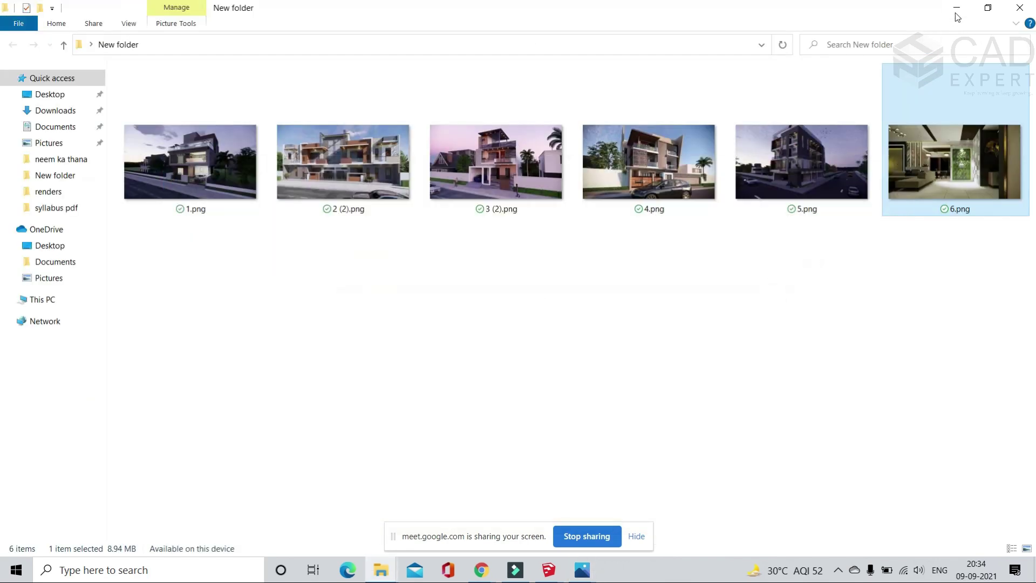
click(956, 12)
- Delete the whole divided window panel from the SketchUp model
scroll(502, 324, down, 3)
mouse_move(354, 267)
middle_down()
mouse_move(377, 278)
mouse_move(398, 270)
middle_up()
drag(342, 167, 571, 420)
key(Delete)
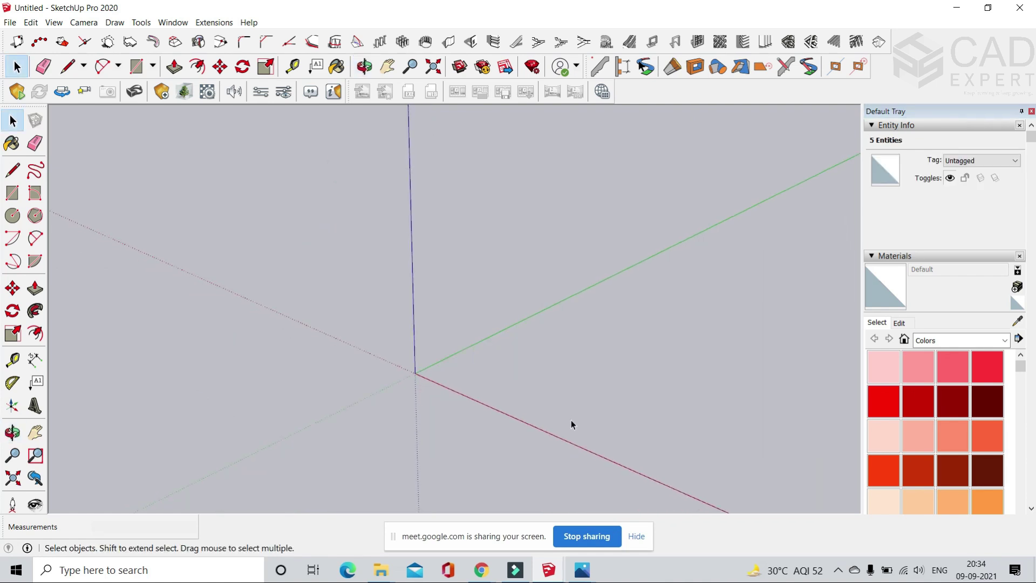
middle_drag(545, 357, 518, 357)
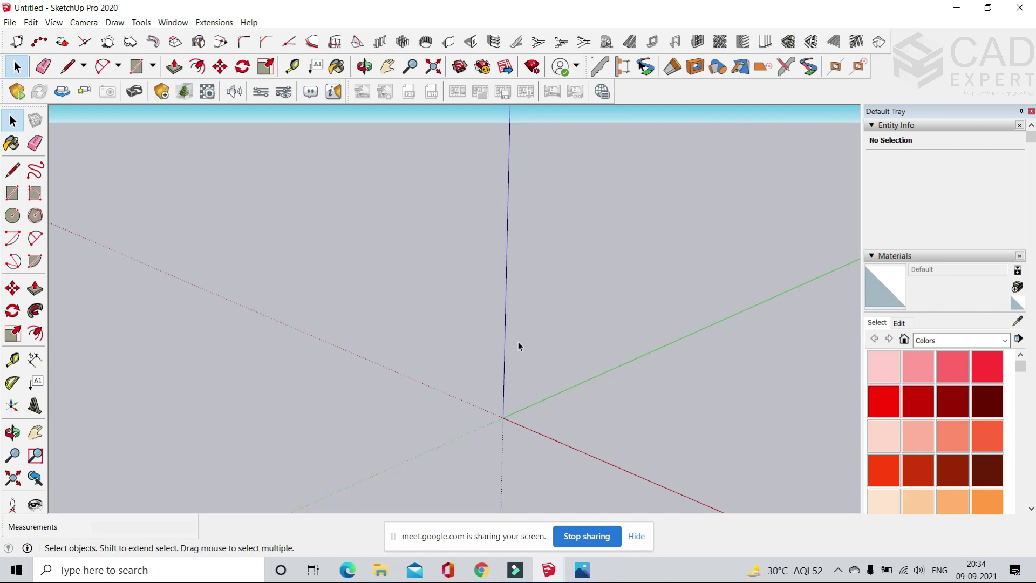
middle_drag(324, 366, 430, 412)
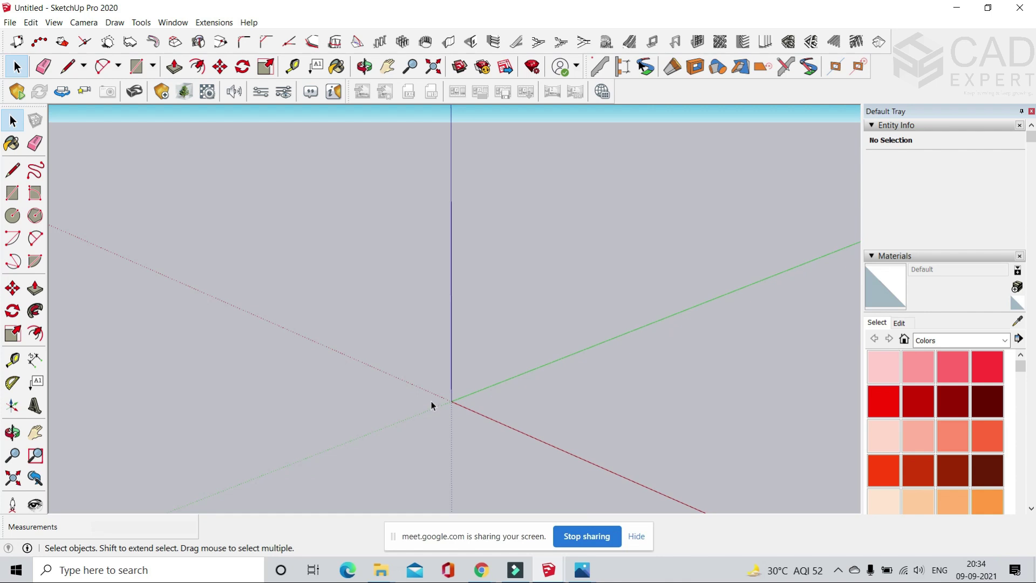
middle_drag(430, 403, 442, 337)
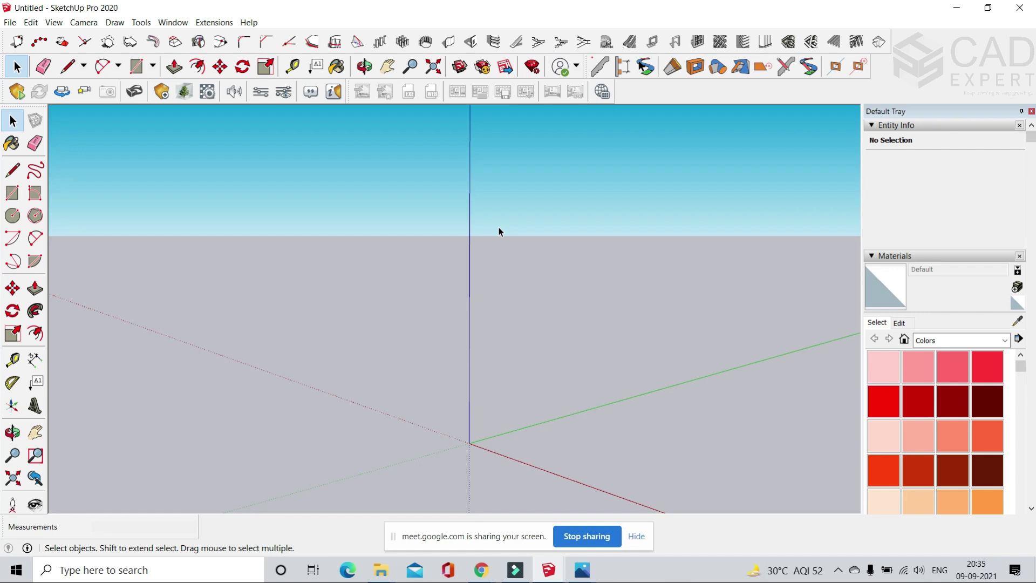
- Switch to Chrome and search Google for "wood" in a new tab
click(482, 570)
click(485, 506)
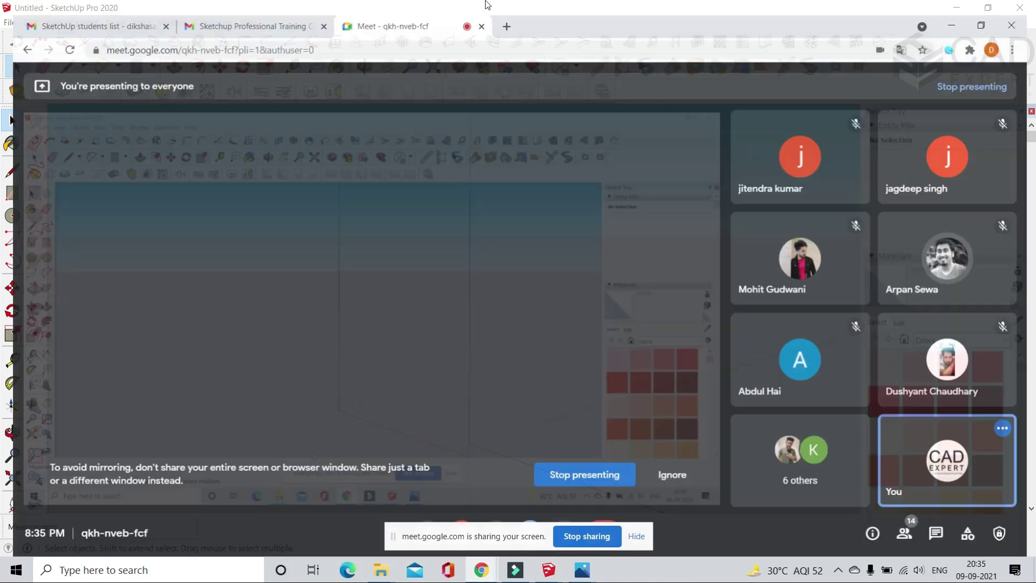
click(505, 11)
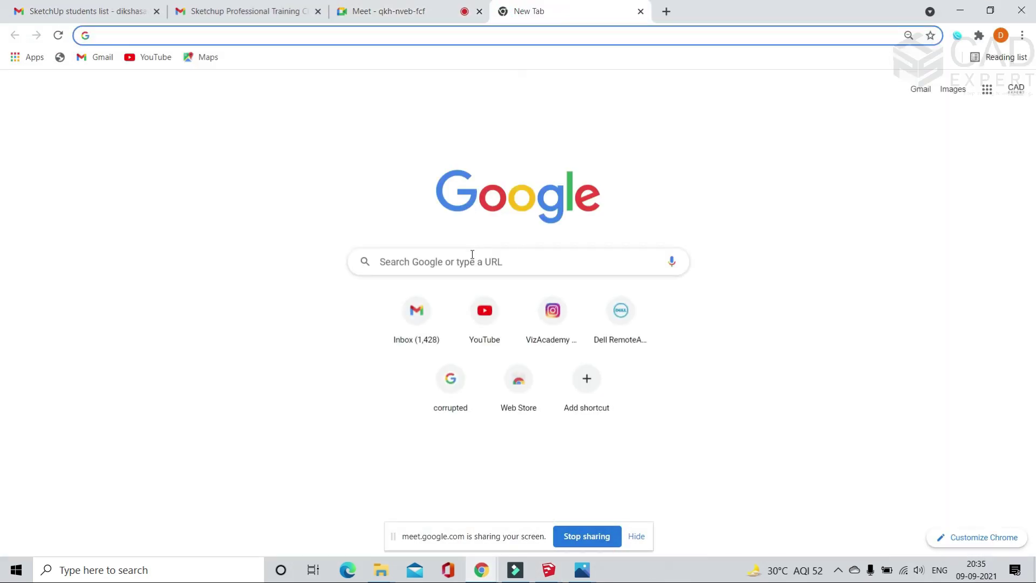
click(472, 258)
text(wood)
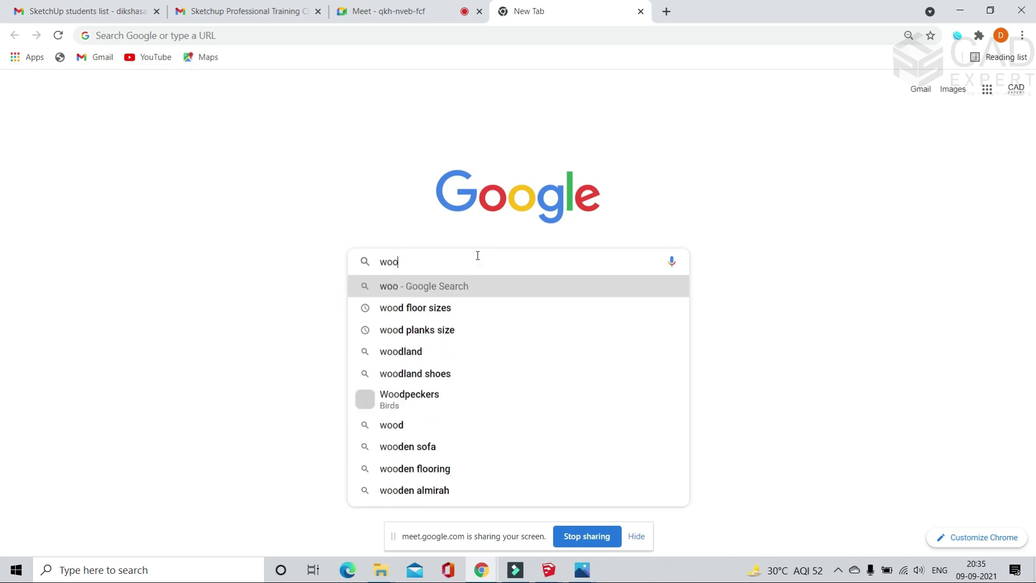
key(Return)
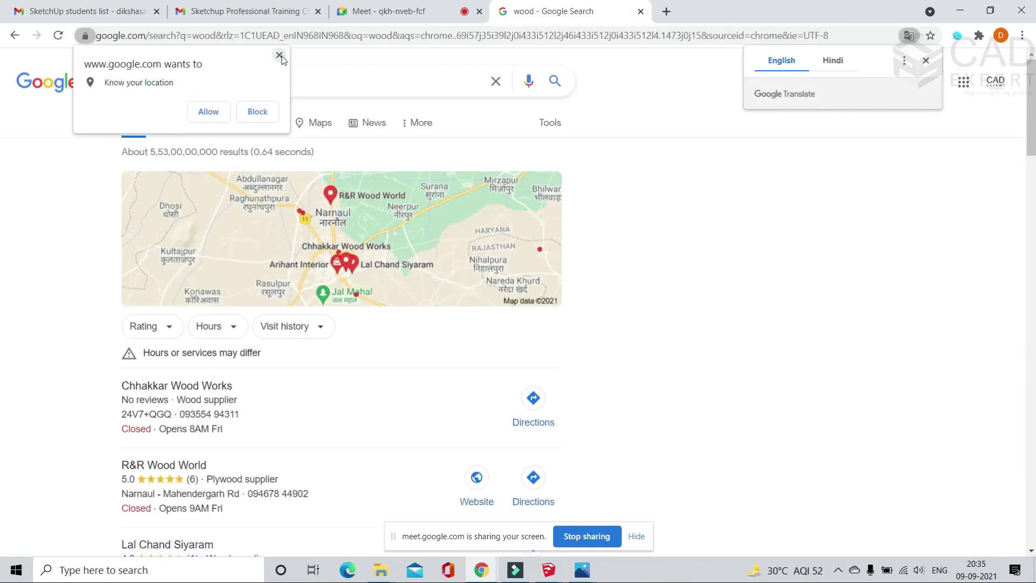
- Dismiss the location request and refine the Google search to "wood material"
click(278, 56)
click(216, 90)
text(material)
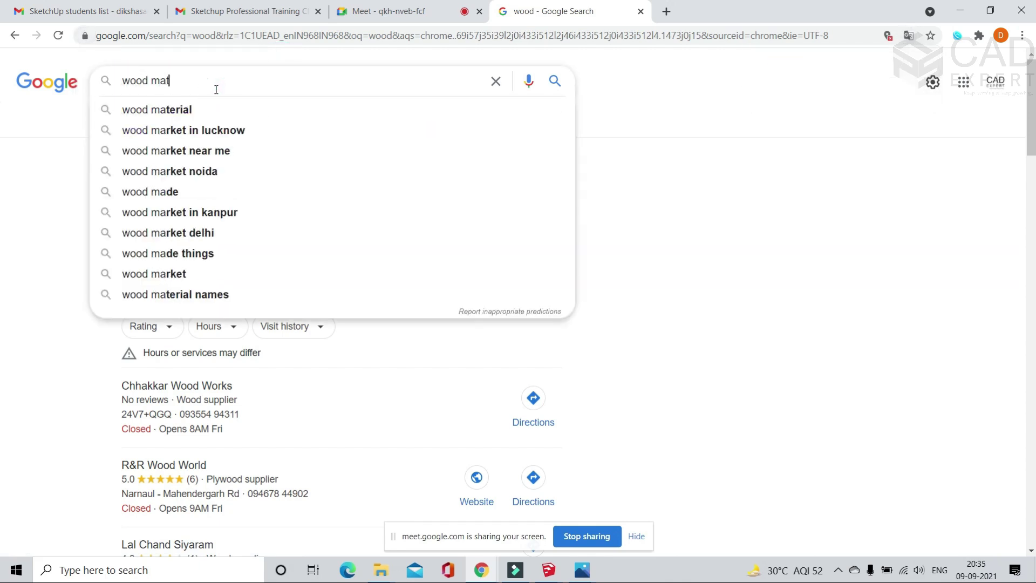
key(Return)
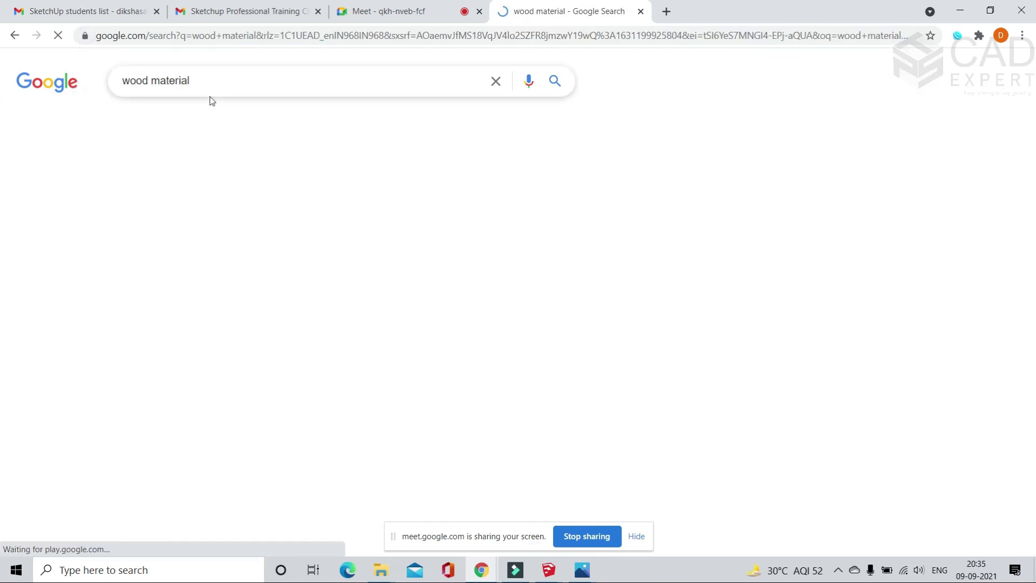
- Browse the image results for wood material textures, and return to SketchUp
click(200, 124)
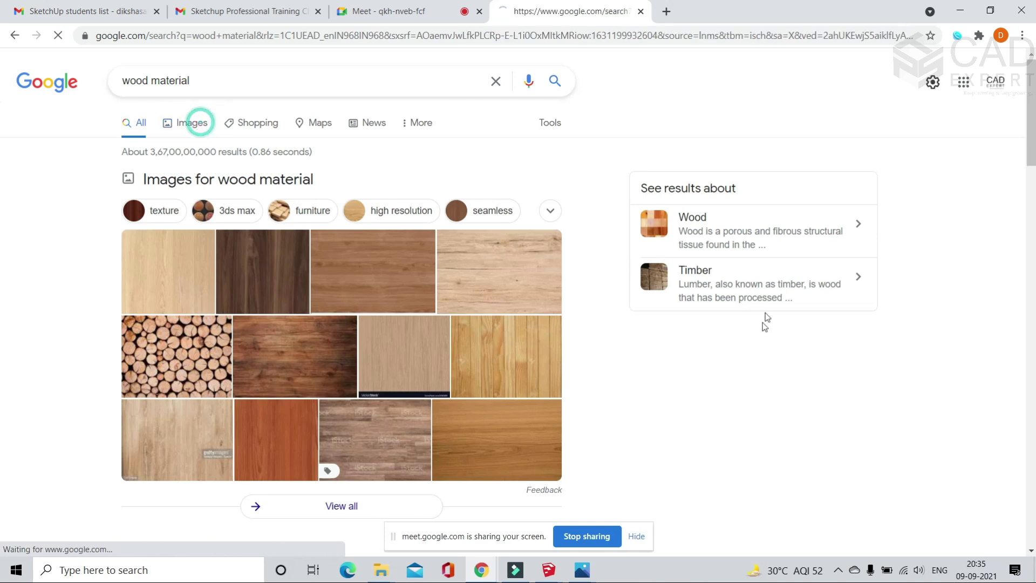
scroll(688, 378, down, 15)
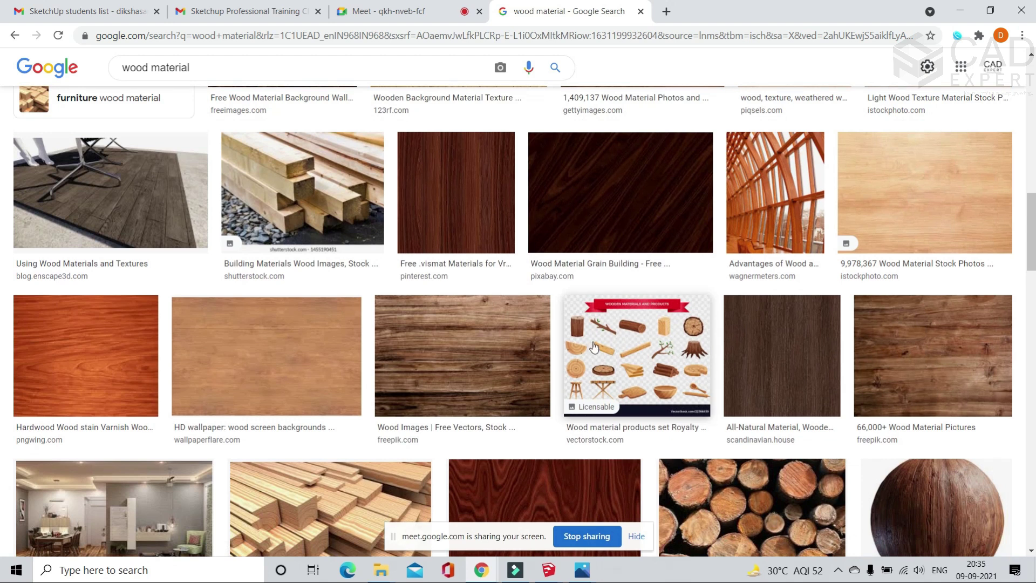
scroll(594, 346, down, 3)
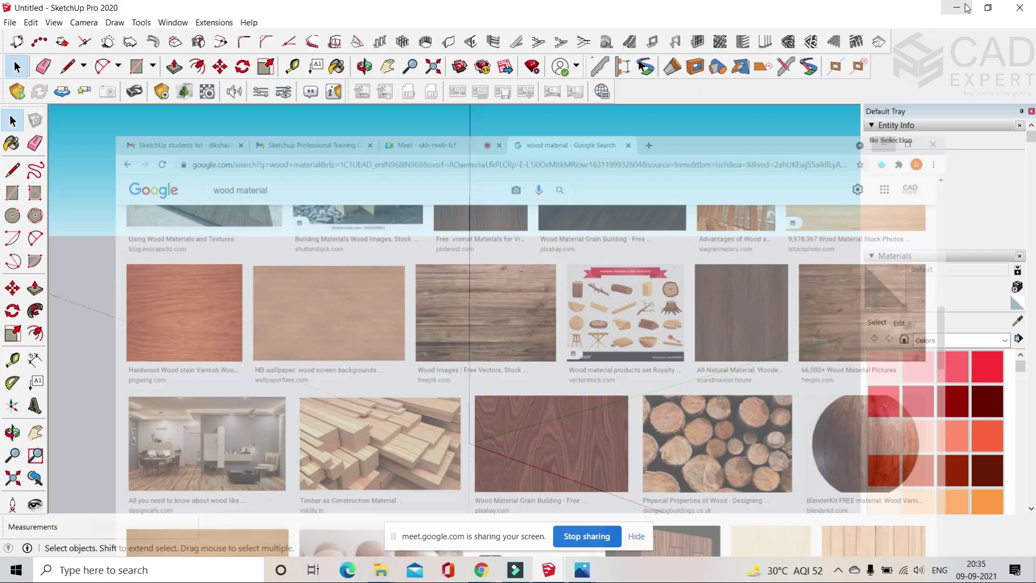
click(965, 8)
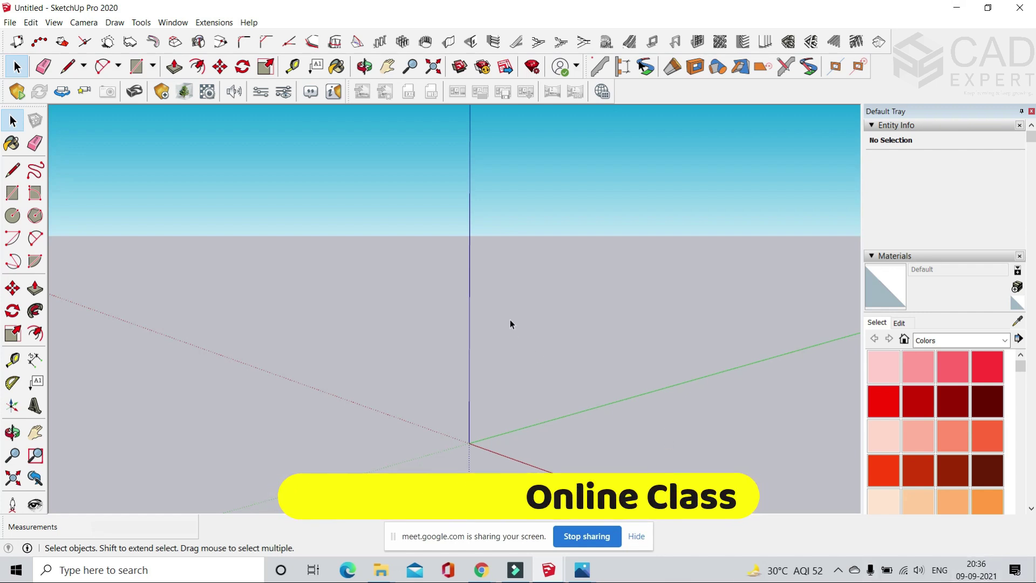
middle_drag(503, 348, 480, 357)
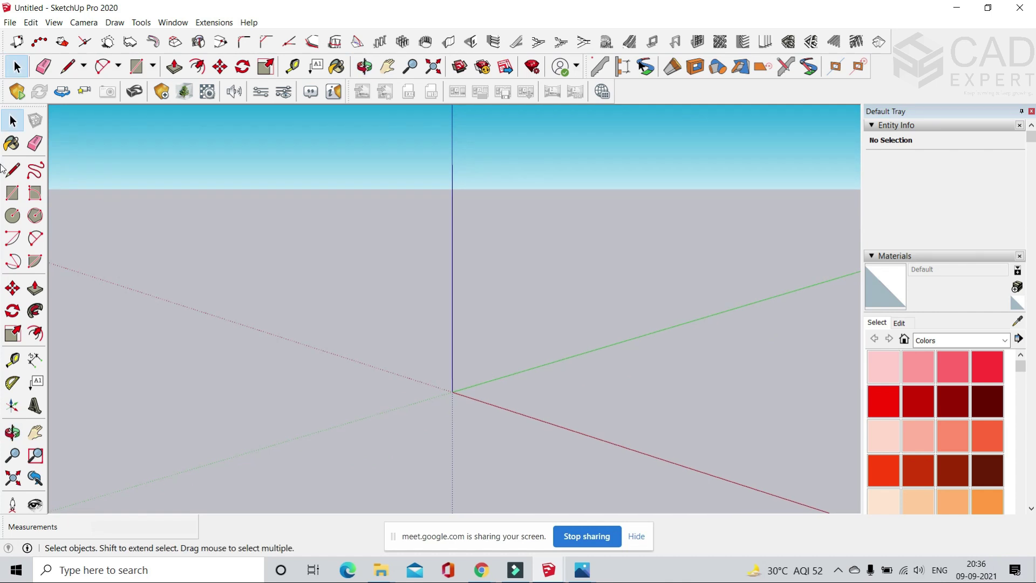
middle_drag(410, 308, 412, 312)
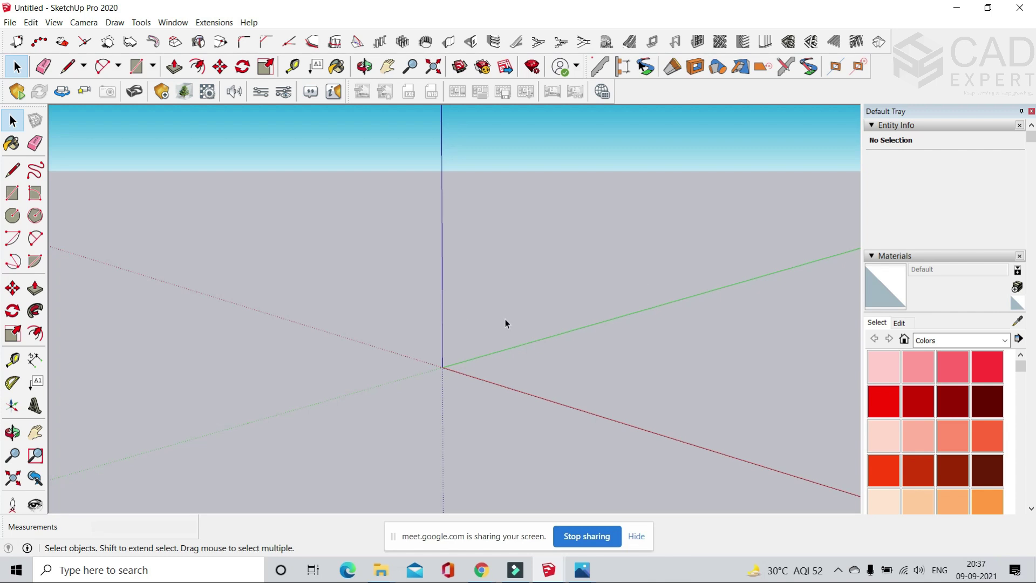
mouse_move(460, 340)
middle_down()
mouse_move(486, 359)
mouse_move(459, 321)
middle_up()
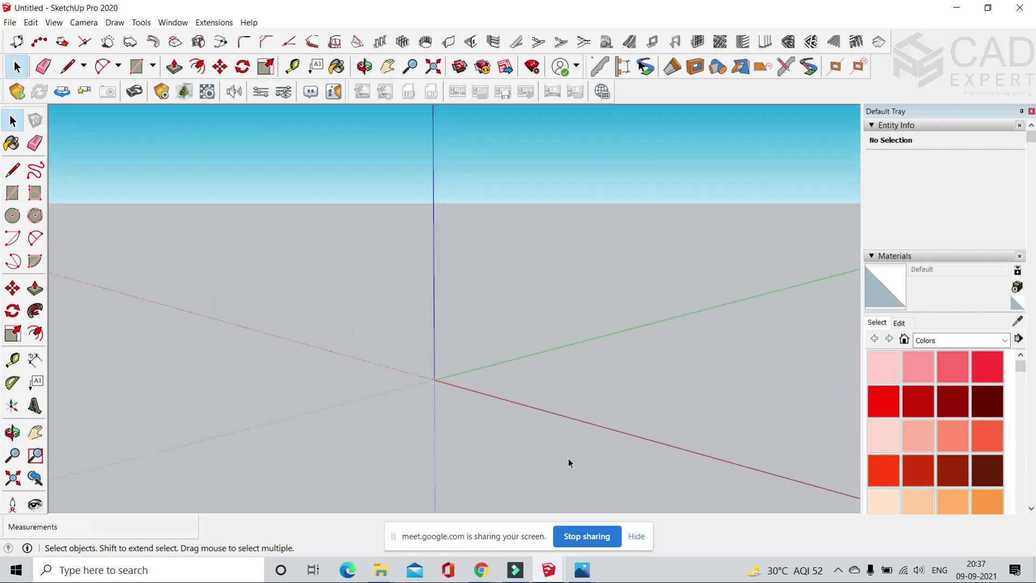
middle_drag(477, 401, 460, 385)
- Draw a large open curve on the ground plane across the red axis near the origin with the 3 Point Arc tool
click(117, 66)
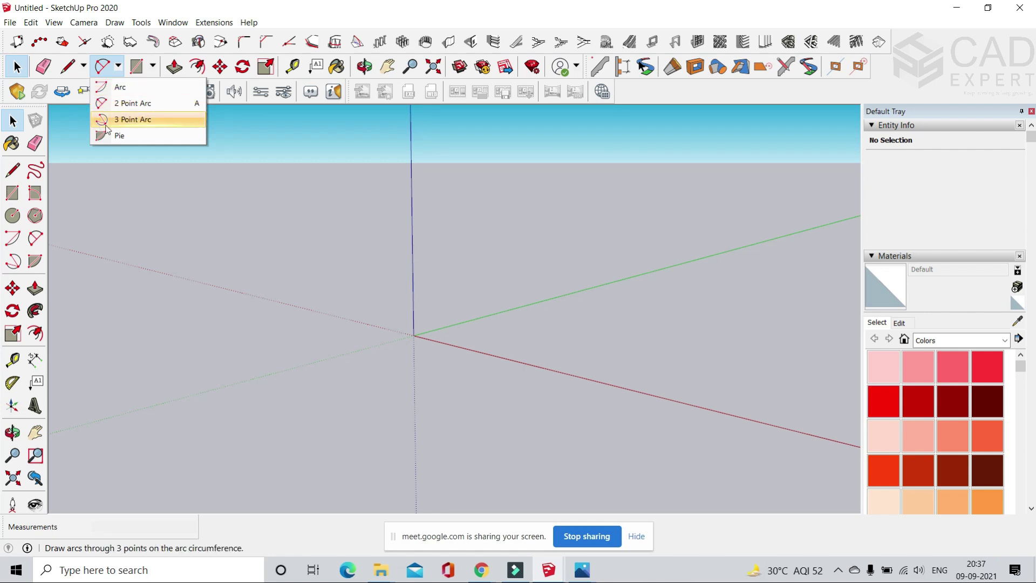
click(134, 120)
middle_drag(335, 351, 370, 381)
click(363, 385)
click(511, 310)
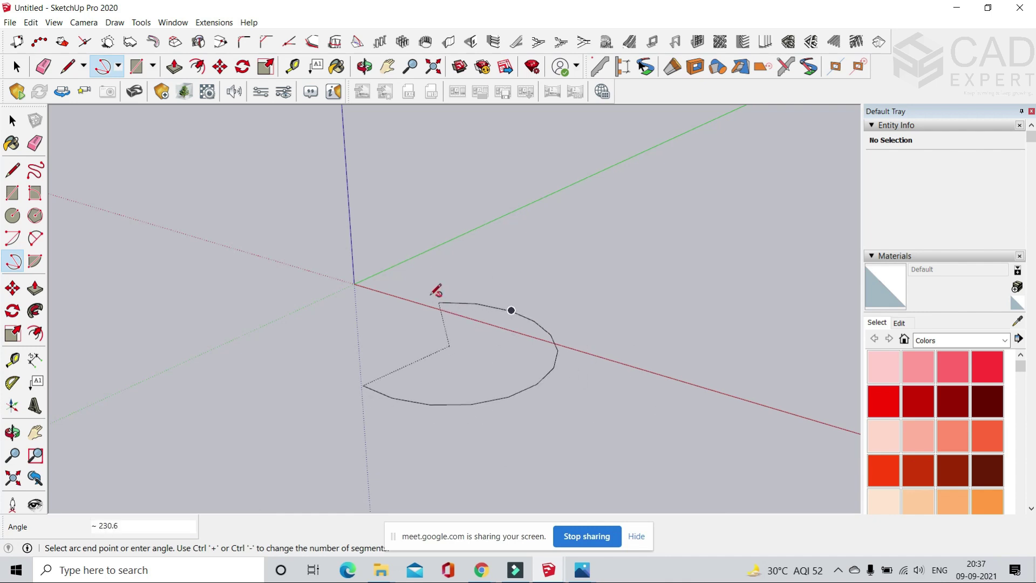
click(367, 261)
scroll(396, 281, up, 1)
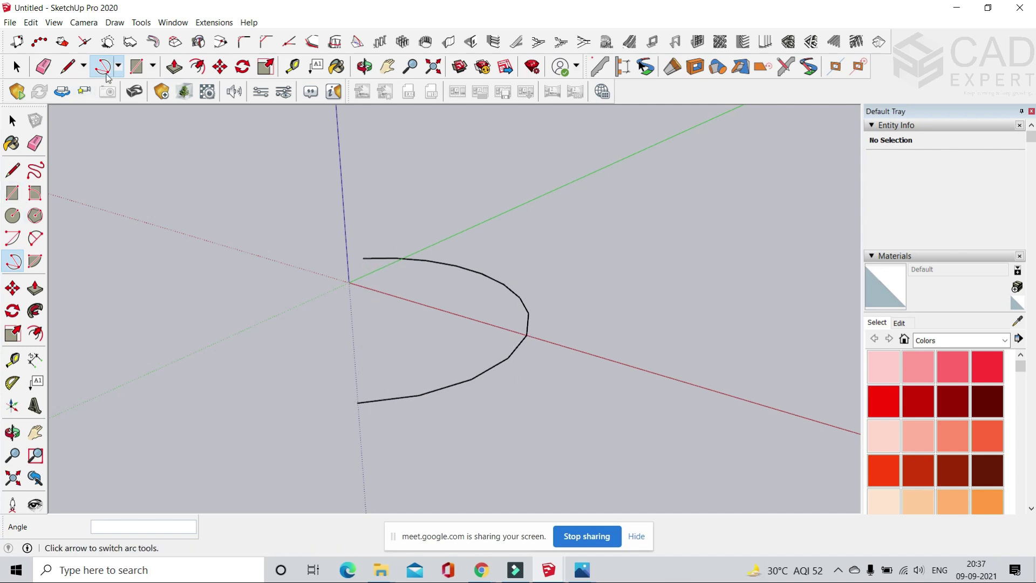
- Draw a pie-shaped face of about 52.7 degrees on the ground beside the open arc with the Pie tool
click(120, 73)
click(129, 133)
scroll(435, 208, down, 1)
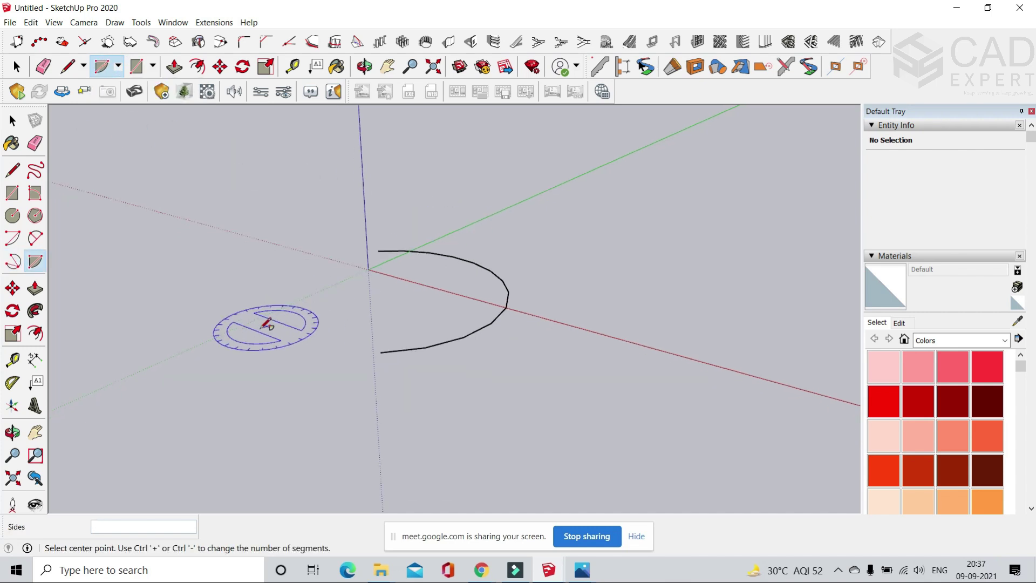
click(256, 333)
click(194, 251)
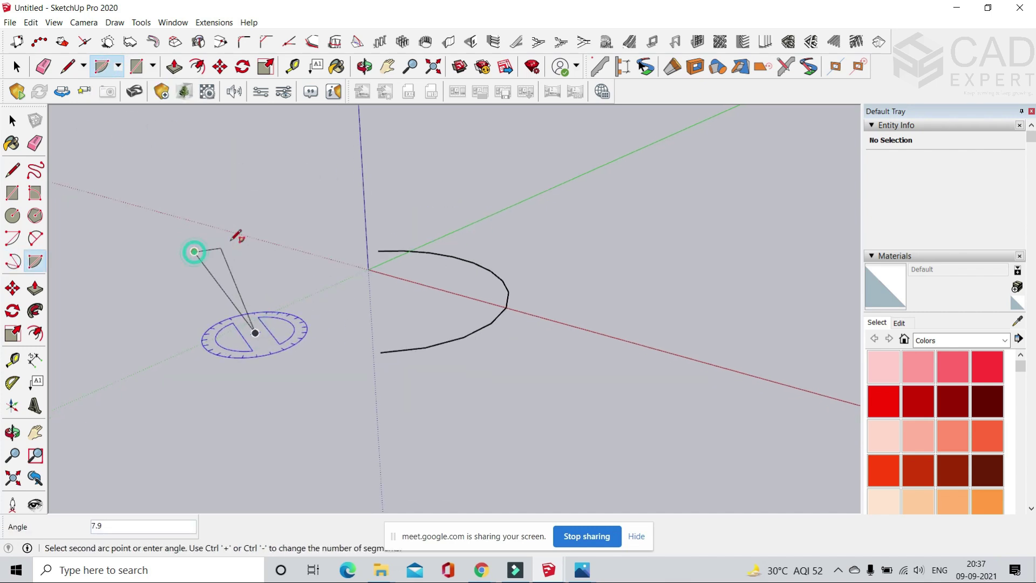
click(377, 241)
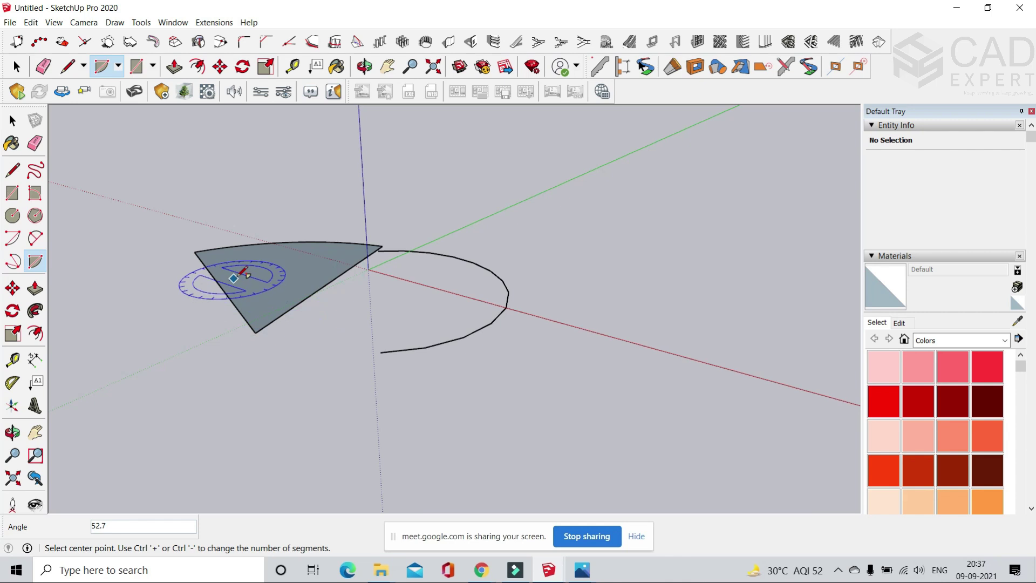
scroll(219, 261, up, 1)
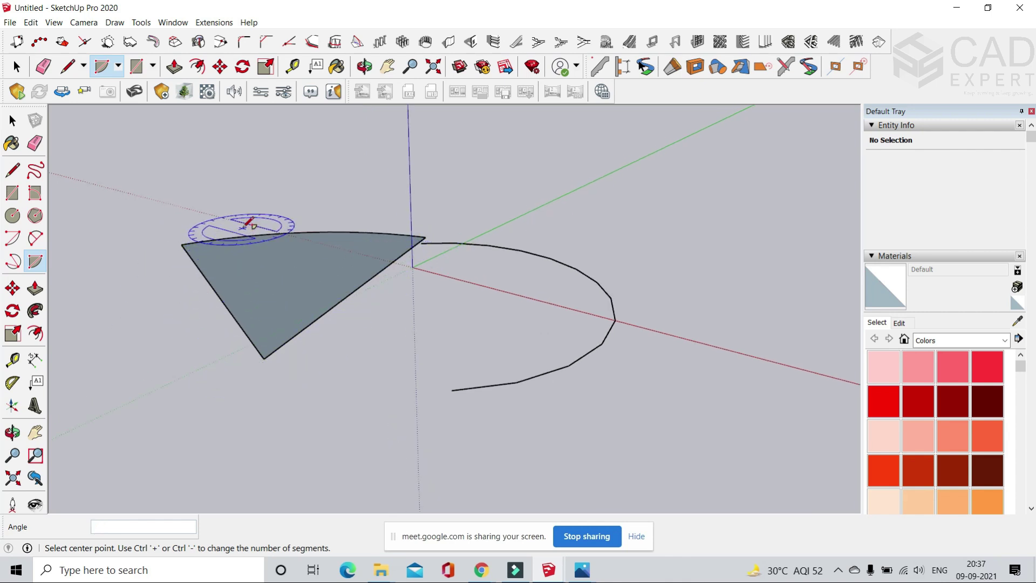
scroll(257, 218, up, 3)
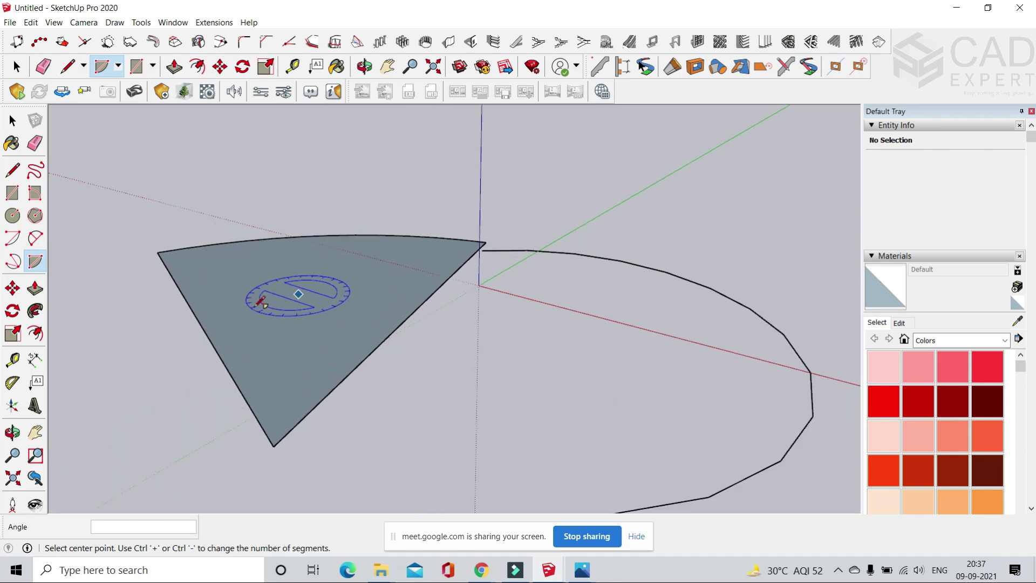
- Try to extrude the pie-shaped face upward into a solid with Push/Pull
click(173, 70)
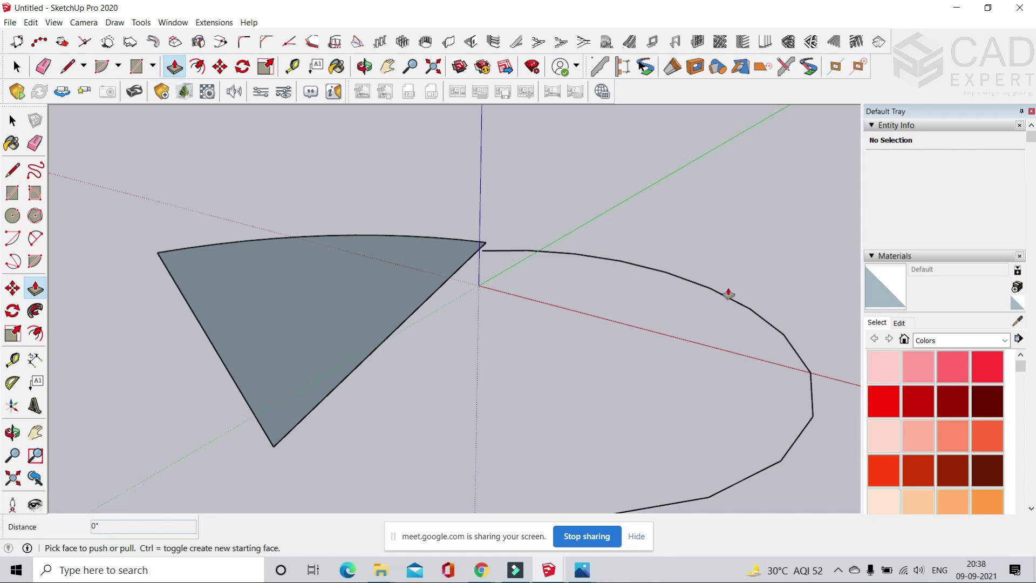
scroll(524, 241, down, 1)
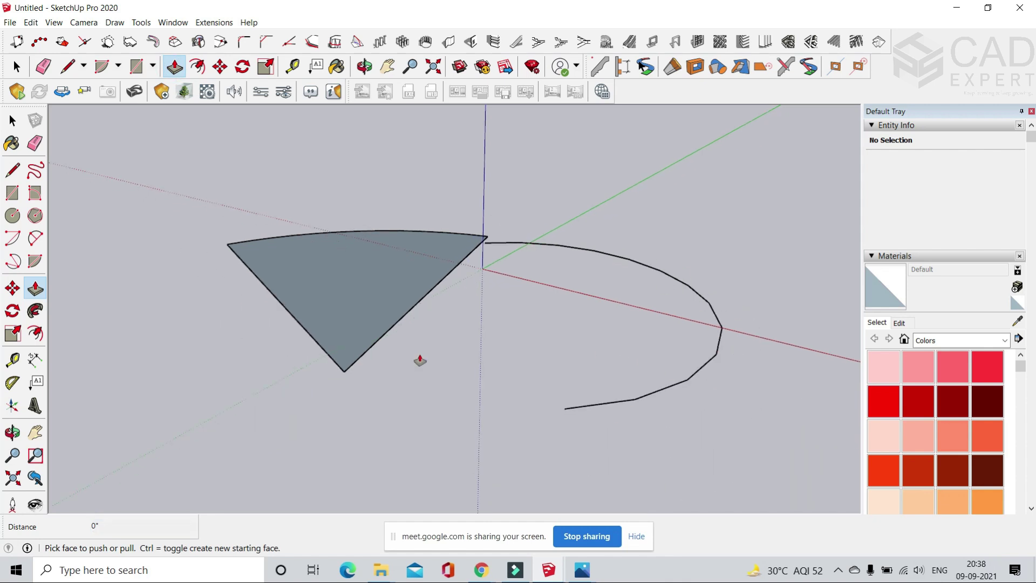
click(388, 320)
scroll(372, 308, down, 1)
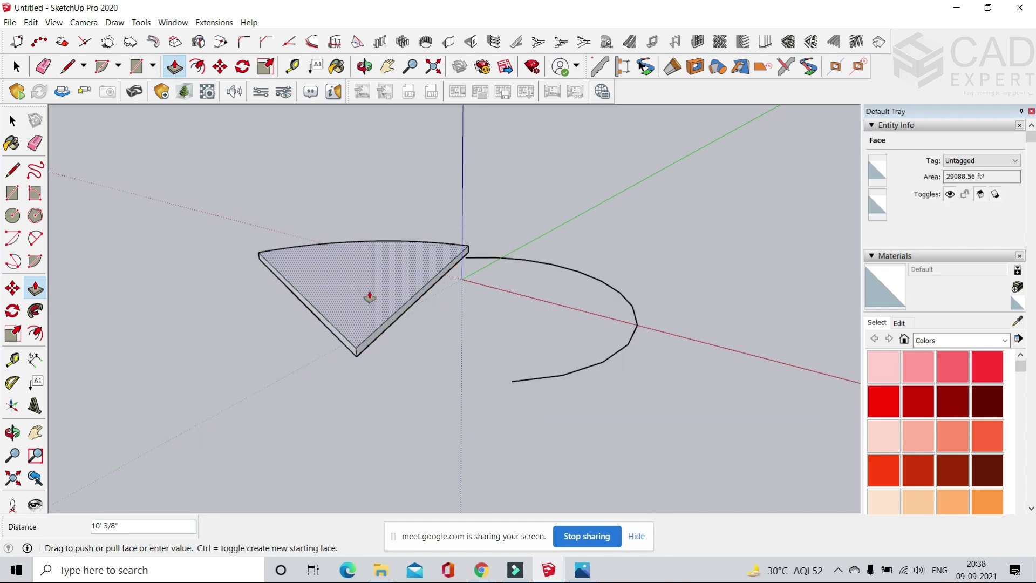
scroll(334, 233, down, 1)
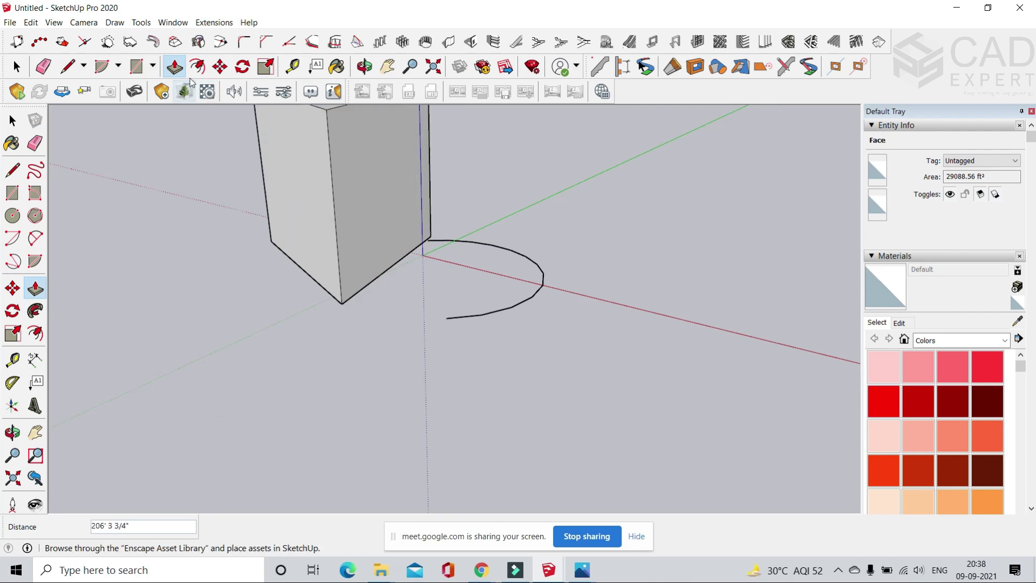
click(170, 66)
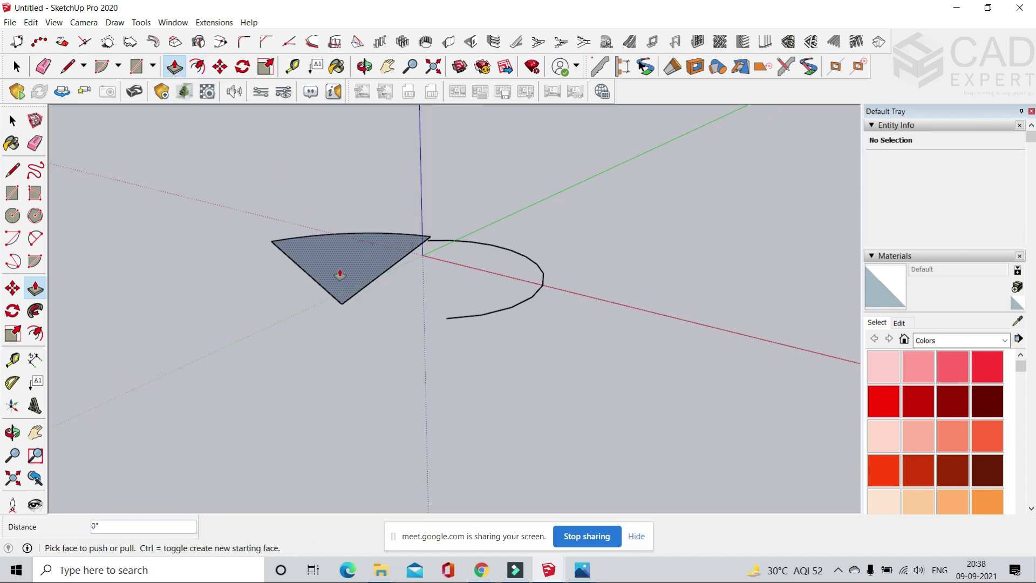
click(342, 276)
scroll(342, 279, down, 1)
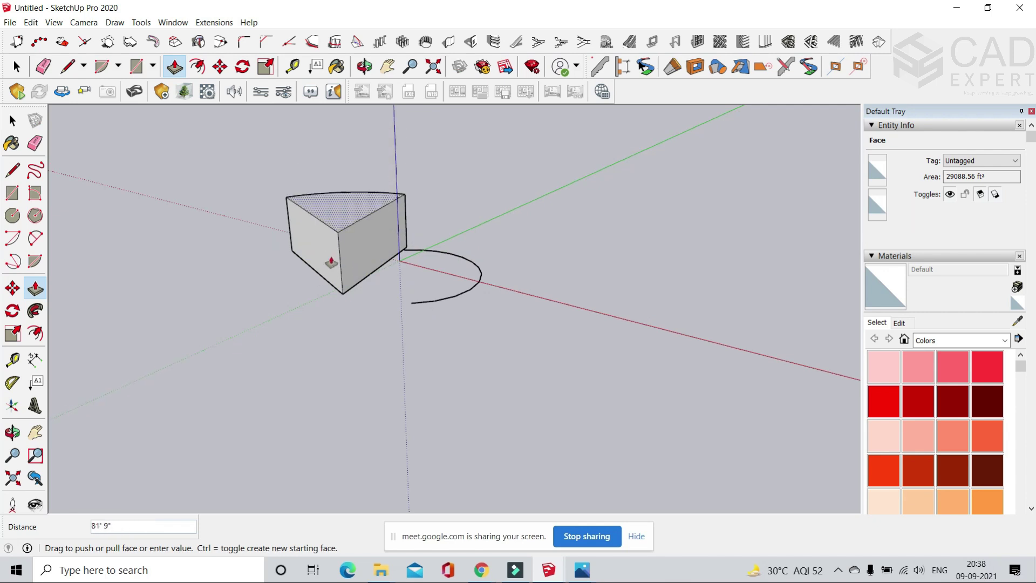
key(Escape)
click(117, 73)
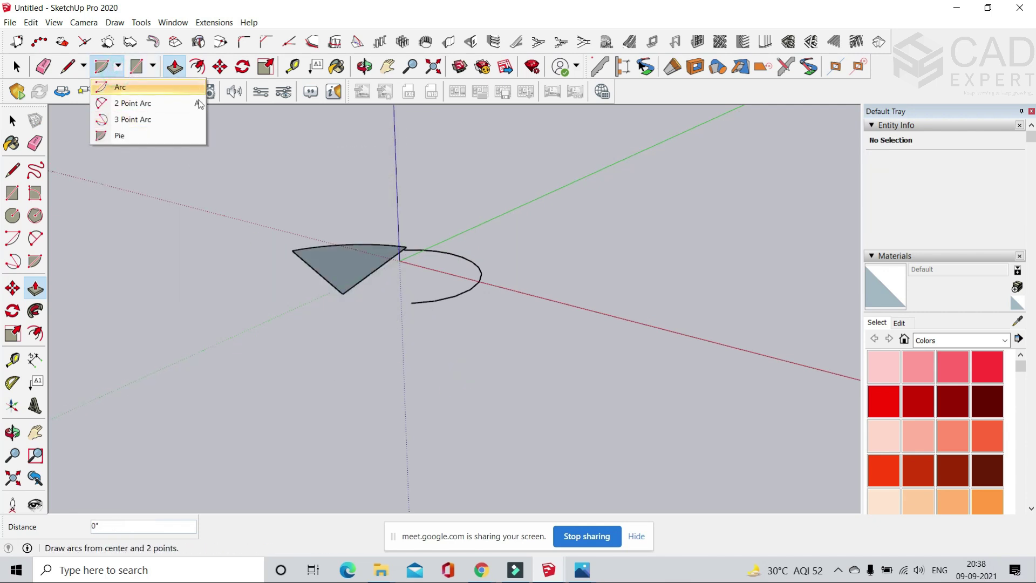
click(116, 74)
click(117, 67)
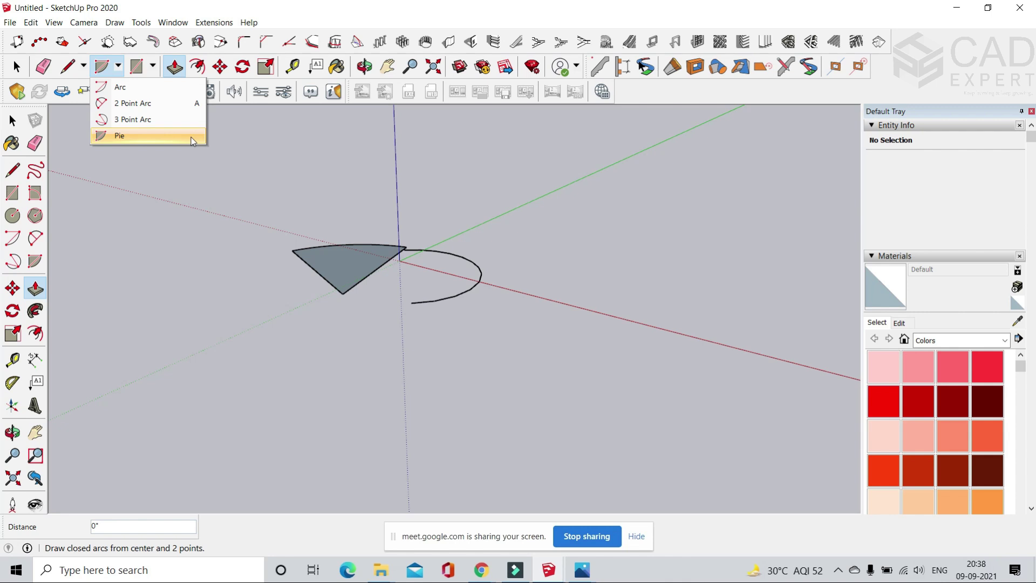
click(248, 138)
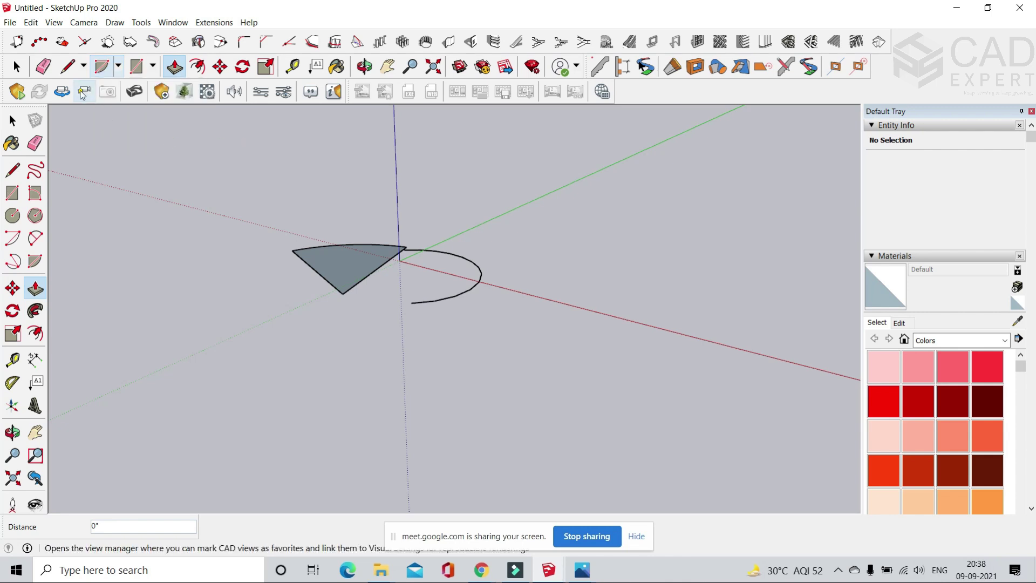
click(23, 75)
scroll(330, 375, down, 2)
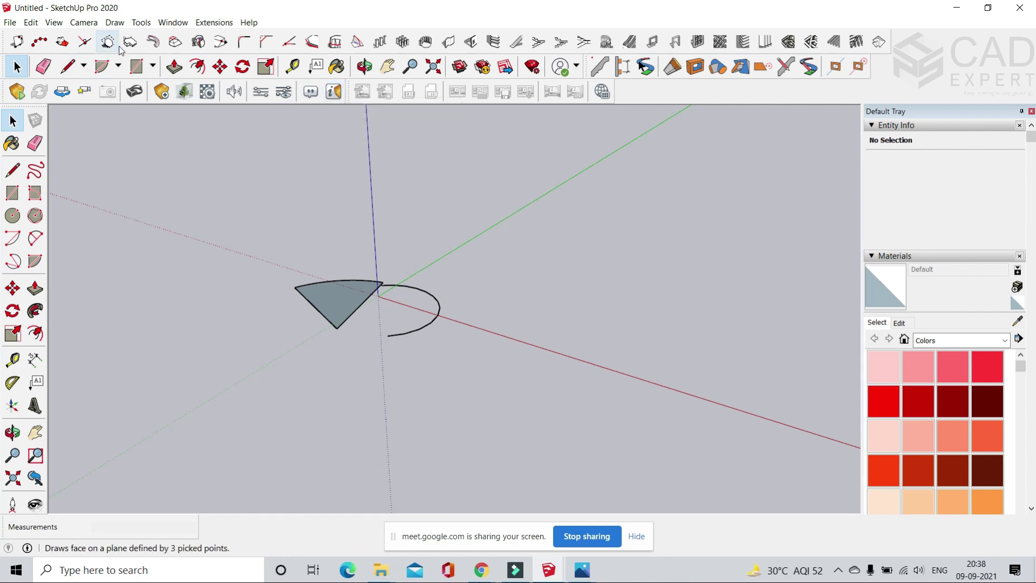
- Draw a rectangle about 368' by 436' on the ground across the red axis, in front of the open arc
click(154, 66)
click(153, 84)
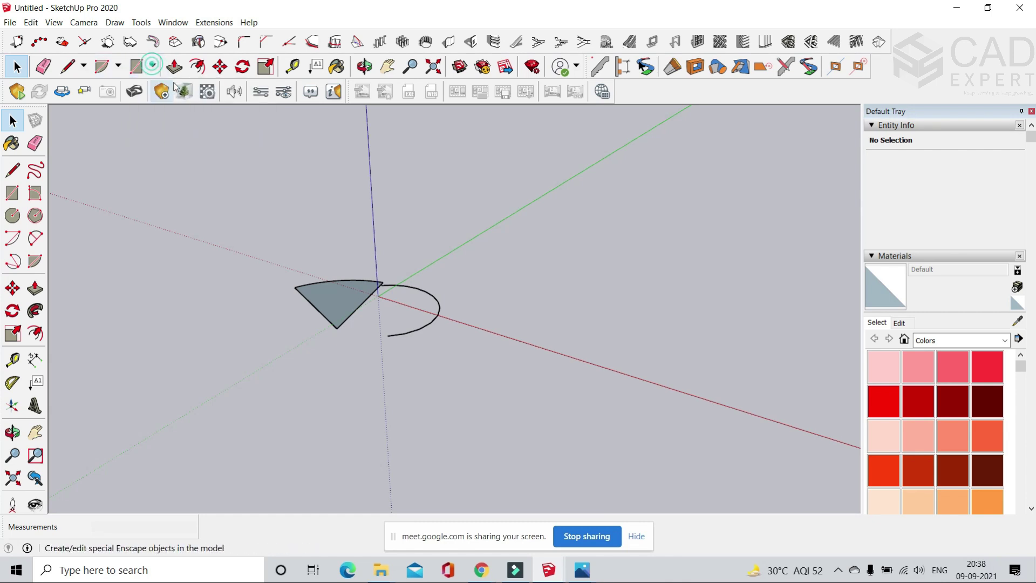
click(153, 65)
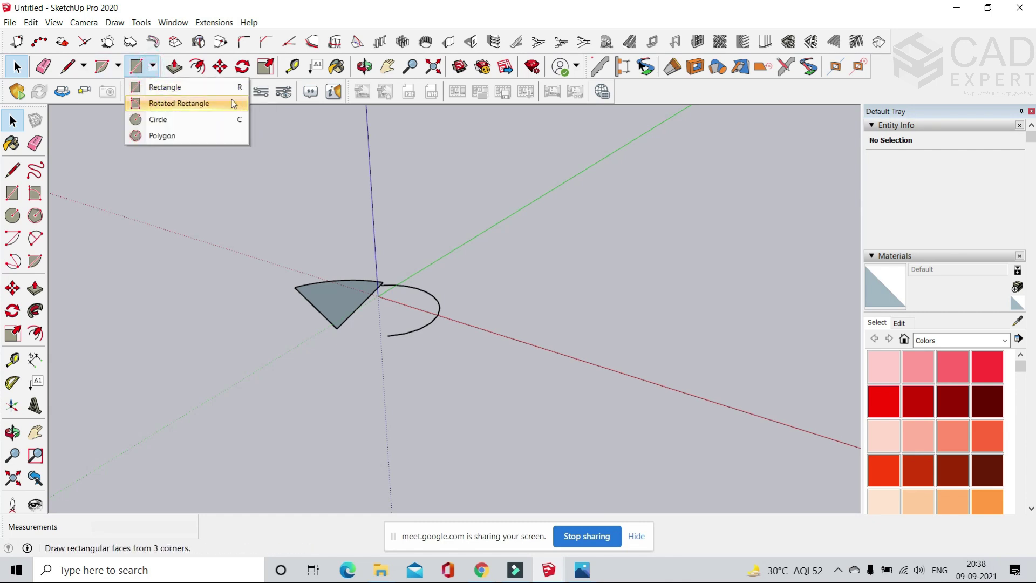
click(205, 93)
scroll(162, 168, down, 2)
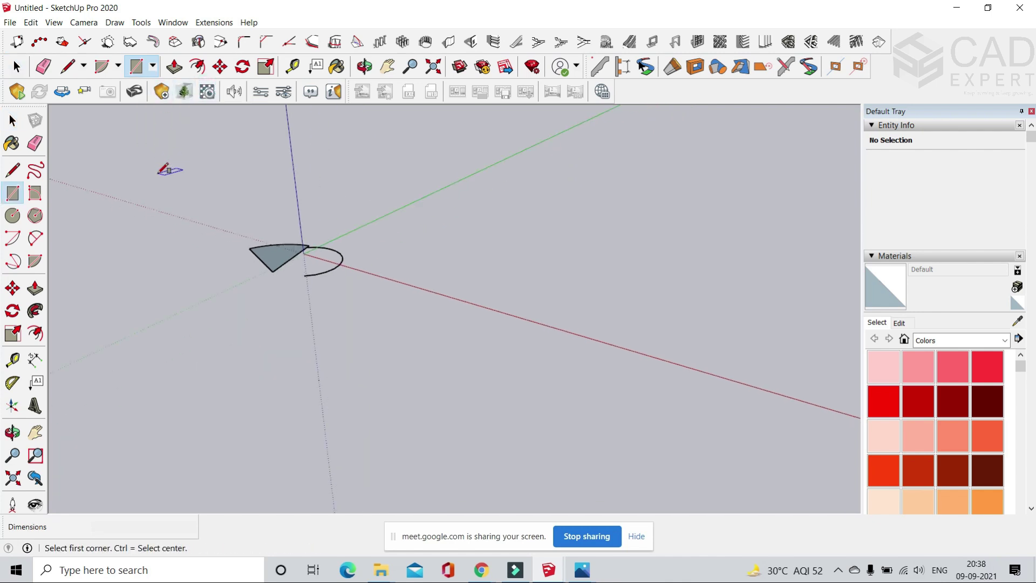
click(312, 330)
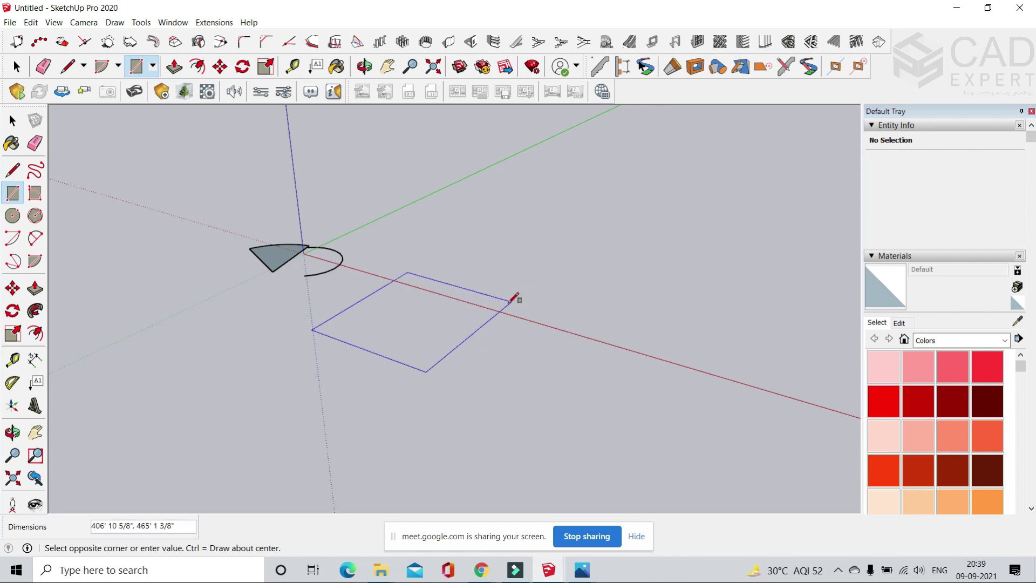
click(492, 303)
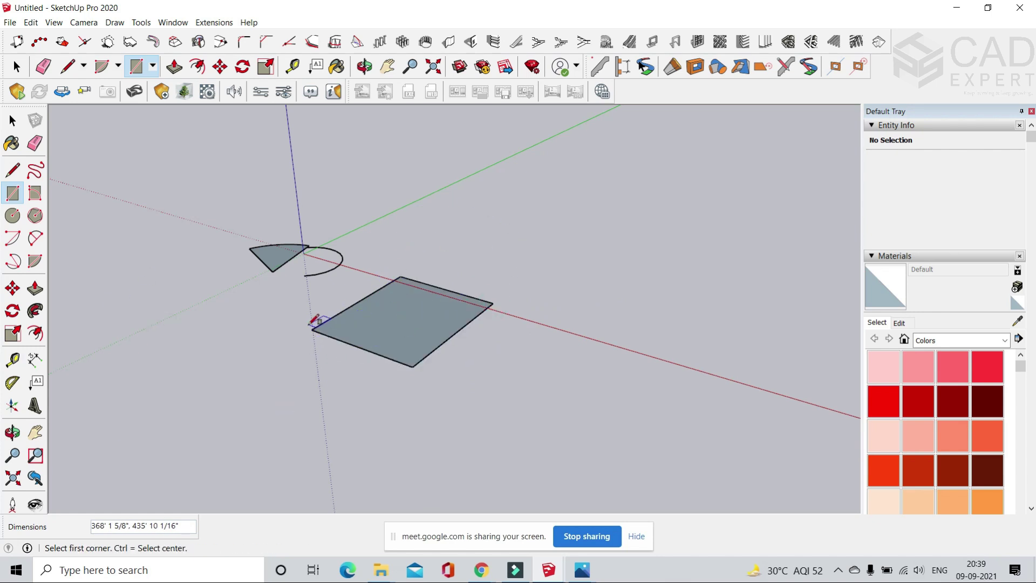
- Draw a second rectangle about 239' by 460' next to the first one, farther along the red axis
click(431, 367)
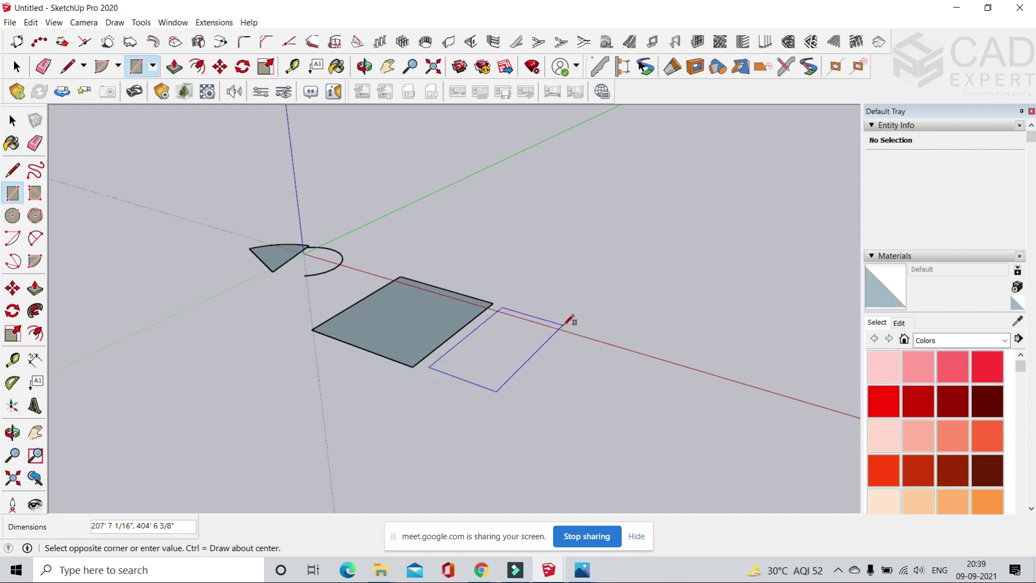
click(577, 319)
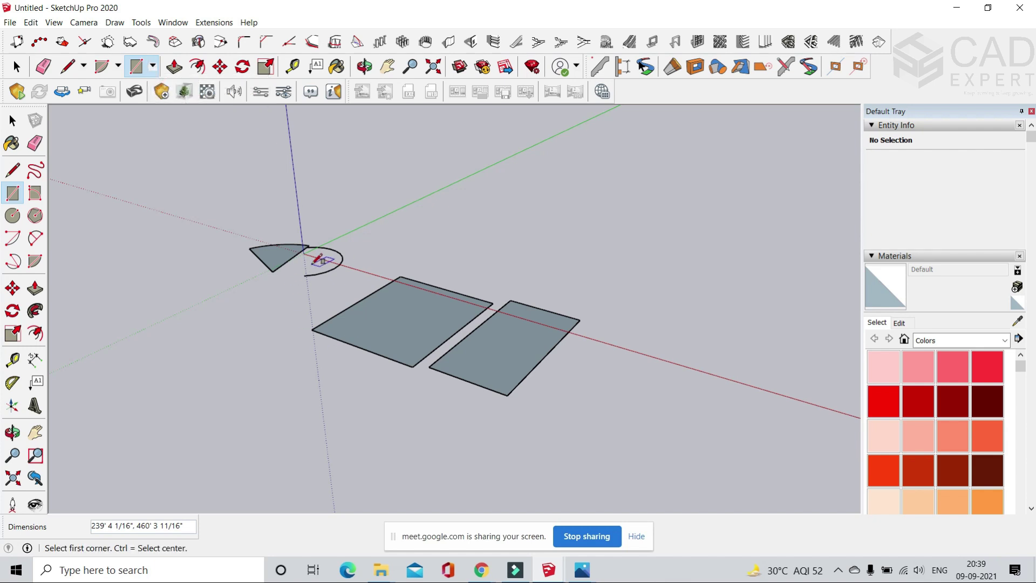
click(15, 65)
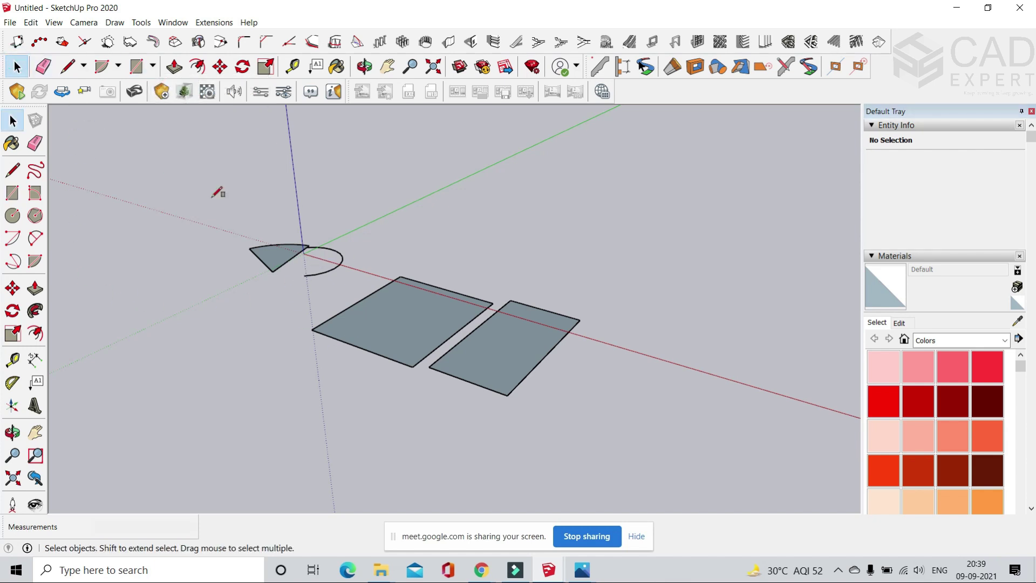
- Draw a smaller rectangle about 52' by 62' on the ground, well in front of the pie-shaped face and away from the other rectangles
key(r)
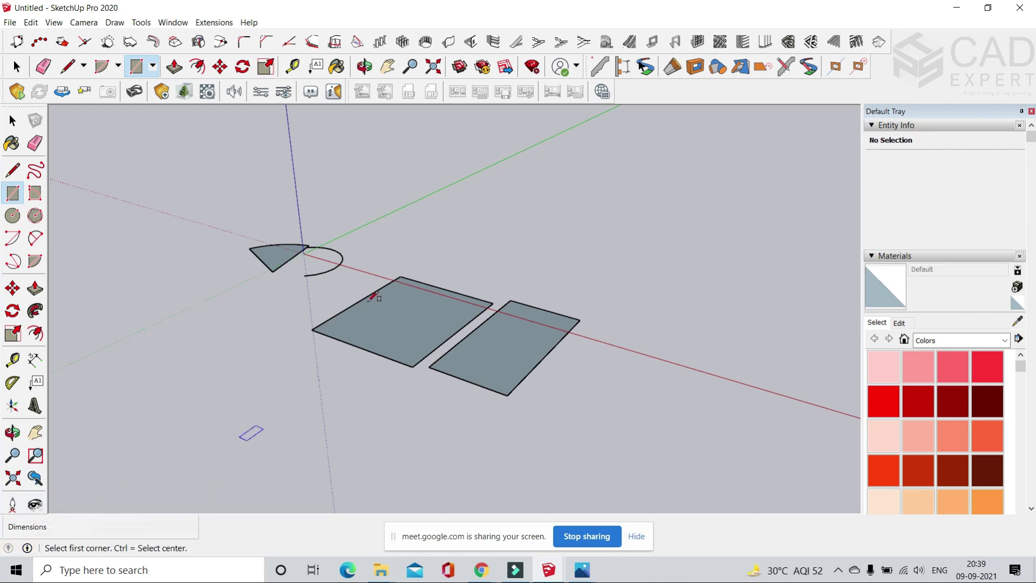
scroll(324, 399, down, 2)
click(216, 415)
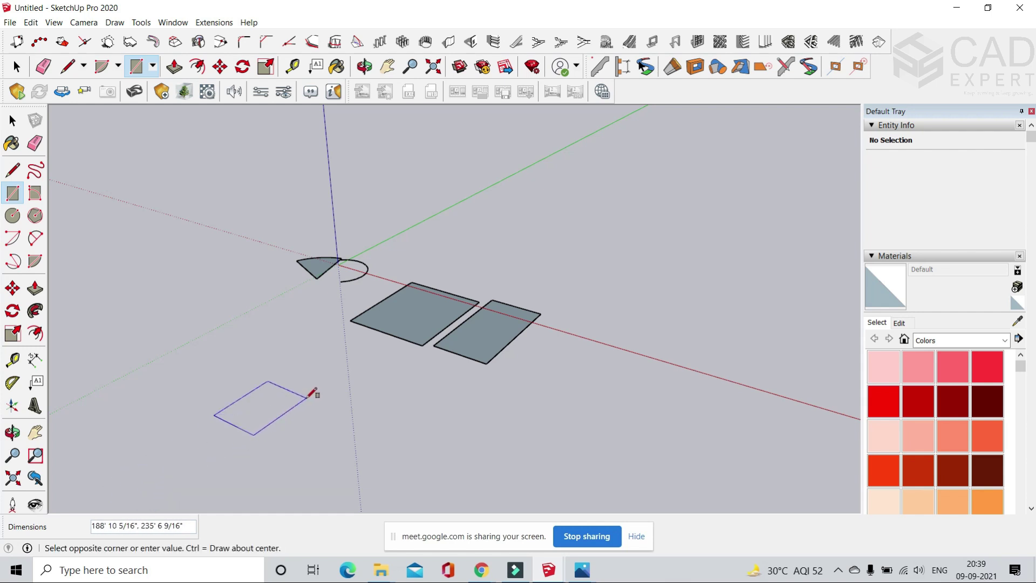
scroll(305, 393, up, 8)
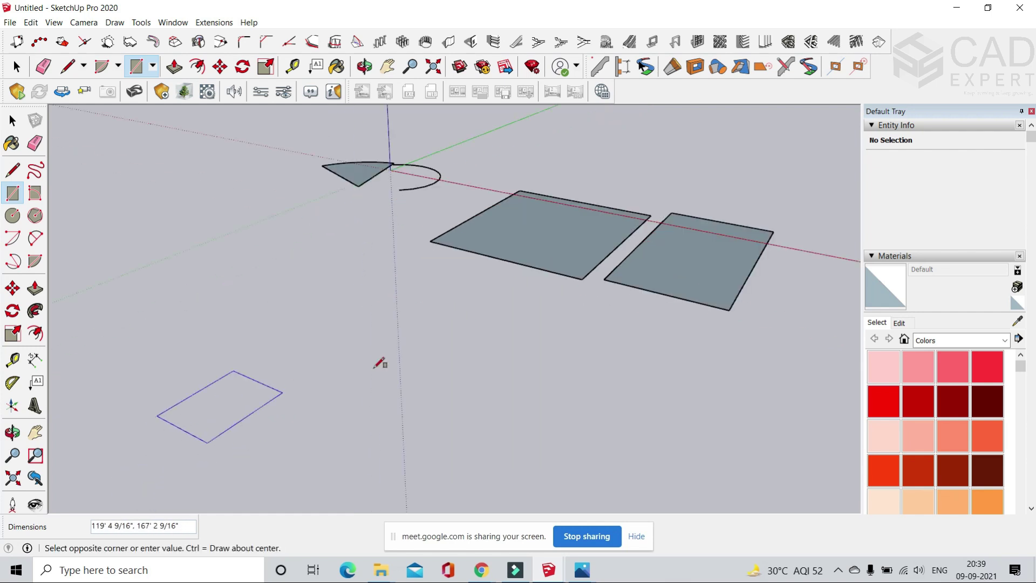
scroll(210, 394, up, 2)
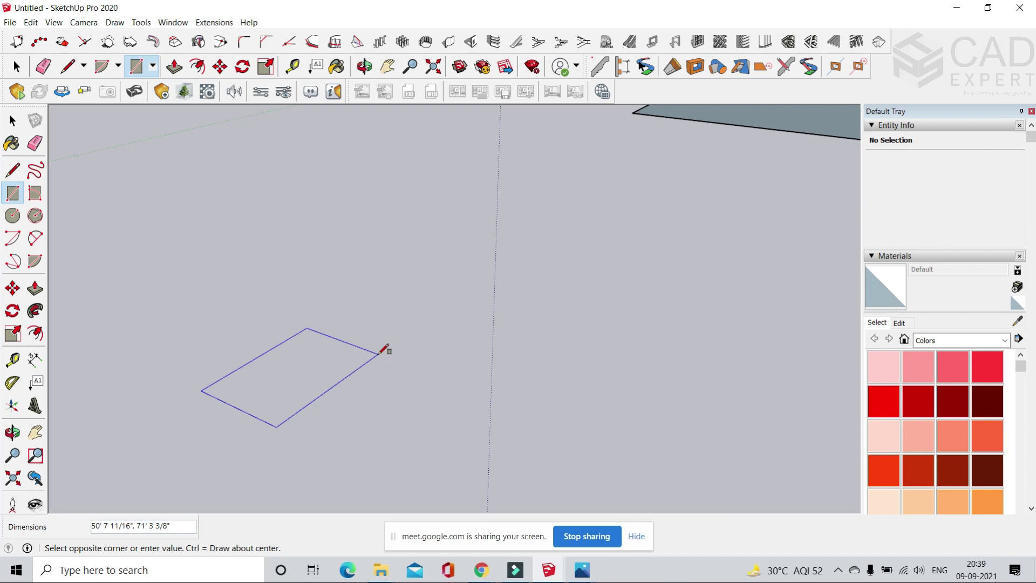
click(371, 361)
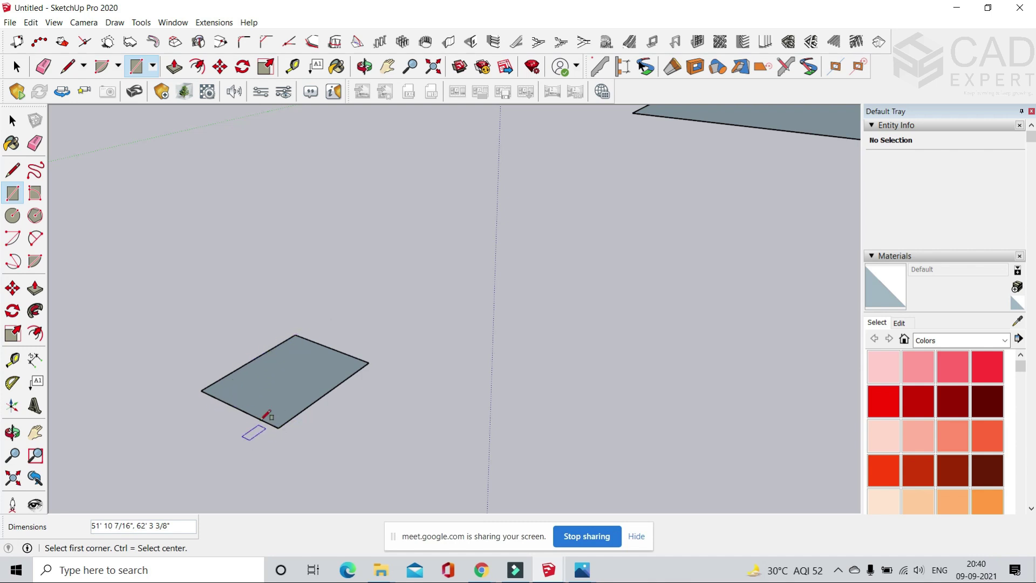
- Draw a 10' line parallel to the green axis on the ground beside the small rectangle
scroll(322, 389, down, 2)
scroll(322, 389, down, 4)
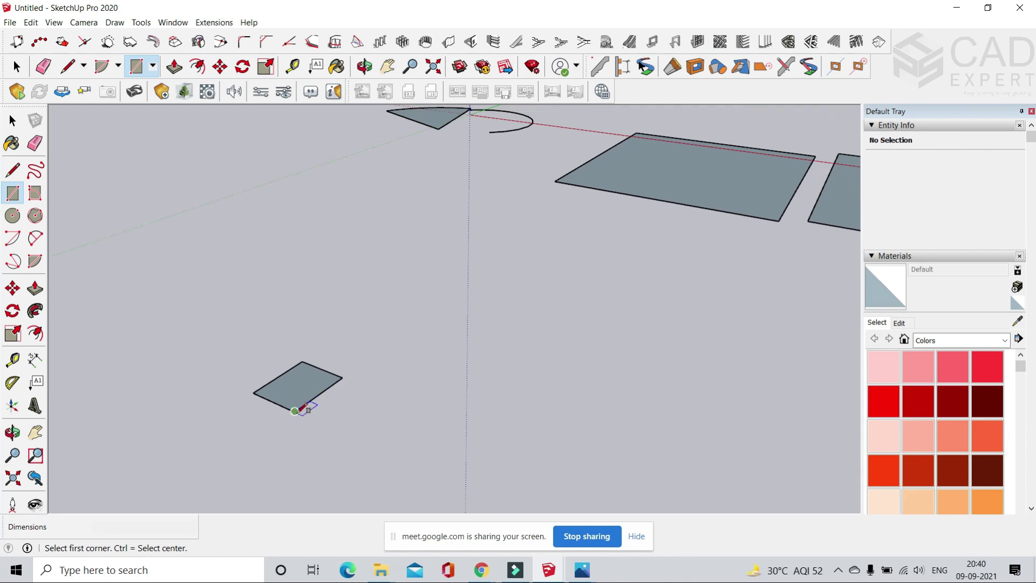
click(69, 67)
click(377, 426)
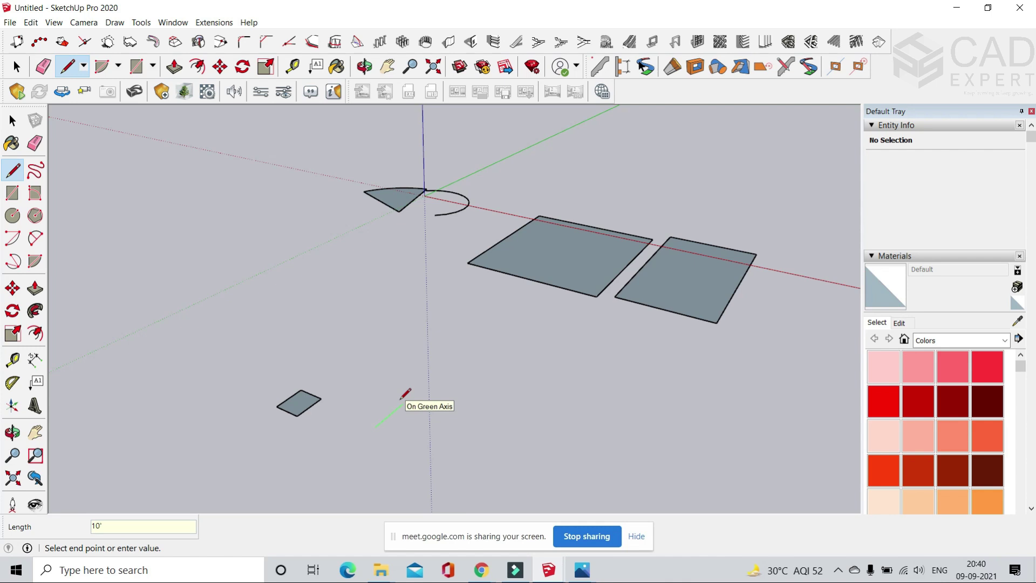
scroll(400, 400, up, 10)
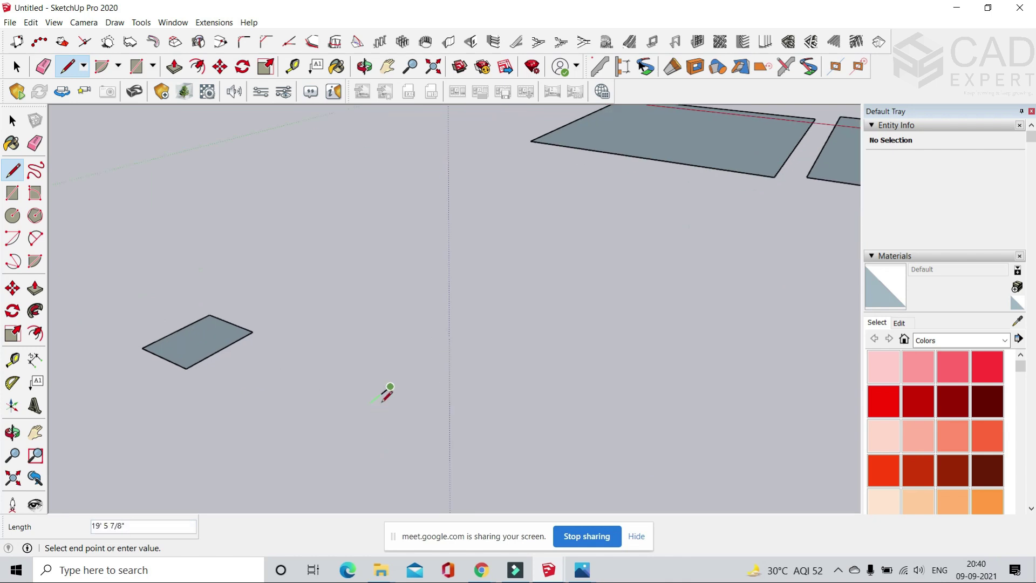
scroll(386, 394, down, 10)
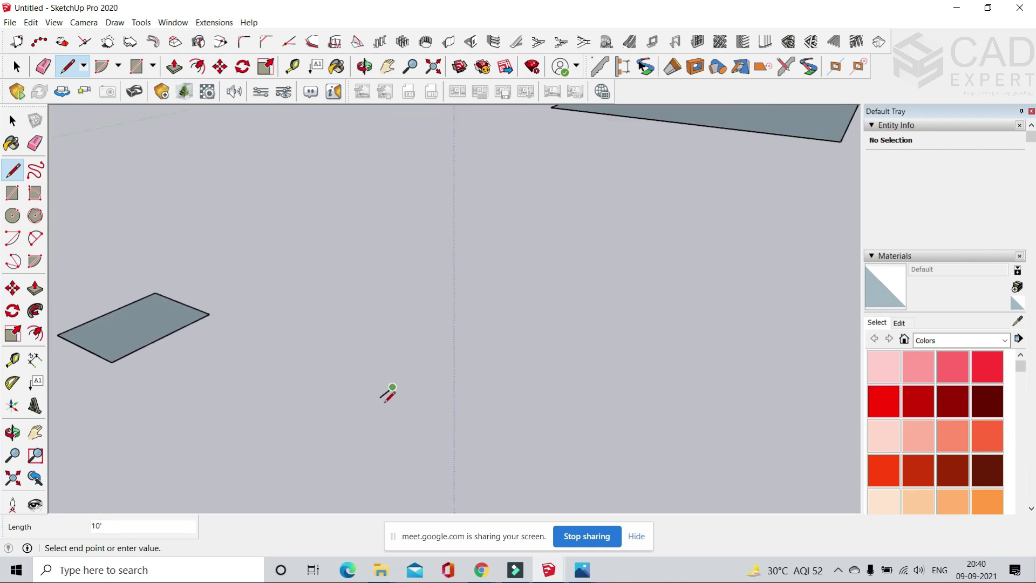
key(Escape)
scroll(391, 420, up, 8)
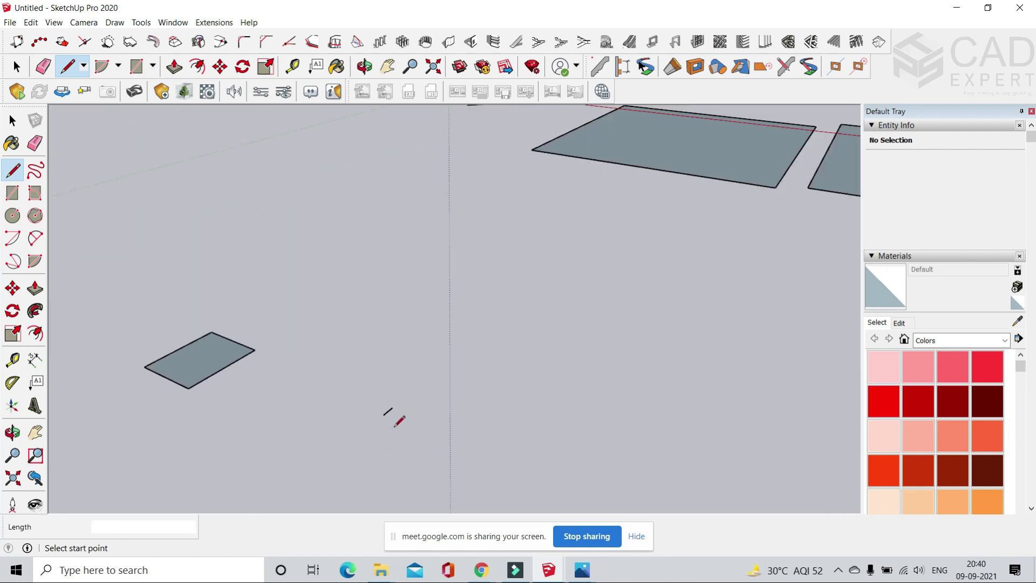
scroll(389, 423, down, 10)
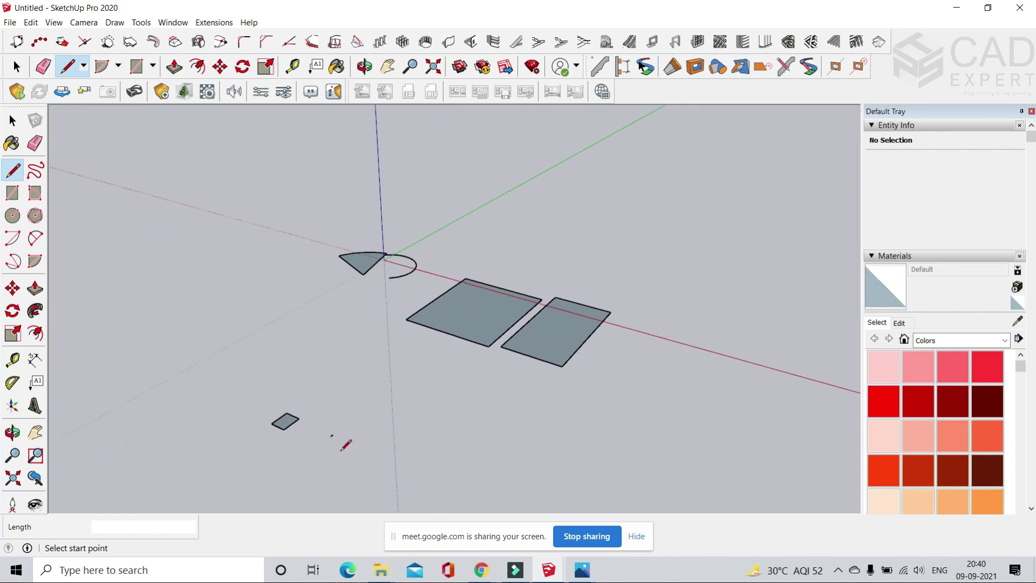
scroll(335, 437, up, 6)
scroll(350, 398, up, 5)
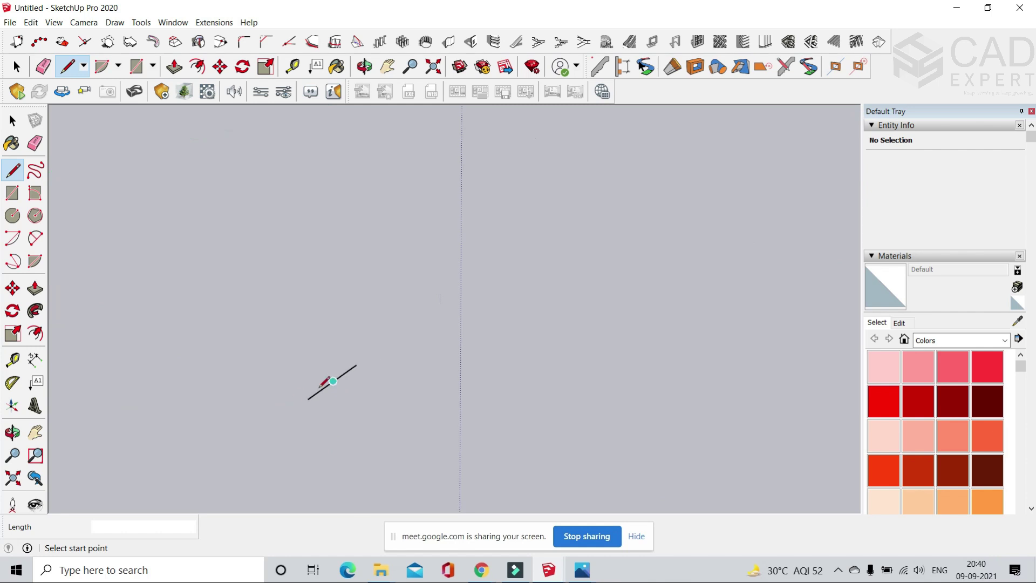
scroll(360, 416, down, 1)
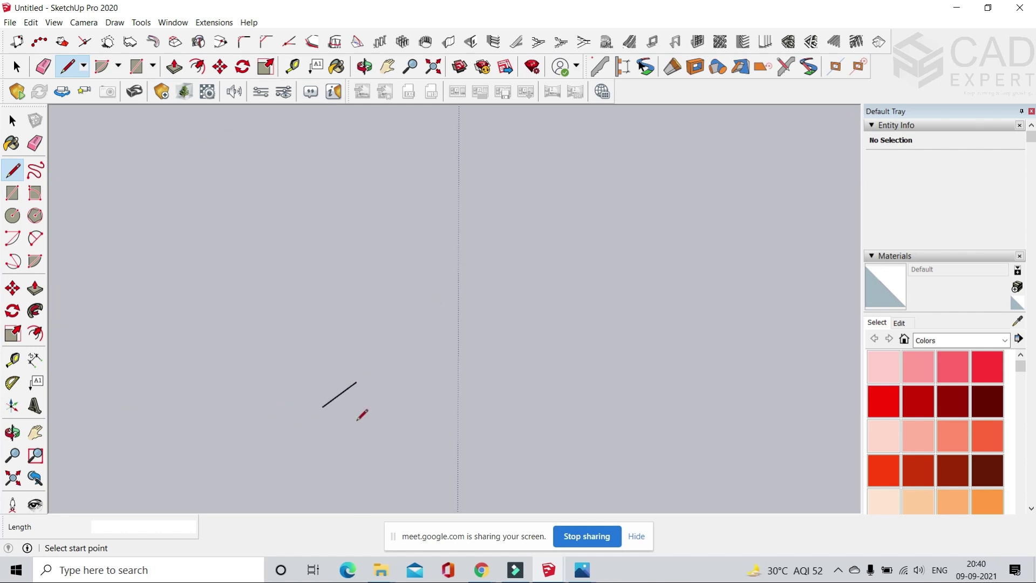
click(136, 66)
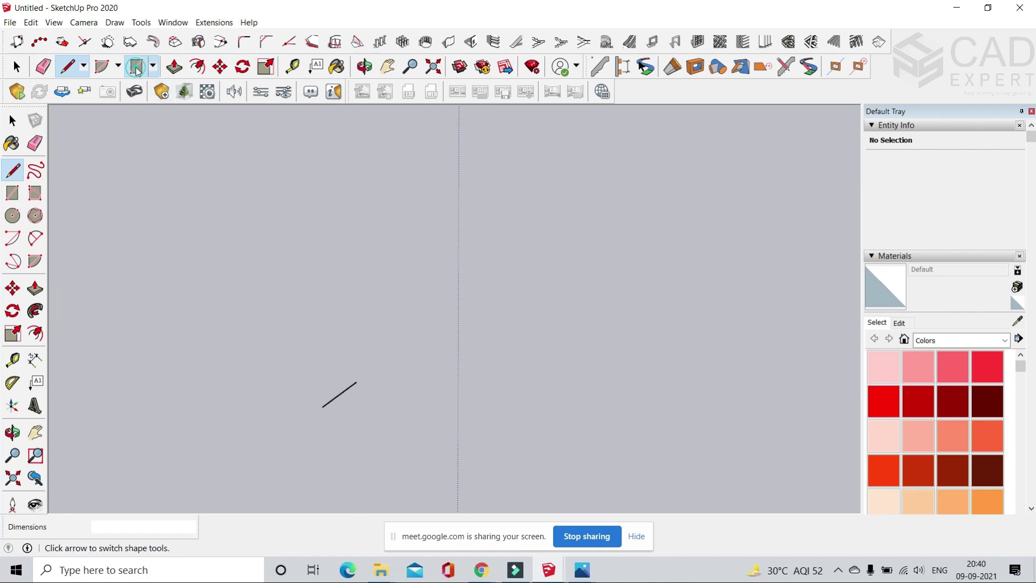
click(429, 389)
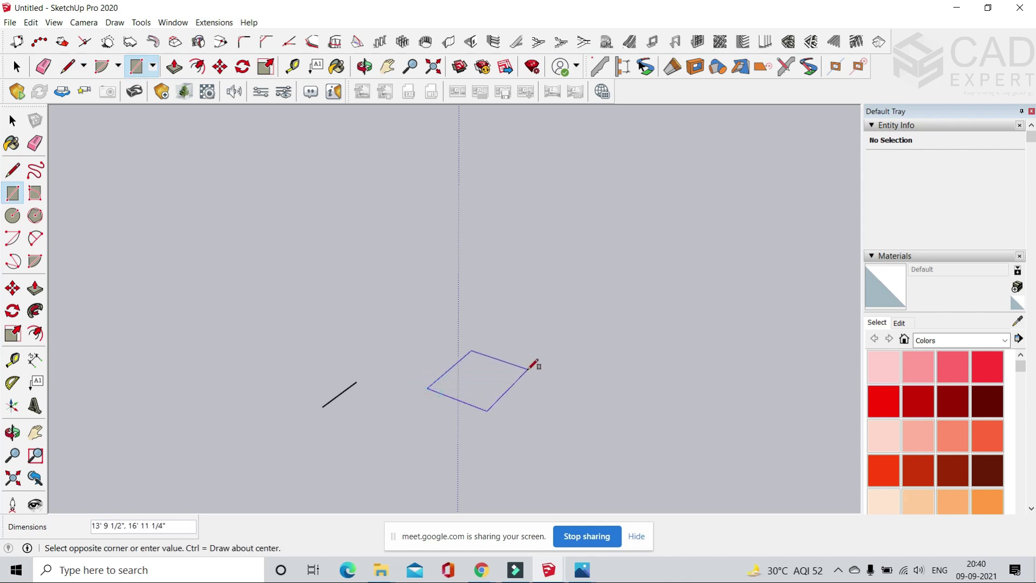
key(Escape)
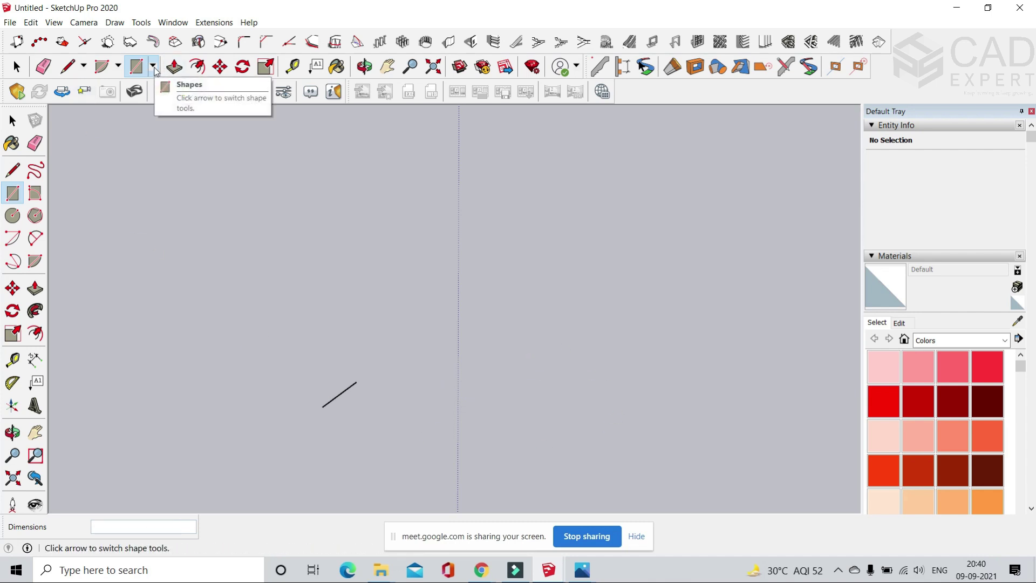
- Draw a rectangle with exact dimensions of 5' by 10' on the ground beside the 10' line
click(153, 67)
click(154, 68)
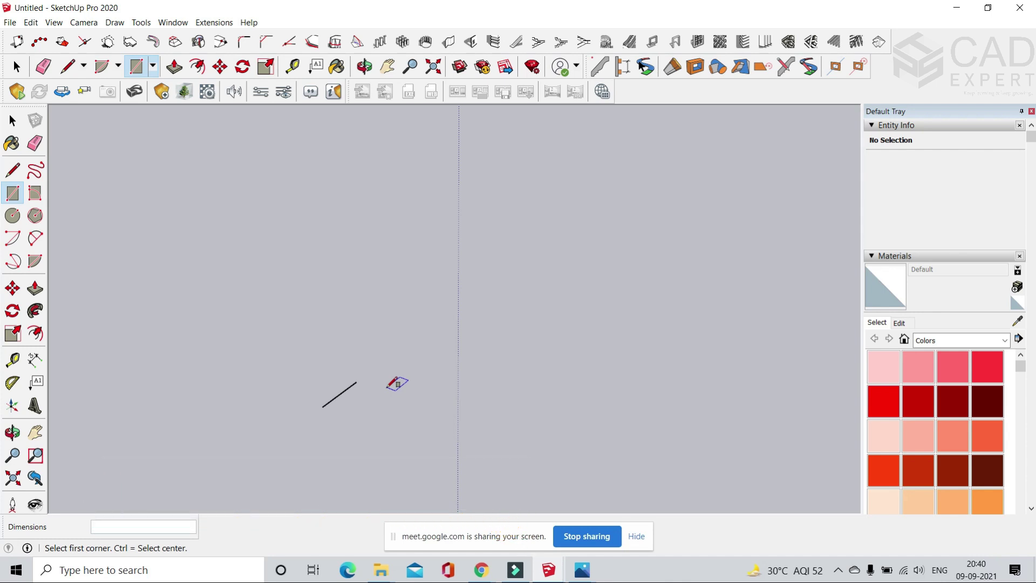
click(370, 397)
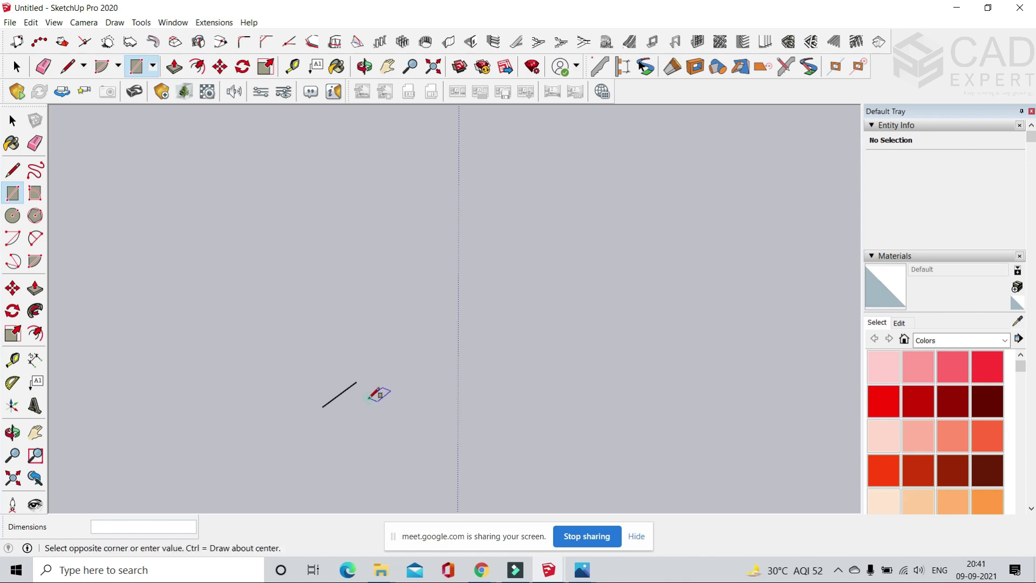
text(5)
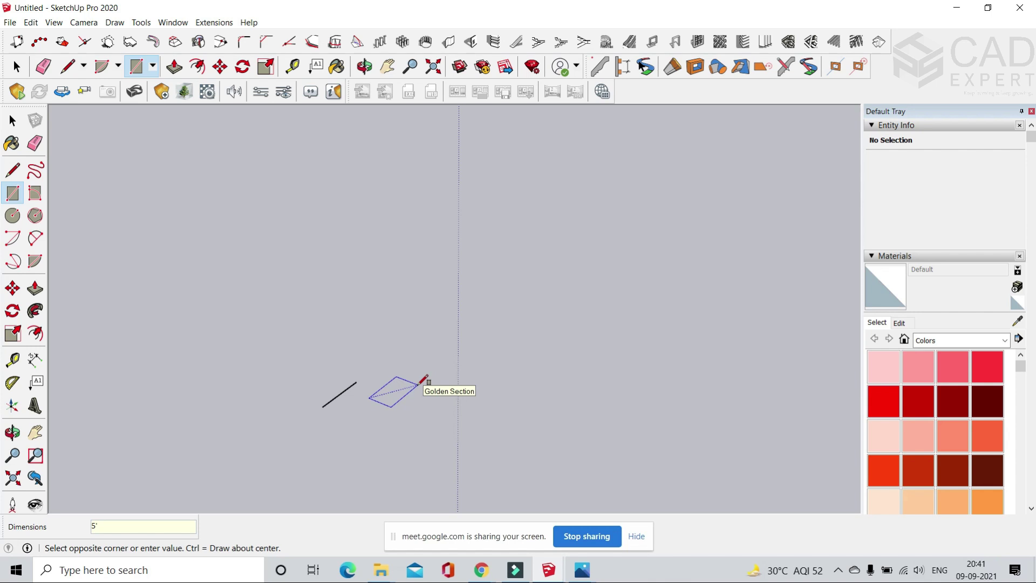
text(' , 10)
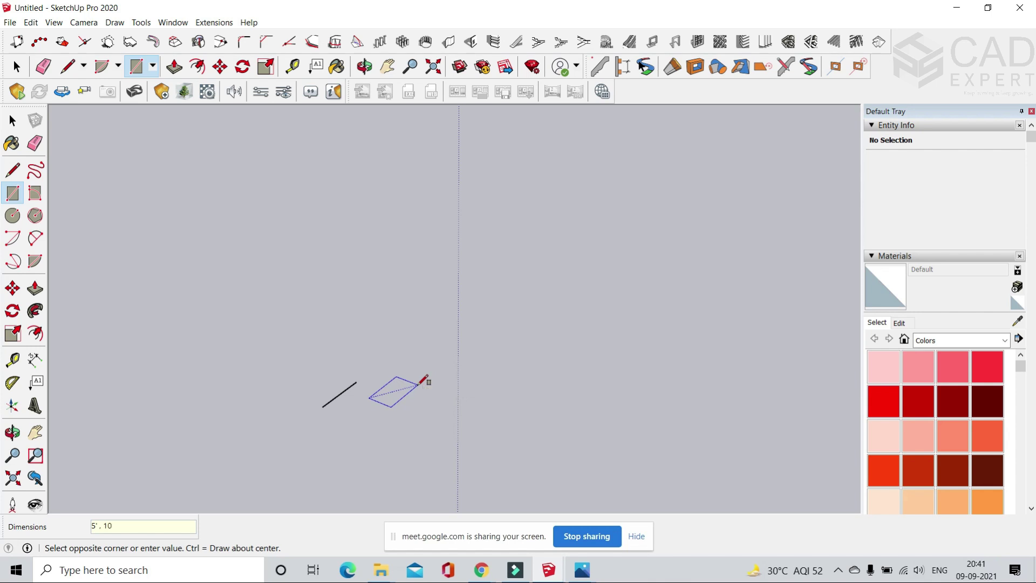
text(')
key(Return)
scroll(371, 414, up, 3)
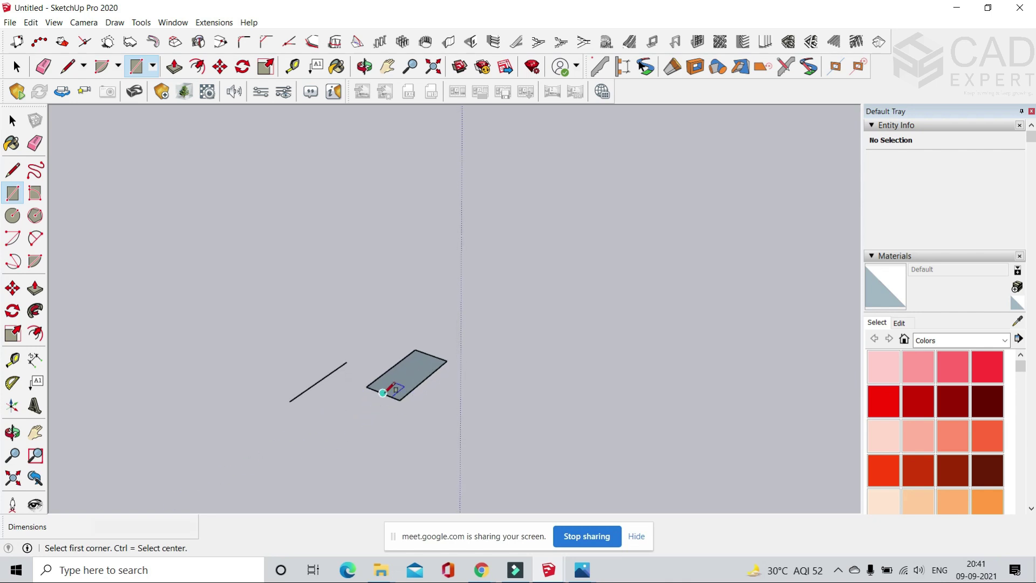
scroll(386, 379, up, 3)
scroll(354, 402, up, 1)
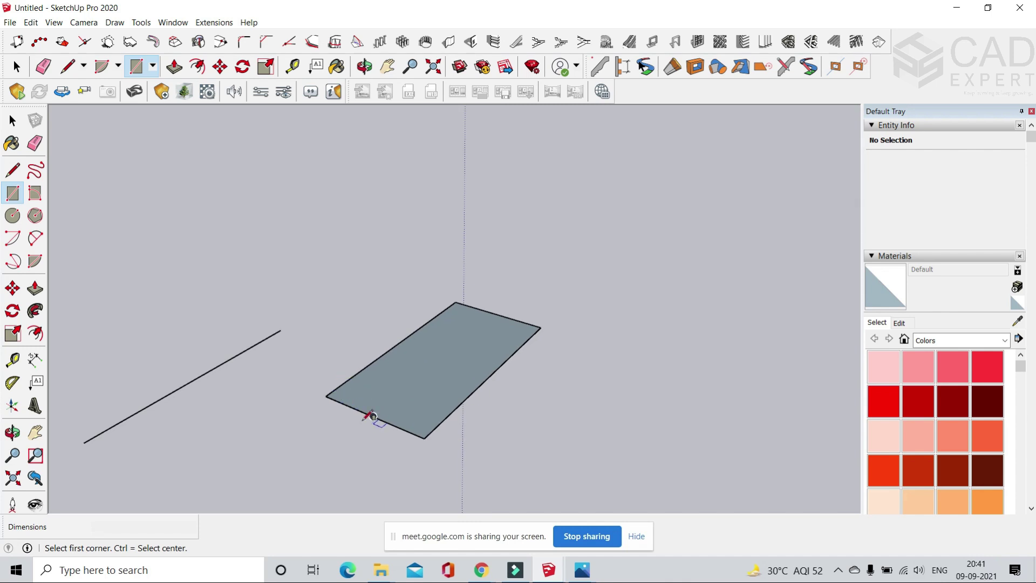
- Draw another 5' by 10' rectangle beside the previous one, on the side away from the line, and leave the Rectangle tool
click(561, 386)
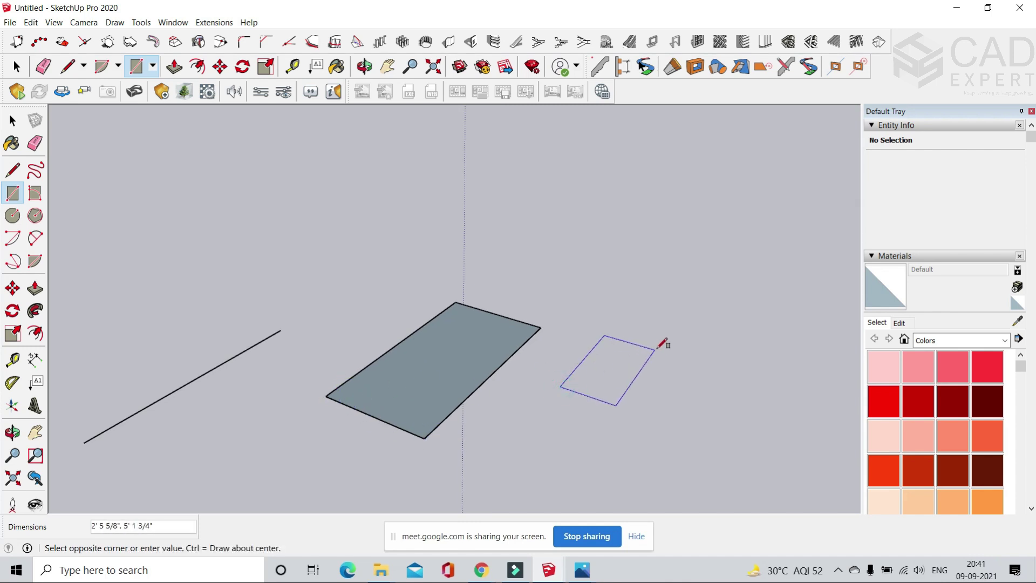
text(5', 10)
key(Return)
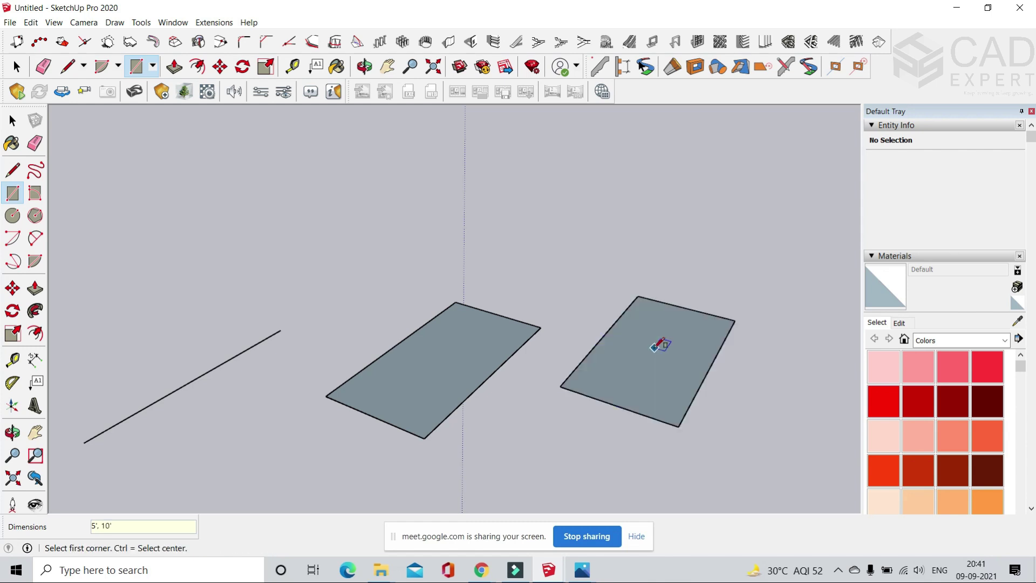
scroll(454, 404, down, 1)
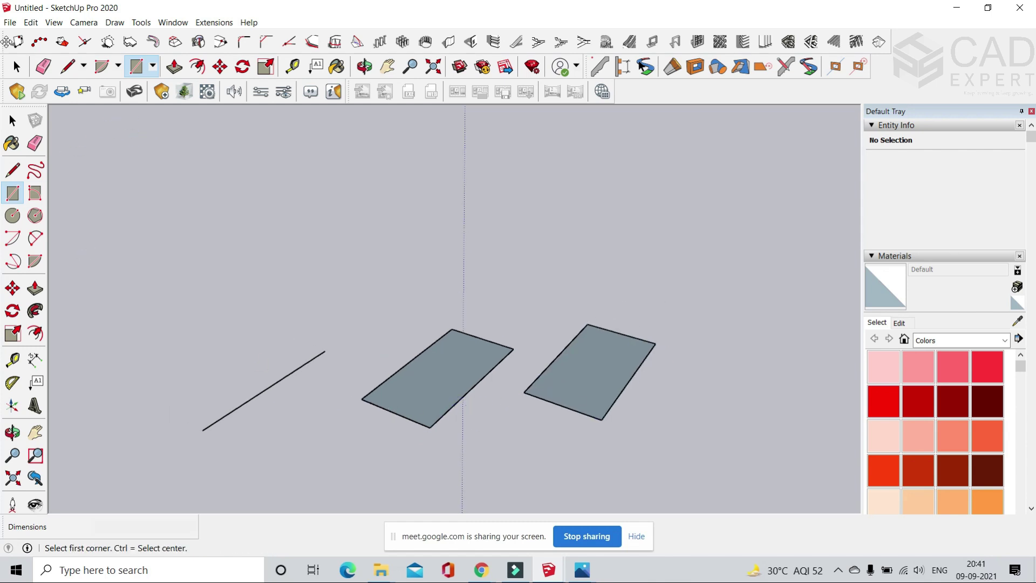
click(16, 66)
click(198, 183)
scroll(237, 205, down, 2)
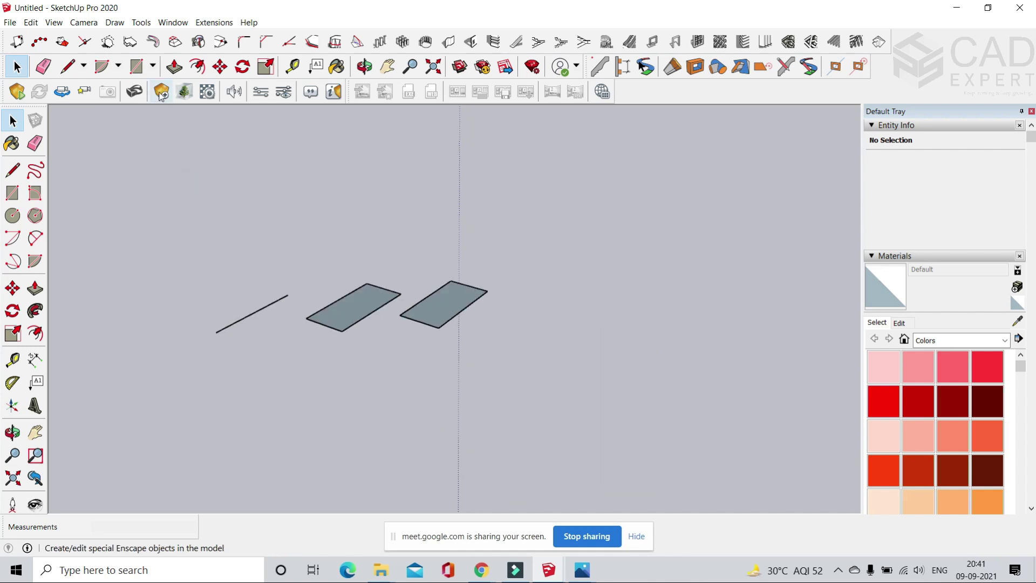
click(153, 66)
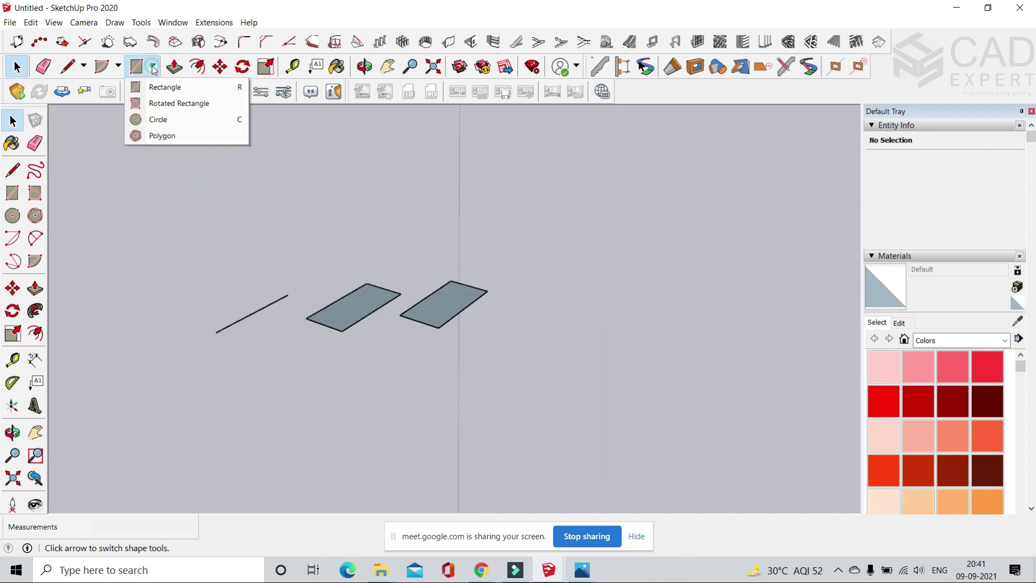
click(195, 104)
middle_drag(291, 243, 335, 324)
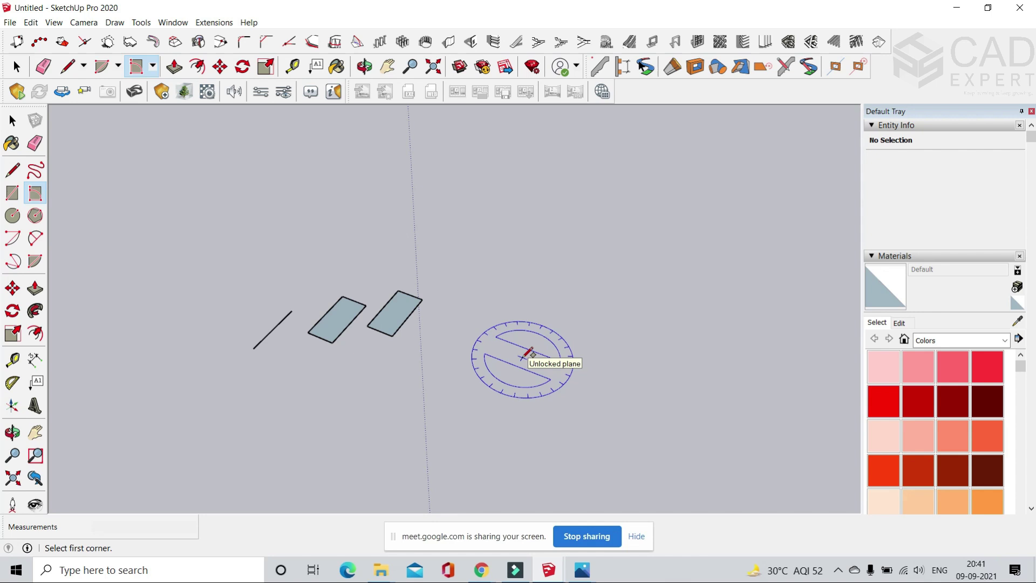
click(17, 65)
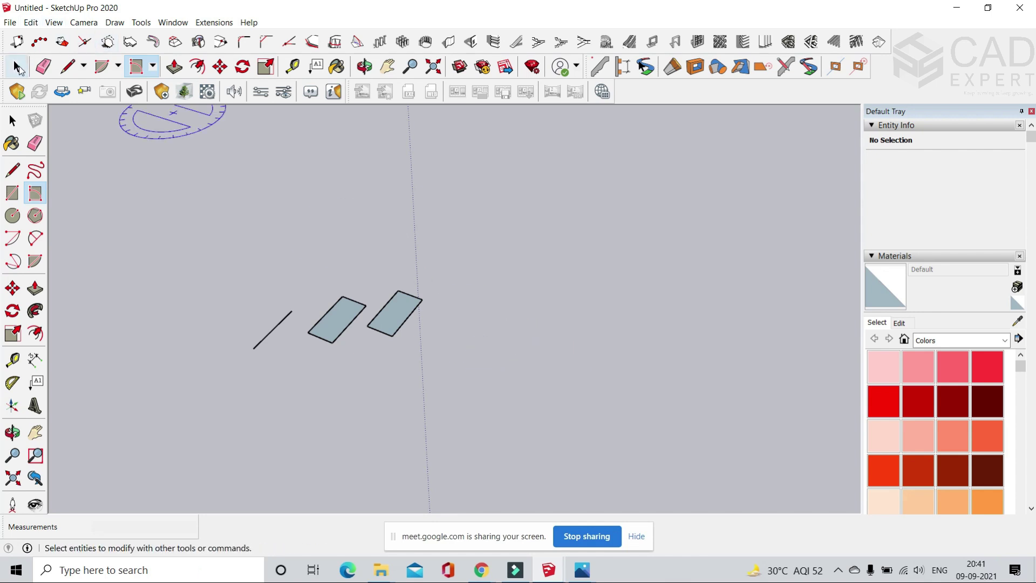
- Try to rotate the 5' by 10' rectangle farthest from the line by 90° about a point near its centre
scroll(346, 319, up, 3)
double_click(422, 330)
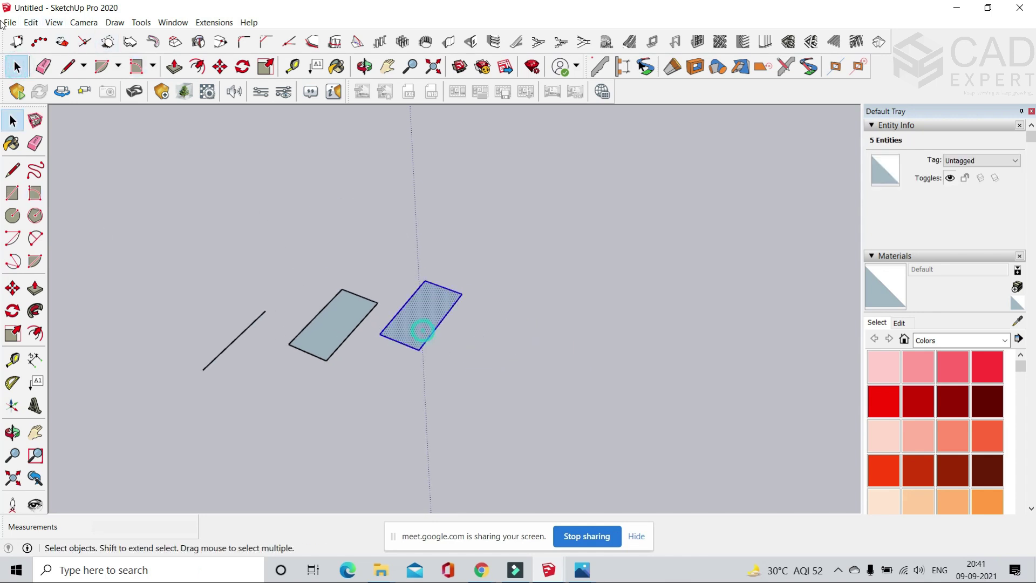
click(242, 67)
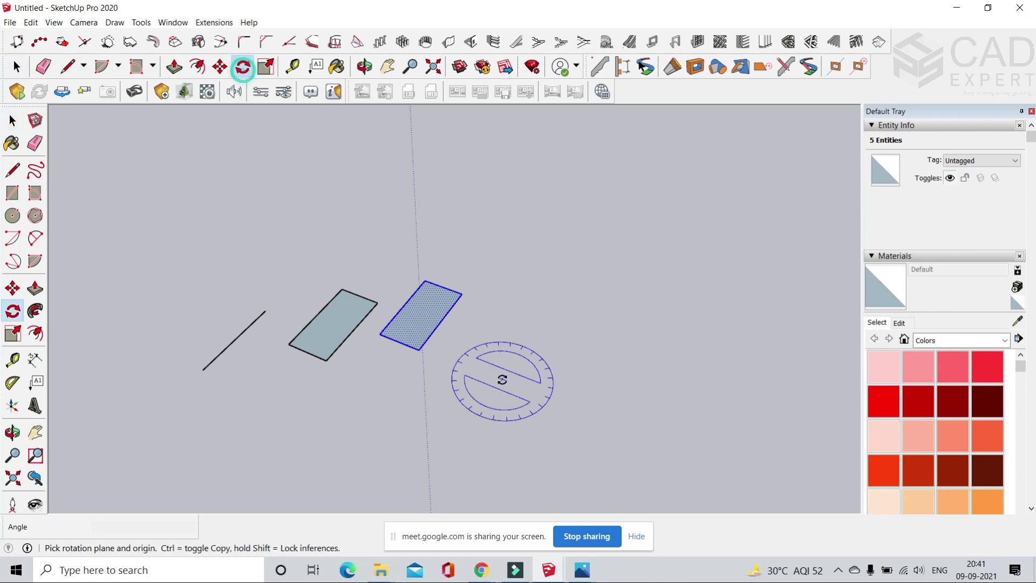
scroll(432, 330, up, 3)
click(402, 295)
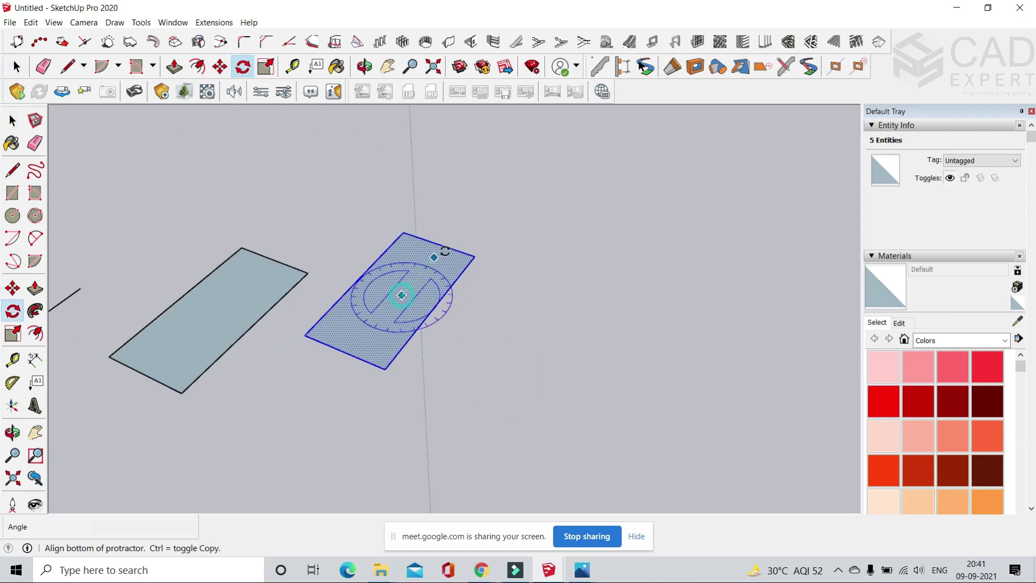
click(465, 223)
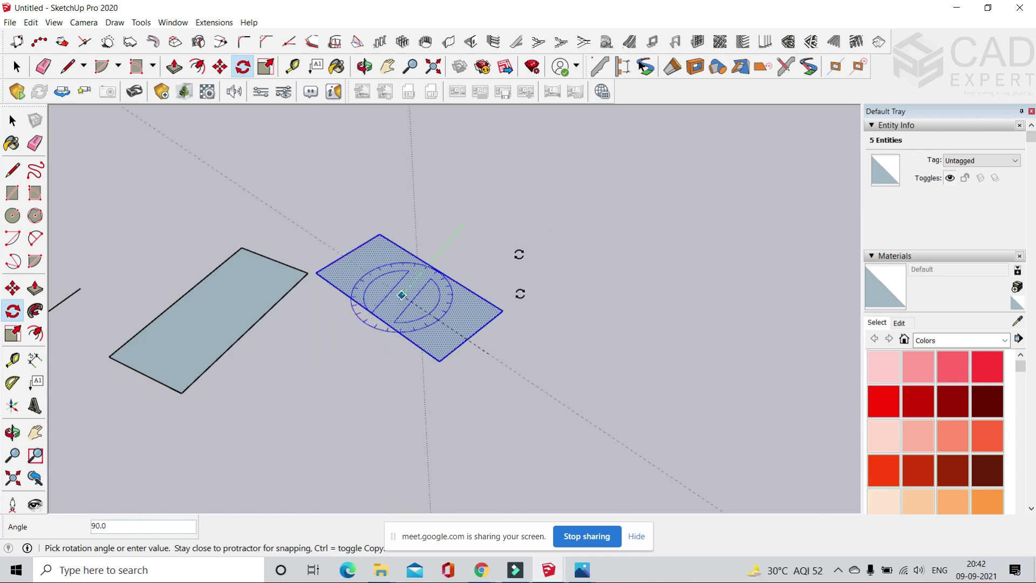
key(Escape)
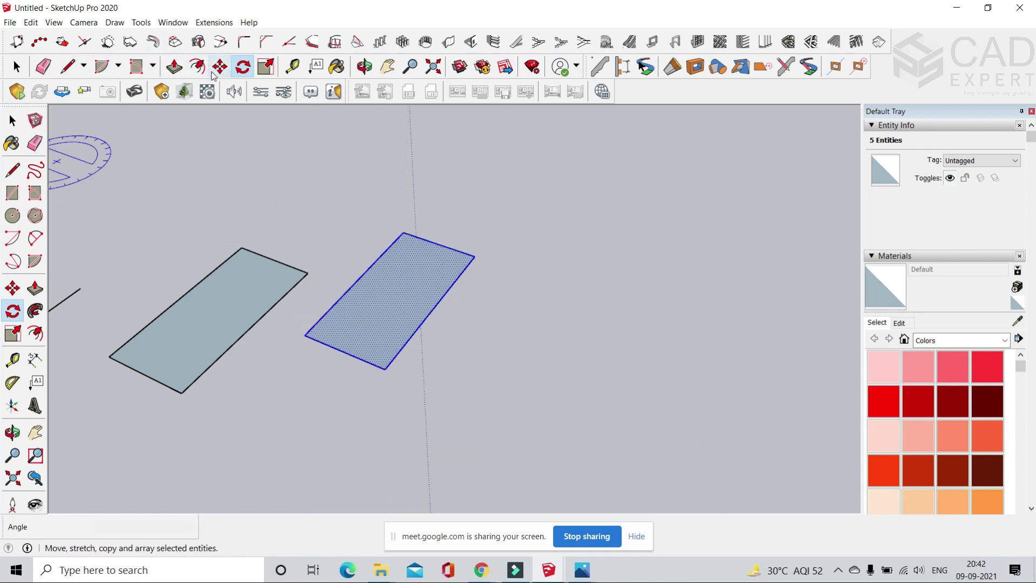
- Push/Pull the 5' by 10' rectangle farthest from the line up about 14' 2" into a box and clear the selection
click(174, 66)
click(380, 347)
scroll(380, 348, down, 2)
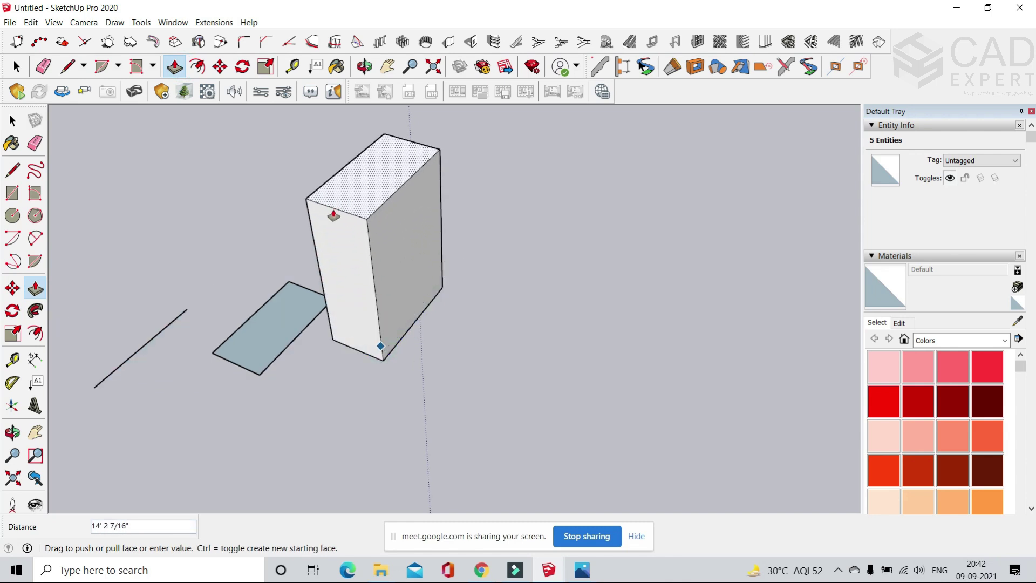
click(333, 209)
click(17, 67)
click(160, 156)
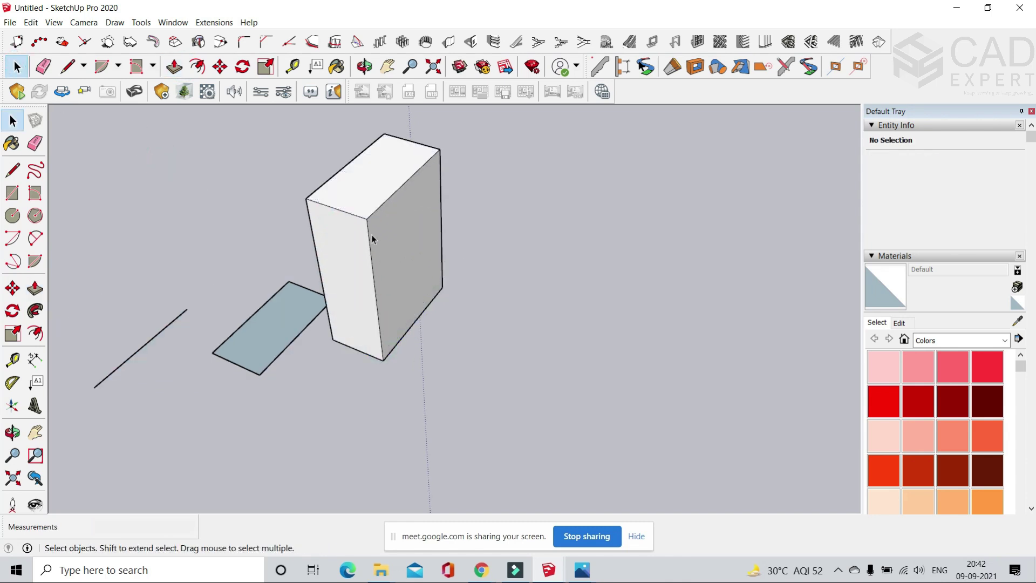
- Select the whole box with its connected geometry, then select only one long edge of its top face
triple_click(371, 235)
right_click(372, 235)
click(529, 201)
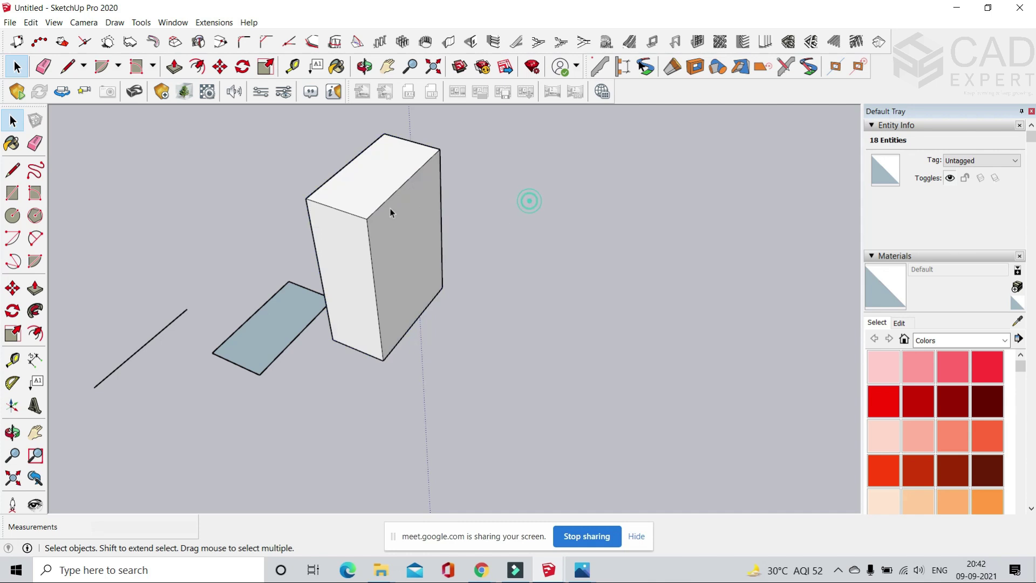
click(377, 209)
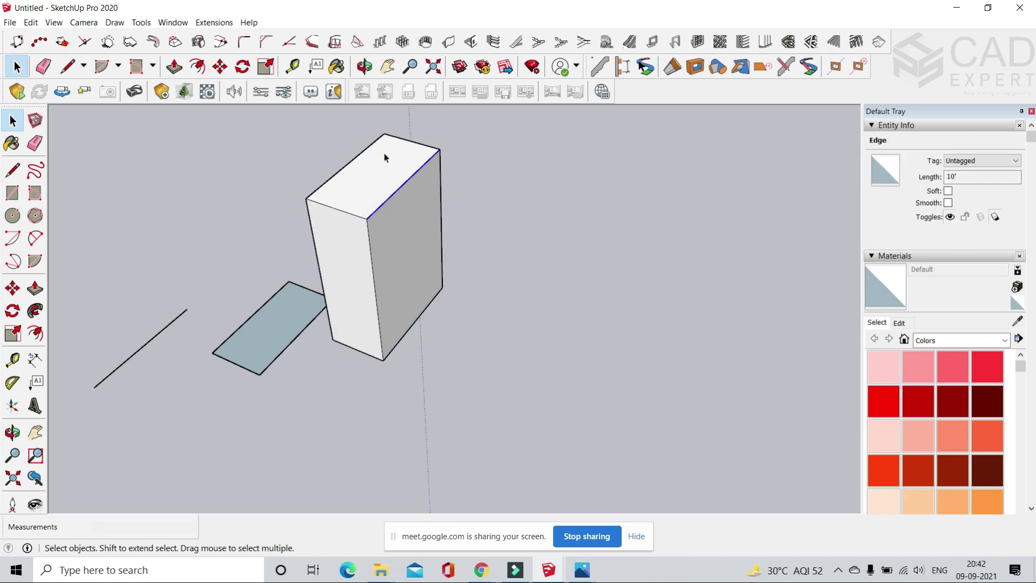
- Select the box's top face together with its bounding edges
middle_drag(353, 268, 470, 338)
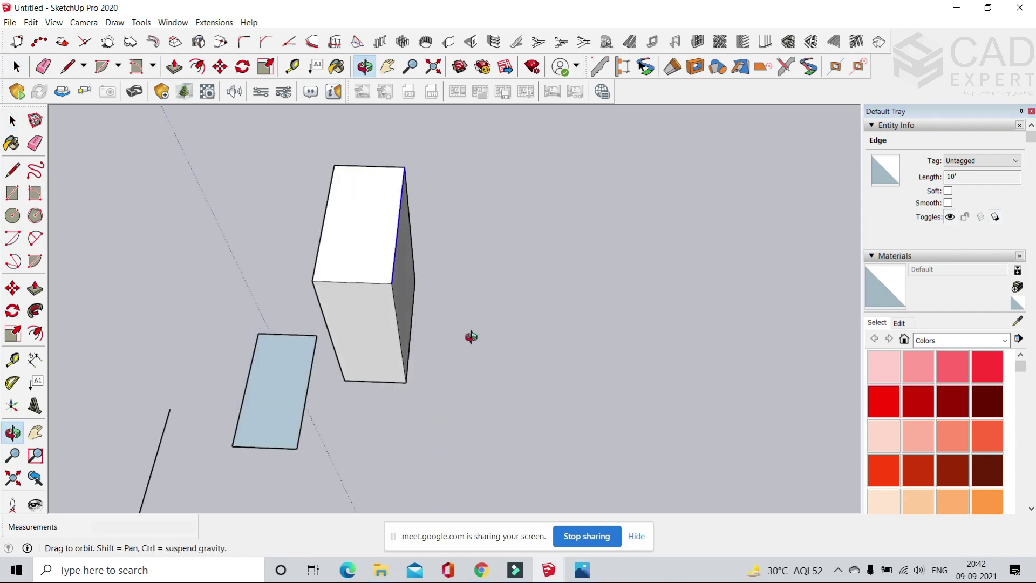
scroll(470, 336, down, 4)
scroll(383, 333, up, 1)
middle_drag(384, 333, 411, 304)
drag(395, 252, 471, 318)
scroll(411, 340, up, 2)
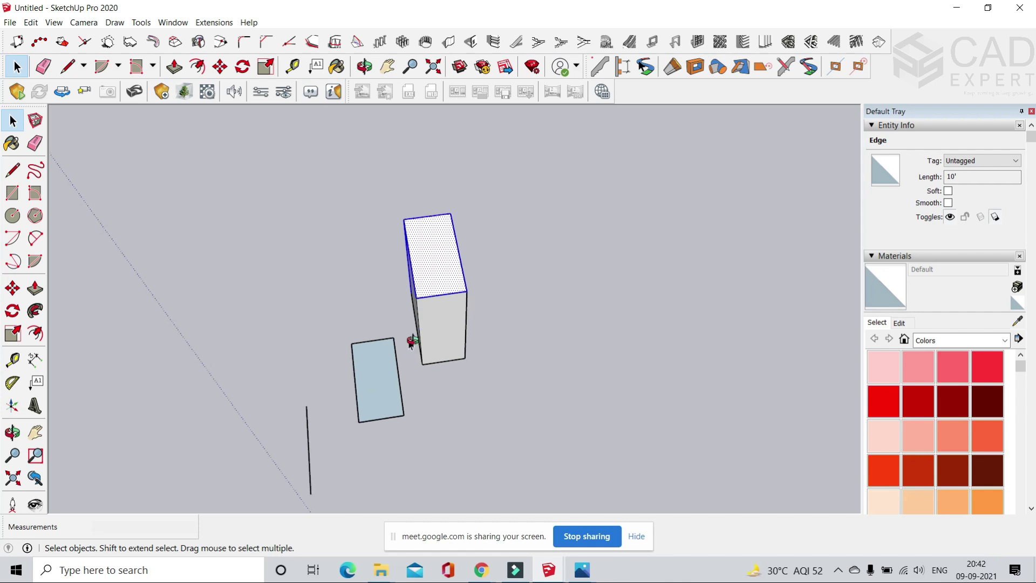
- Delete the flat 5' by 10' rectangle and its edges between the box and the line
middle_drag(411, 341, 535, 352)
double_click(420, 414)
key(Delete)
middle_drag(414, 416, 437, 412)
scroll(437, 412, down, 2)
- Select the whole box by enclosing it in a selection window, clear the selection, and repeat the window selection
drag(344, 289, 550, 420)
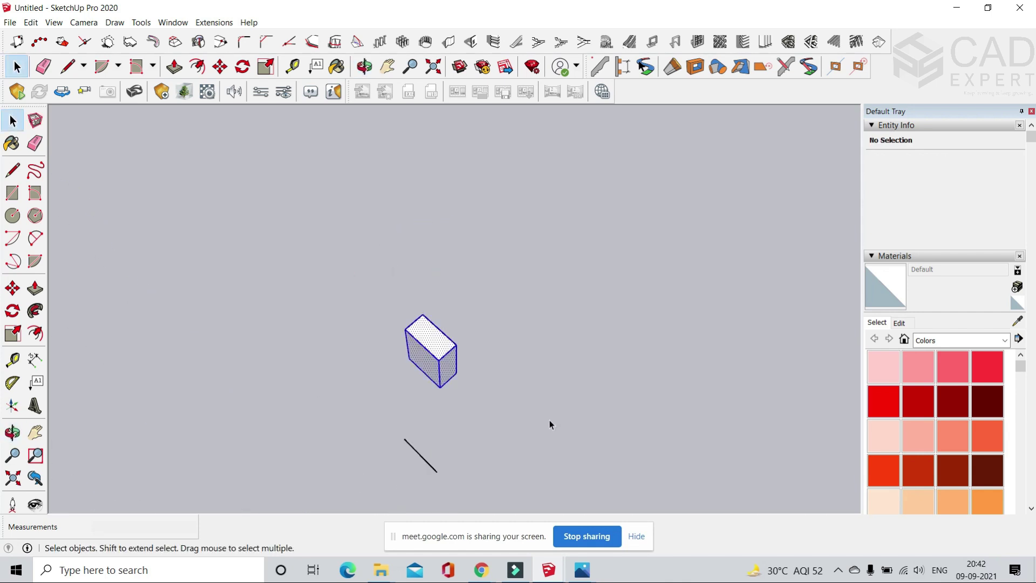
click(518, 405)
scroll(446, 384, up, 4)
scroll(376, 294, down, 2)
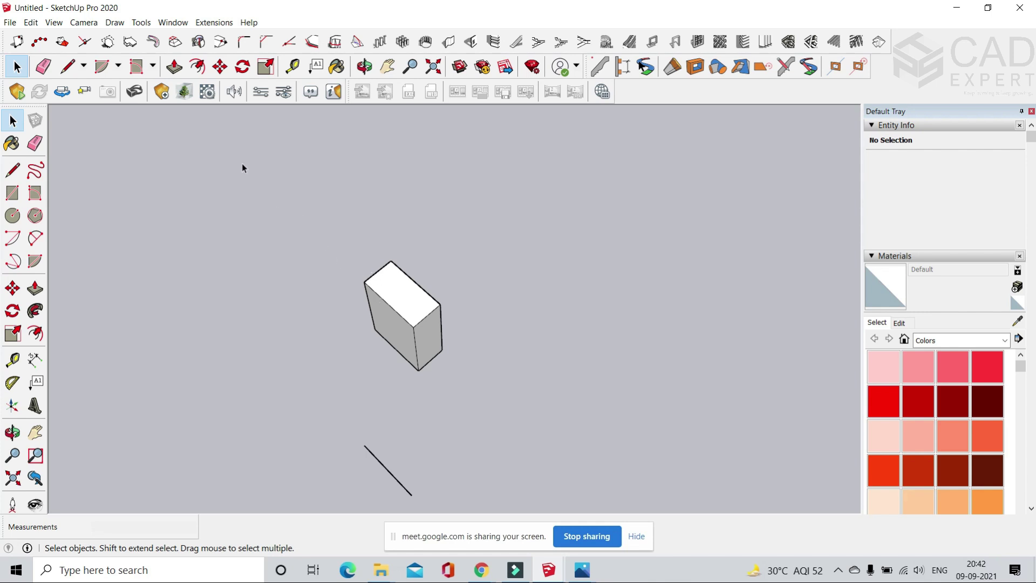
drag(261, 173, 564, 429)
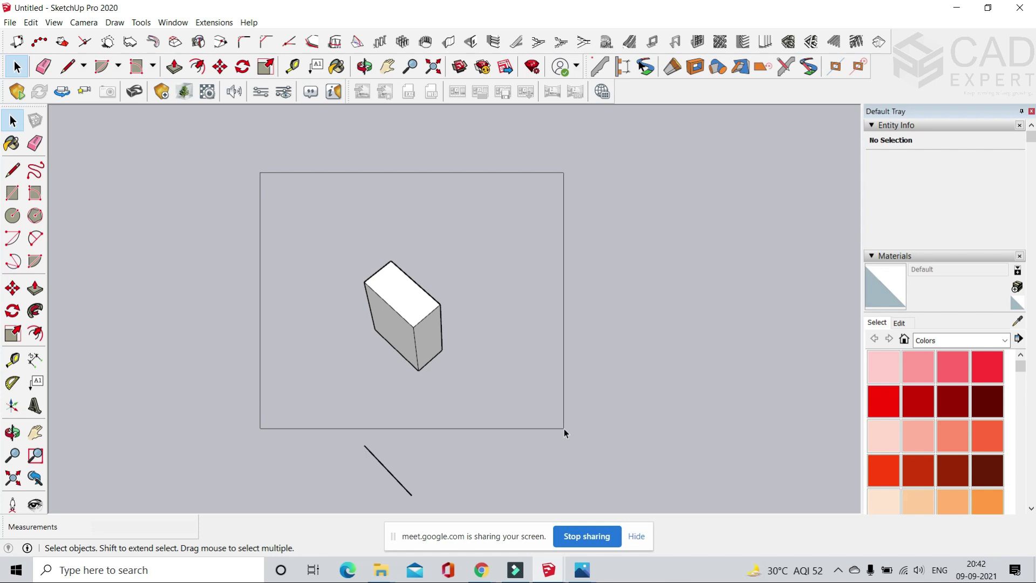
drag(564, 428, 564, 429)
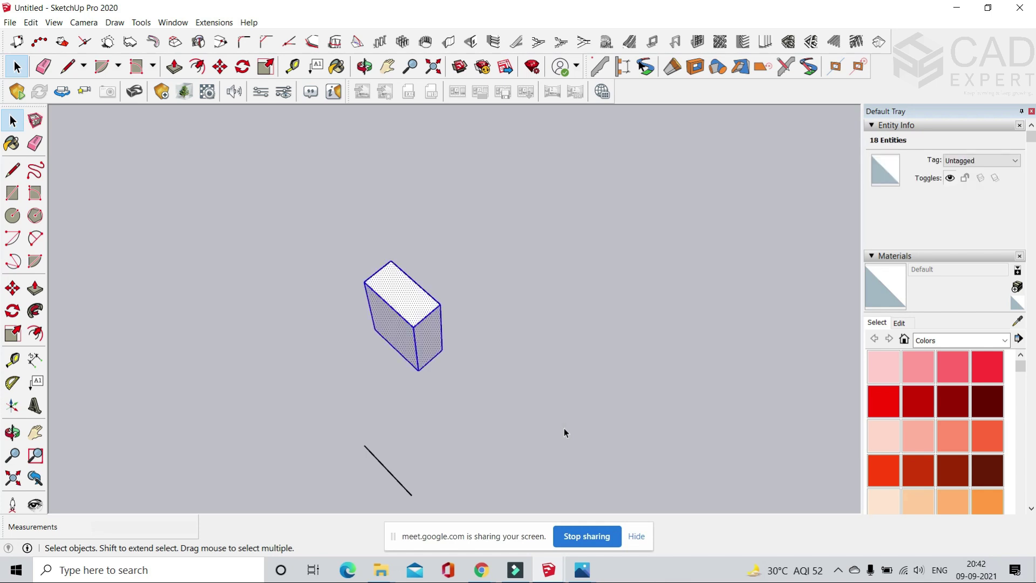
- Select only the fully enclosed edges and faces of the box with partial selection windows, then clear the selection
drag(243, 184, 410, 351)
scroll(374, 301, up, 2)
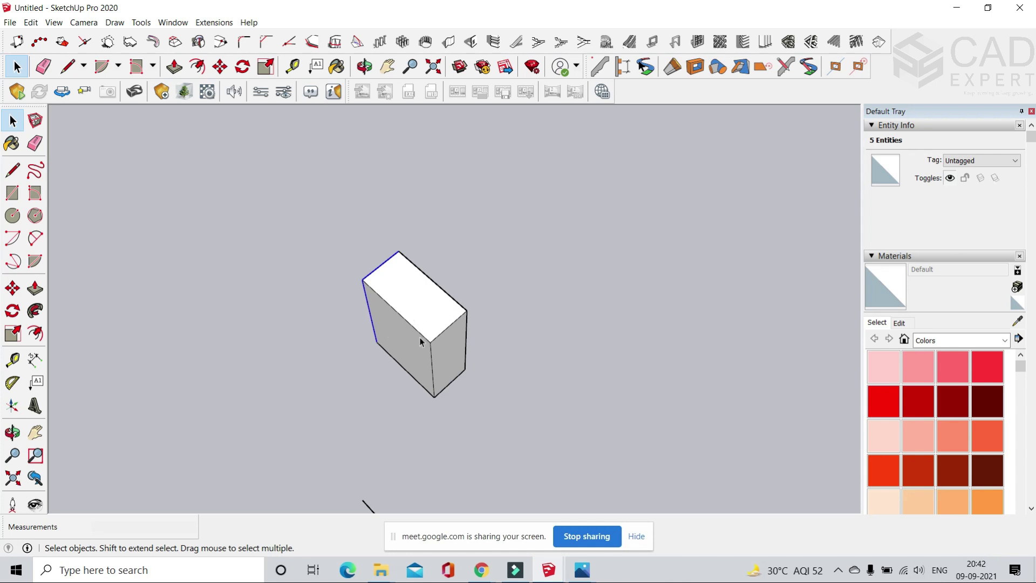
drag(243, 165, 442, 431)
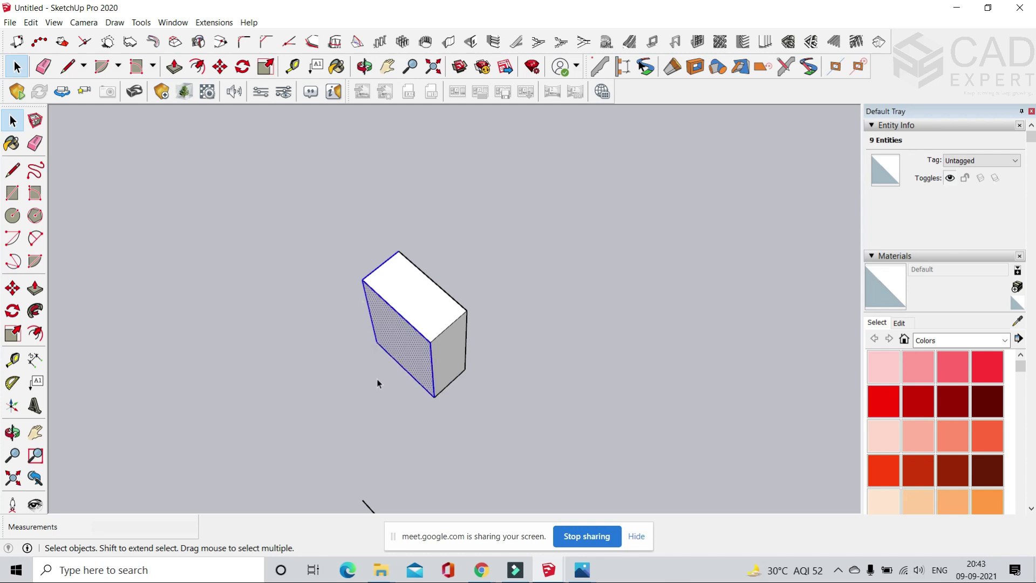
click(497, 272)
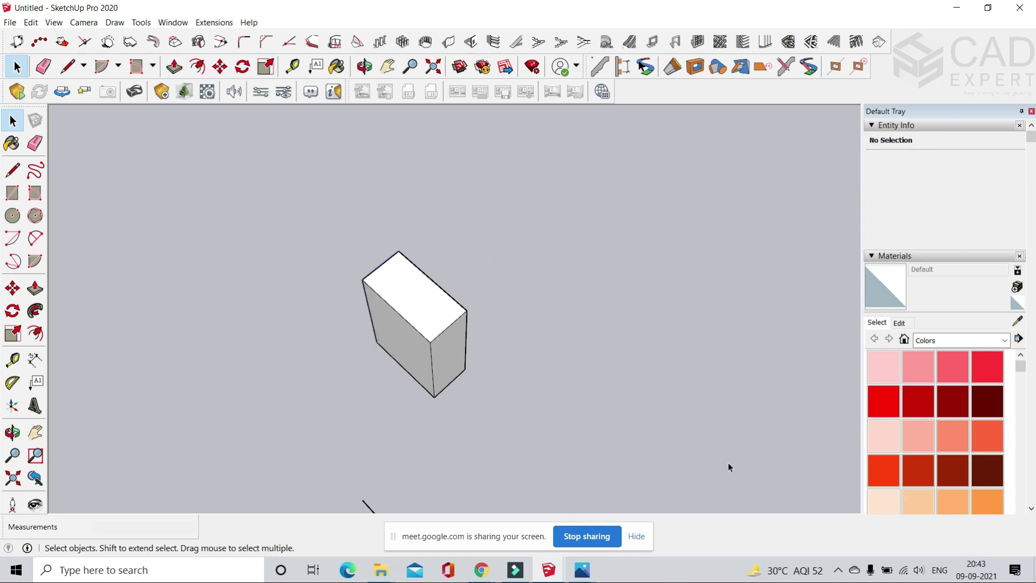
- Select everything a crossing window touches on the box, clear the selection, and draw an enclosing window around the box
drag(728, 471, 380, 224)
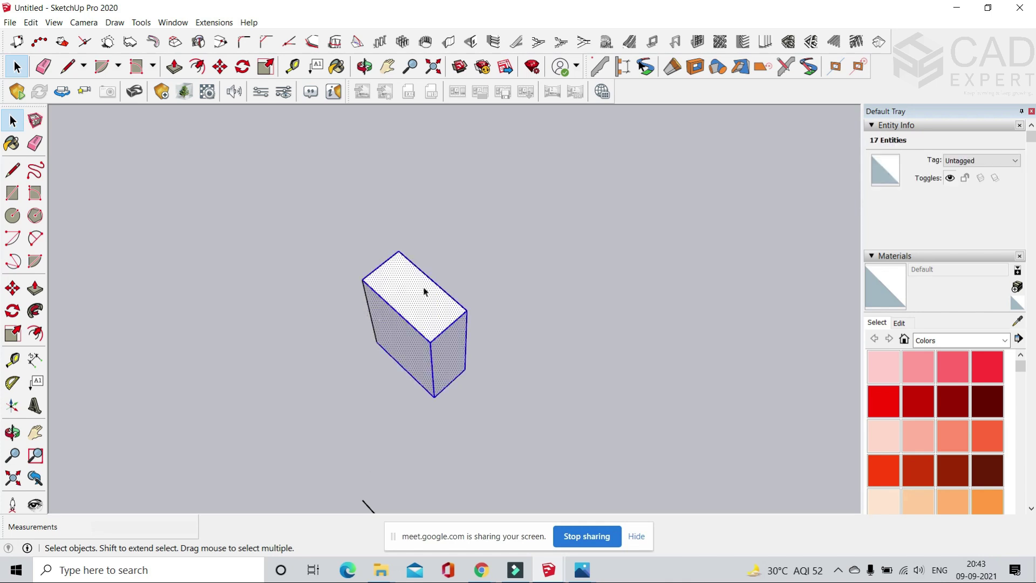
click(552, 270)
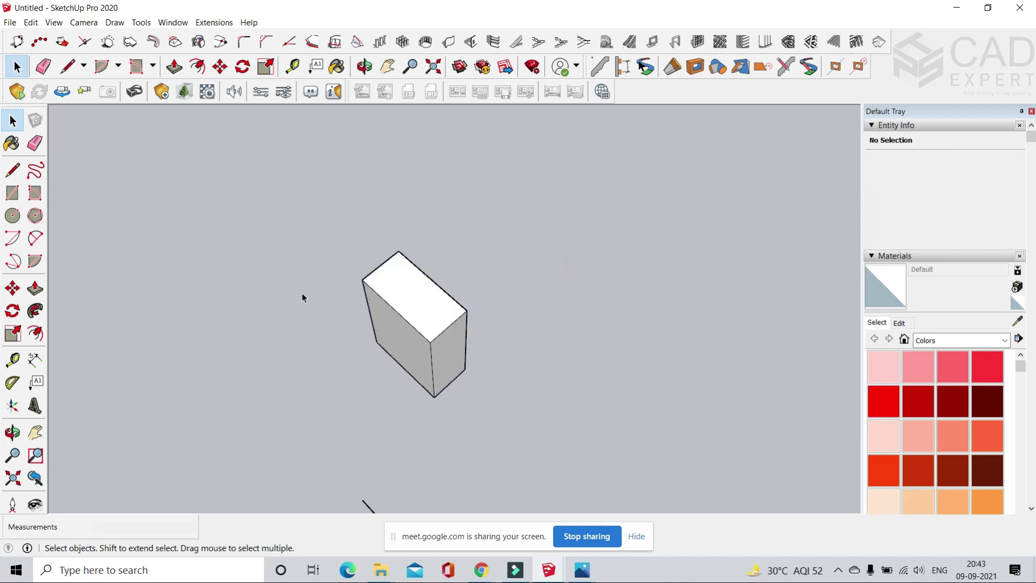
drag(241, 147, 501, 454)
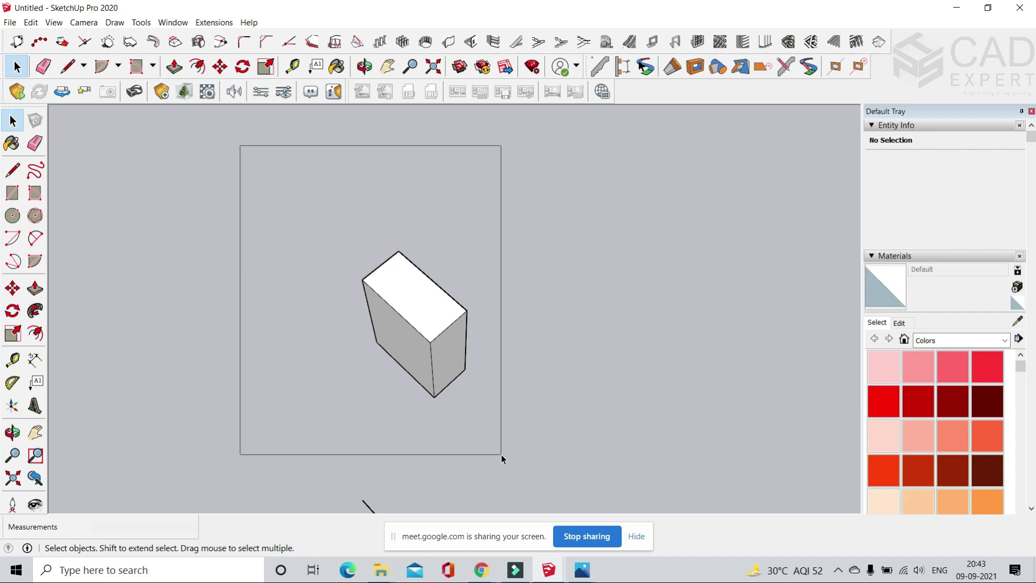
drag(588, 489, 567, 462)
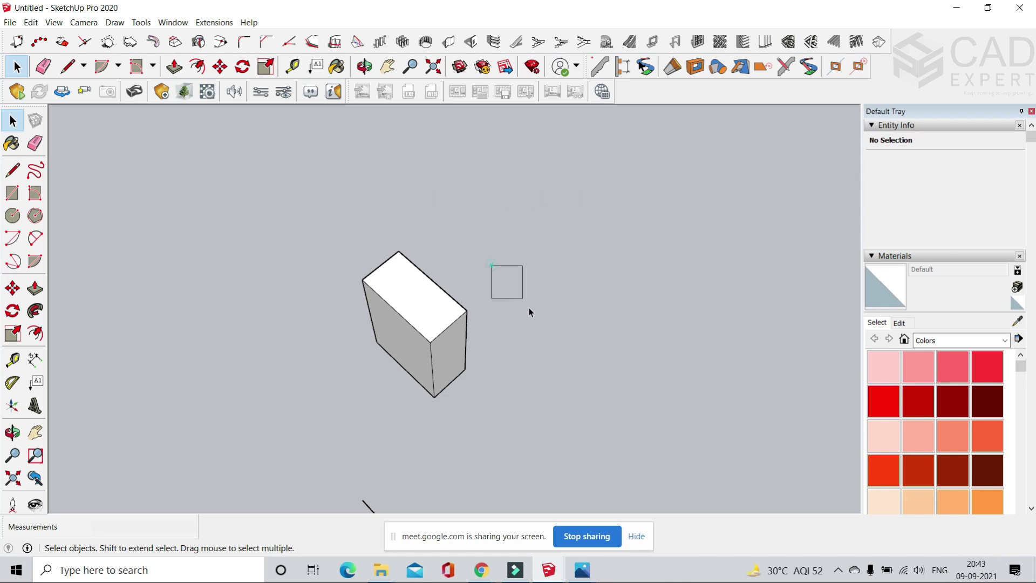
- Select the box's side and top faces one at a time, then select all its connected faces and edges together
scroll(438, 348, up, 3)
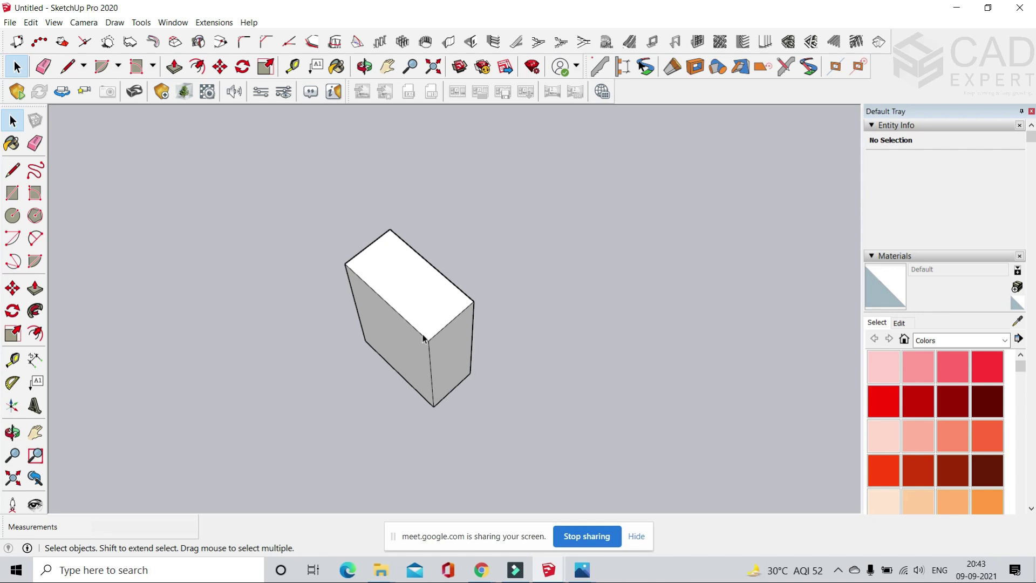
click(369, 290)
click(390, 327)
click(400, 295)
click(453, 358)
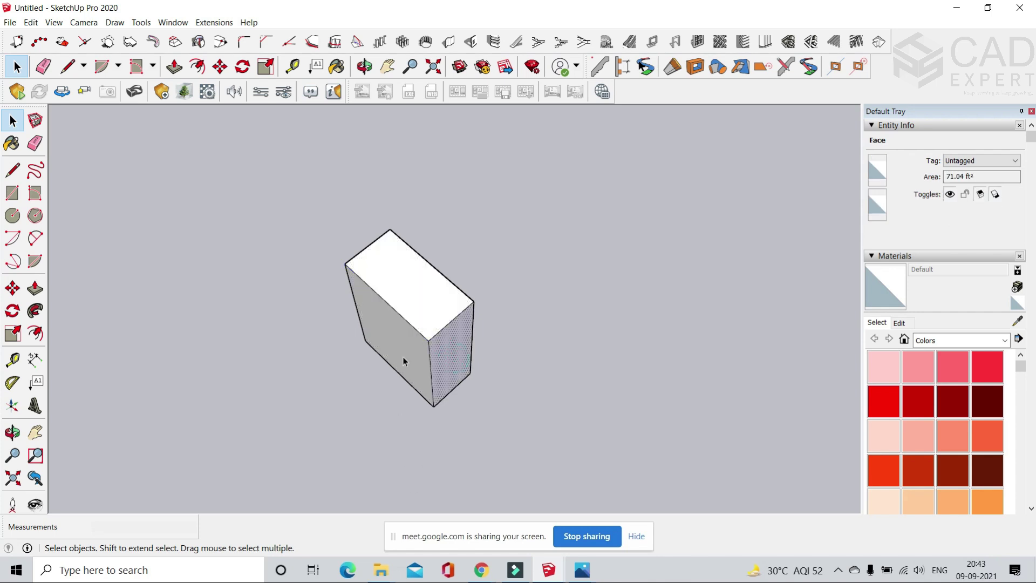
triple_click(424, 323)
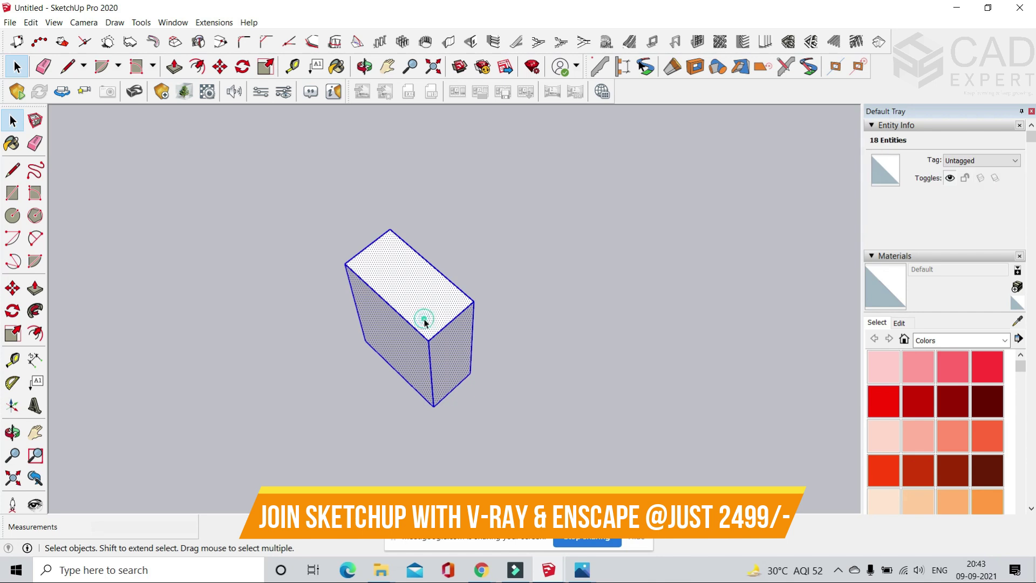
middle_drag(403, 423, 510, 321)
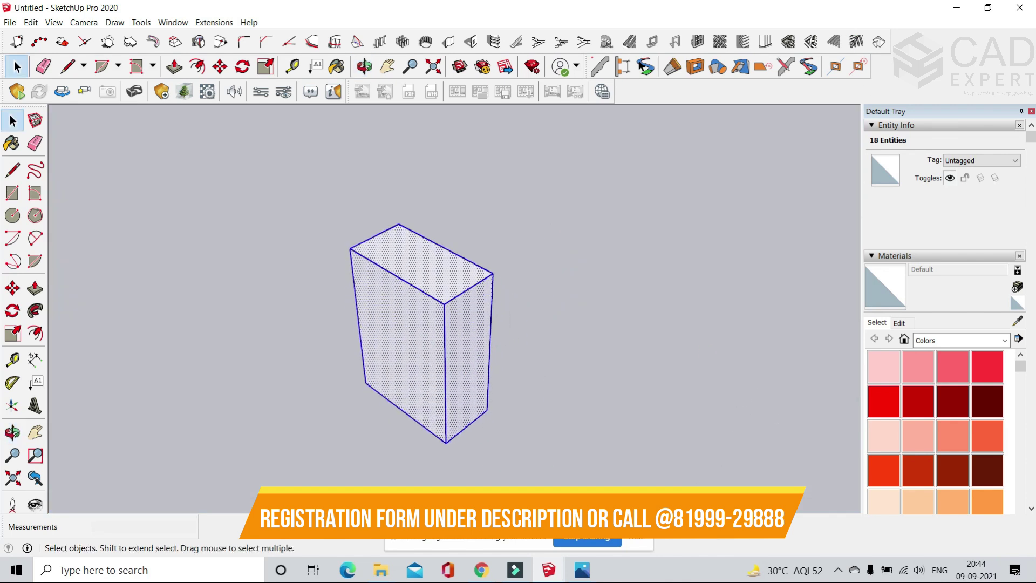
- Make the selected box geometry a group and clear the selection
right_click(452, 321)
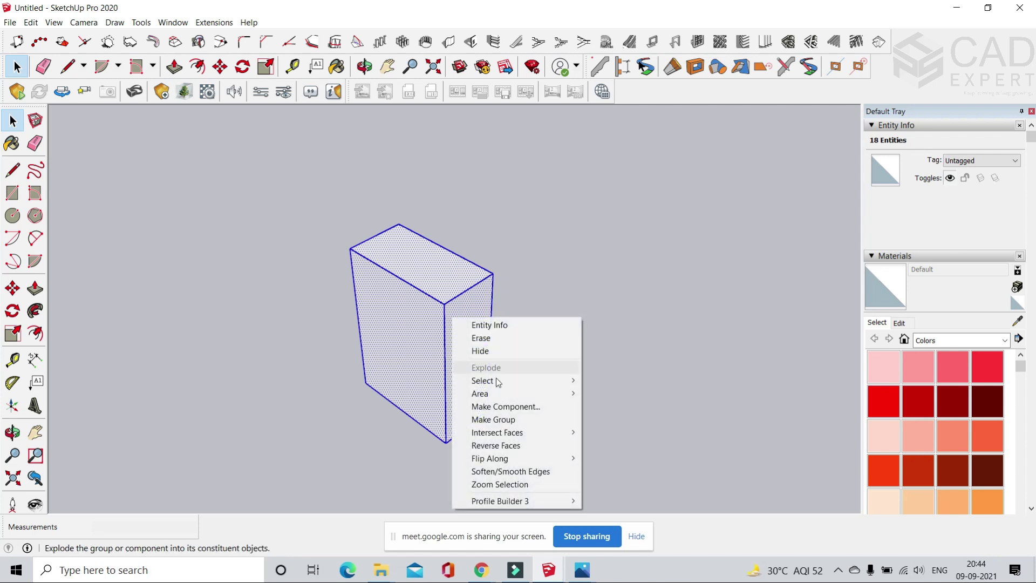
click(508, 421)
drag(547, 290, 620, 364)
scroll(445, 370, up, 3)
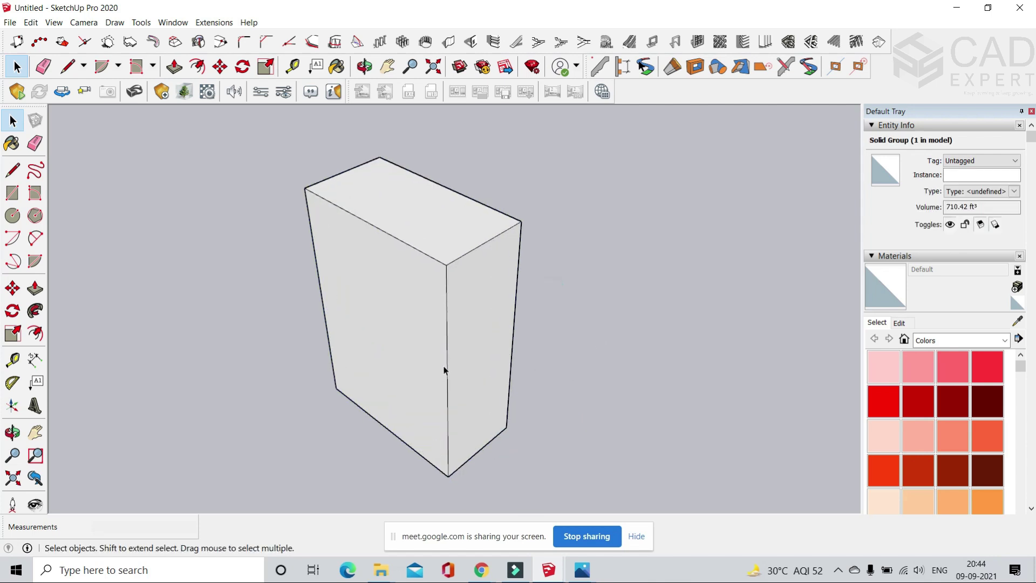
- Draw a rotated rectangle about 2' 8 11/16" by 10' 2 5/16" projecting at an angle from the box's large front face
scroll(452, 261, down, 3)
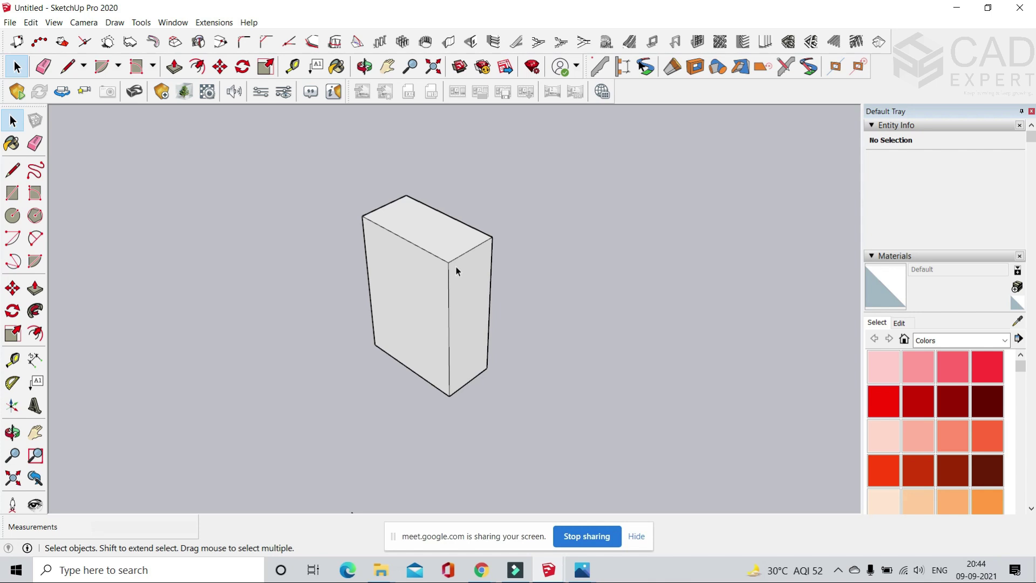
scroll(462, 261, down, 5)
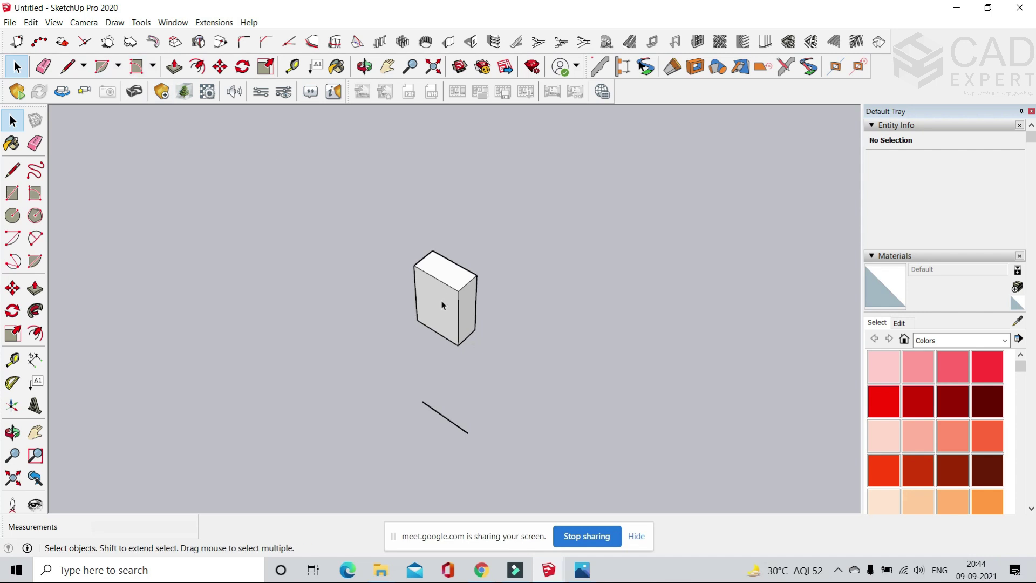
scroll(444, 302, up, 3)
scroll(476, 248, up, 4)
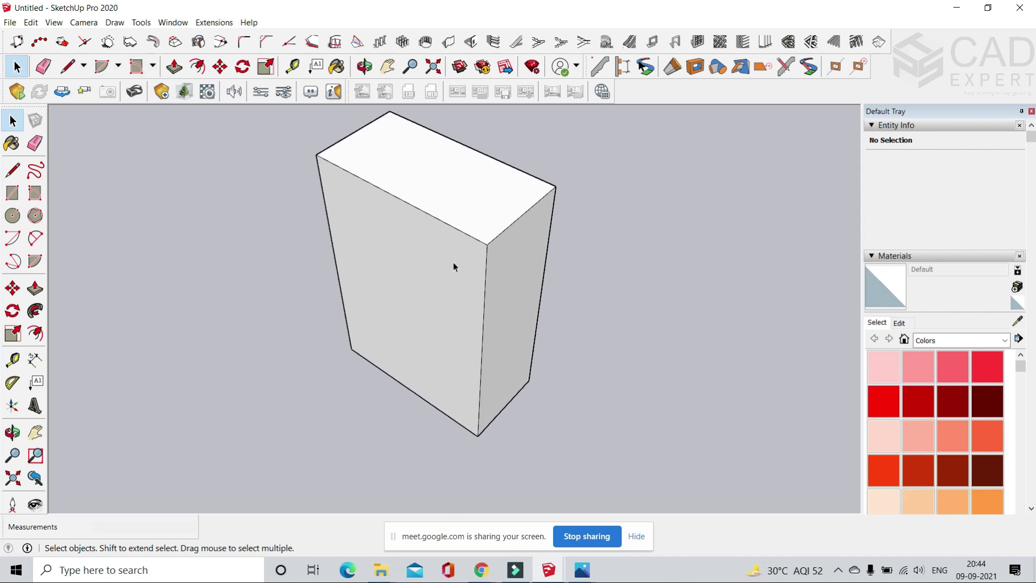
middle_drag(497, 358, 463, 345)
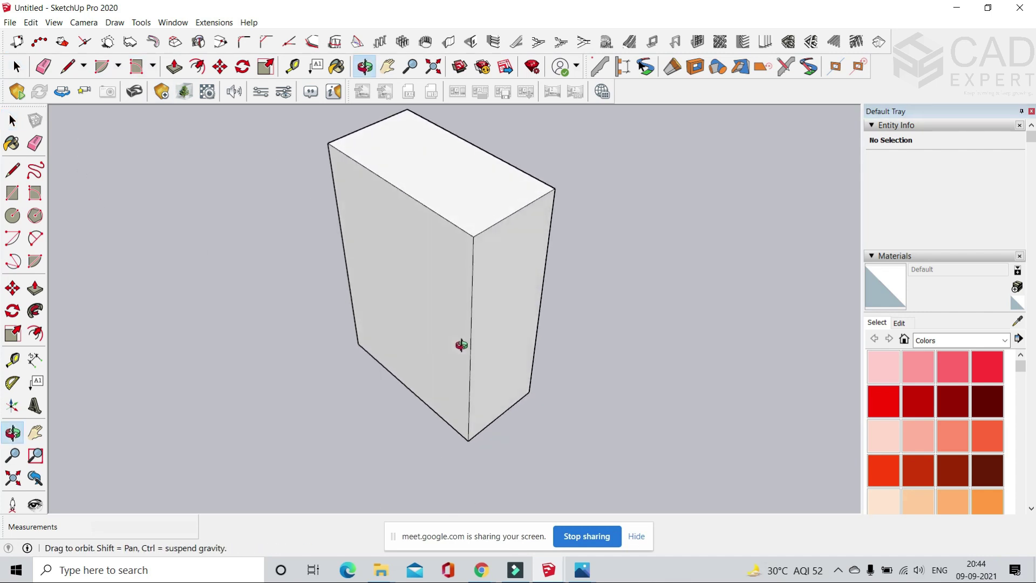
click(136, 67)
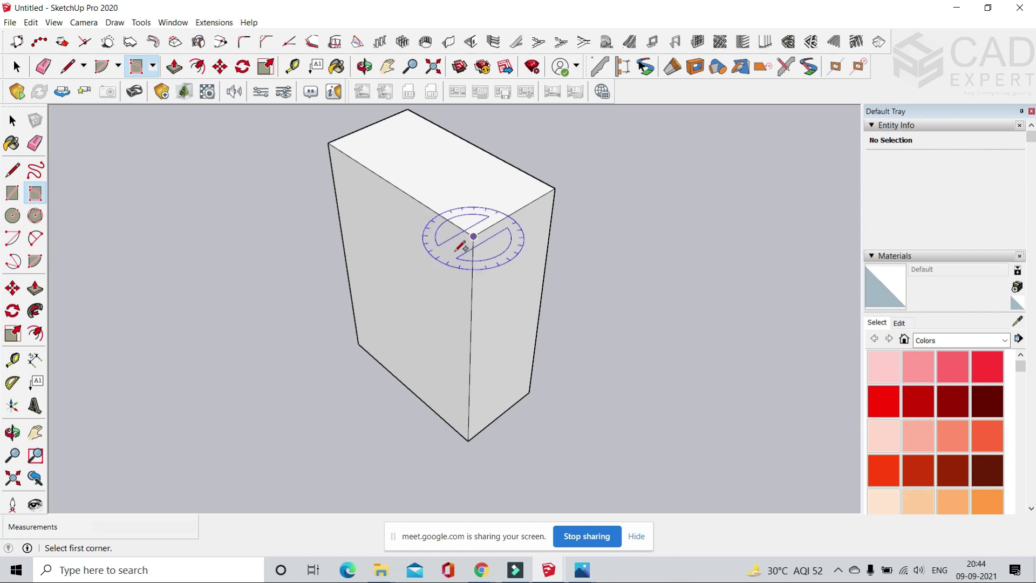
click(428, 270)
click(428, 223)
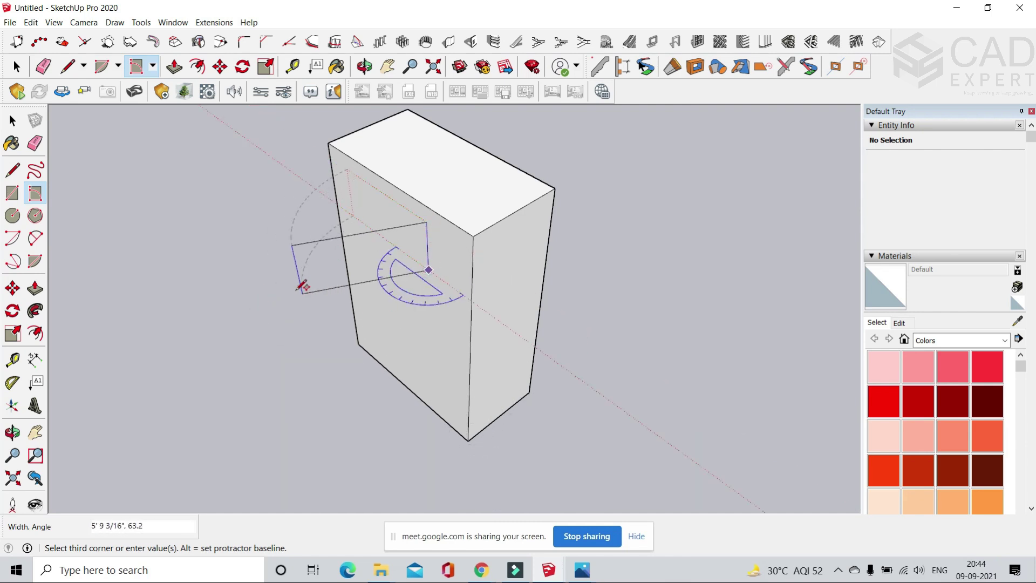
click(200, 294)
- Draw a small tilted rotated rectangle standing on the box's top face, and leave the drawing tool
middle_drag(249, 269, 393, 301)
scroll(392, 302, down, 3)
scroll(409, 229, up, 2)
middle_drag(410, 229, 435, 268)
scroll(435, 267, up, 2)
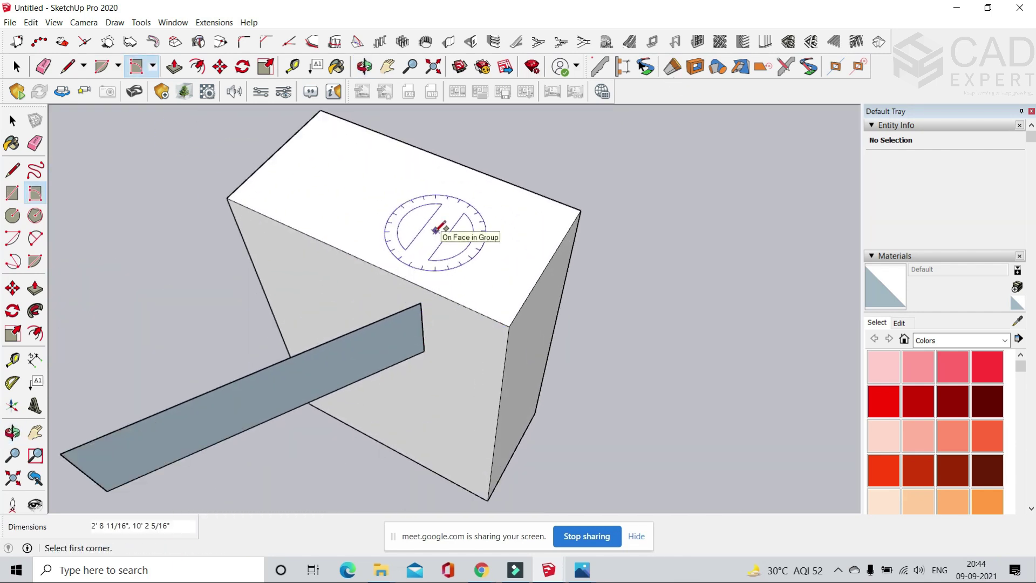
click(436, 230)
click(467, 188)
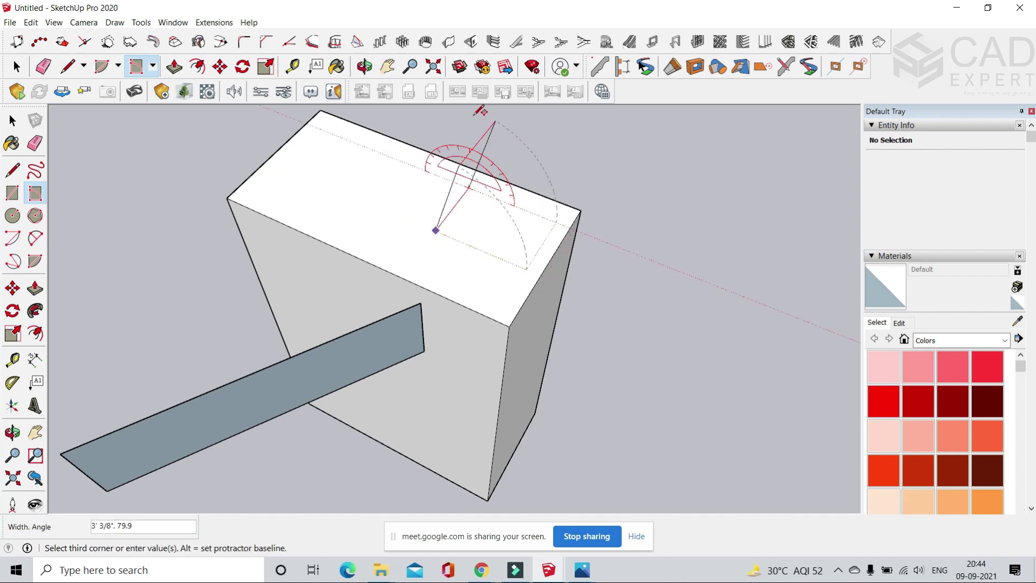
double_click(426, 124)
mouse_move(591, 307)
middle_down()
mouse_move(287, 131)
mouse_move(115, 174)
mouse_move(550, 278)
mouse_move(139, 112)
middle_up()
click(16, 66)
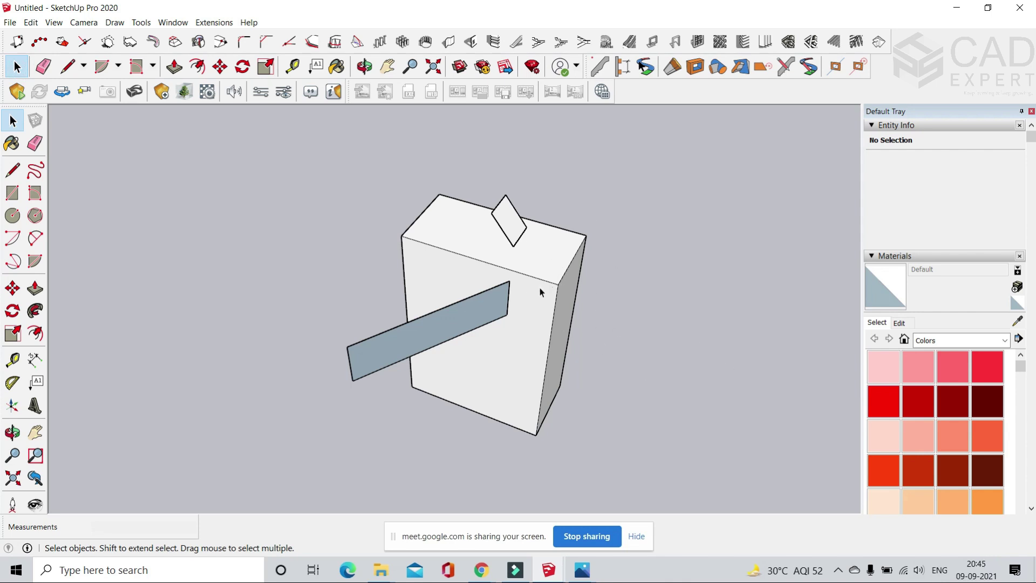
- Copy the grouped box with the Move tool, placing the copy about 16' 5" away beside the original
scroll(543, 292, up, 3)
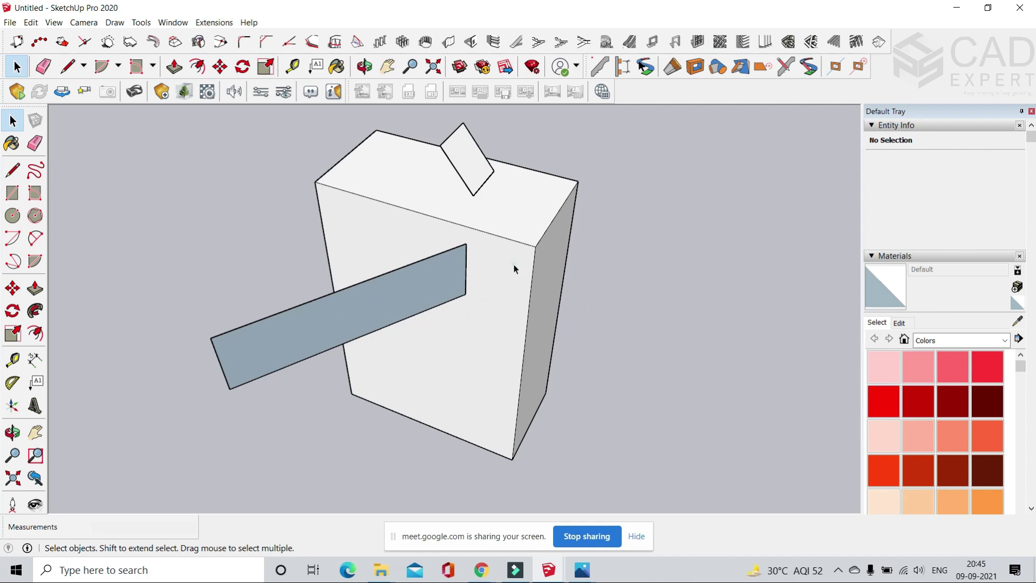
click(514, 269)
scroll(503, 267, down, 2)
click(220, 66)
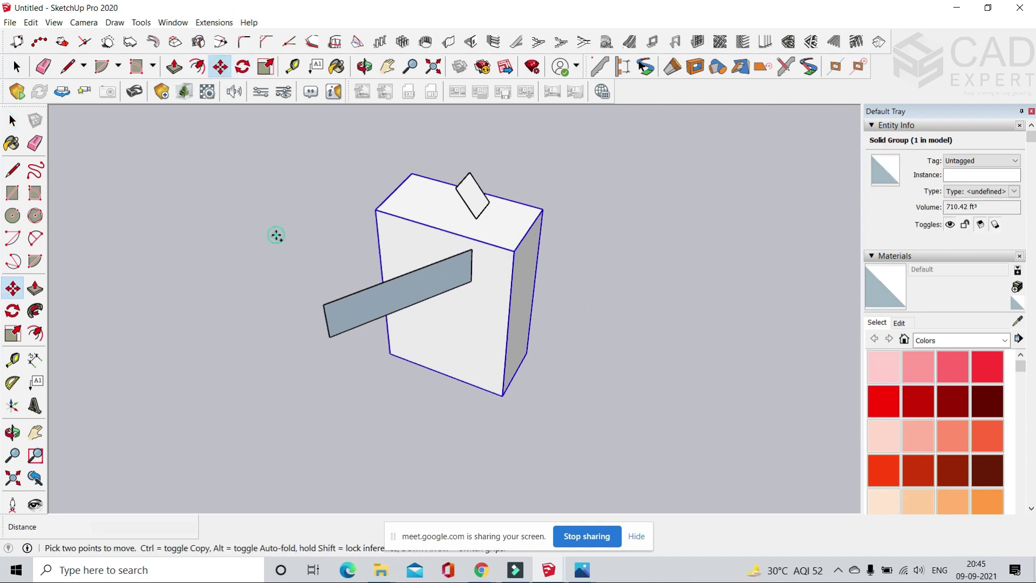
click(276, 235)
key(ctrl)
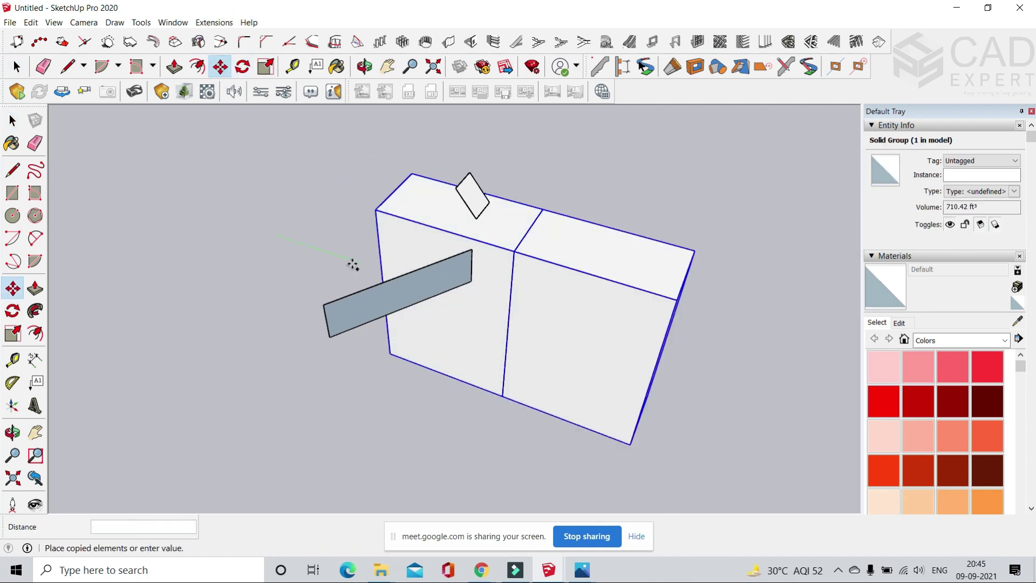
key(Escape)
scroll(267, 240, down, 3)
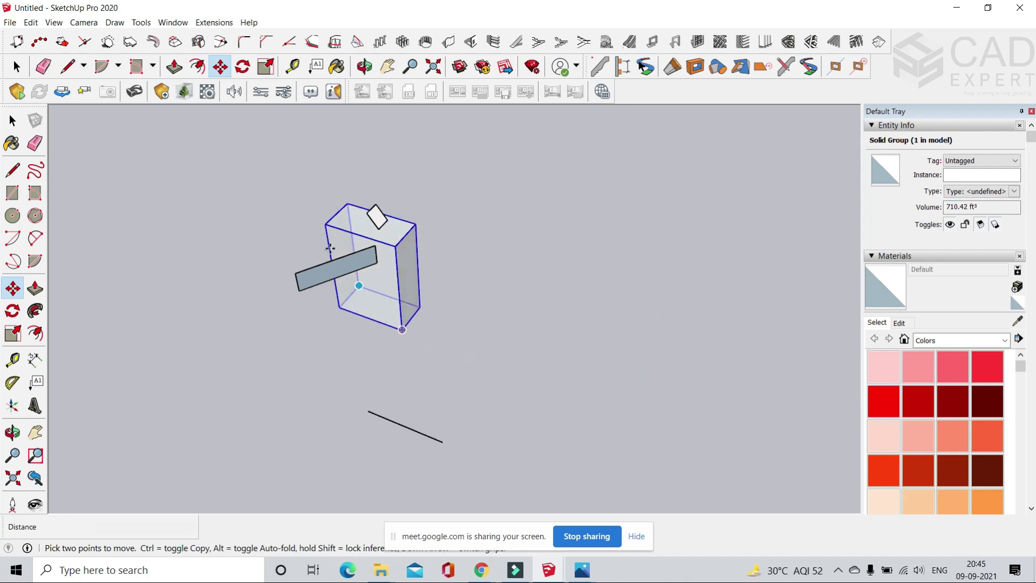
scroll(410, 327, up, 2)
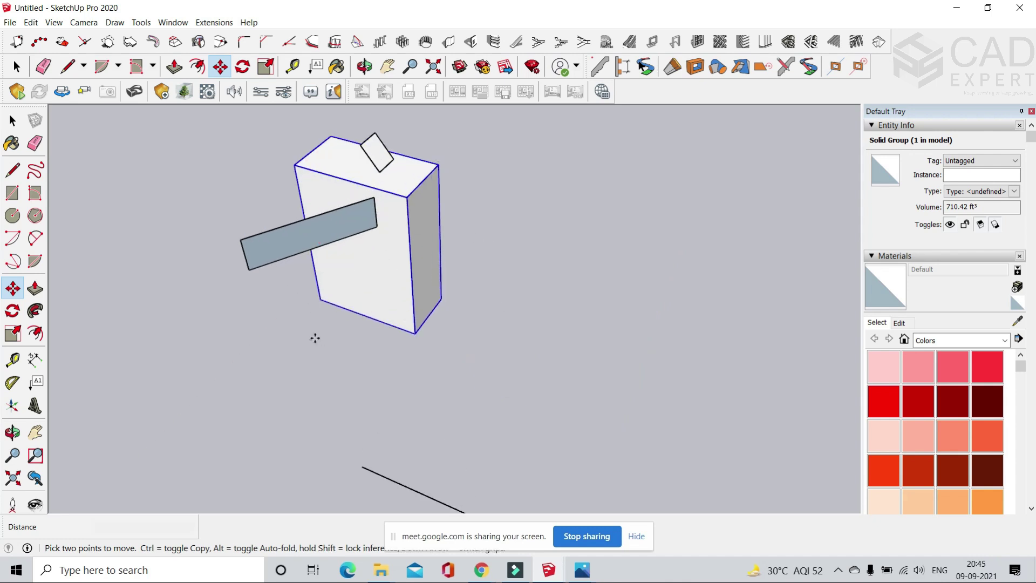
click(336, 295)
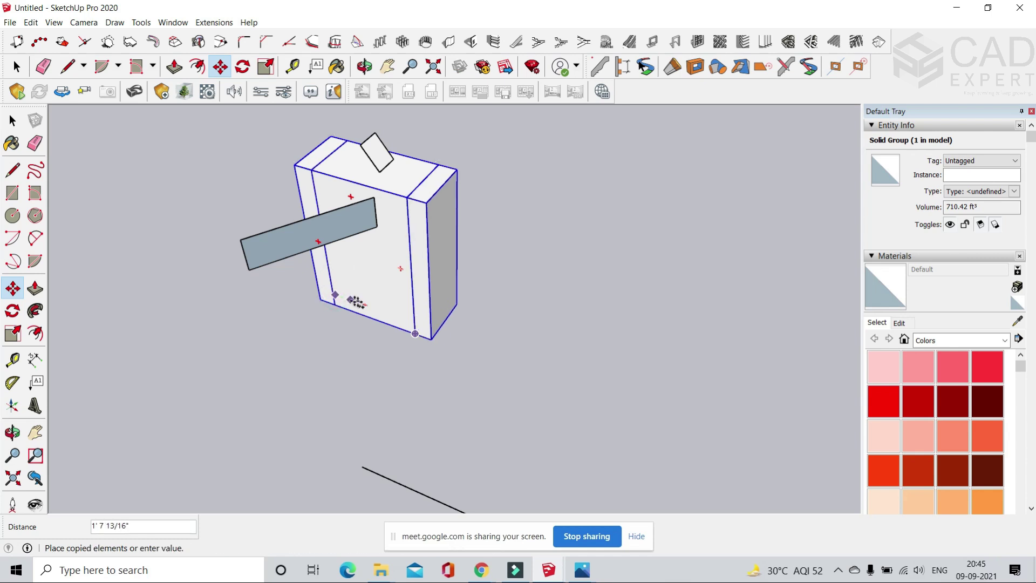
click(502, 358)
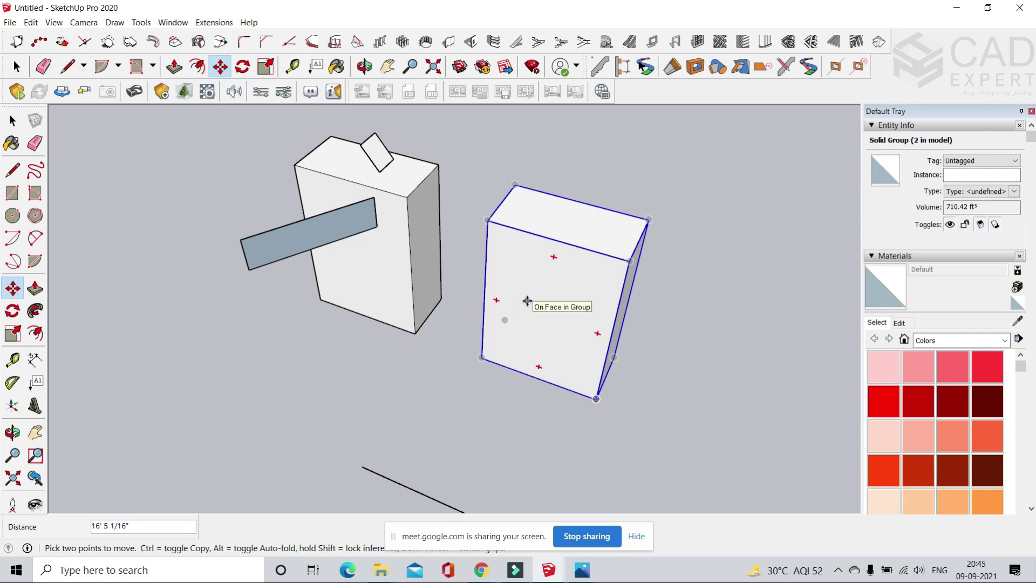
- Copy the second box further along the green axis and array it as x4 at equal spacing
click(527, 301)
key(ctrl)
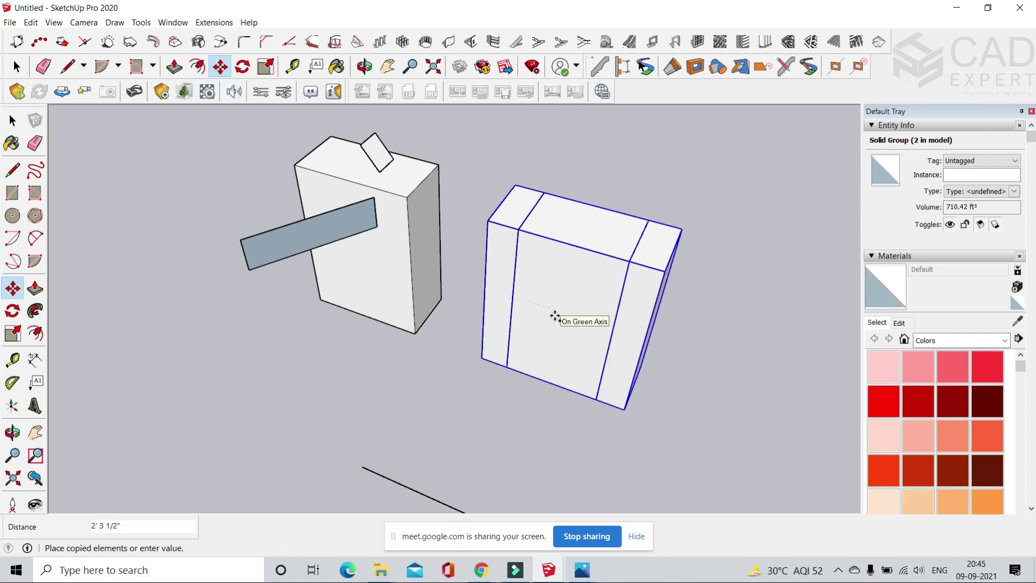
scroll(555, 315, down, 3)
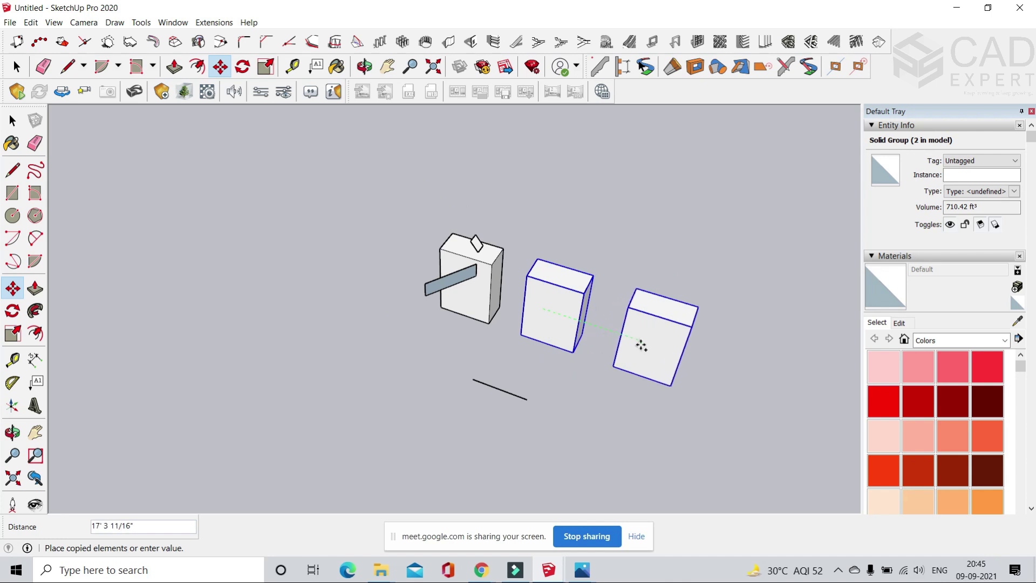
click(649, 348)
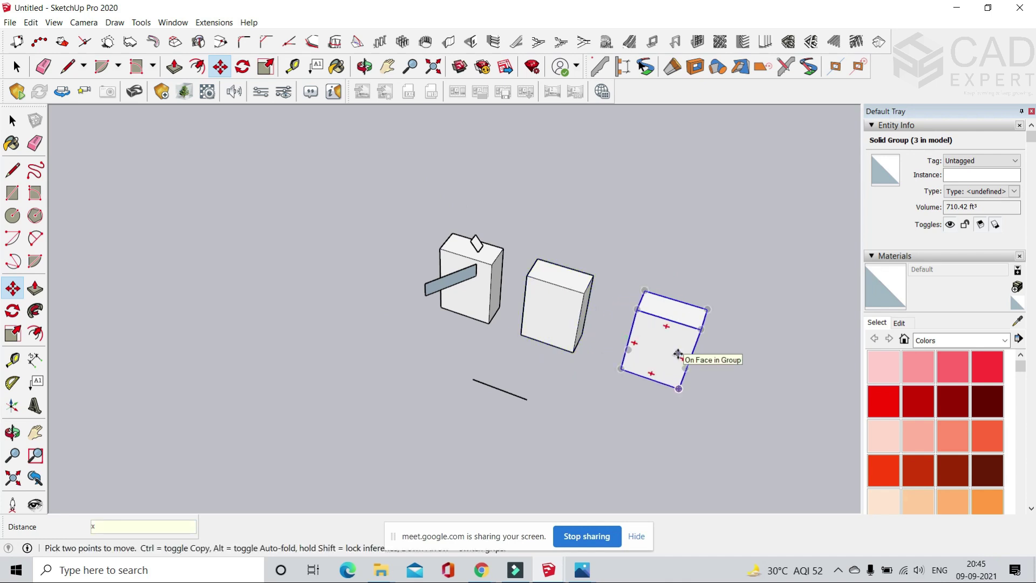
text(x5)
key(Return)
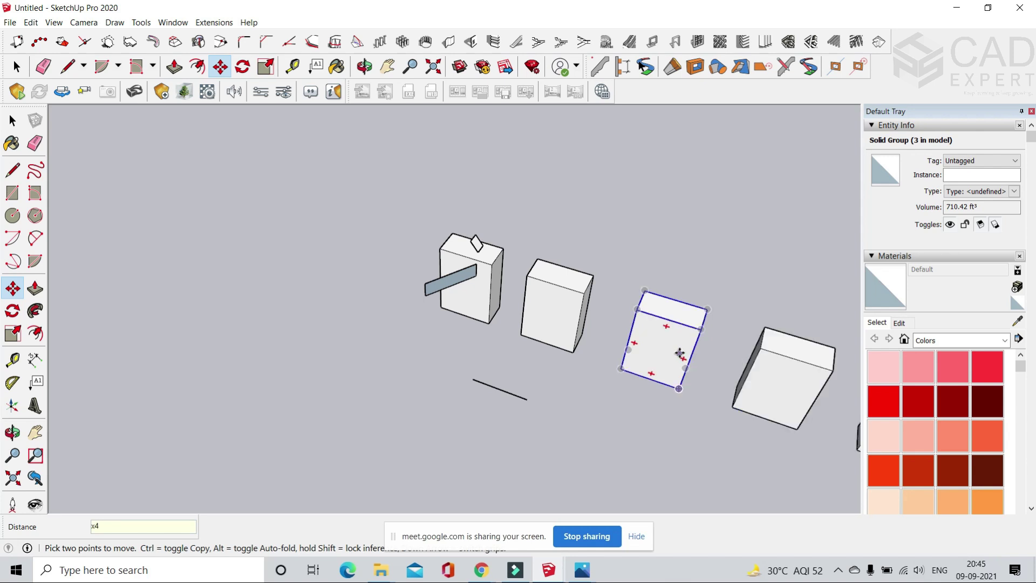
- Extend the row of boxes by copying the last box twice, one copy after the other
scroll(196, 264, down, 3)
scroll(432, 327, up, 2)
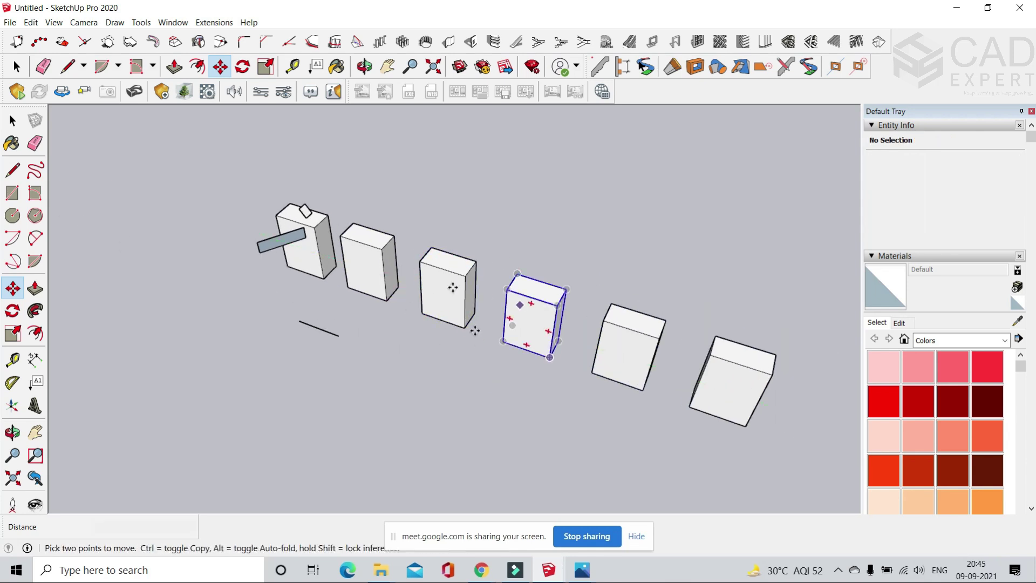
scroll(373, 235, down, 2)
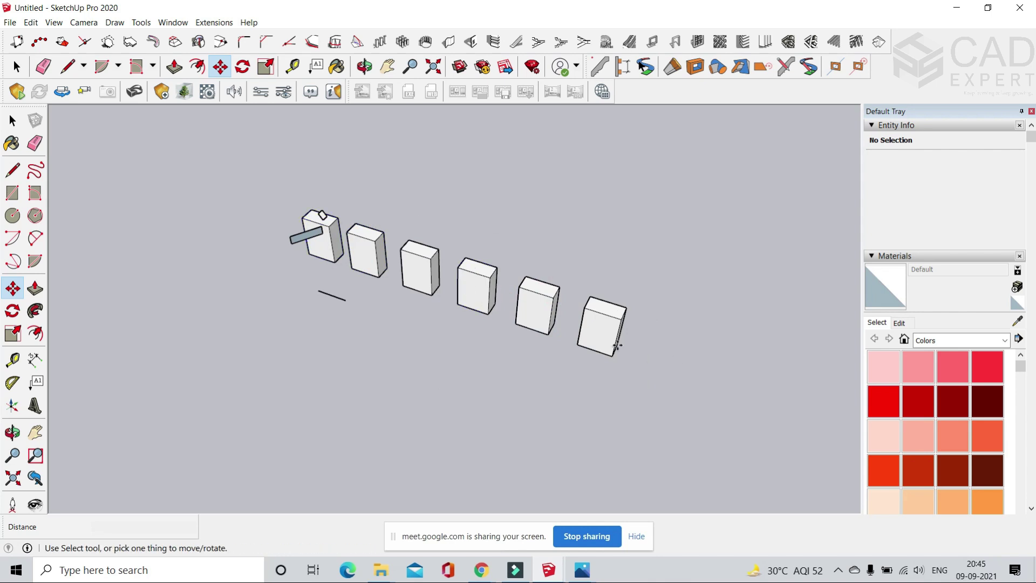
scroll(610, 332, up, 2)
click(589, 323)
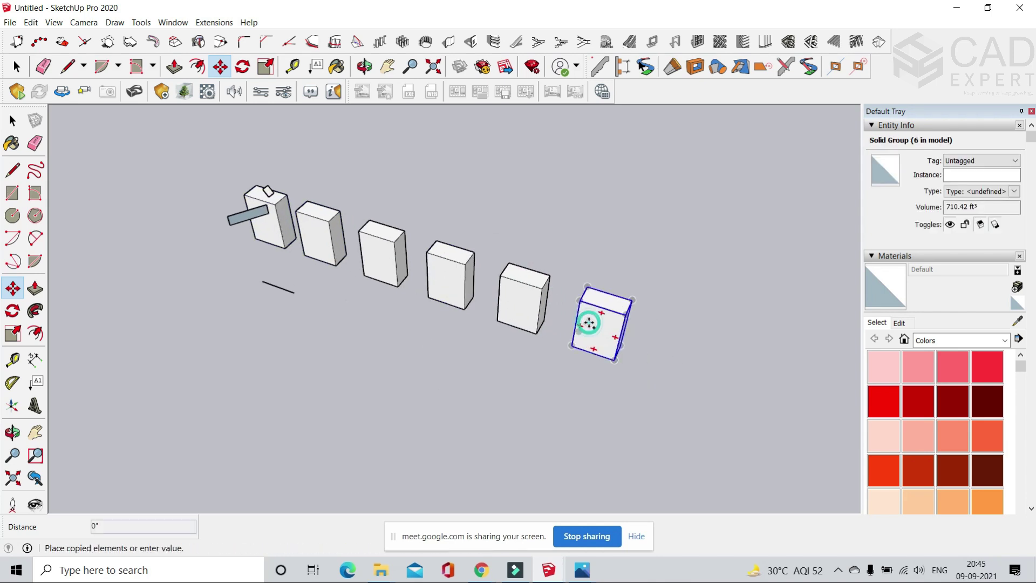
key(ctrl)
click(672, 356)
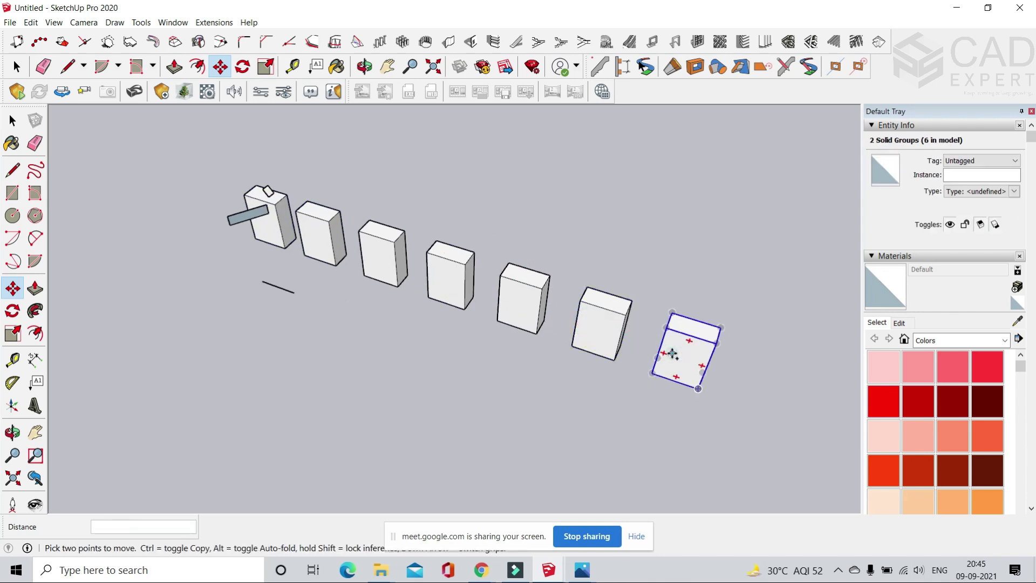
click(673, 356)
key(ctrl)
click(751, 382)
scroll(378, 254, down, 2)
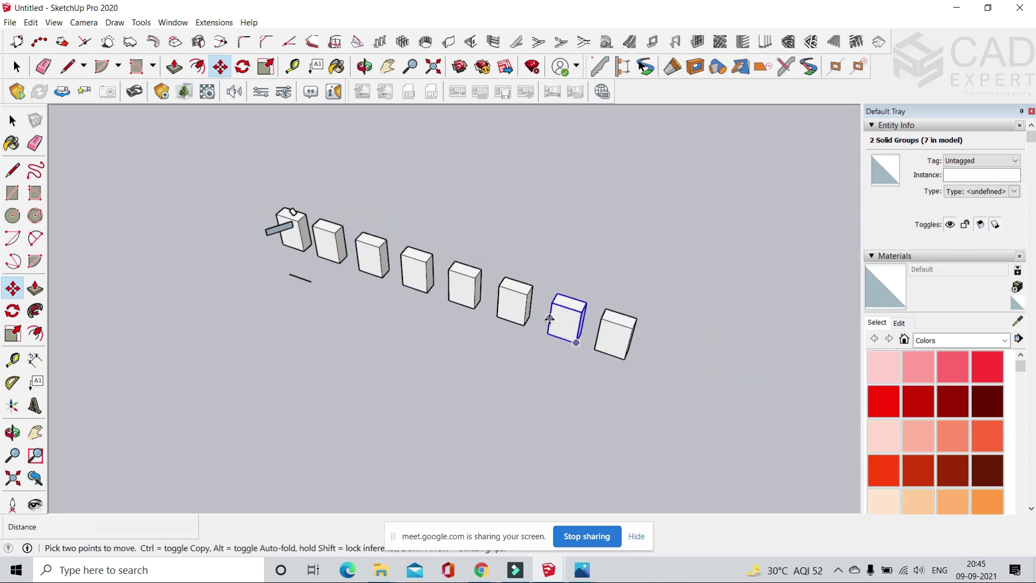
scroll(572, 318, up, 1)
scroll(463, 261, down, 1)
scroll(369, 293, up, 1)
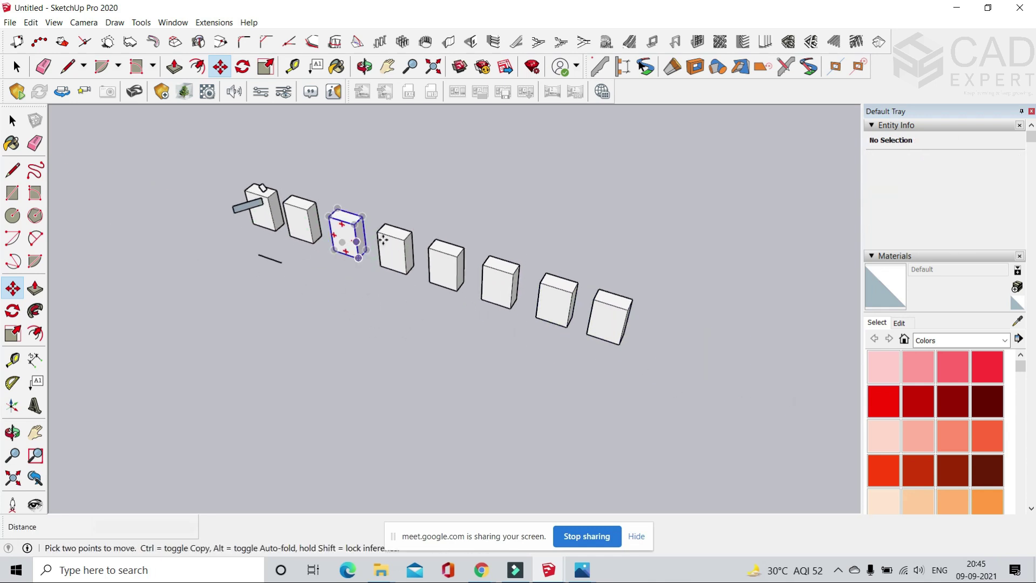
- Switch to the Photos window with the house exterior renders and look through the façade images for repeated elements
click(583, 570)
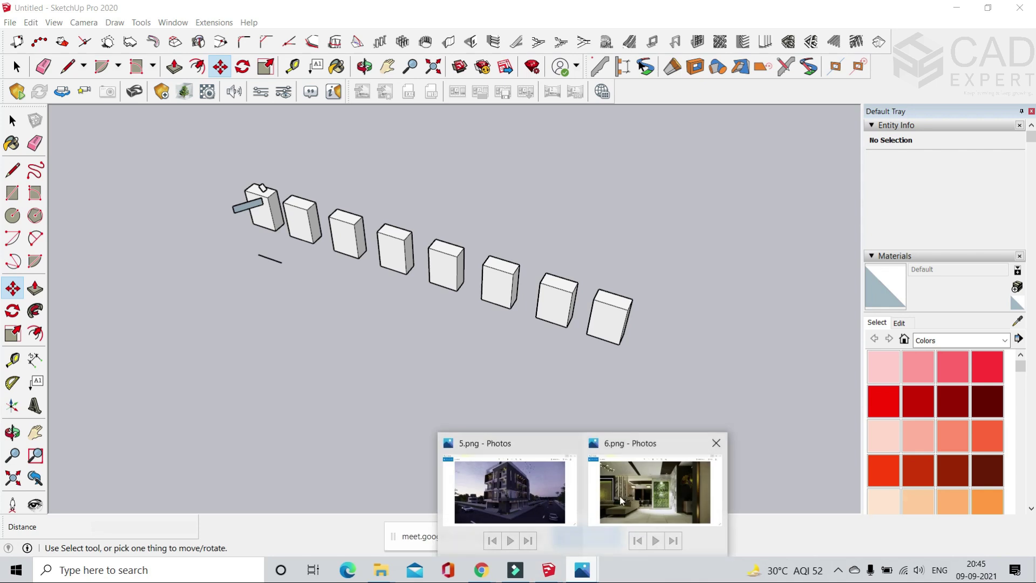
click(543, 512)
scroll(552, 325, up, 1)
scroll(551, 321, up, 1)
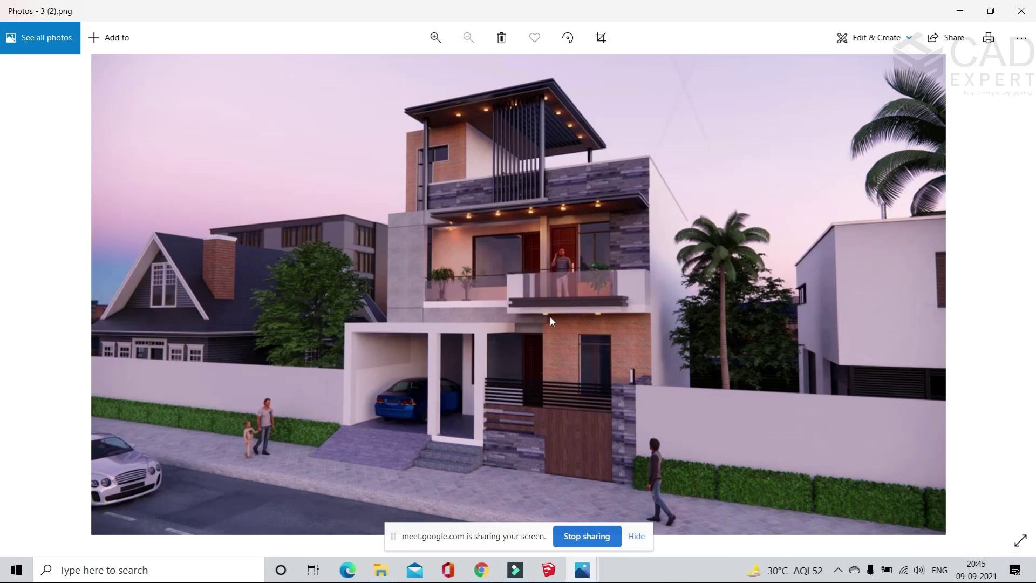
scroll(572, 264, down, 1)
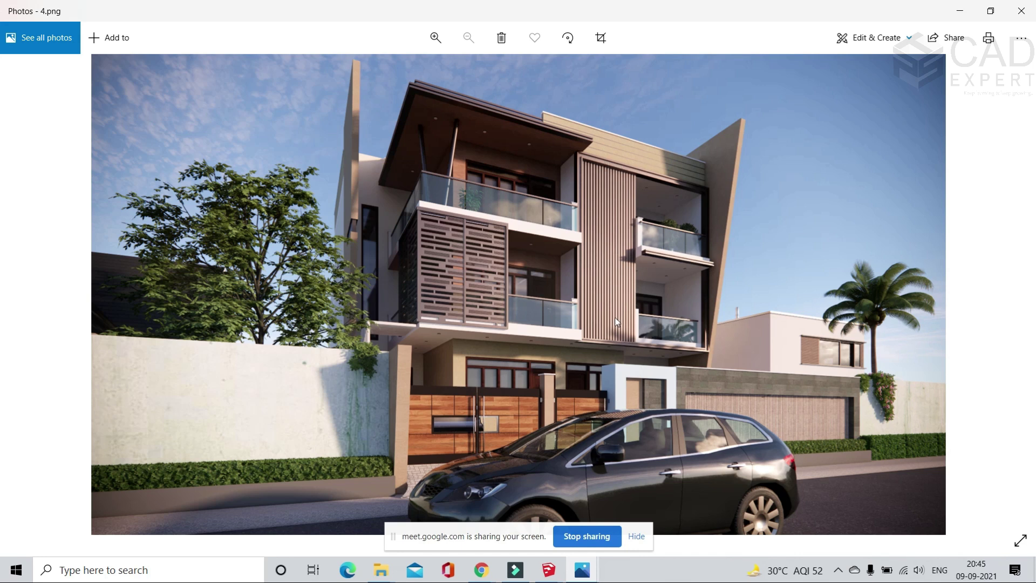
- Switch back to the untitled SketchUp model and add one more copy of the last box at the end of the row
click(549, 570)
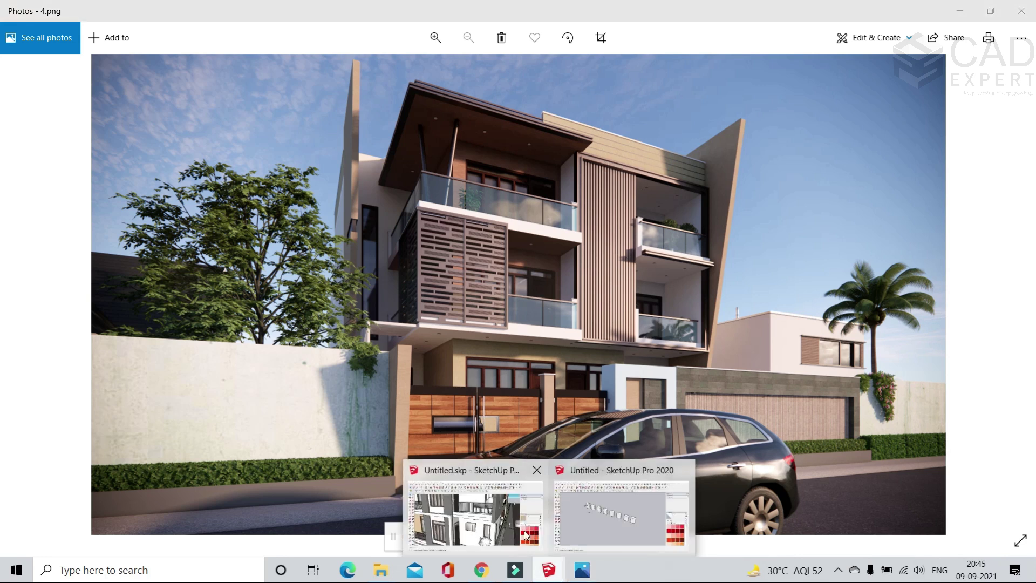
click(565, 524)
scroll(370, 245, down, 2)
scroll(572, 278, up, 3)
key(ctrl)
click(573, 283)
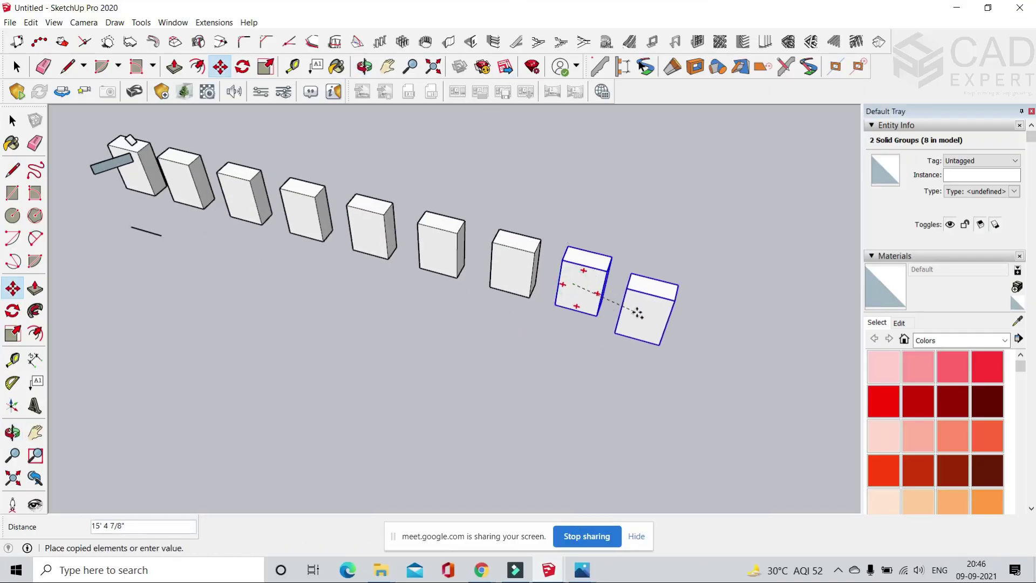
click(654, 302)
scroll(594, 305, up, 2)
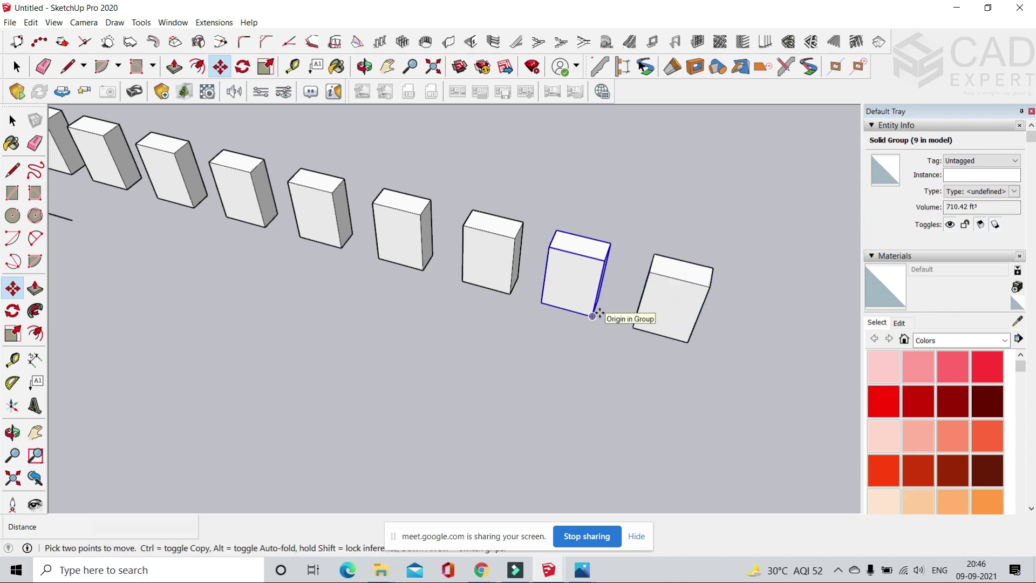
key(ctrl+z)
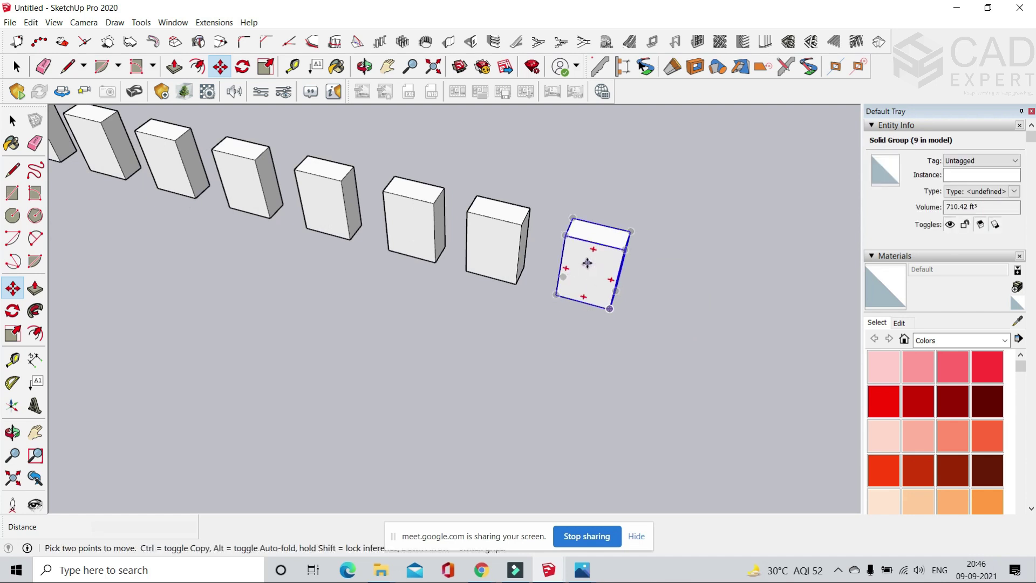
- Array the last copied box as x5 to extend the row at equal spacing
text(x)
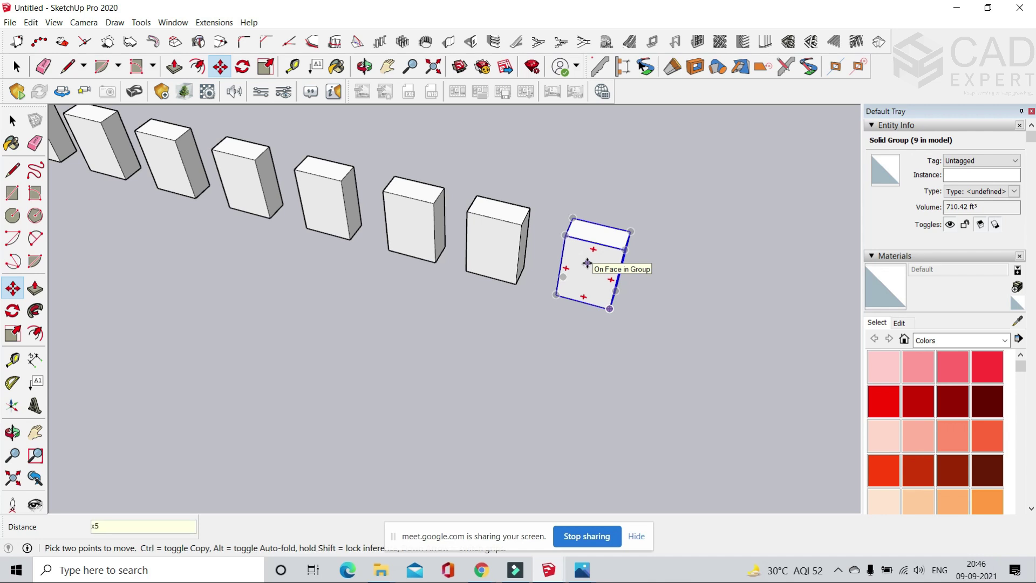
text(5)
key(Return)
scroll(345, 240, down, 5)
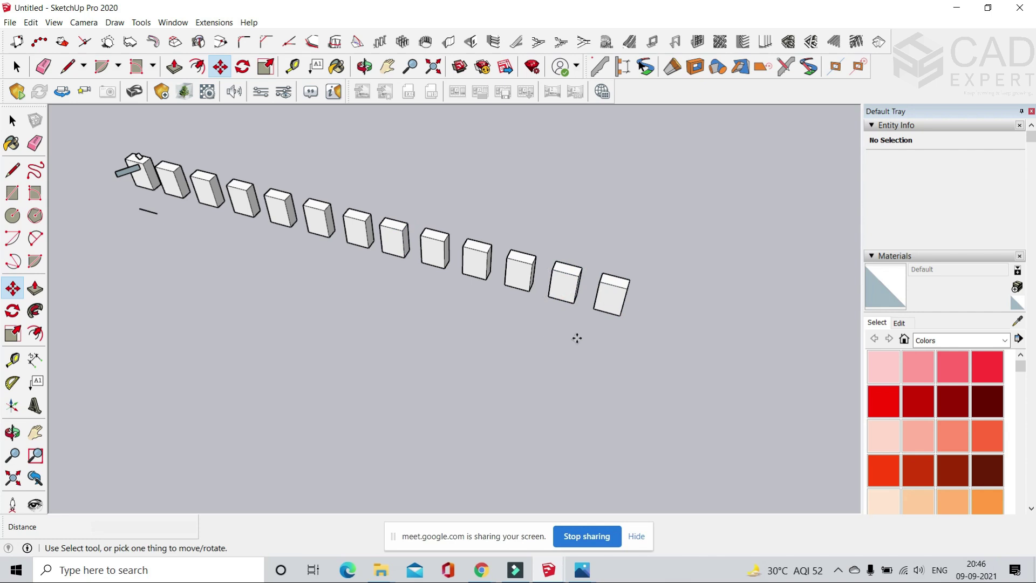
scroll(534, 296, up, 3)
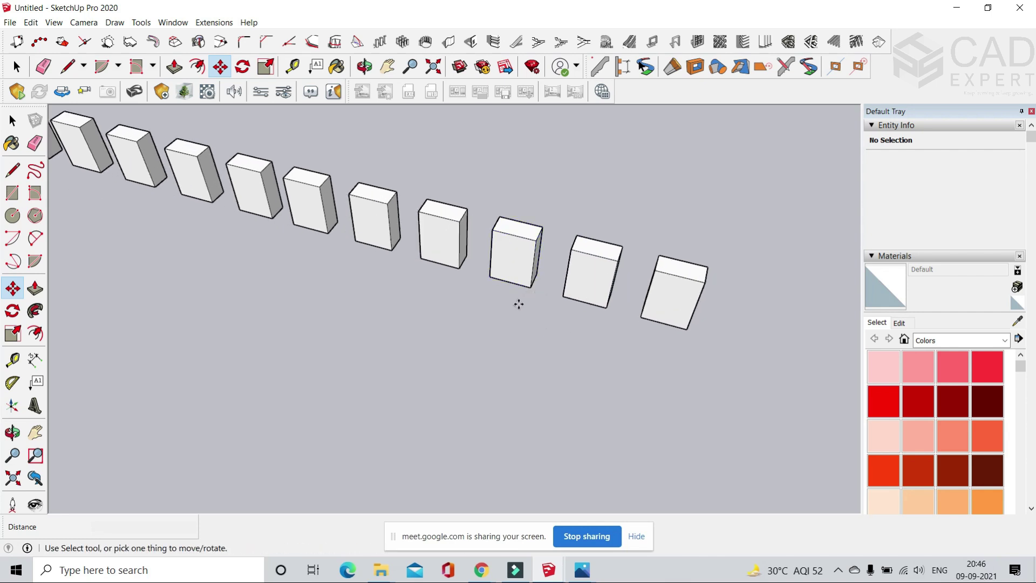
scroll(519, 304, down, 2)
- Delete all the copied boxes in the row, keeping only the original box with the rotated rectangles
key(space)
scroll(433, 294, down, 3)
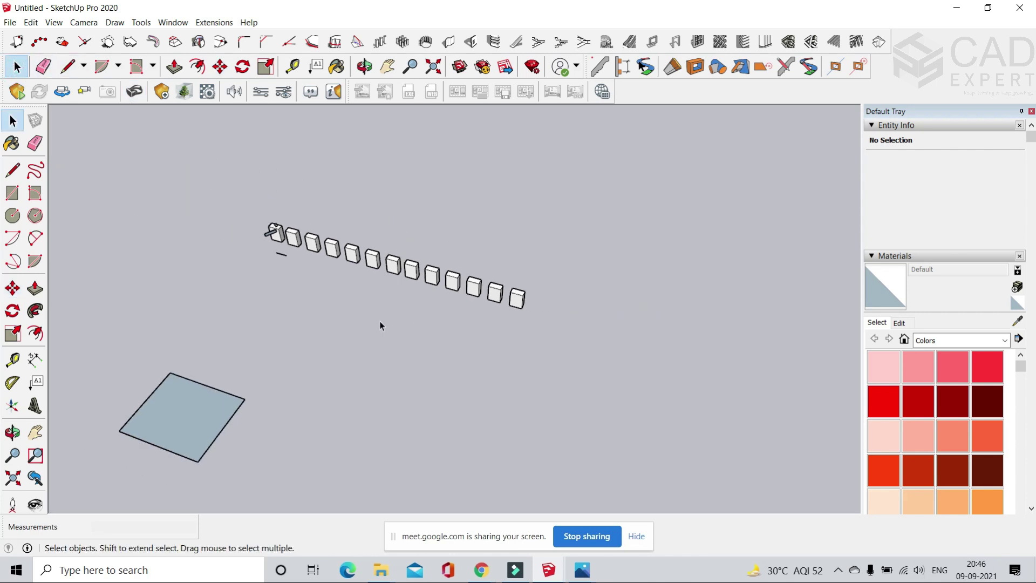
scroll(316, 235, up, 2)
drag(562, 309, 286, 197)
key(Delete)
scroll(361, 270, up, 4)
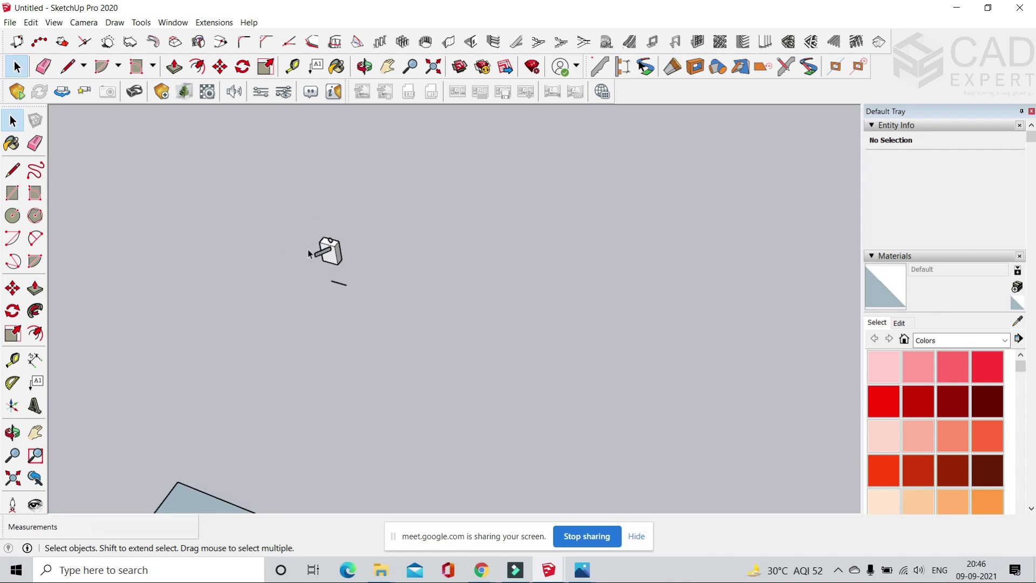
- Copy the original box about 18' along the green axis, try to array it as x8, and undo the copy
scroll(360, 270, up, 2)
click(359, 269)
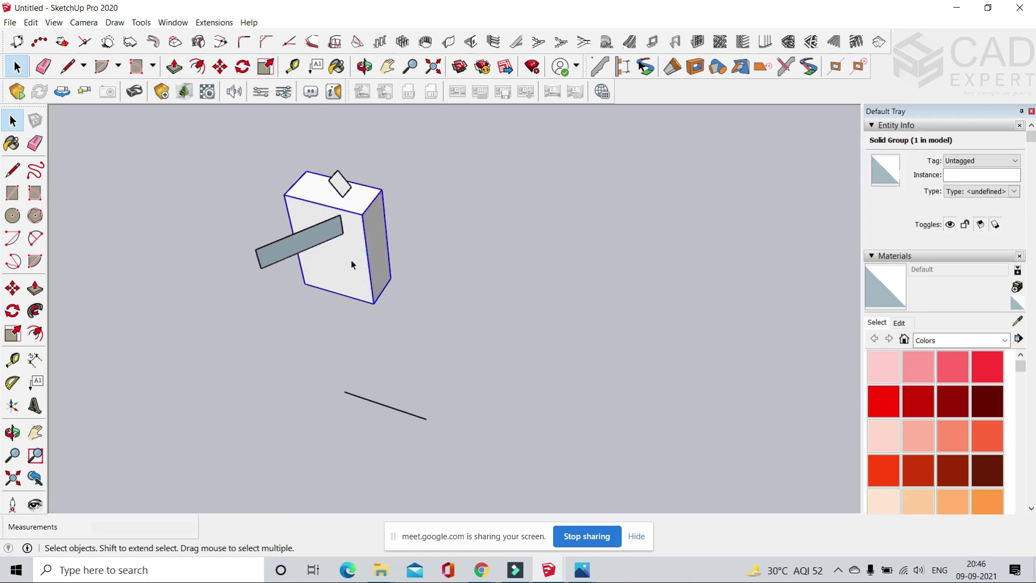
click(219, 67)
click(305, 283)
key(ctrl)
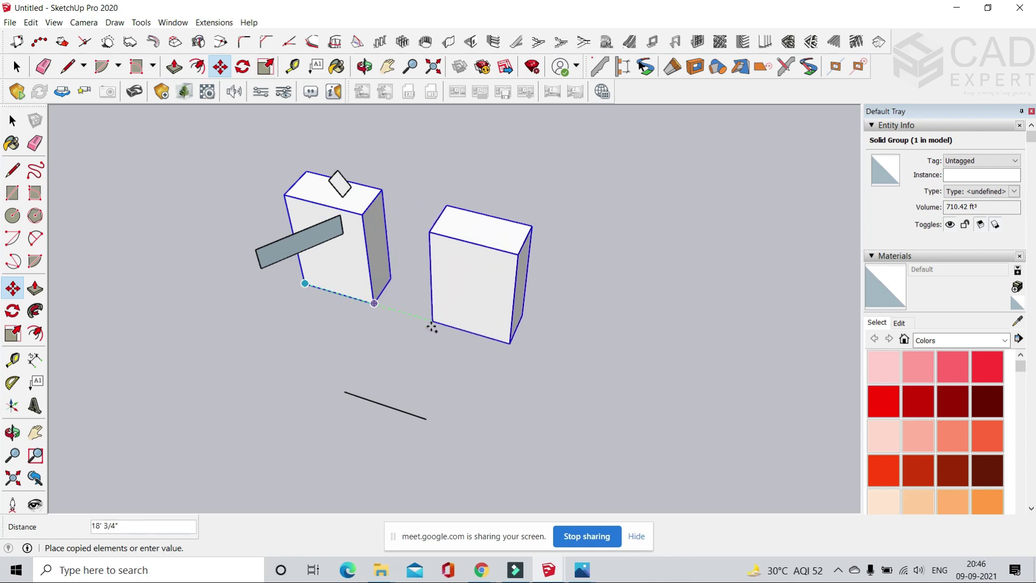
click(431, 326)
scroll(368, 305, up, 1)
scroll(372, 304, up, 1)
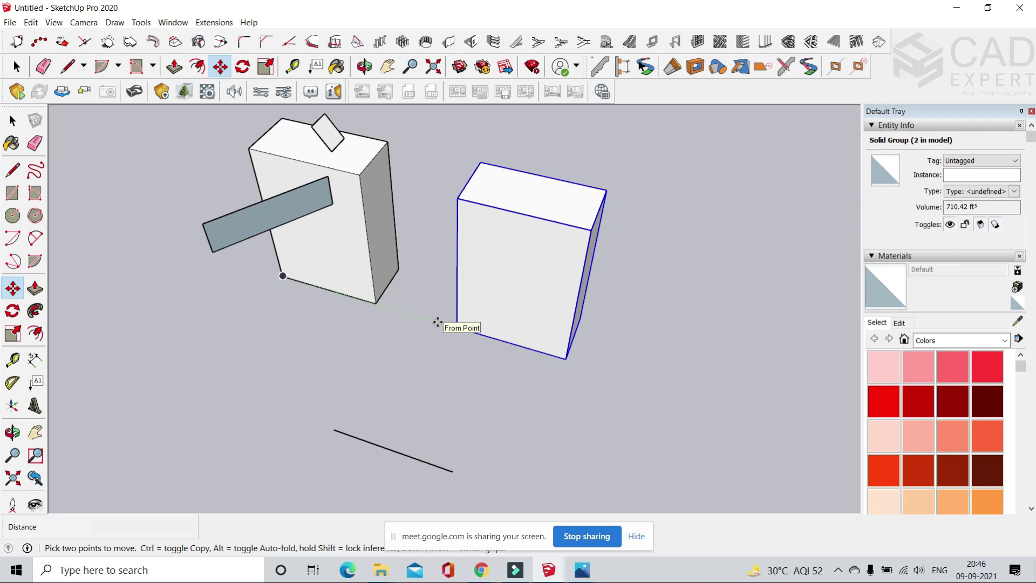
text(x8)
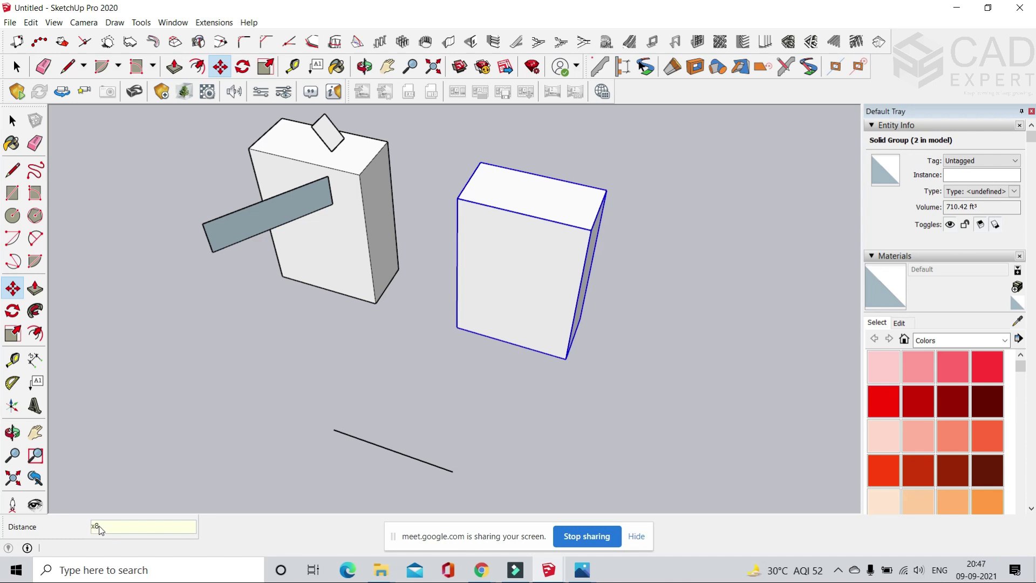
scroll(232, 361, down, 3)
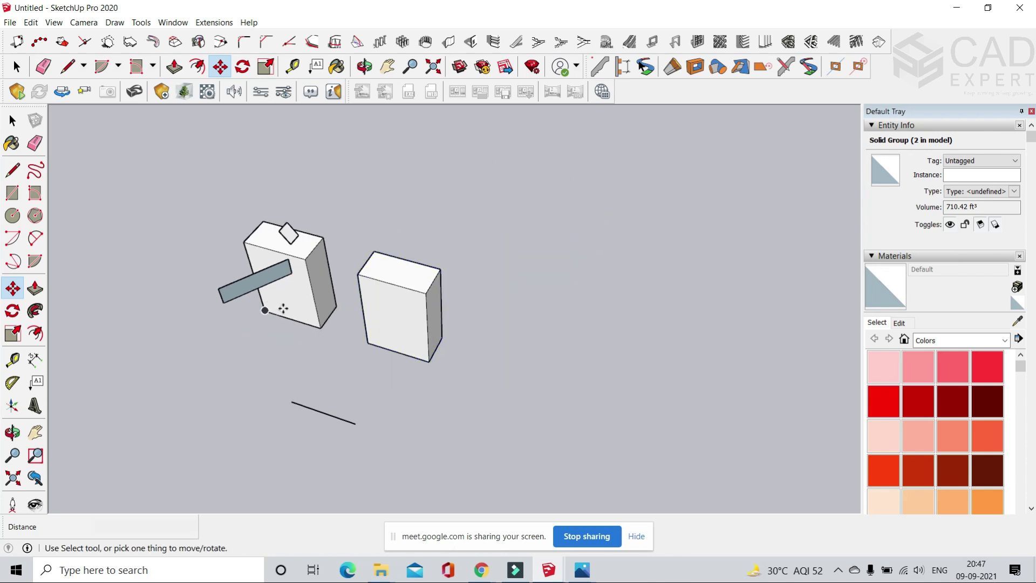
key(ctrl+z)
- Copy the original box about 18' 4" along the green axis and array it as x8
click(282, 291)
key(ctrl)
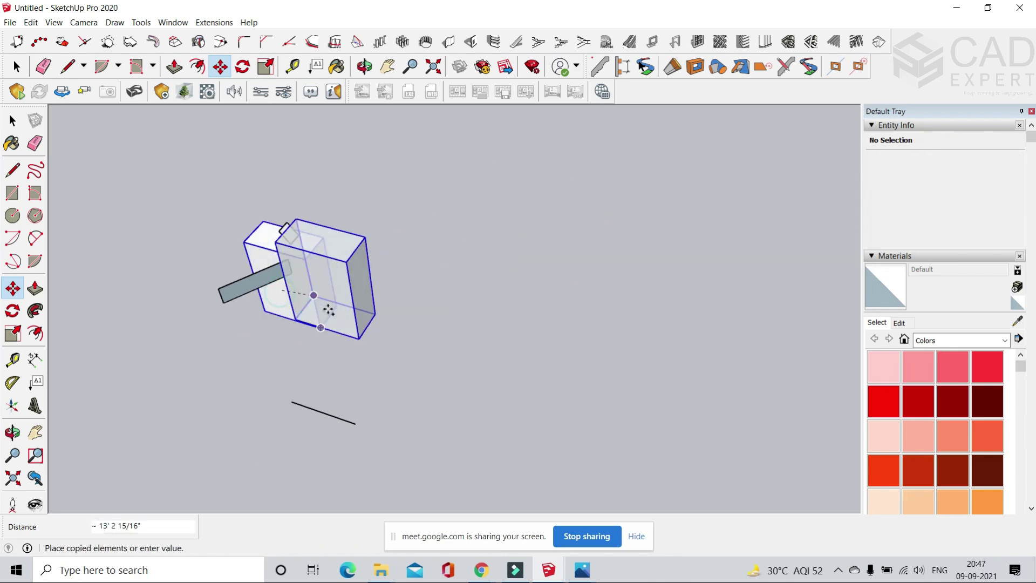
click(381, 322)
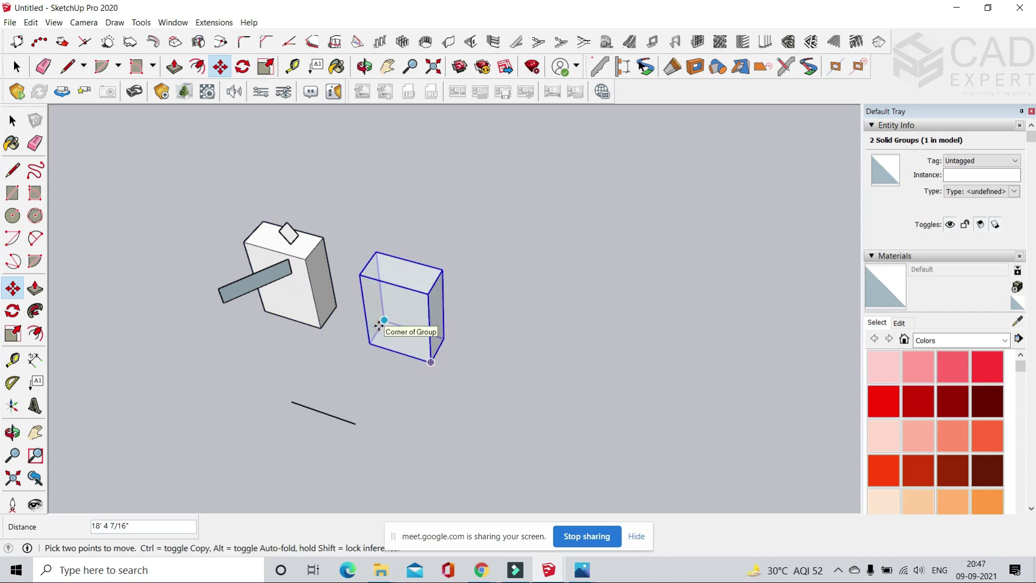
text(x8)
key(Return)
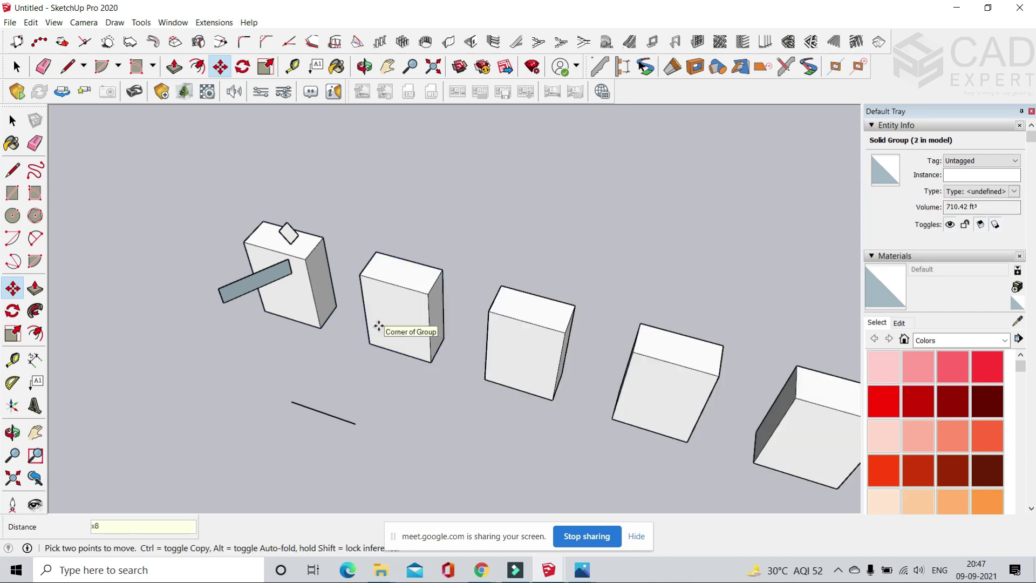
- Examine the arrayed row of boxes and the gaps between them up close and from further away
scroll(375, 308, down, 5)
scroll(372, 288, up, 6)
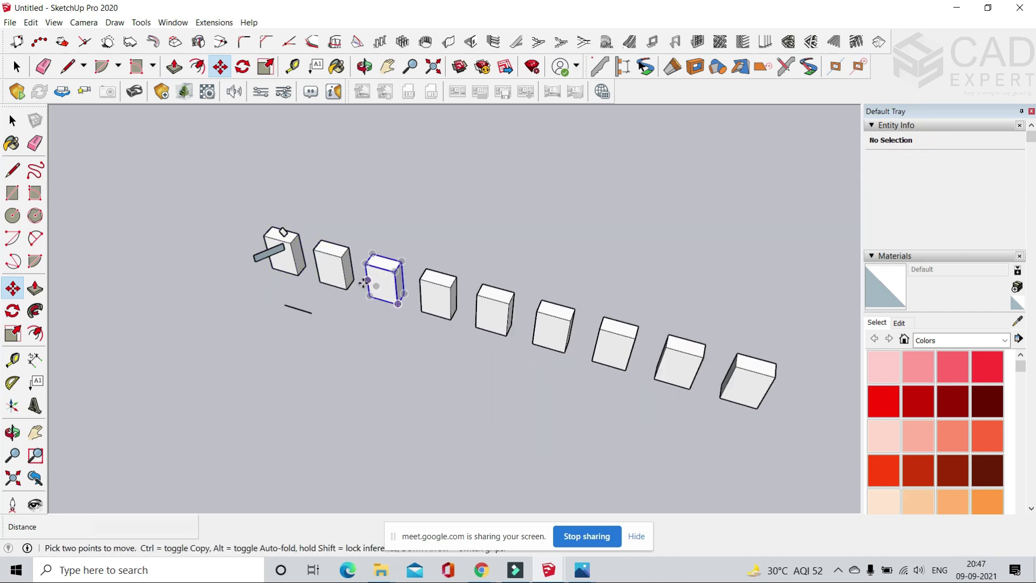
scroll(286, 271, up, 2)
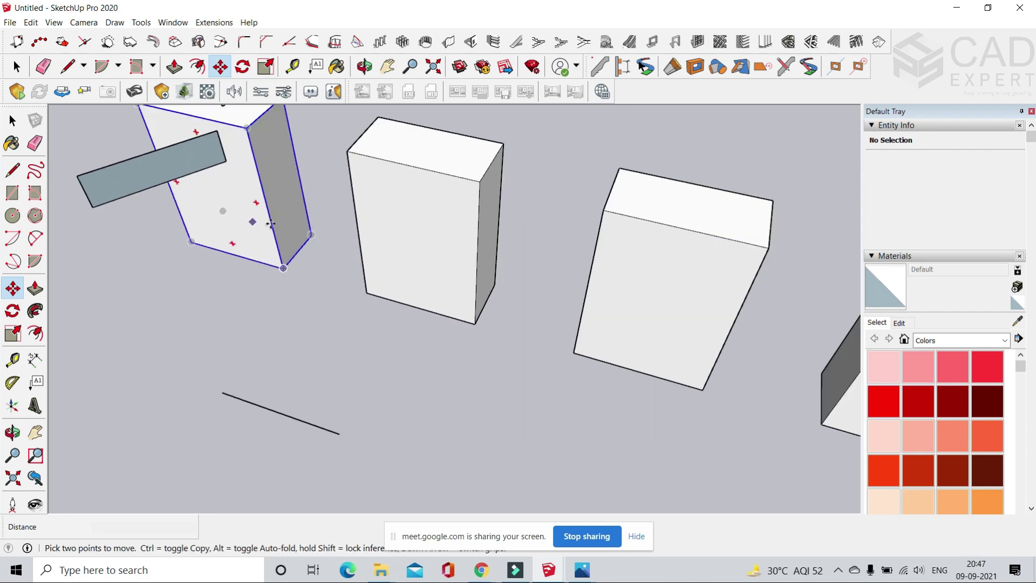
scroll(255, 236, down, 2)
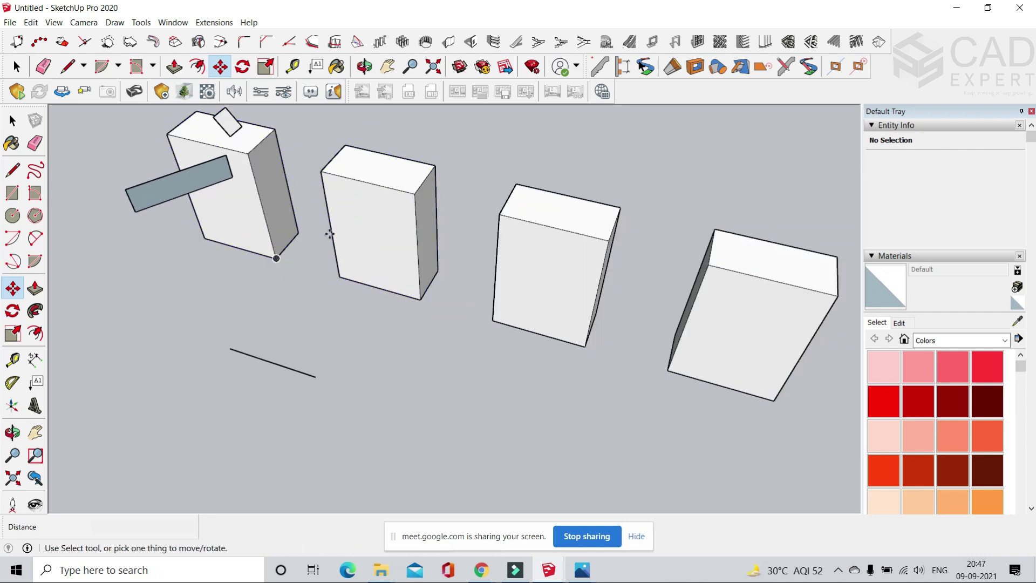
scroll(282, 265, down, 5)
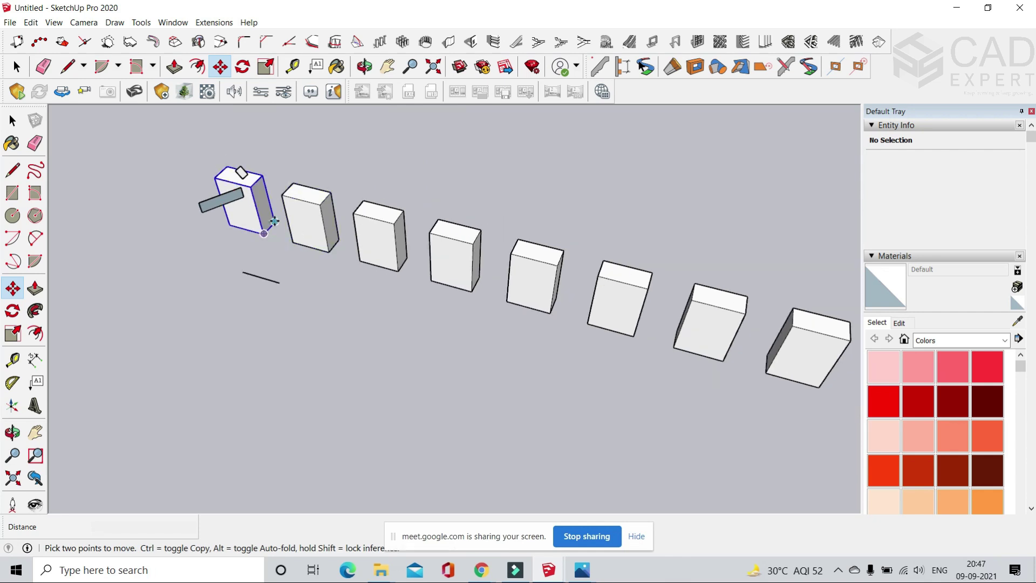
middle_drag(365, 305, 331, 316)
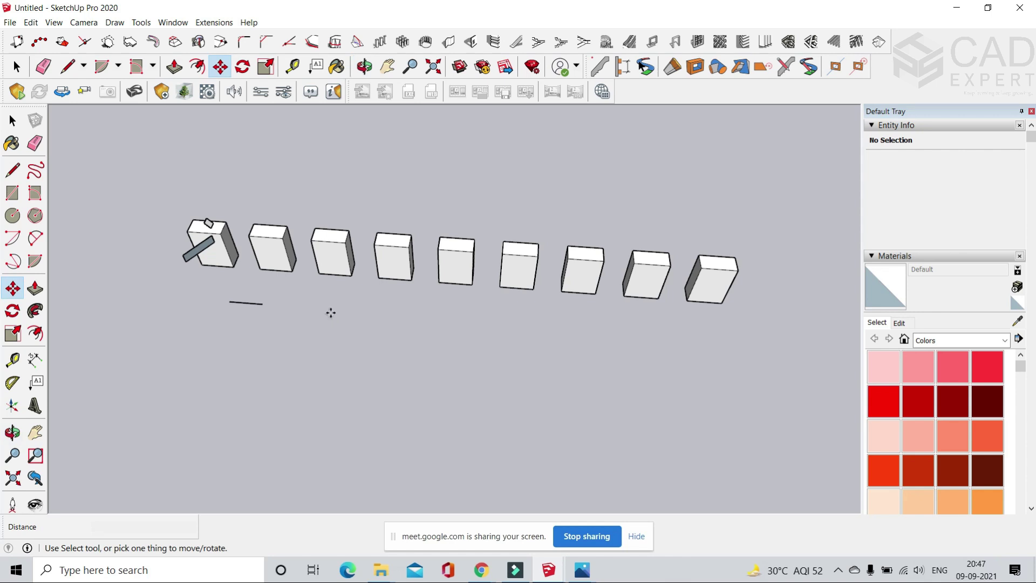
scroll(233, 265, up, 4)
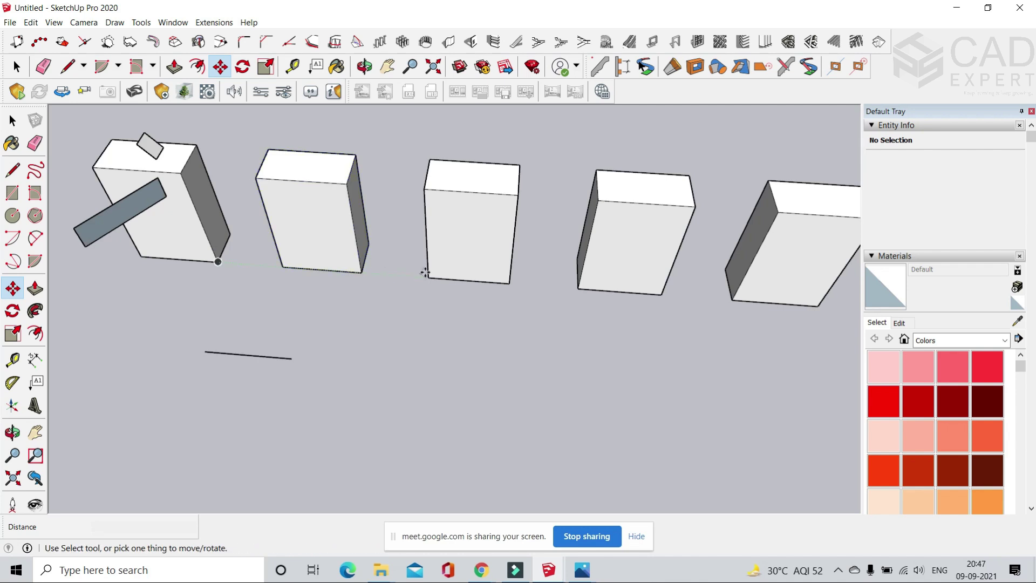
scroll(484, 275, down, 2)
scroll(283, 282, down, 3)
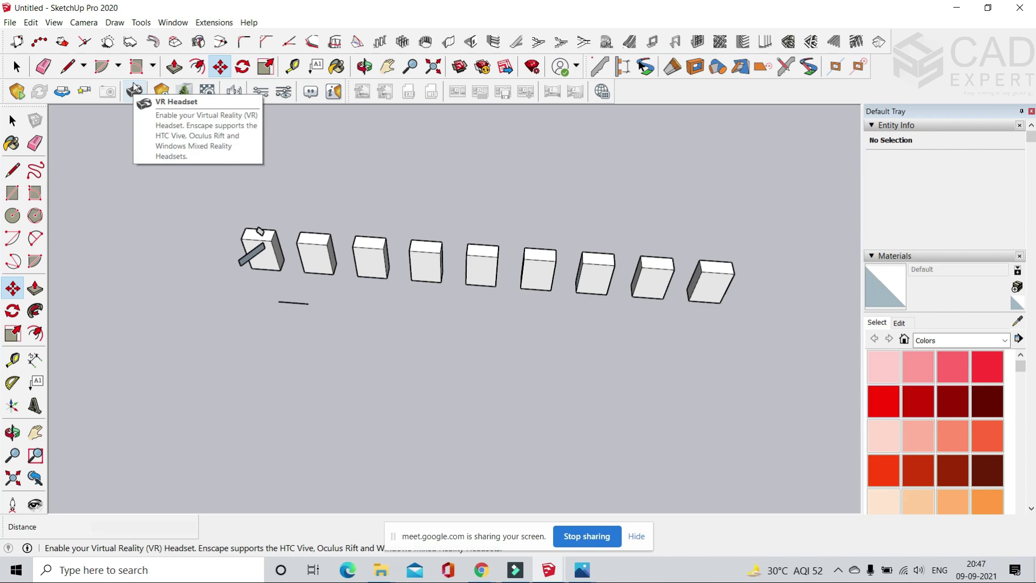
- Copy the original box about 28' 11" to an empty spot in front of the row
click(15, 66)
scroll(291, 330, up, 3)
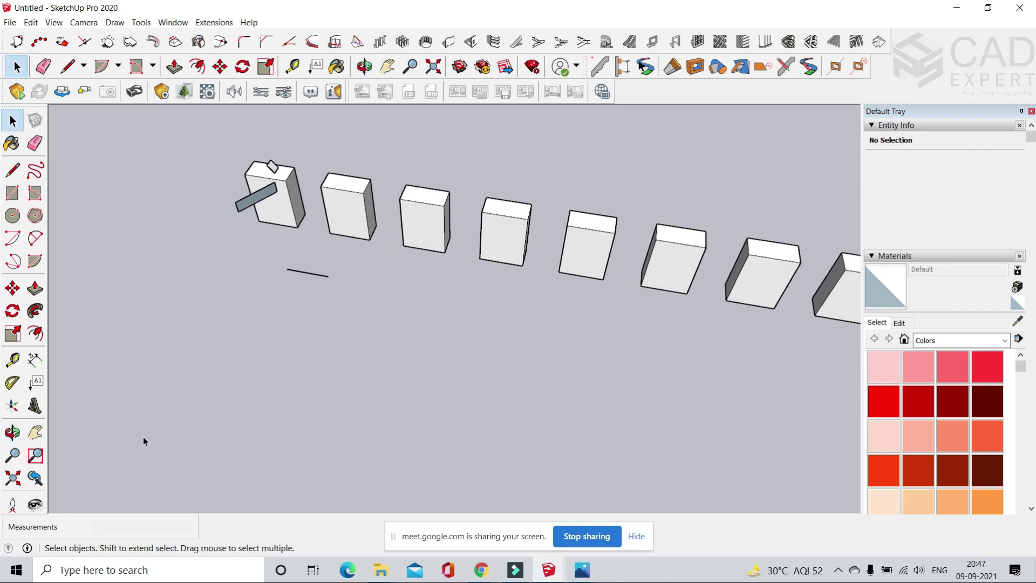
click(290, 222)
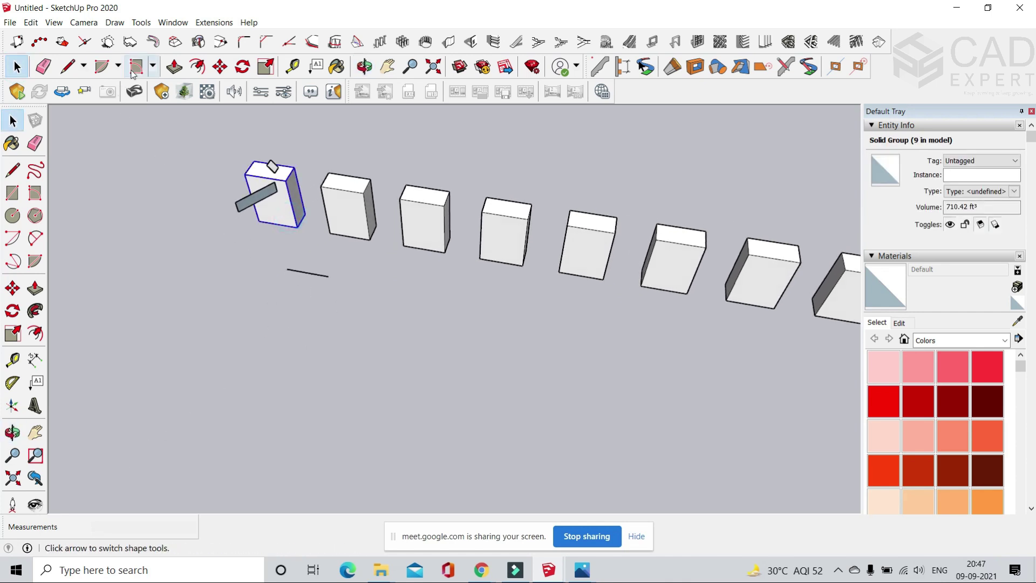
click(220, 67)
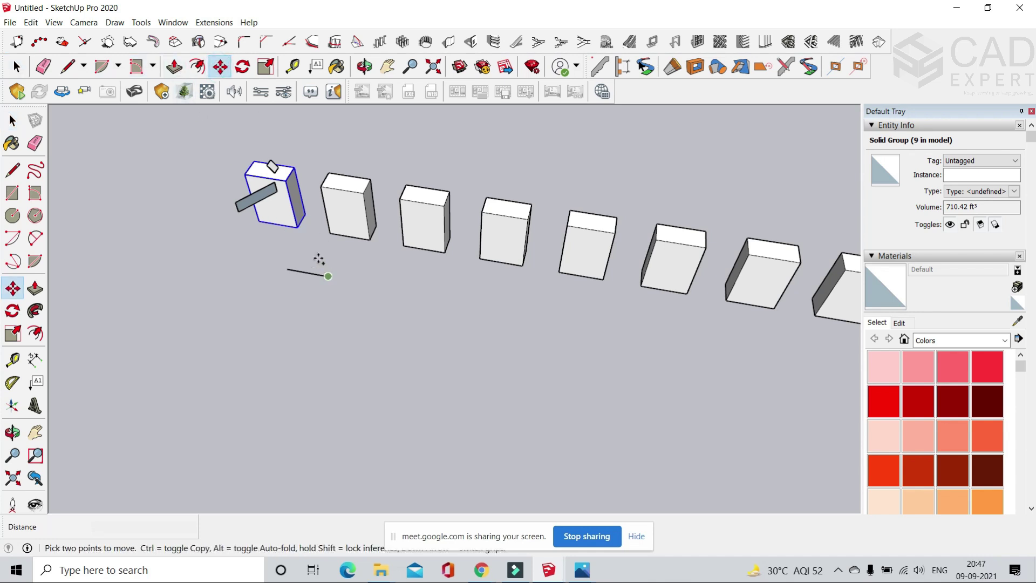
click(298, 227)
key(ctrl)
click(258, 340)
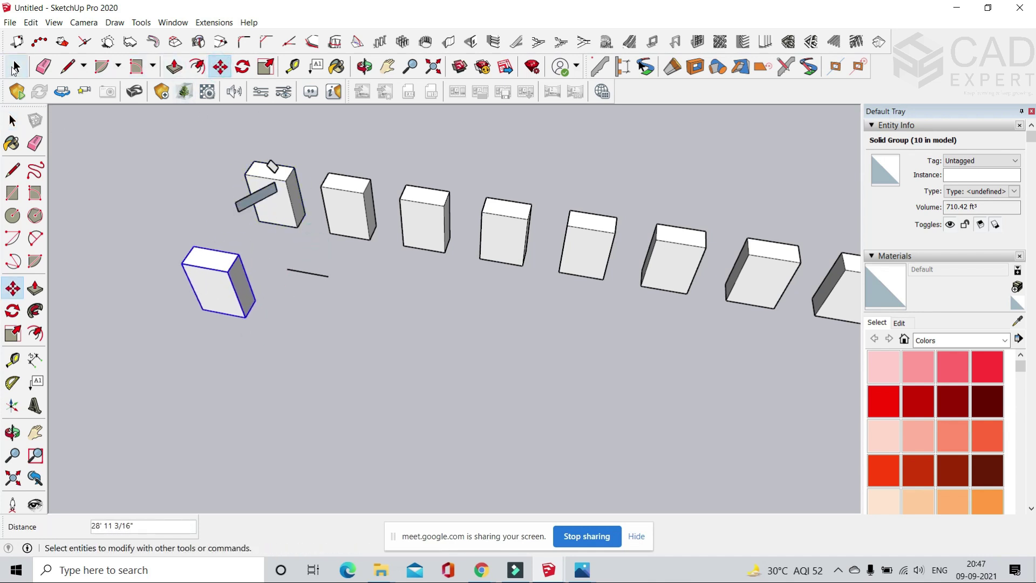
key(space)
- Draw a 1' line along the green axis from the bottom front corner of the box in front of the row
scroll(237, 312, up, 2)
click(290, 356)
scroll(232, 306, up, 3)
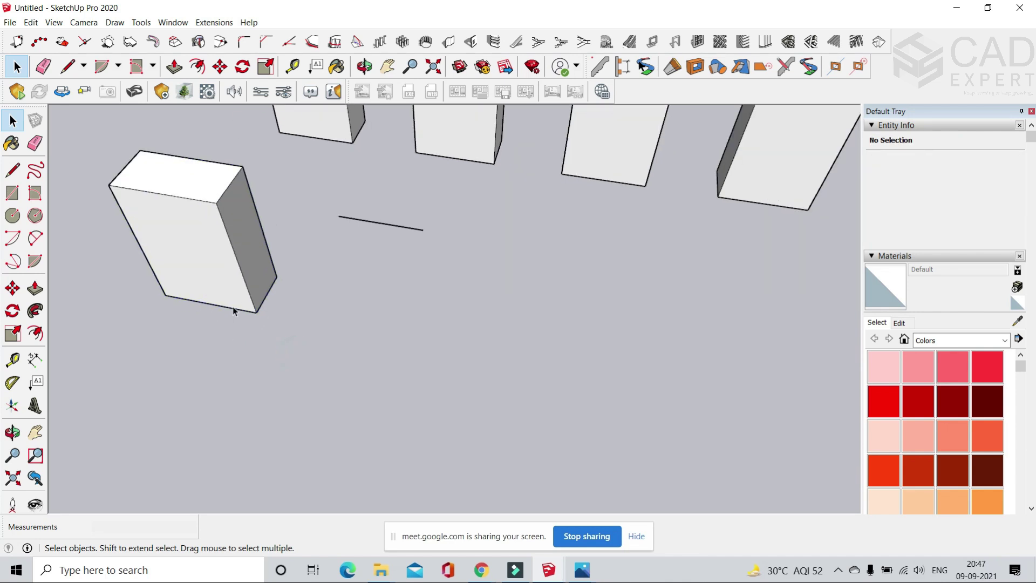
click(232, 304)
click(394, 332)
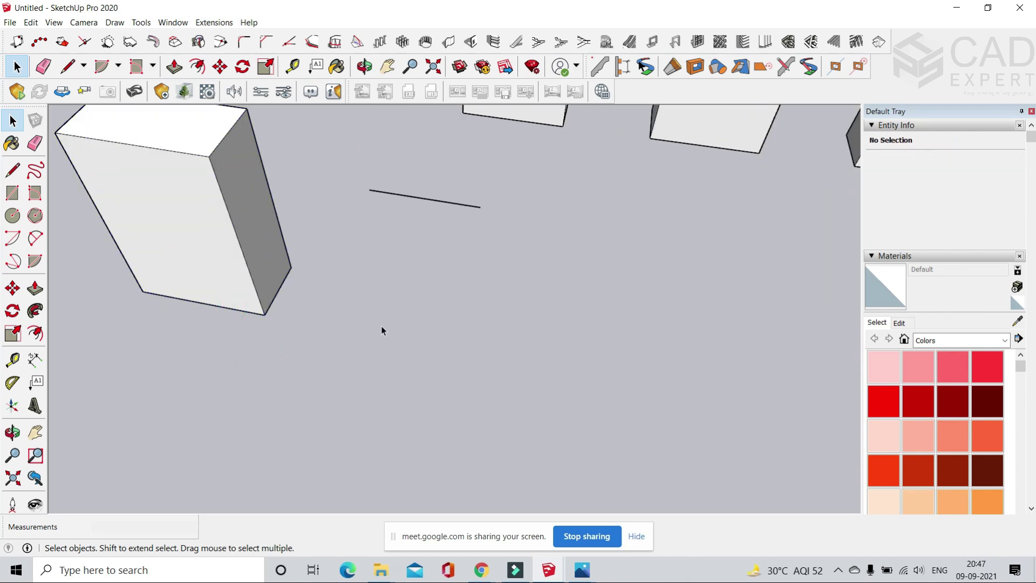
click(69, 66)
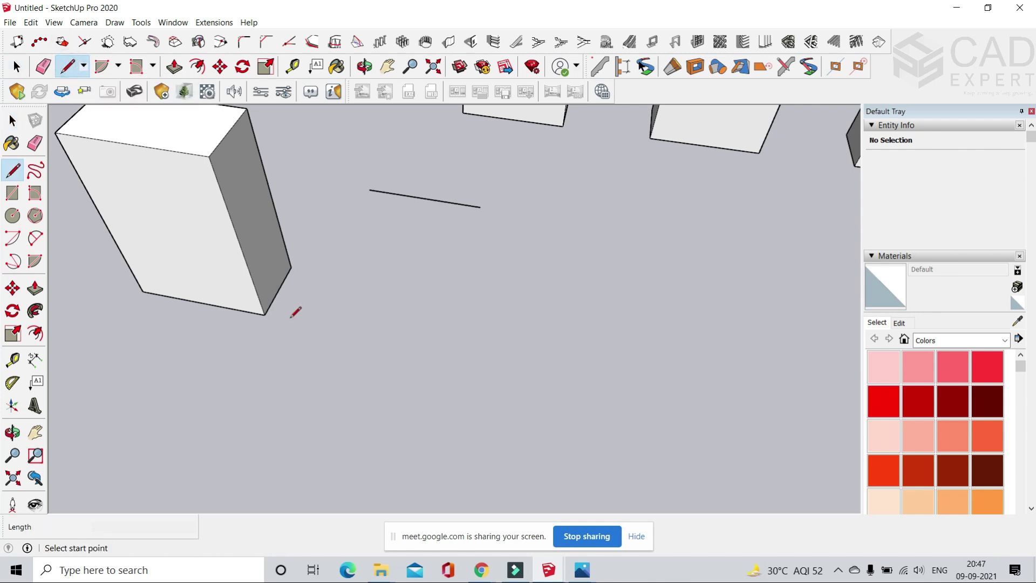
click(265, 314)
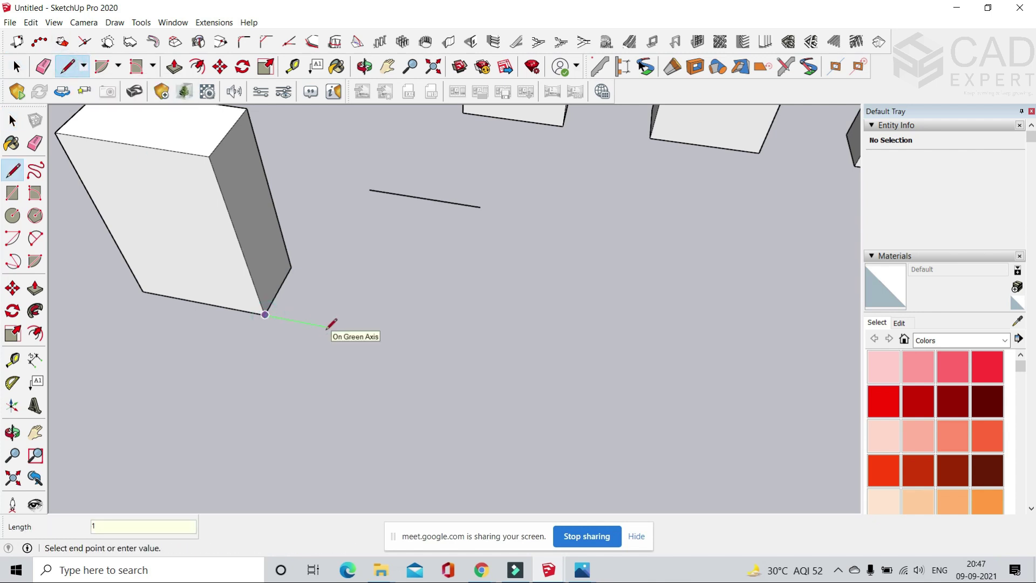
key(Escape)
scroll(267, 312, up, 3)
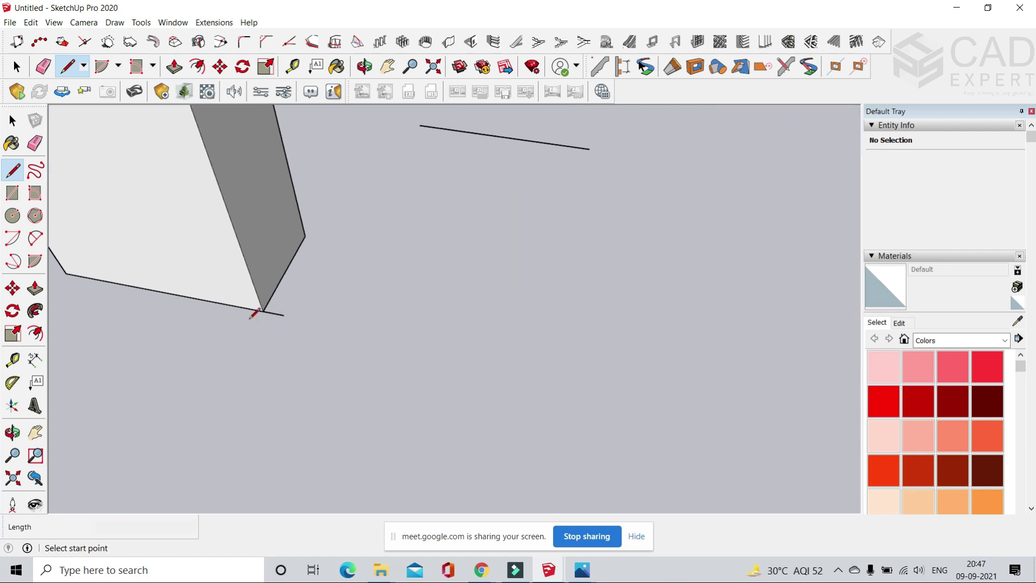
- Copy the front box 11' along the green axis, using its other bottom front corner as the base point
click(15, 68)
scroll(439, 291, down, 2)
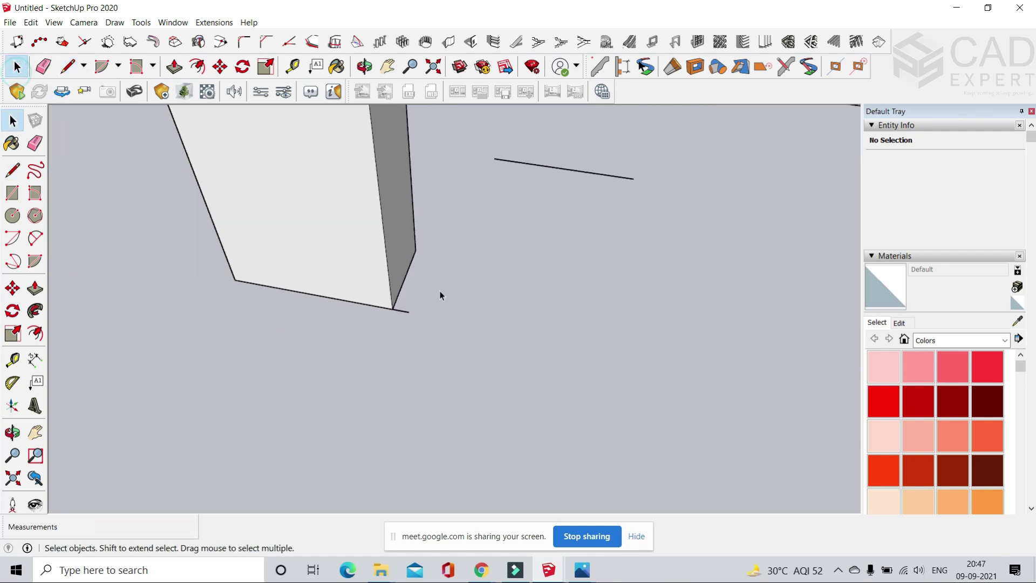
click(386, 258)
click(219, 66)
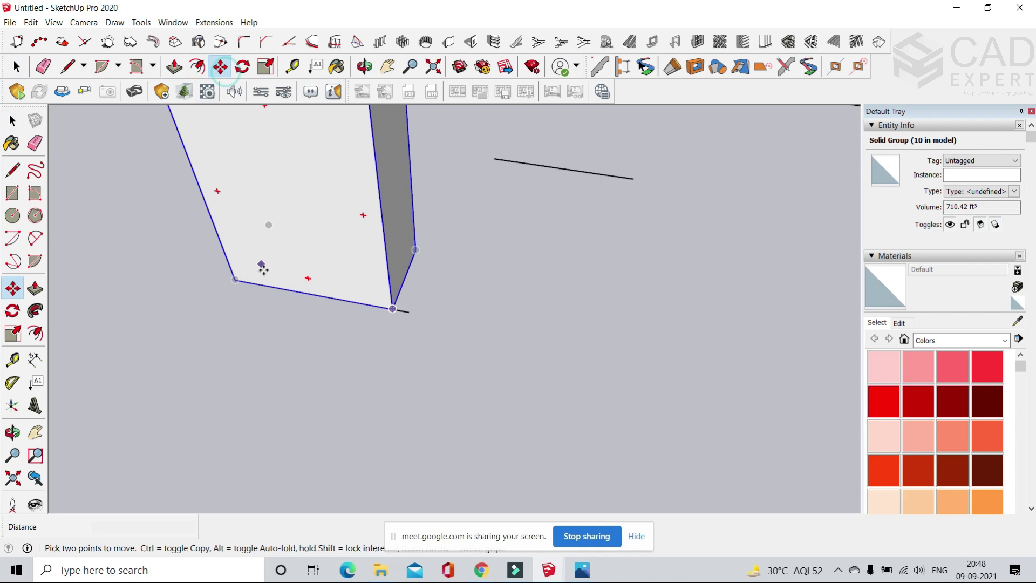
click(236, 281)
key(ctrl)
scroll(405, 307, up, 4)
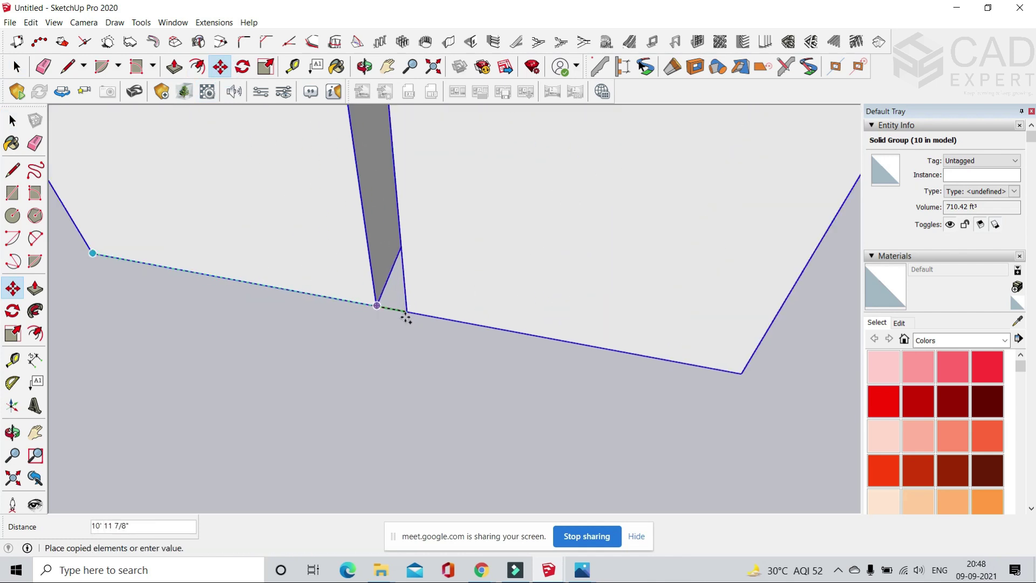
text(11)
key(Return)
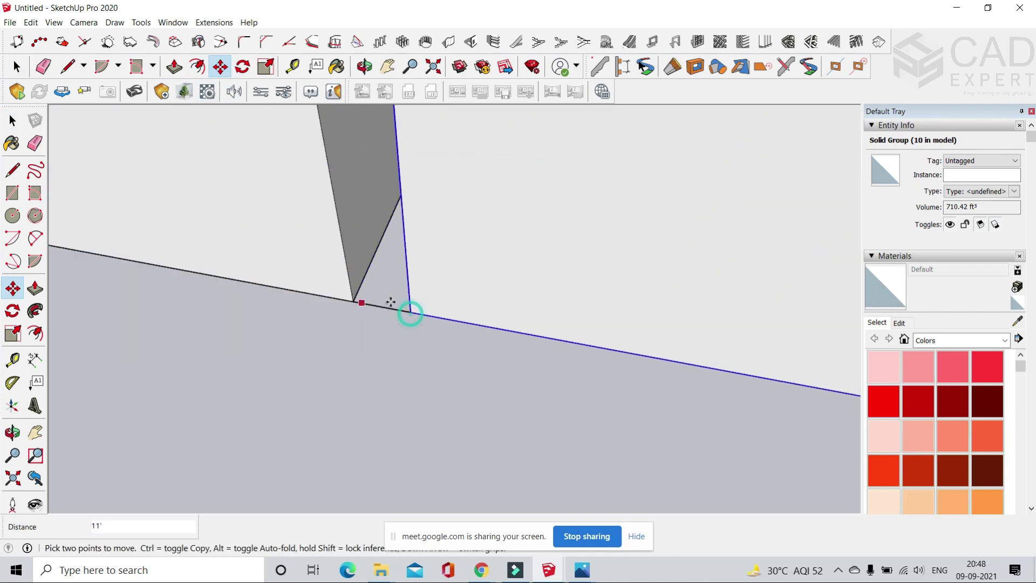
- Array the 11' copy as x8 to form a closely spaced second row of boxes
scroll(313, 361, down, 5)
text(x8)
key(Return)
scroll(347, 319, down, 6)
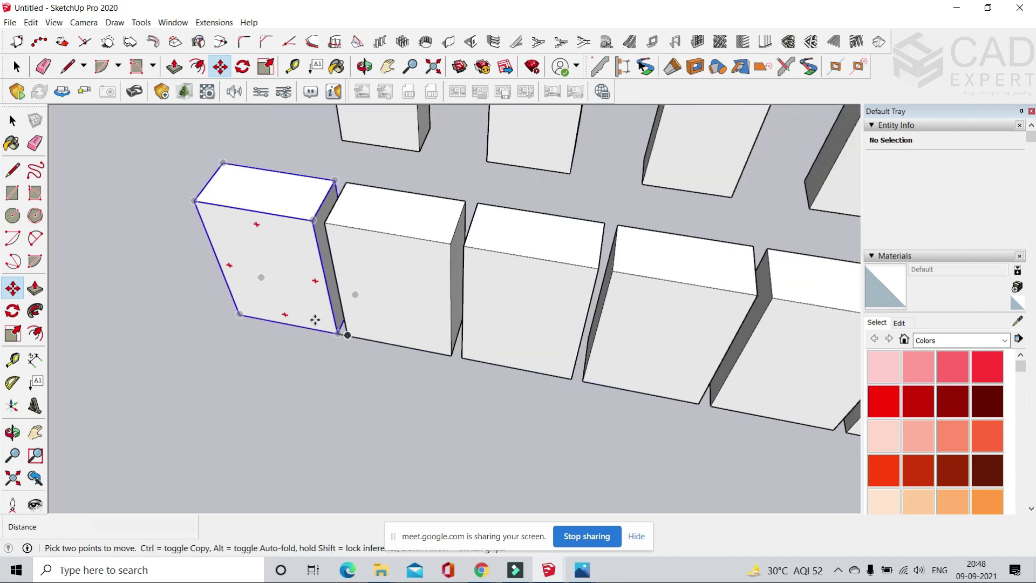
scroll(419, 356, down, 3)
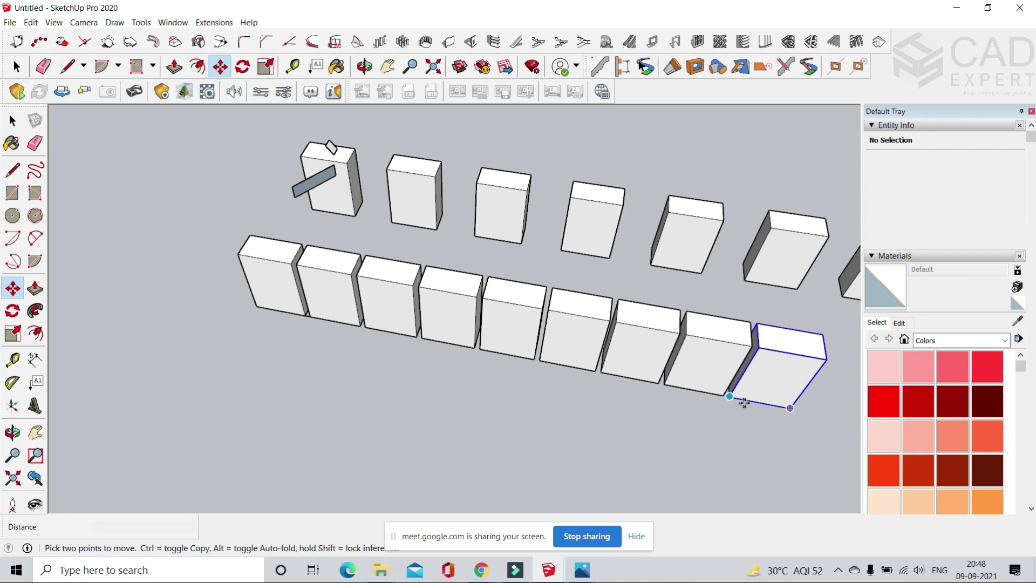
- Delete the short 1' line bridging the gap between two neighbouring boxes at the bottom of the second row
scroll(301, 340, up, 3)
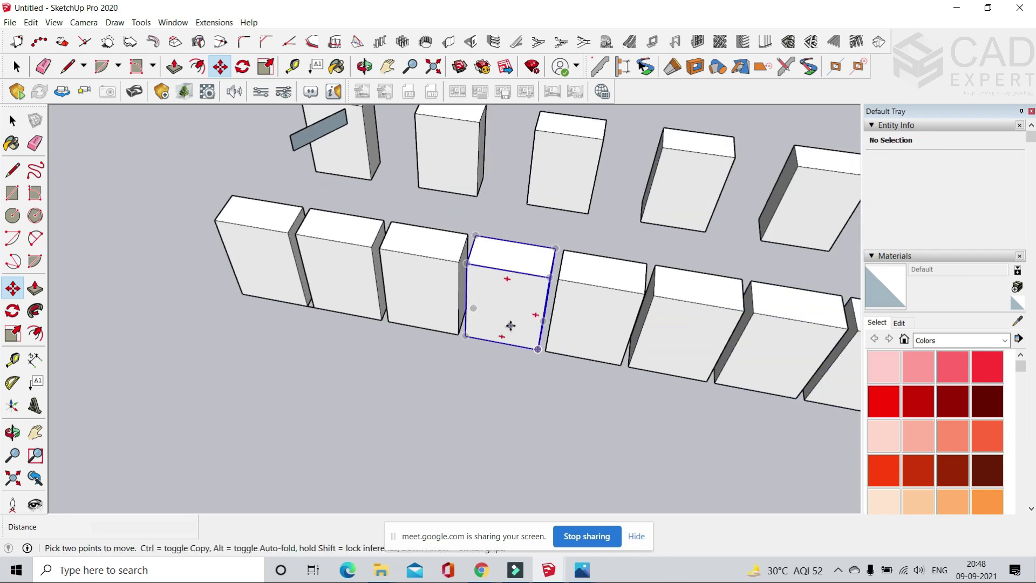
scroll(316, 311, up, 10)
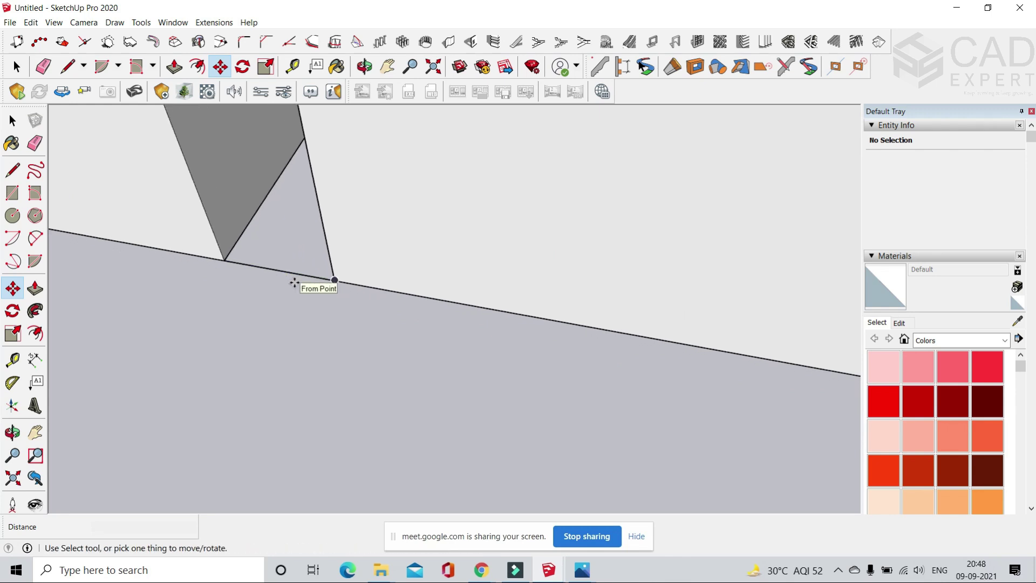
click(16, 66)
click(297, 274)
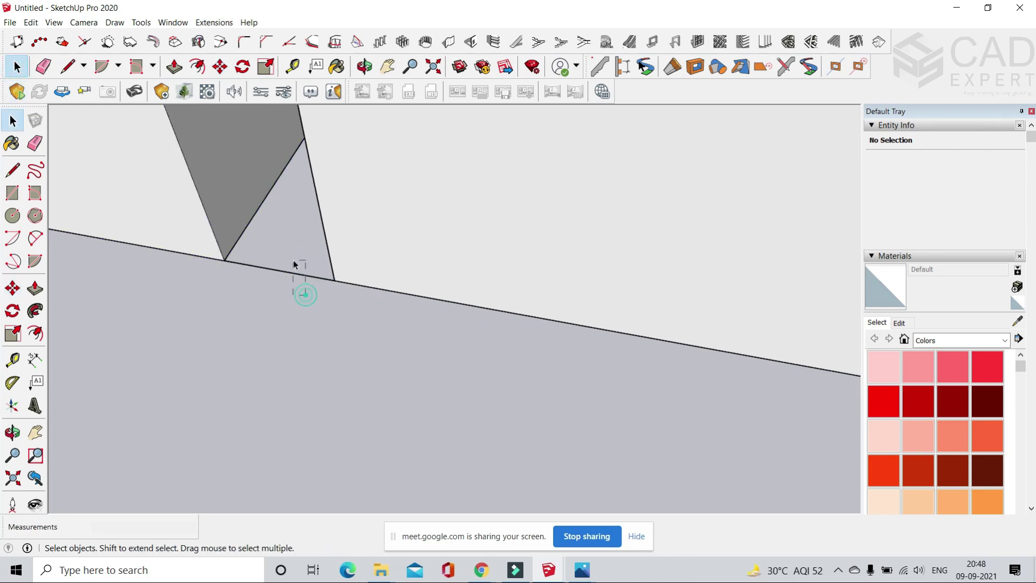
key(Delete)
scroll(228, 343, down, 3)
scroll(229, 343, down, 5)
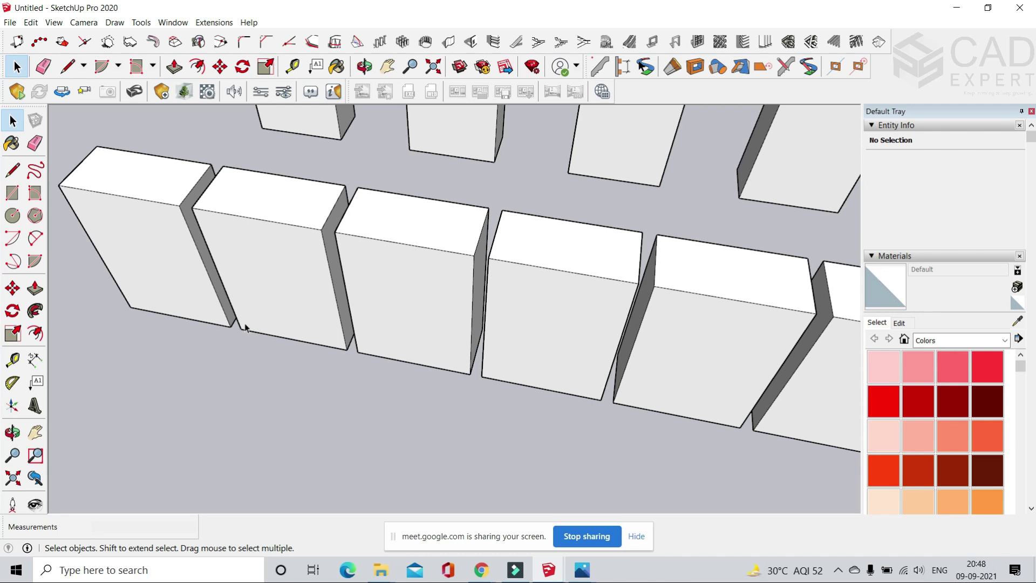
scroll(246, 326, down, 6)
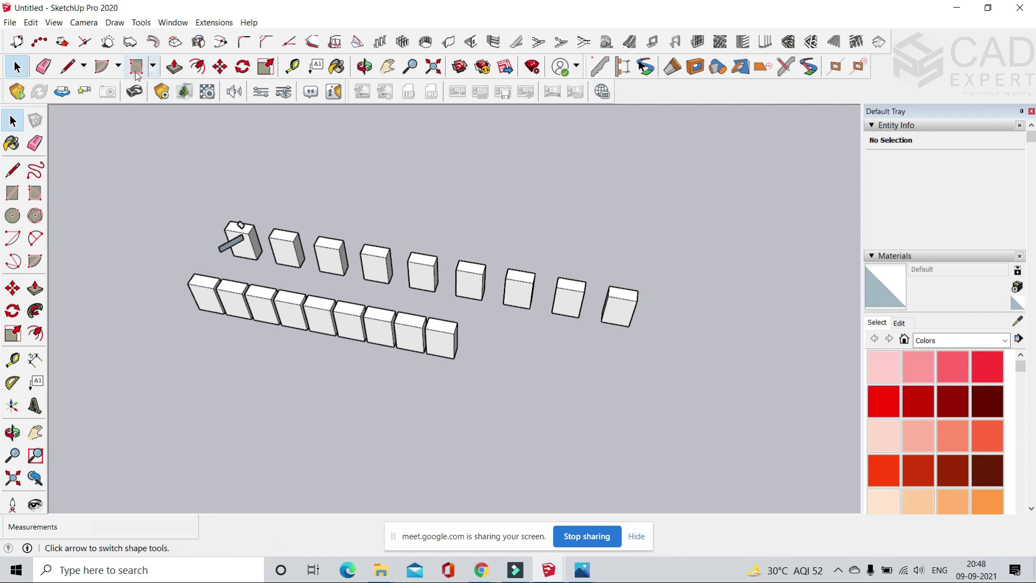
scroll(248, 242, up, 6)
scroll(248, 243, up, 4)
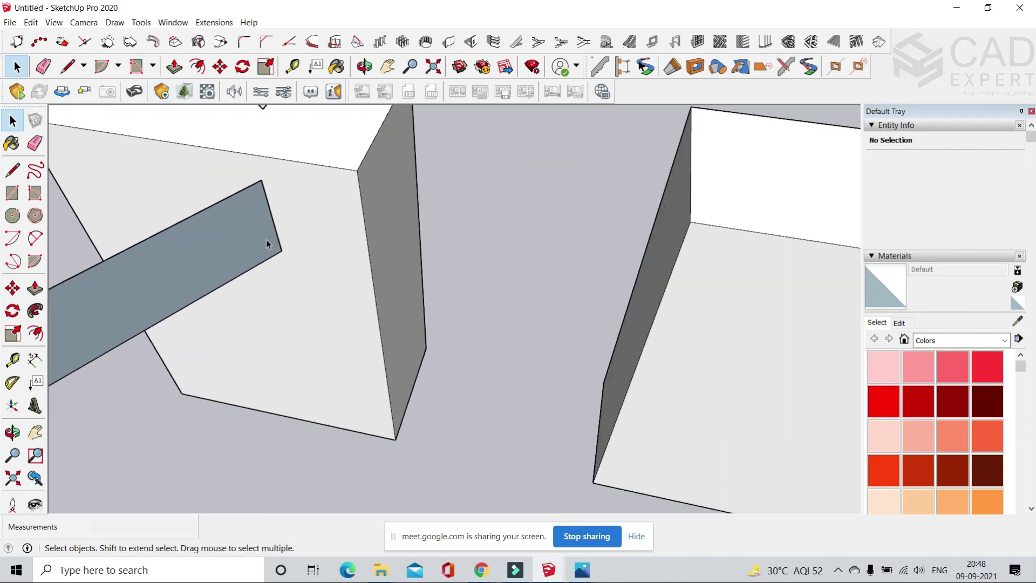
scroll(268, 245, down, 2)
scroll(315, 276, down, 2)
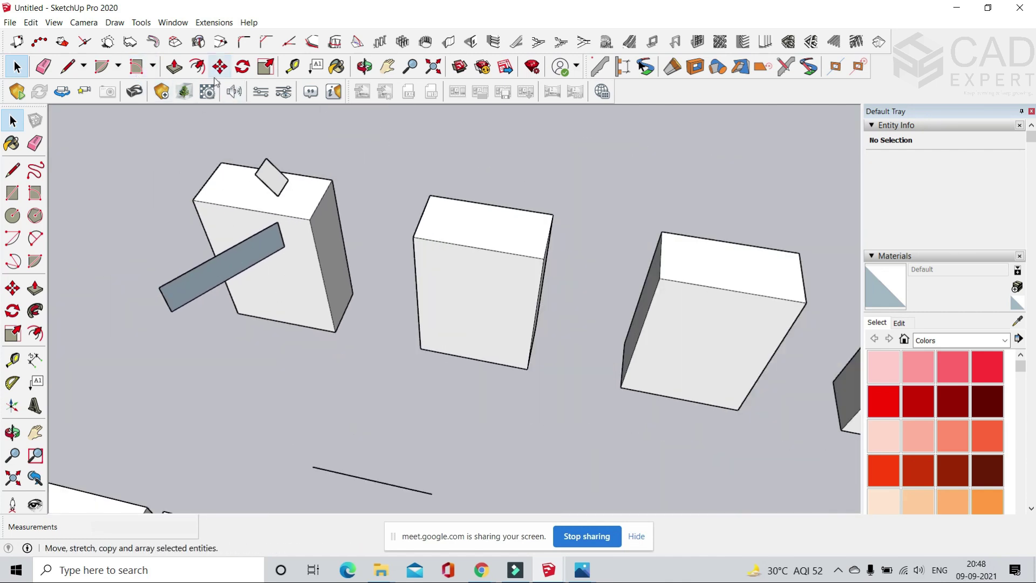
click(174, 66)
click(248, 258)
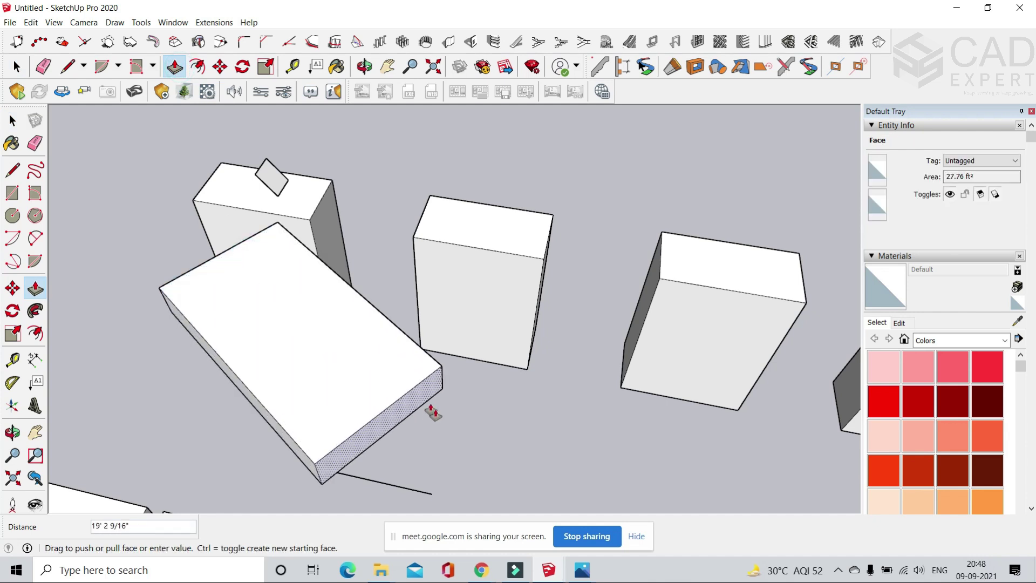
key(Escape)
scroll(235, 217, down, 2)
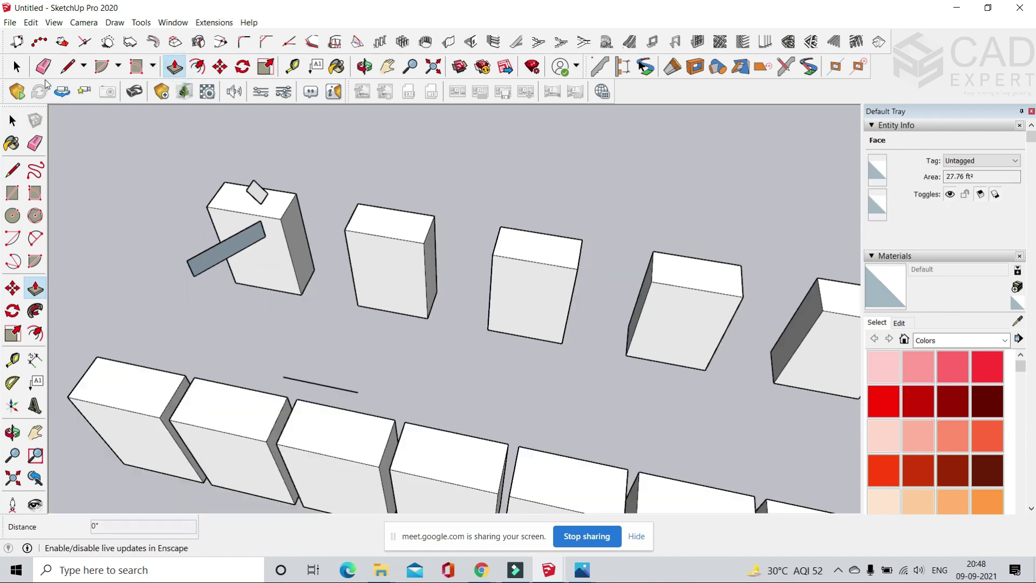
- Delete the loose line lying on the ground between the two rows of boxes
click(18, 69)
click(95, 137)
scroll(328, 261, down, 6)
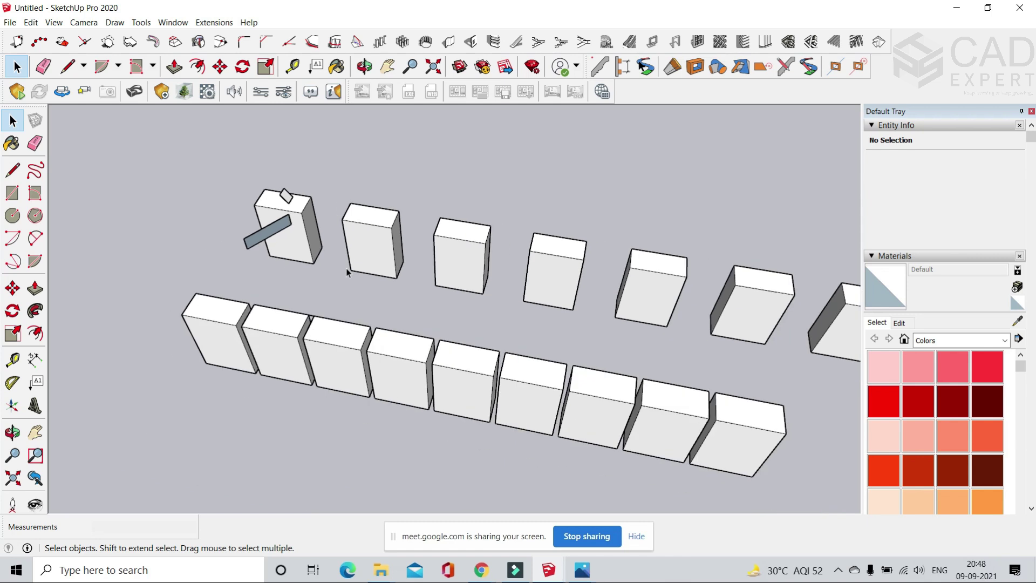
- Delete all copied boxes in both rows except the first copy beside the original box
scroll(573, 306, up, 2)
drag(451, 258, 308, 231)
key(Delete)
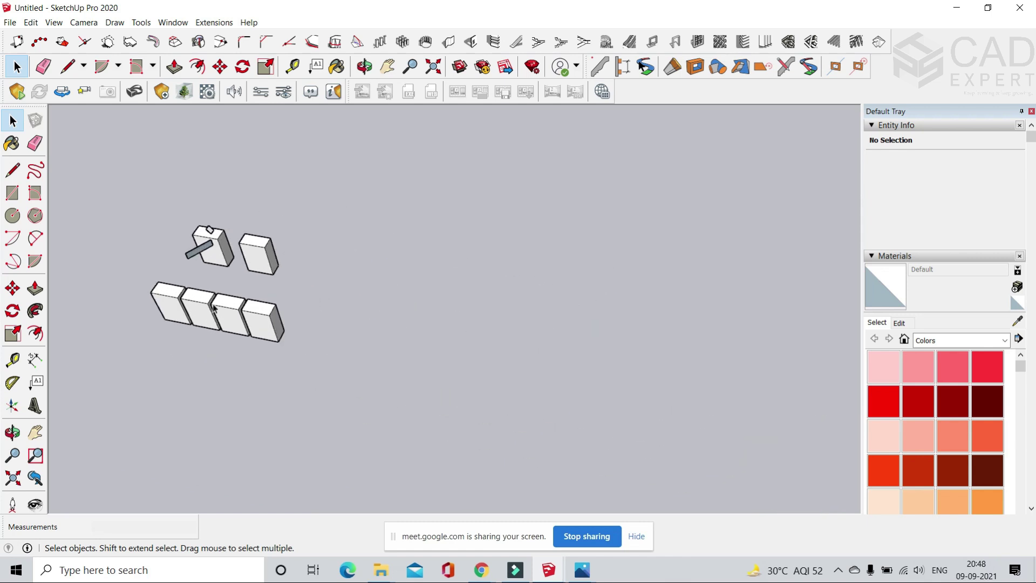
scroll(211, 318, up, 3)
drag(401, 442, 70, 273)
key(Delete)
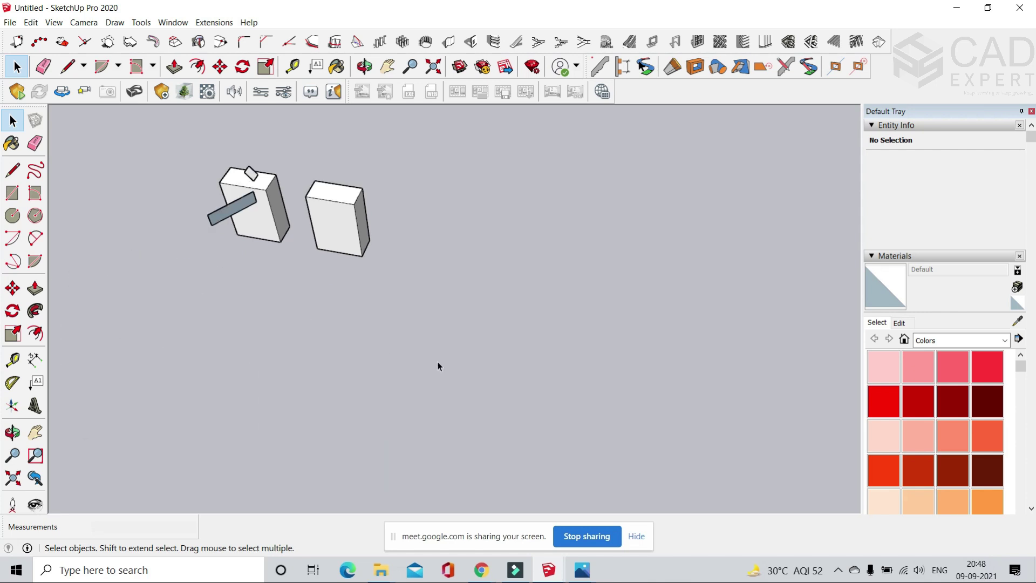
- Try to explode the group of the copied box beside the original box
scroll(296, 228, up, 4)
right_click(470, 230)
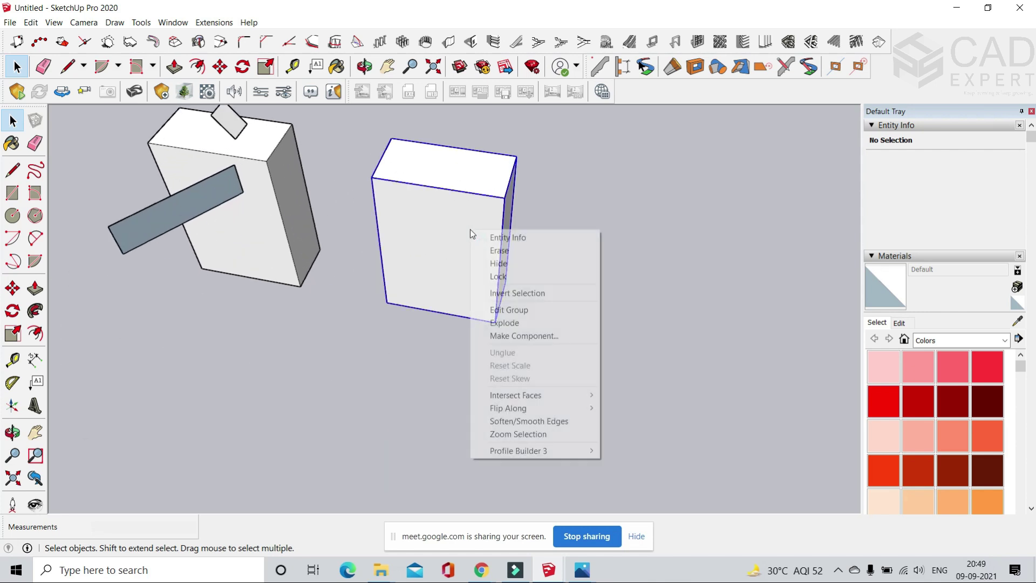
click(507, 323)
click(581, 215)
scroll(438, 205, down, 2)
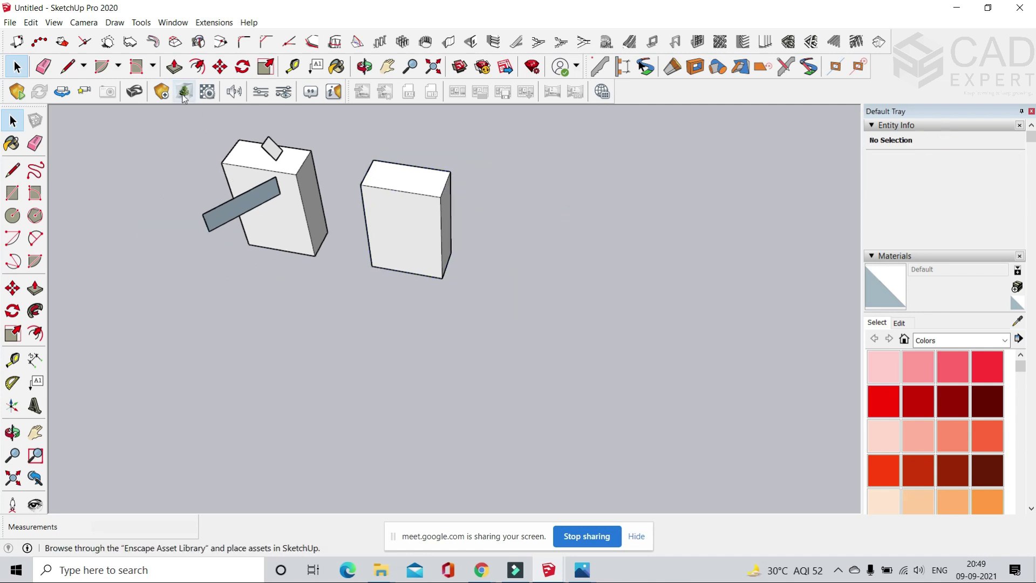
- Draw a ground rectangle of about 115 ft² beside the two boxes and pull it up about 17' 5" into a larger box
click(153, 66)
click(152, 92)
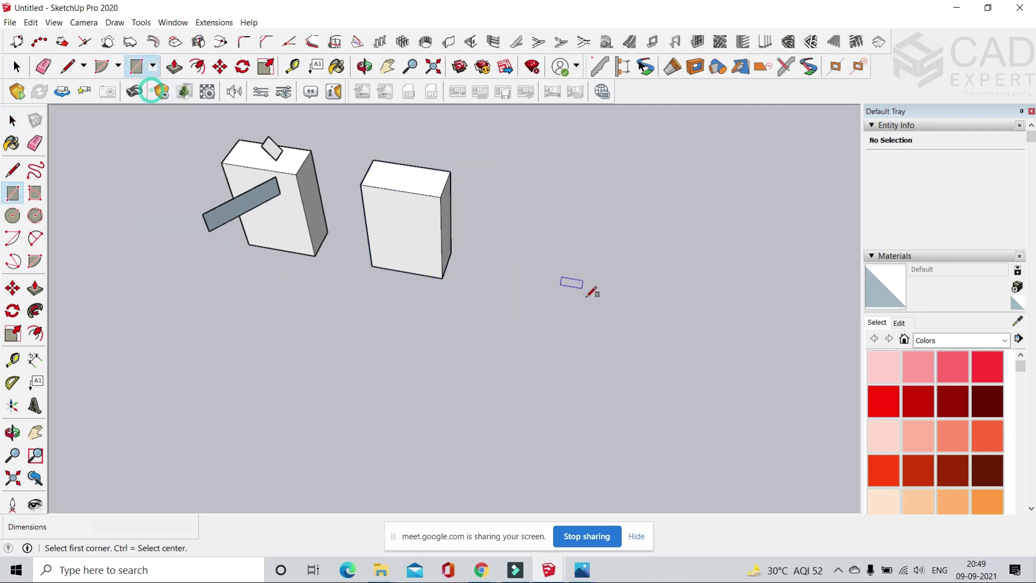
click(512, 294)
click(626, 269)
click(174, 66)
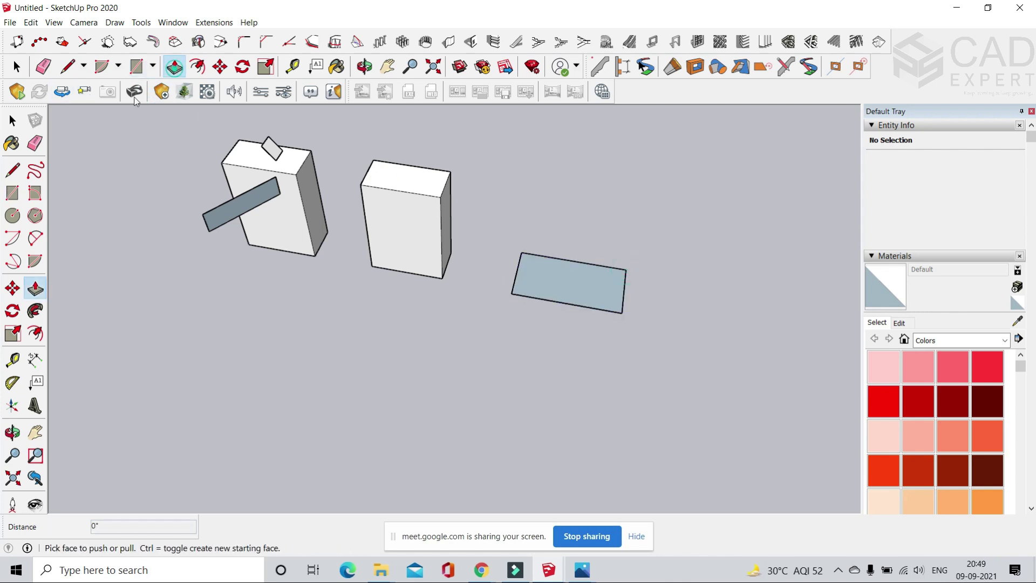
scroll(437, 233, up, 3)
click(423, 275)
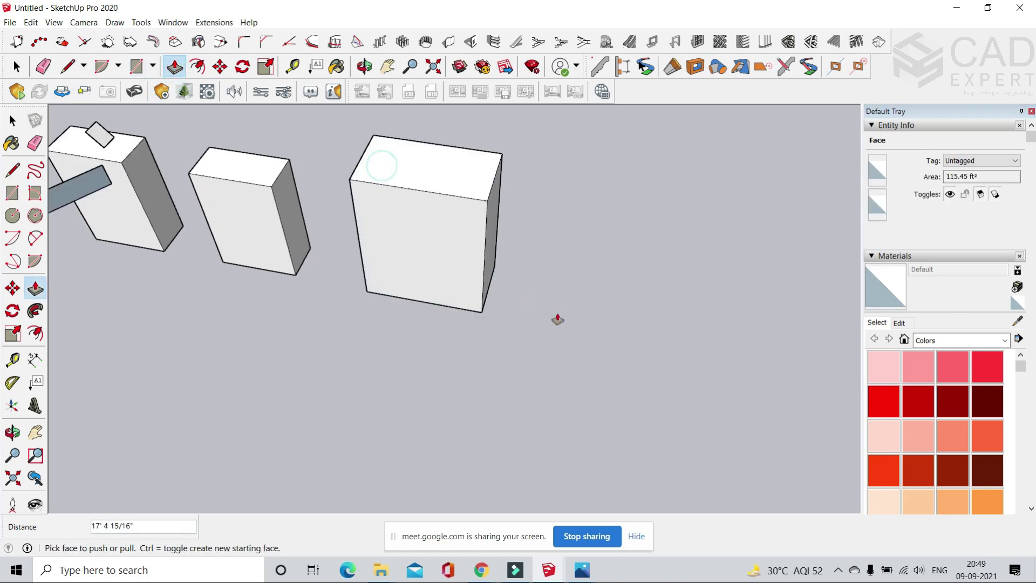
- Make a group from all faces and edges of the larger new box
click(18, 67)
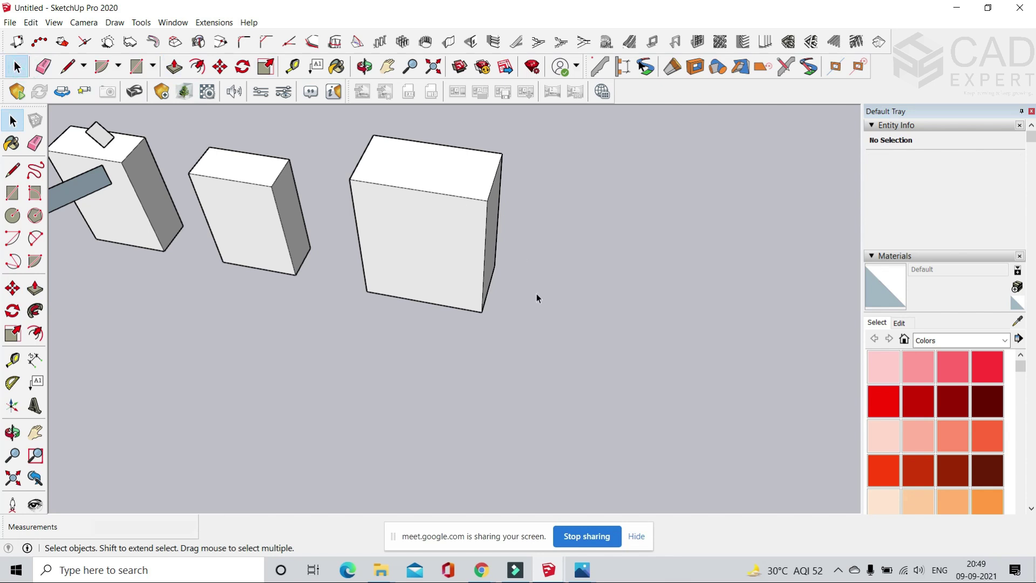
middle_drag(537, 296, 485, 261)
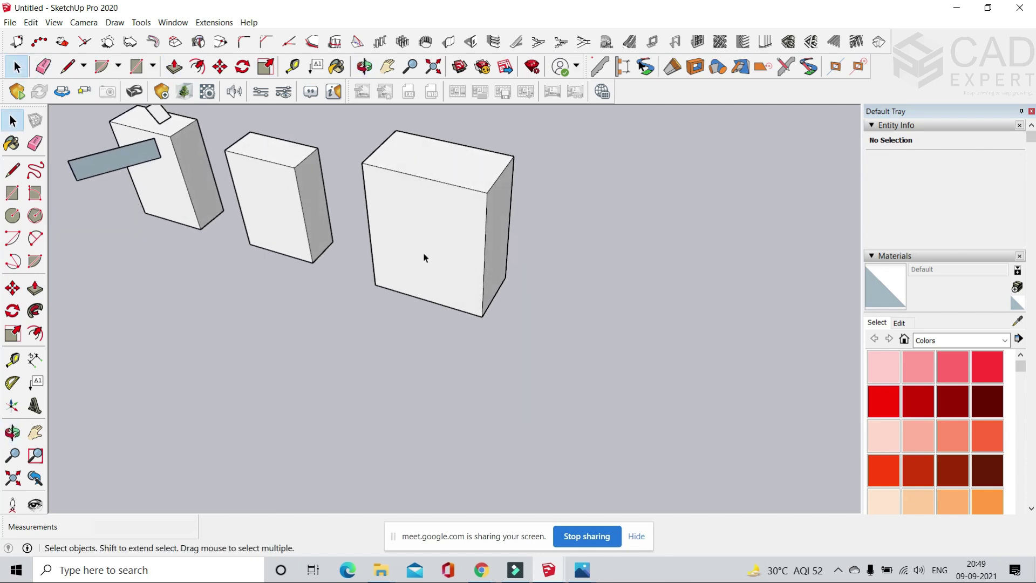
triple_click(445, 228)
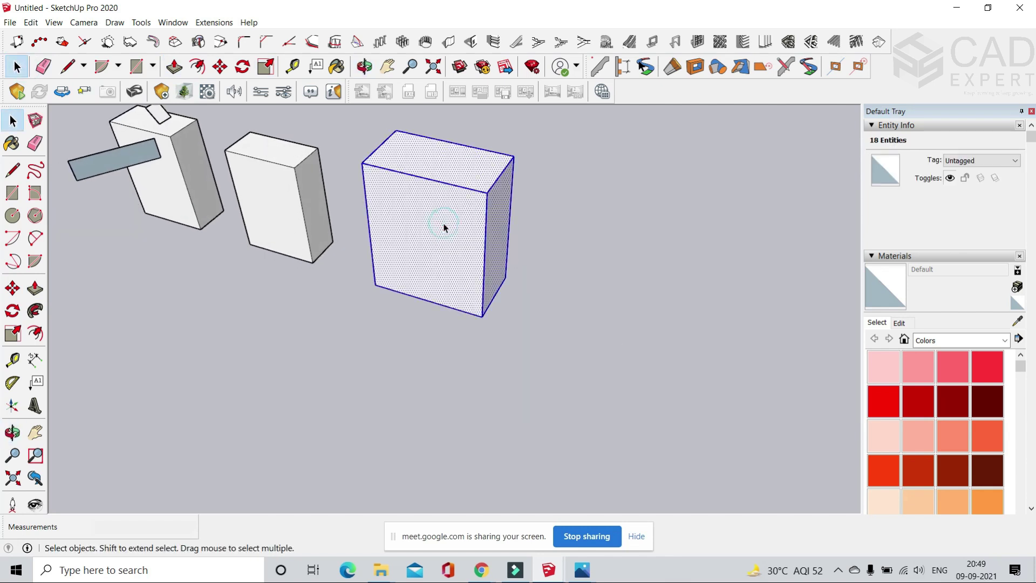
right_click(445, 227)
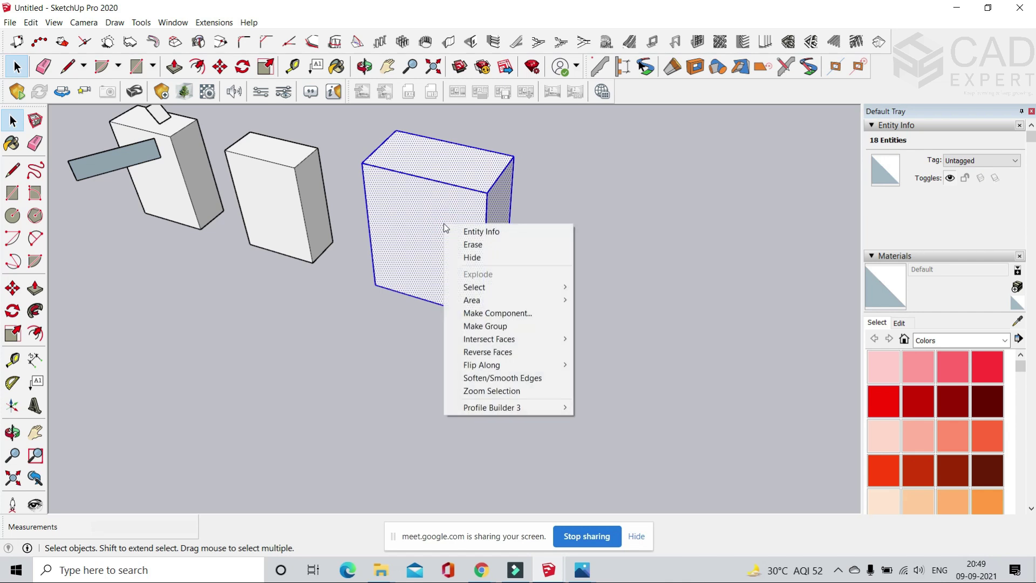
click(498, 326)
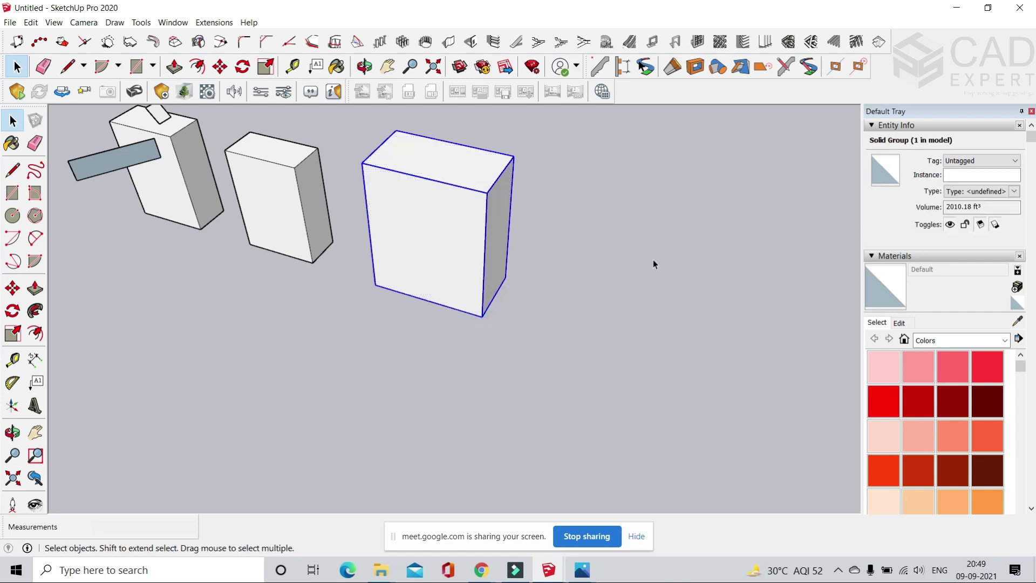
drag(608, 235, 702, 306)
- Explode the larger box's group back into separate faces and edges
scroll(446, 208, up, 2)
click(448, 200)
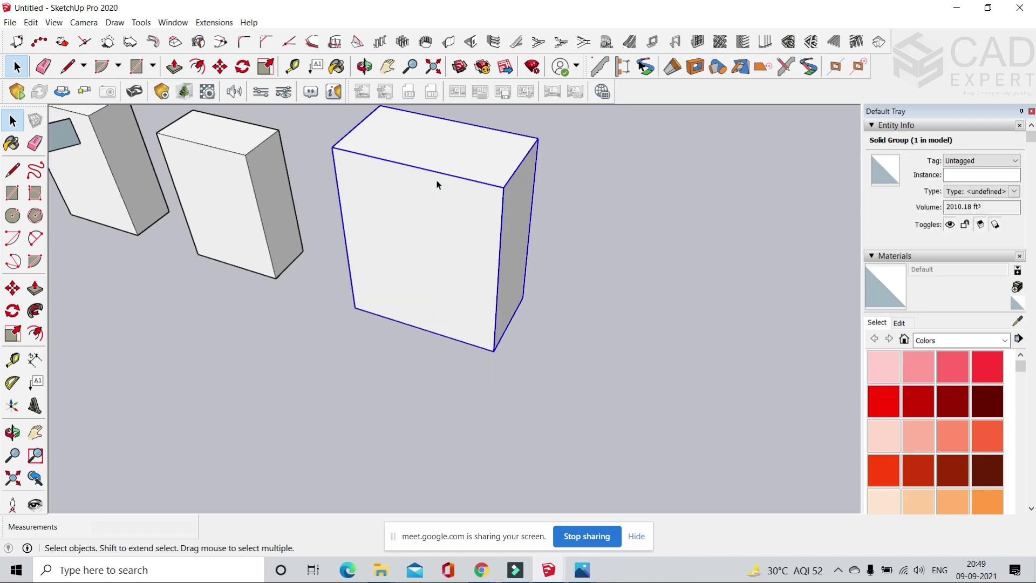
right_click(448, 221)
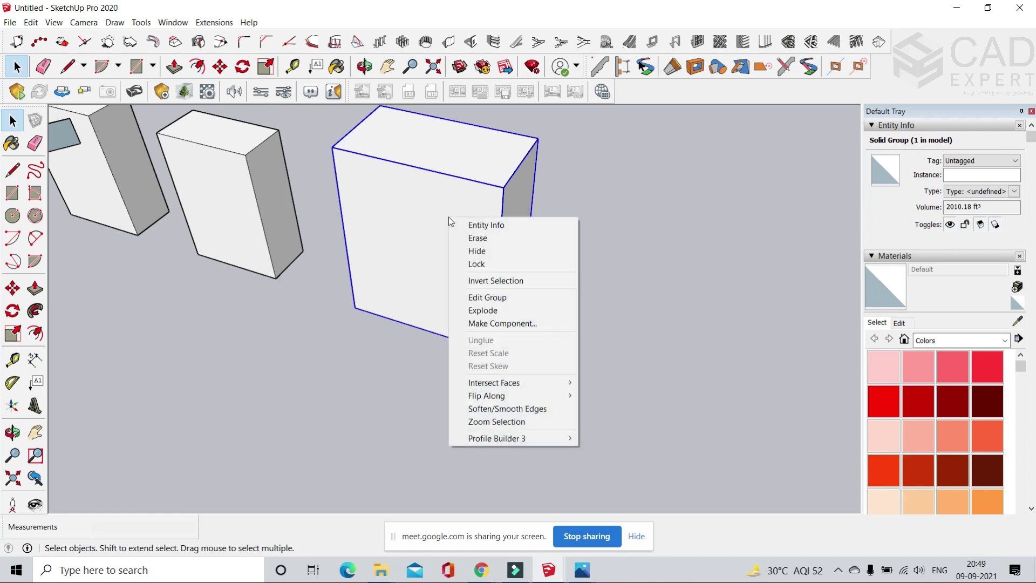
click(490, 311)
click(610, 237)
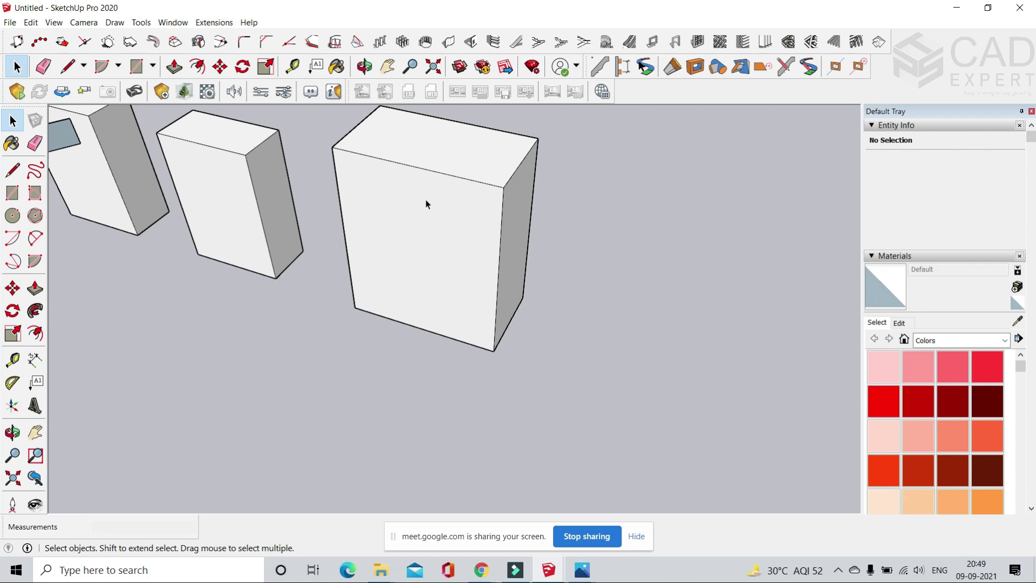
- Examine how the grouped middle box selects as one whole object
scroll(426, 204, down, 3)
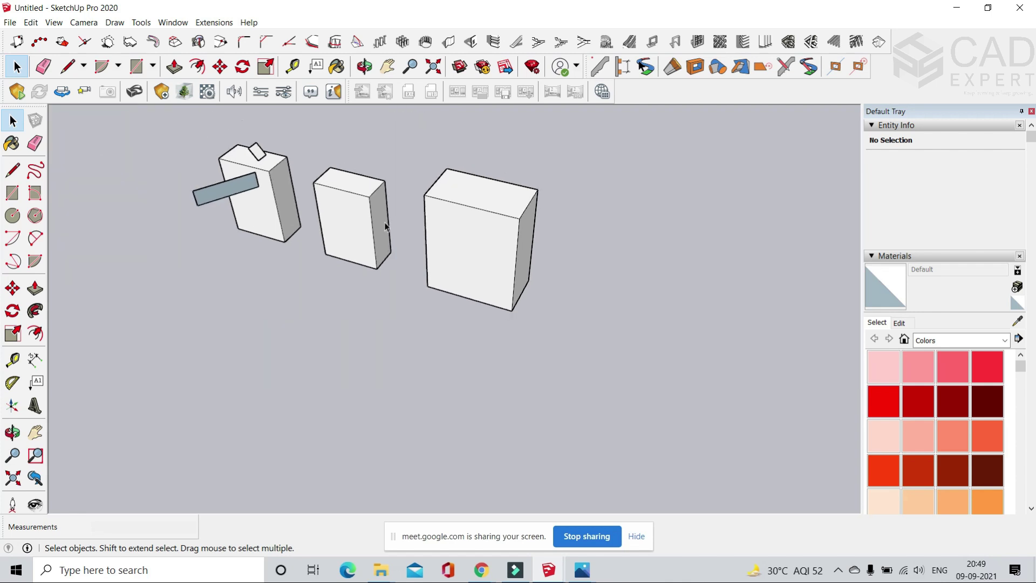
scroll(497, 251, up, 2)
middle_drag(633, 315, 581, 192)
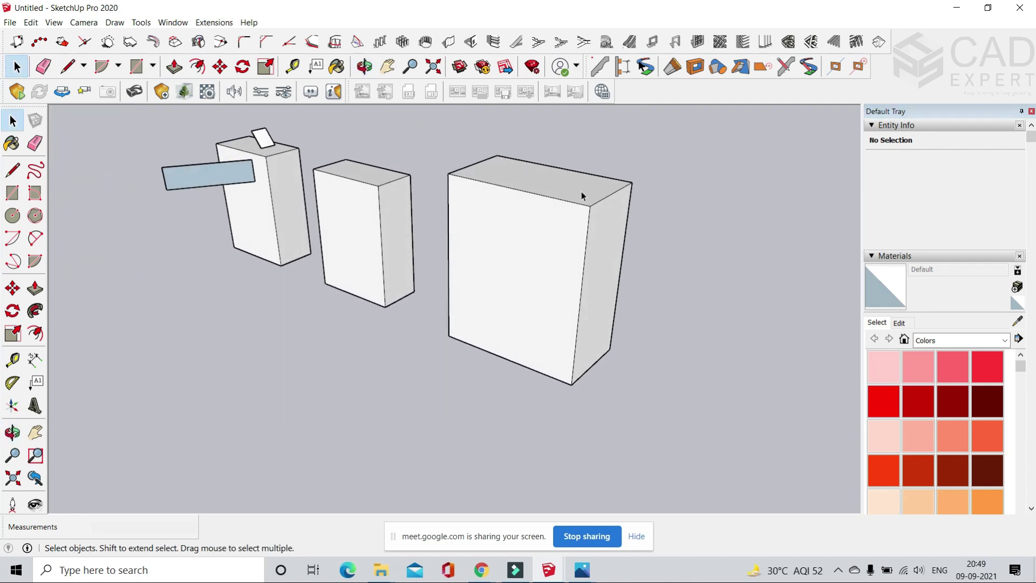
scroll(297, 217, up, 3)
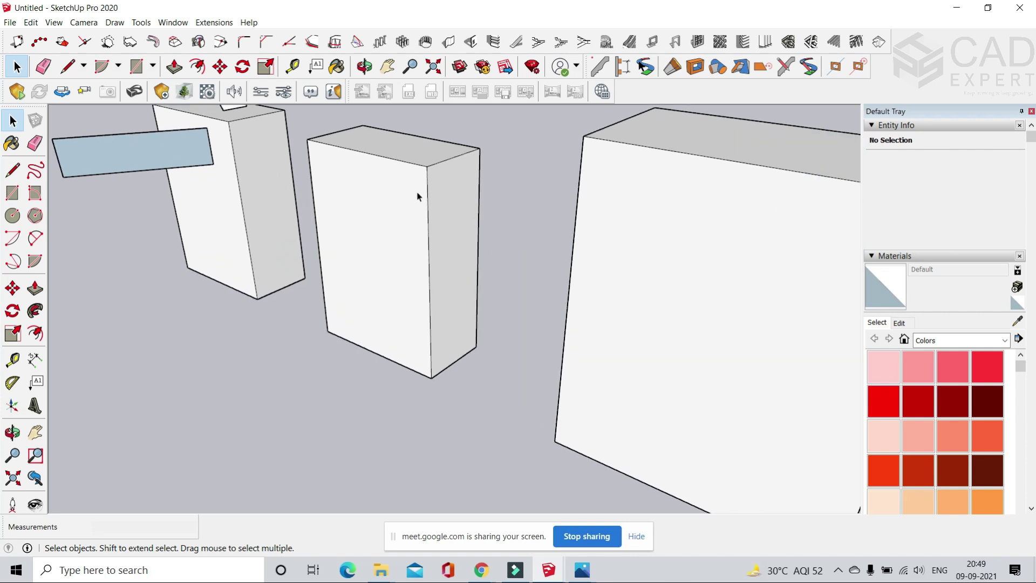
click(406, 187)
scroll(413, 179, up, 3)
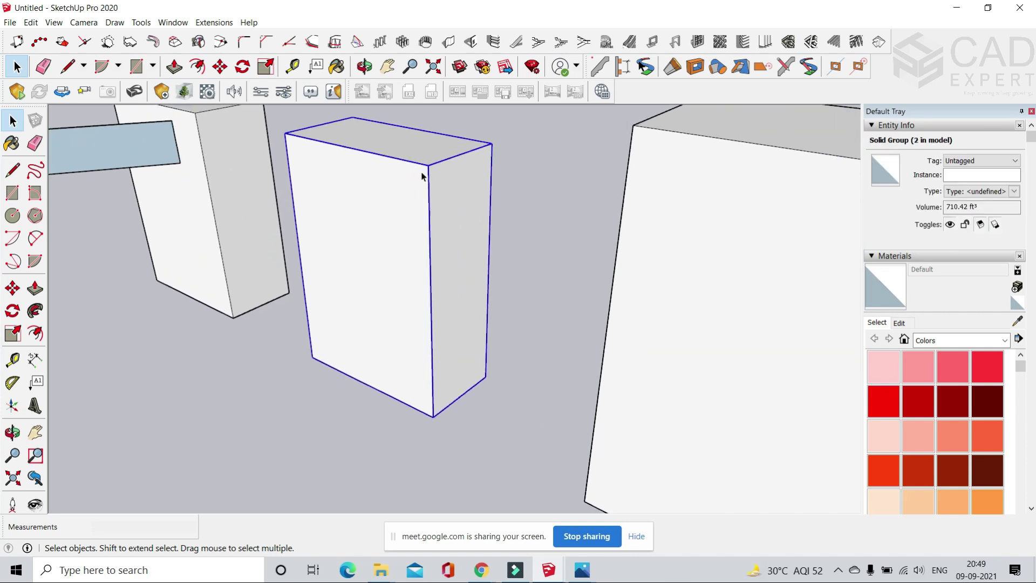
scroll(427, 181, down, 1)
scroll(464, 232, up, 1)
scroll(453, 173, down, 3)
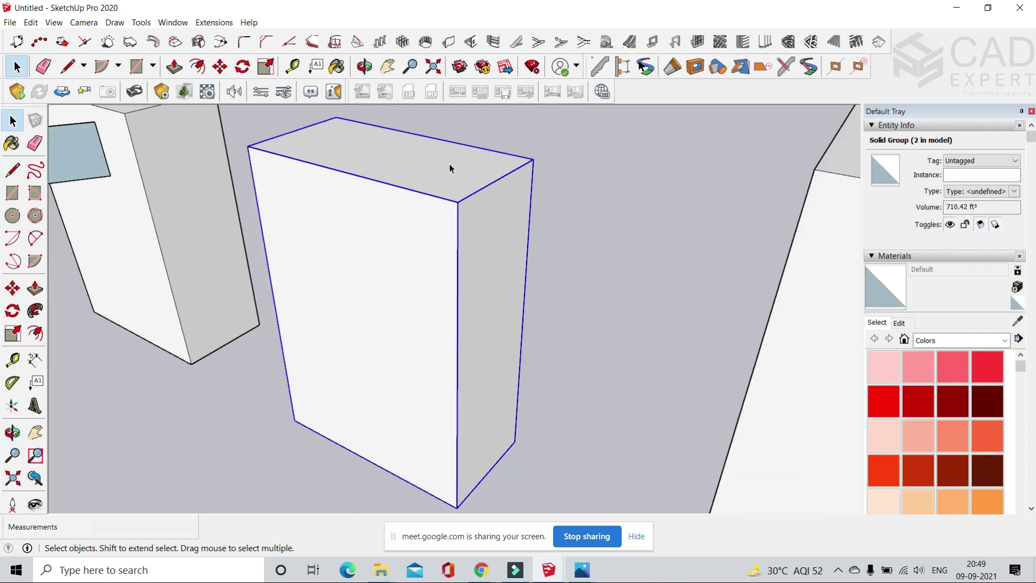
scroll(452, 222, down, 2)
click(502, 160)
- Examine how the ungrouped larger box selects by its individual faces and edges
scroll(637, 226, up, 2)
click(684, 256)
scroll(669, 246, down, 3)
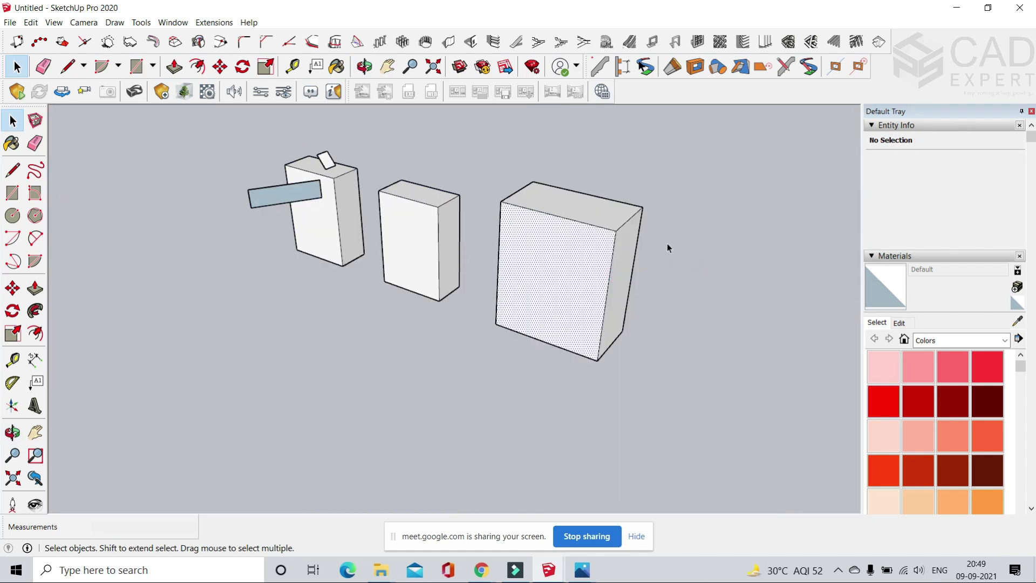
scroll(663, 243, up, 1)
click(576, 206)
click(567, 219)
click(596, 225)
click(588, 216)
click(567, 245)
click(598, 241)
click(671, 222)
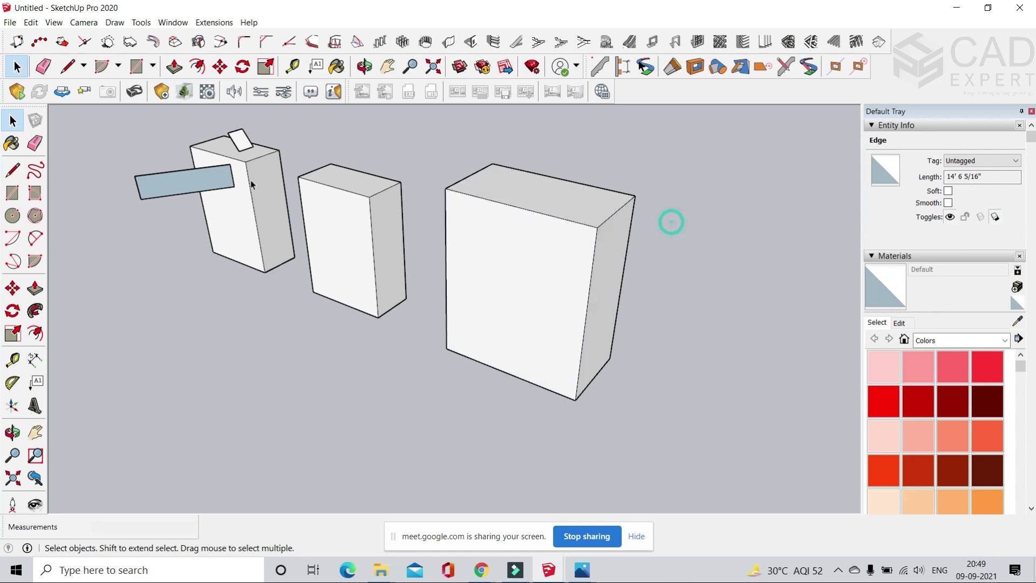
- Open the middle box's group for editing, inspect it within the model, and close the group again
scroll(253, 183, up, 3)
click(414, 196)
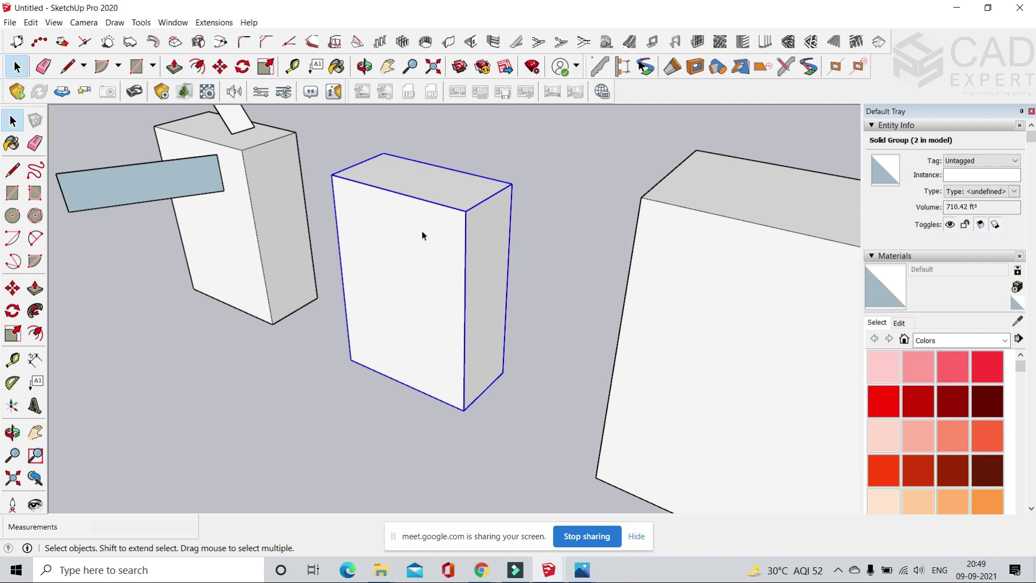
scroll(446, 243, up, 3)
double_click(451, 237)
scroll(458, 277, down, 2)
middle_drag(457, 277, 143, 242)
scroll(143, 242, down, 3)
middle_drag(607, 338, 313, 342)
scroll(313, 341, down, 1)
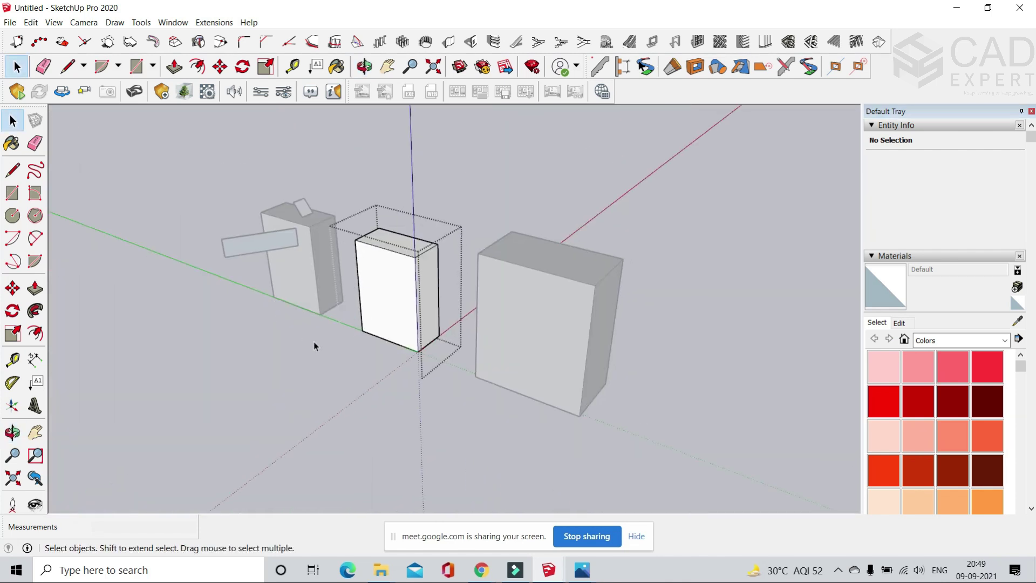
click(307, 344)
click(192, 336)
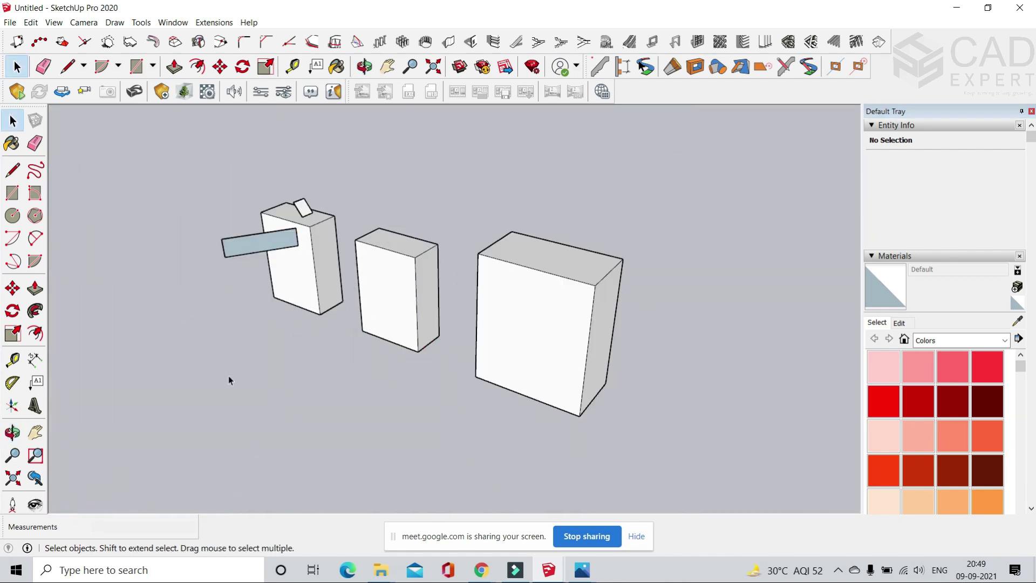
- Compare how the grouped middle box and the ungrouped larger box respond to selection, and clear the selection
scroll(221, 236, down, 3)
scroll(445, 307, up, 2)
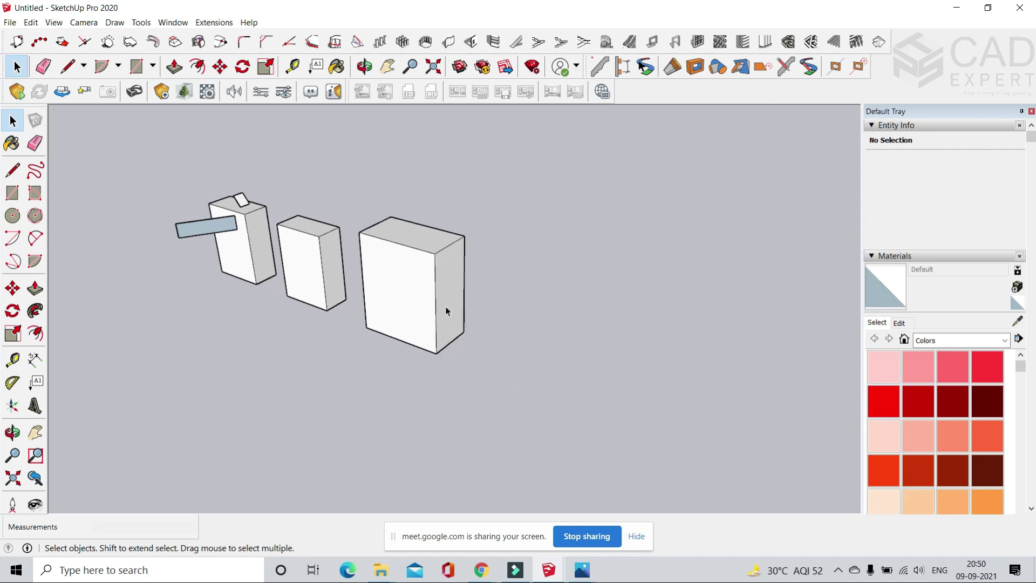
scroll(384, 268, up, 2)
scroll(484, 276, down, 2)
scroll(389, 261, up, 3)
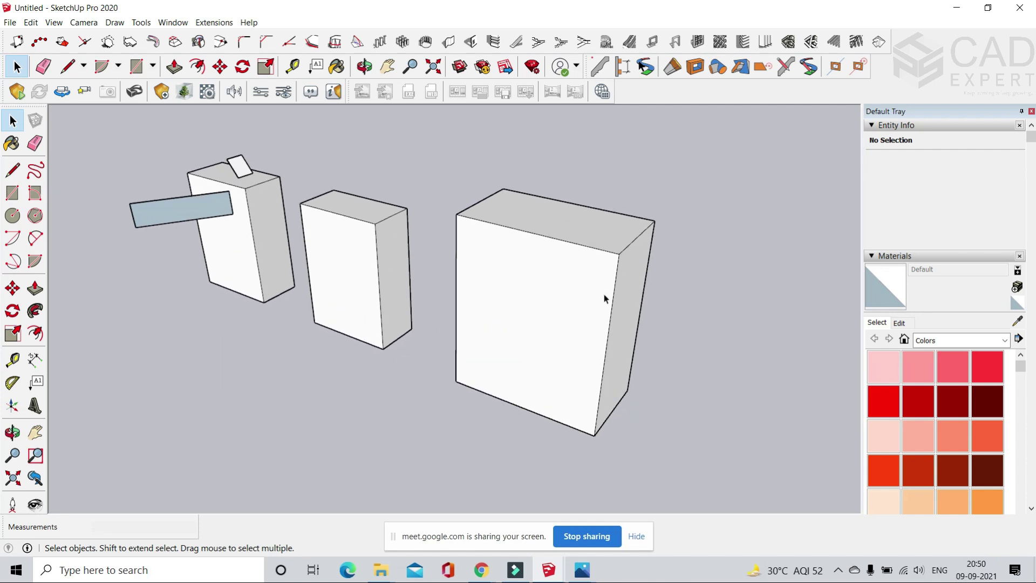
scroll(460, 265, down, 2)
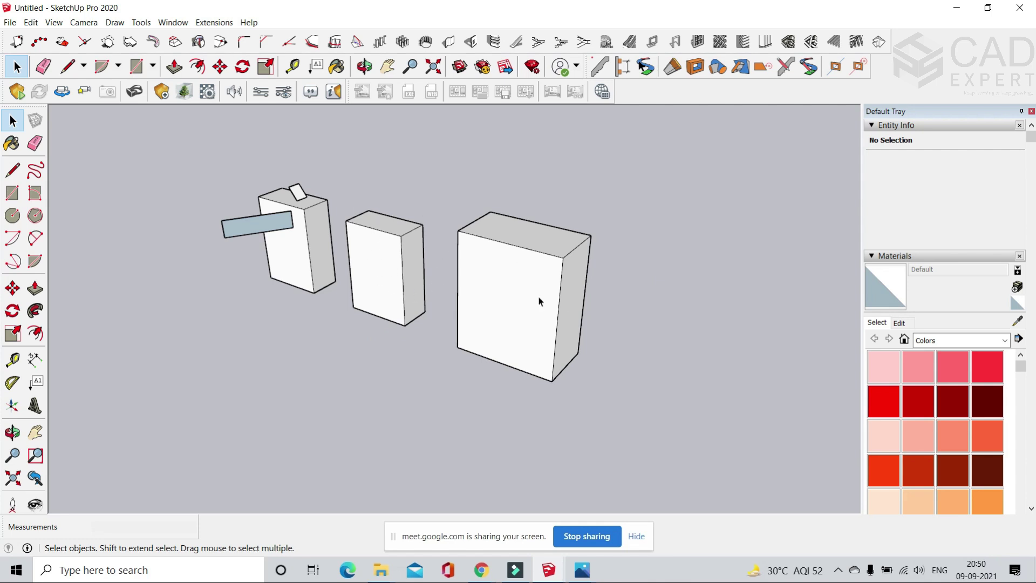
click(381, 251)
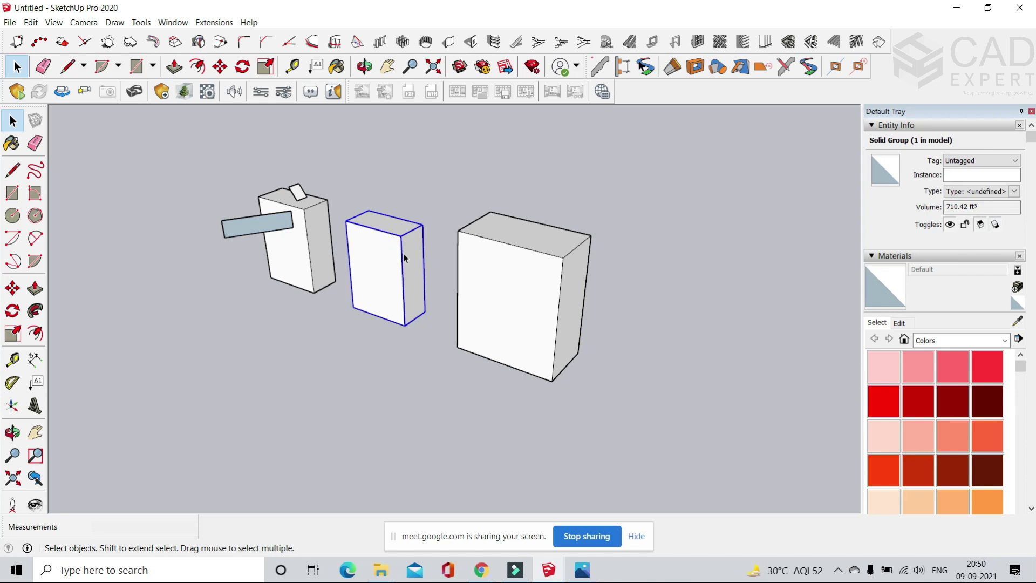
click(556, 256)
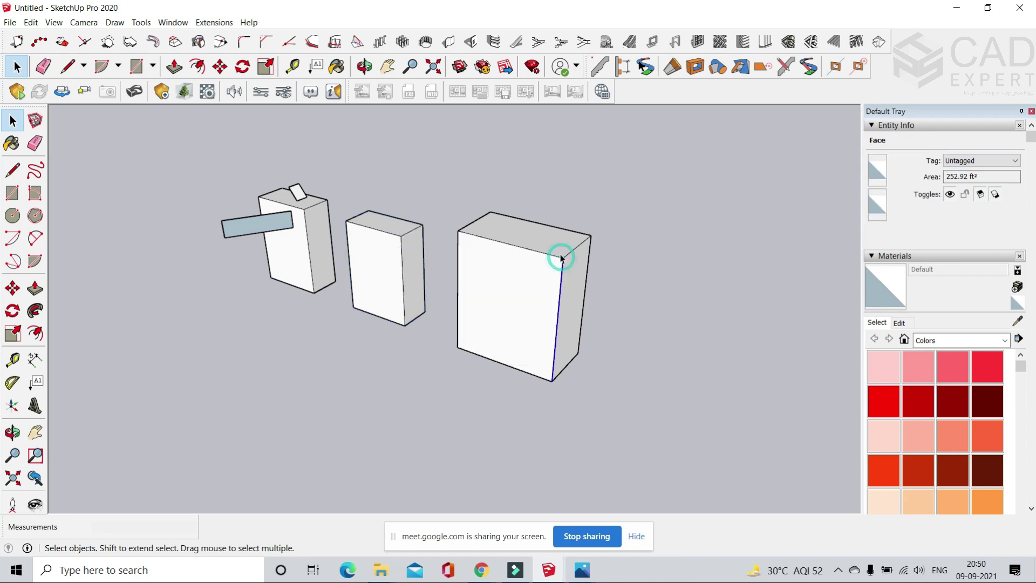
click(598, 227)
- Open the middle box's group for editing and select its front, top and side faces one at a time
scroll(556, 260, up, 3)
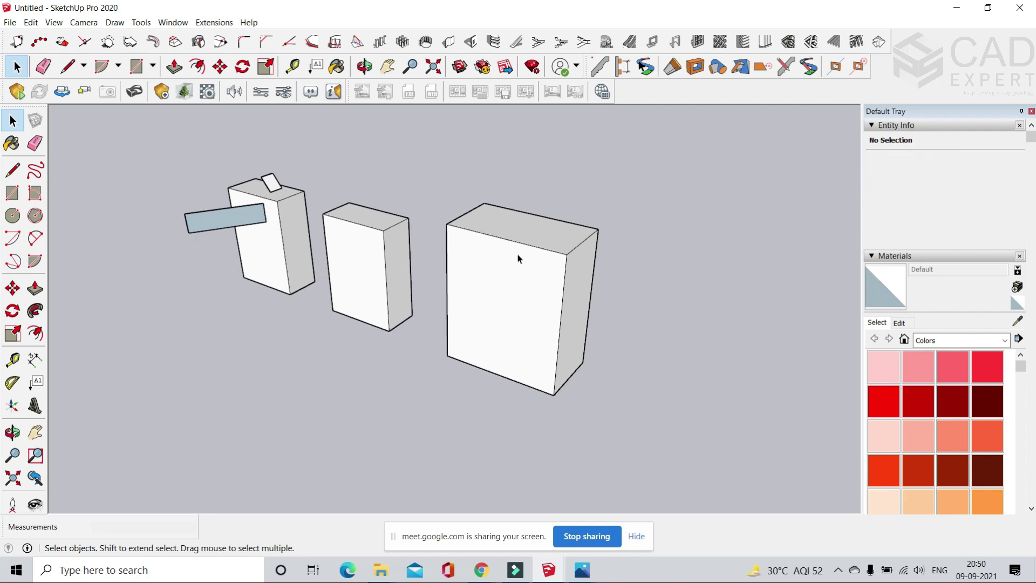
scroll(589, 268, up, 2)
scroll(423, 287, down, 1)
scroll(302, 224, up, 3)
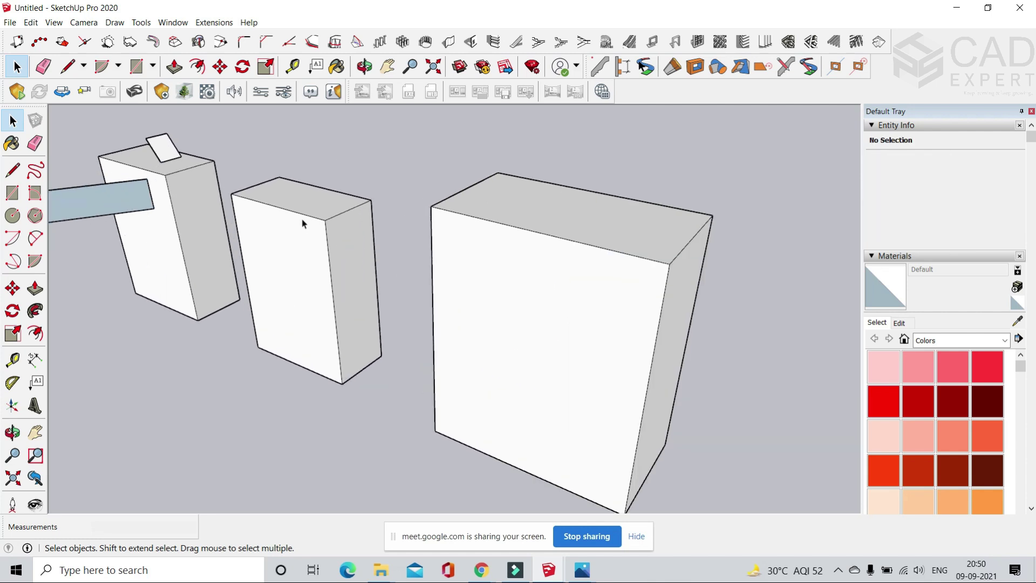
scroll(302, 224, up, 1)
scroll(319, 243, down, 3)
scroll(350, 259, up, 4)
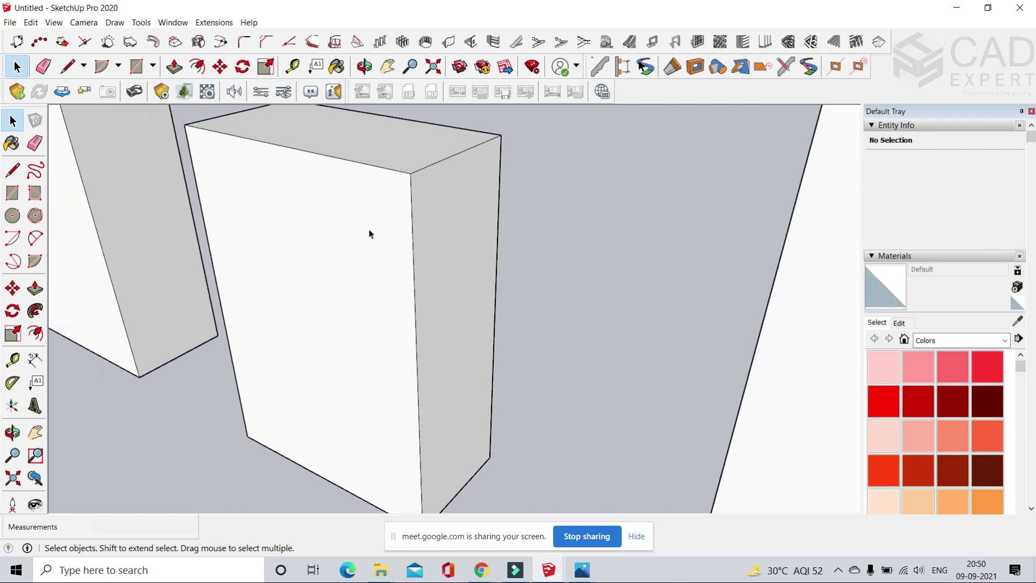
scroll(370, 233, down, 3)
scroll(407, 280, up, 2)
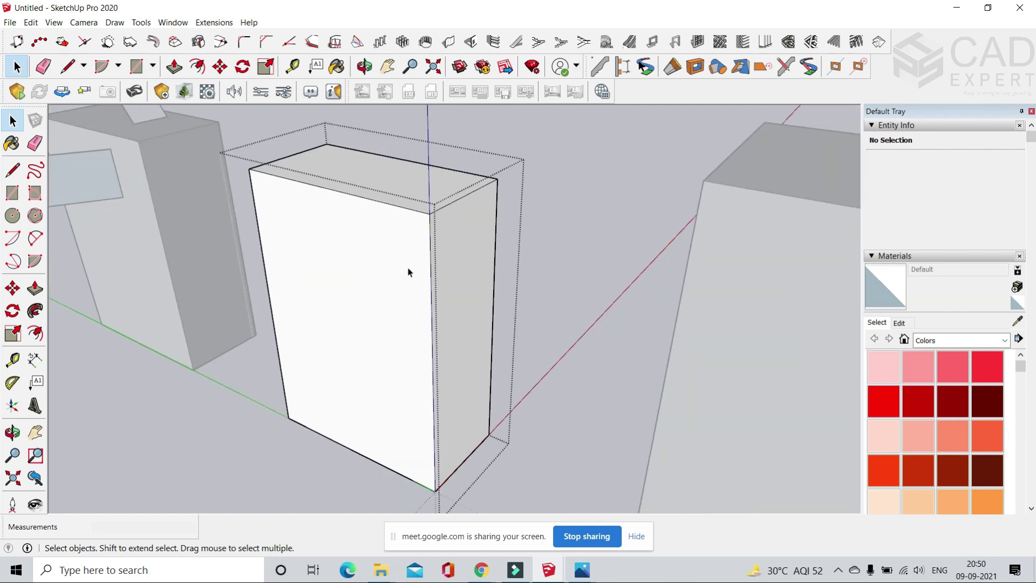
scroll(389, 247, up, 2)
click(387, 243)
click(404, 200)
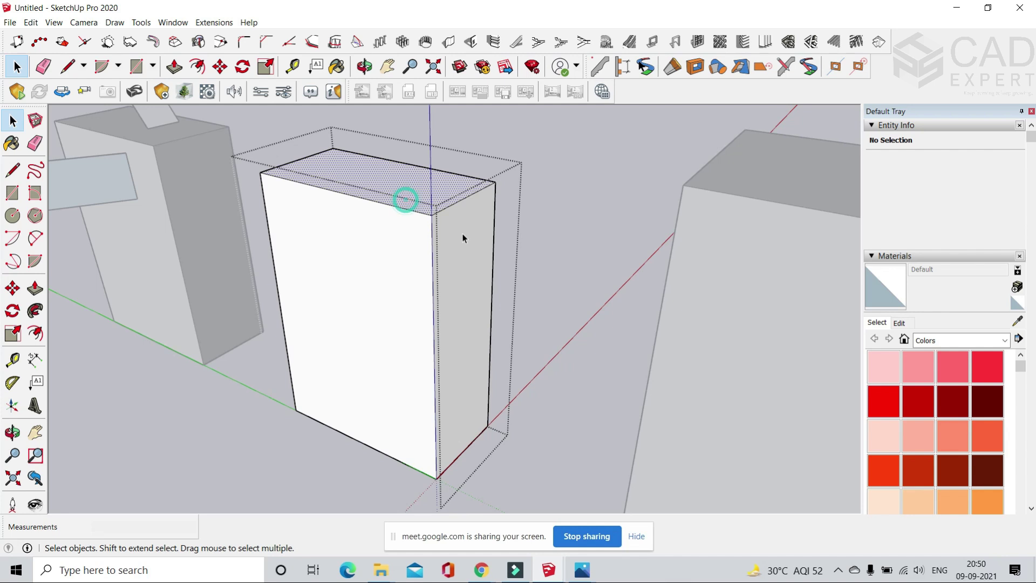
click(463, 234)
scroll(423, 215, down, 1)
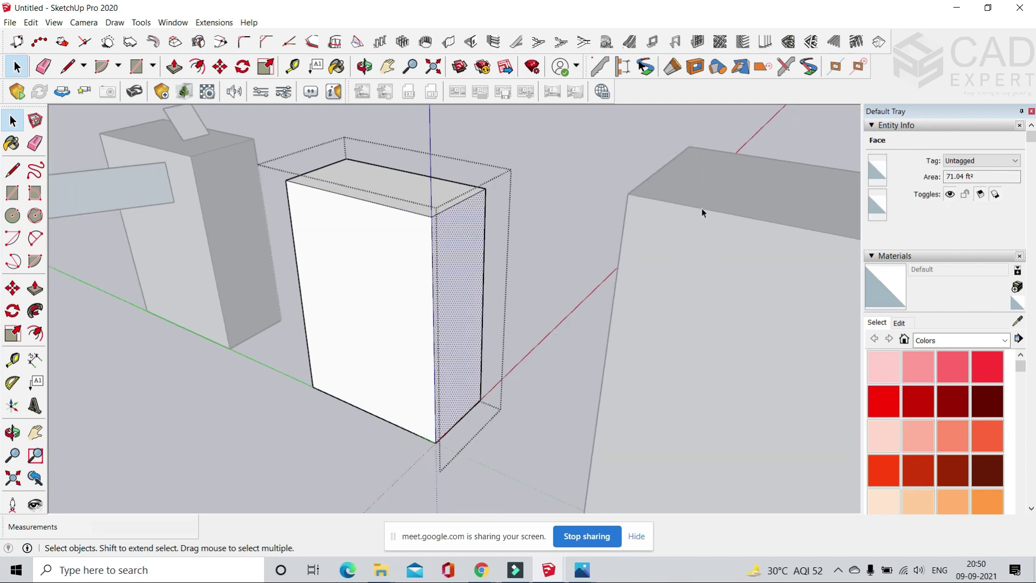
- Select individual edges at the top front corner of the open middle box, and close the group
scroll(431, 221, up, 5)
click(421, 213)
click(442, 214)
click(431, 225)
scroll(627, 221, down, 5)
click(628, 155)
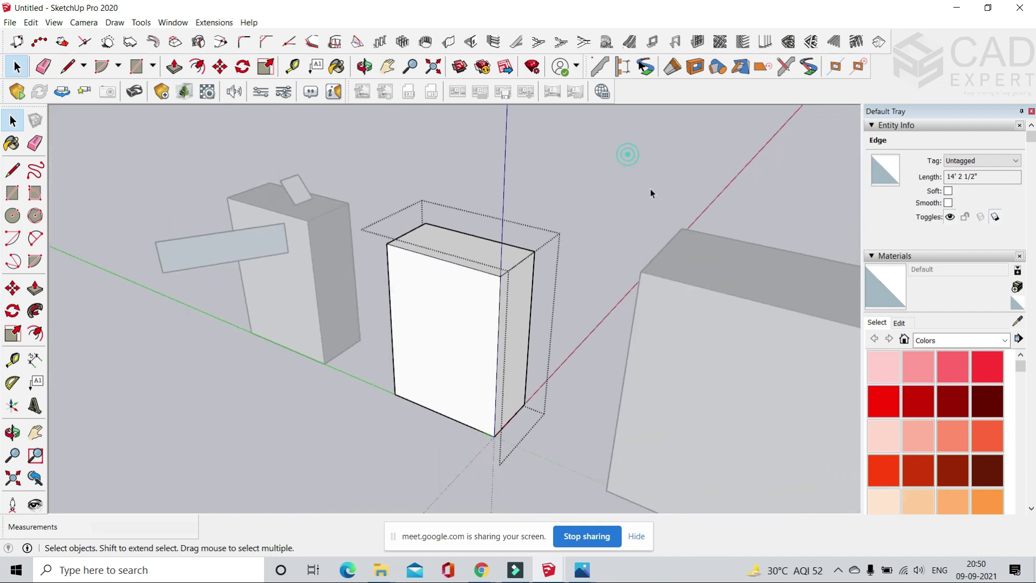
click(603, 168)
- Check how the closed middle group selects as a whole, and clear the selection
scroll(500, 261, up, 3)
click(499, 260)
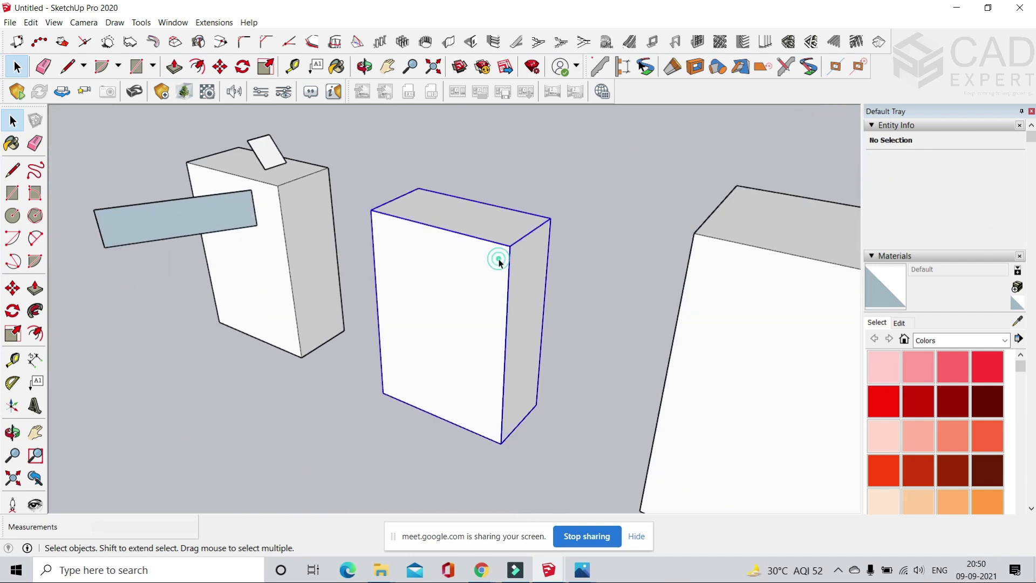
scroll(500, 263, down, 4)
click(518, 173)
scroll(519, 173, up, 3)
middle_drag(441, 254, 418, 264)
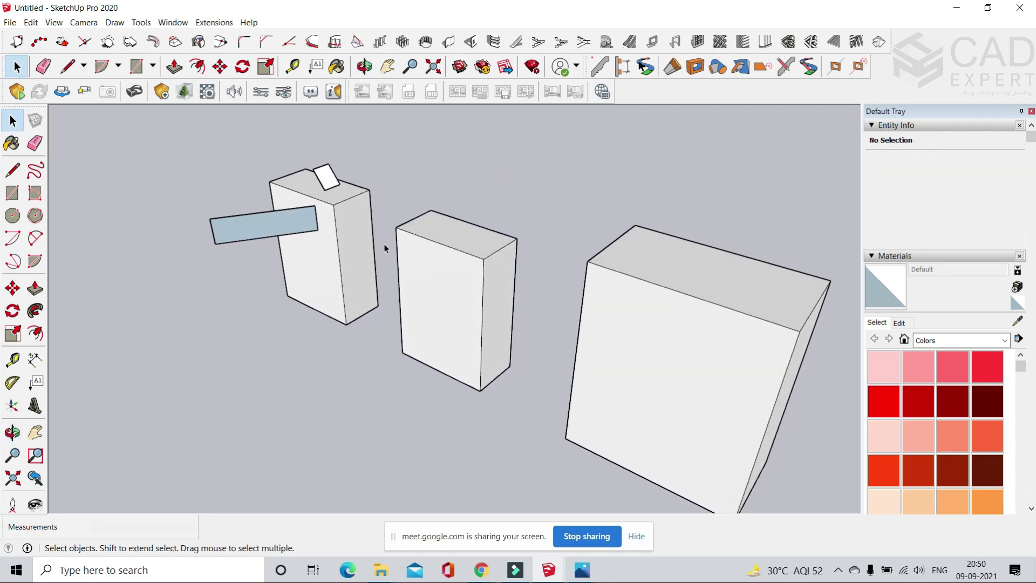
- Delete the grouped middle box from between the other two boxes
scroll(384, 247, up, 3)
click(302, 202)
click(547, 280)
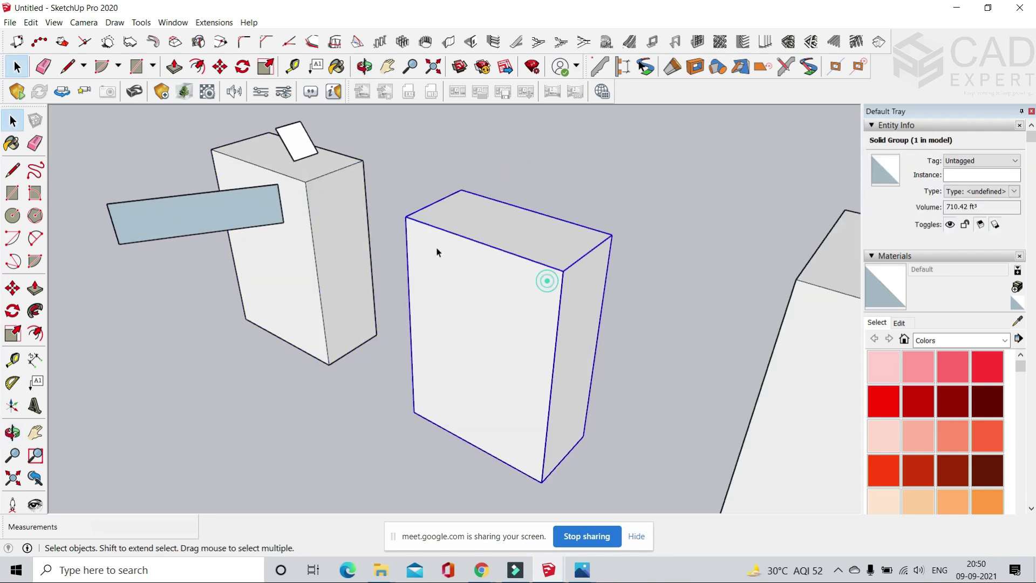
key(Delete)
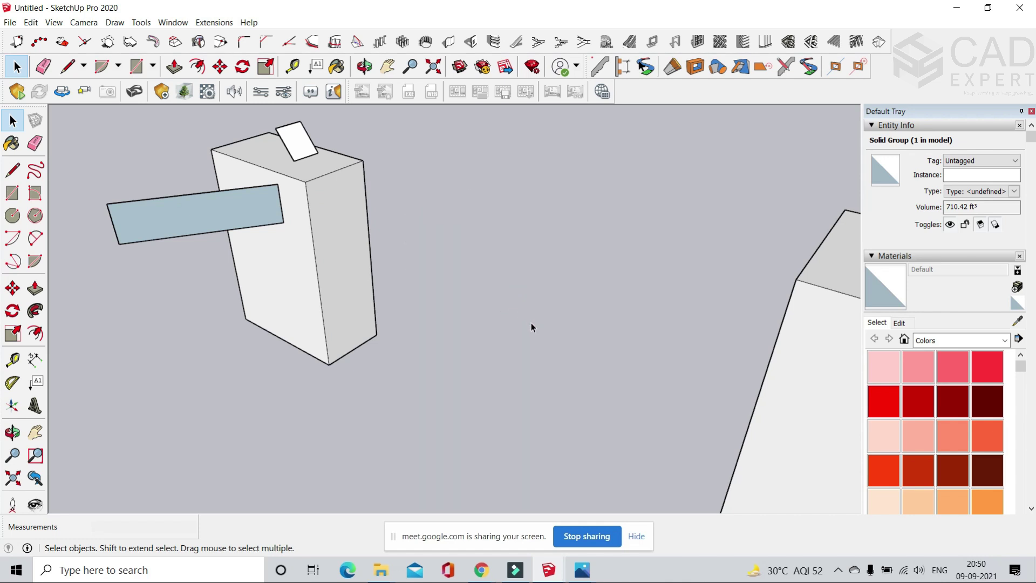
scroll(410, 294, down, 5)
click(329, 361)
- Compare selecting the small grouped box with selecting the loose rotated rectangle that crosses its front, and clear the selection
scroll(394, 291, up, 3)
scroll(394, 291, down, 2)
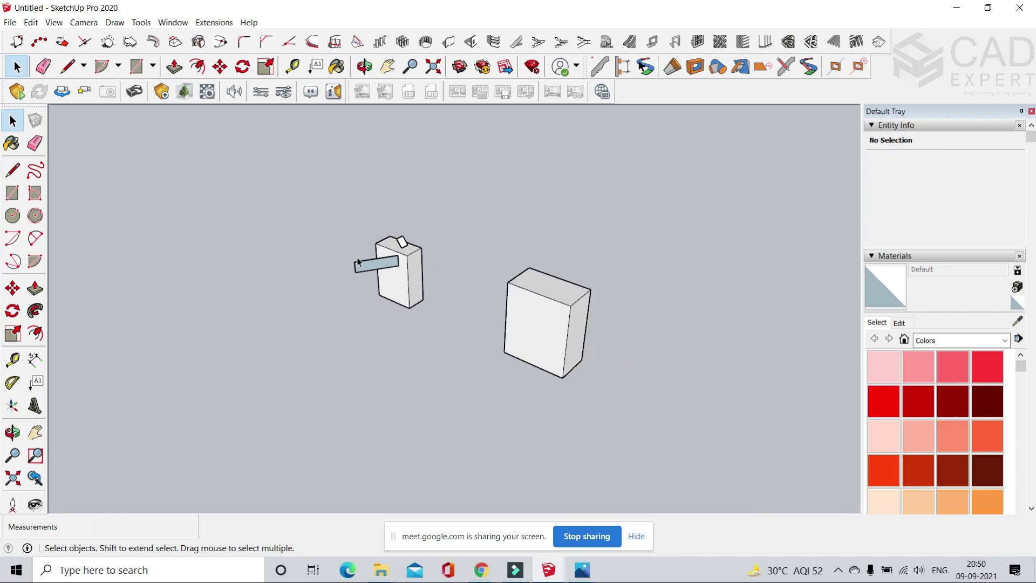
scroll(402, 289, up, 3)
click(405, 289)
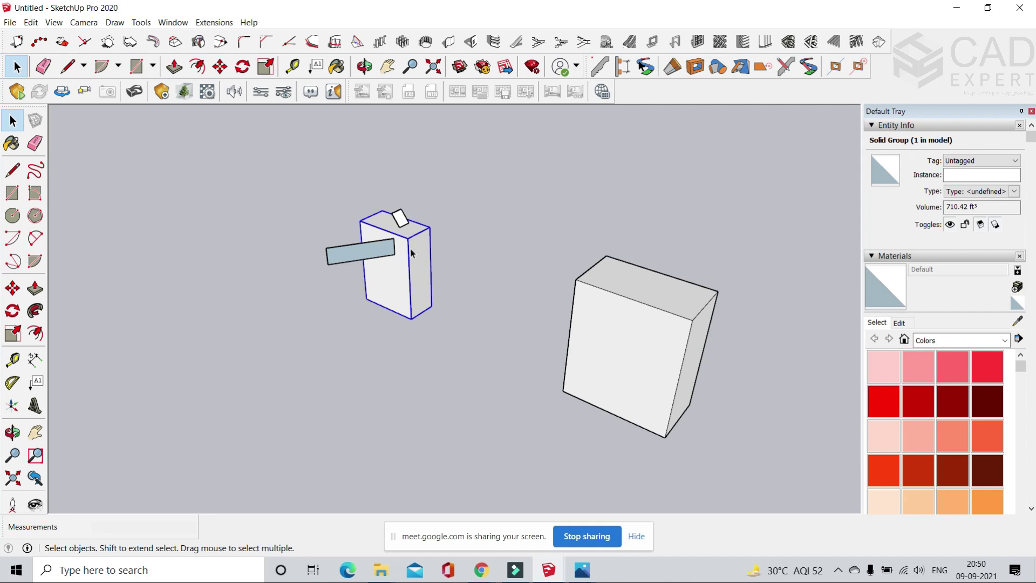
scroll(385, 246, up, 7)
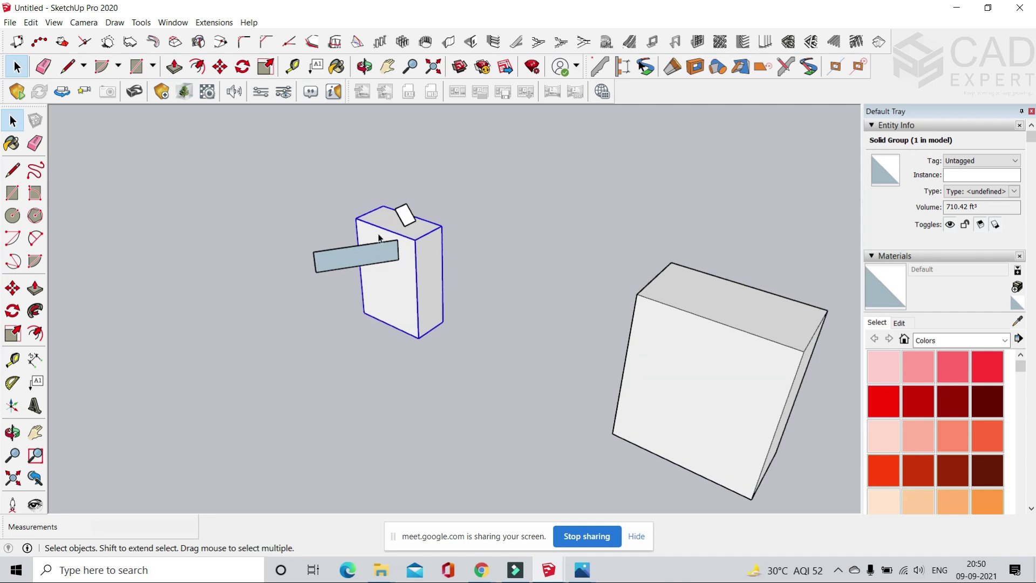
click(388, 250)
scroll(388, 252, down, 5)
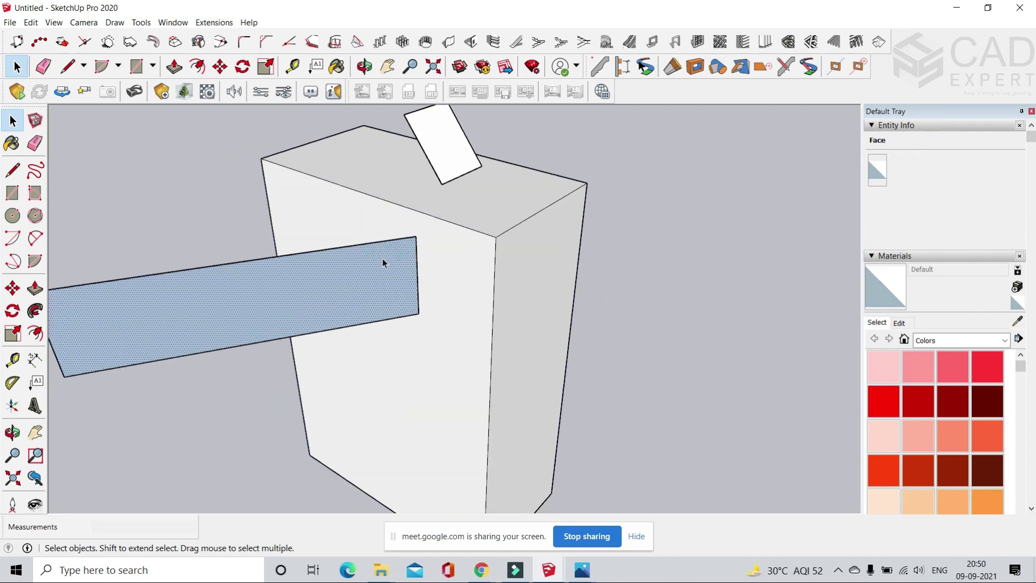
drag(366, 215, 468, 378)
scroll(366, 260, down, 2)
scroll(412, 235, up, 2)
scroll(415, 233, down, 4)
scroll(278, 293, down, 3)
click(169, 119)
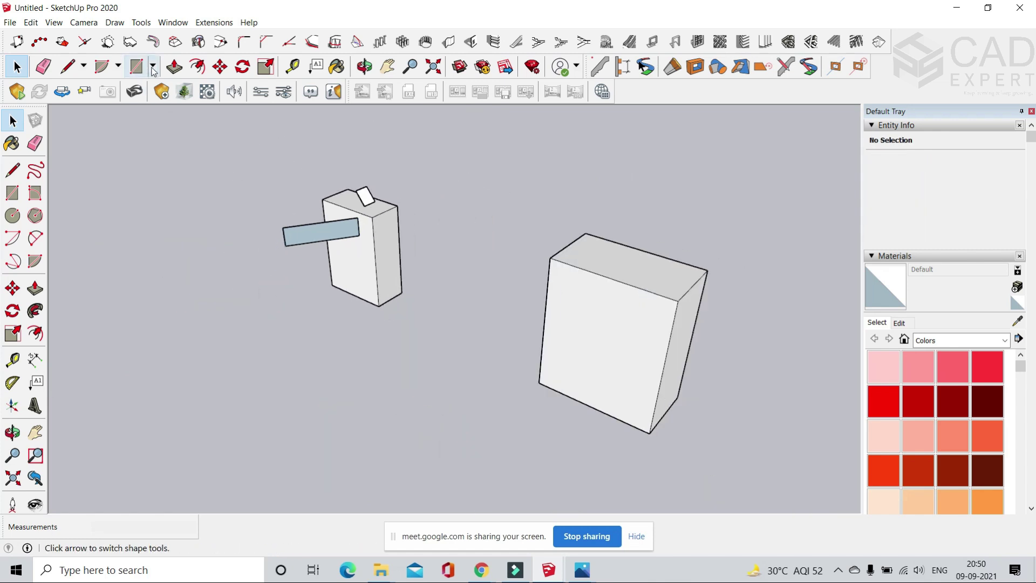
- Draw a rotated rectangle about 3' 8" by 9' 8" projecting from the front face of the ungrouped larger box
click(152, 66)
click(175, 102)
scroll(367, 232, down, 2)
scroll(600, 318, up, 4)
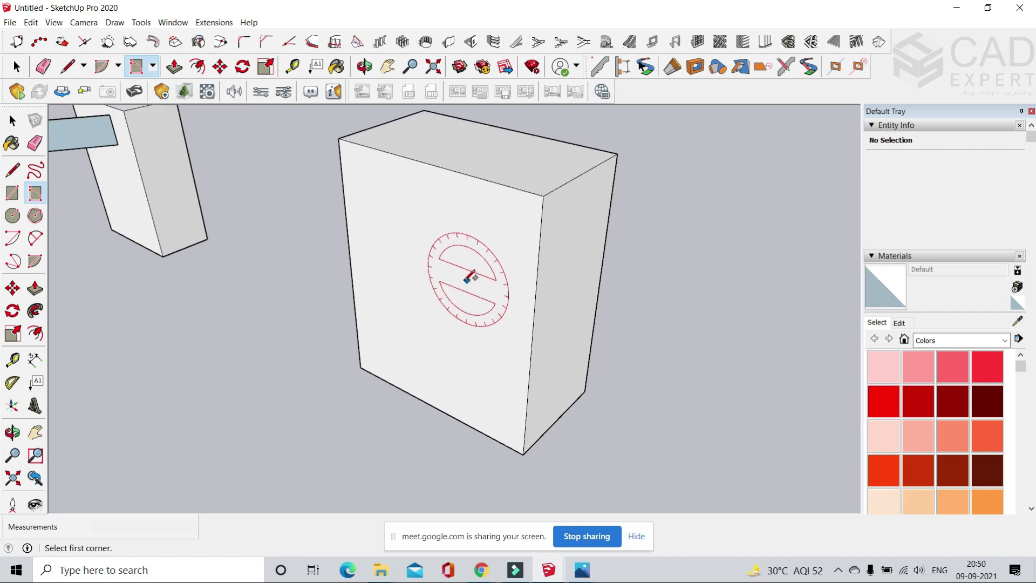
click(463, 280)
click(464, 223)
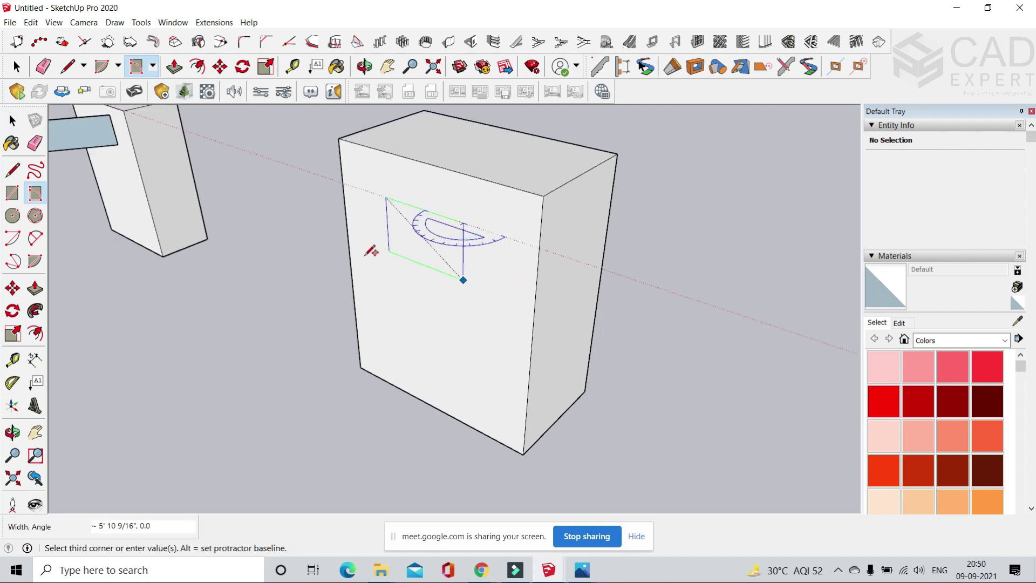
click(315, 283)
scroll(463, 280, down, 3)
click(12, 119)
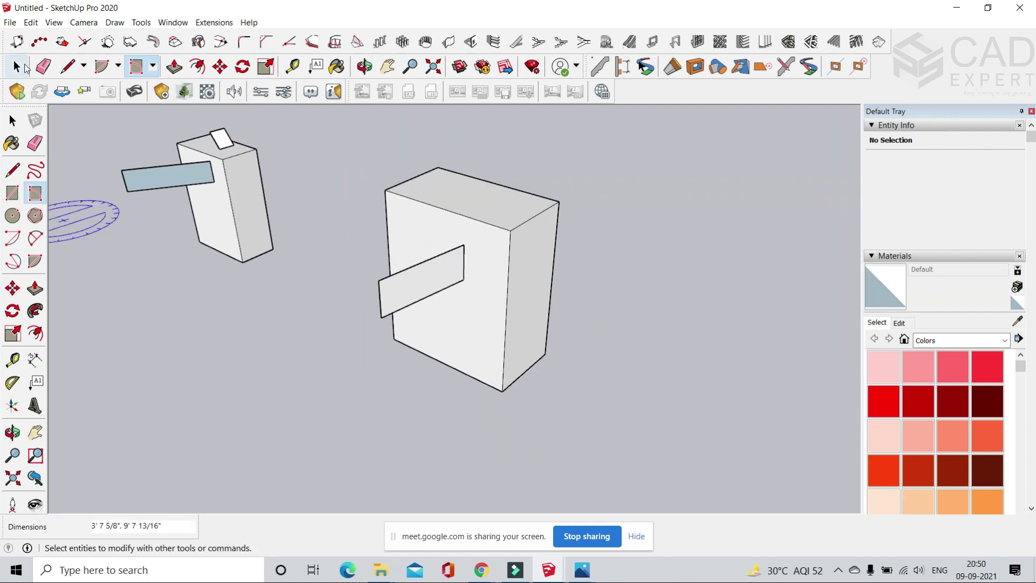
- Push/Pull the rotated rectangle on the ungrouped larger box into a solid bar projecting from its front face
scroll(232, 211, up, 2)
scroll(210, 141, down, 3)
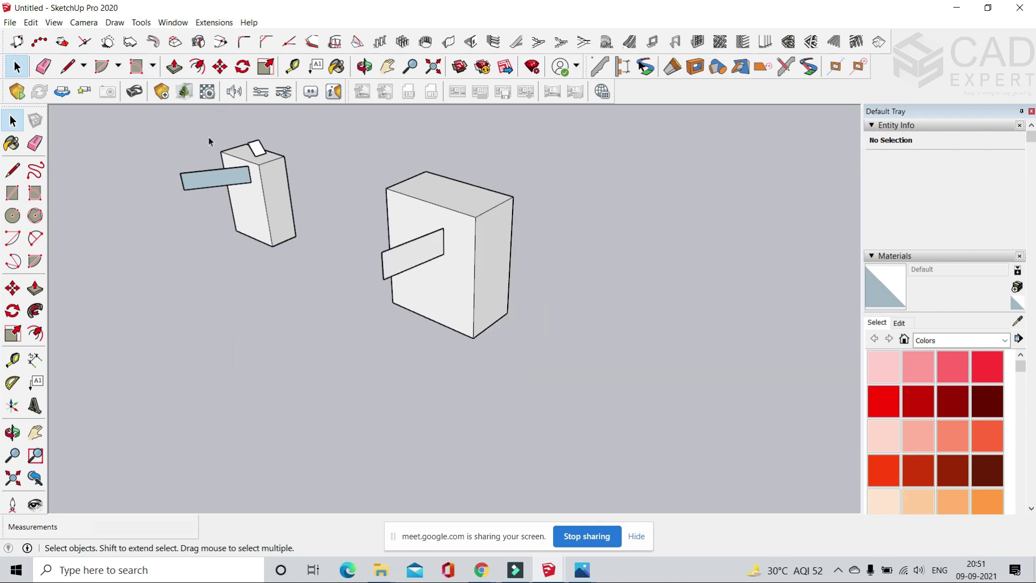
click(174, 67)
scroll(435, 255, up, 2)
click(436, 253)
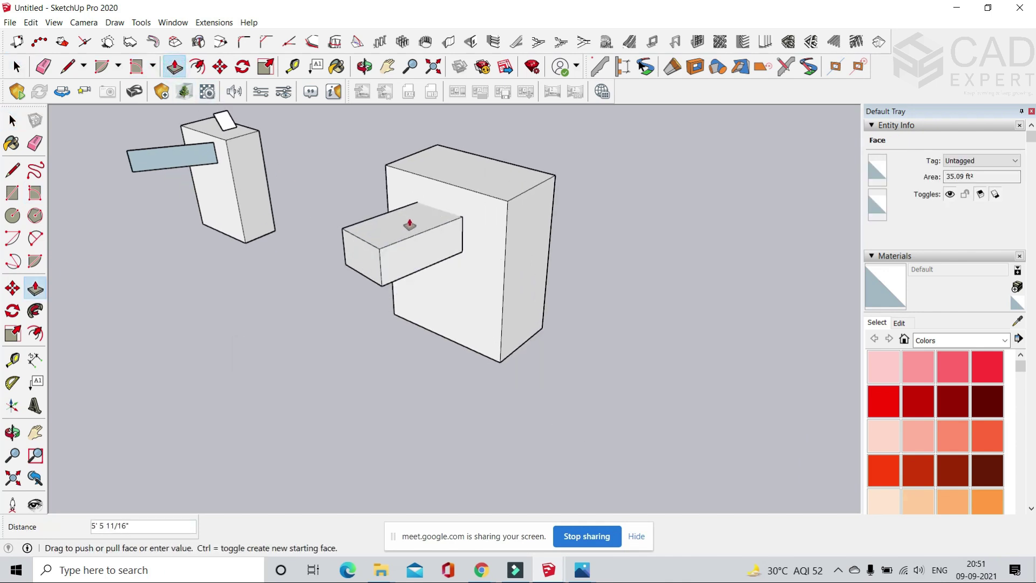
click(416, 224)
click(17, 69)
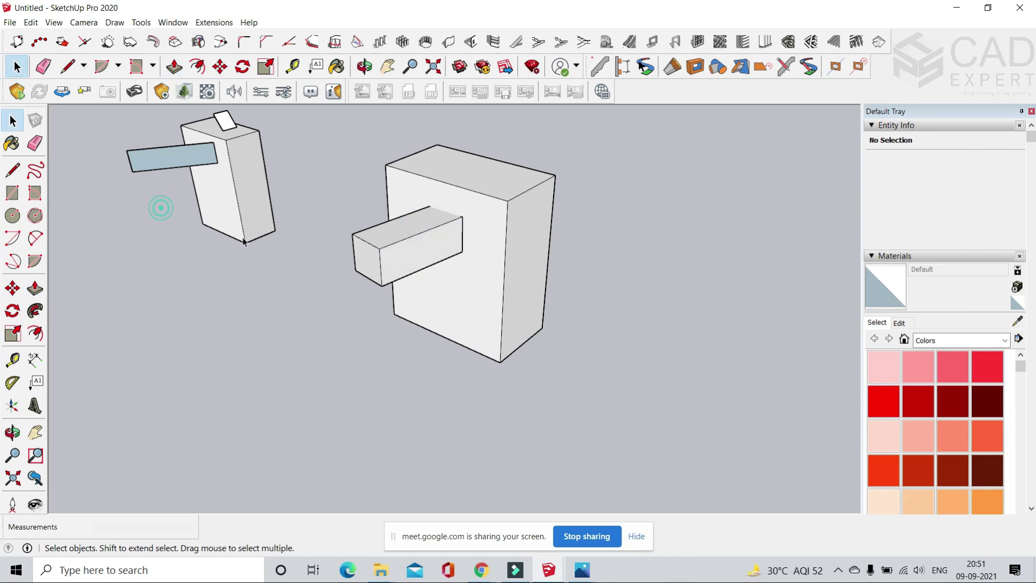
- Push/Pull the rotated rectangle crossing the small grouped box into a bar about 2' 3 1/2" thick
click(175, 66)
scroll(205, 154, up, 4)
click(209, 160)
scroll(209, 160, down, 3)
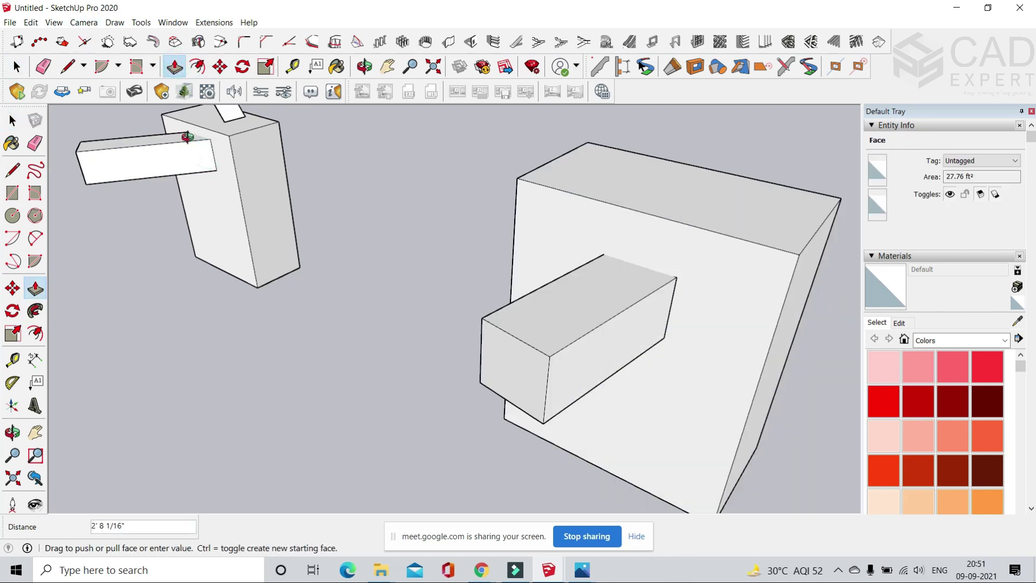
click(148, 158)
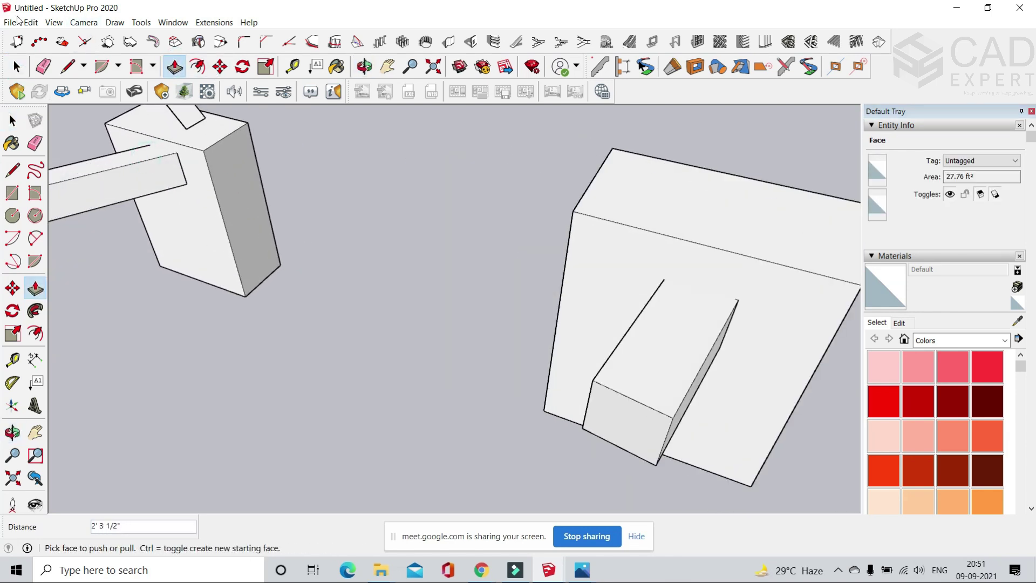
click(13, 119)
- Select all connected geometry of the bar on the small grouped box to check whether the box is included
scroll(472, 287, down, 3)
middle_drag(471, 287, 527, 278)
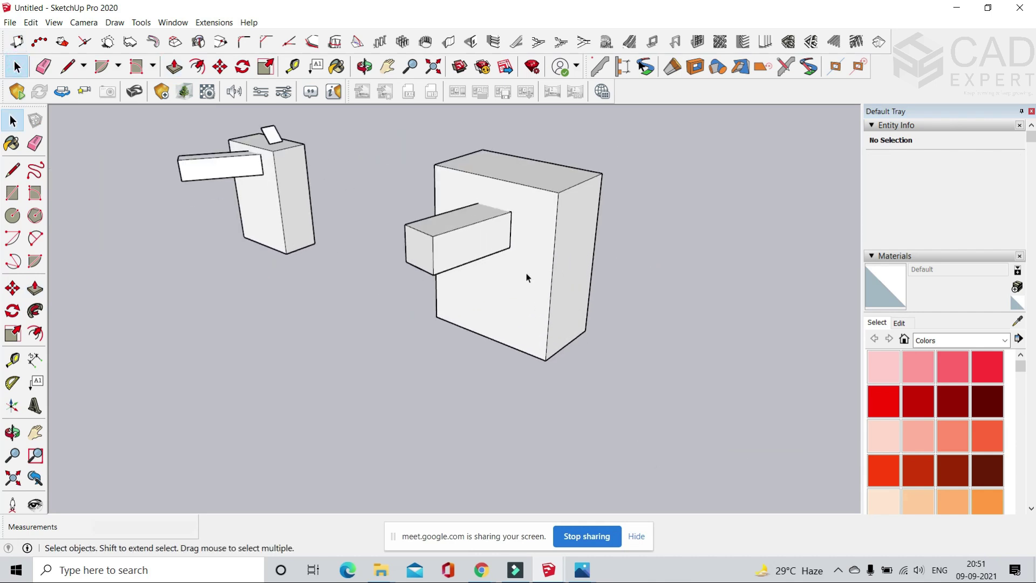
scroll(512, 225, up, 3)
scroll(313, 199, down, 3)
scroll(243, 189, up, 4)
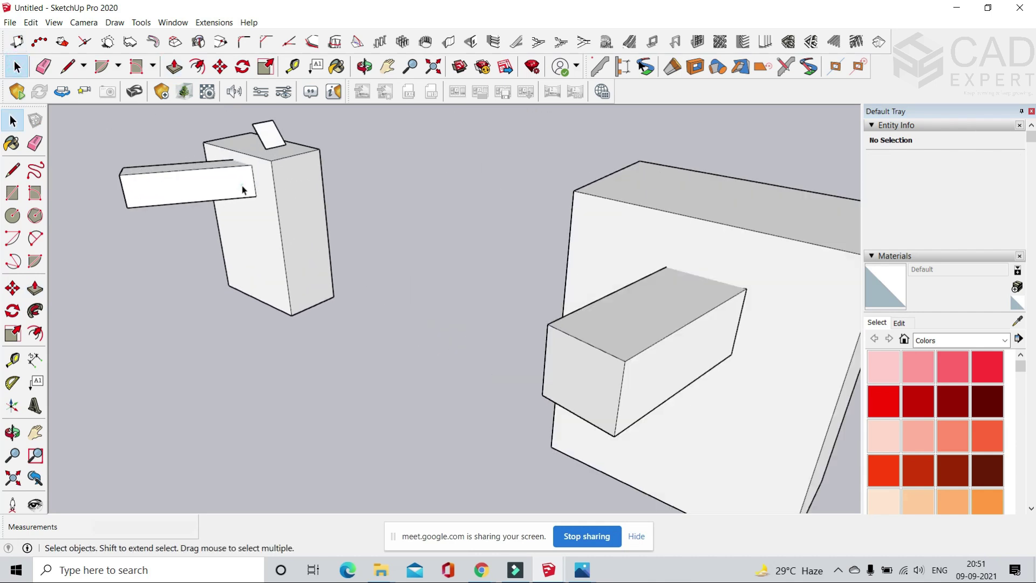
triple_click(232, 178)
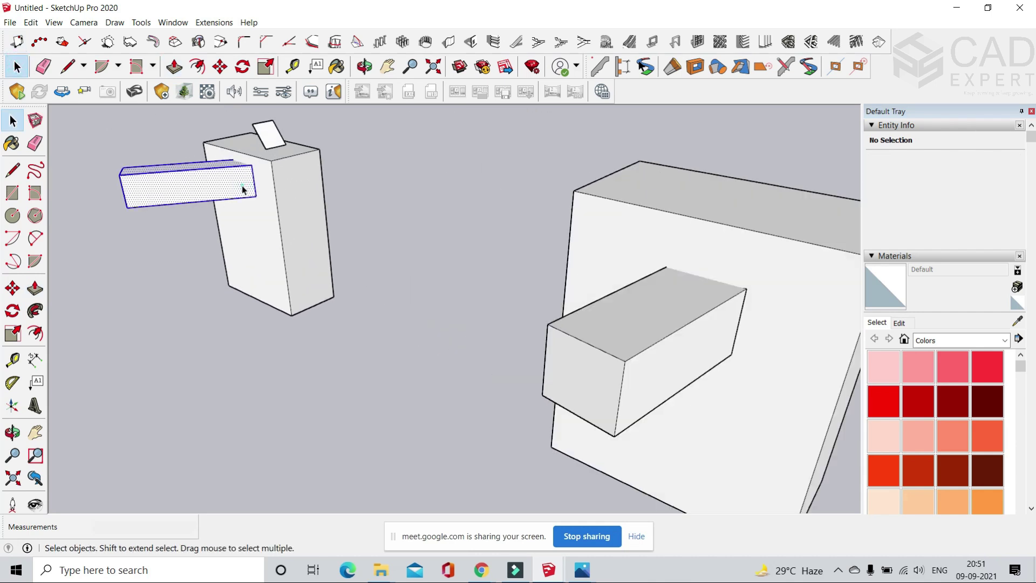
click(276, 173)
click(393, 175)
- Select all geometry connected to the larger box and examine how its projecting bar joins the front face
scroll(300, 192, down, 3)
scroll(572, 257, up, 5)
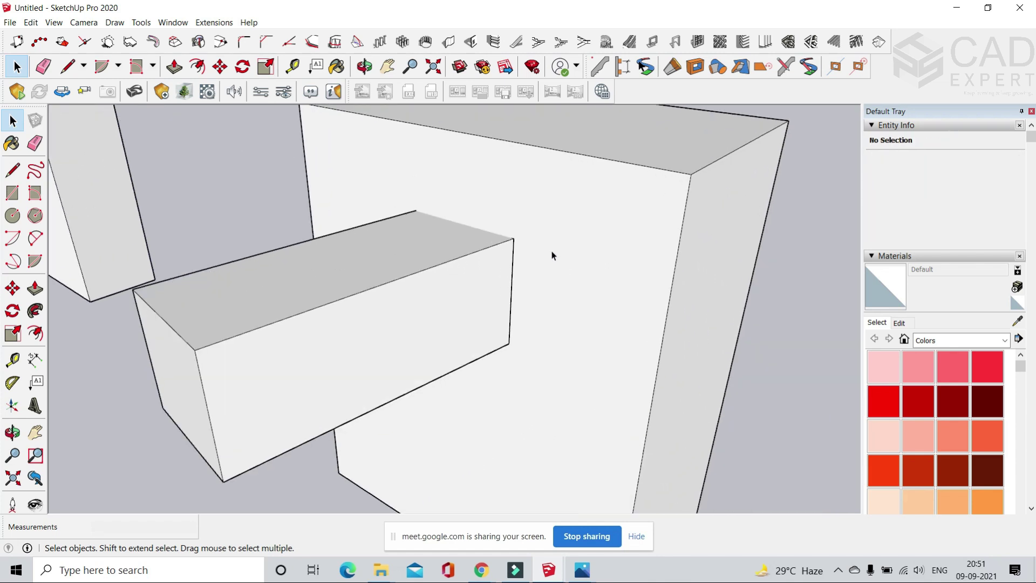
triple_click(552, 254)
scroll(546, 252, down, 4)
drag(700, 249, 709, 323)
middle_drag(686, 308, 637, 286)
scroll(626, 281, down, 3)
scroll(526, 265, up, 5)
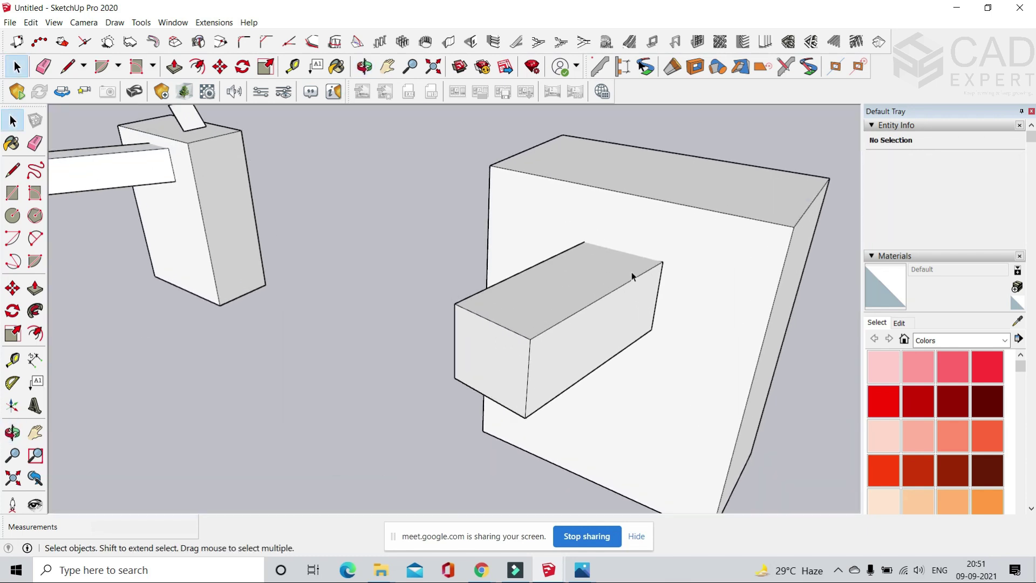
scroll(618, 259, up, 4)
scroll(534, 225, down, 6)
middle_drag(629, 232, 536, 291)
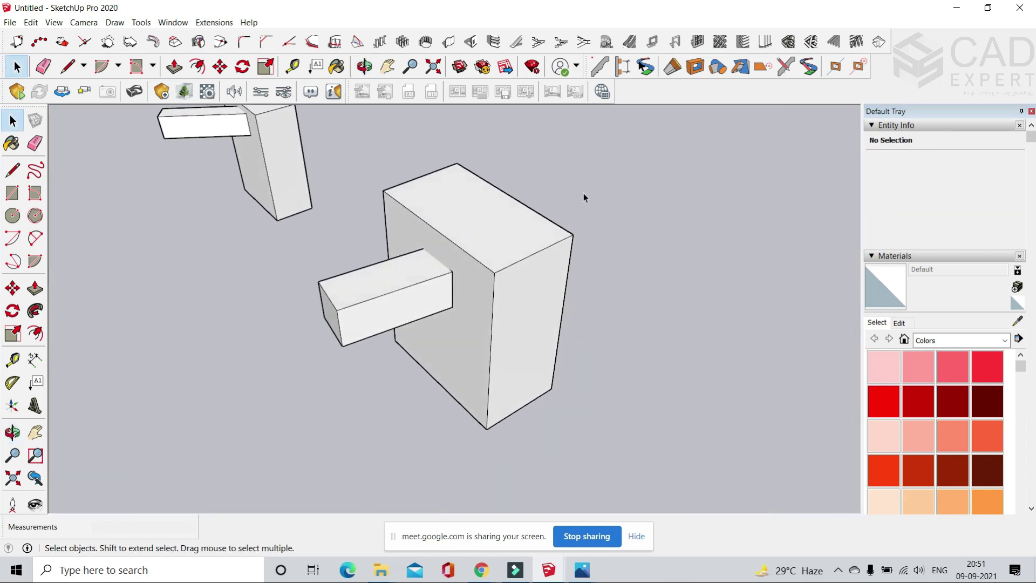
- Draw a rectangle on the top face of the ungrouped larger box and Push/Pull it upward into a block
click(136, 65)
click(153, 66)
click(158, 90)
scroll(426, 210, up, 4)
click(441, 217)
click(603, 255)
click(174, 66)
drag(493, 241, 490, 141)
scroll(491, 141, down, 3)
- Delete the bar projecting from the larger box's front face
click(16, 66)
drag(191, 296, 286, 350)
scroll(364, 285, down, 1)
click(363, 284)
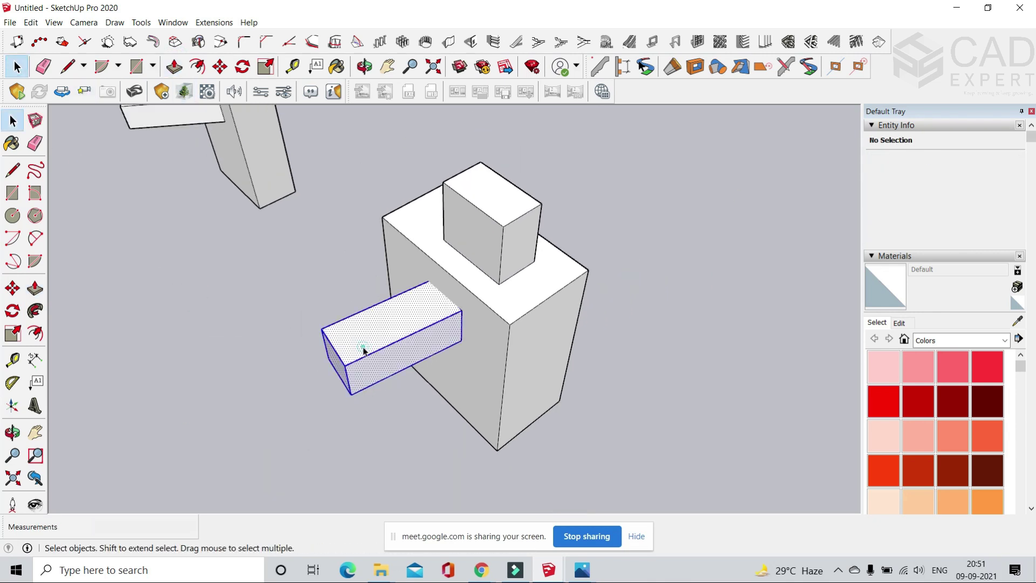
key(Delete)
- Select all geometry connected to the larger box to check whether its top block is included
scroll(363, 284, down, 2)
scroll(410, 281, up, 2)
triple_click(405, 277)
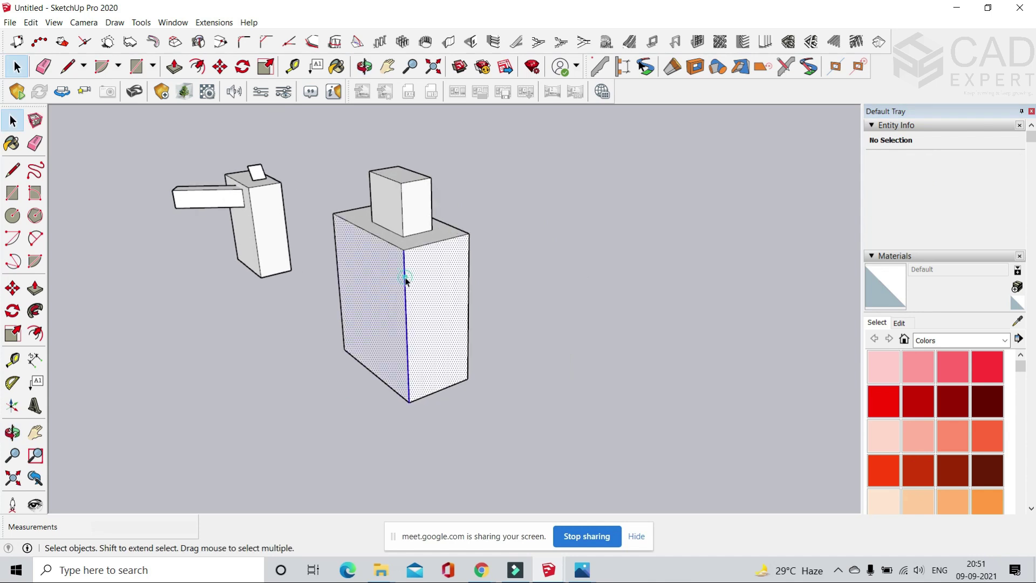
scroll(410, 270, up, 2)
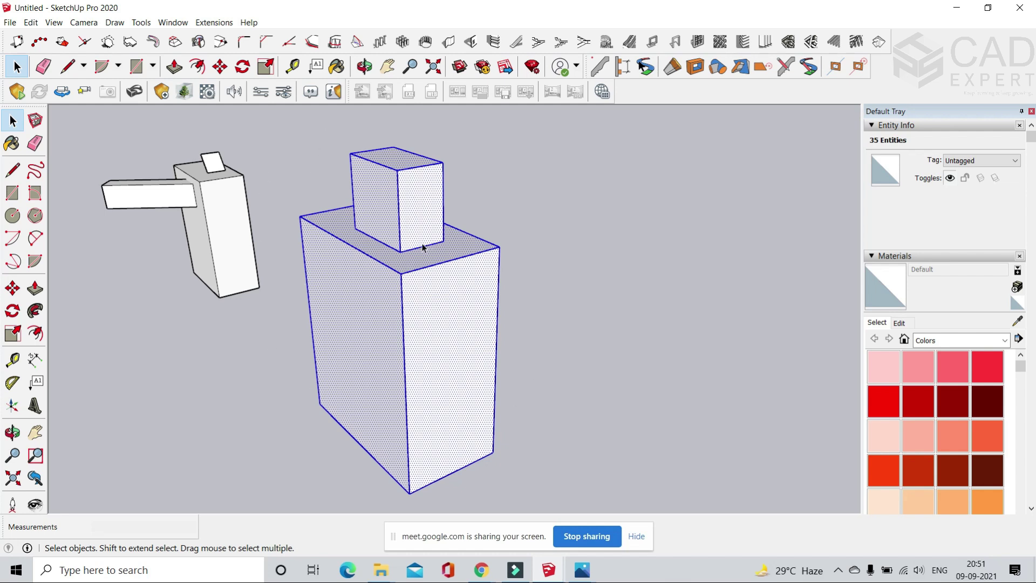
- Delete the rotated rectangle above the small grouped box and the bar on its side
scroll(224, 212, up, 1)
click(213, 202)
scroll(314, 204, down, 1)
scroll(222, 184, up, 6)
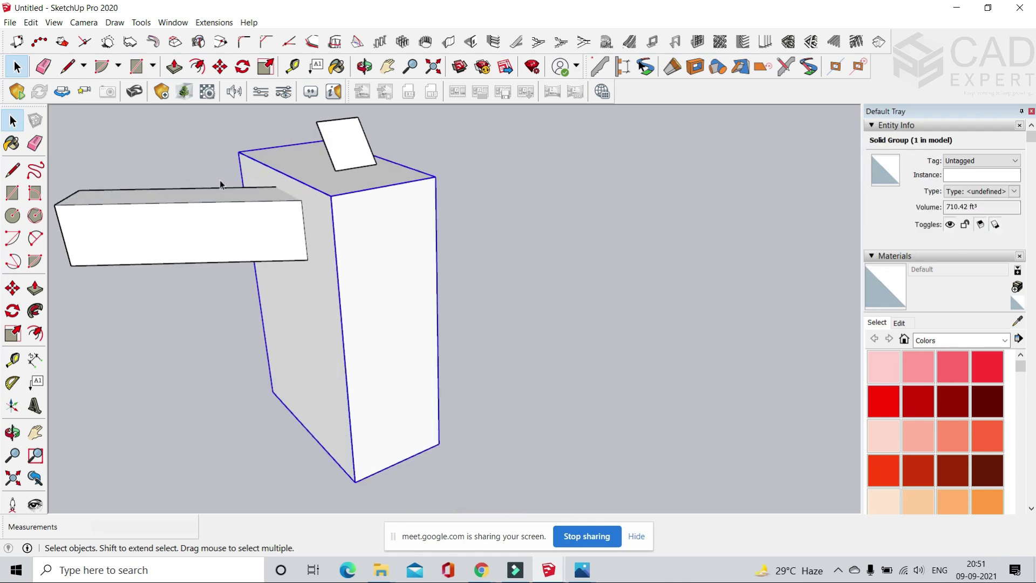
scroll(372, 241, down, 2)
click(372, 172)
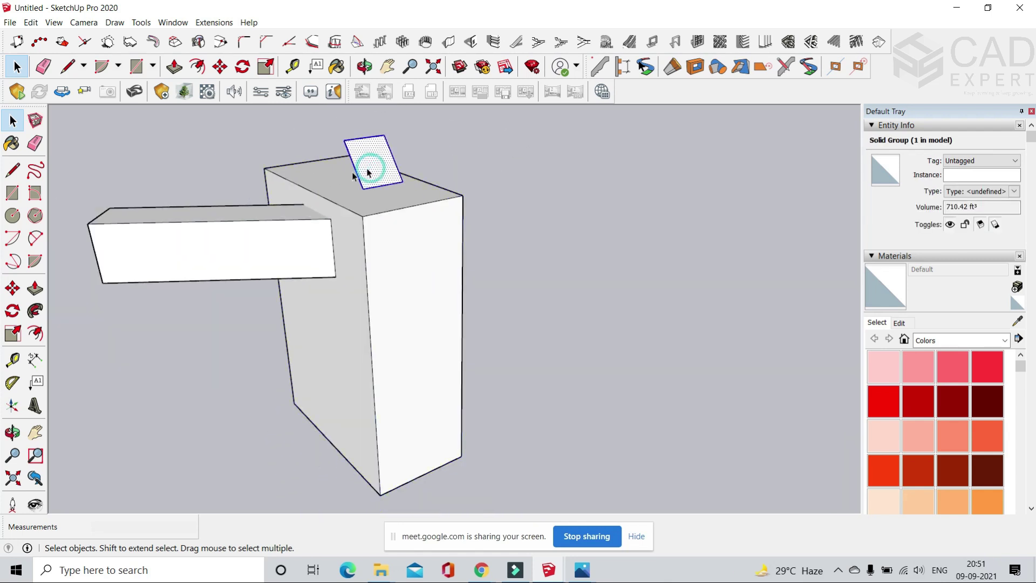
key(Delete)
triple_click(275, 227)
key(Delete)
- Draw a rectangle on top of the small grouped box and Push/Pull it upward into a block
middle_drag(381, 211, 406, 259)
scroll(407, 253, down, 2)
click(139, 66)
scroll(360, 201, up, 2)
scroll(366, 201, up, 2)
click(336, 219)
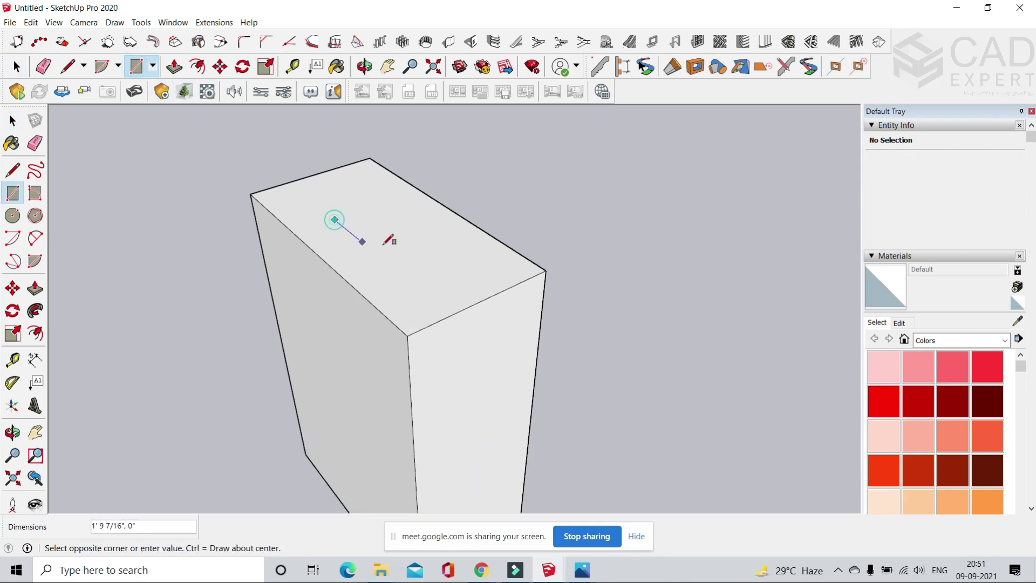
click(484, 261)
key(m)
key(p)
scroll(282, 262, down, 2)
click(370, 173)
click(352, 86)
- Make the new block on top of the small grouped box into its own group
key(space)
triple_click(387, 175)
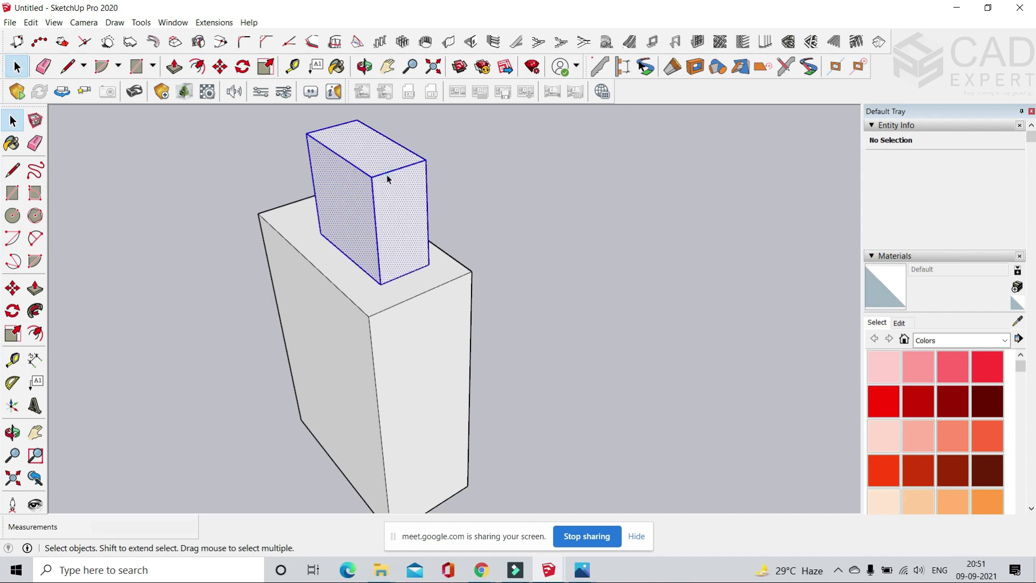
right_click(388, 176)
click(434, 277)
click(487, 247)
- Select the small grouped box, then all geometry connected to the larger box, to compare how each selects
scroll(267, 270, down, 3)
scroll(267, 273, down, 3)
middle_drag(268, 273, 372, 218)
scroll(301, 306, up, 3)
middle_drag(301, 307, 425, 298)
scroll(332, 287, down, 5)
scroll(317, 314, up, 4)
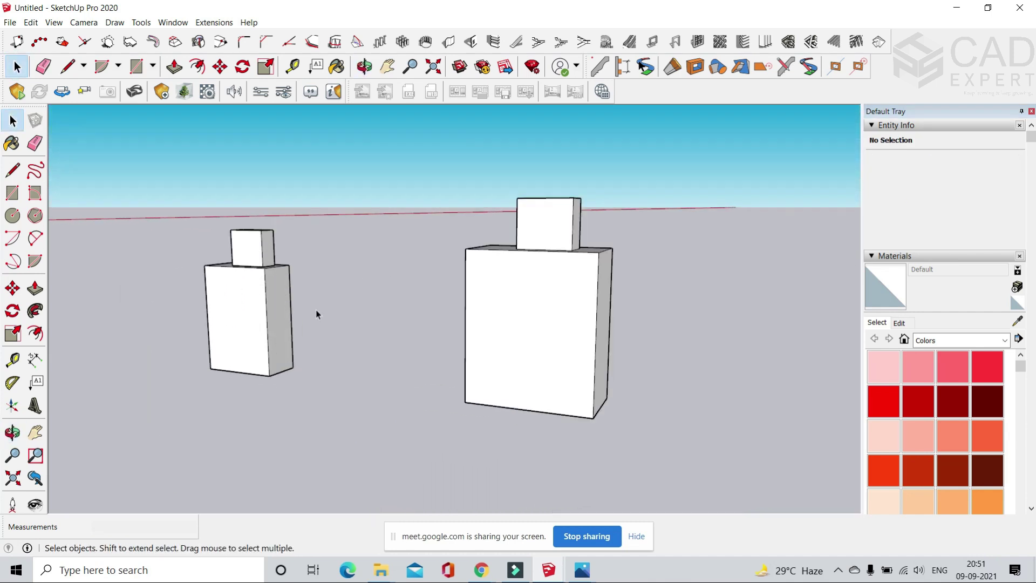
click(250, 287)
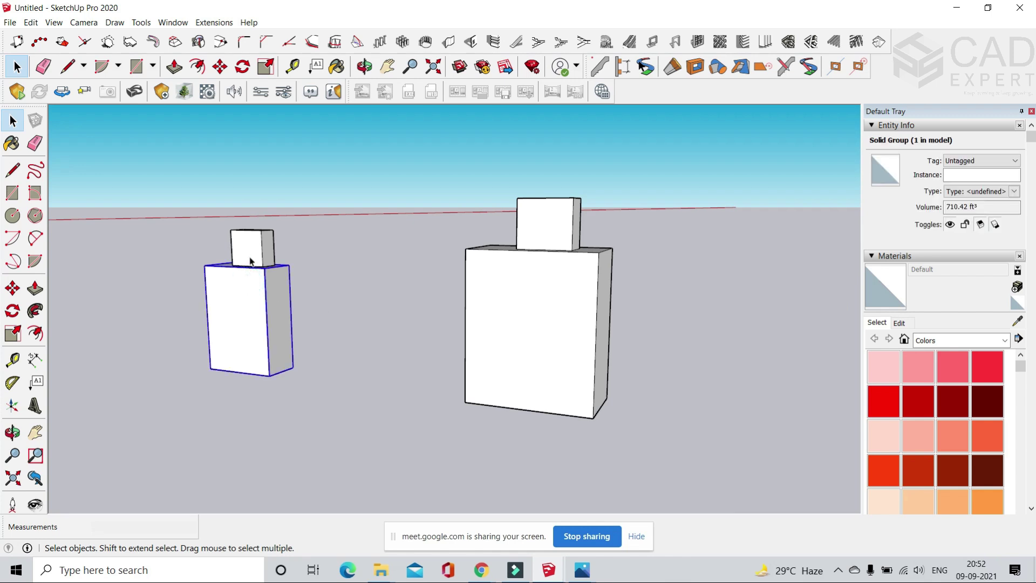
scroll(442, 289, down, 3)
click(414, 266)
double_click(414, 265)
triple_click(415, 267)
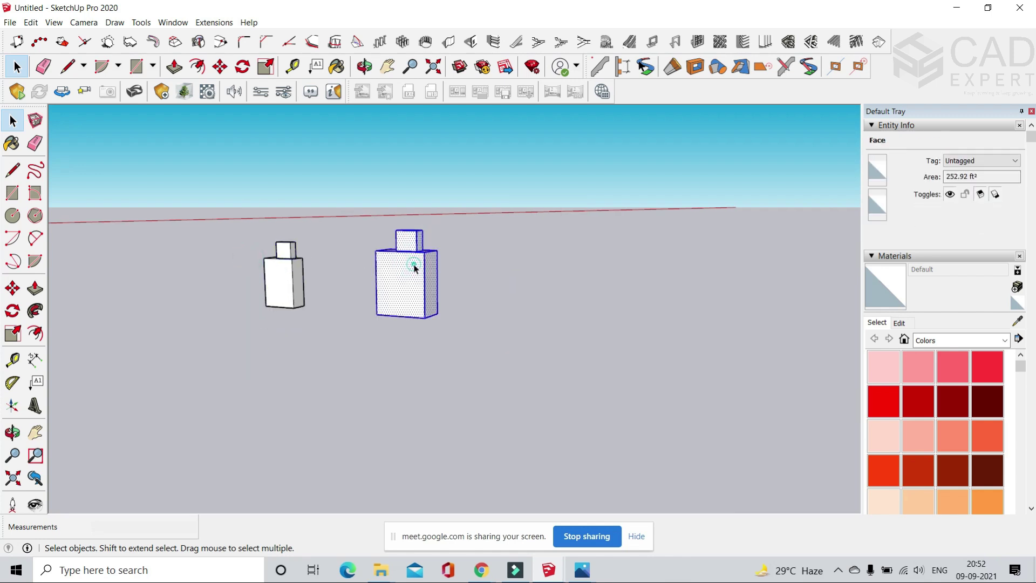
- Examine where the top blocks meet the larger ungrouped box and the small grouped box
scroll(387, 245, up, 6)
middle_drag(386, 245, 418, 279)
scroll(420, 280, down, 2)
click(556, 233)
scroll(557, 235, down, 6)
middle_drag(557, 234, 490, 317)
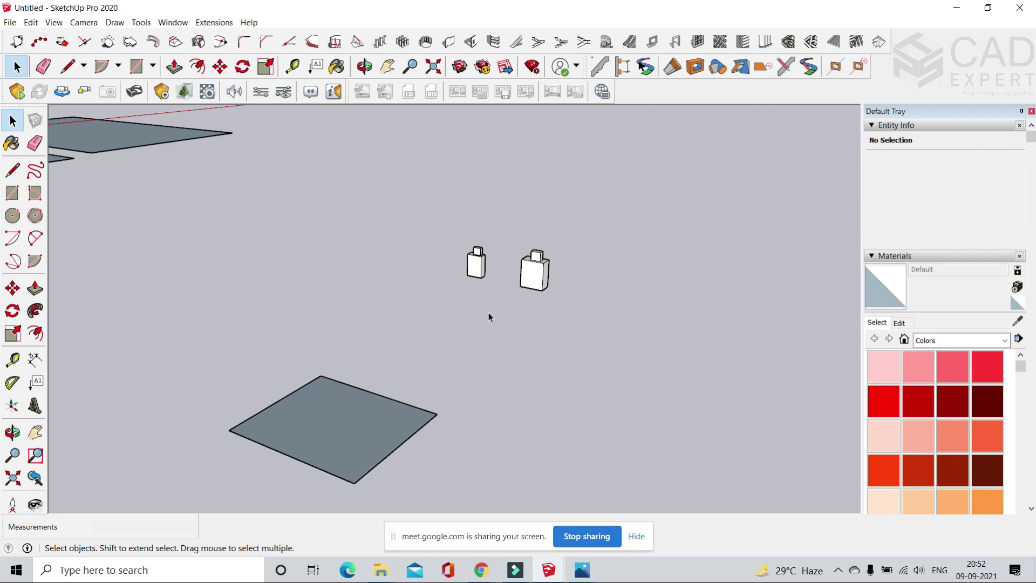
middle_drag(558, 319, 492, 362)
scroll(469, 290, up, 5)
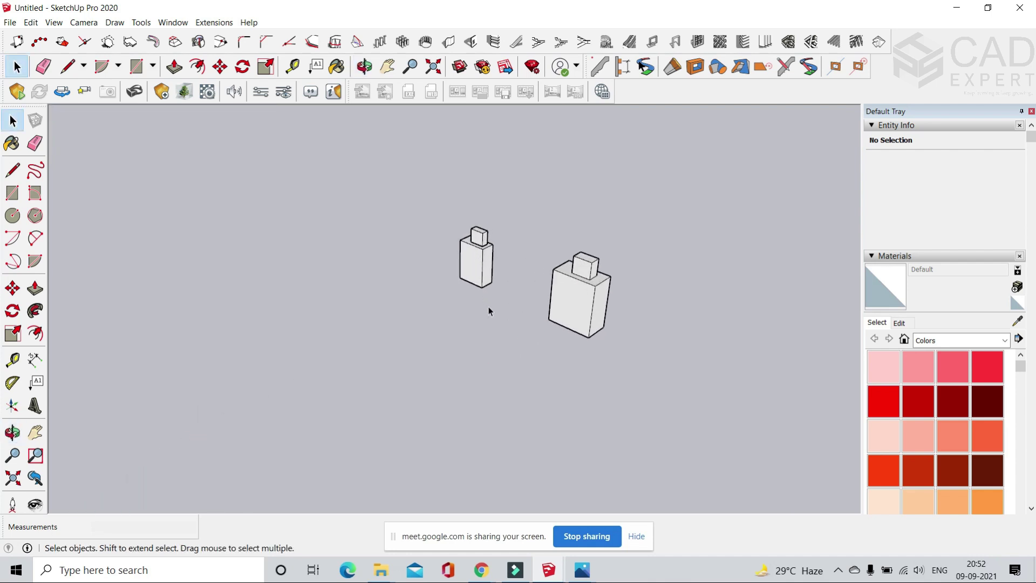
scroll(525, 290, down, 3)
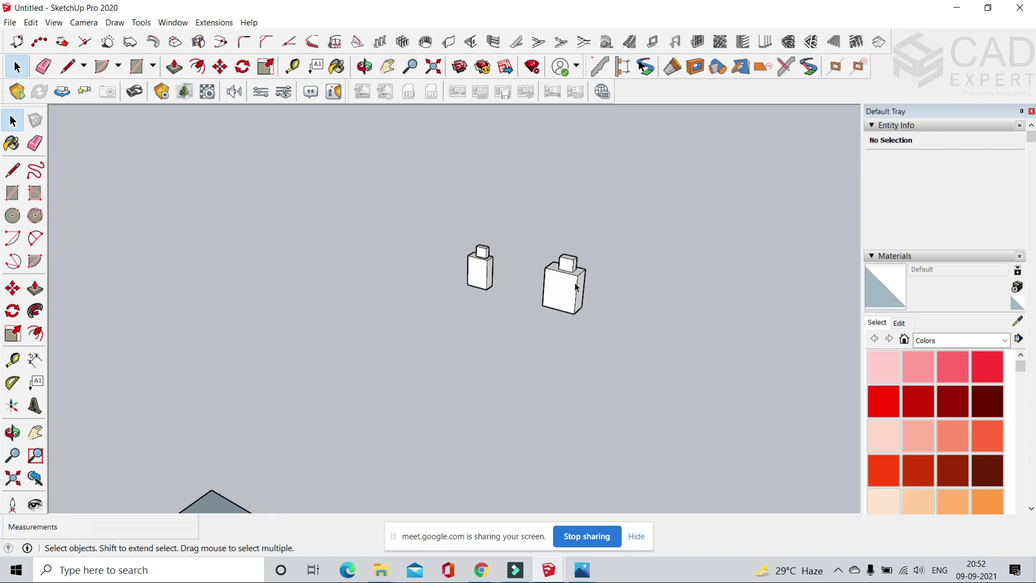
scroll(576, 286, up, 8)
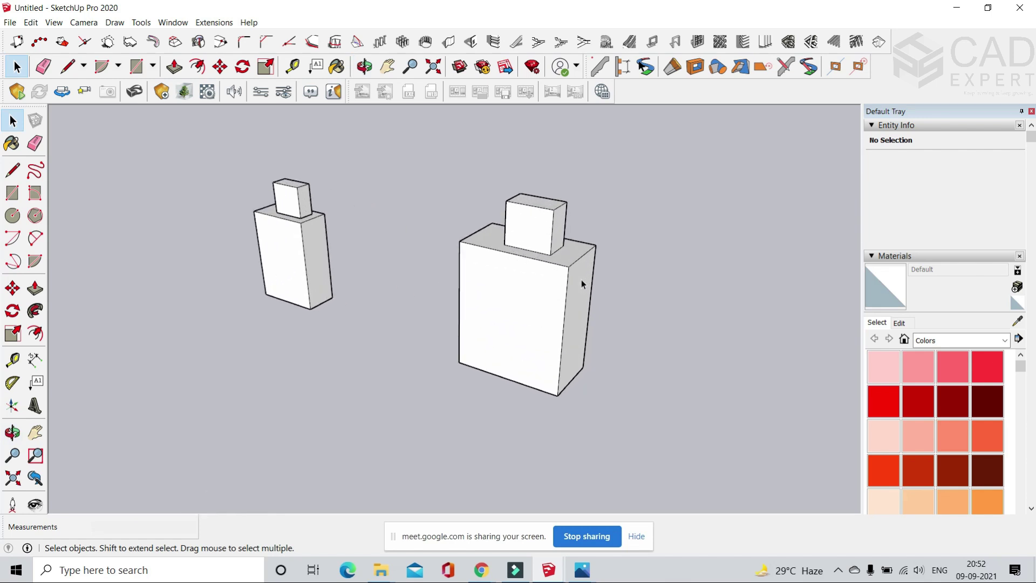
scroll(582, 282, up, 2)
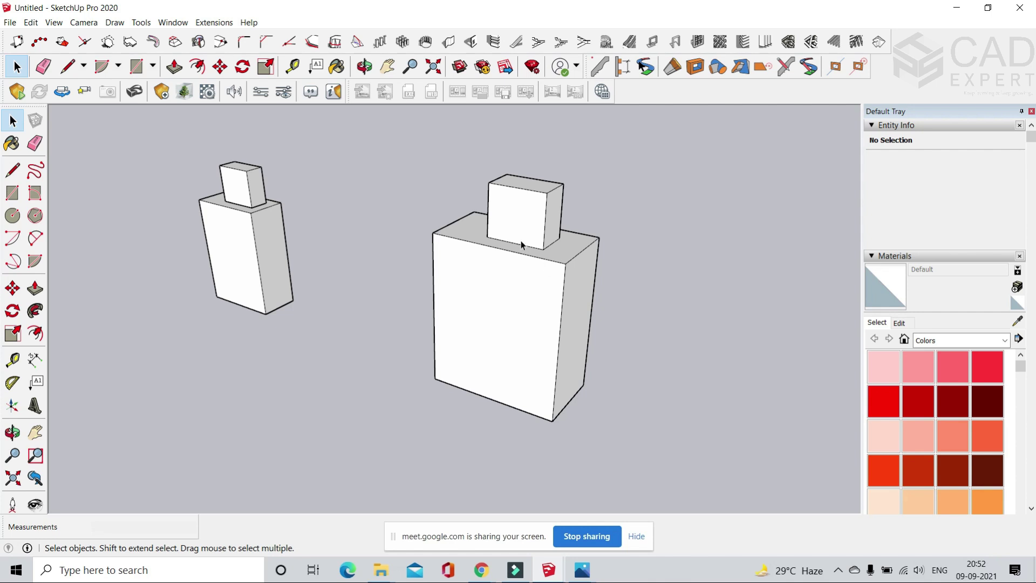
scroll(525, 235, up, 3)
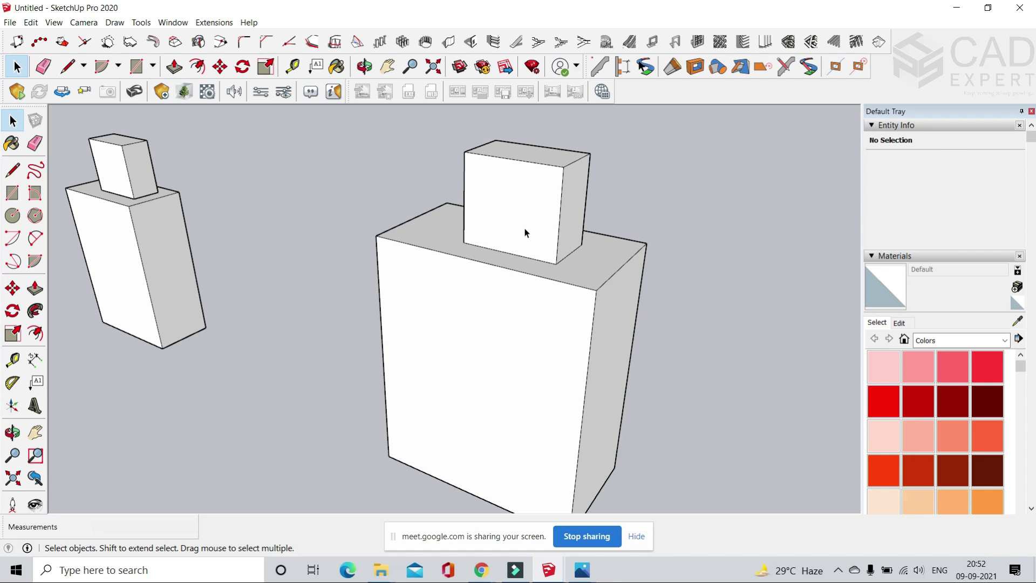
scroll(525, 234, down, 3)
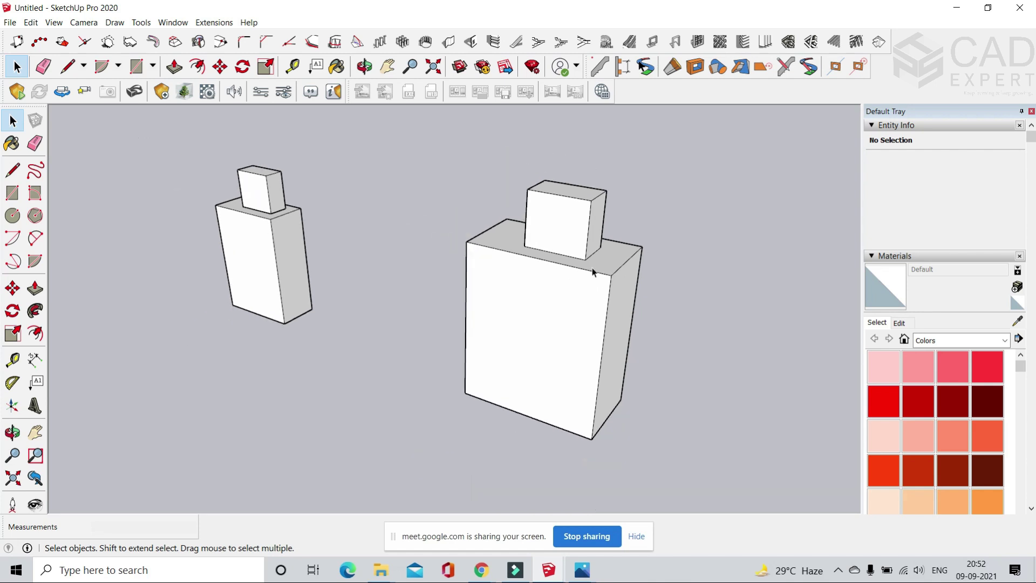
scroll(331, 206, up, 3)
scroll(277, 191, up, 2)
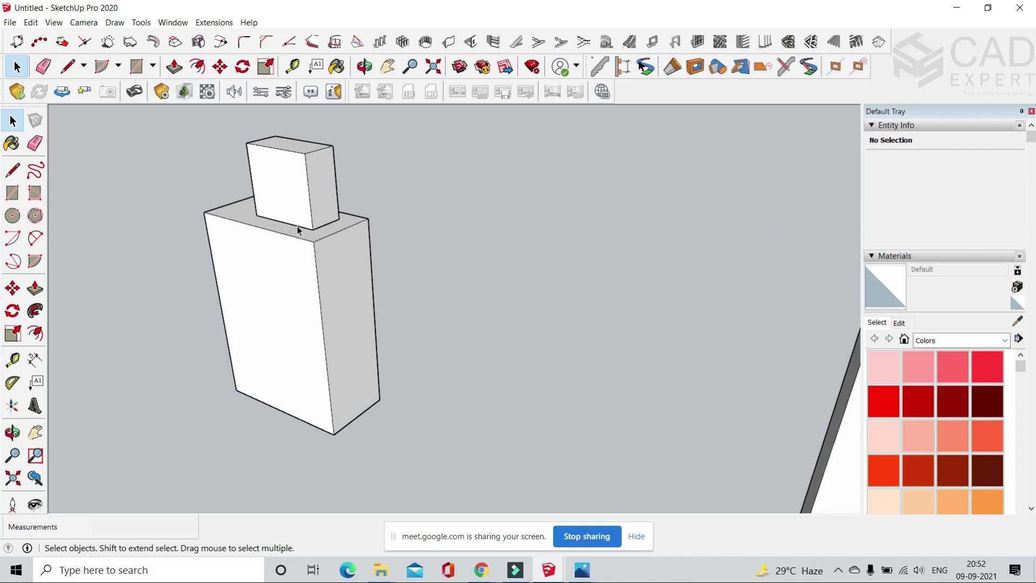
- Explode both the top block's group and the small box's group beneath it
right_click(309, 191)
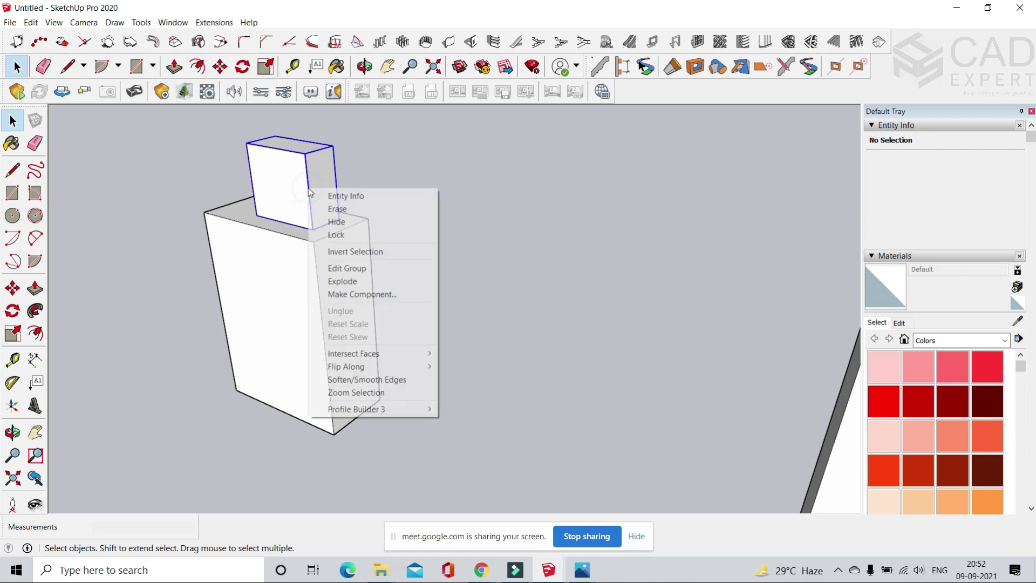
click(351, 281)
click(319, 282)
right_click(340, 285)
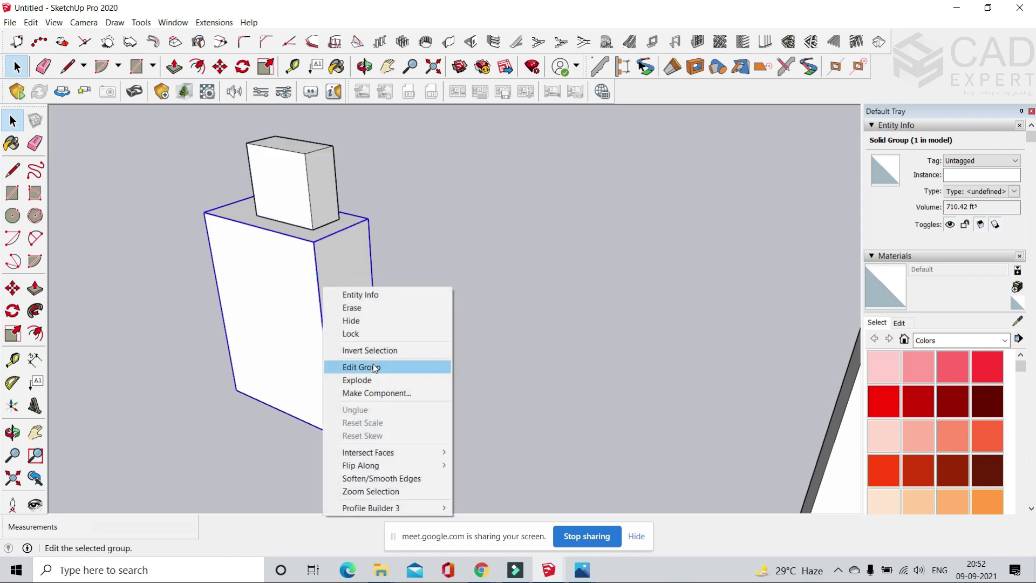
click(363, 377)
- Select all geometry connected to the exploded small box to check whether its top block is included
scroll(502, 246, down, 2)
scroll(502, 247, down, 1)
click(479, 263)
scroll(404, 243, up, 3)
triple_click(403, 243)
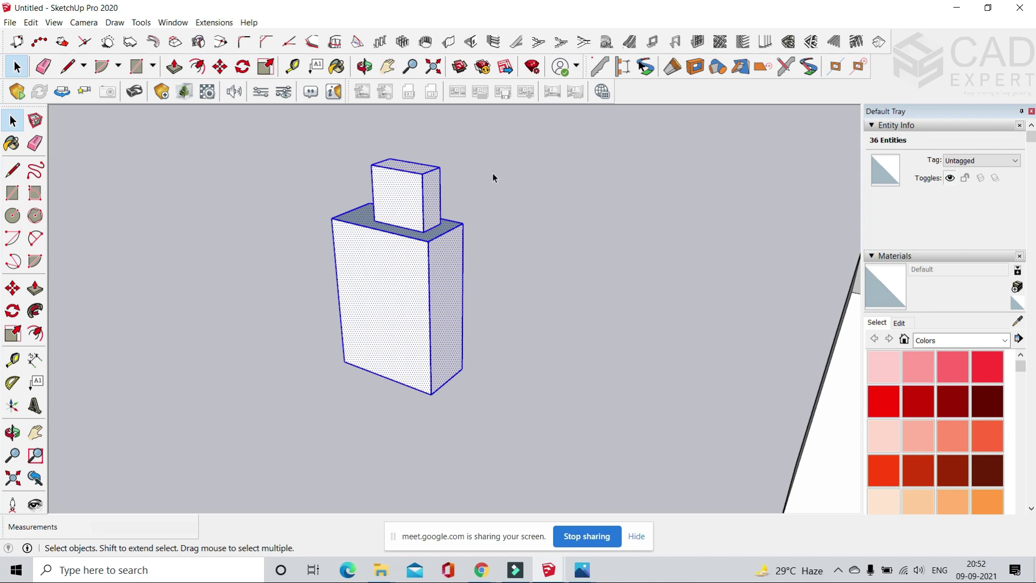
drag(523, 232, 524, 233)
scroll(523, 232, down, 3)
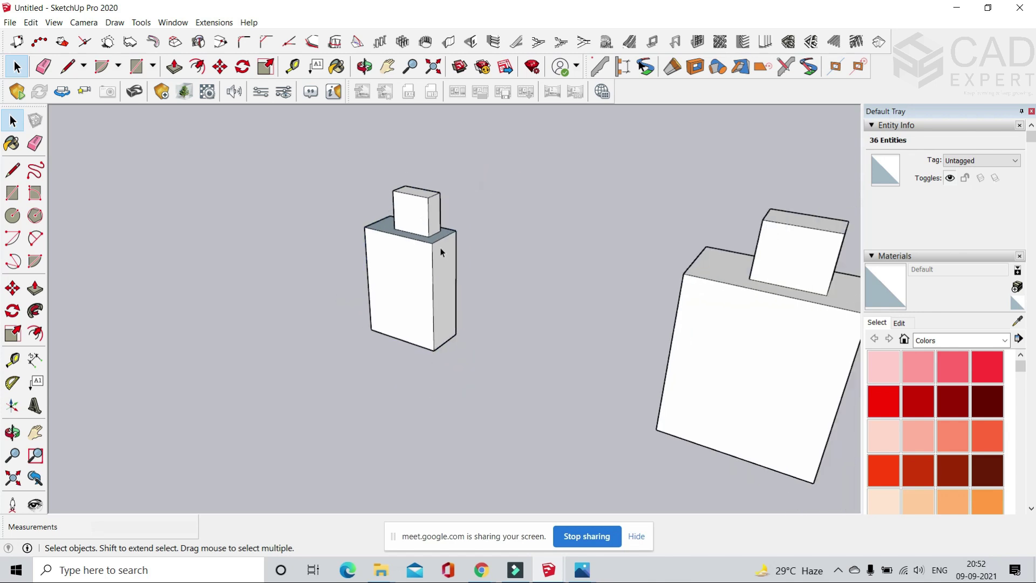
- Draw a circle with a 5' radius on the ground in front of the small box
click(154, 66)
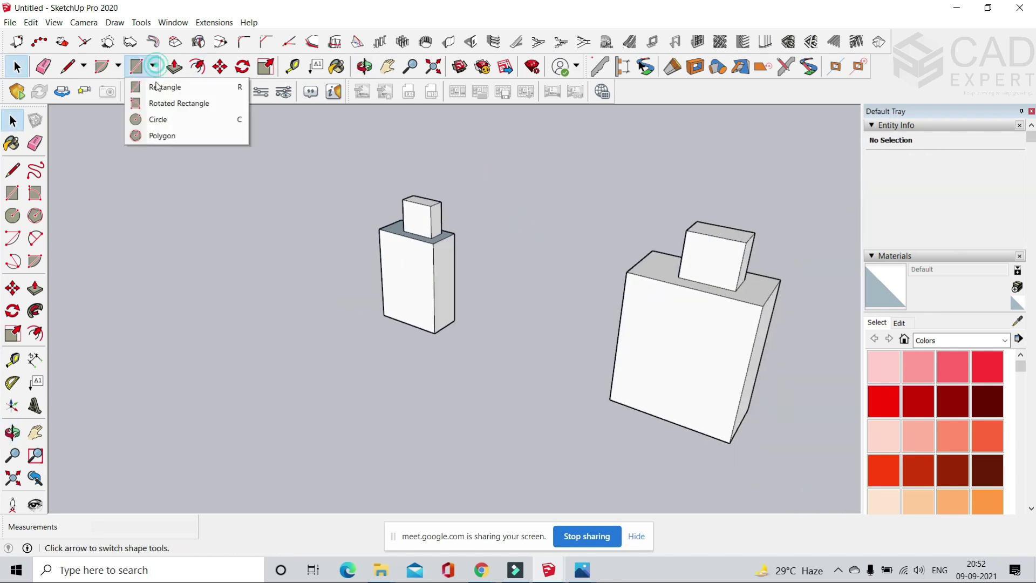
click(157, 119)
scroll(294, 187, down, 6)
scroll(315, 273, up, 3)
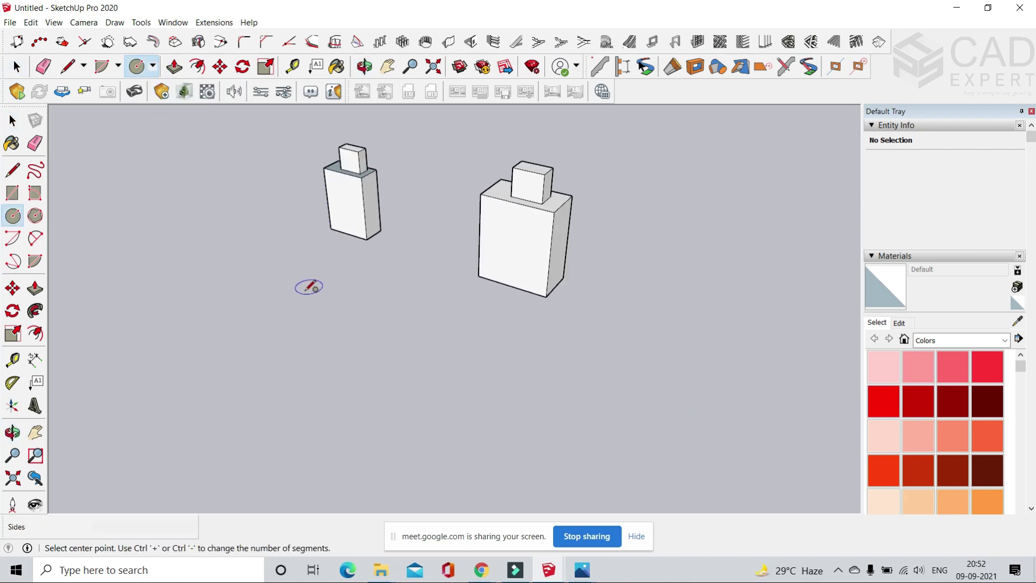
scroll(309, 287, up, 3)
click(300, 322)
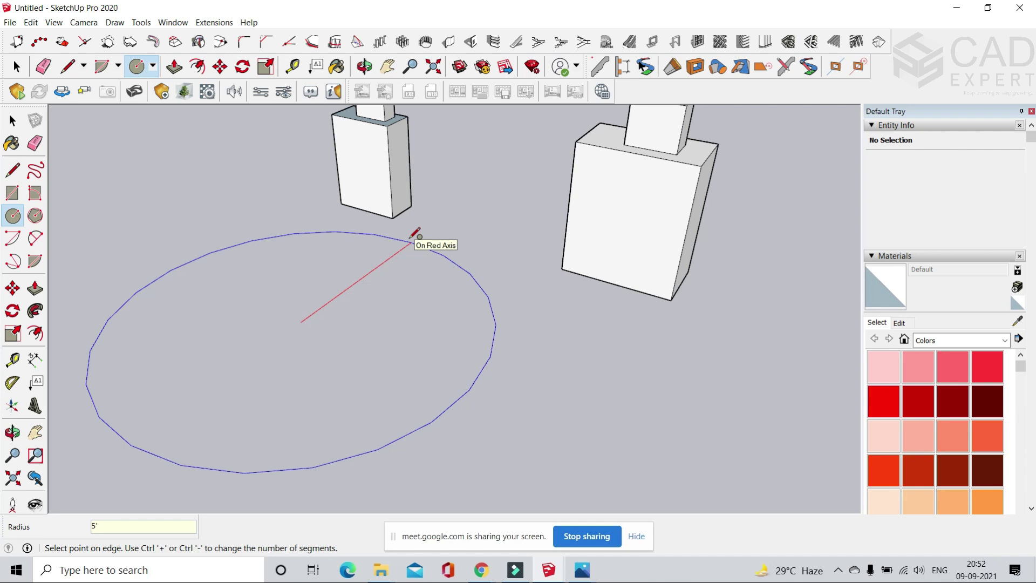
key(Return)
- Select the circle's edge and set its segment count to 50 in Entity Info
scroll(346, 295, up, 3)
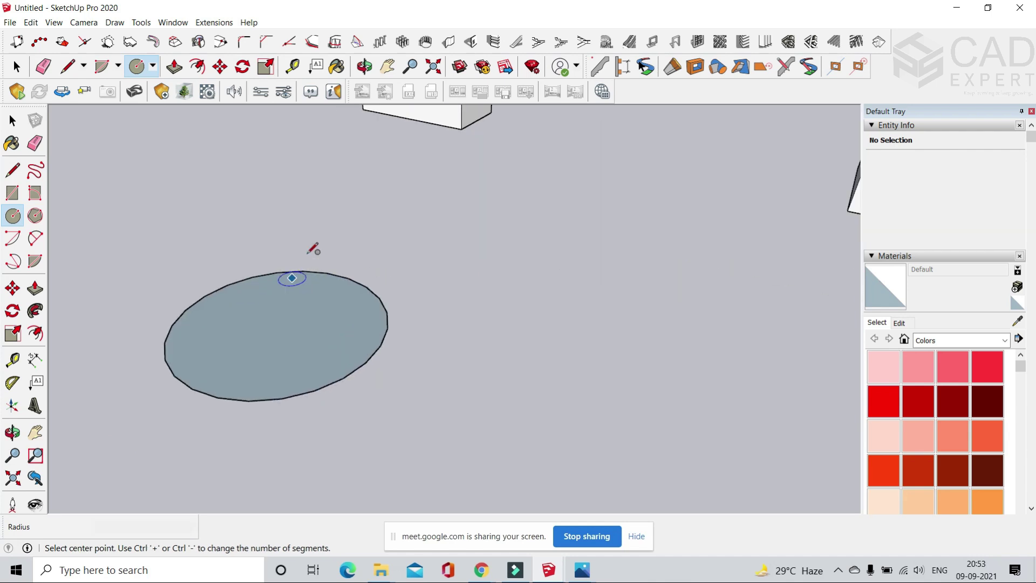
scroll(824, 187, down, 1)
click(875, 131)
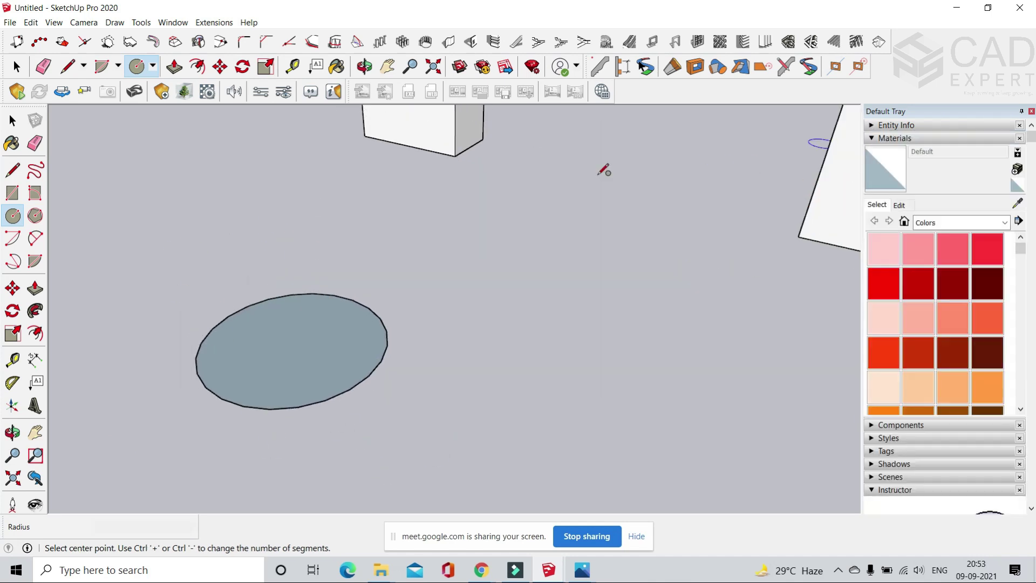
click(17, 67)
click(310, 332)
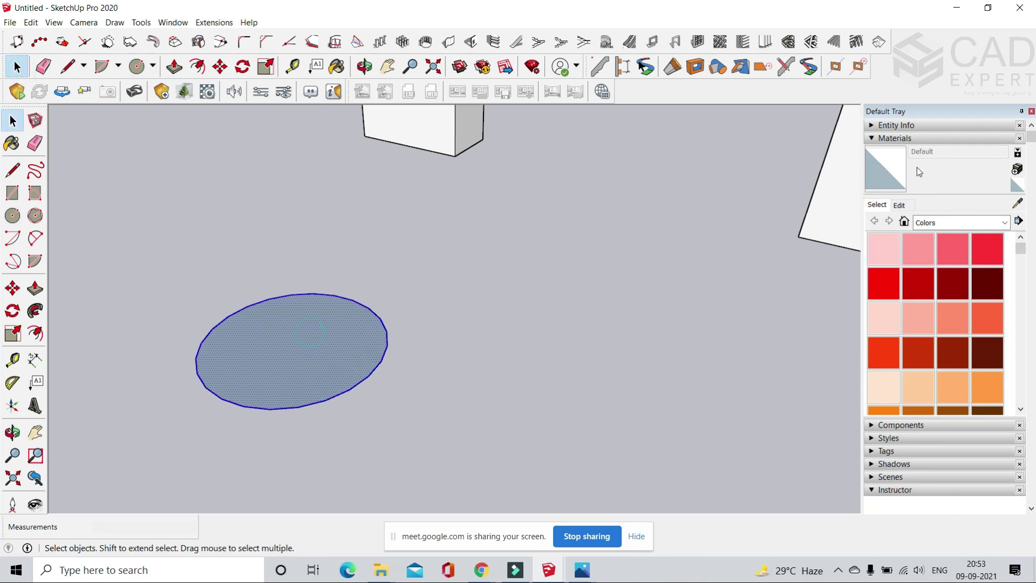
click(905, 126)
click(449, 356)
scroll(391, 343, up, 1)
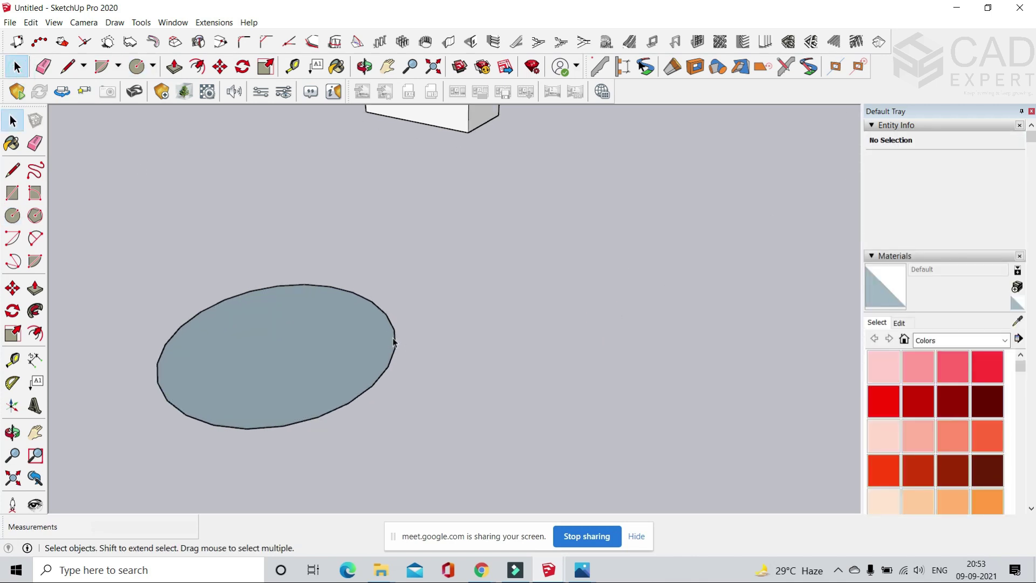
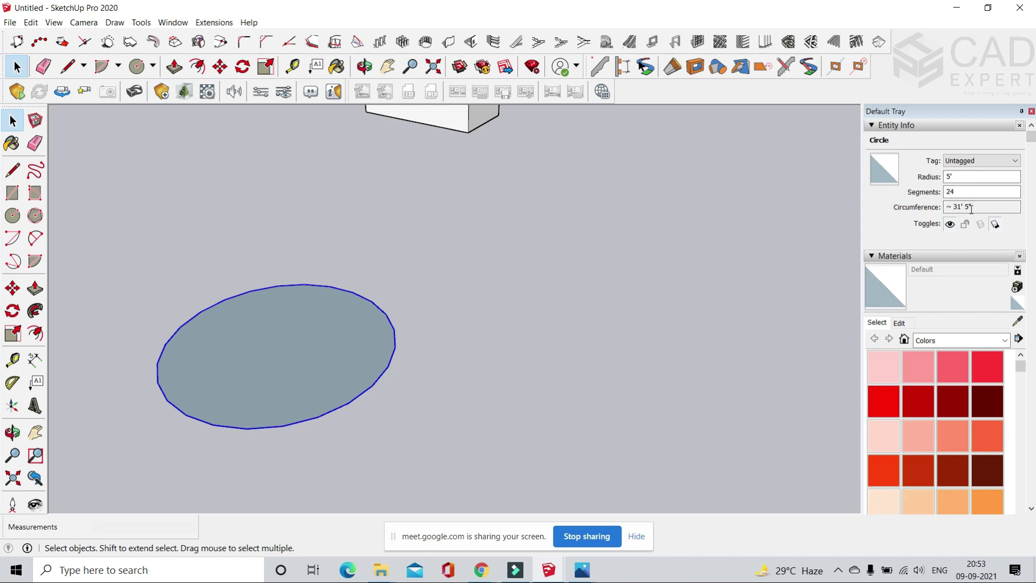
click(967, 193)
text(50)
key(Return)
scroll(308, 396, up, 3)
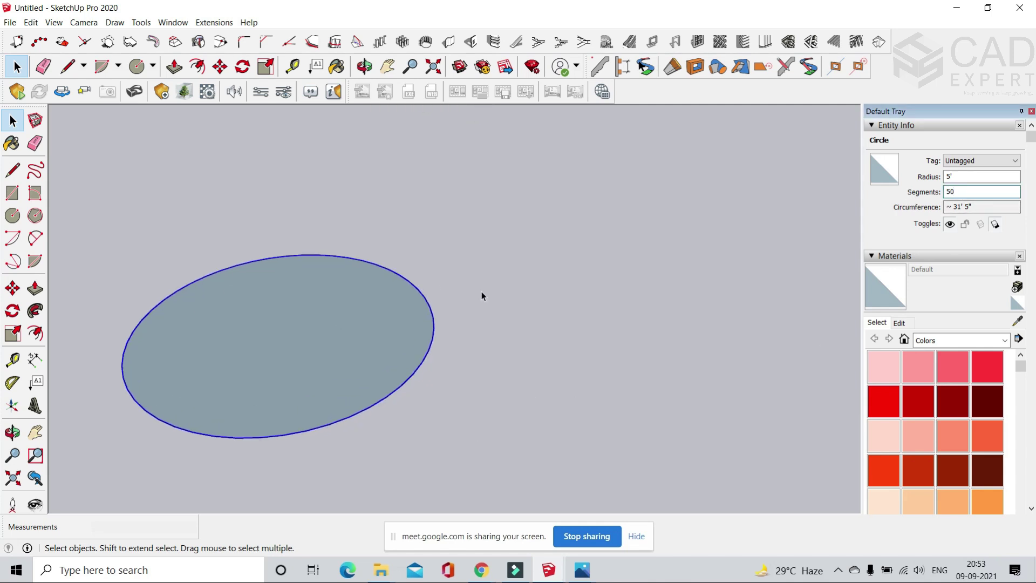
scroll(465, 400, down, 2)
- Set the circle's radius to 10'
click(982, 177)
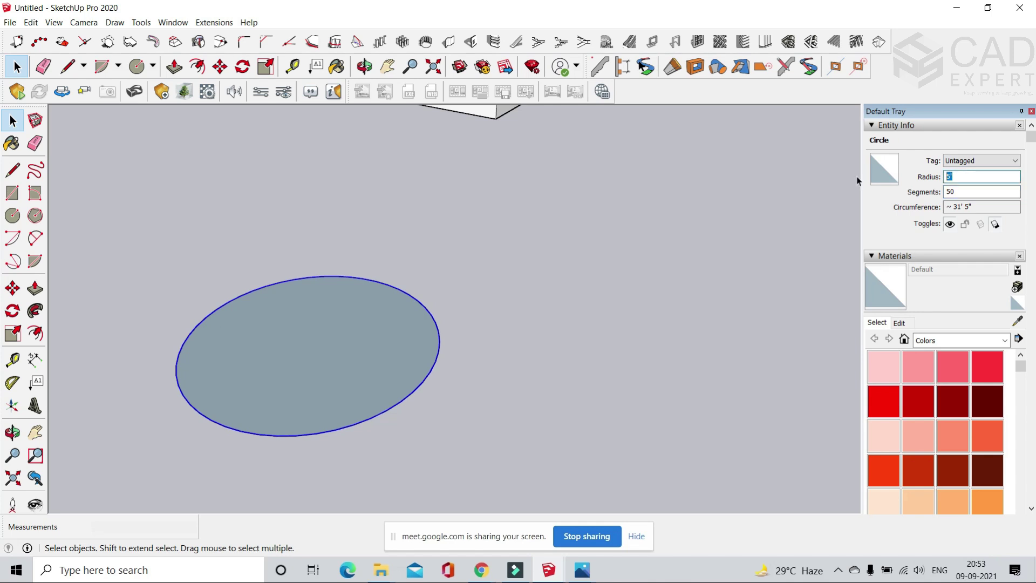
text(10')
key(Return)
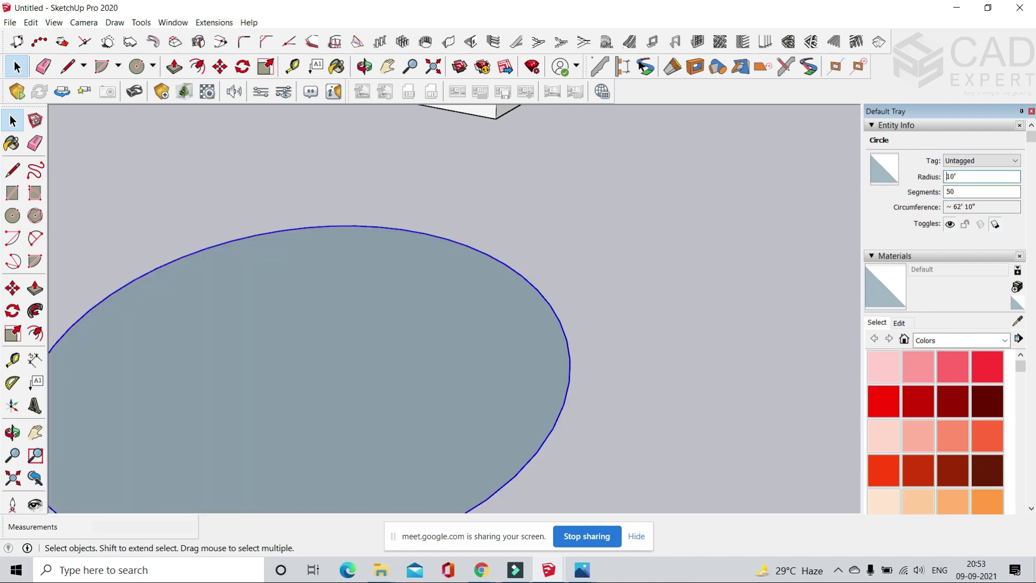
- Set the circle's radius back to 5', correcting a first entry of 5"
scroll(717, 340, down, 3)
drag(963, 177, 936, 178)
text(5)
key(Return)
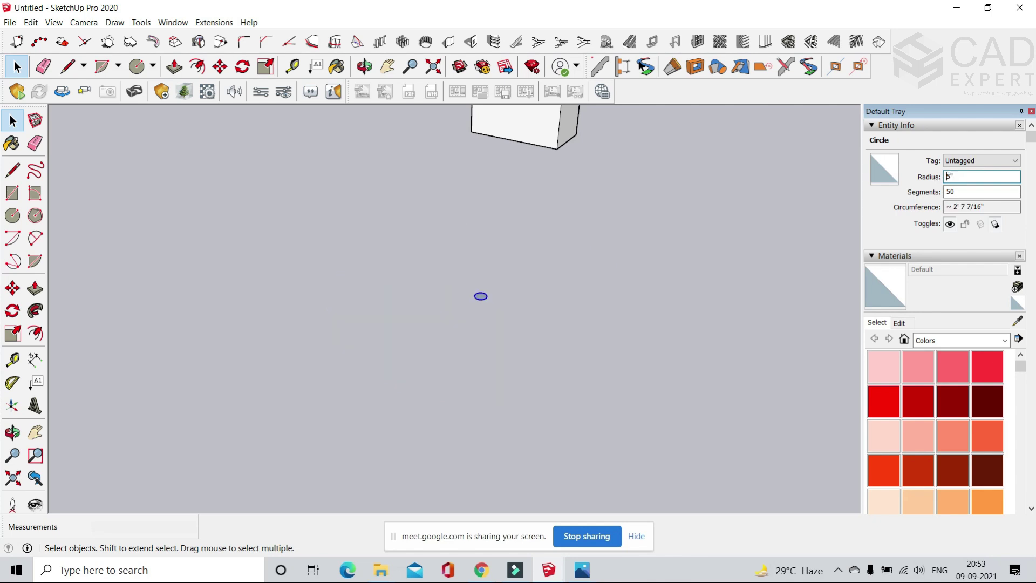
drag(963, 177, 926, 179)
text(5')
key(Return)
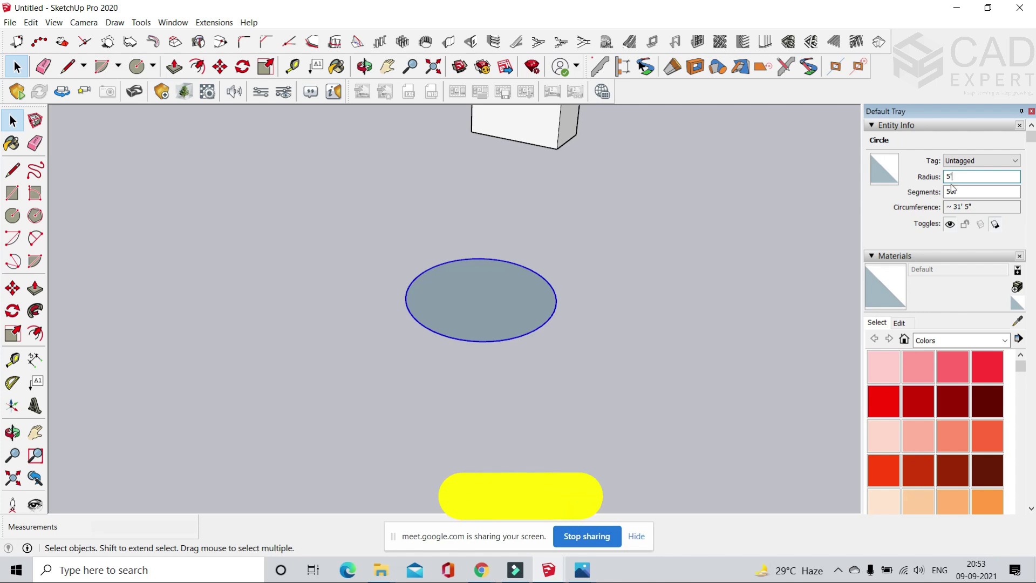
scroll(560, 295, down, 2)
drag(593, 246, 614, 281)
middle_drag(612, 284, 581, 301)
scroll(561, 302, down, 1)
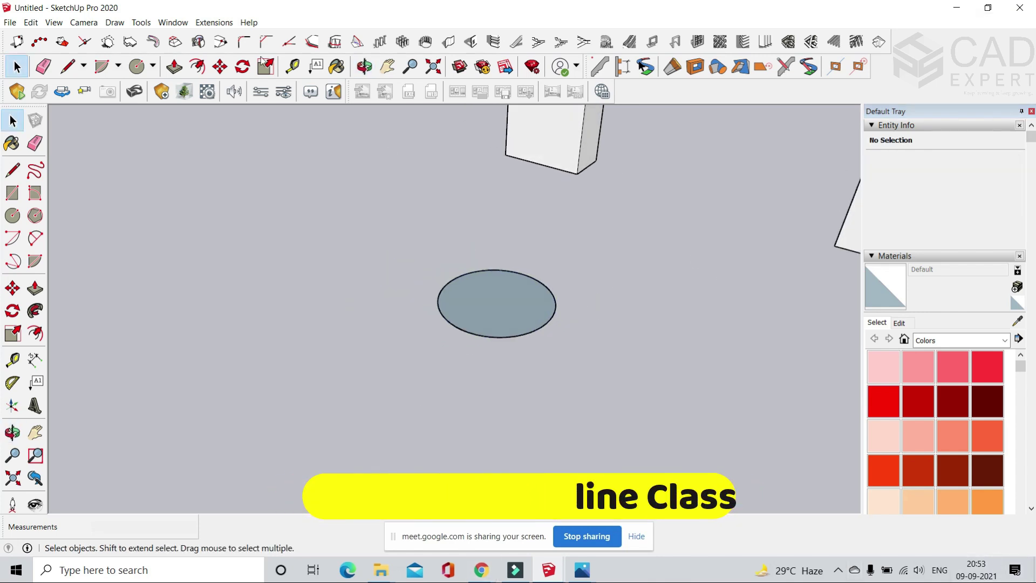
click(154, 67)
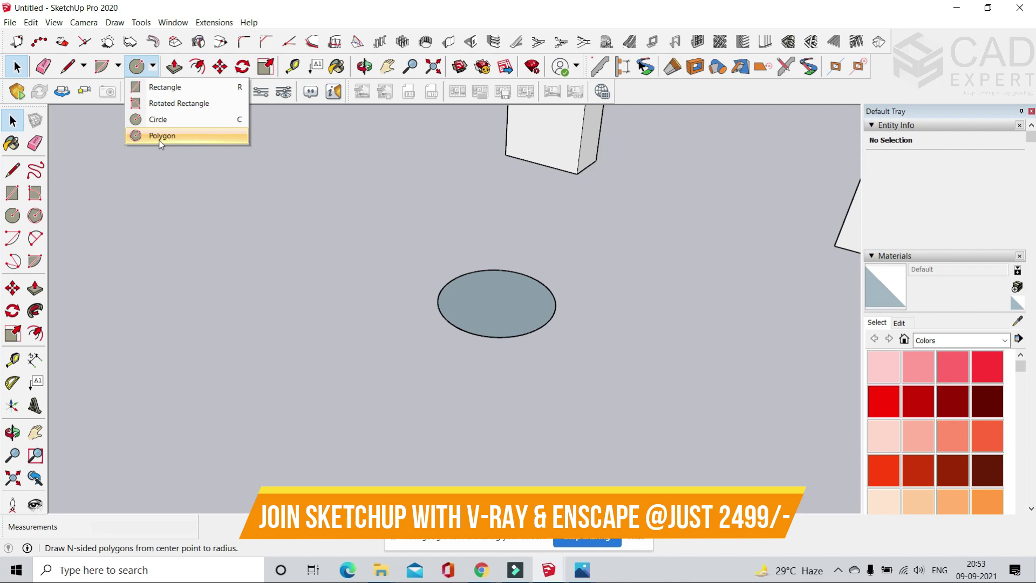
click(20, 69)
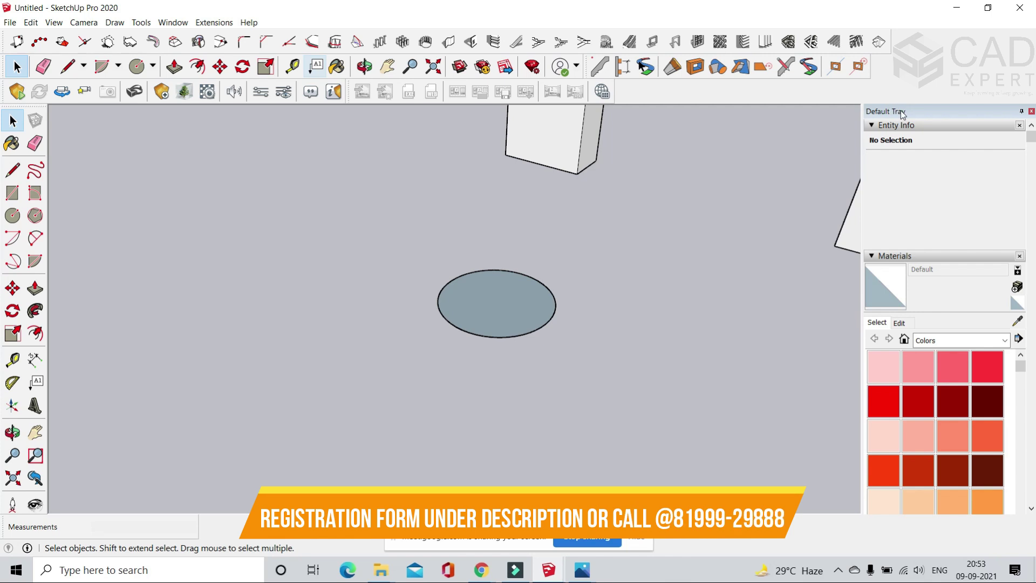
- Examine the list of available toolbars and leave it unchanged
click(54, 22)
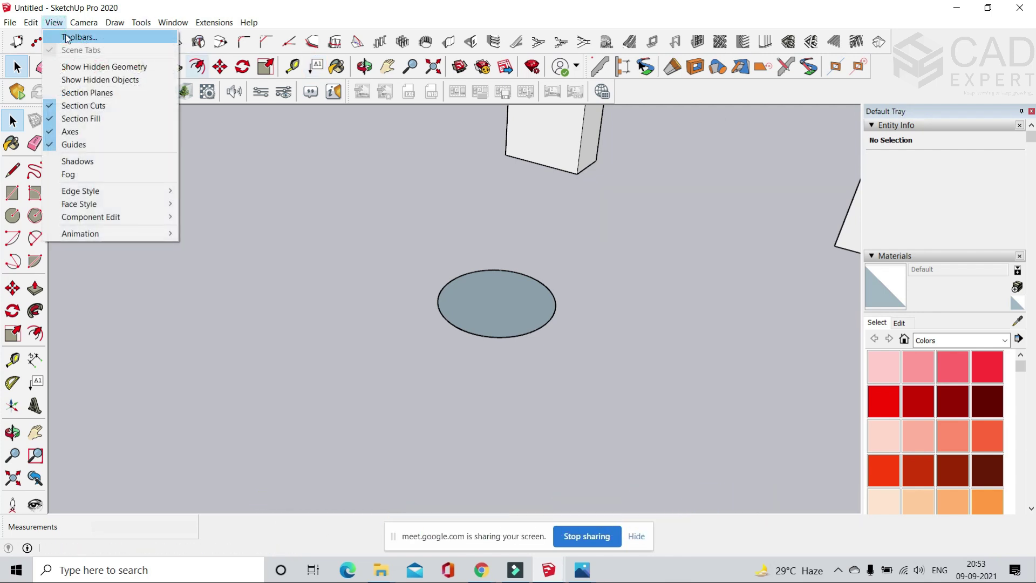
click(67, 37)
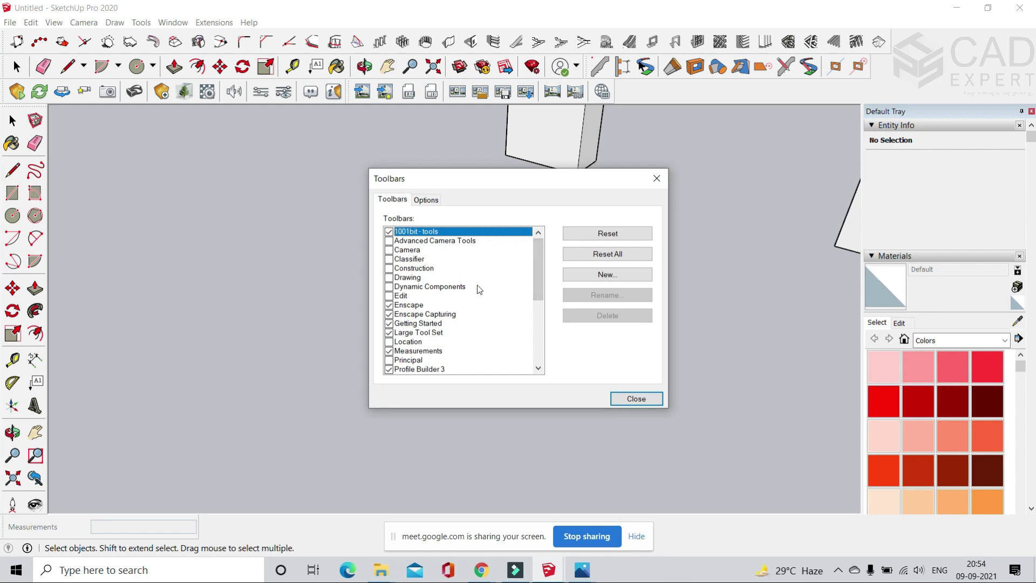
click(657, 178)
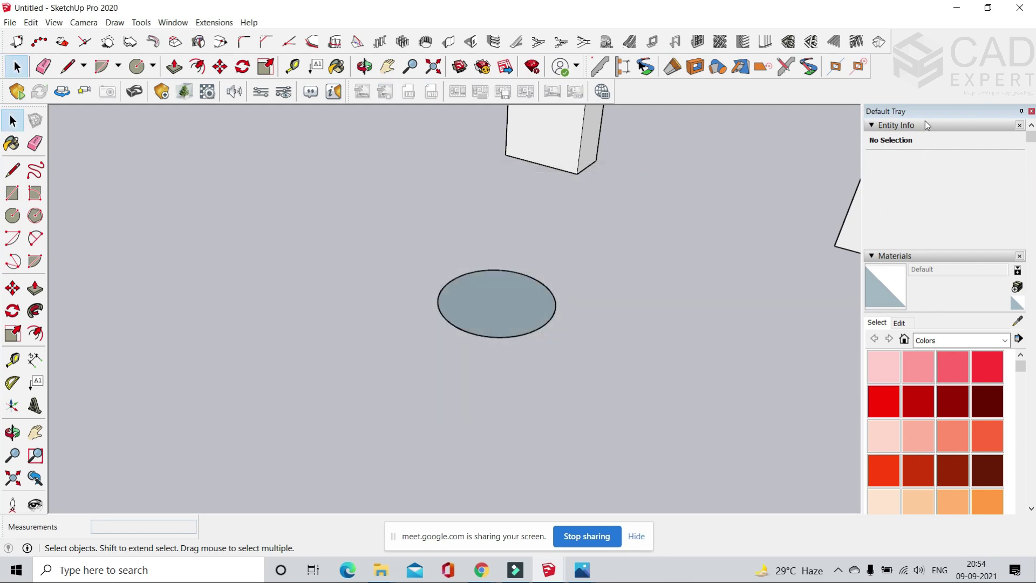
- Collapse and re-expand the Entity Info section, and select the circle's edge to examine its properties
click(927, 125)
click(899, 140)
click(900, 141)
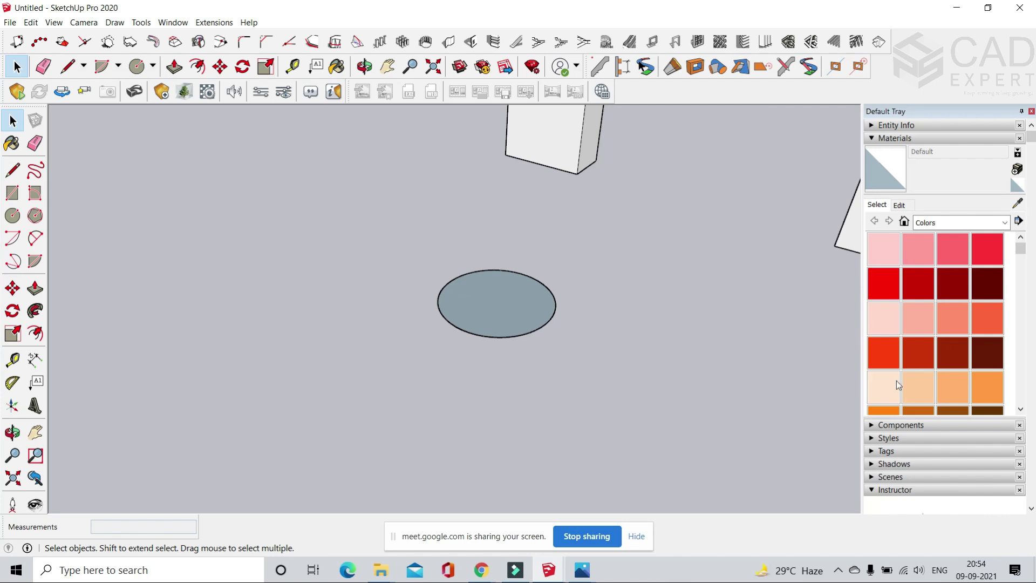
click(929, 127)
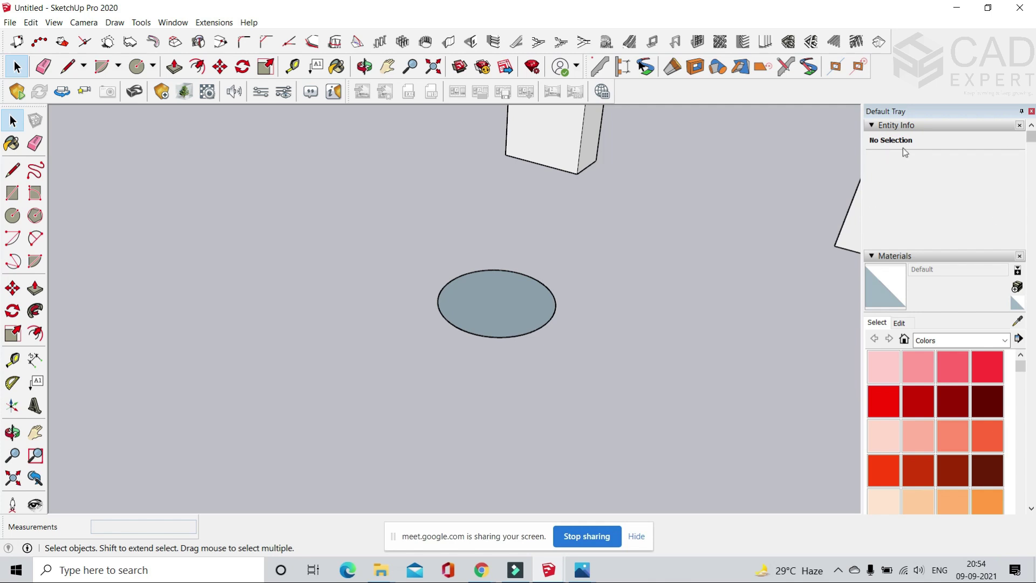
click(556, 305)
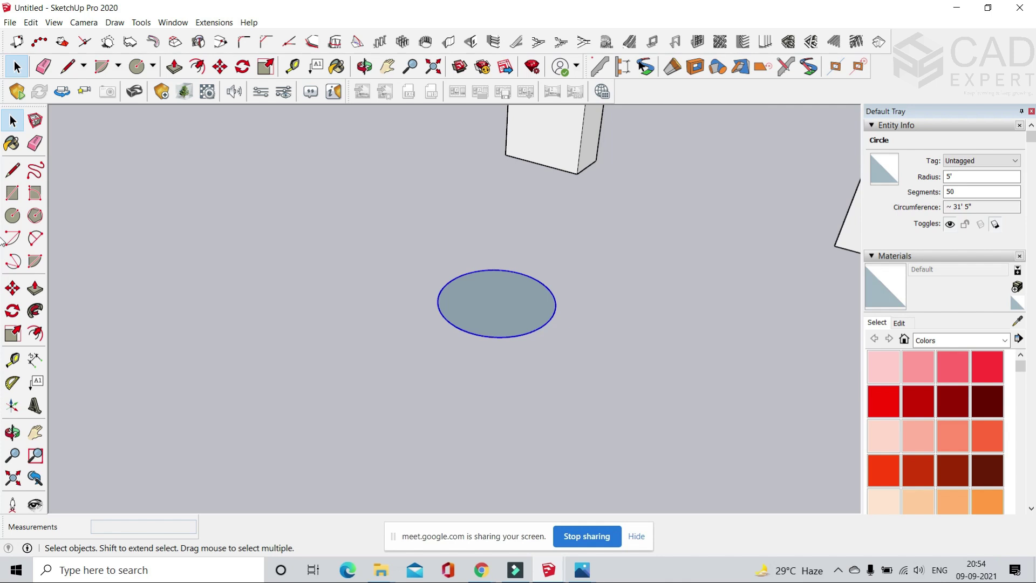
scroll(559, 295, down, 1)
scroll(527, 296, down, 3)
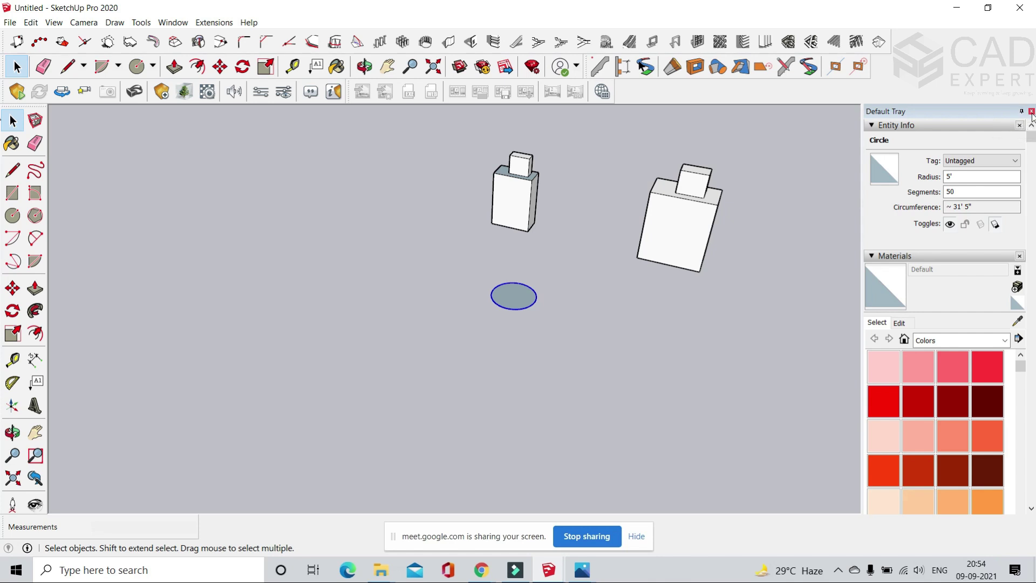
- Undock the Default Tray into a floating window and close it
drag(1008, 116, 951, 134)
click(1002, 134)
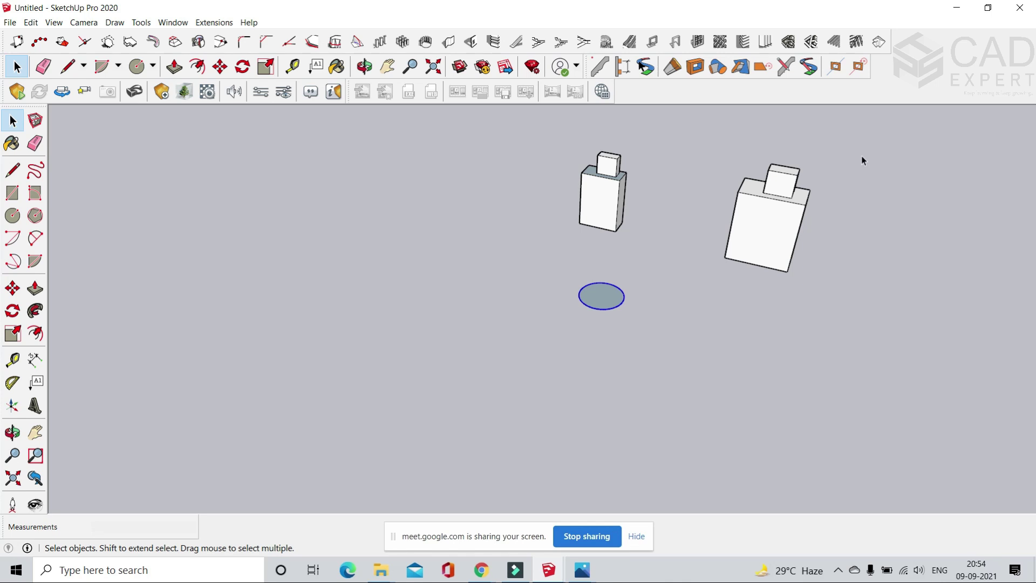
scroll(747, 361, down, 1)
scroll(773, 288, up, 1)
scroll(773, 287, up, 1)
middle_drag(773, 288, 720, 277)
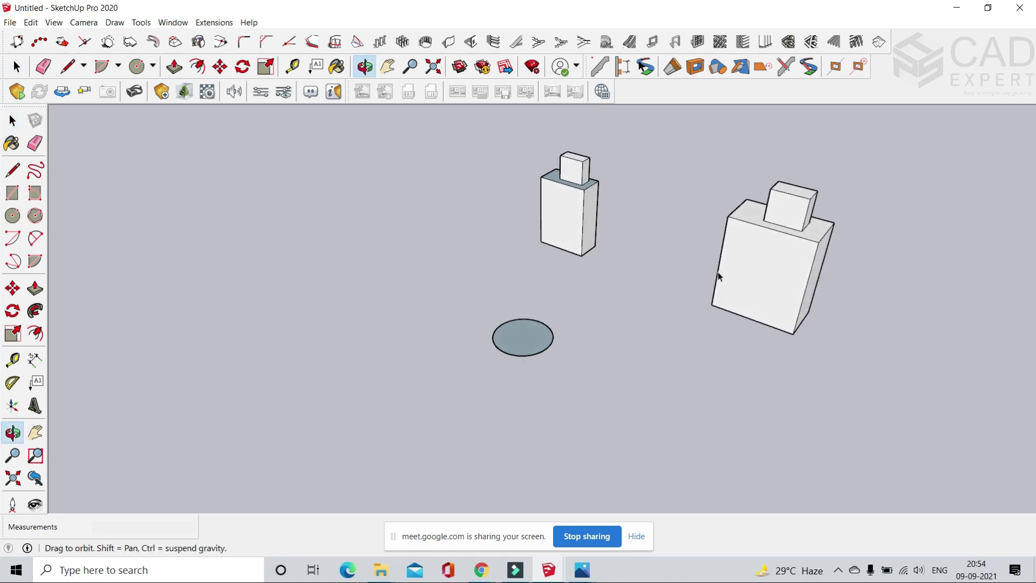
scroll(713, 275, down, 2)
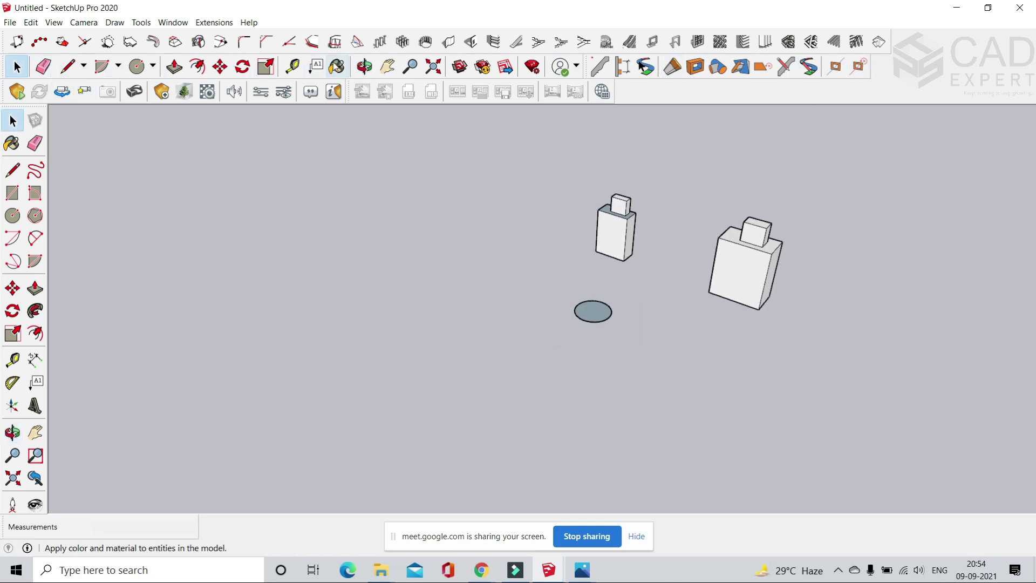
- Bring back the Default Tray with the Paint Bucket tool, stretch it to full drawing-area height, and place it beside the model
click(337, 66)
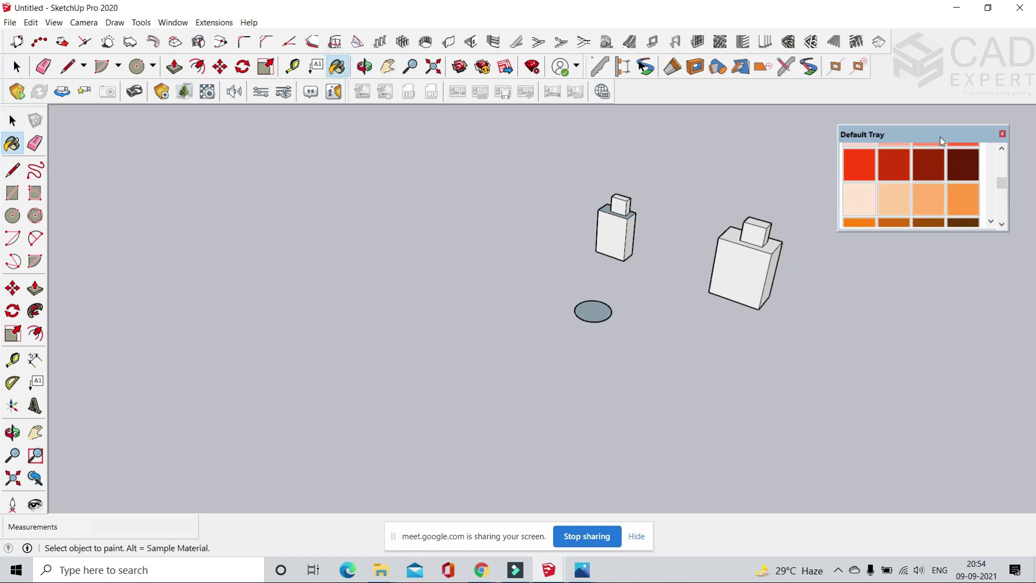
drag(939, 132, 969, 110)
mouse_move(959, 204)
mouse_down()
mouse_move(945, 384)
mouse_move(977, 494)
mouse_move(967, 215)
mouse_up()
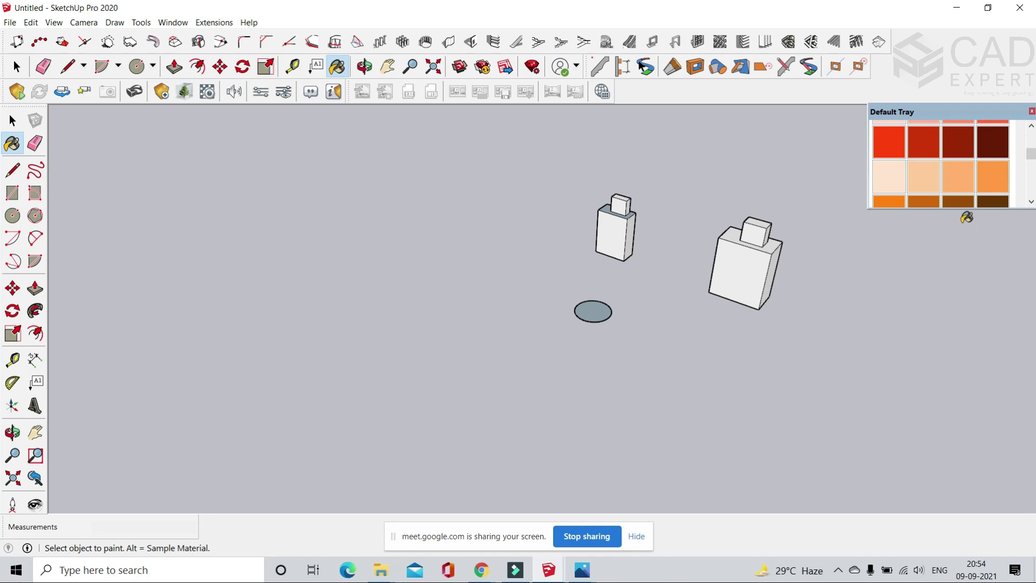
drag(924, 118, 872, 117)
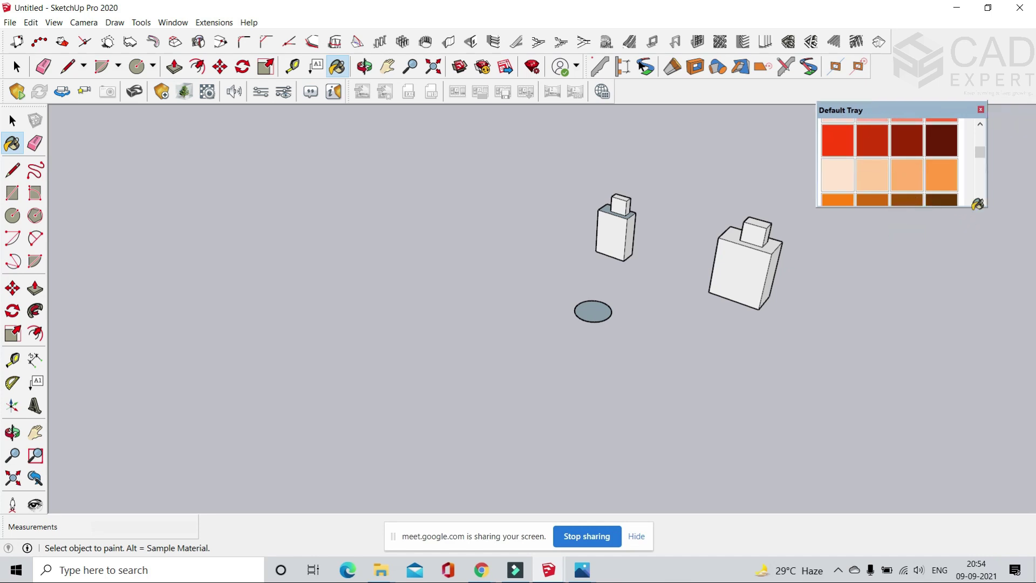
drag(968, 207, 961, 512)
drag(923, 113, 972, 244)
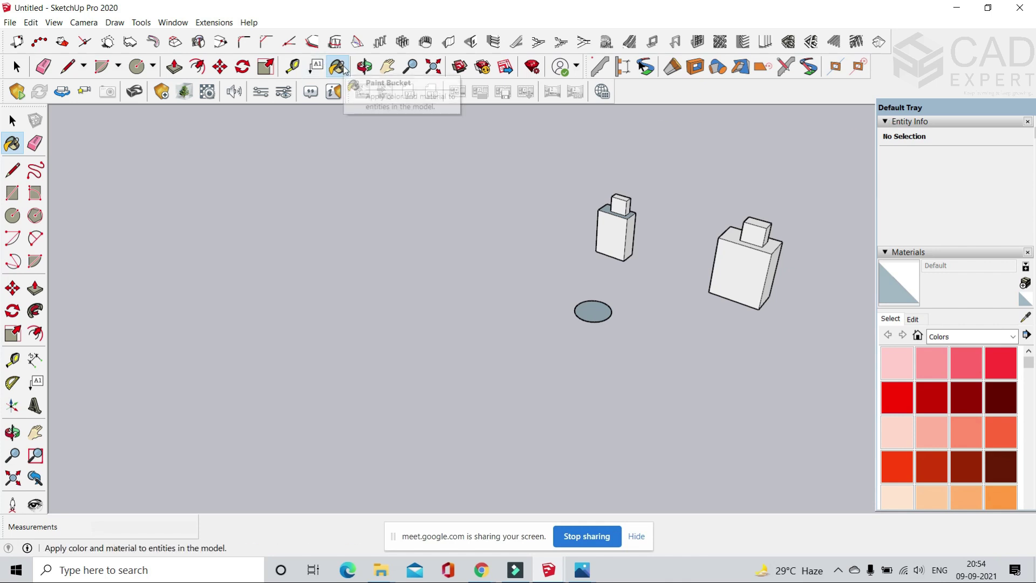
click(16, 66)
click(236, 204)
- Draw a 10-sided polygon with an inscribed radius of about 19' 11" on the ground in front of the boxes
middle_drag(589, 300, 539, 291)
scroll(538, 292, up, 3)
scroll(363, 300, down, 5)
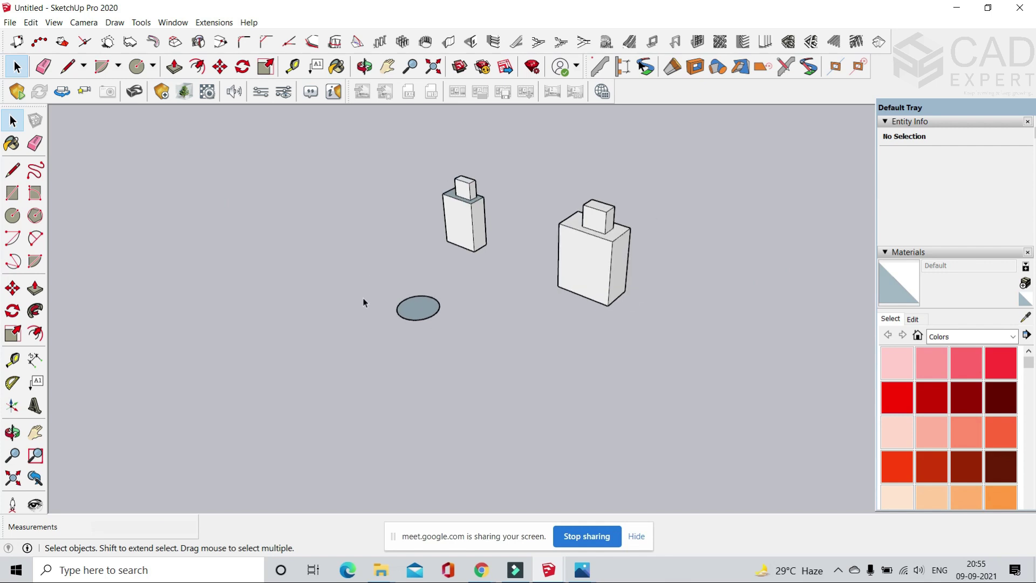
click(153, 67)
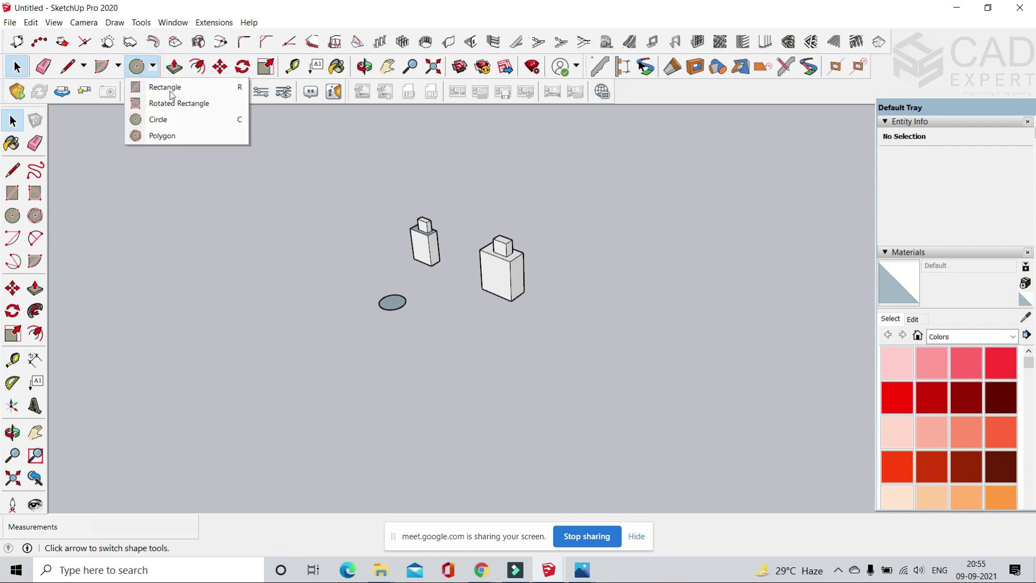
click(166, 136)
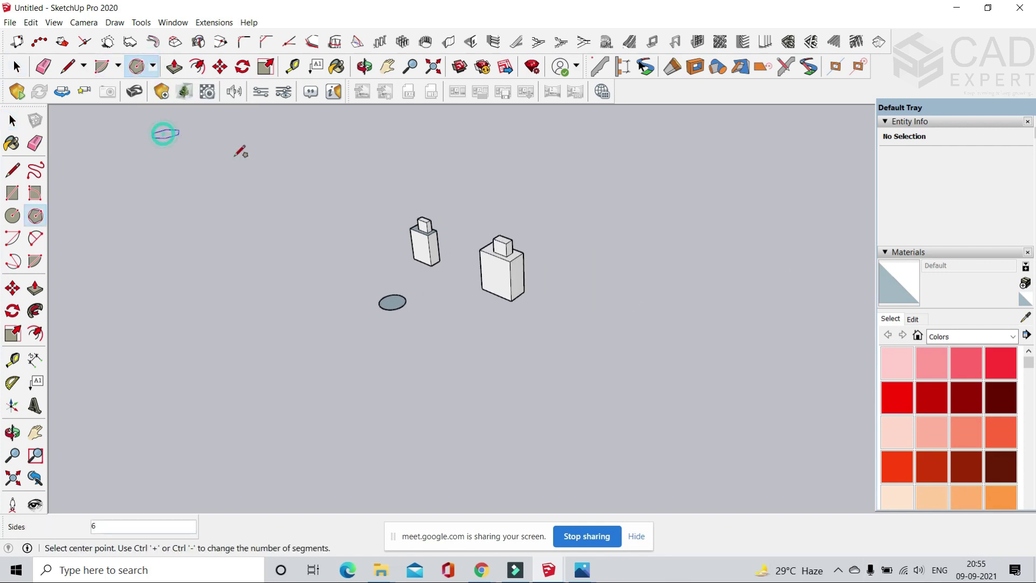
scroll(416, 324, up, 4)
scroll(432, 362, up, 3)
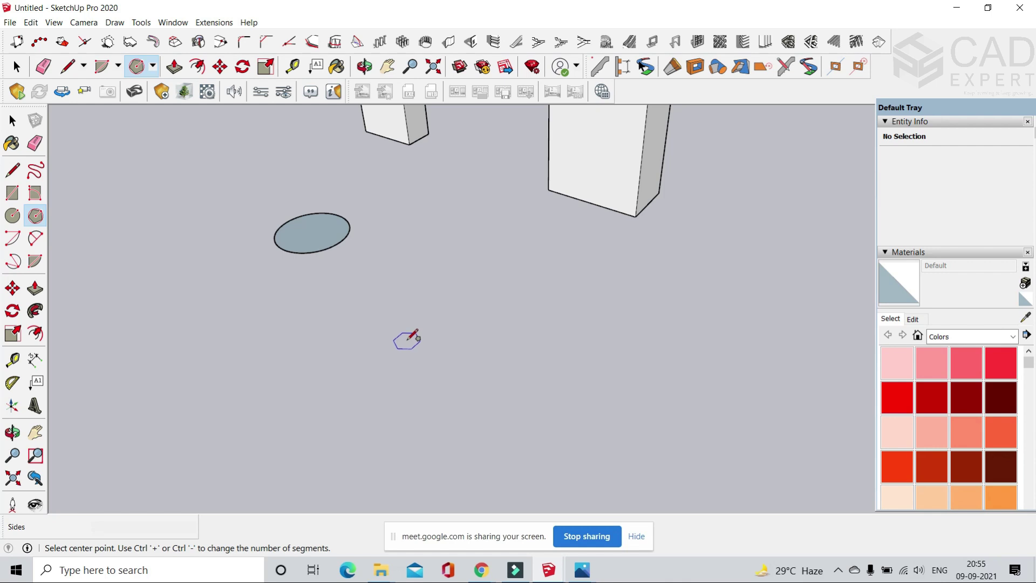
text(10)
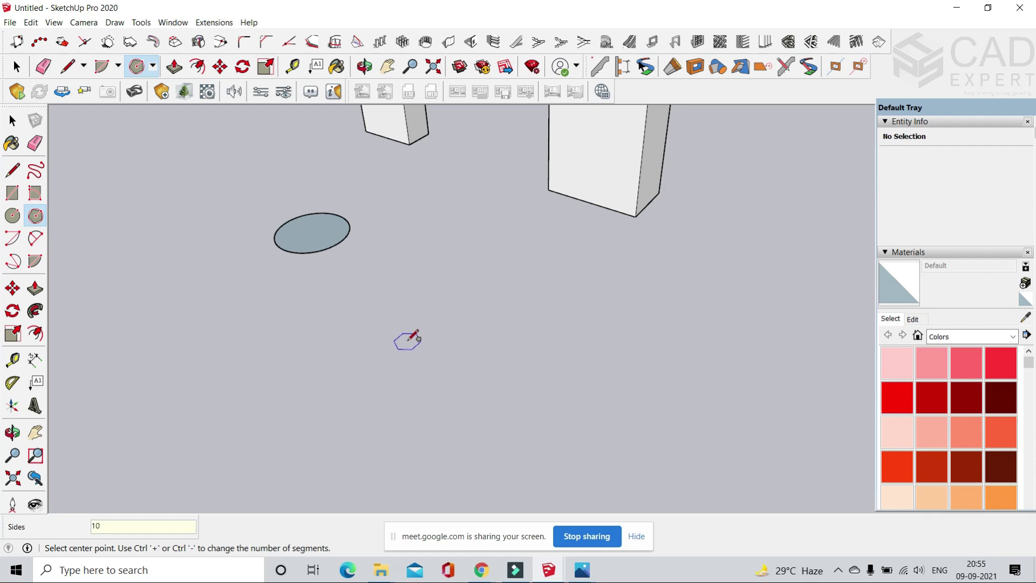
key(Return)
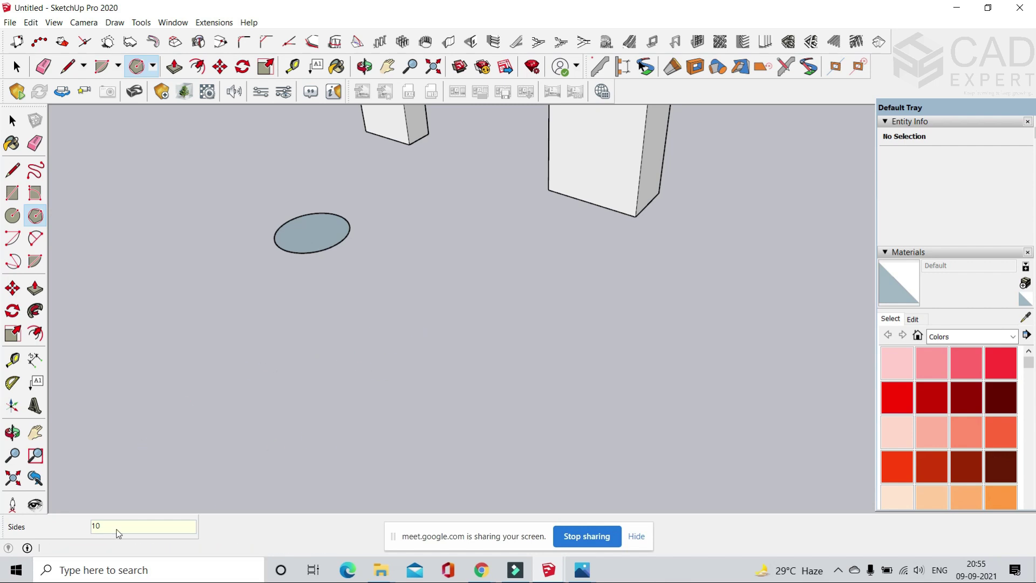
click(475, 331)
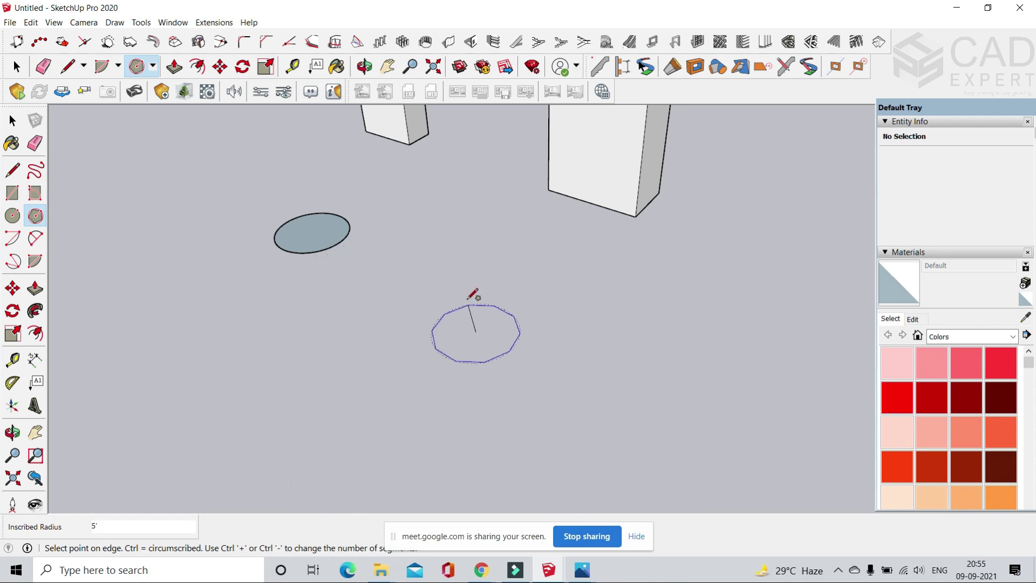
click(465, 232)
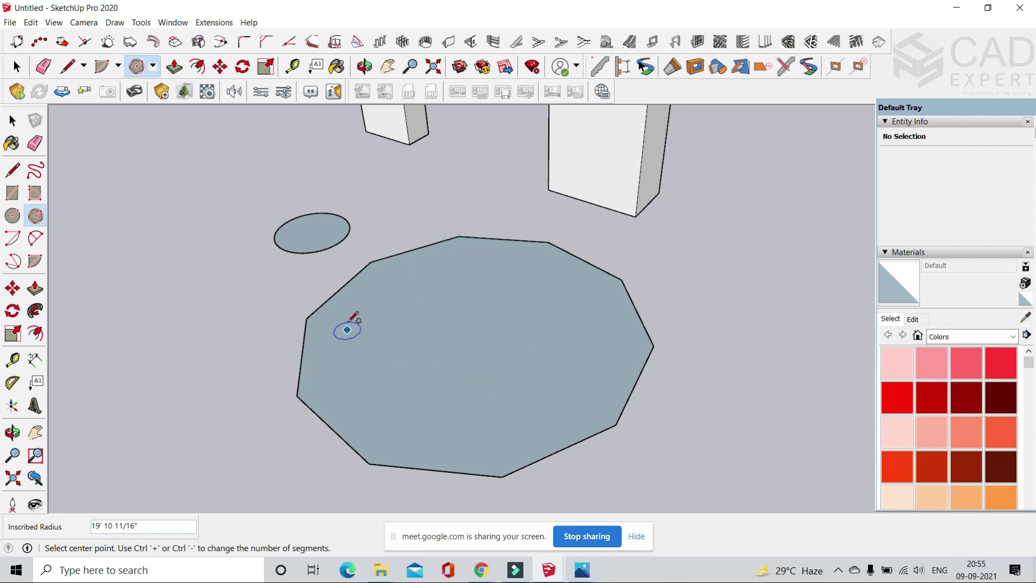
scroll(389, 297, down, 2)
click(153, 66)
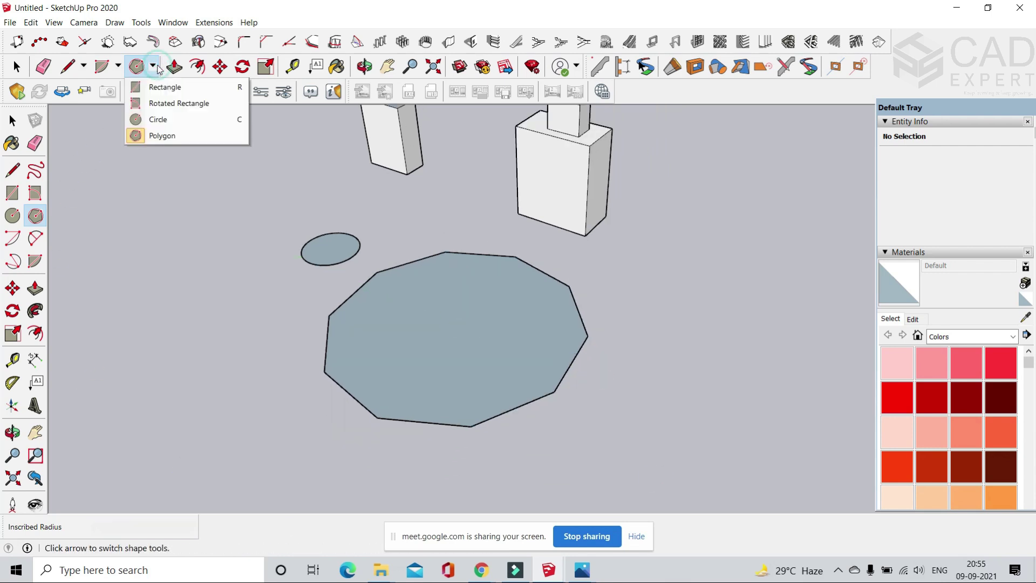
click(118, 67)
click(118, 67)
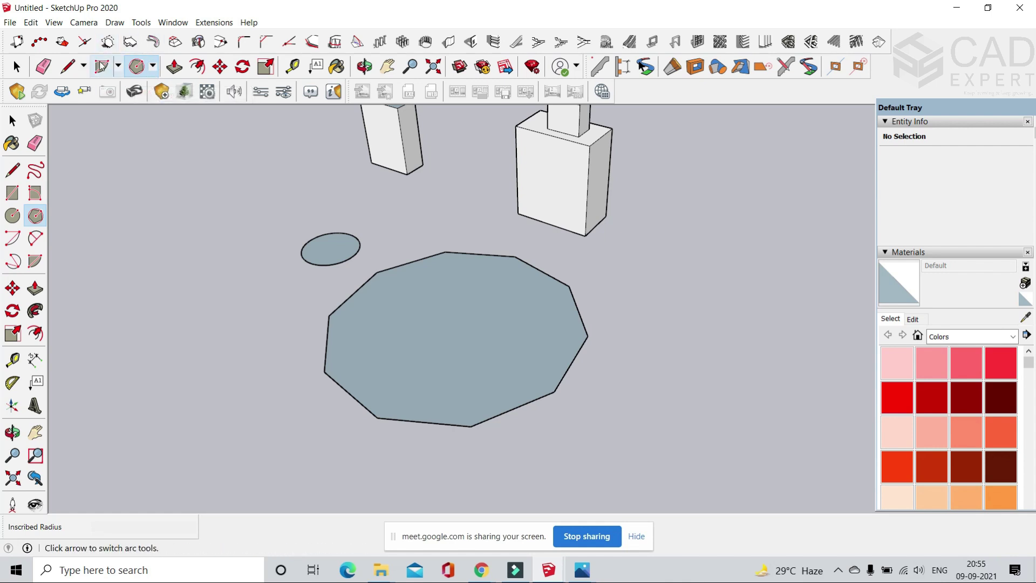
click(118, 67)
click(154, 66)
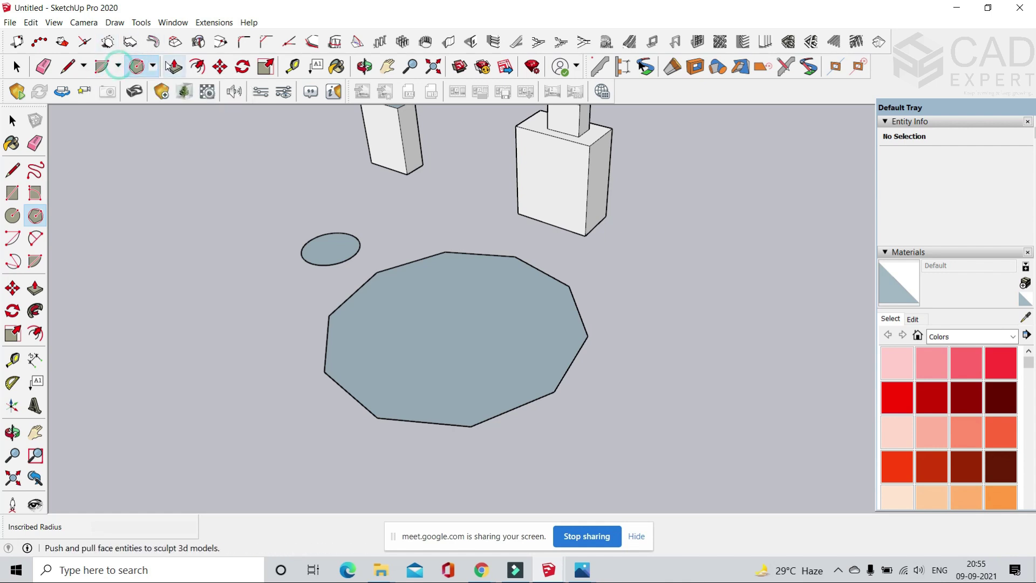
click(154, 66)
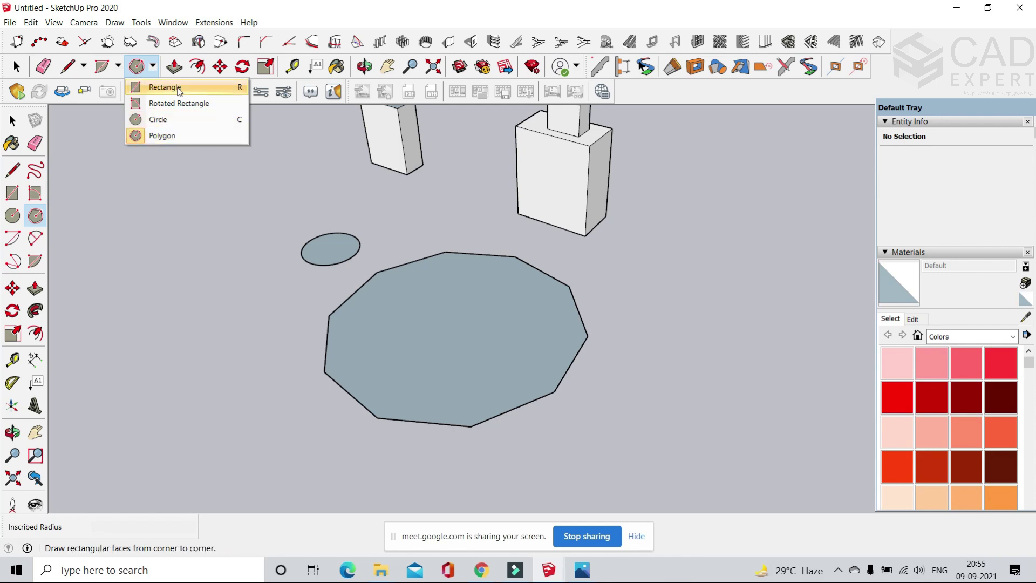
click(154, 66)
click(16, 67)
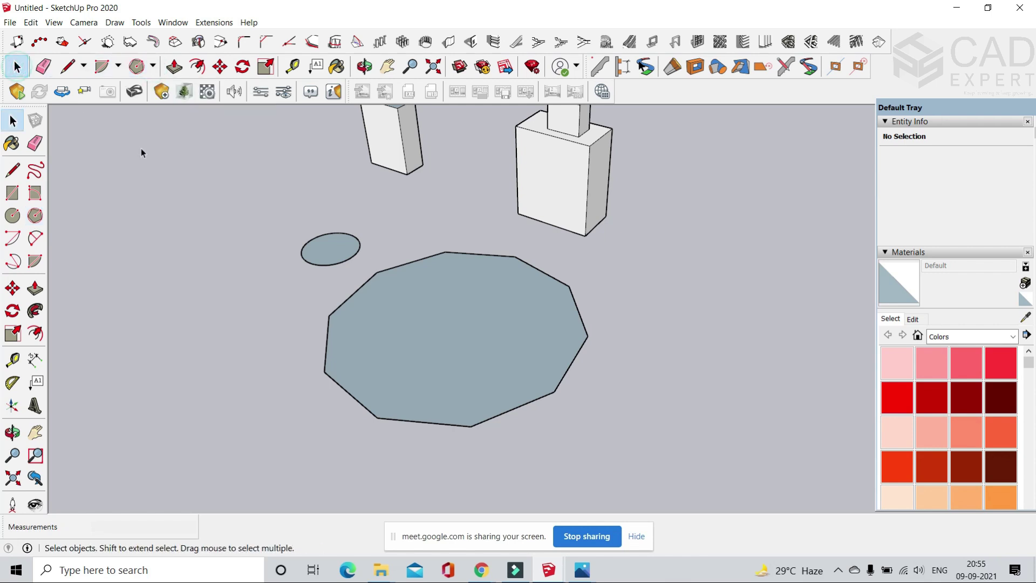
scroll(329, 398, down, 3)
mouse_move(331, 399)
middle_down()
mouse_move(343, 354)
mouse_move(331, 395)
middle_up()
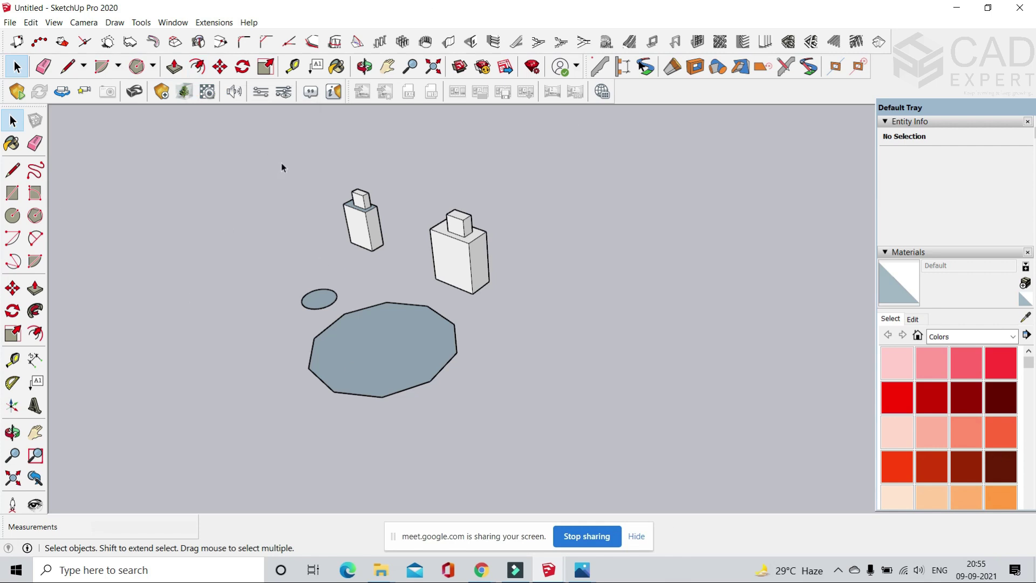
- Draw a 7-sided polygon with a radius of about 26' 9" on the open ground beside the 10-sided polygon
click(153, 65)
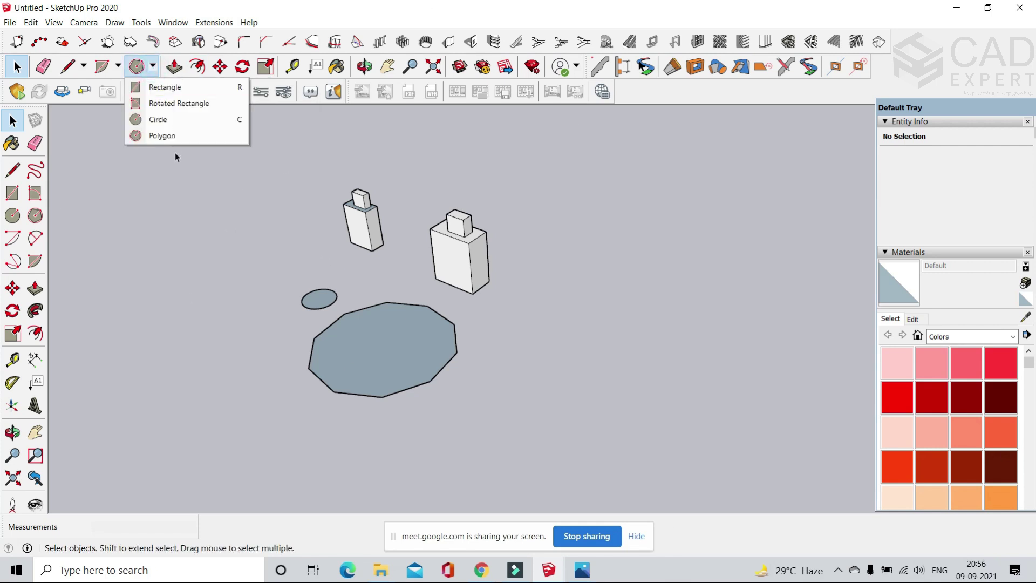
click(169, 136)
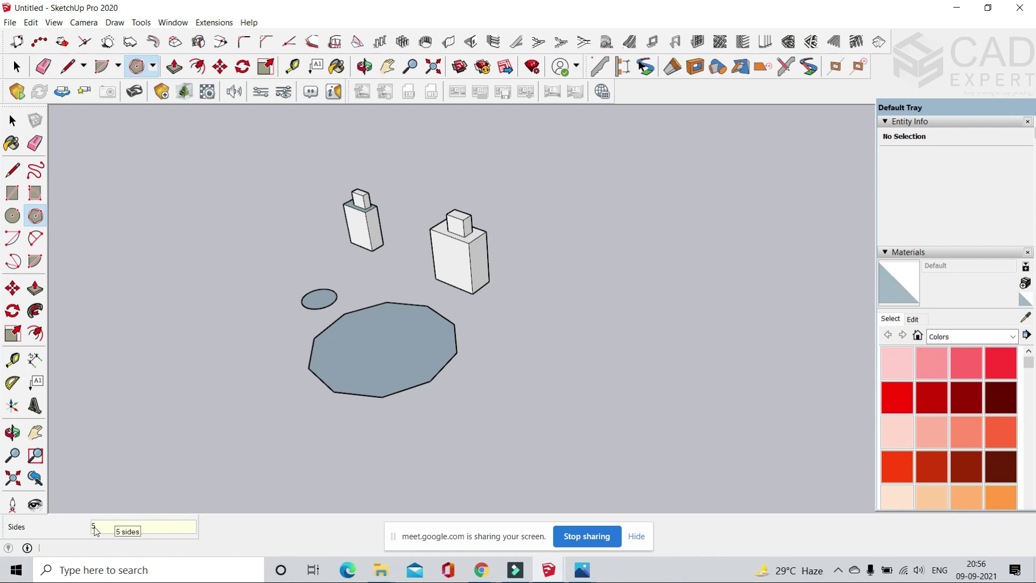
text(6)
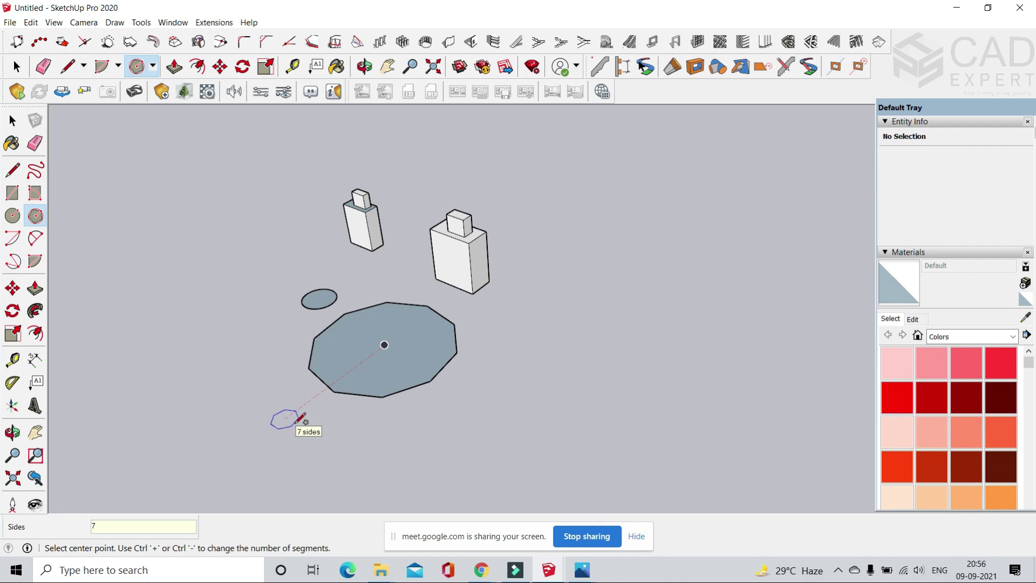
scroll(300, 418, down, 4)
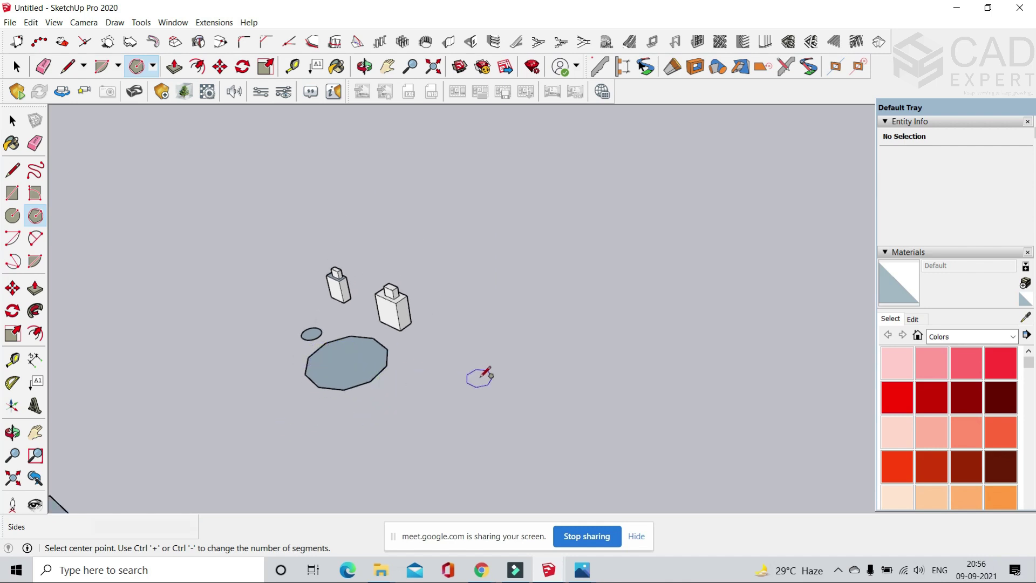
click(484, 380)
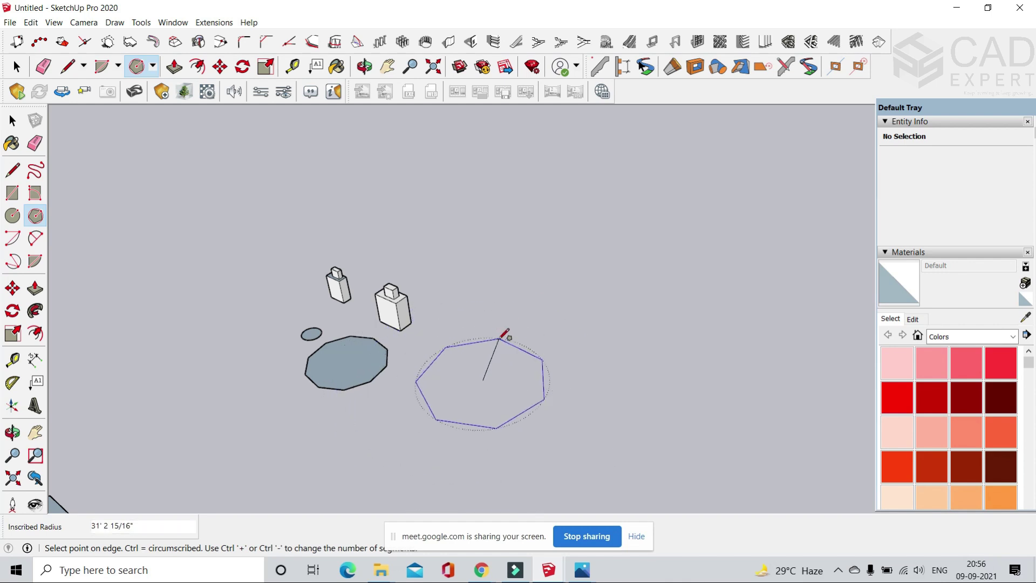
click(501, 338)
scroll(492, 343, up, 2)
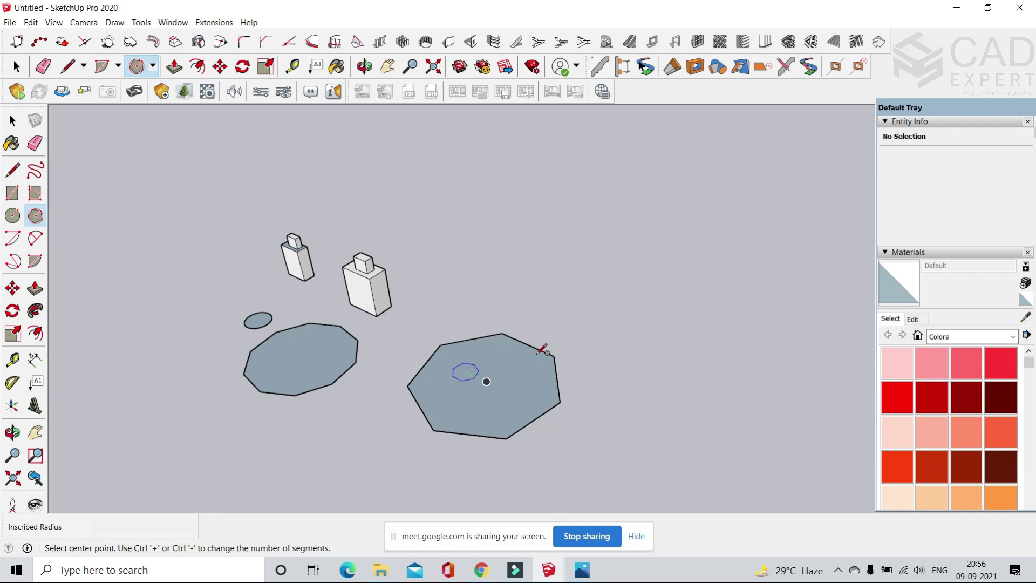
- Select the 7-sided polygon's outline, examine its tag, radius and segment properties in Entity Info, and deselect it
click(16, 65)
scroll(556, 362, up, 2)
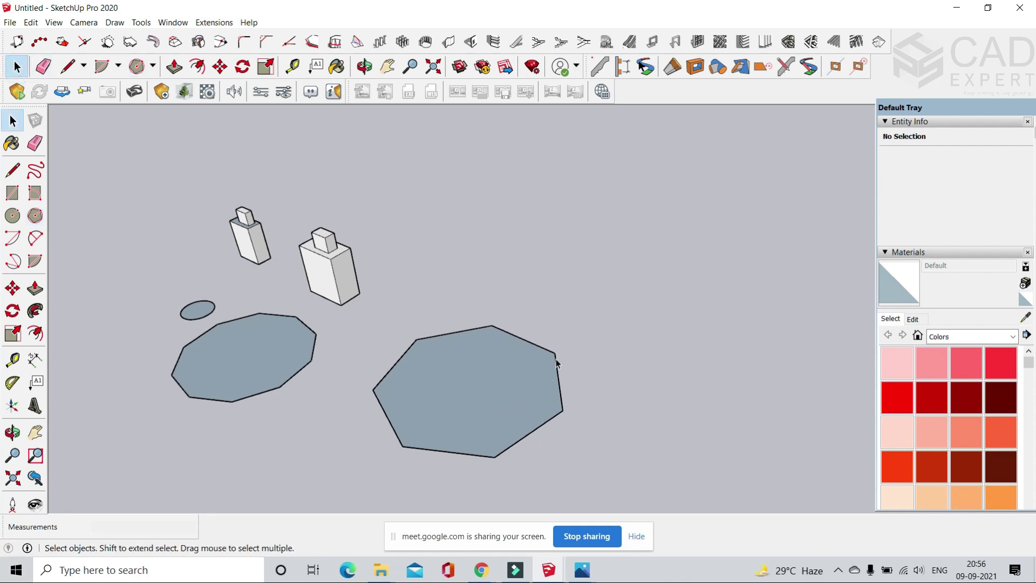
click(557, 361)
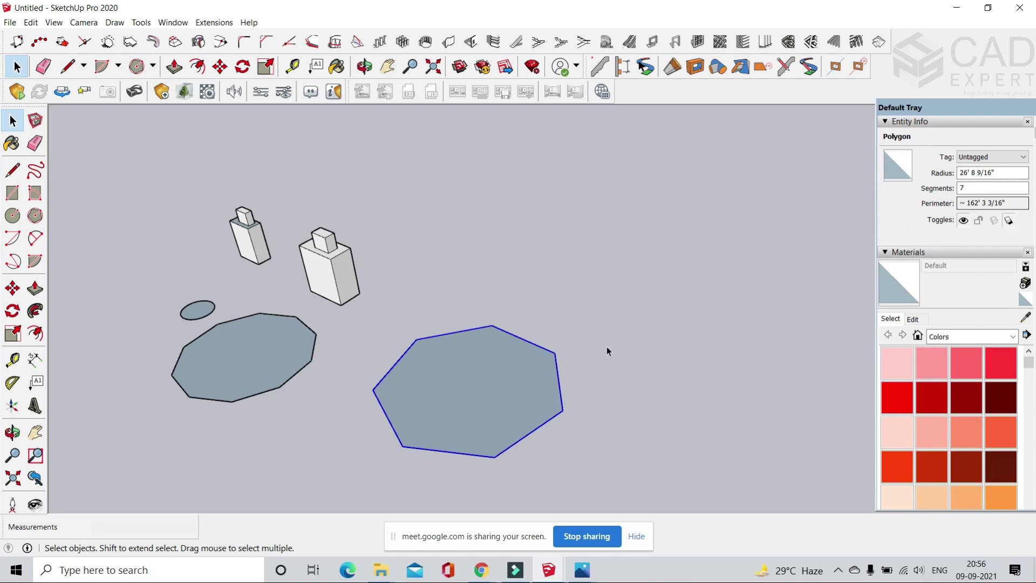
scroll(187, 321, up, 2)
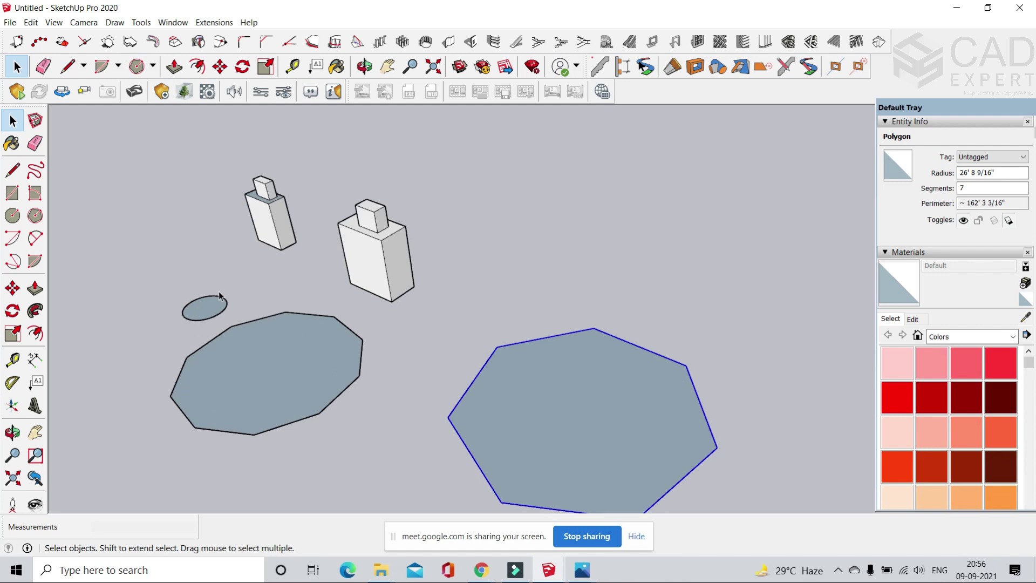
scroll(219, 296, down, 2)
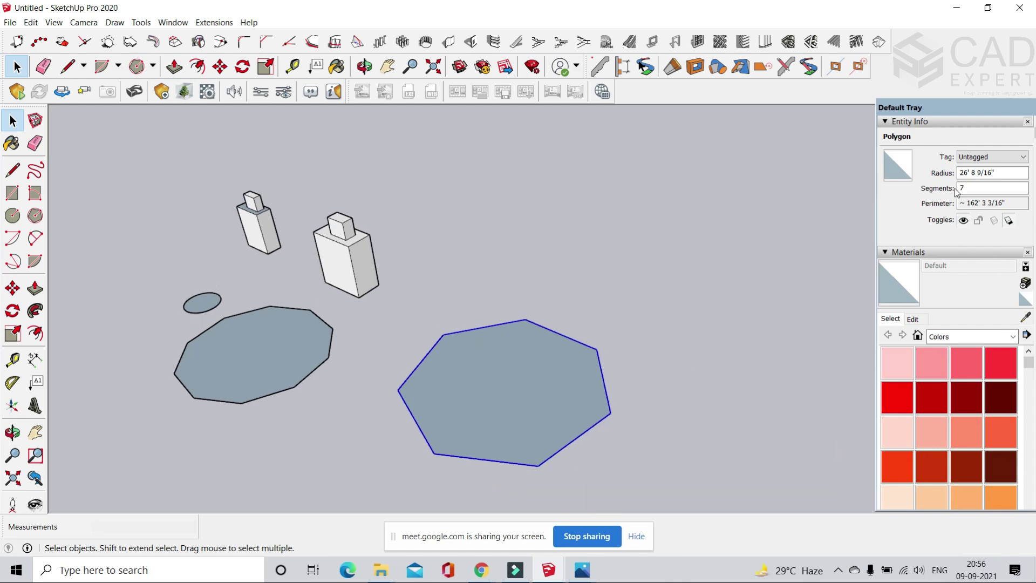
click(974, 157)
click(971, 166)
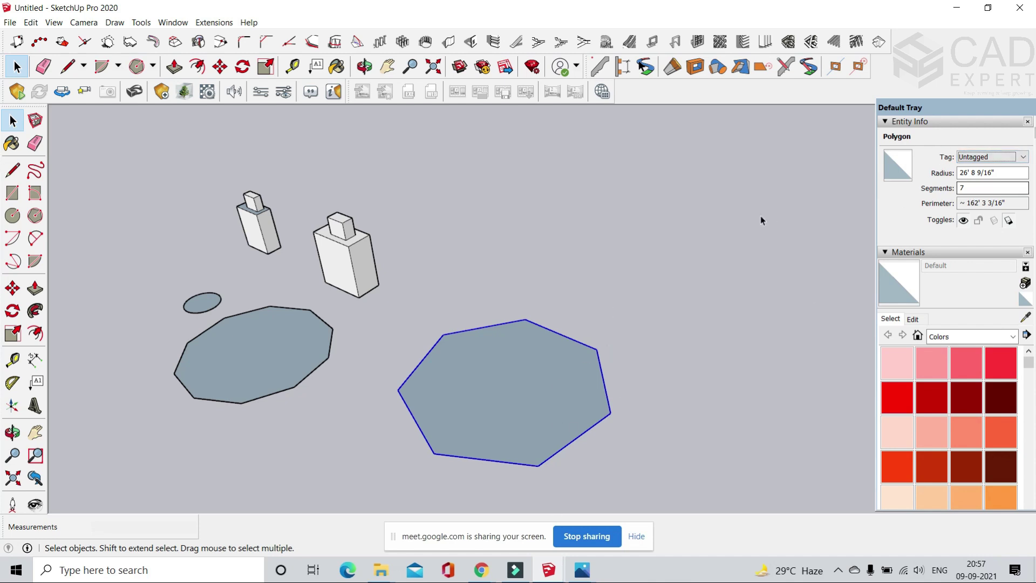
click(666, 333)
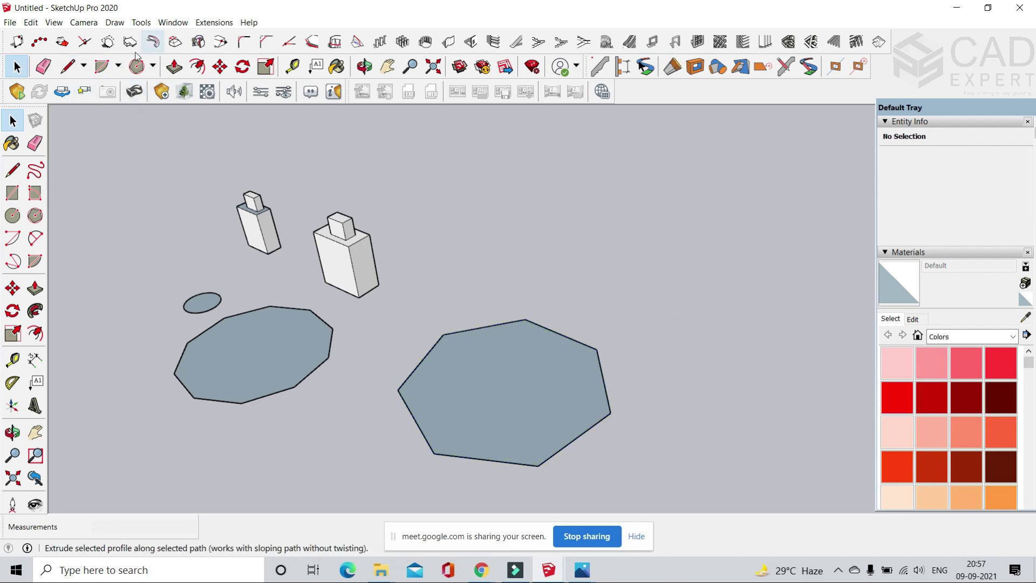
- Extrude the 7-sided polygon's face upward by 10' with Push/Pull
click(176, 66)
scroll(214, 213, down, 2)
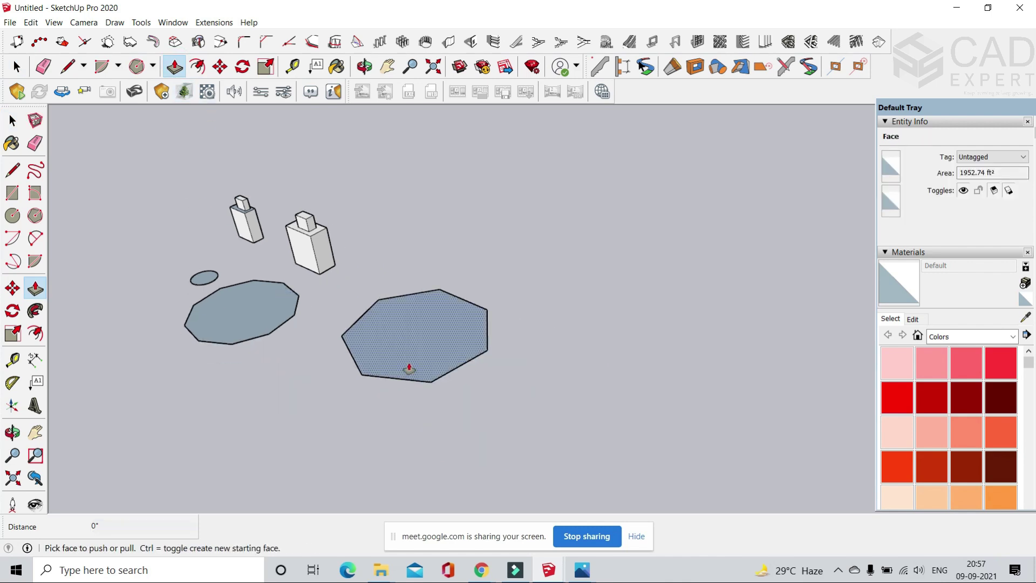
click(409, 369)
scroll(405, 364, down, 1)
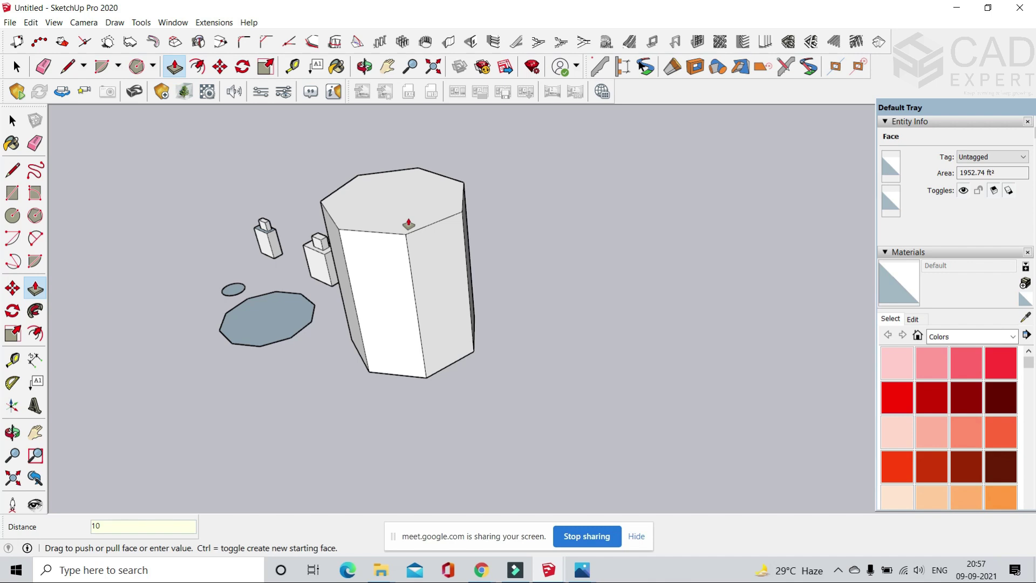
key(Return)
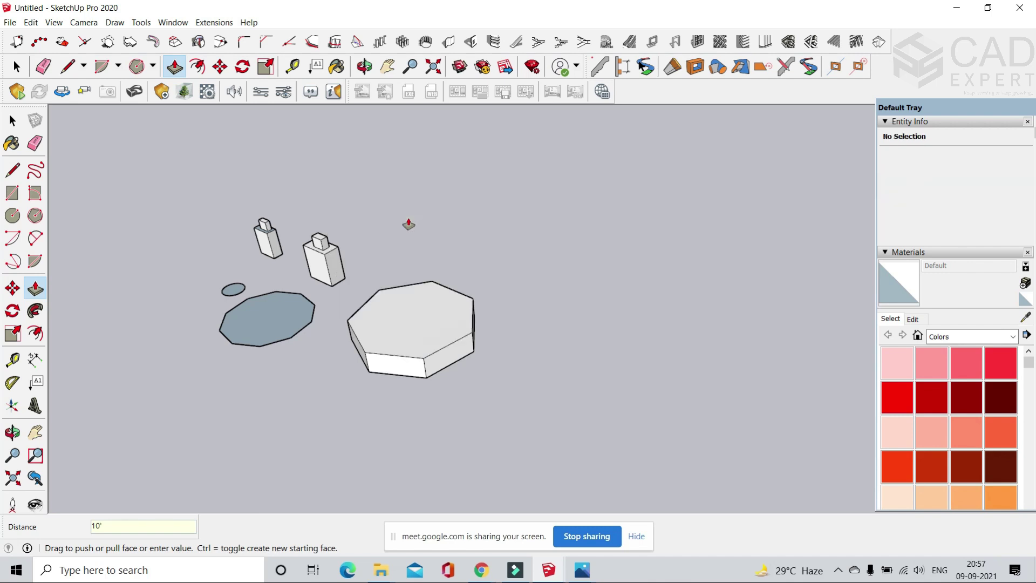
- Set the radius of the heptagonal prism's top outline to 5' in Entity Info
scroll(407, 343, up, 3)
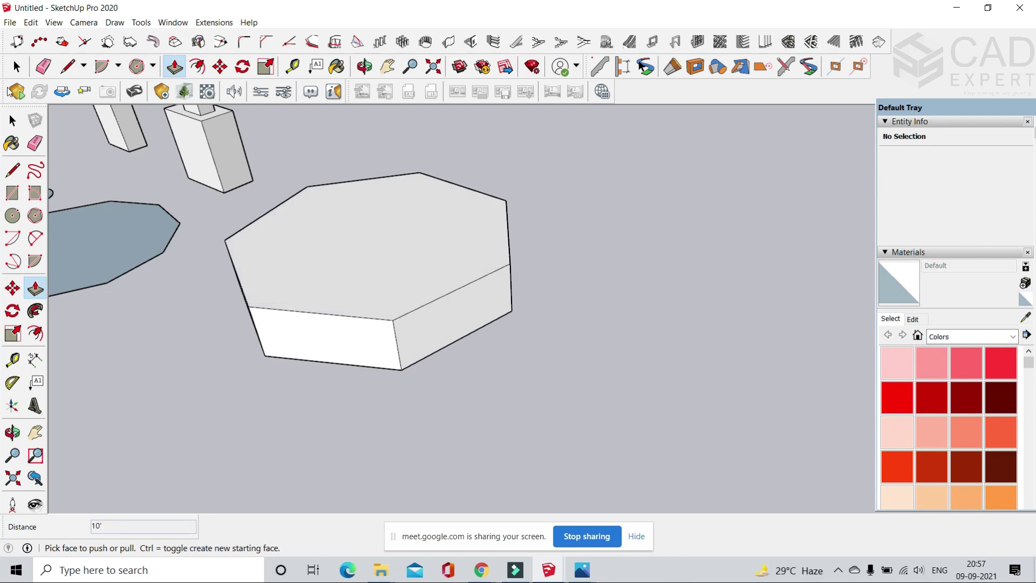
key(space)
click(460, 292)
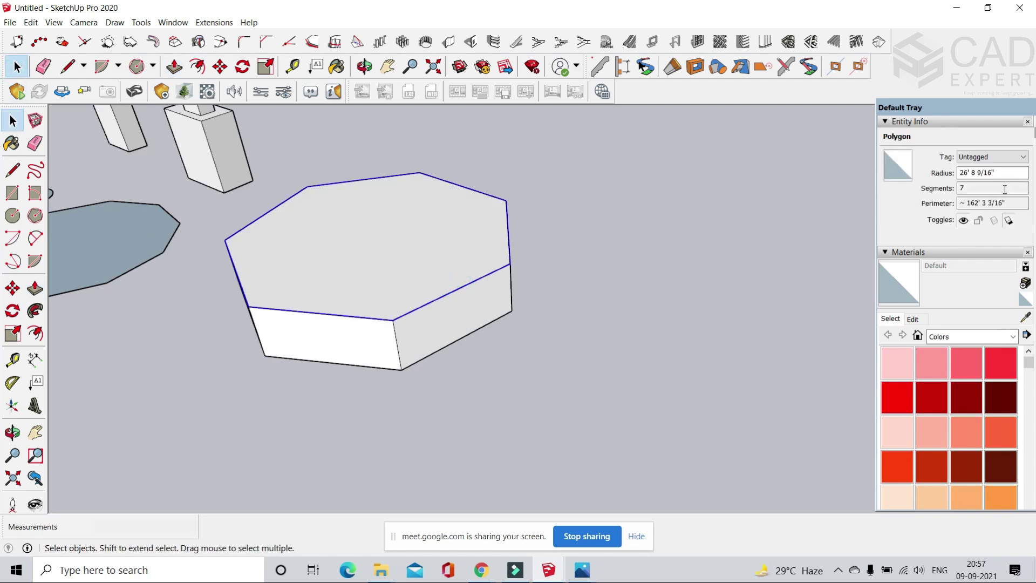
drag(999, 172, 916, 172)
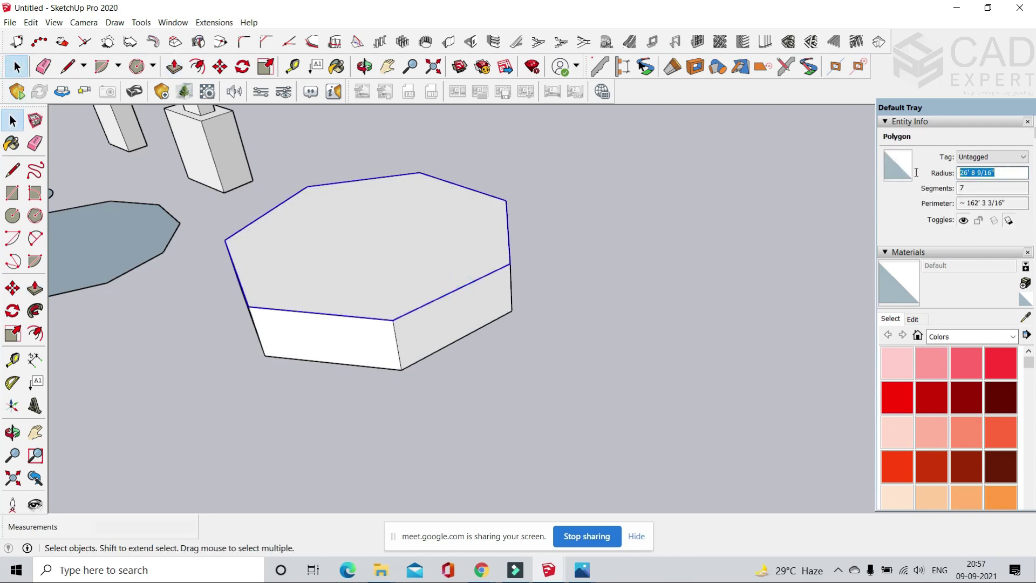
text(5)
key(Return)
scroll(298, 255, up, 2)
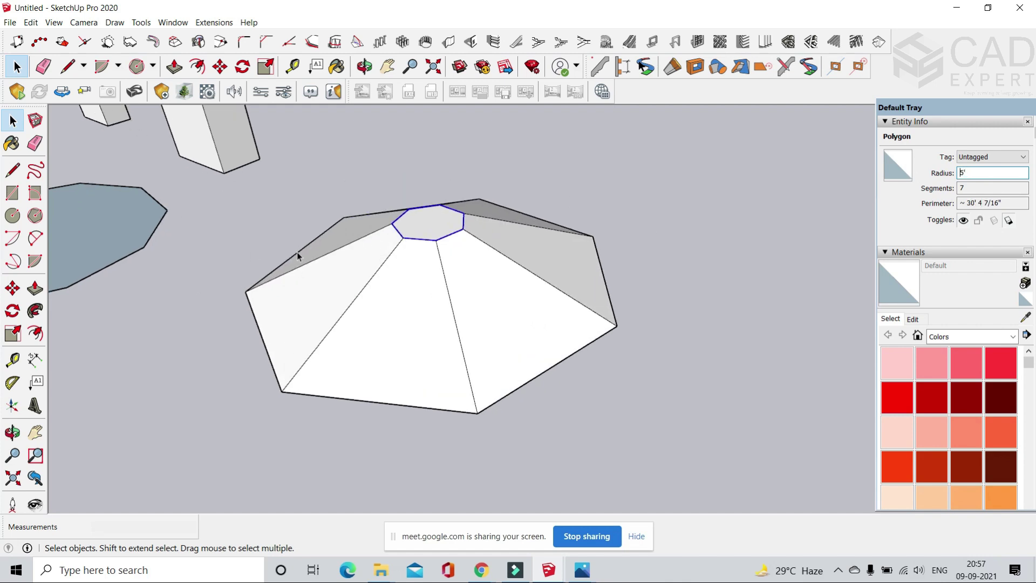
- Set the radius of the heptagonal solid's base outline to 5' as well, and clear the selection
click(544, 370)
drag(1004, 172, 857, 185)
text(5)
key(Return)
scroll(443, 262, up, 2)
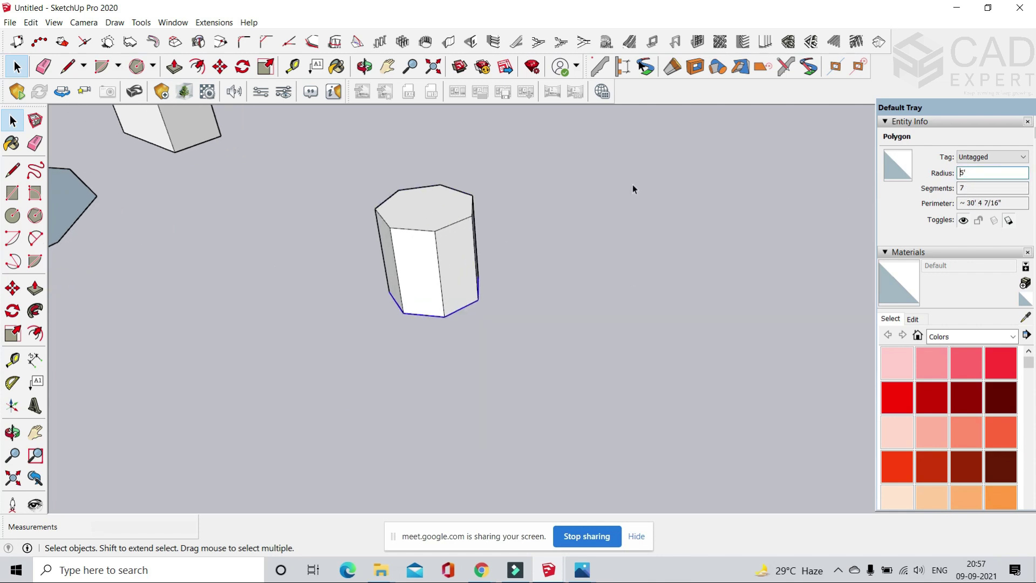
click(650, 194)
scroll(507, 275, down, 3)
scroll(503, 268, up, 5)
scroll(517, 253, down, 3)
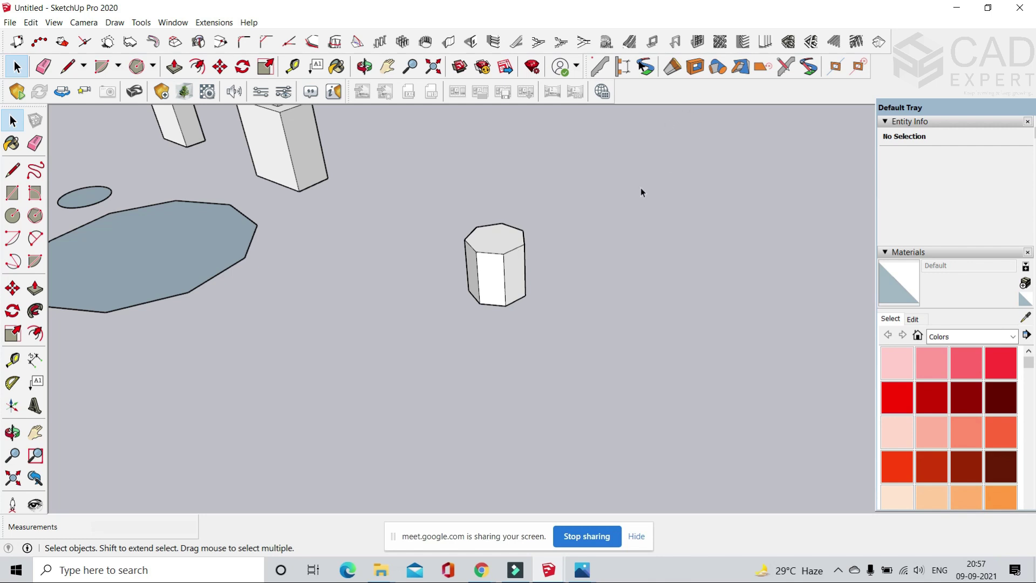
- Draw a rectangle about 24' 6" by 43' 3" on the ground beside the small heptagonal prism
scroll(481, 363, down, 4)
scroll(500, 316, up, 2)
middle_drag(501, 316, 460, 303)
scroll(460, 303, down, 2)
click(154, 66)
click(162, 86)
scroll(295, 275, down, 3)
scroll(373, 277, up, 2)
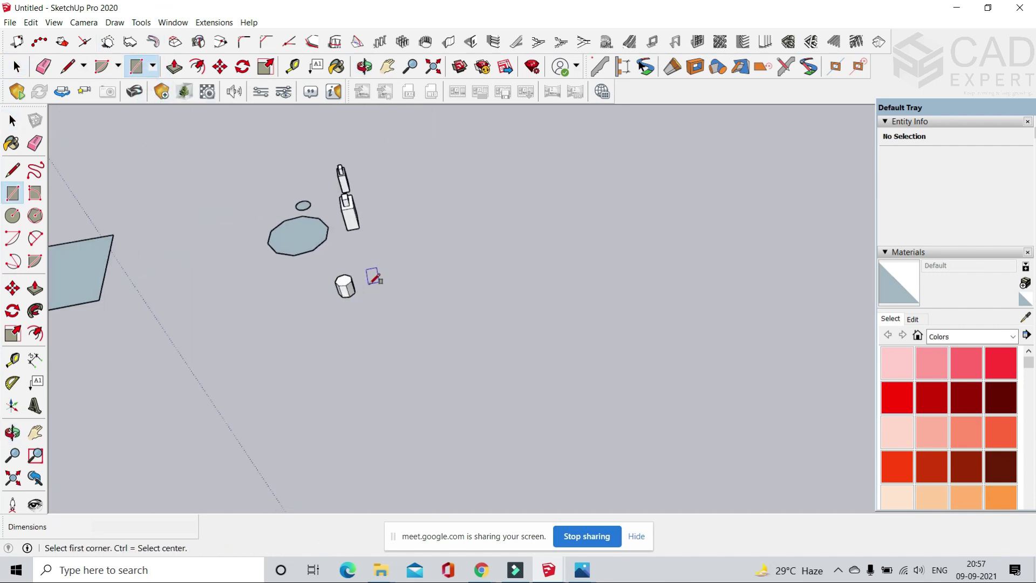
scroll(372, 276, up, 2)
click(444, 242)
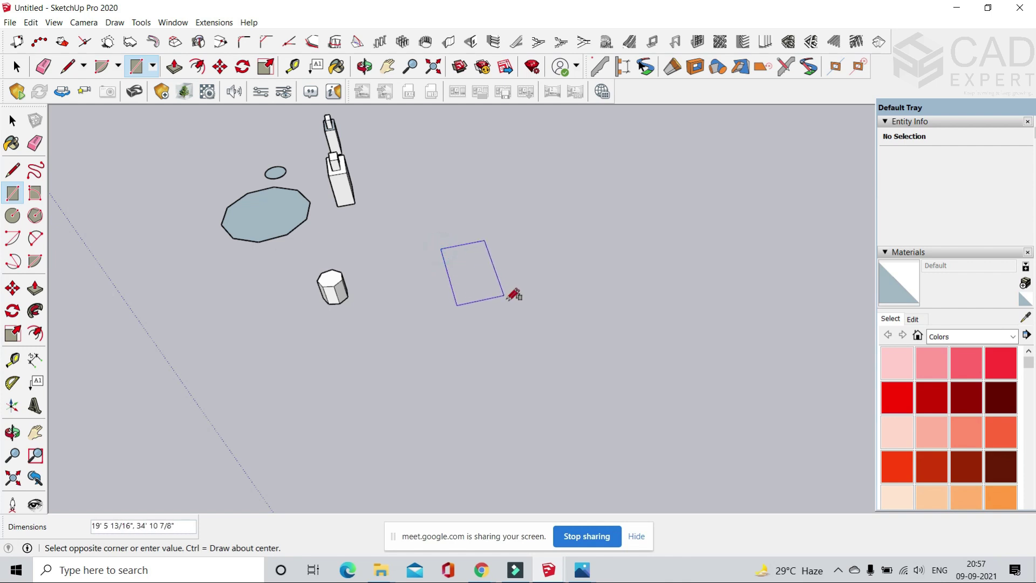
click(518, 318)
scroll(518, 318, down, 1)
scroll(495, 276, up, 1)
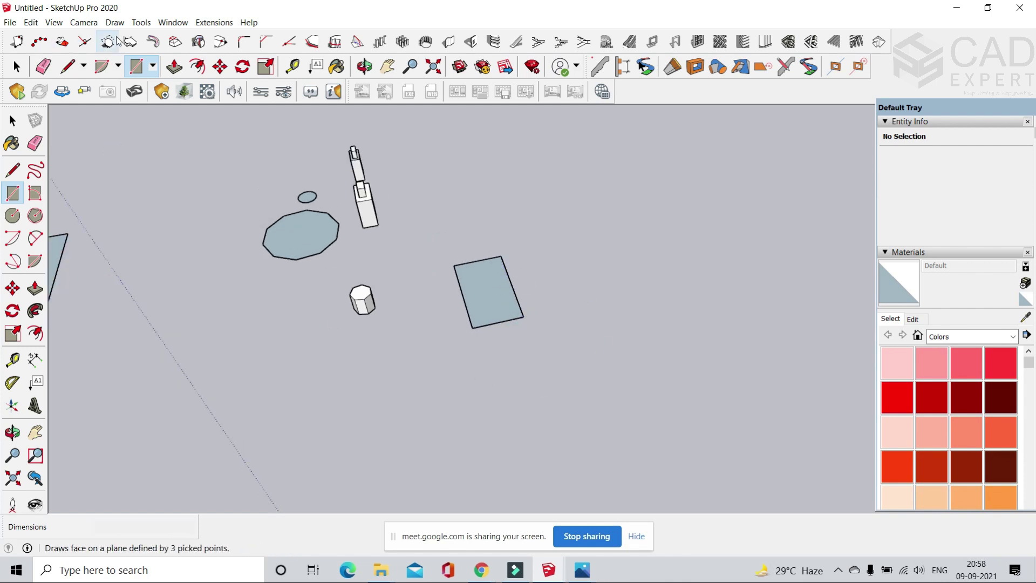
- Extrude the new rectangle upward by about 96' 8" into a tall box with Push/Pull
click(180, 70)
middle_drag(468, 277, 581, 207)
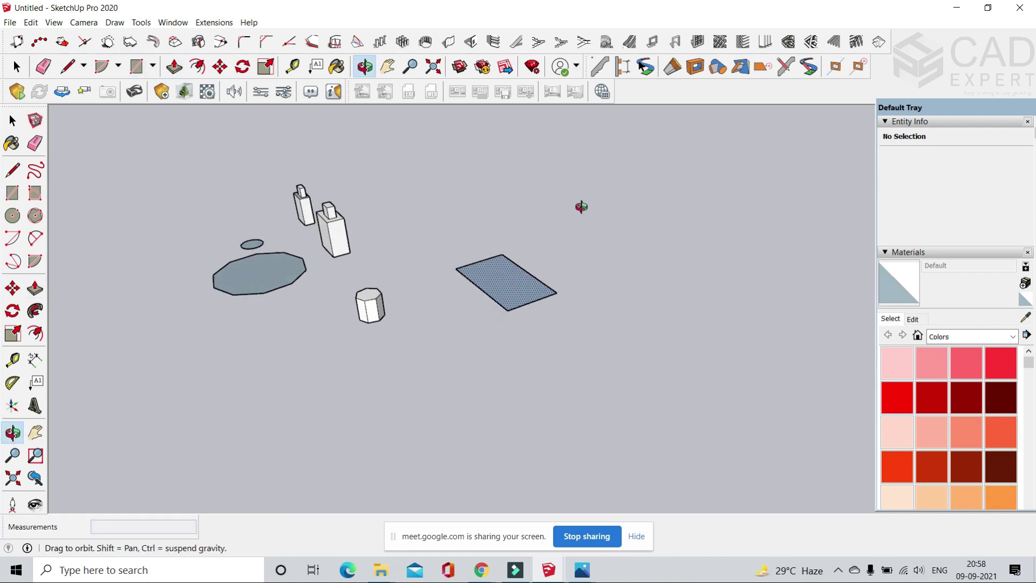
click(504, 280)
scroll(503, 277, down, 2)
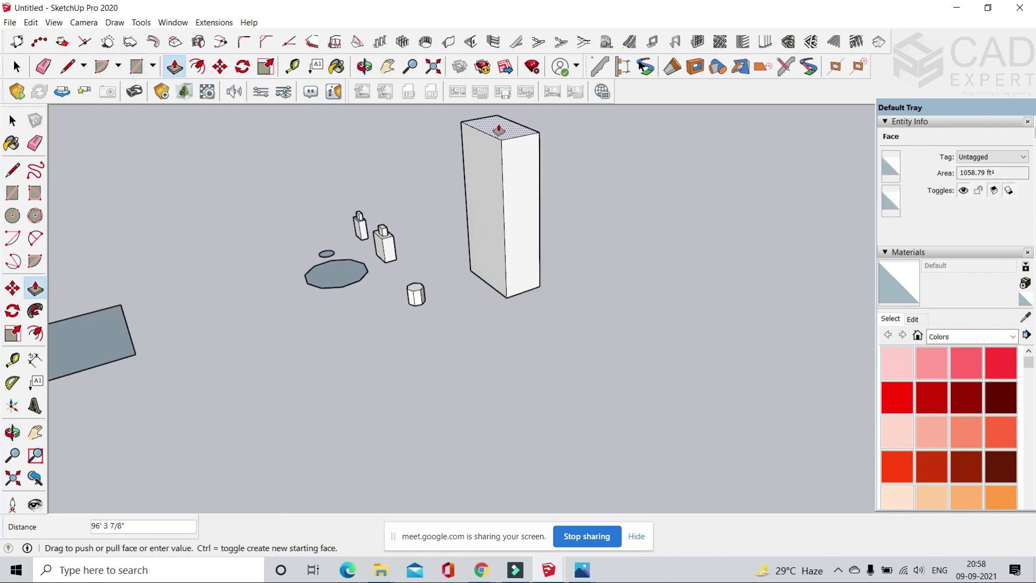
click(498, 132)
middle_drag(492, 200, 503, 222)
key(p)
scroll(421, 115, down, 1)
scroll(421, 111, up, 3)
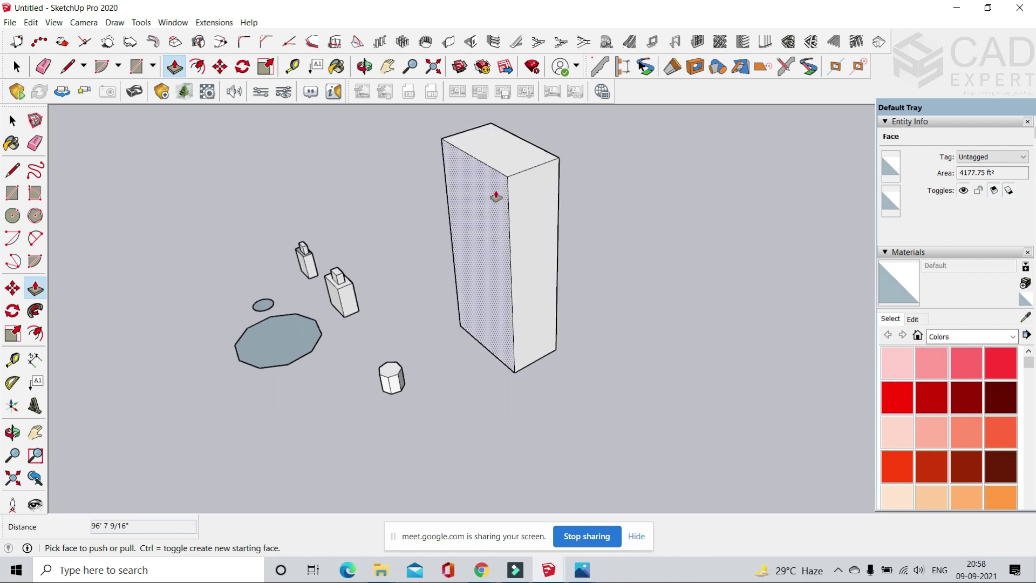
scroll(497, 194, up, 1)
- Select the tall box's four top edges together with its top face, and clear the selection
key(space)
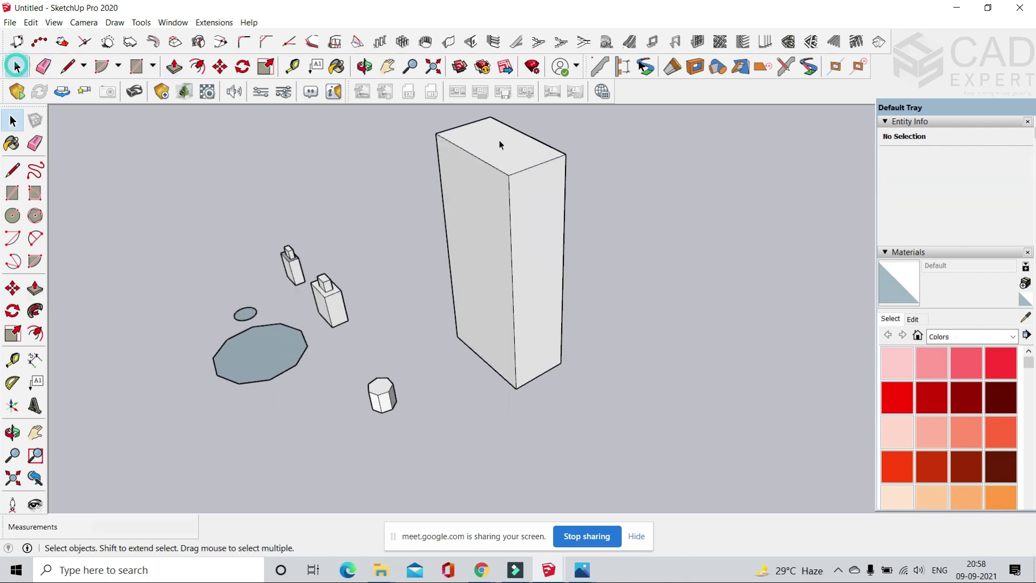
click(487, 164)
ctrl+click(523, 170)
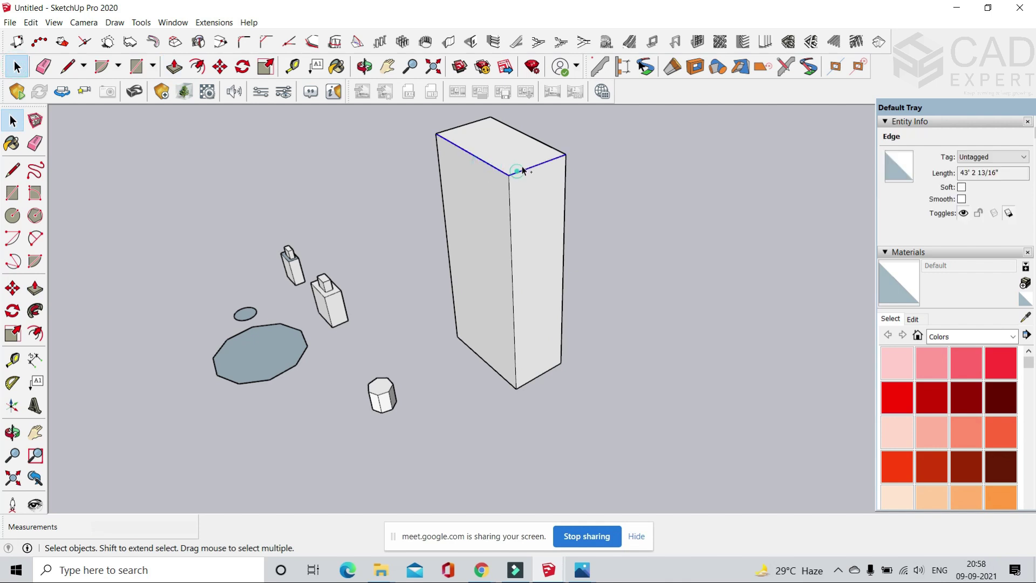
click(581, 139)
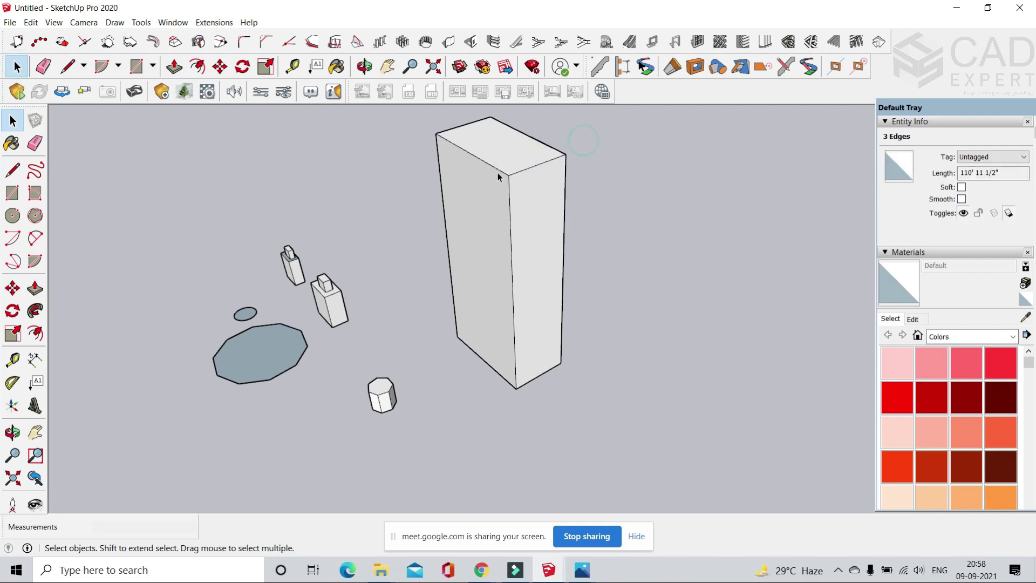
click(497, 168)
click(525, 170)
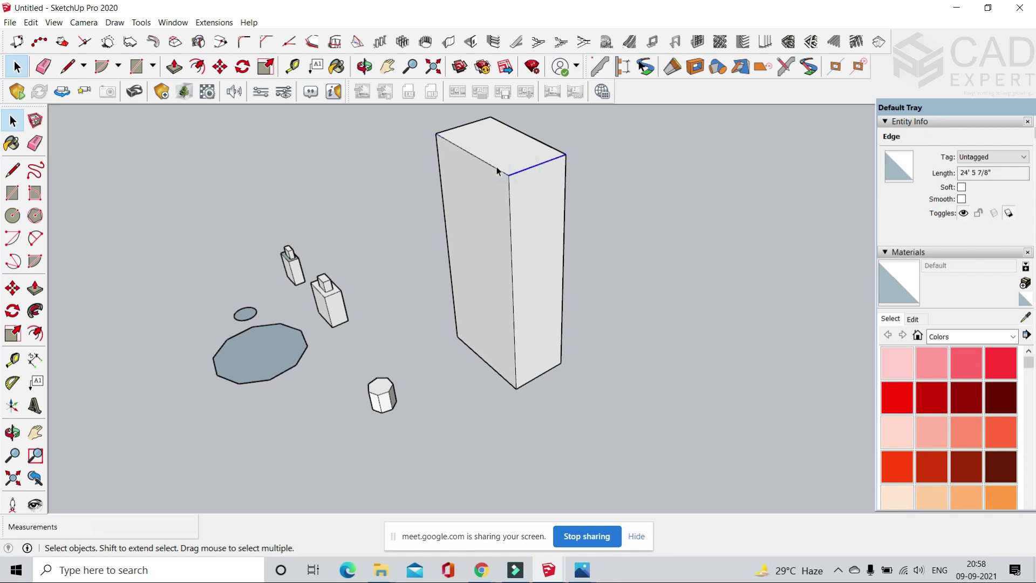
ctrl+click(453, 128)
ctrl+click(451, 142)
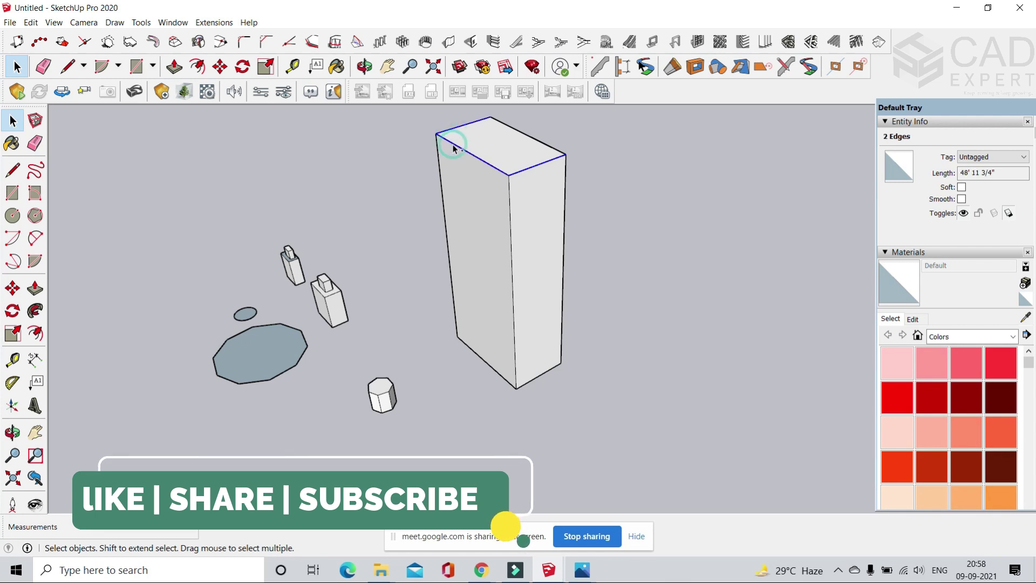
ctrl+click(512, 154)
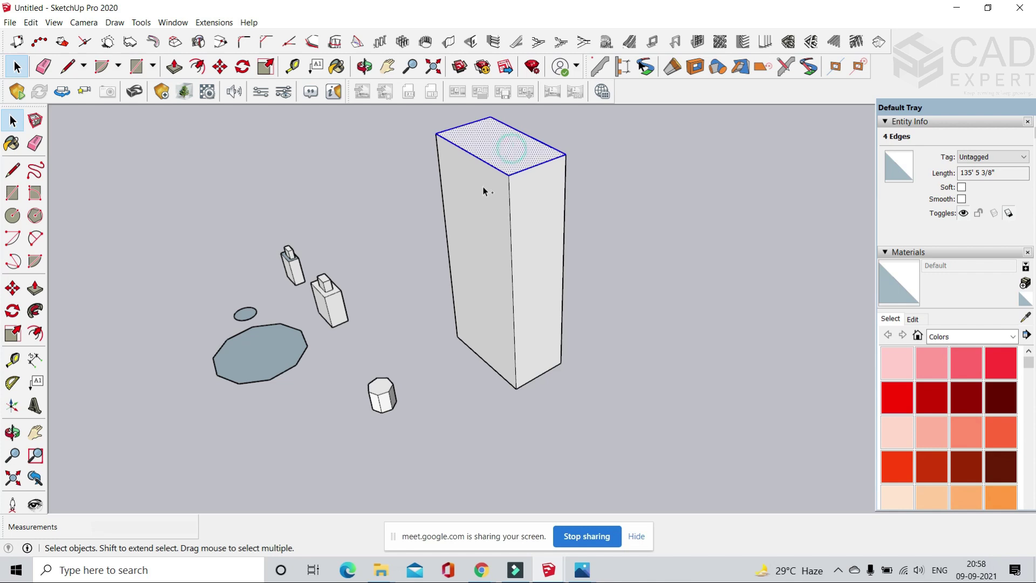
click(591, 144)
- Select the tall box's four top edges together with its top face
click(539, 164)
ctrl+click(547, 147)
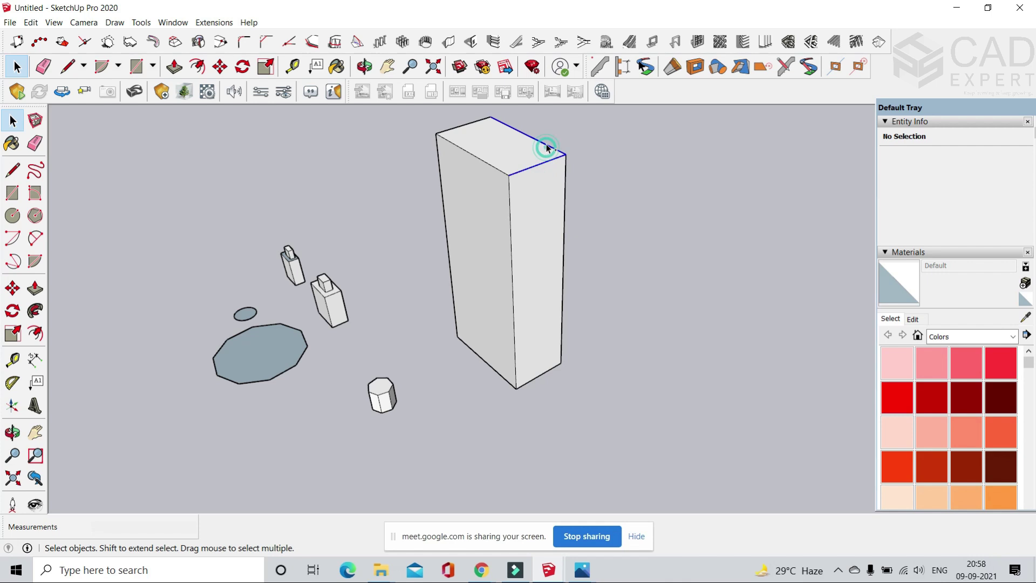
ctrl+click(462, 151)
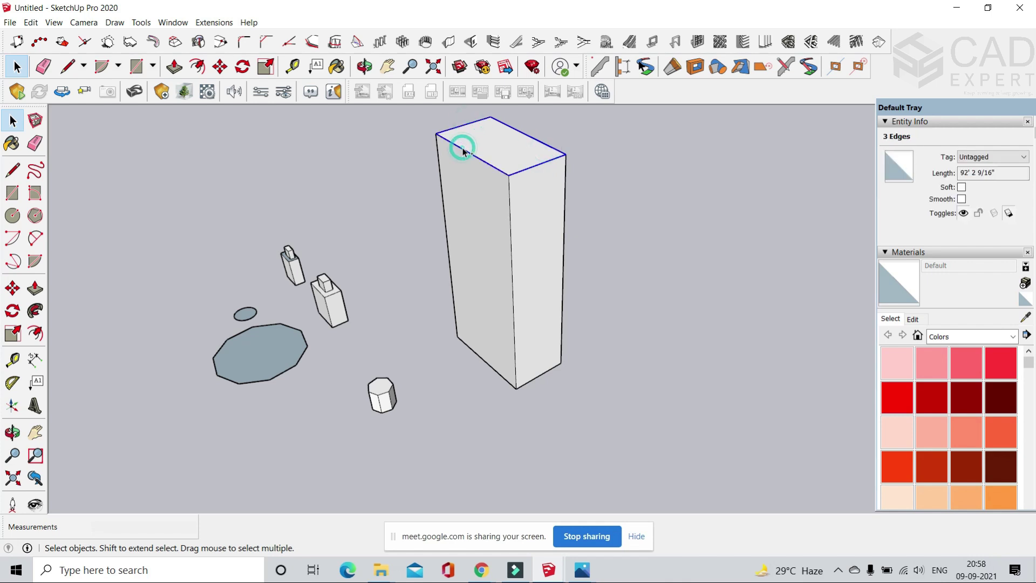
ctrl+click(474, 145)
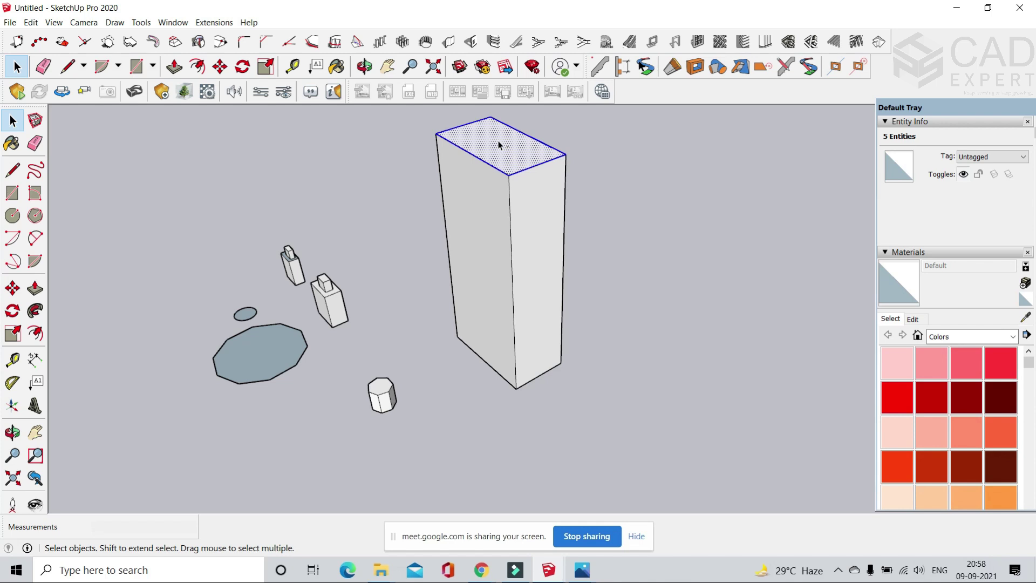
scroll(499, 145, up, 3)
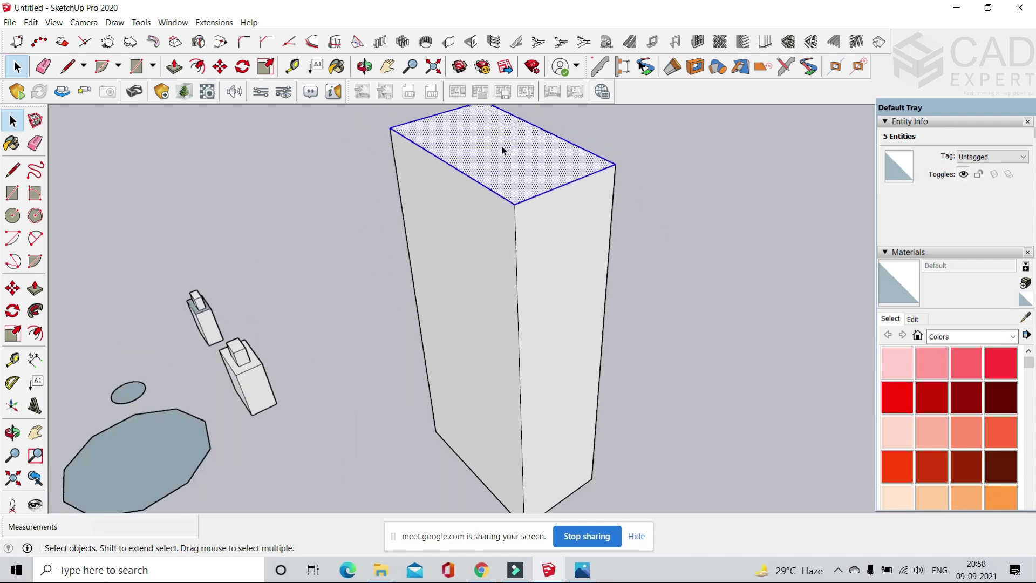
scroll(618, 263, down, 2)
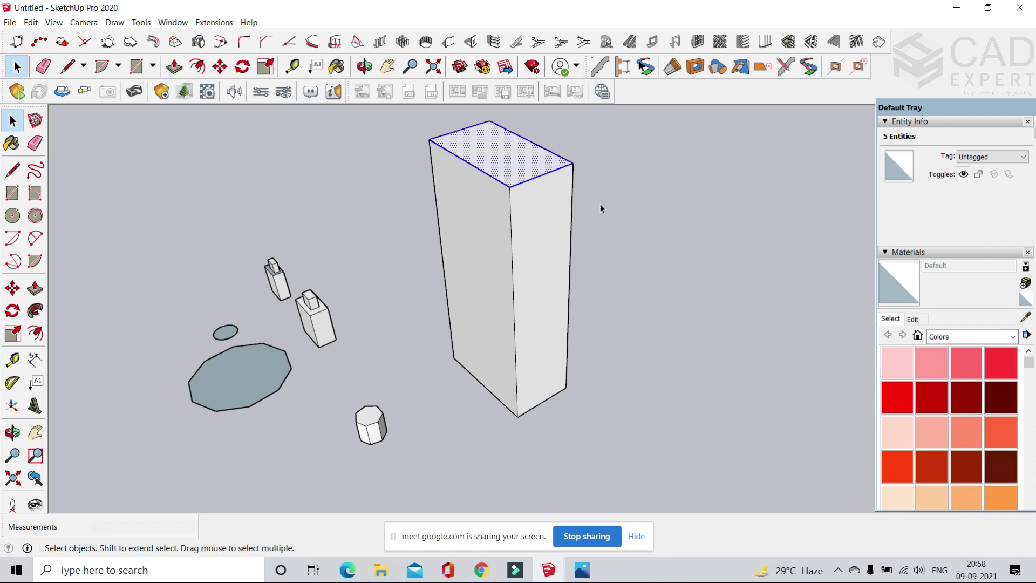
- Add the tall box's two visible side faces to the selection, and deselect both again
ctrl+click(557, 205)
ctrl+click(496, 205)
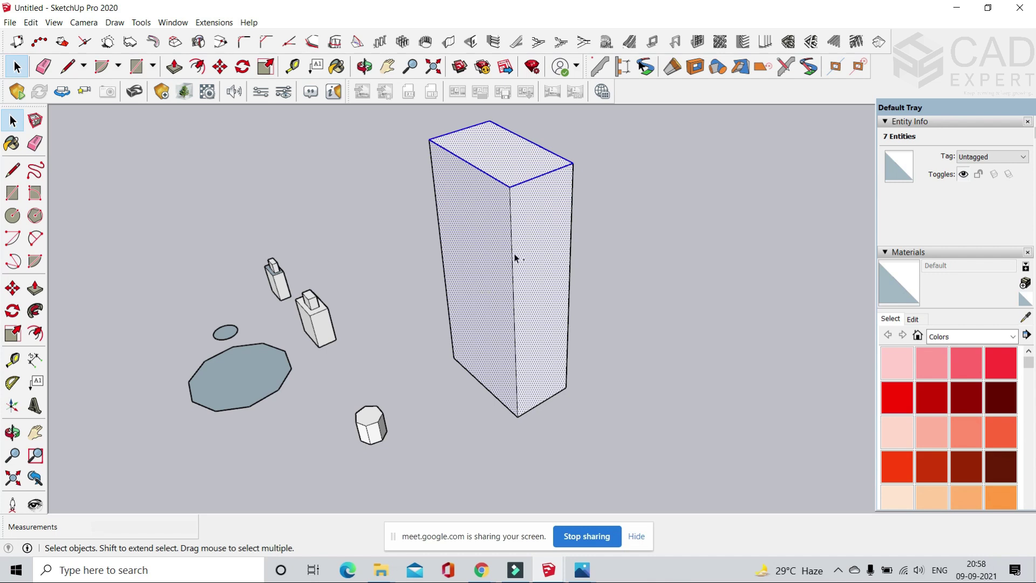
shift+click(546, 226)
shift+click(499, 229)
scroll(498, 229, down, 2)
scroll(511, 227, up, 5)
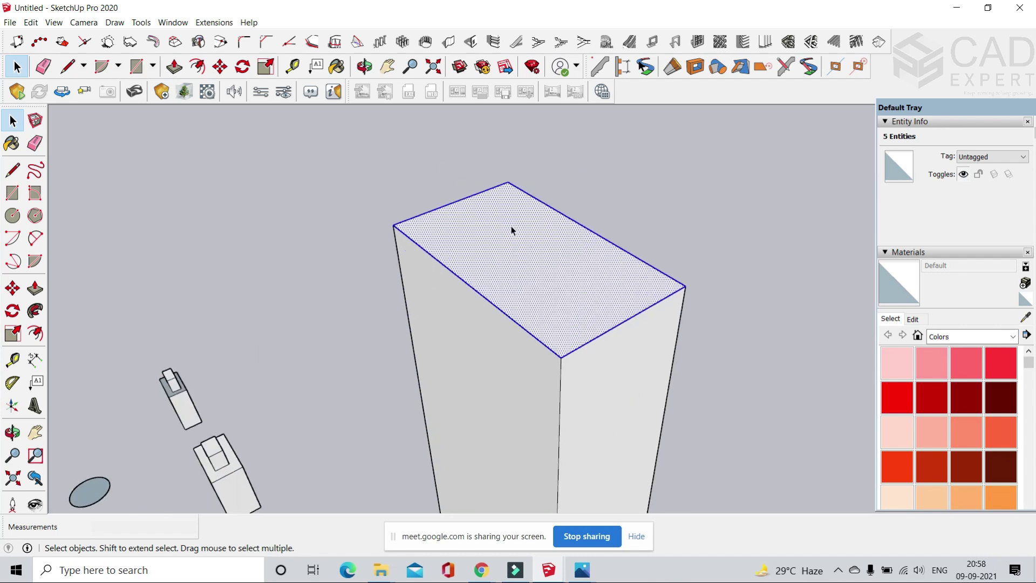
click(233, 67)
scroll(320, 221, down, 3)
drag(410, 240, 463, 219)
click(463, 218)
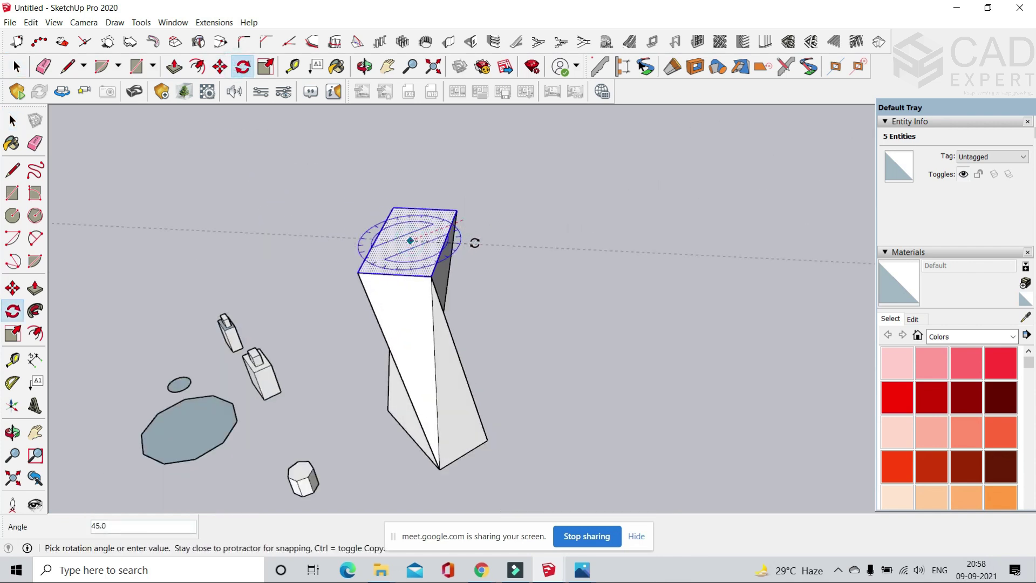
key(Escape)
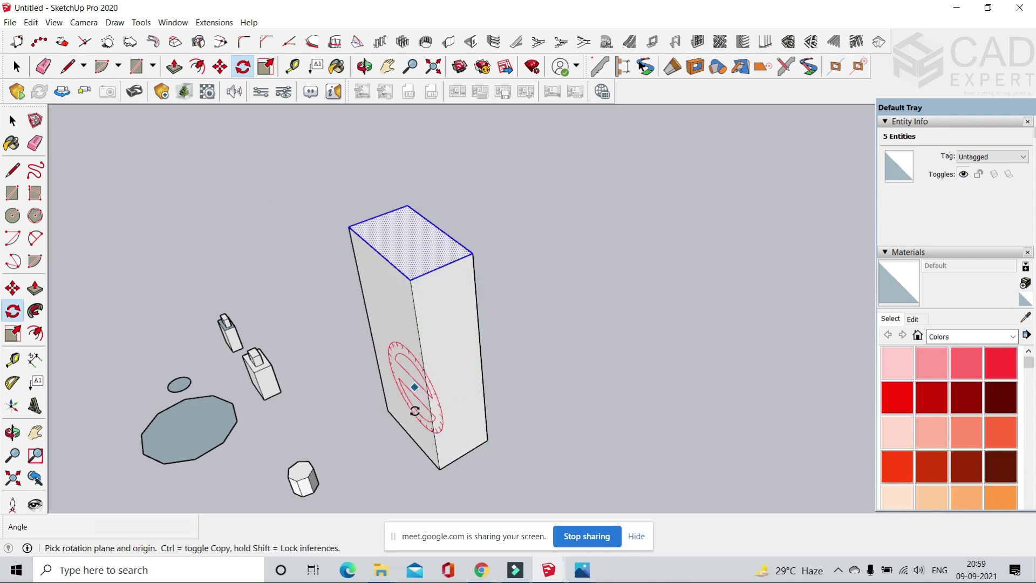
scroll(420, 359, down, 2)
scroll(424, 375, up, 2)
scroll(424, 375, down, 2)
click(16, 66)
click(16, 66)
scroll(453, 254, up, 4)
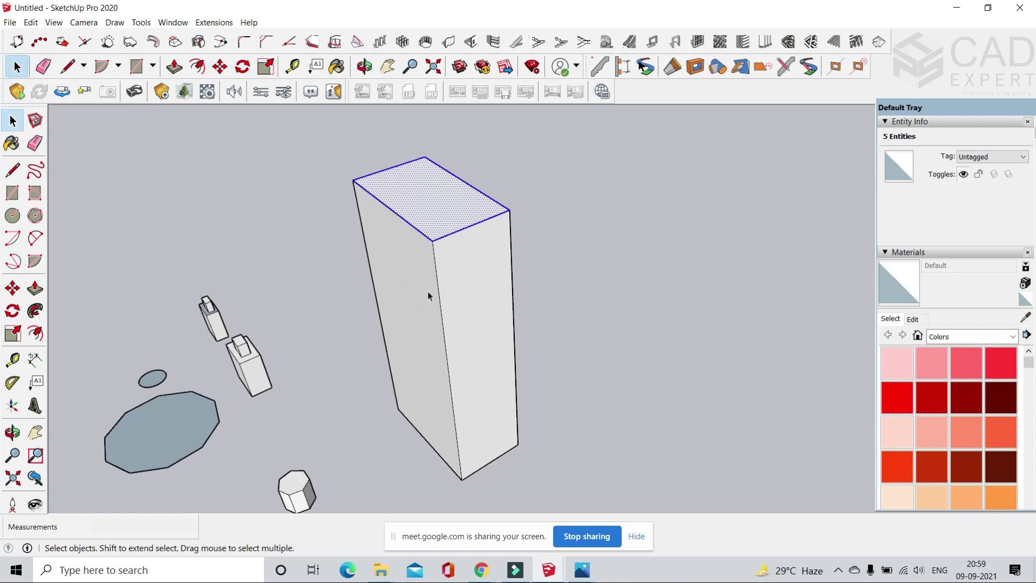
- Try copying the top face and its edges 1' down the tall box with 30 repeats, and undo the array
scroll(463, 212, down, 2)
click(219, 66)
scroll(426, 246, up, 2)
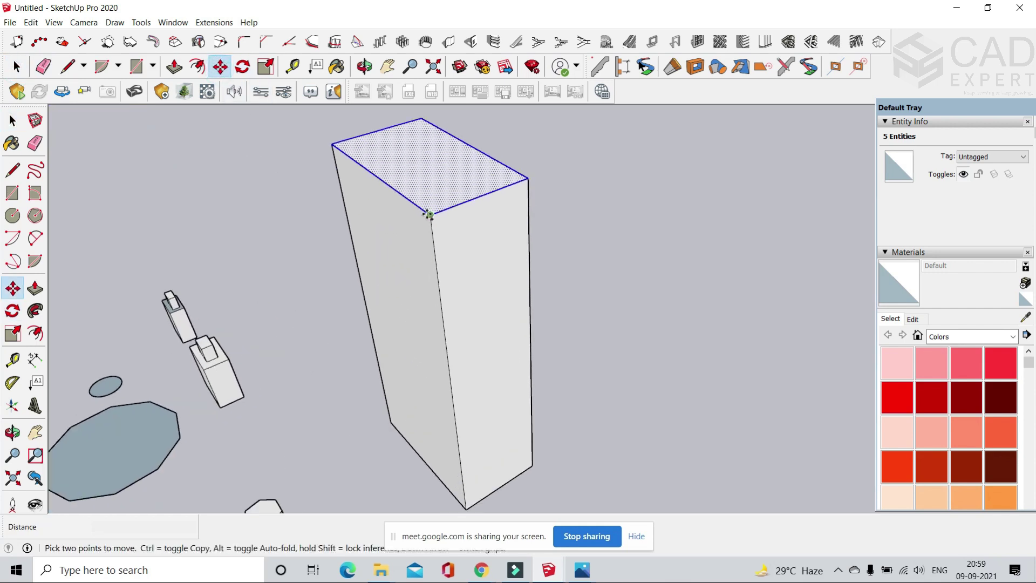
key(ctrl)
click(430, 216)
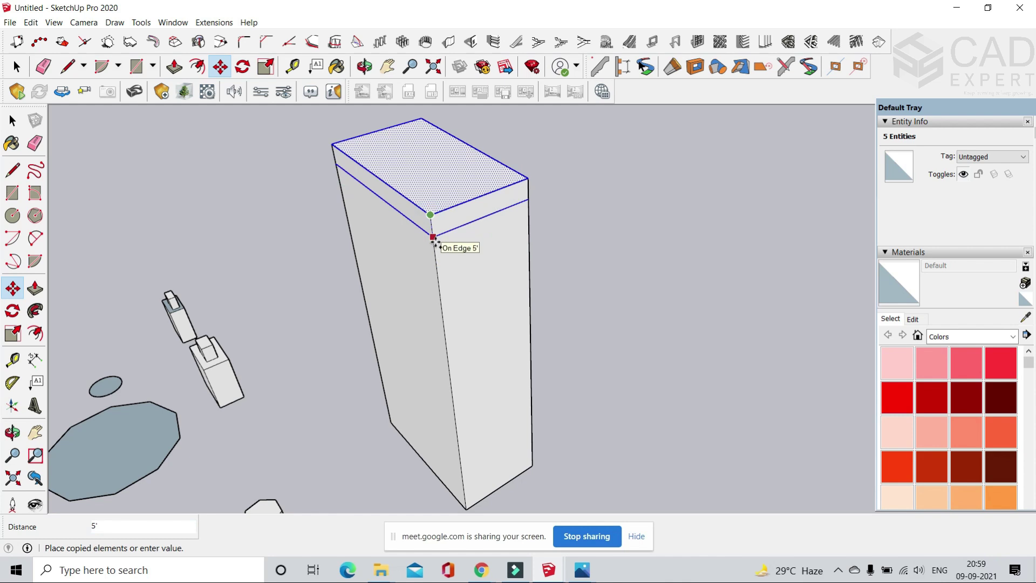
text(1)
key(Return)
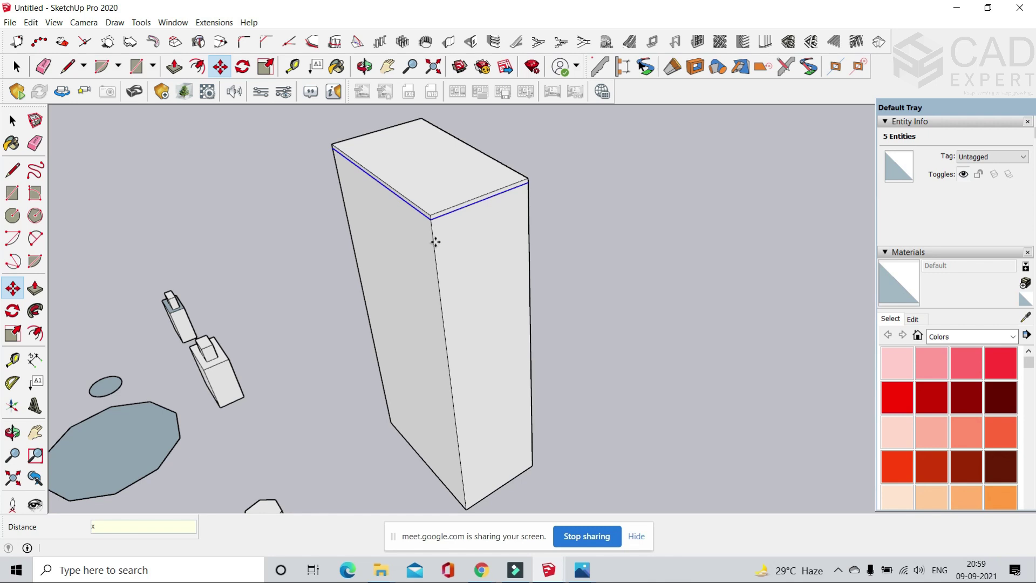
text(x30)
key(Return)
scroll(458, 282, up, 3)
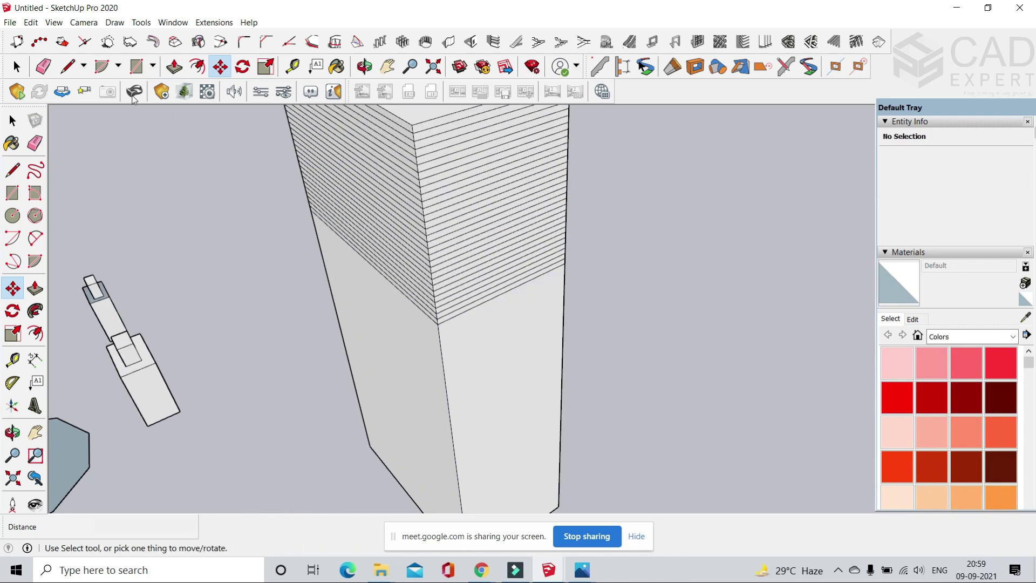
click(16, 67)
scroll(490, 259, down, 1)
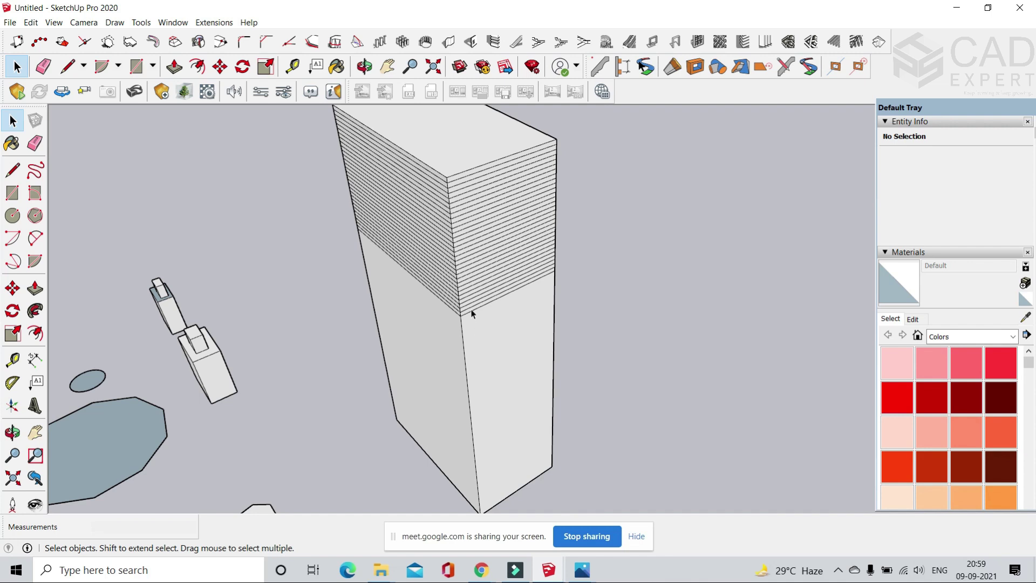
scroll(459, 176, up, 1)
key(ctrl+z)
- Select only the tall box's four top edges, without the top face
ctrl+click(452, 177)
ctrl+click(437, 174)
middle_drag(496, 290, 476, 168)
ctrl+click(405, 164)
- Copy the four top edges 1' down the tall box and repeat the copy 150 times
key(m)
scroll(430, 283, down, 4)
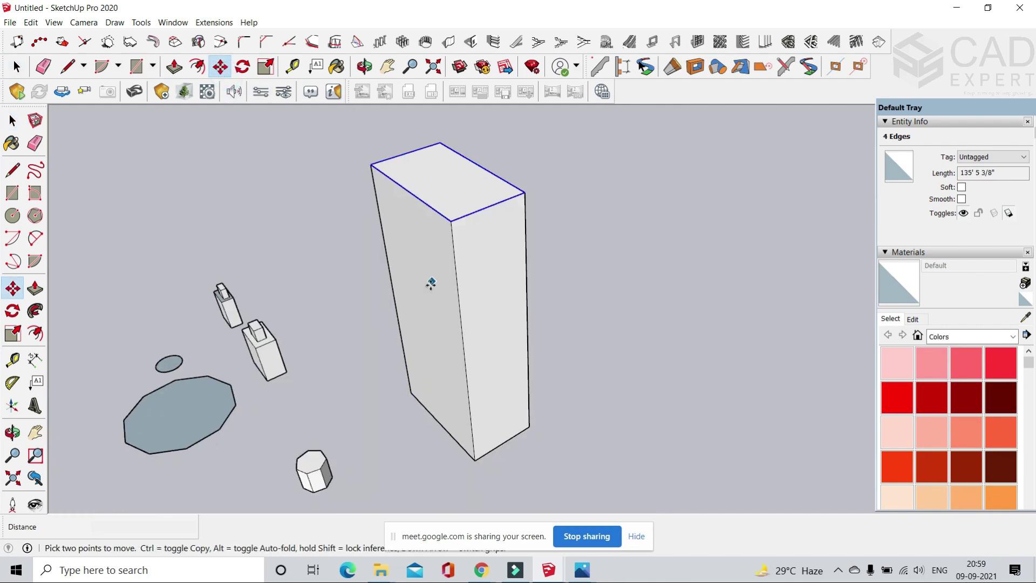
scroll(431, 283, up, 3)
key(ctrl)
click(464, 179)
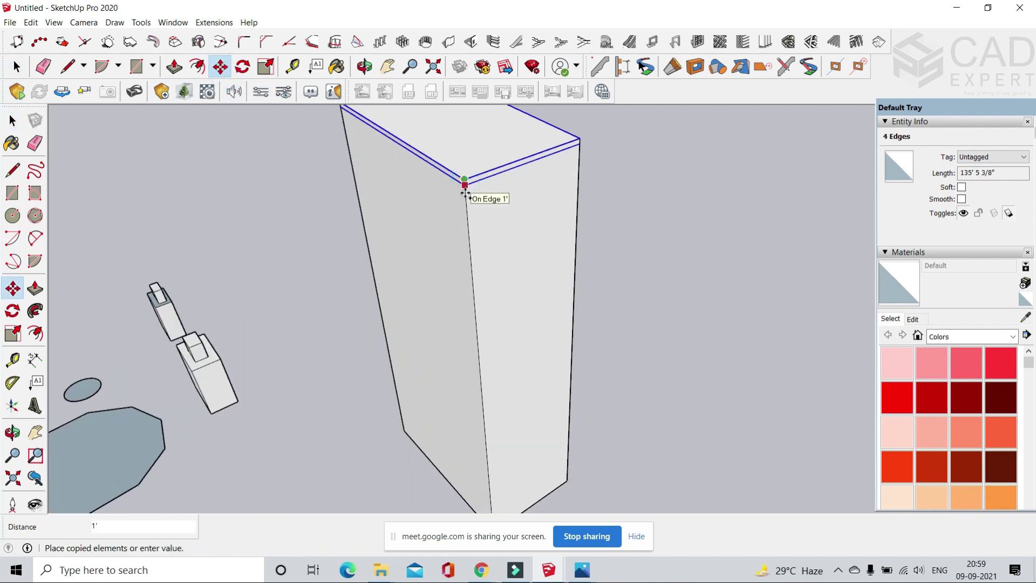
text(1')
key(Return)
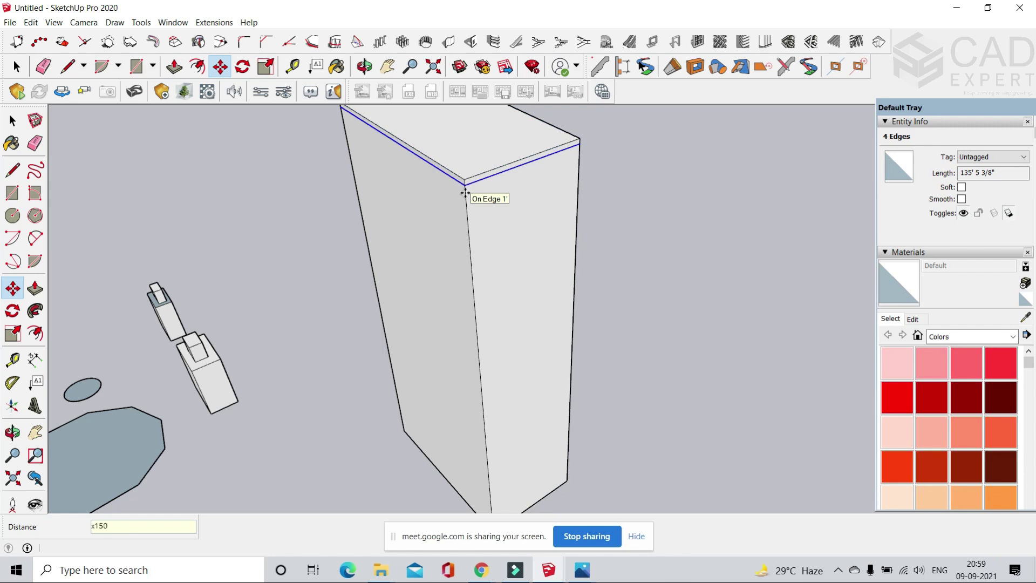
text(x150)
key(Return)
- Delete the surplus copied edges that extend below the tall box's base
scroll(474, 225, down, 3)
middle_drag(475, 225, 693, 235)
click(16, 67)
shift+middle_drag(541, 507, 536, 471)
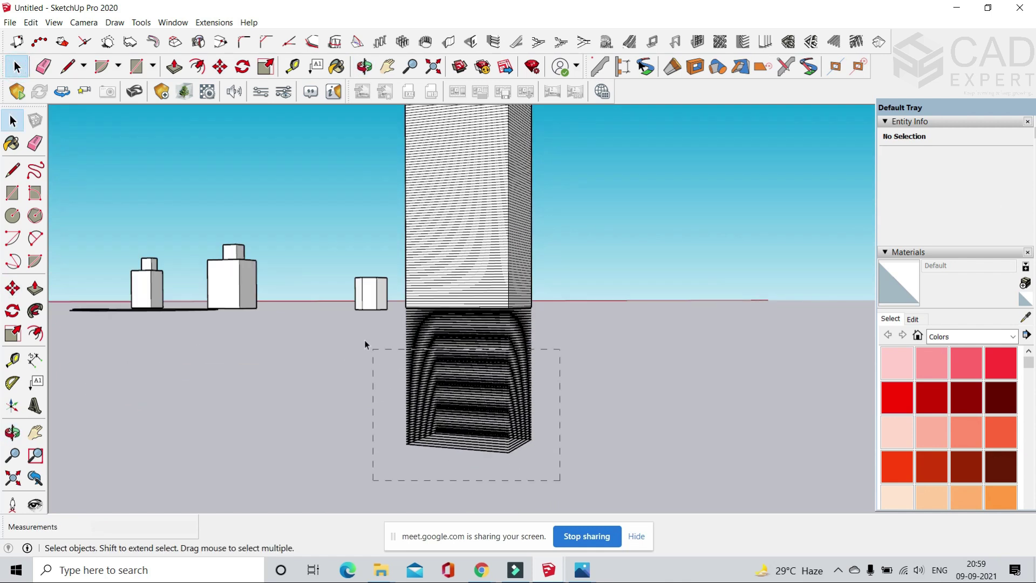
drag(365, 345, 354, 317)
key(Delete)
- Erase the stray copied lines still left under the tall box's base with the Eraser
scroll(518, 319, up, 5)
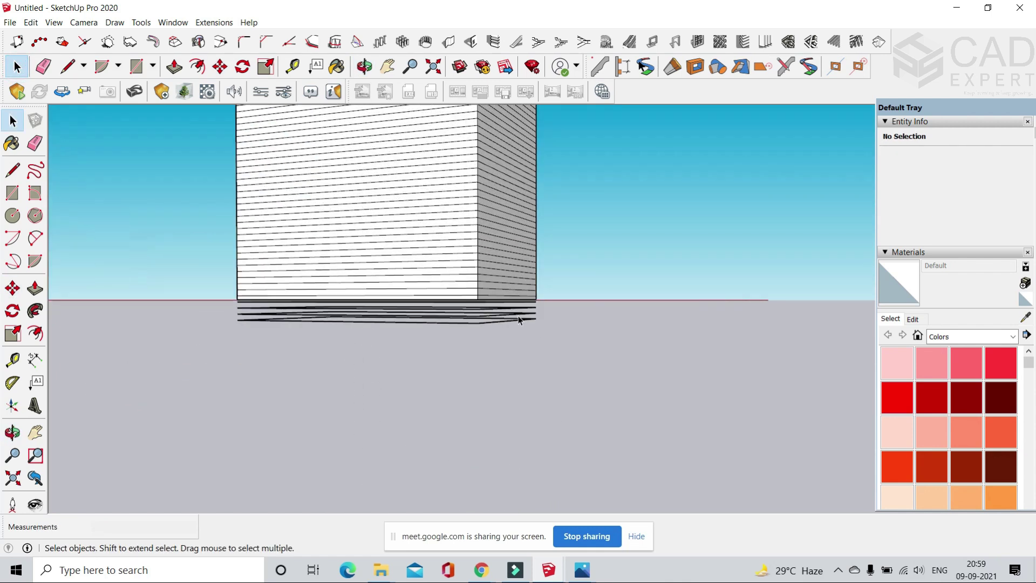
scroll(518, 320, up, 2)
scroll(536, 301, up, 3)
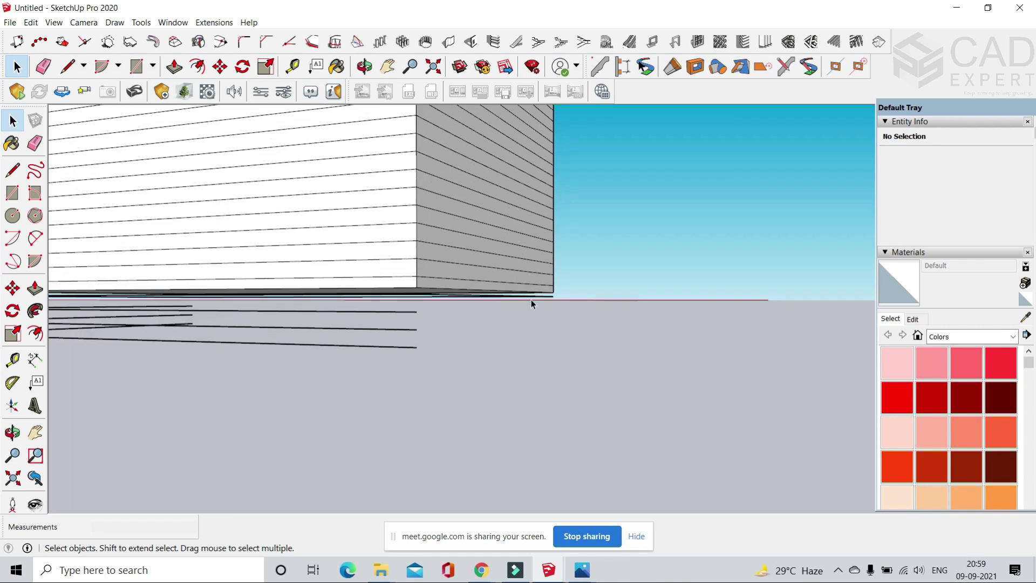
middle_drag(614, 287, 405, 329)
scroll(399, 327, up, 4)
scroll(296, 294, down, 6)
mouse_move(296, 294)
middle_down()
mouse_move(334, 325)
mouse_move(227, 297)
middle_up()
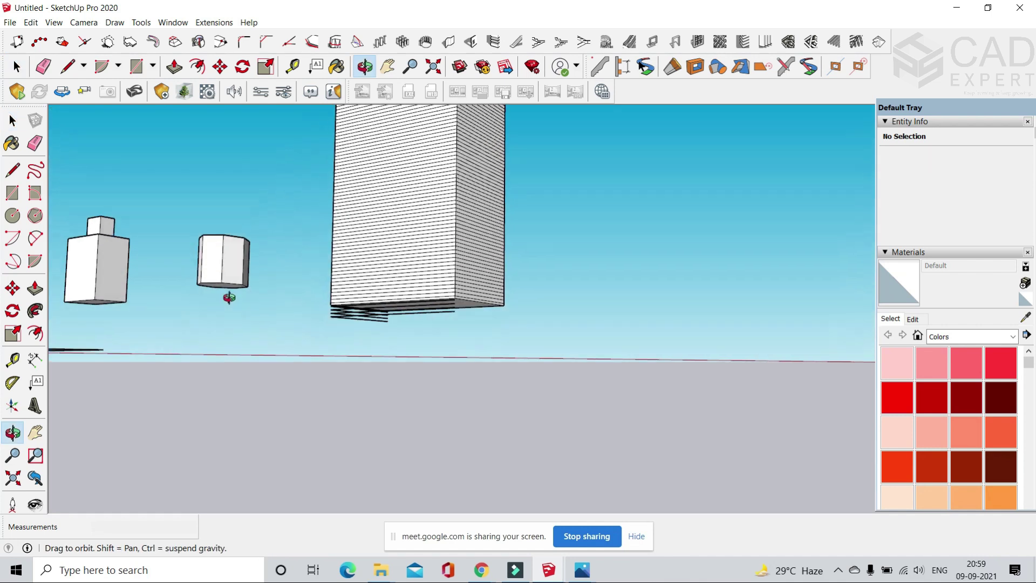
click(44, 66)
scroll(386, 319, up, 5)
mouse_move(426, 240)
mouse_down()
mouse_move(416, 260)
mouse_move(416, 212)
mouse_up()
mouse_move(416, 213)
middle_down()
mouse_move(479, 308)
mouse_move(362, 342)
mouse_move(432, 242)
mouse_move(229, 261)
mouse_move(248, 296)
mouse_move(234, 275)
middle_up()
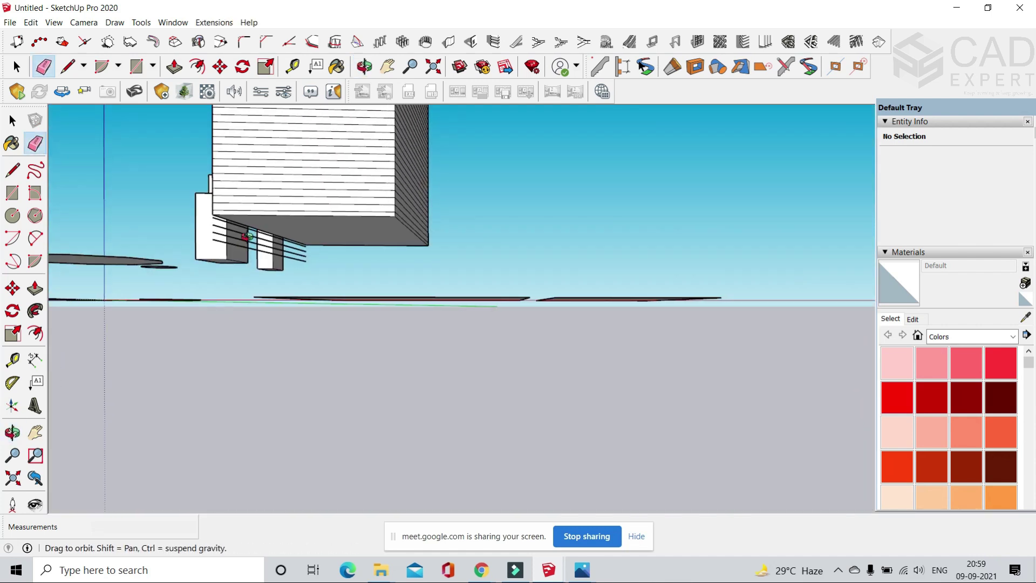
middle_drag(234, 232, 212, 238)
scroll(209, 236, up, 8)
mouse_move(229, 233)
mouse_down()
mouse_move(241, 291)
mouse_move(250, 232)
mouse_up()
middle_drag(250, 232, 596, 332)
scroll(540, 318, down, 5)
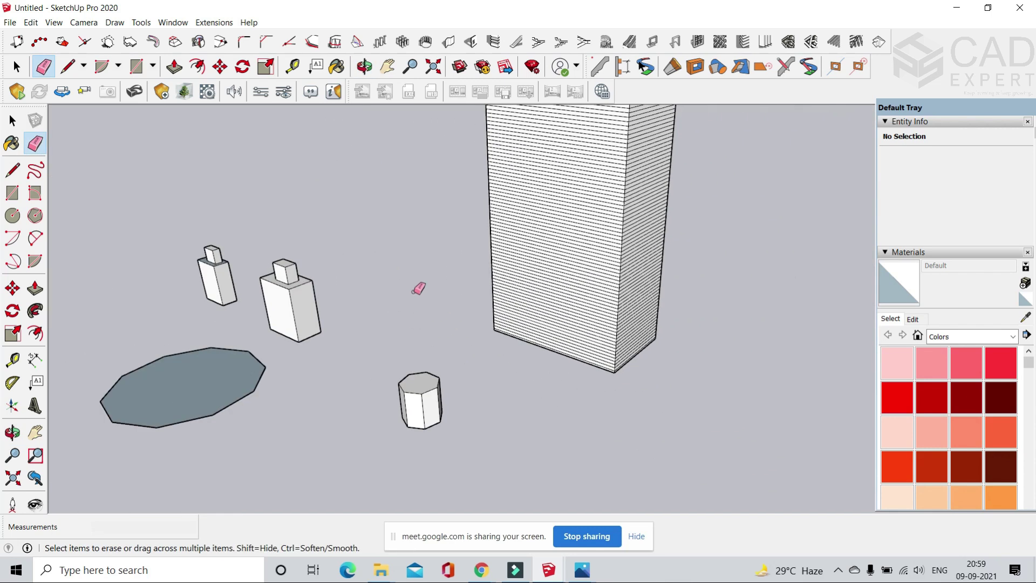
- Try erasing a front vertical edge on each of the two stepped boxes, and undo both erasures
scroll(351, 300, up, 8)
click(394, 297)
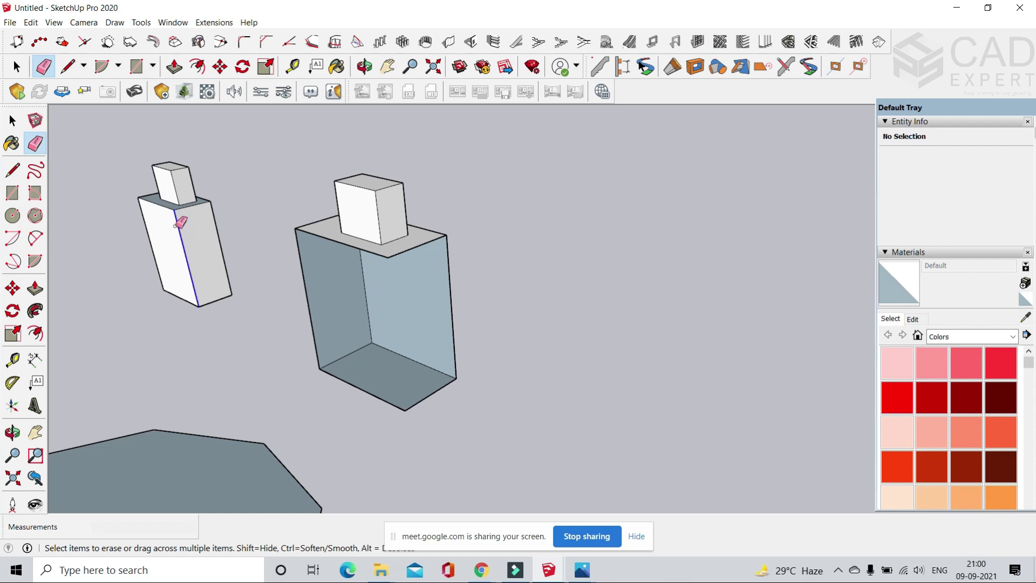
click(178, 226)
scroll(178, 226, down, 3)
key(ctrl+z)
key(ctrl+z)
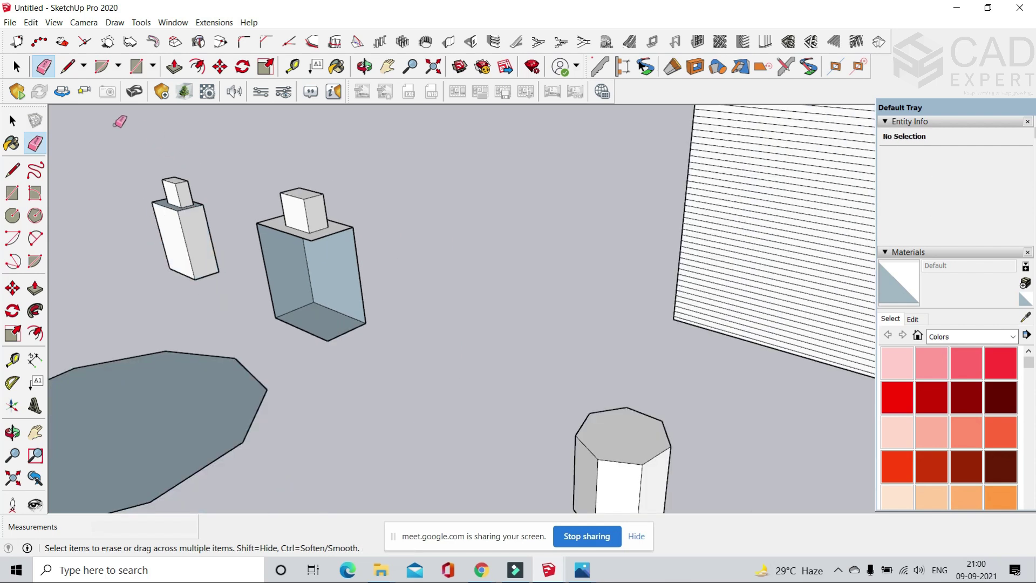
- Make the entire larger stepped box a group and erase the group with the Eraser
key(space)
scroll(327, 290, up, 2)
triple_click(327, 291)
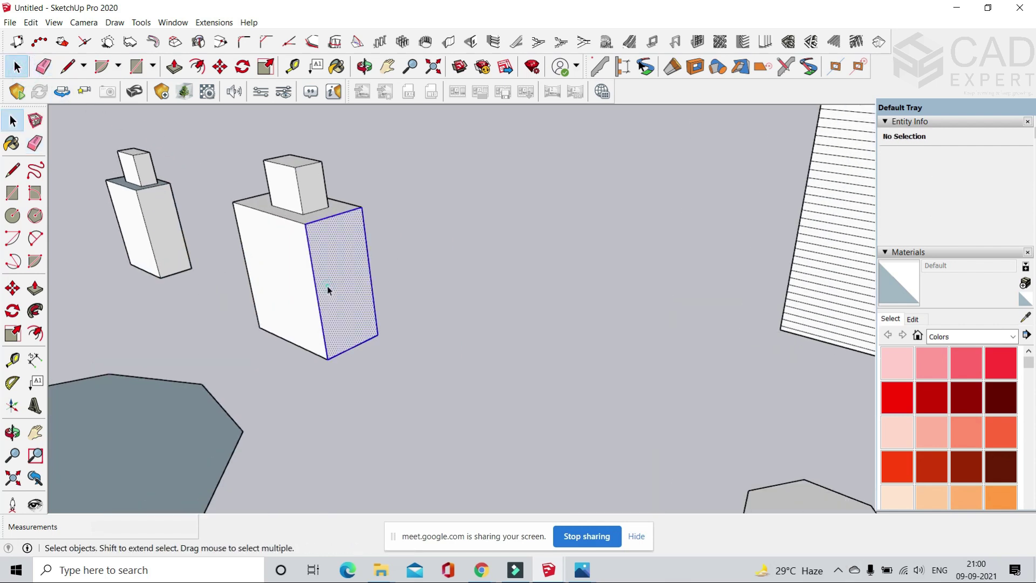
right_click(328, 289)
click(377, 389)
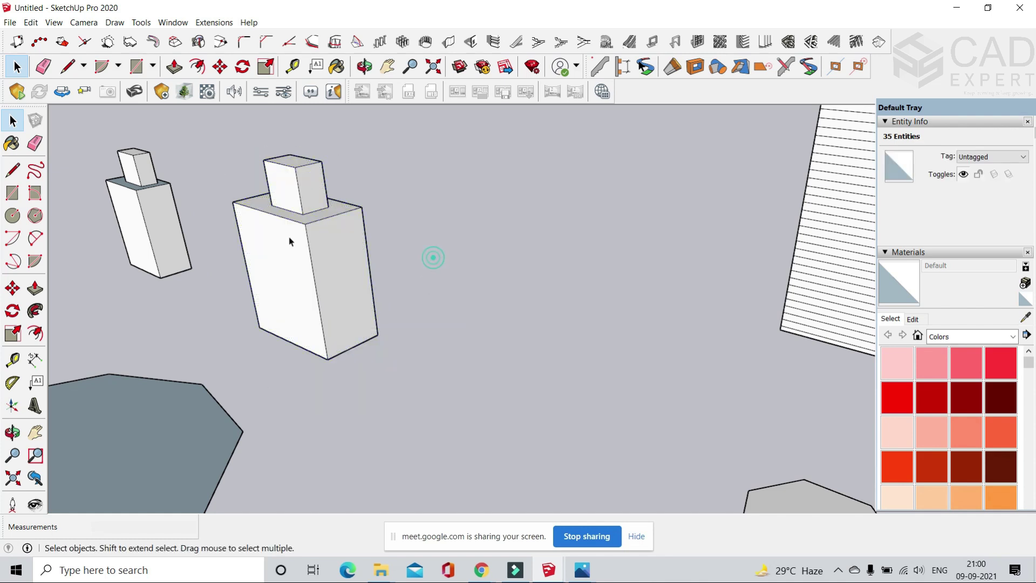
click(430, 257)
key(e)
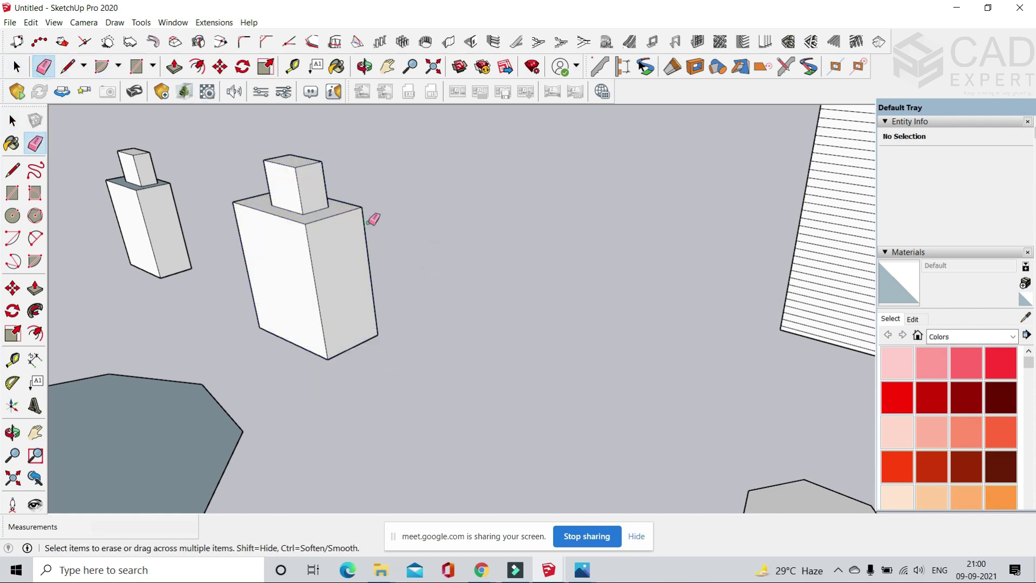
drag(368, 222, 346, 225)
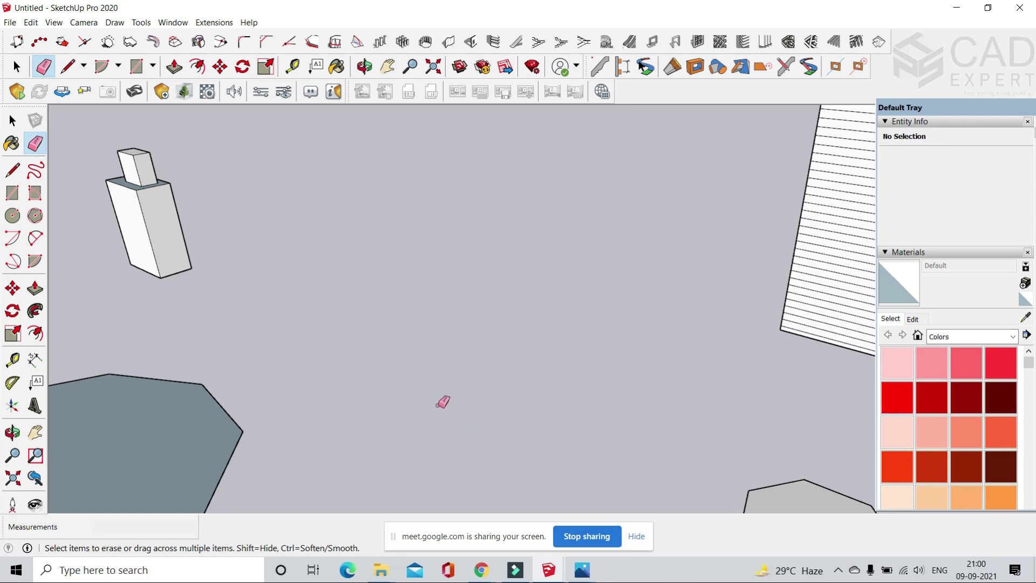
- Erase the remaining smaller stepped box edge by edge, including its base outline and upper block
scroll(180, 215, up, 5)
drag(181, 212, 86, 239)
click(243, 178)
click(174, 192)
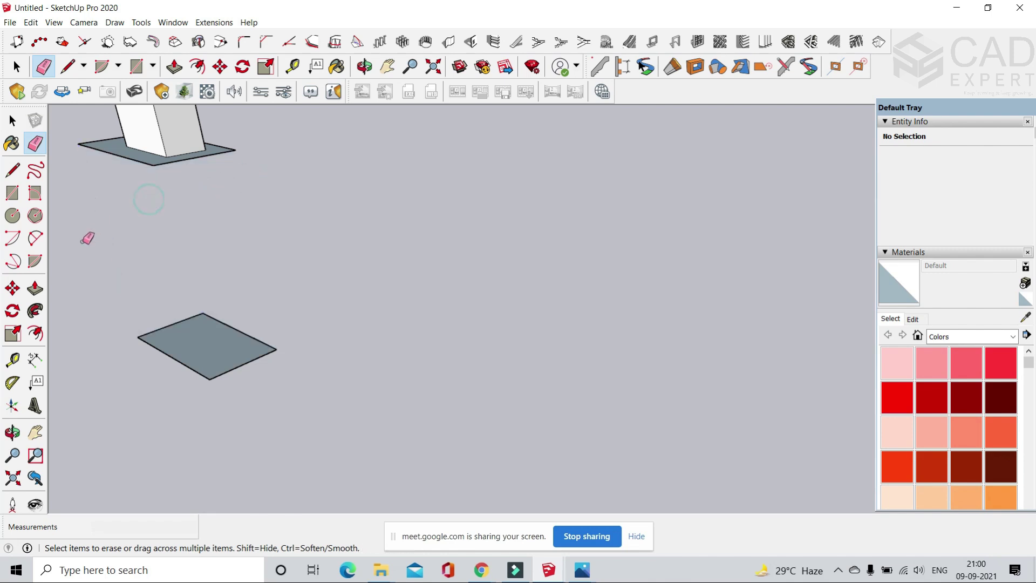
mouse_move(167, 313)
mouse_down()
mouse_move(173, 352)
mouse_move(264, 375)
mouse_move(273, 338)
mouse_up()
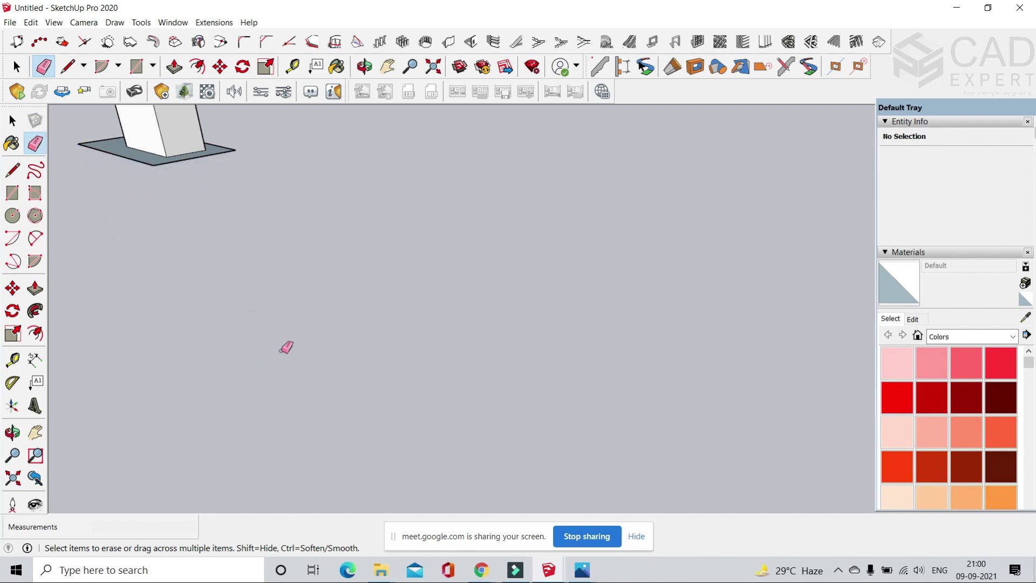
scroll(281, 350, down, 2)
scroll(197, 176, up, 5)
scroll(244, 227, down, 5)
mouse_move(273, 211)
mouse_down()
mouse_move(237, 212)
mouse_move(283, 225)
mouse_up()
mouse_move(237, 181)
mouse_down()
mouse_move(237, 236)
mouse_move(241, 227)
mouse_move(267, 248)
mouse_move(254, 232)
mouse_move(224, 232)
mouse_up()
- Examine the repeated horizontal lines on the tall box from several angles and distances
scroll(234, 280, down, 6)
scroll(243, 292, down, 1)
middle_drag(325, 261, 360, 252)
scroll(357, 257, up, 4)
scroll(339, 243, down, 2)
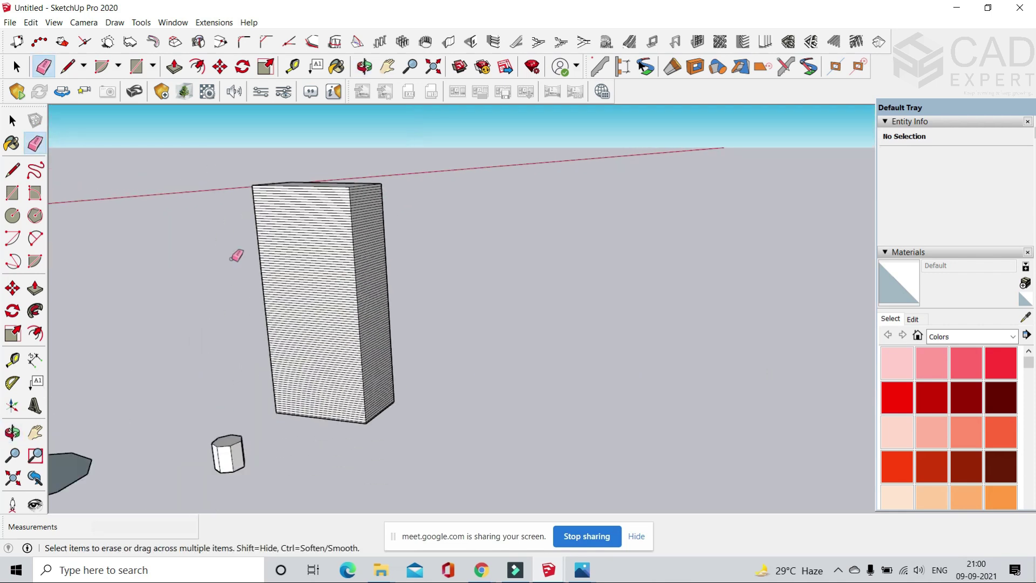
key(space)
middle_drag(424, 275, 383, 342)
scroll(283, 192, up, 2)
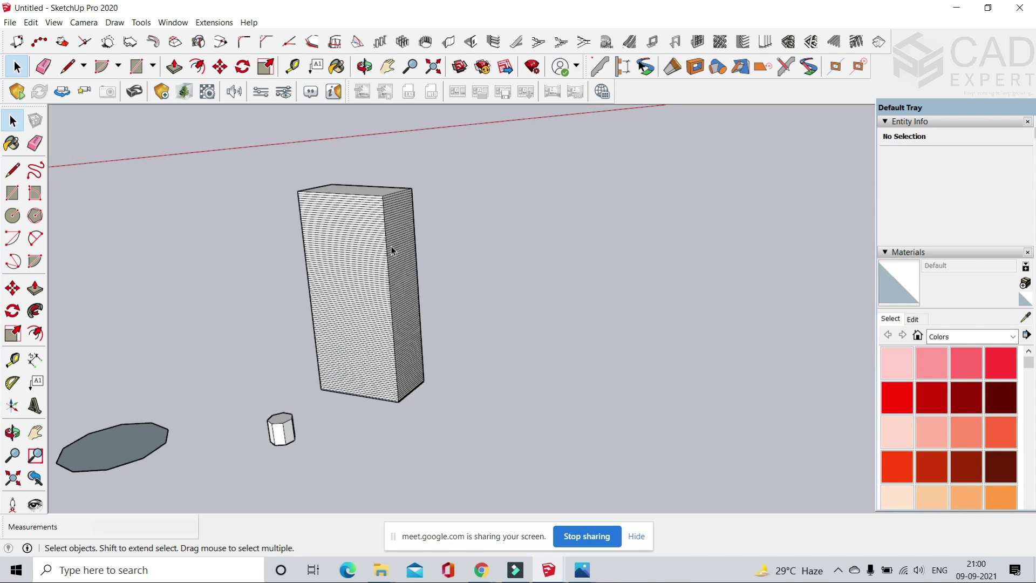
middle_drag(392, 250, 271, 308)
scroll(361, 318, down, 3)
middle_drag(361, 318, 329, 340)
scroll(319, 337, up, 6)
scroll(302, 318, up, 2)
scroll(276, 340, down, 3)
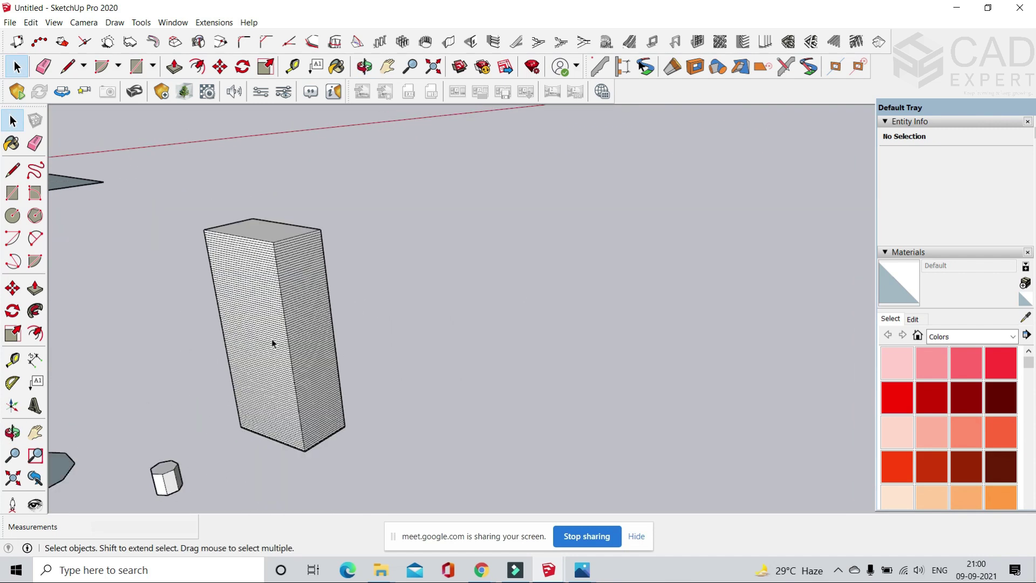
- Inspect the line spacing on the tall box's side faces up close and from farther away
scroll(324, 356, up, 6)
scroll(344, 478, up, 4)
scroll(313, 259, down, 7)
mouse_move(351, 331)
middle_down()
mouse_move(363, 286)
mouse_move(362, 339)
middle_up()
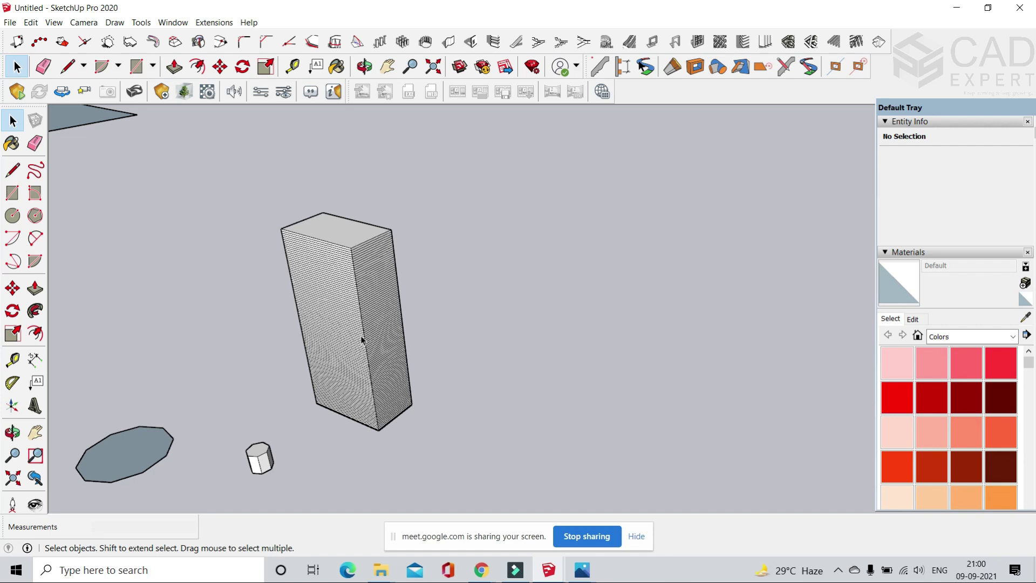
scroll(400, 312, up, 2)
scroll(388, 245, down, 2)
scroll(347, 364, up, 4)
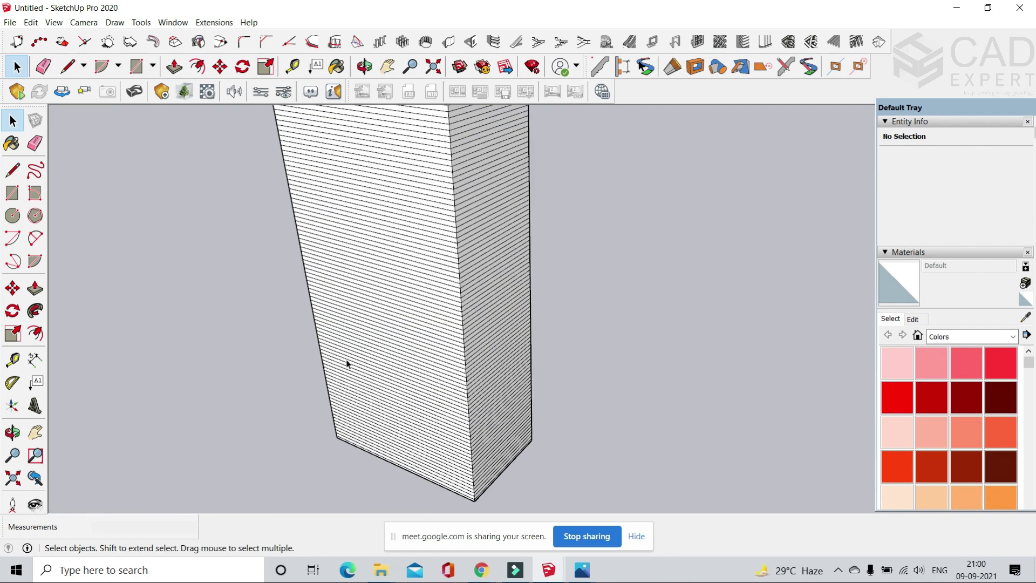
scroll(383, 265, down, 3)
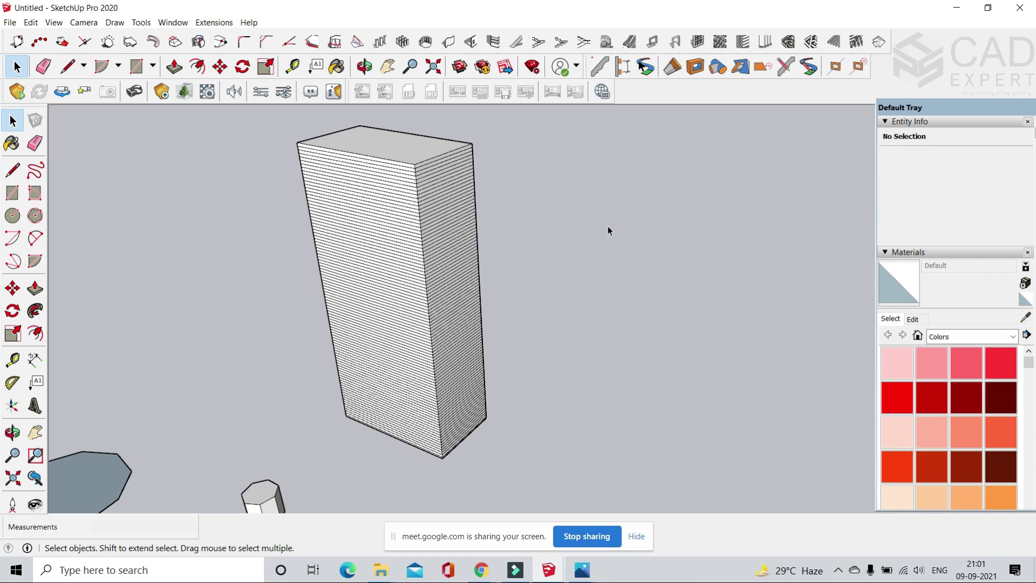
scroll(542, 273, down, 4)
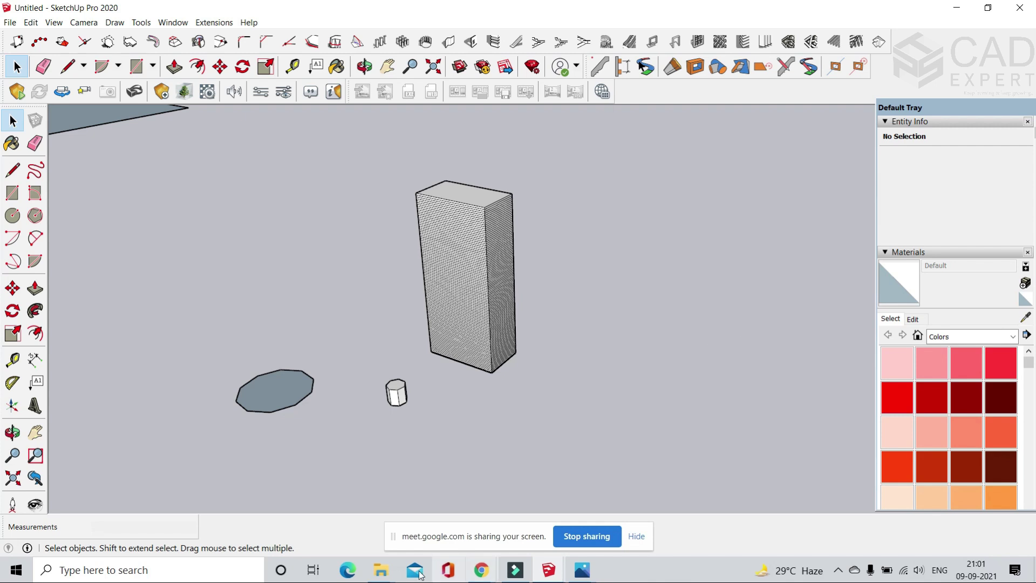
- Switch to Chrome, search Google for "poliigon" in a new tab, and open the Poliigon website
click(481, 570)
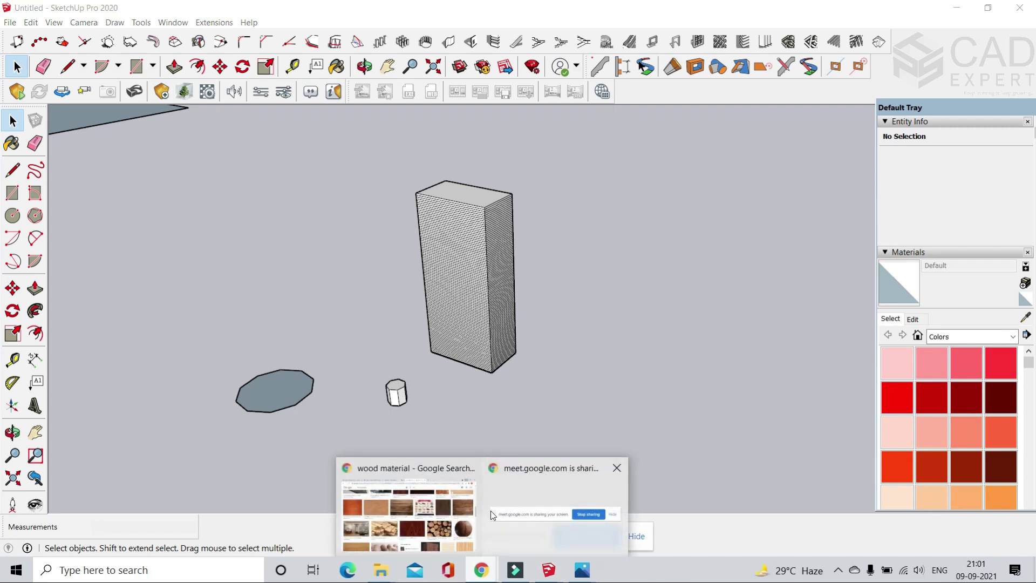
click(462, 510)
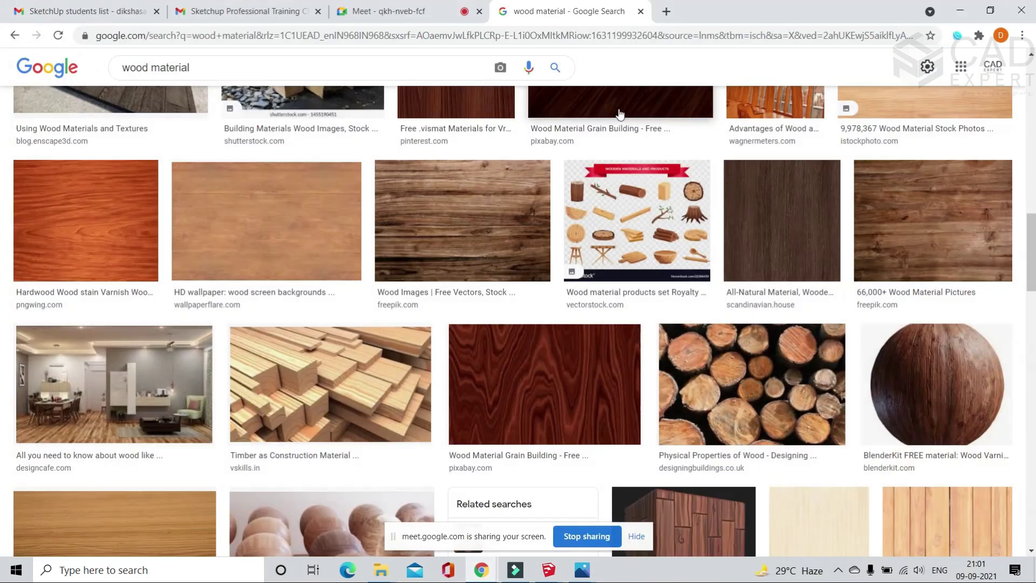
click(665, 12)
click(505, 268)
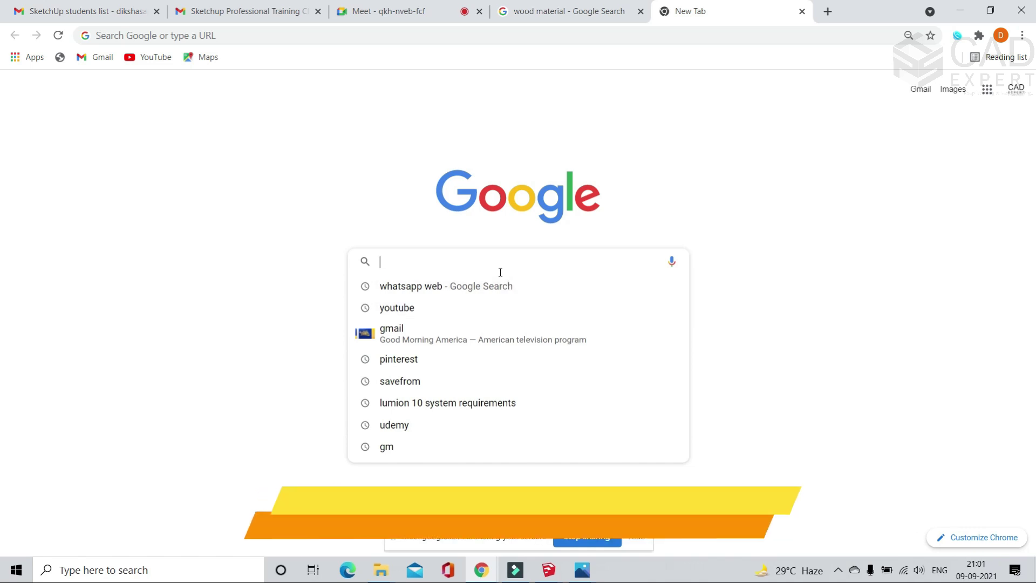
text(po)
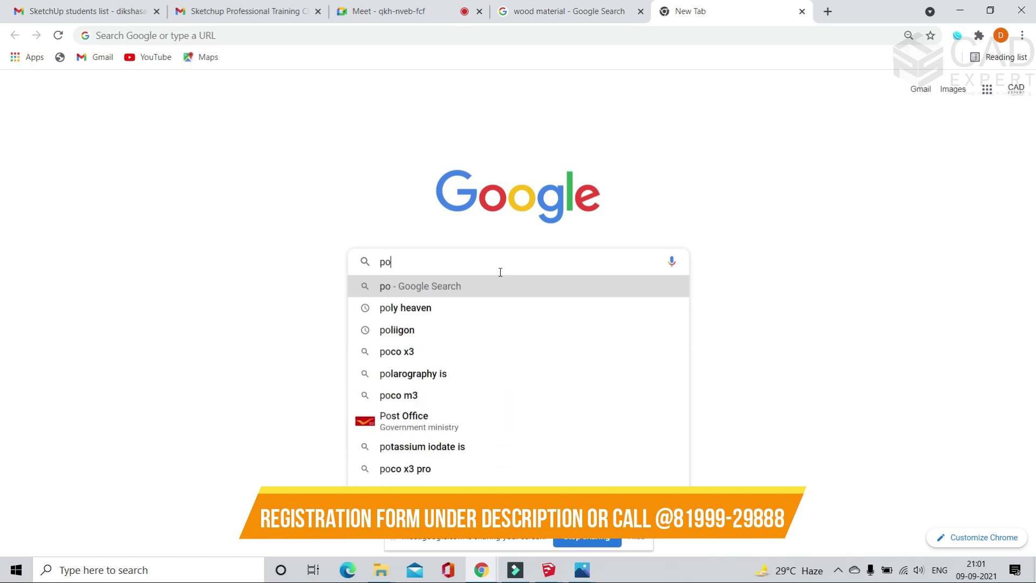
click(416, 333)
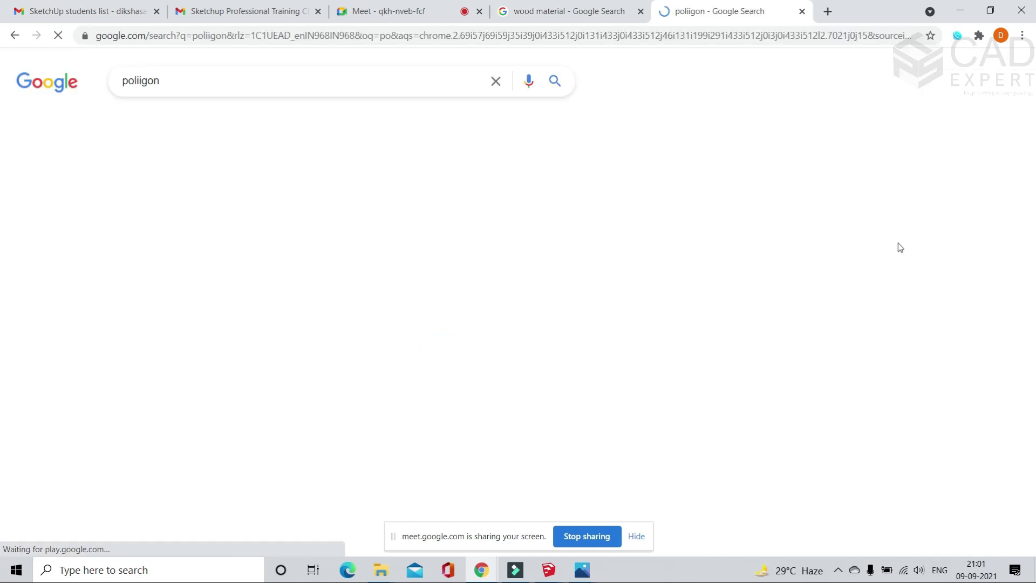
click(302, 197)
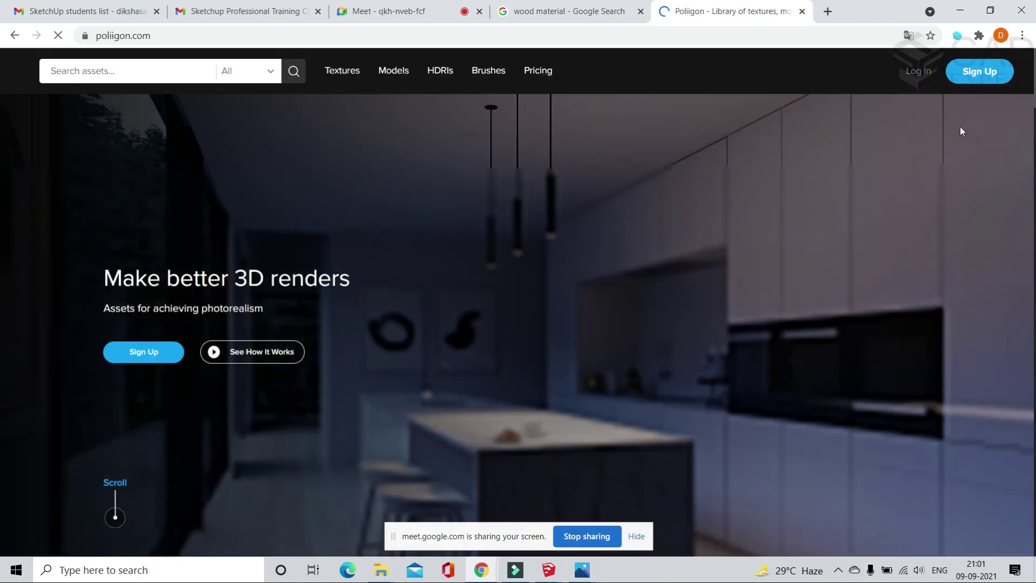
- Look through the Poliigon home page, including its models, HDRs and customer work sections
scroll(972, 78, down, 5)
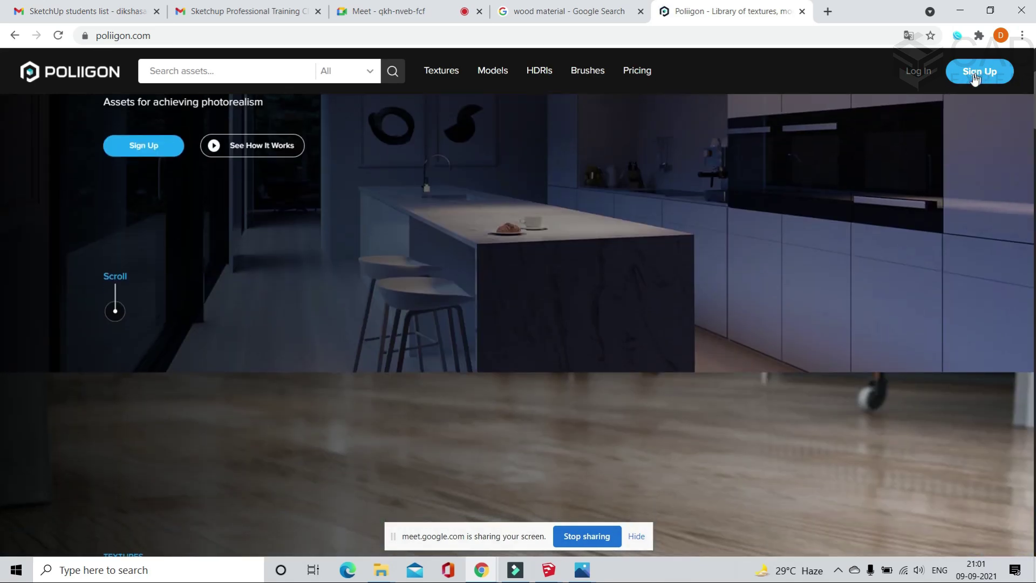
scroll(779, 184, down, 15)
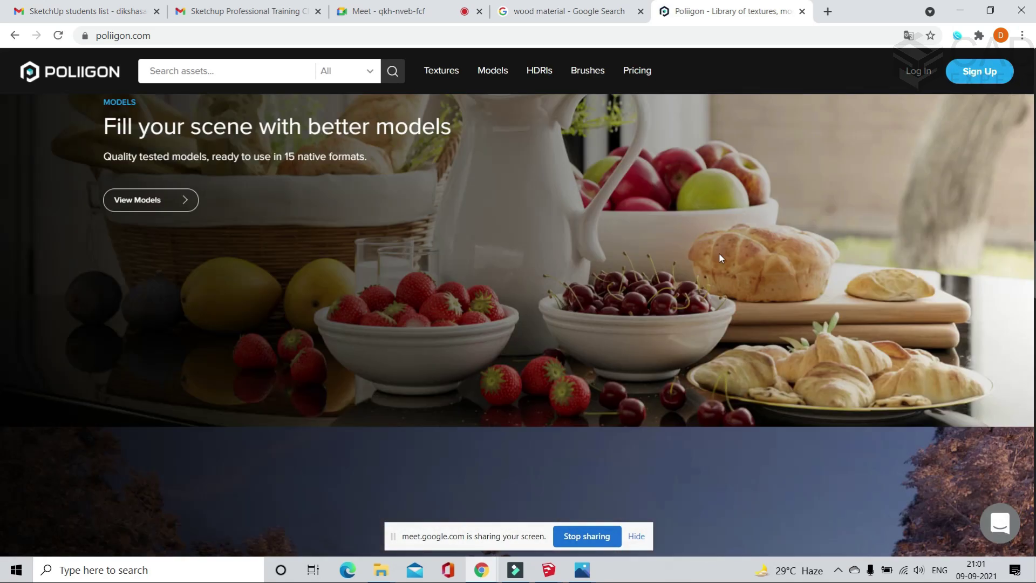
scroll(750, 303, down, 7)
scroll(752, 257, up, 17)
scroll(744, 252, down, 20)
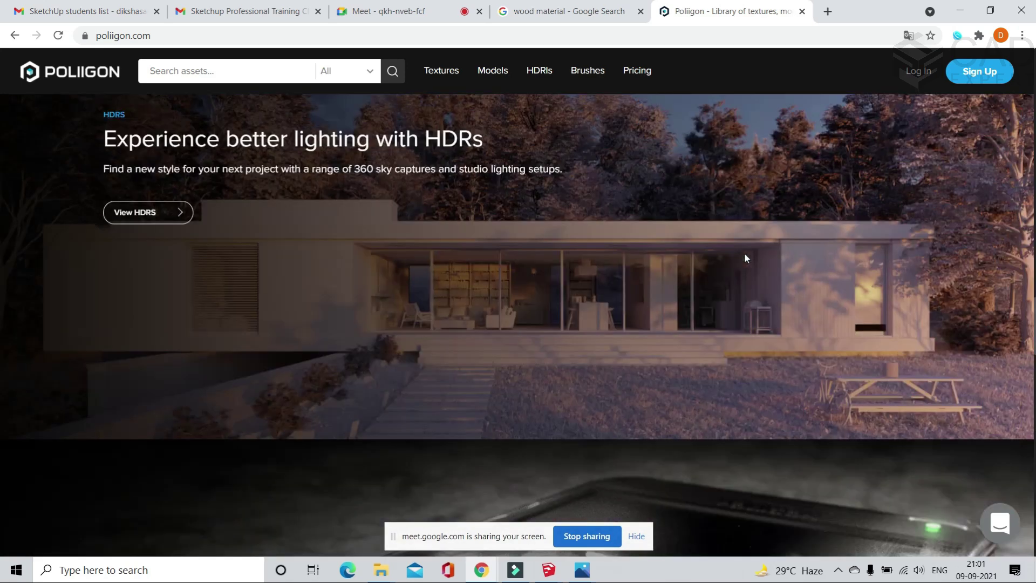
scroll(734, 270, down, 5)
scroll(724, 280, up, 12)
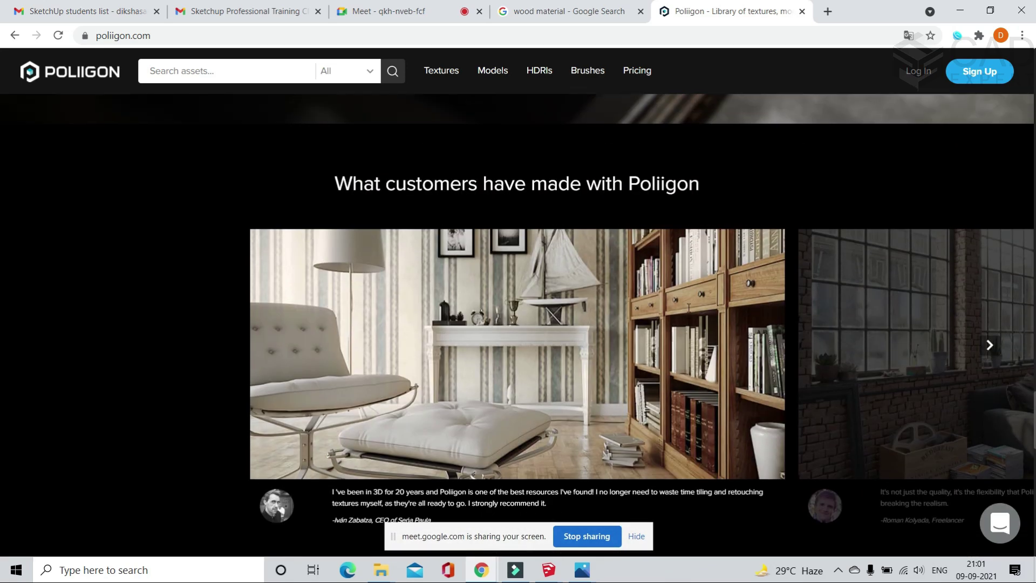
scroll(728, 263, up, 10)
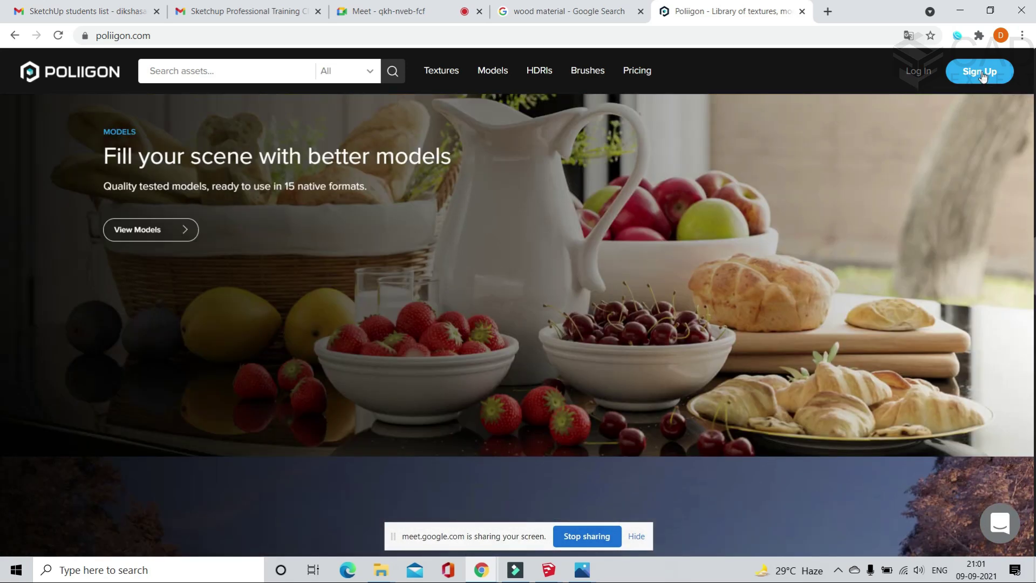
- Sign in to the Poliigon website starting from its sign-up option
scroll(953, 98, up, 2)
click(972, 75)
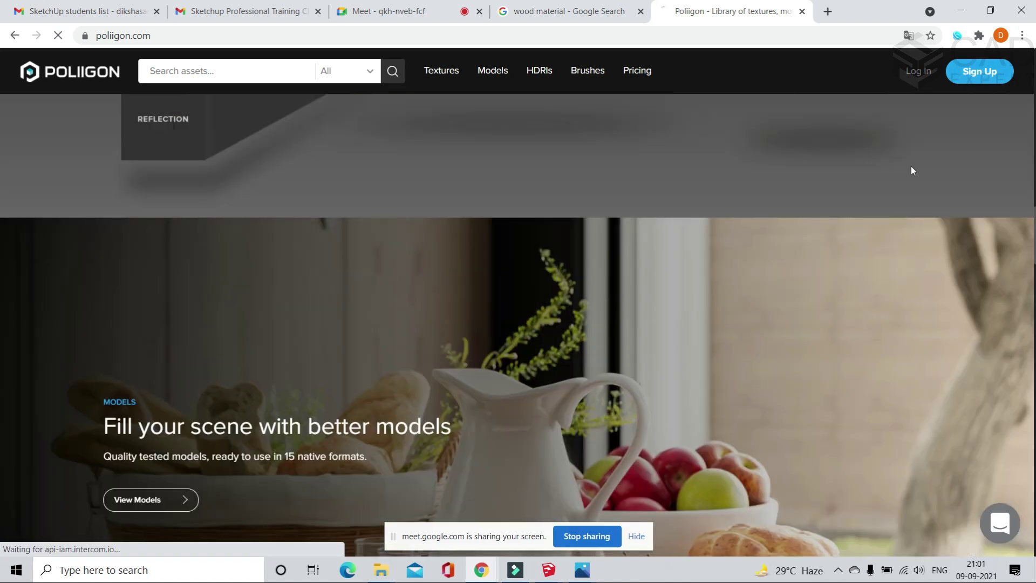
click(517, 332)
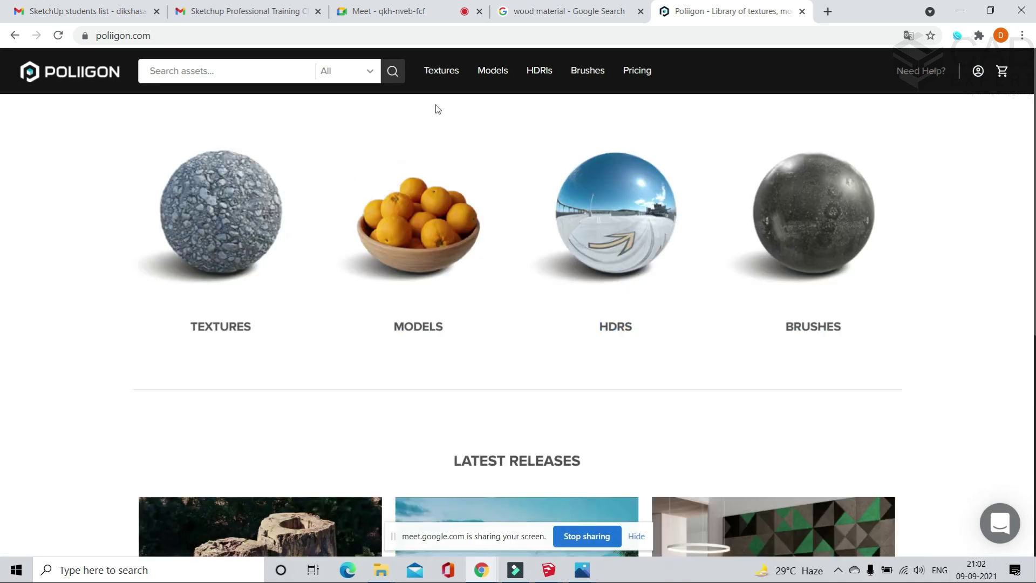
- Look over the asset categories and latest releases, and open the Free category of the textures library
scroll(578, 247, down, 7)
scroll(546, 396, up, 4)
scroll(442, 373, down, 4)
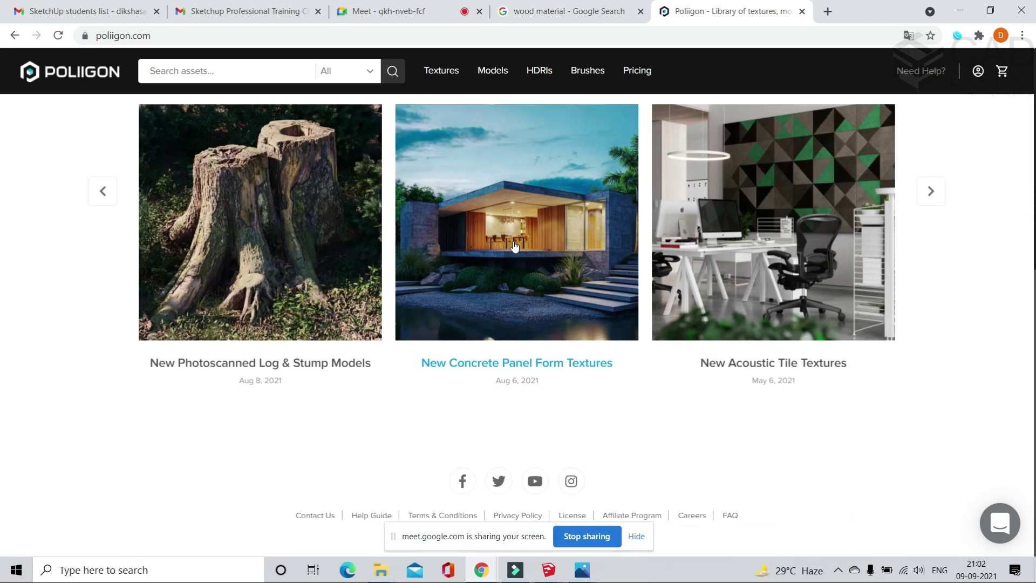
scroll(563, 414, up, 4)
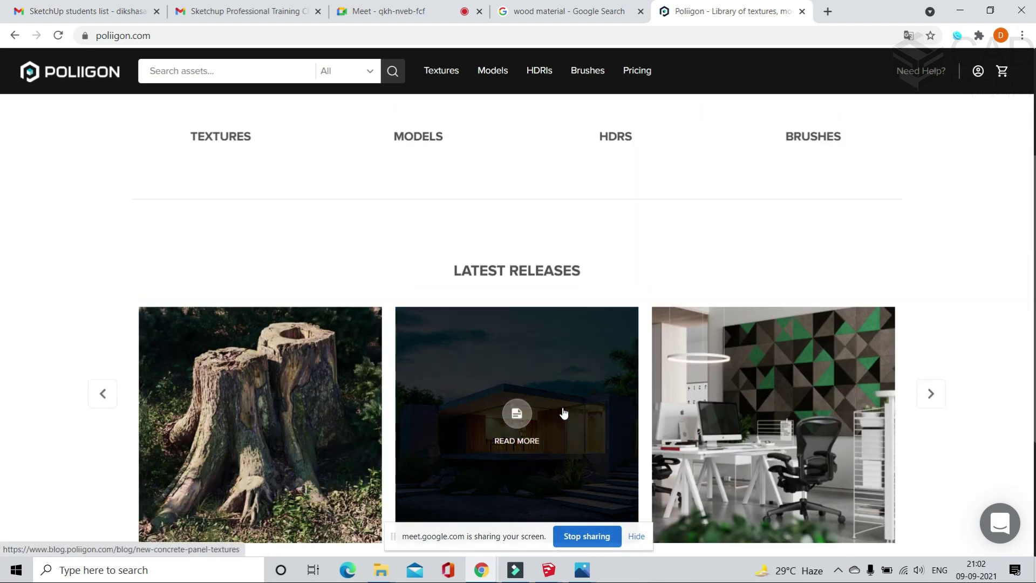
scroll(563, 413, up, 4)
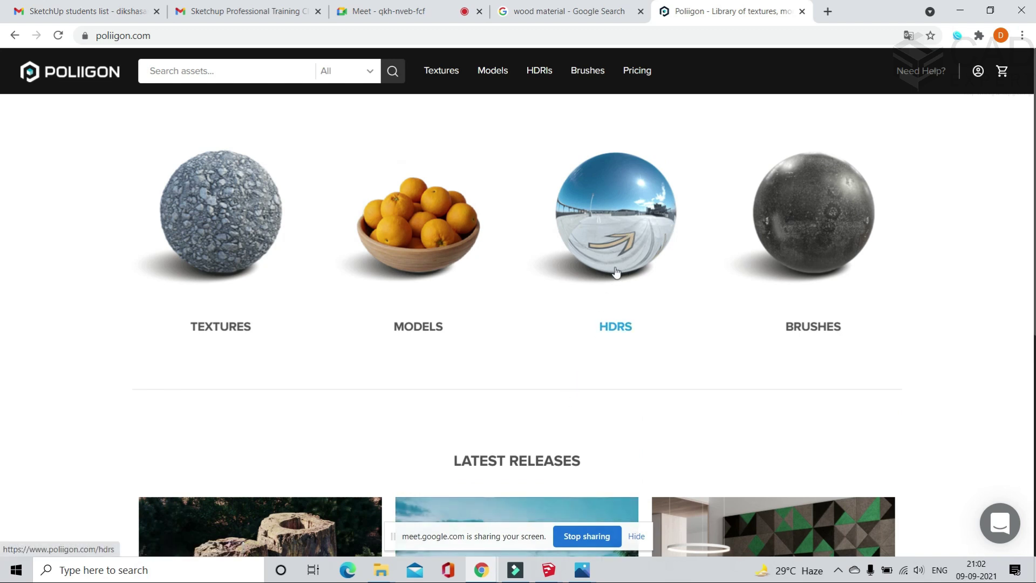
click(209, 219)
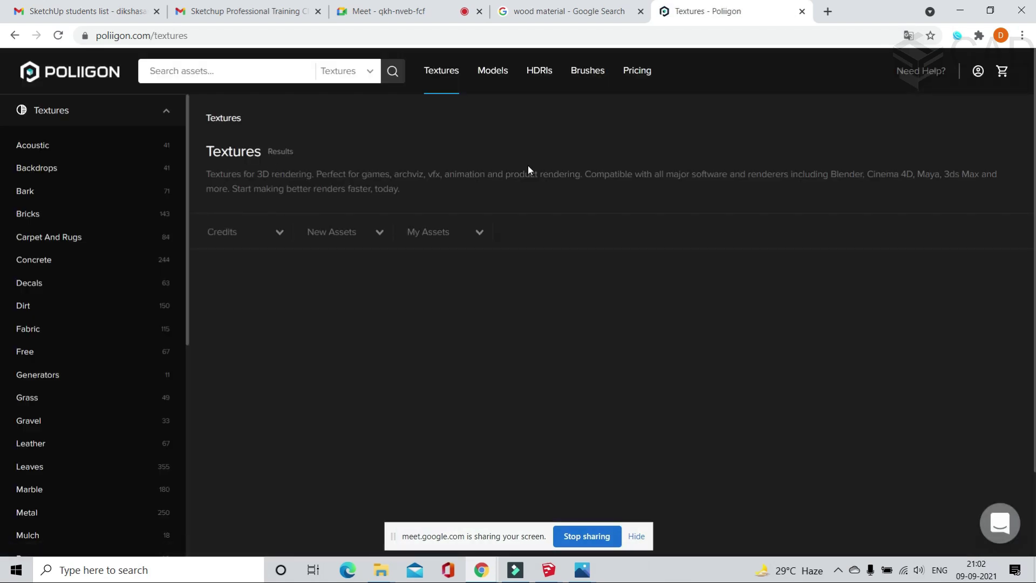
click(76, 352)
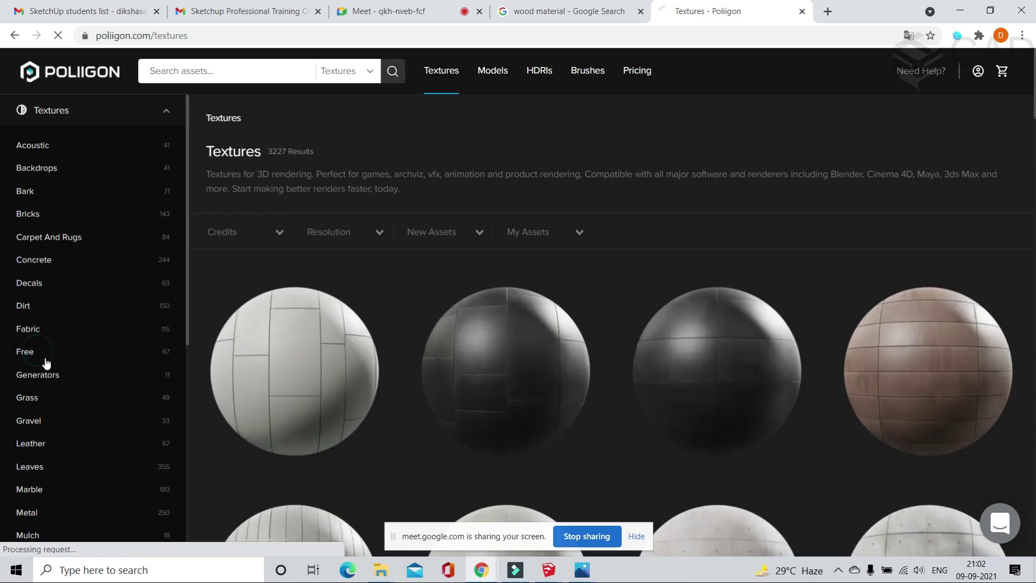
- Browse the free textures, comparing the brick, wood, fabric, asphalt and stone samples
scroll(445, 296, down, 3)
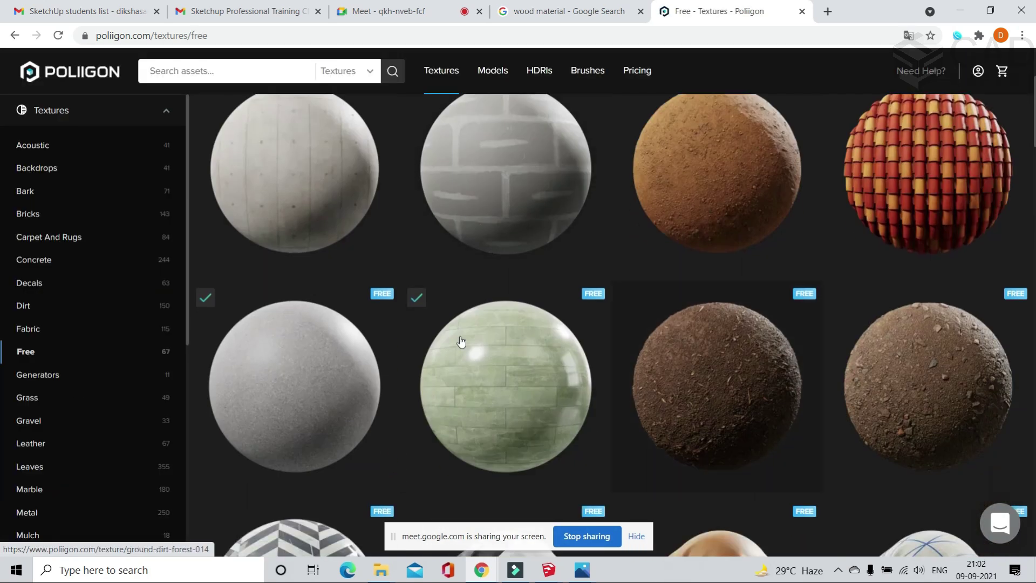
scroll(810, 308, down, 6)
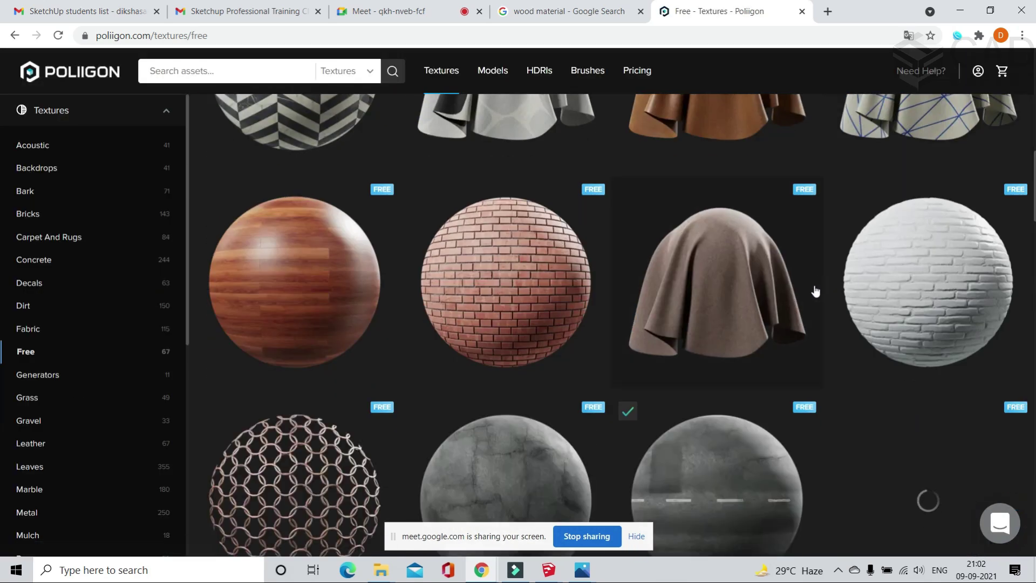
scroll(728, 295, down, 7)
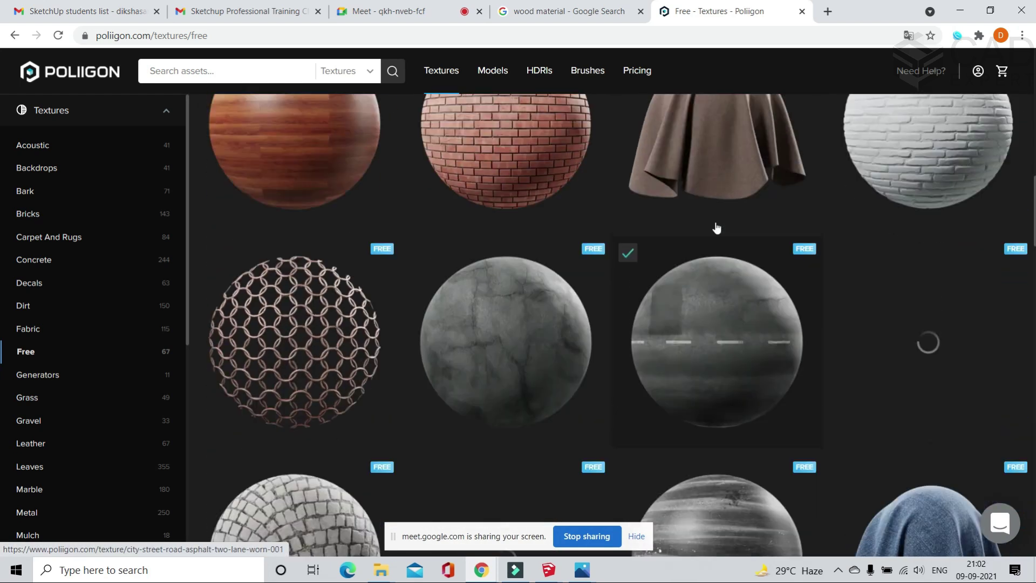
scroll(718, 233, up, 4)
scroll(724, 258, down, 4)
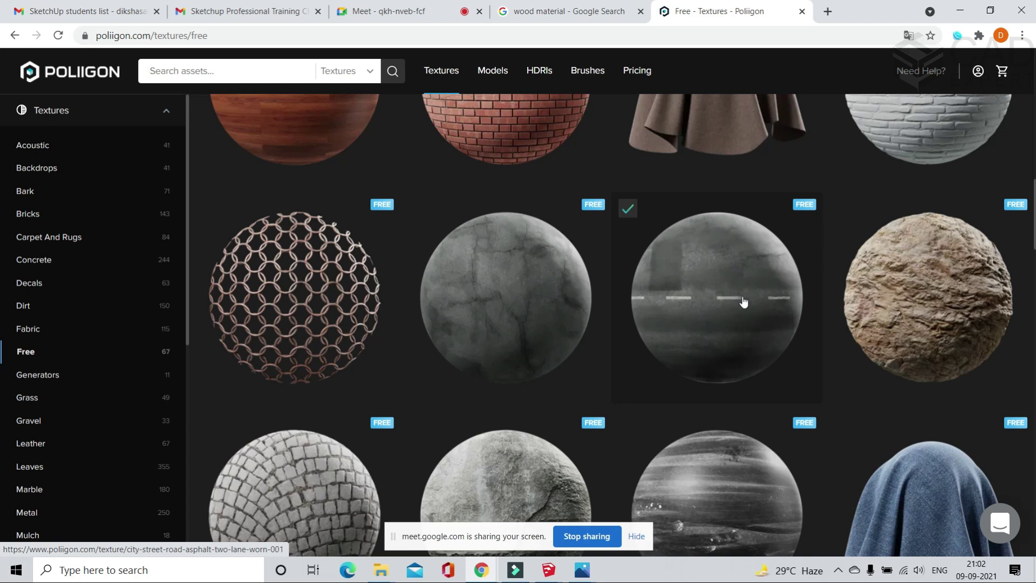
scroll(730, 240, down, 2)
scroll(675, 227, up, 2)
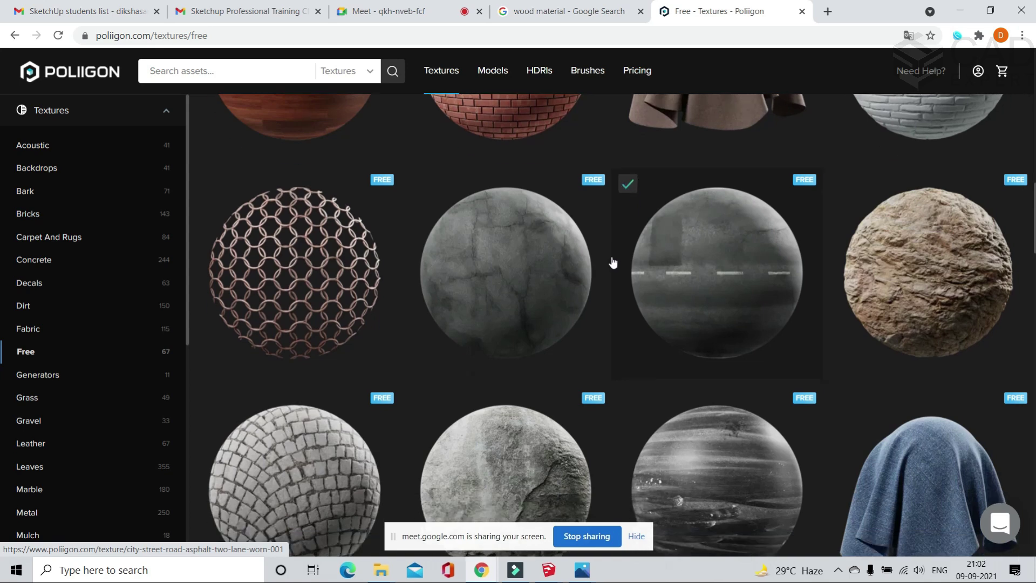
scroll(615, 259, down, 3)
scroll(547, 392, down, 15)
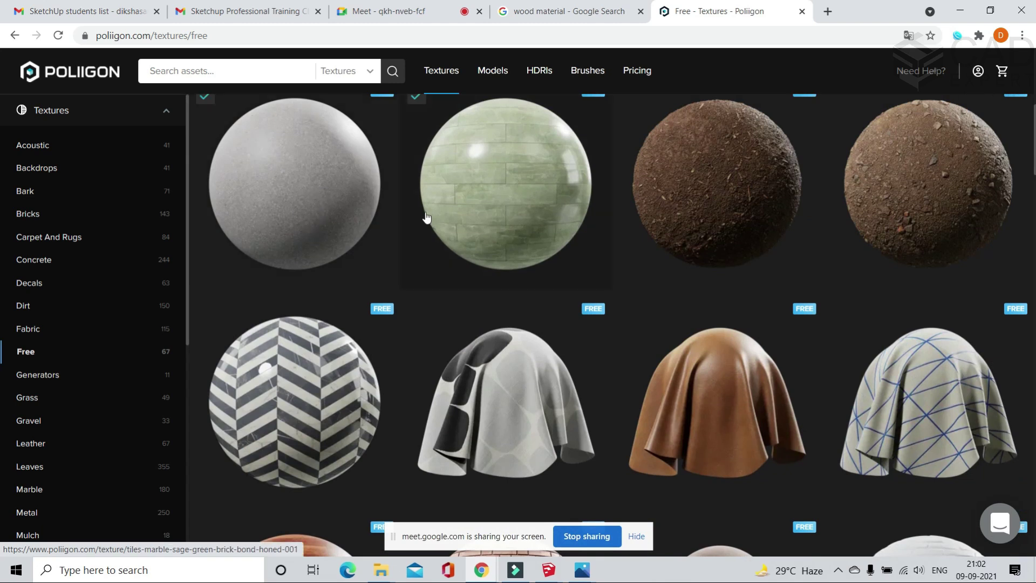
scroll(402, 189, up, 1)
scroll(384, 267, up, 4)
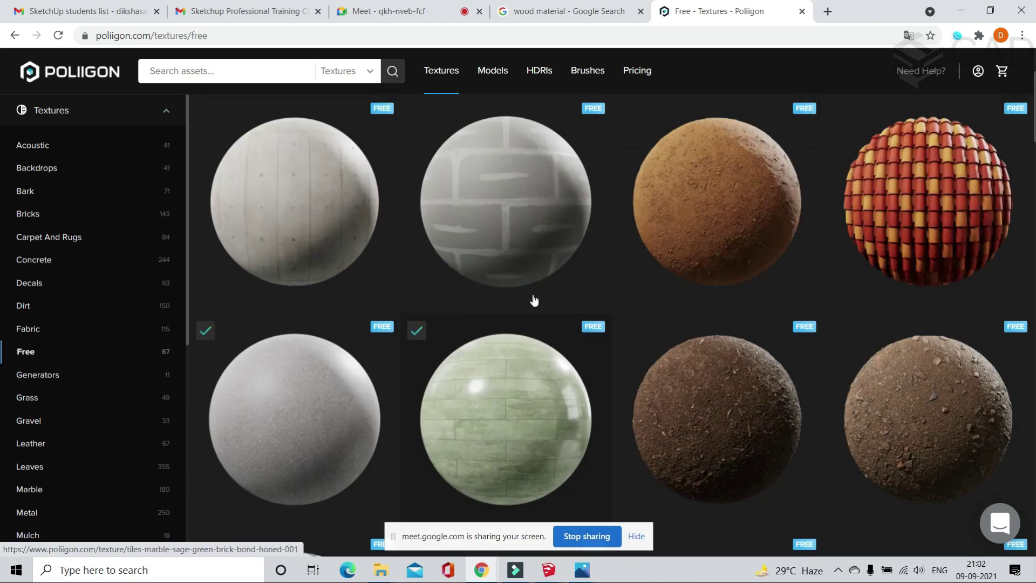
- Download the free Drywall Prepared 007 texture at 3K resolution and check the other resolution options
click(530, 297)
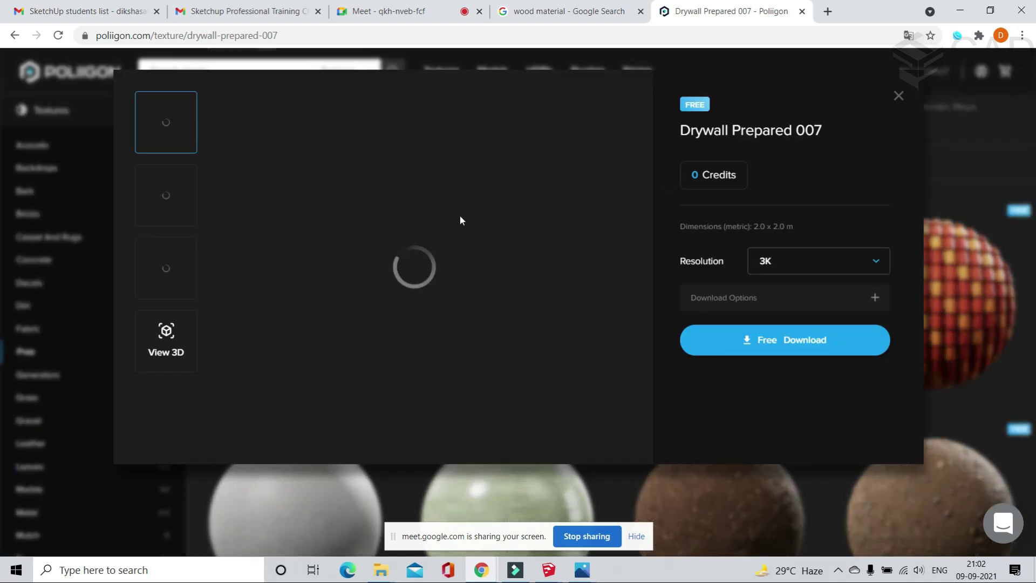
click(745, 342)
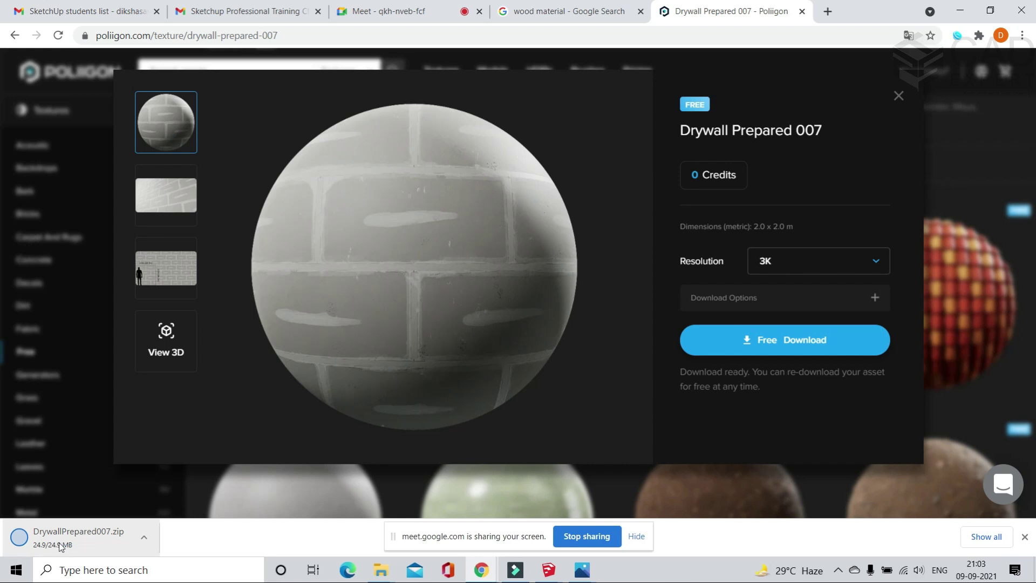
click(809, 253)
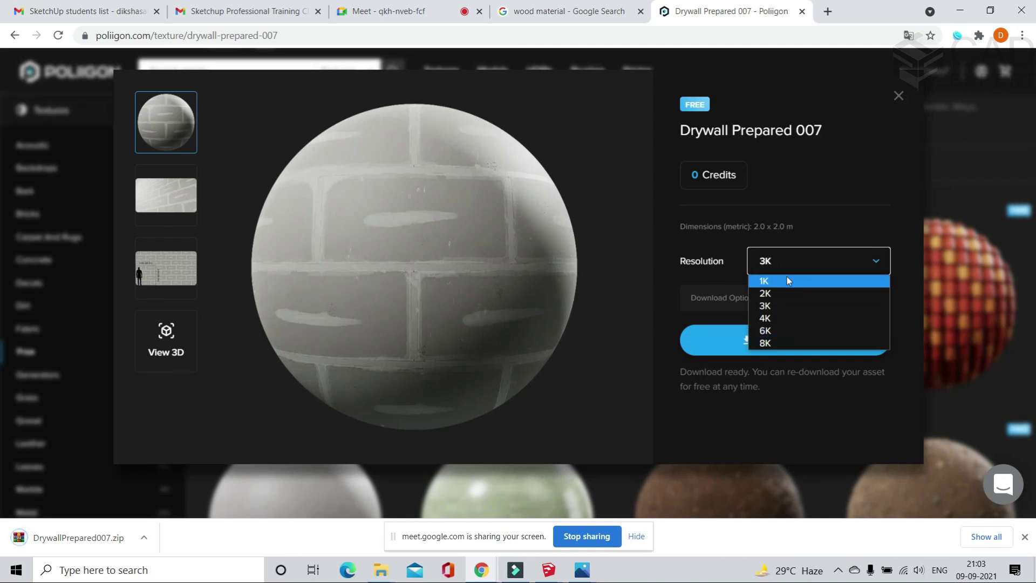
click(805, 194)
- Show the downloaded DrywallPrepared007.zip in its folder and cut the archive for moving
click(144, 538)
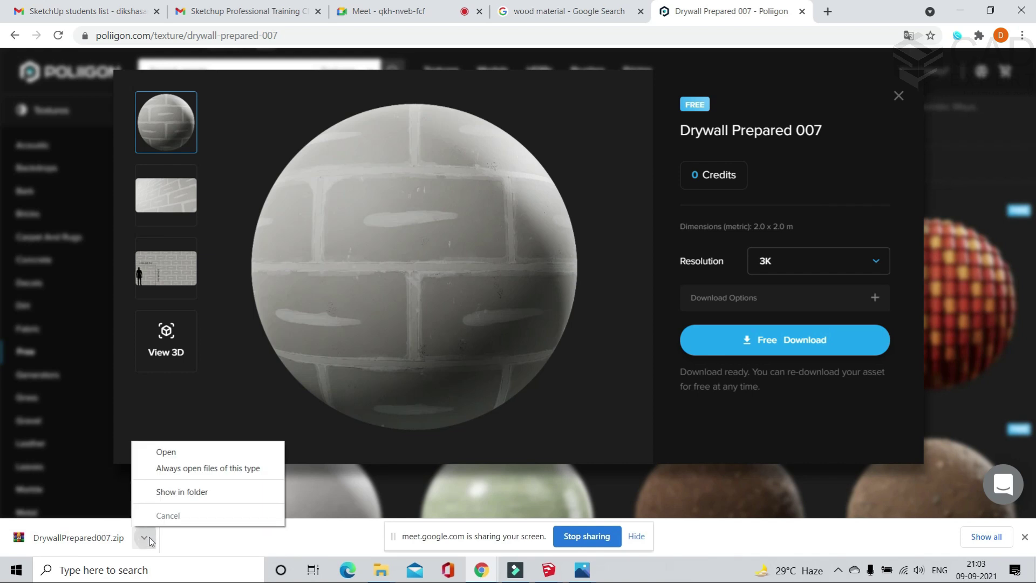
click(175, 496)
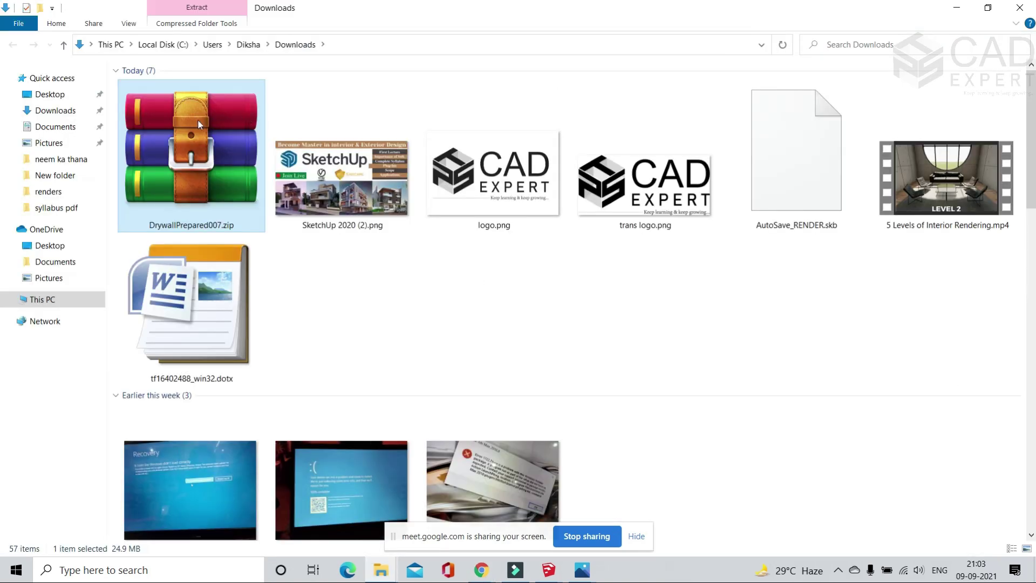
right_click(195, 119)
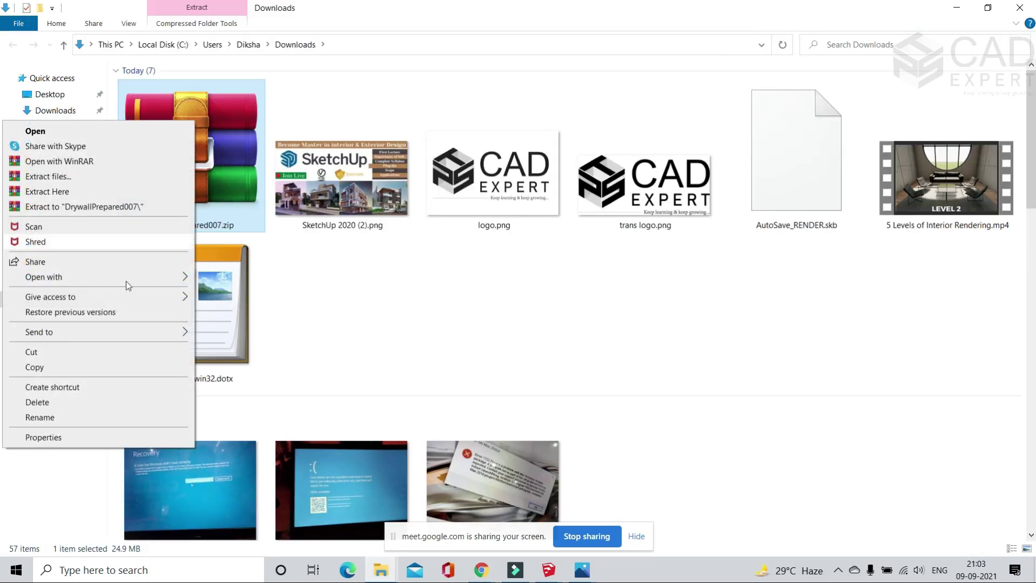
click(56, 353)
- Create a new folder on the desktop, keeping its default name
right_click(874, 570)
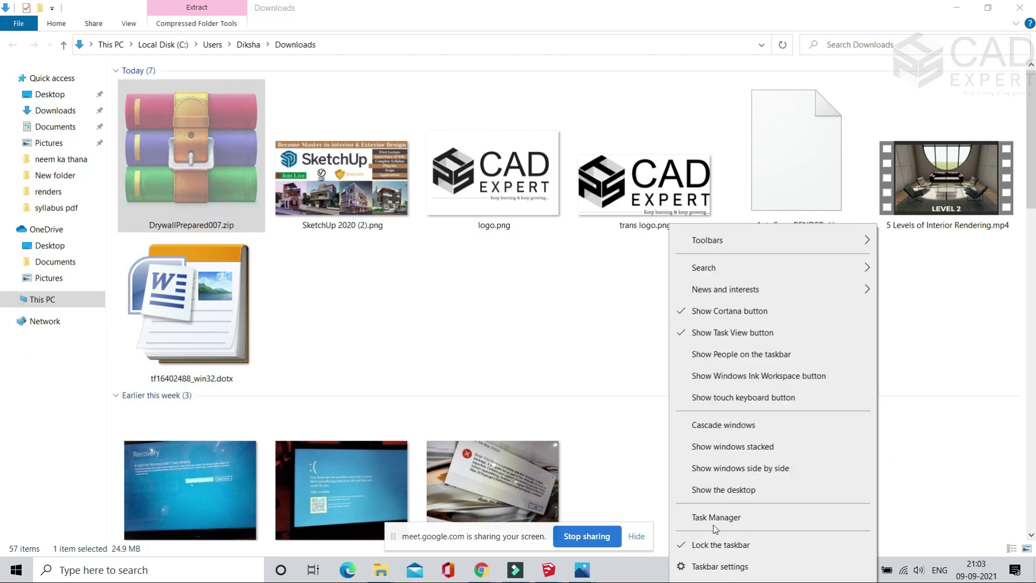
click(844, 491)
right_click(436, 187)
click(365, 401)
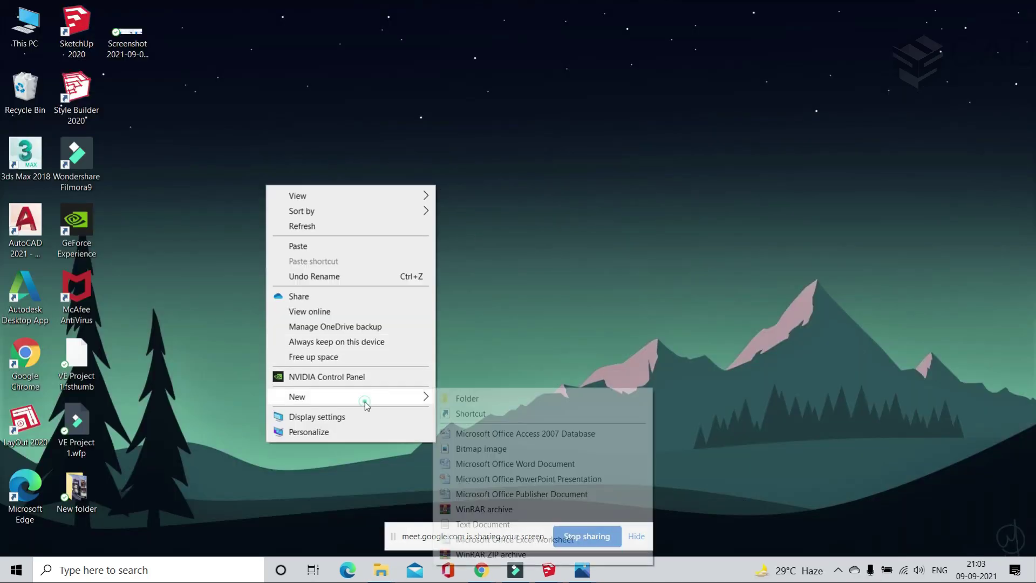
click(483, 398)
click(318, 238)
- Paste the DrywallPrepared007.zip archive into the new desktop folder
double_click(436, 249)
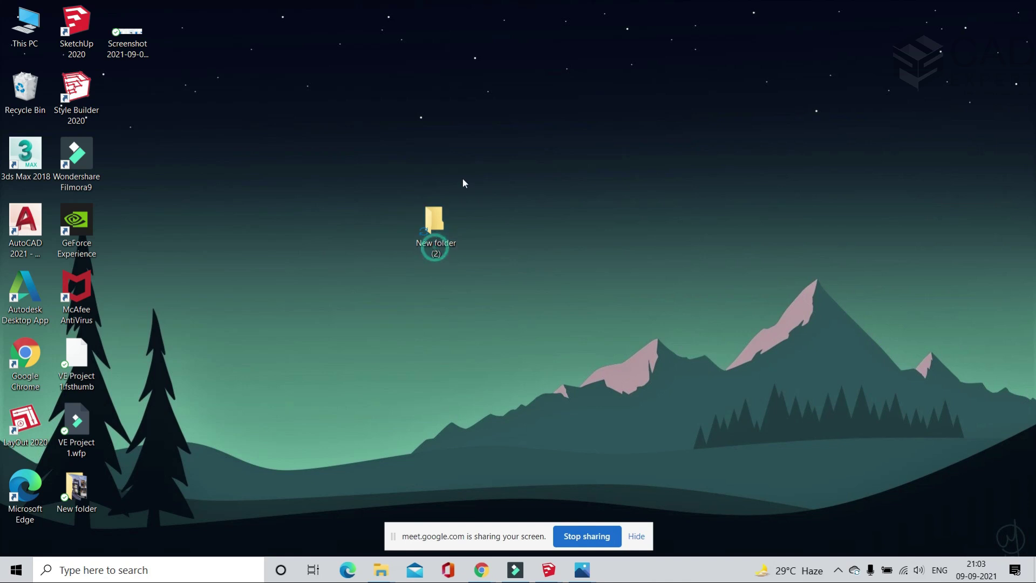
right_click(455, 191)
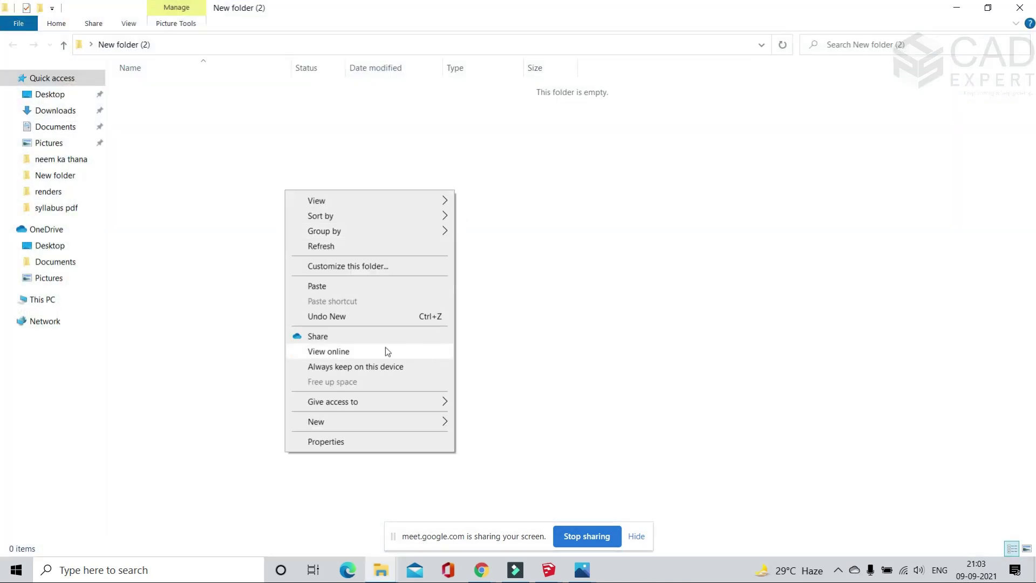
click(333, 285)
drag(320, 166, 300, 92)
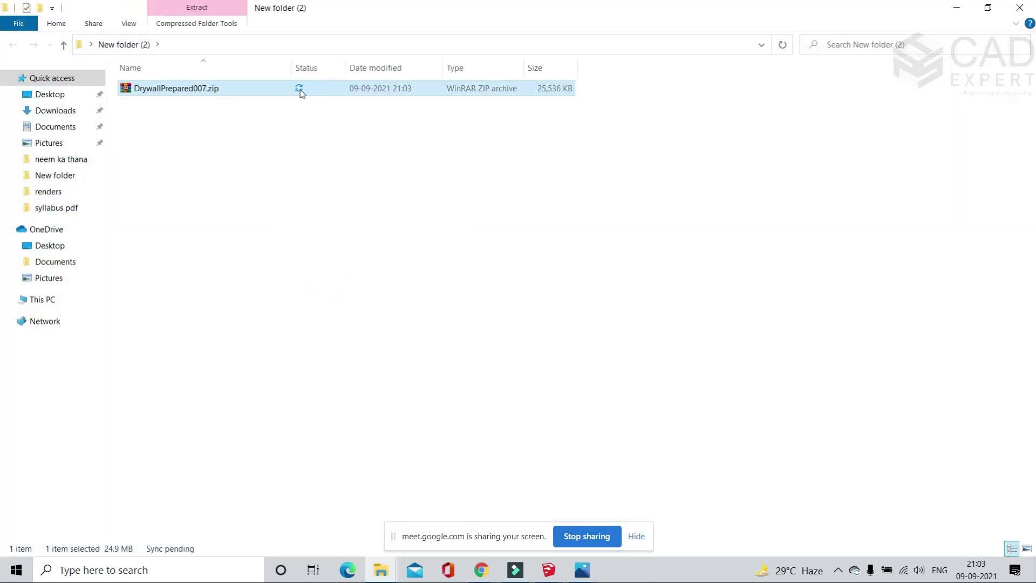
- Extract DrywallPrepared007.zip into its own DrywallPrepared007 subfolder
right_click(303, 91)
click(718, 234)
right_click(534, 90)
click(386, 162)
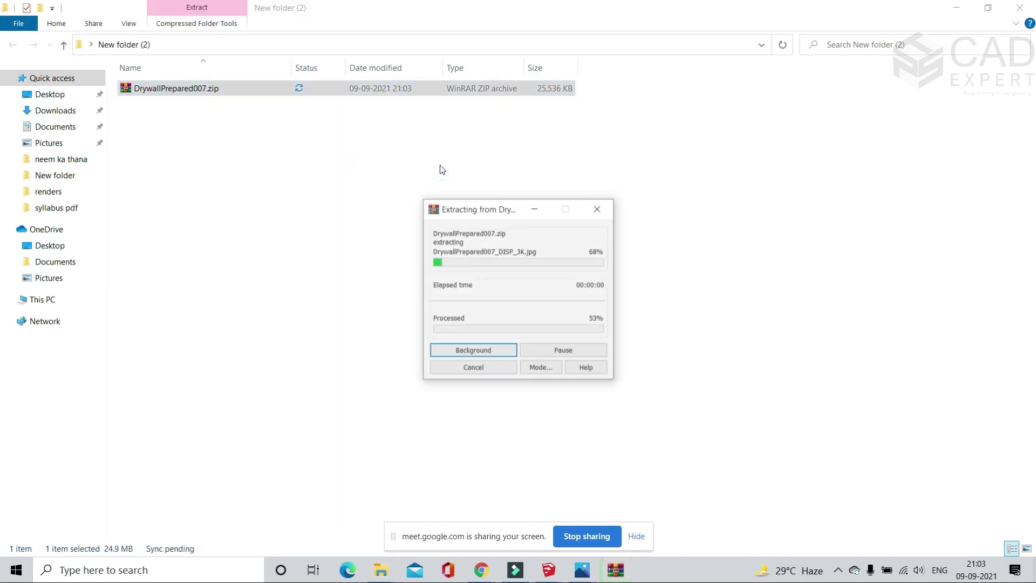
- View the flat, preview1 and preview2 images in the extracted Previews folder, and return to the DrywallPrepared007 folder
double_click(339, 92)
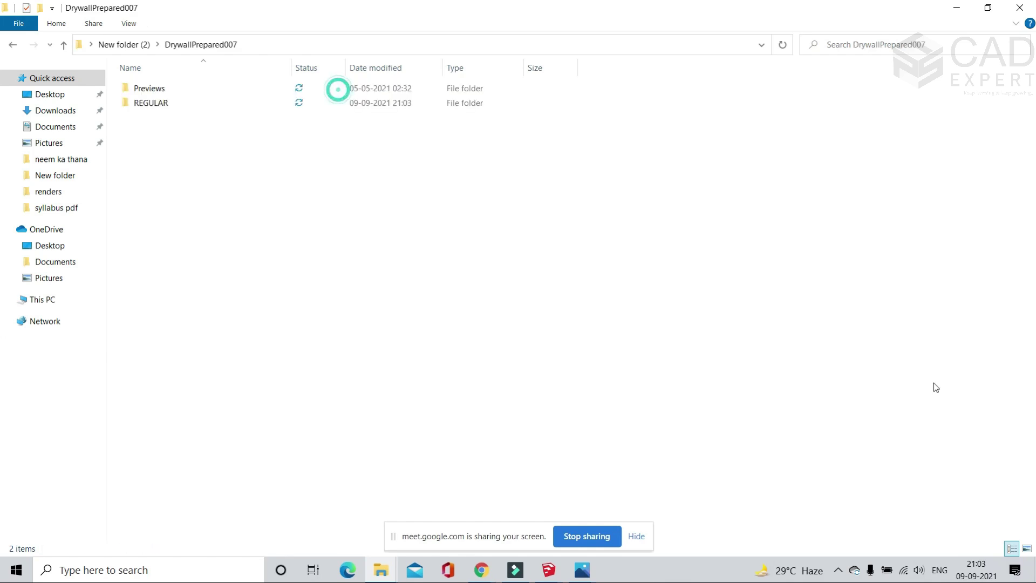
click(291, 94)
double_click(291, 95)
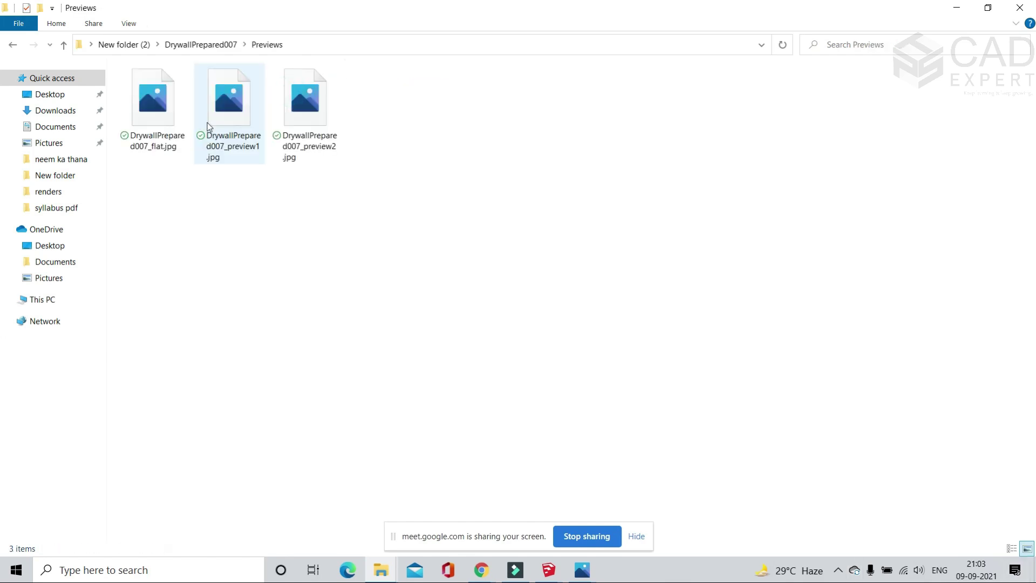
click(138, 107)
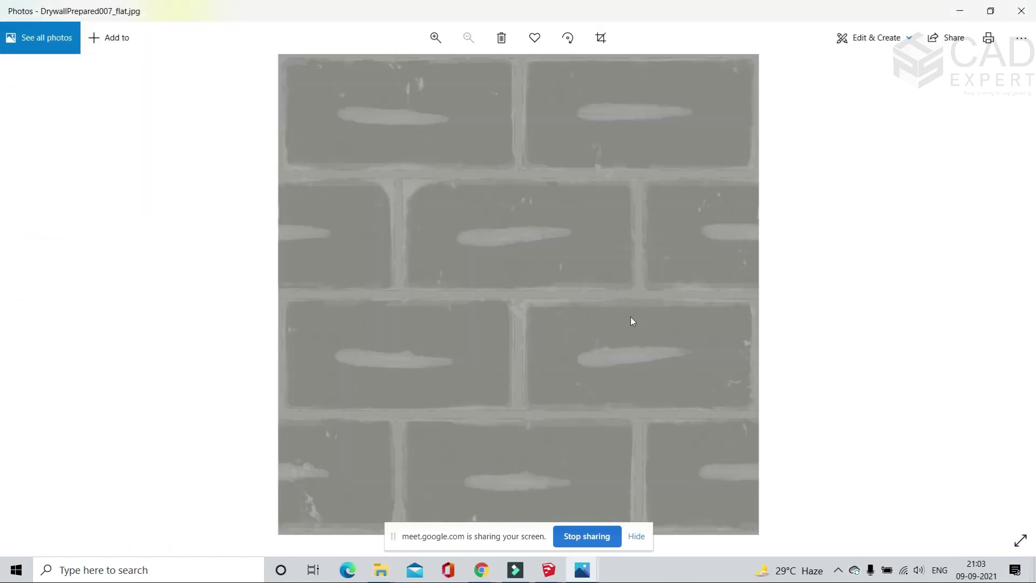
key(Right)
key(Right)
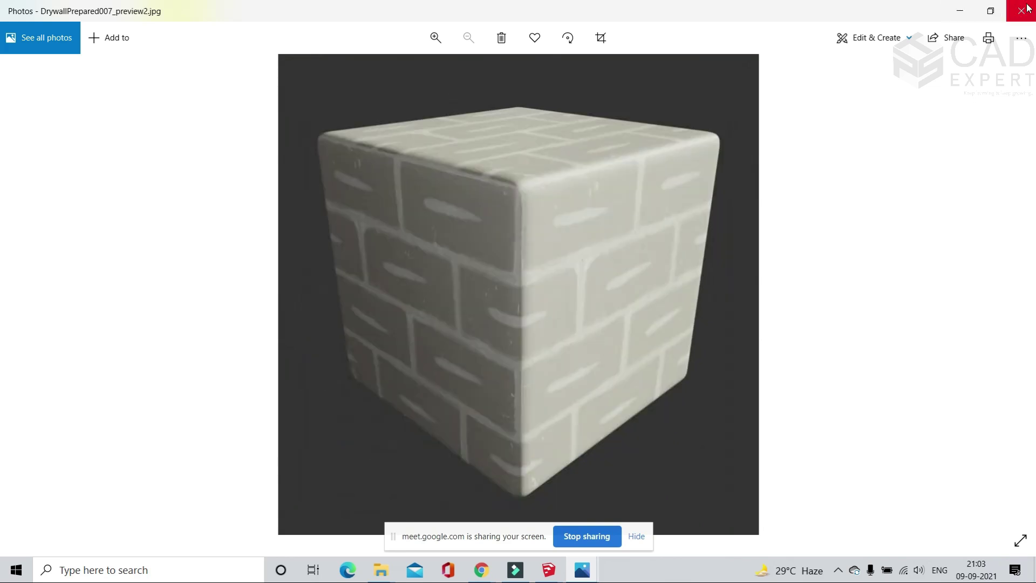
click(1029, 8)
key(BackSpace)
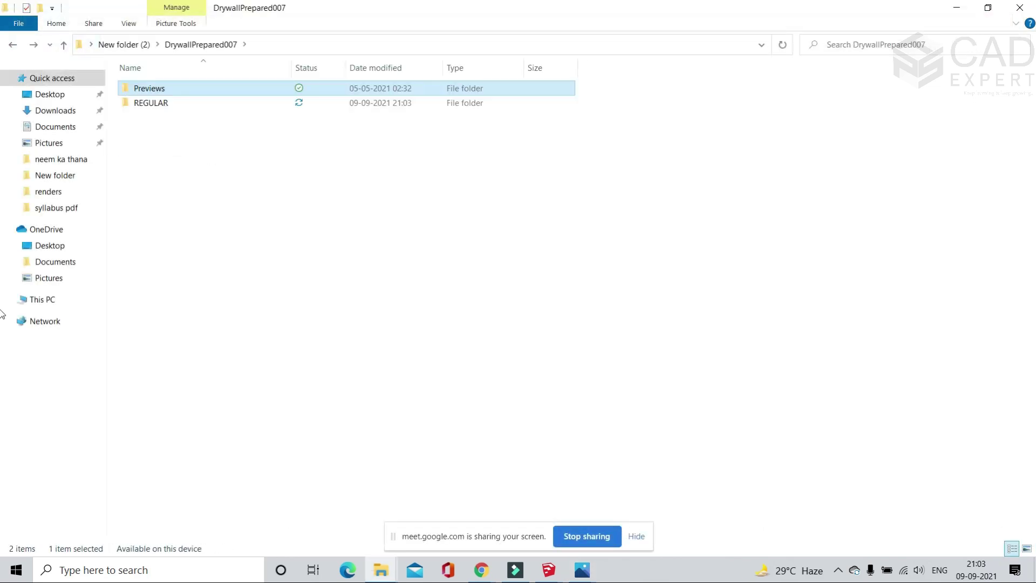
- Look over the texture map files in the 3K folder under REGULAR, and minimize the file window
double_click(475, 103)
double_click(185, 89)
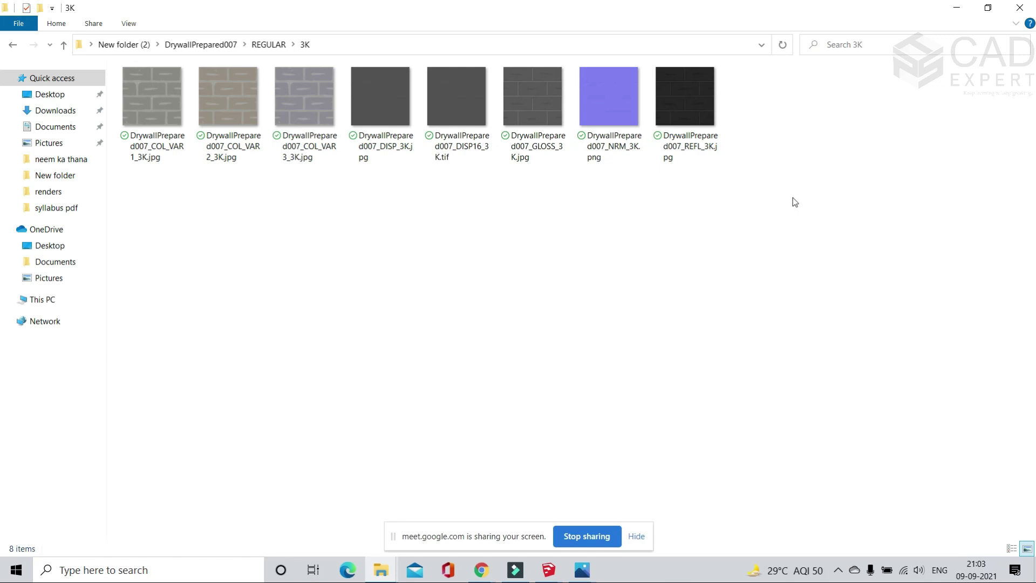
click(962, 13)
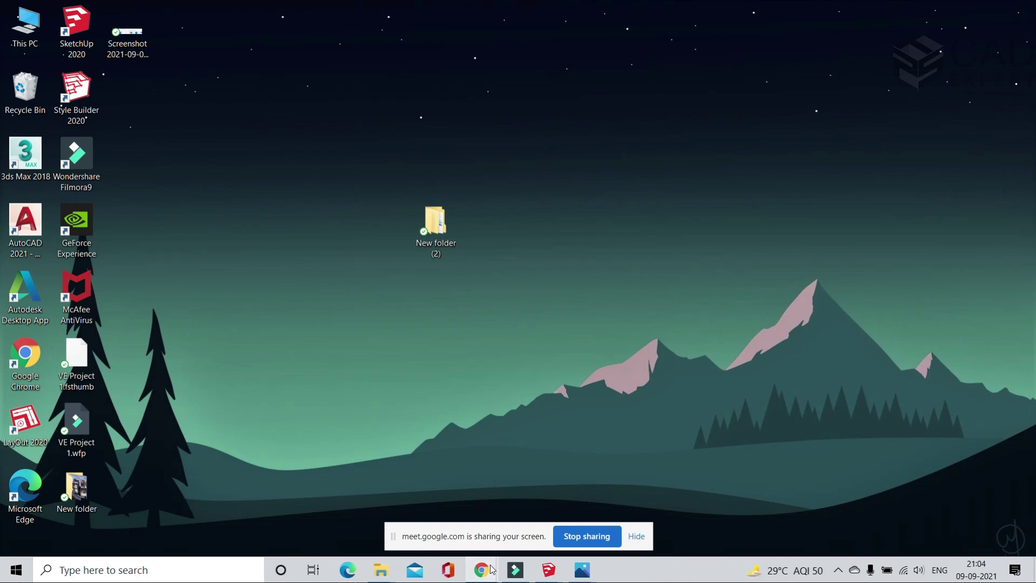
- Switch back to Poliigon in Chrome, close the Drywall Prepared 007 details and open the Fabric texture category
mouse_move(491, 569)
click(451, 524)
click(899, 96)
click(32, 330)
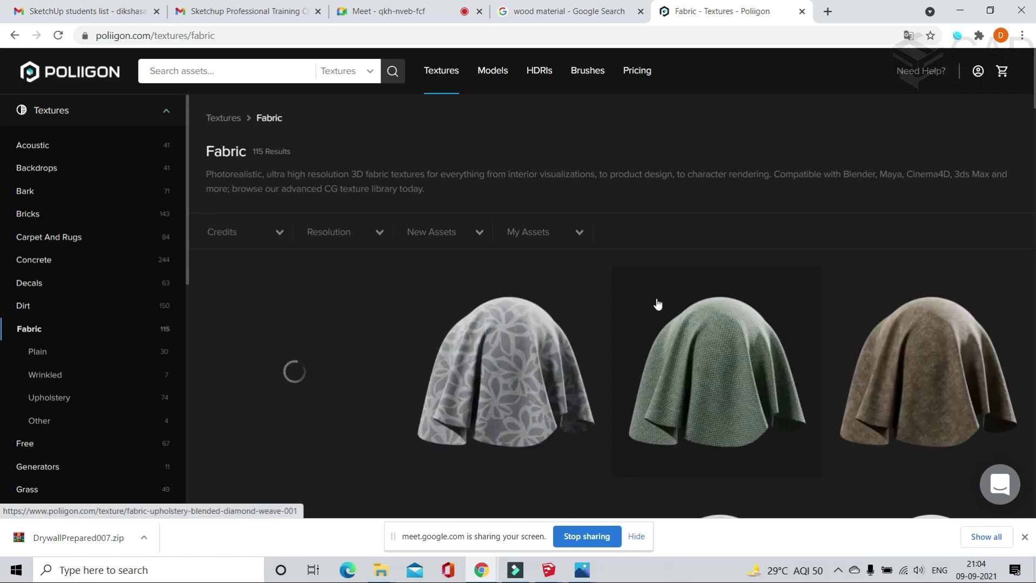
- Search Google for "texture" in a new browser tab
click(828, 11)
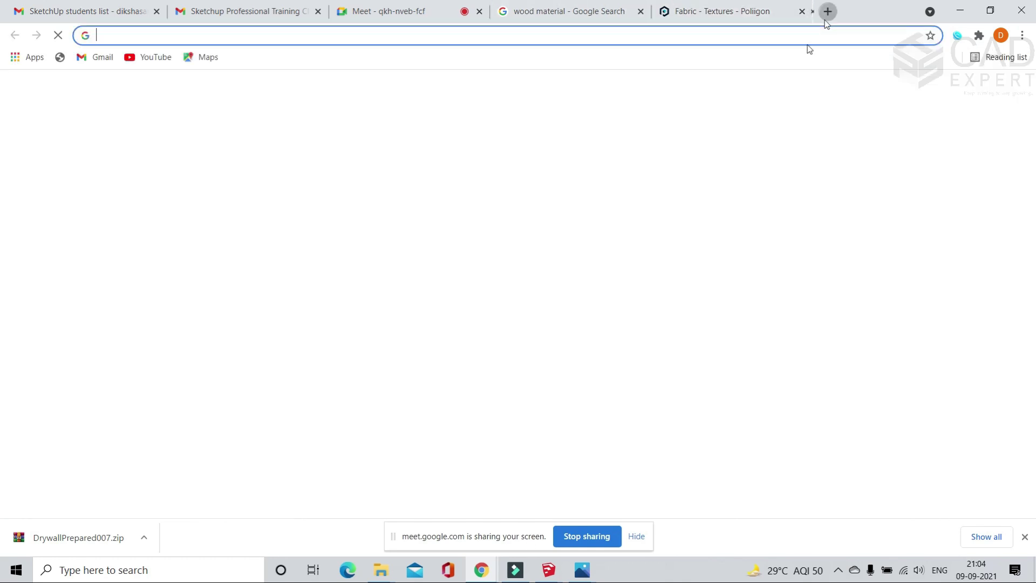
click(514, 261)
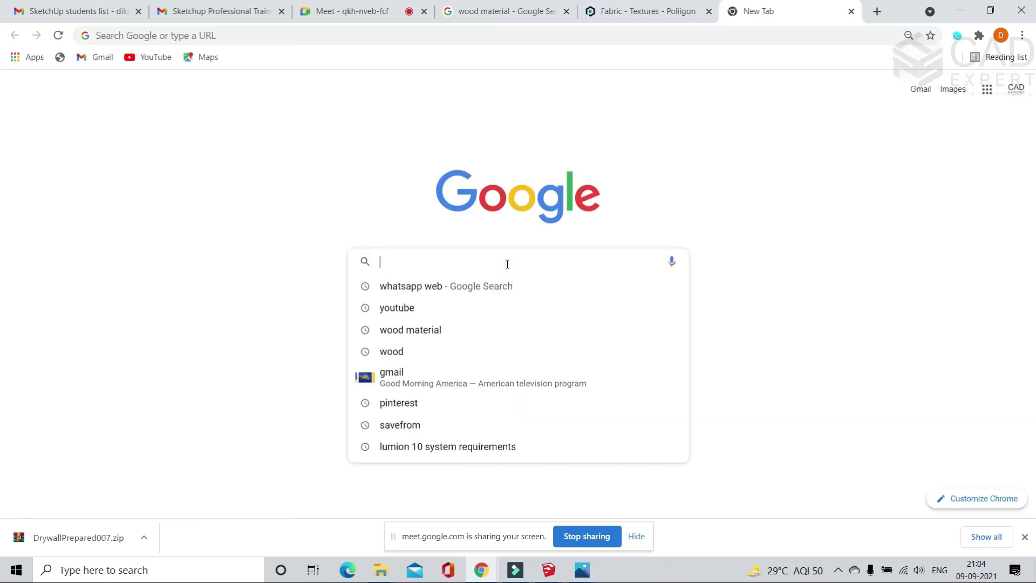
text(texture)
key(Return)
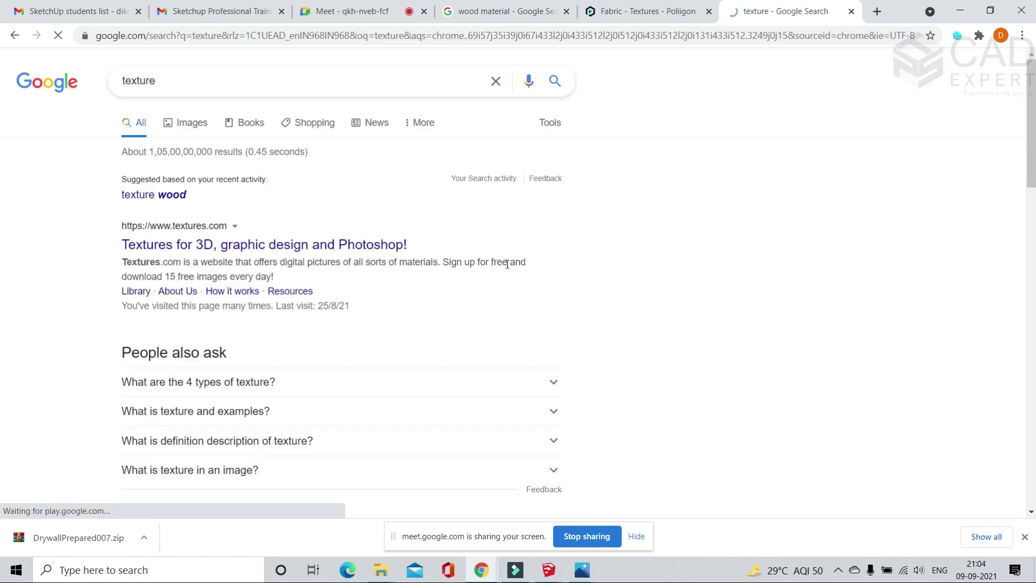
- Open the textures.com website from the search results and look over its home page
click(246, 245)
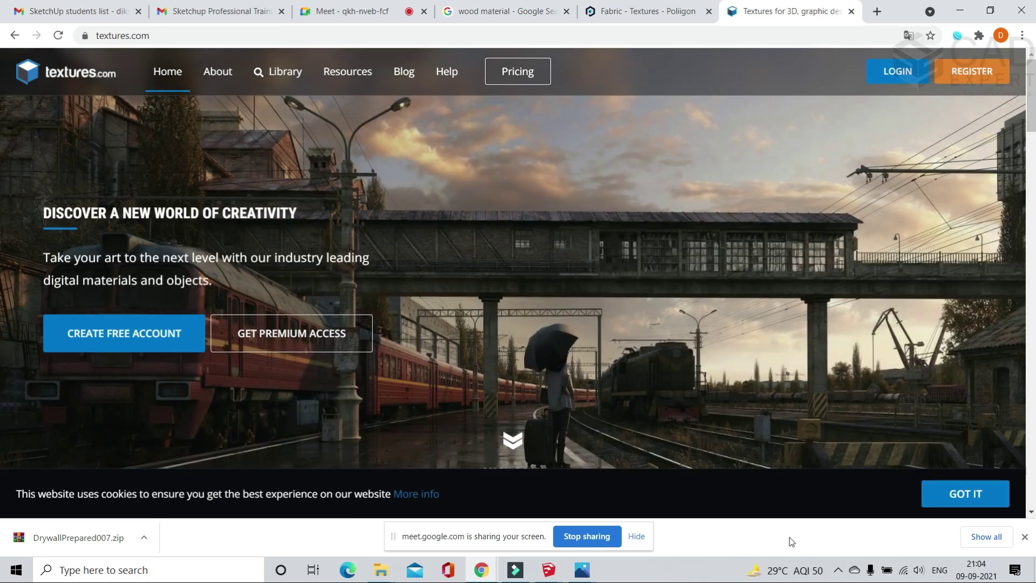
scroll(755, 68, down, 4)
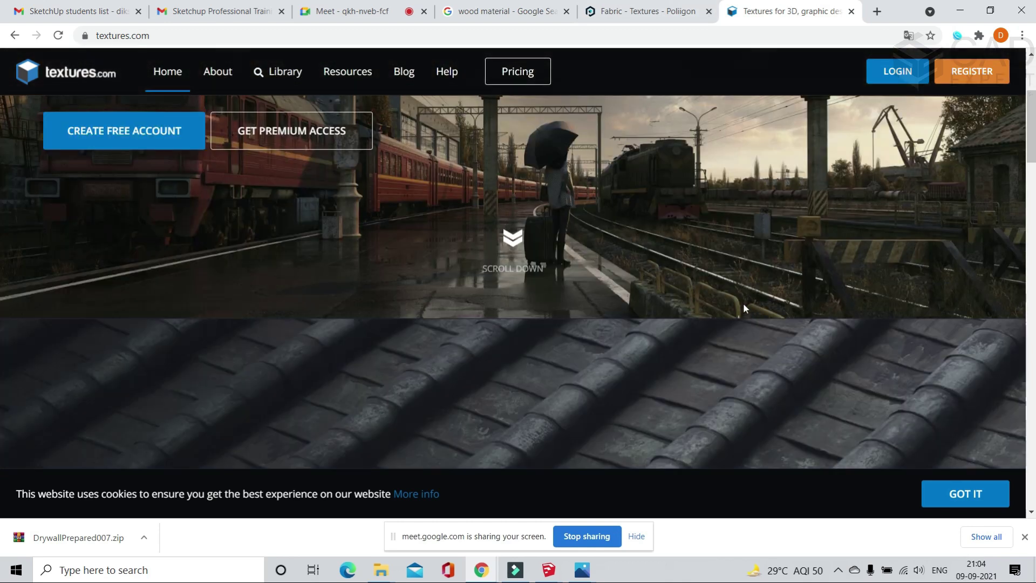
scroll(745, 302, up, 4)
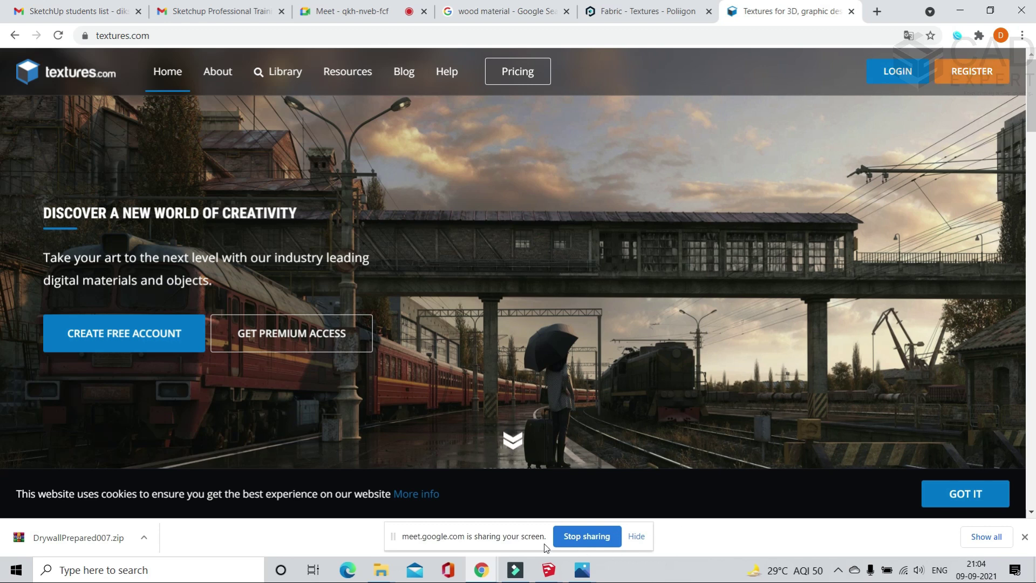
click(492, 570)
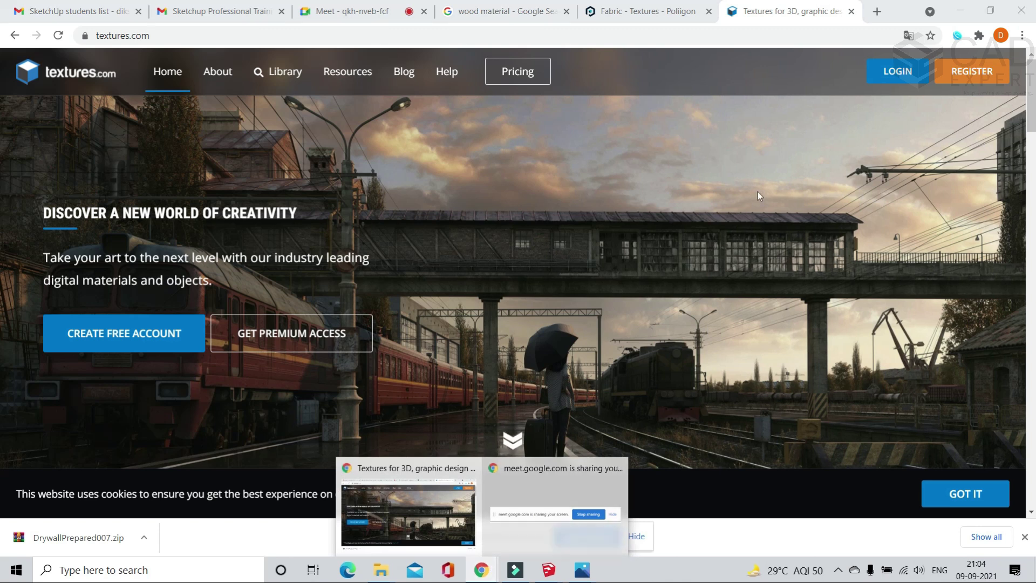
click(781, 83)
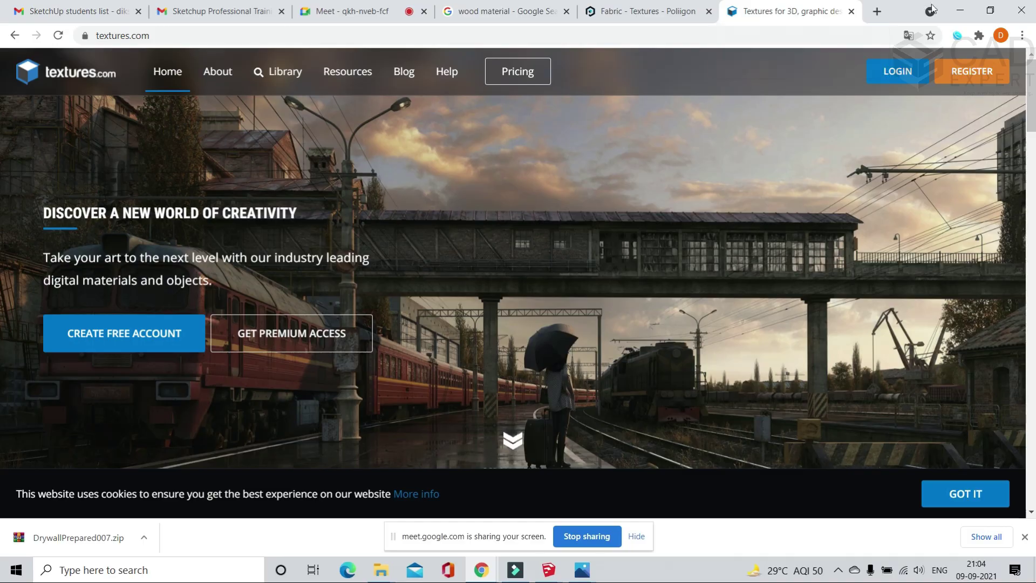
- Switch to the untitled SketchUp model, view its drawn shapes from another angle and minimize the window
click(960, 11)
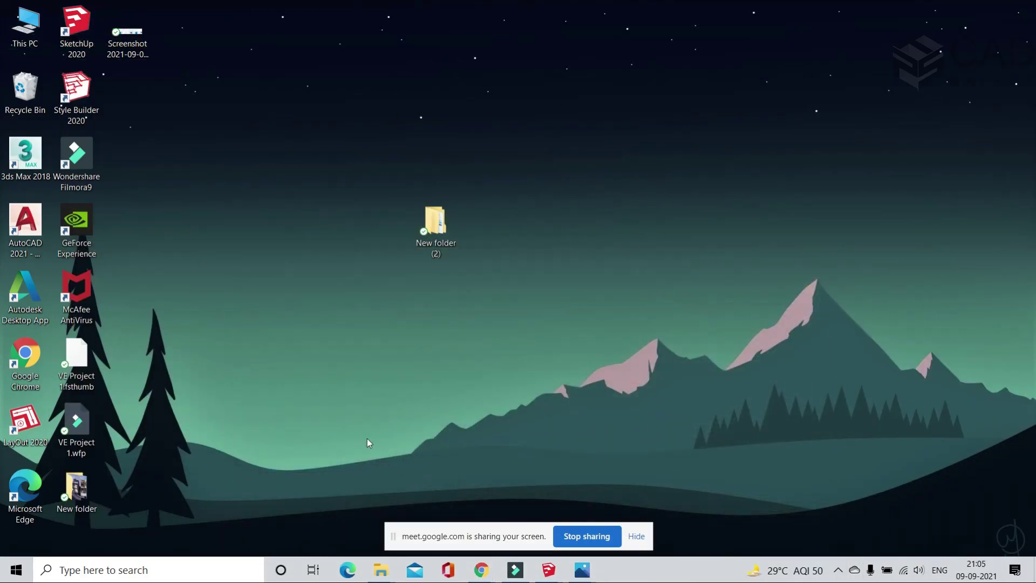
mouse_move(548, 571)
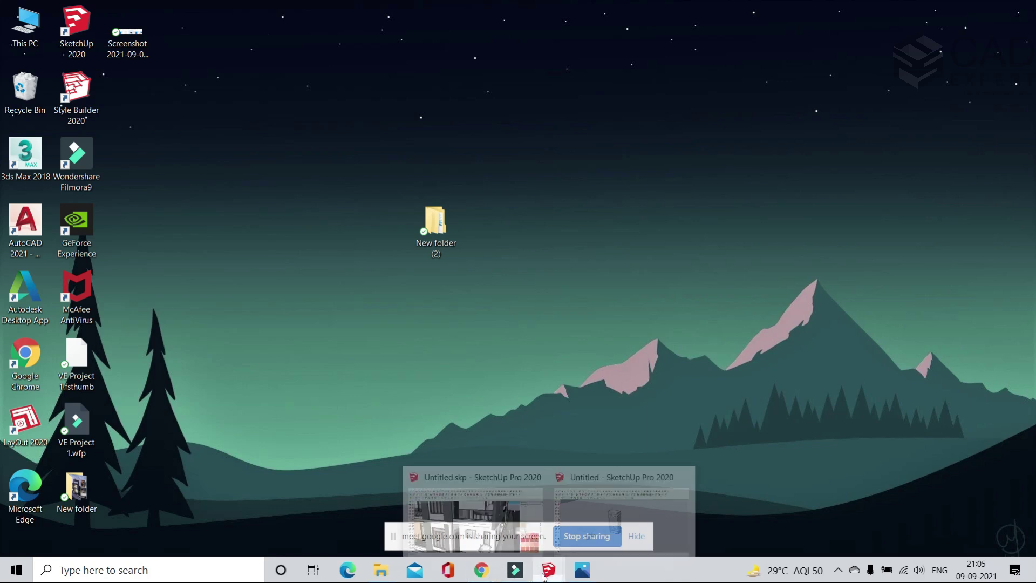
click(591, 516)
scroll(498, 394, down, 3)
mouse_move(498, 394)
middle_down()
mouse_move(500, 252)
mouse_move(346, 431)
middle_up()
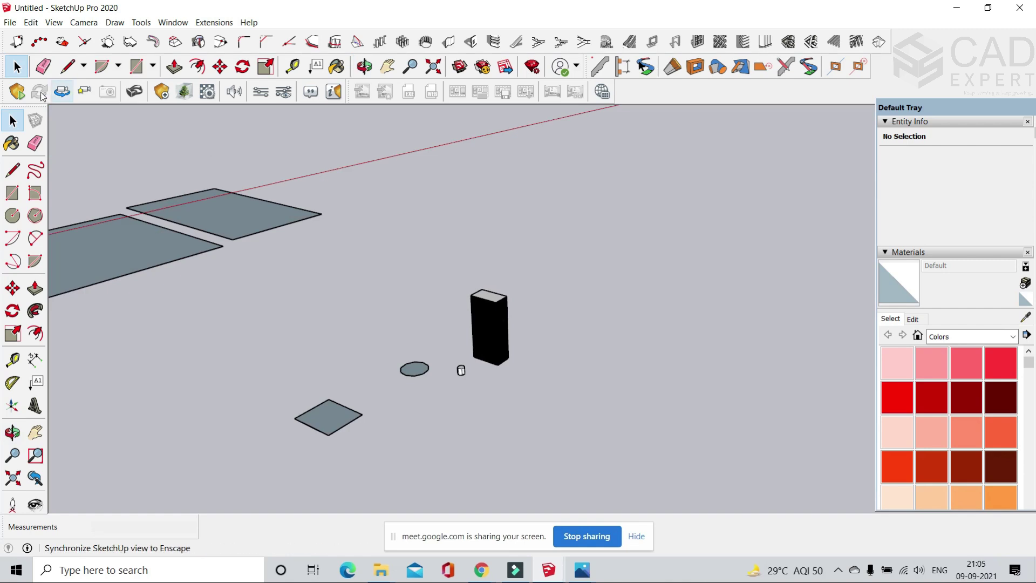
click(957, 8)
- Browse from This PC to the Materials subfolder inside the materials folder on the DATA (D:) drive
double_click(25, 27)
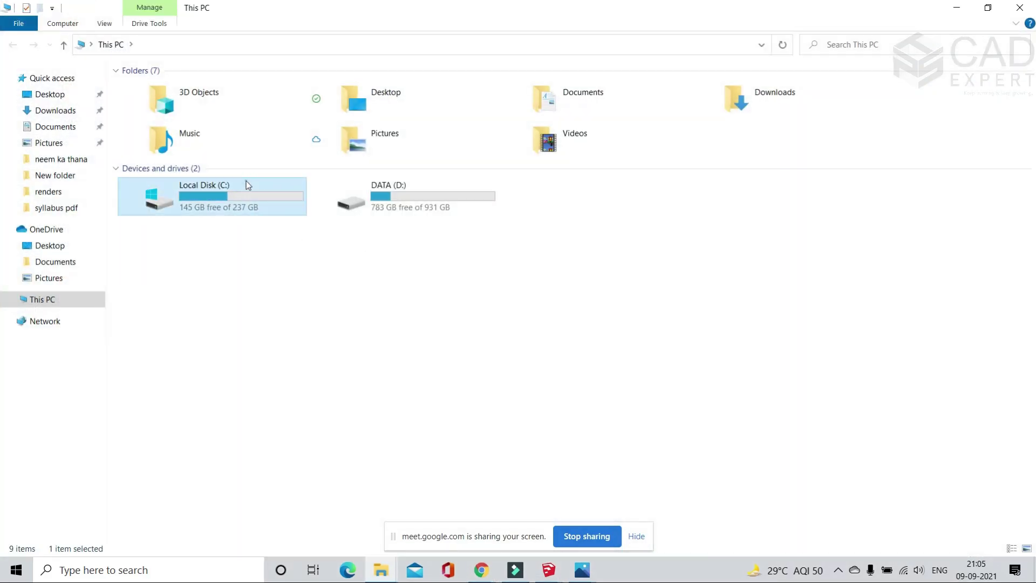
double_click(246, 184)
click(13, 44)
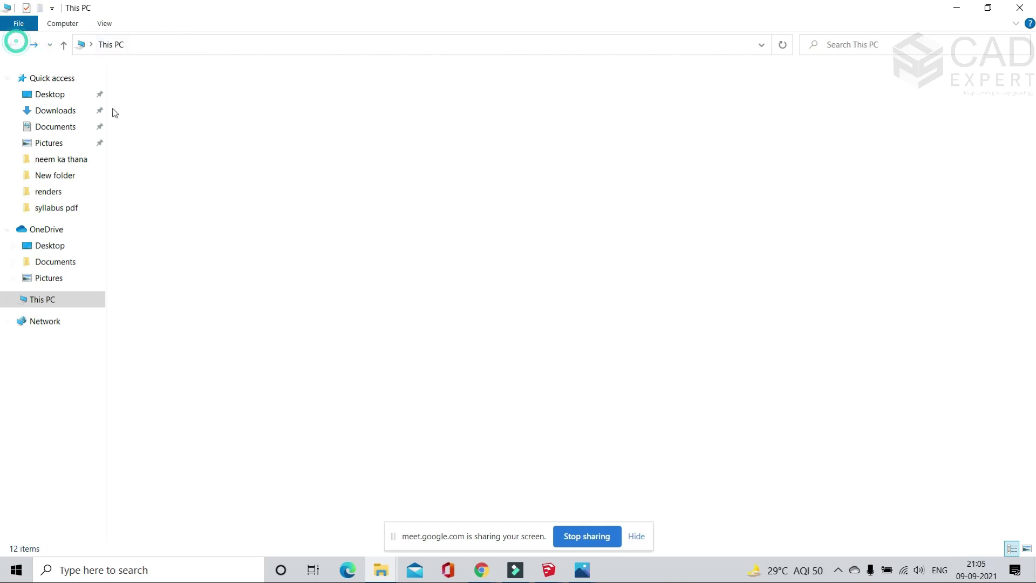
double_click(472, 195)
drag(387, 282, 462, 379)
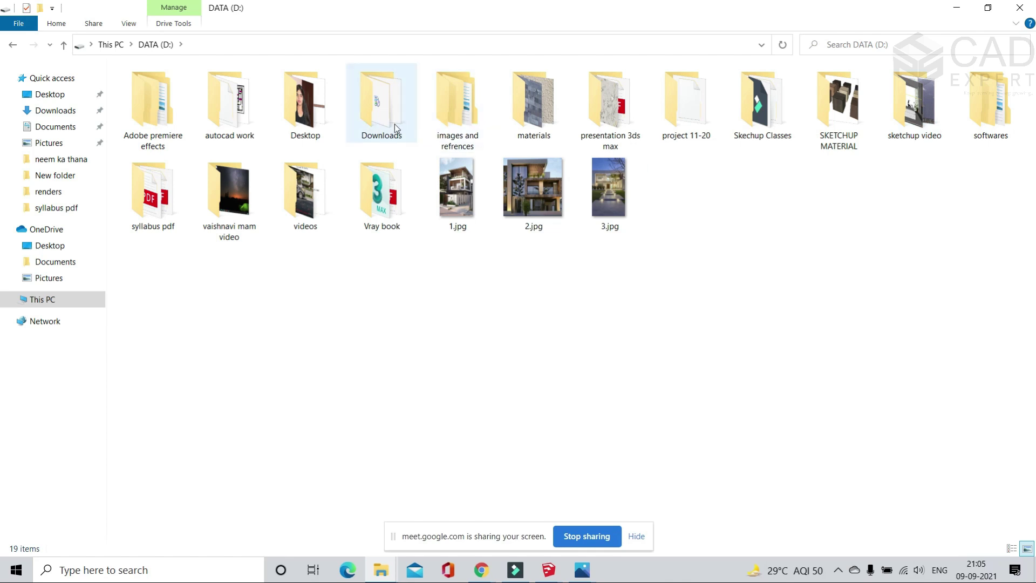
double_click(567, 108)
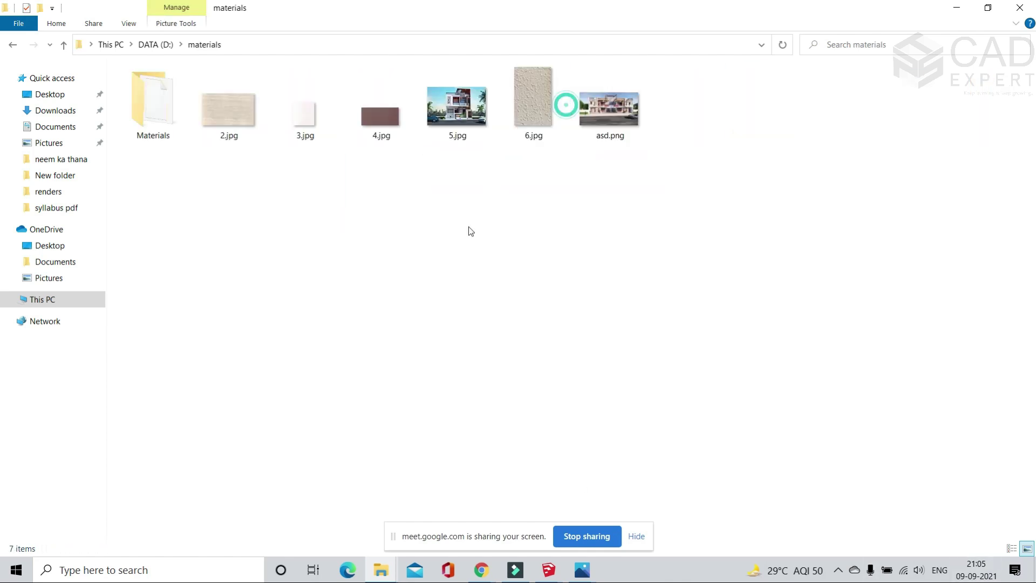
double_click(152, 100)
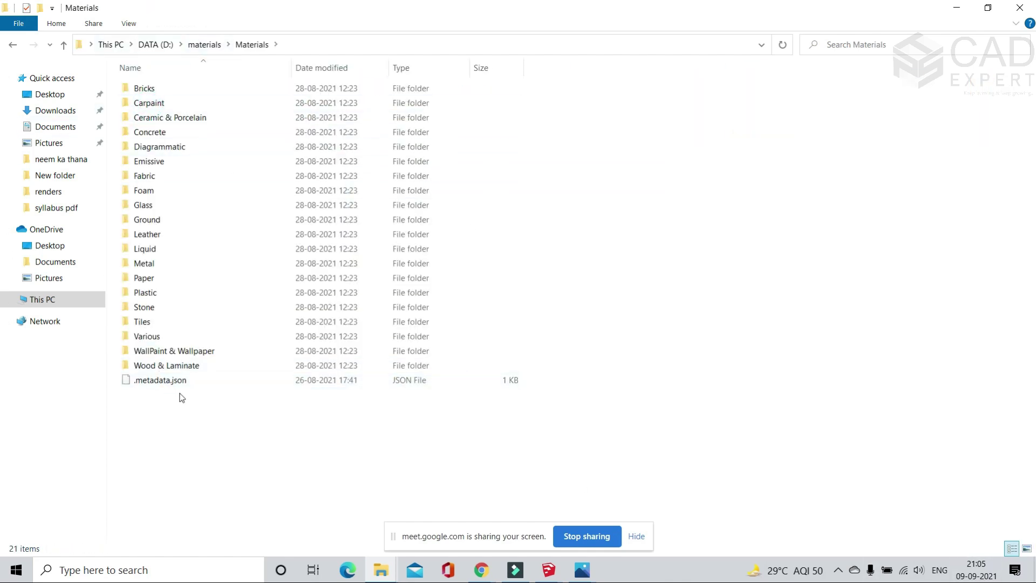
- Look into the Bricks material folder and its maps subfolder, and return to the Bricks file list
double_click(161, 88)
double_click(170, 89)
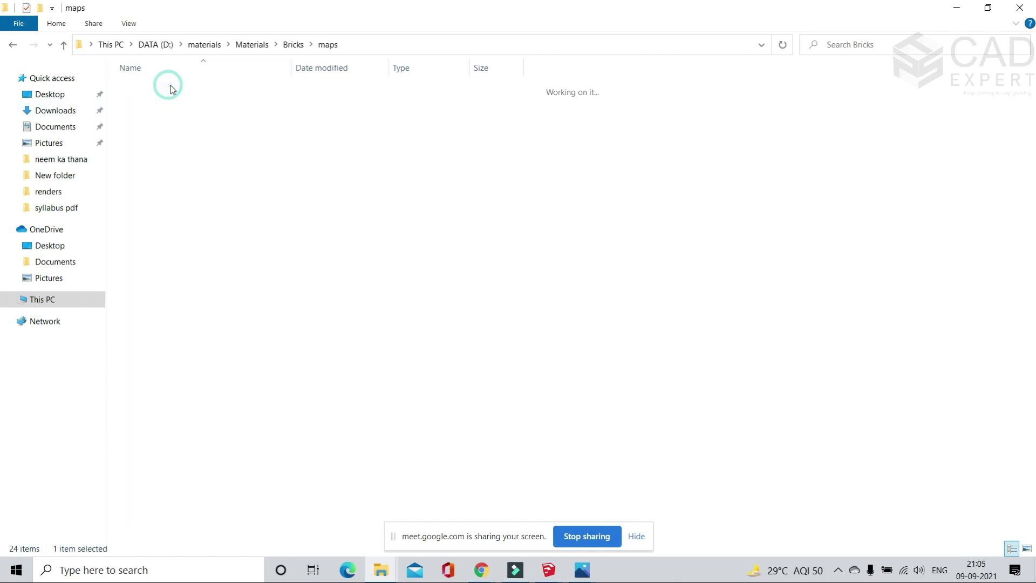
click(13, 45)
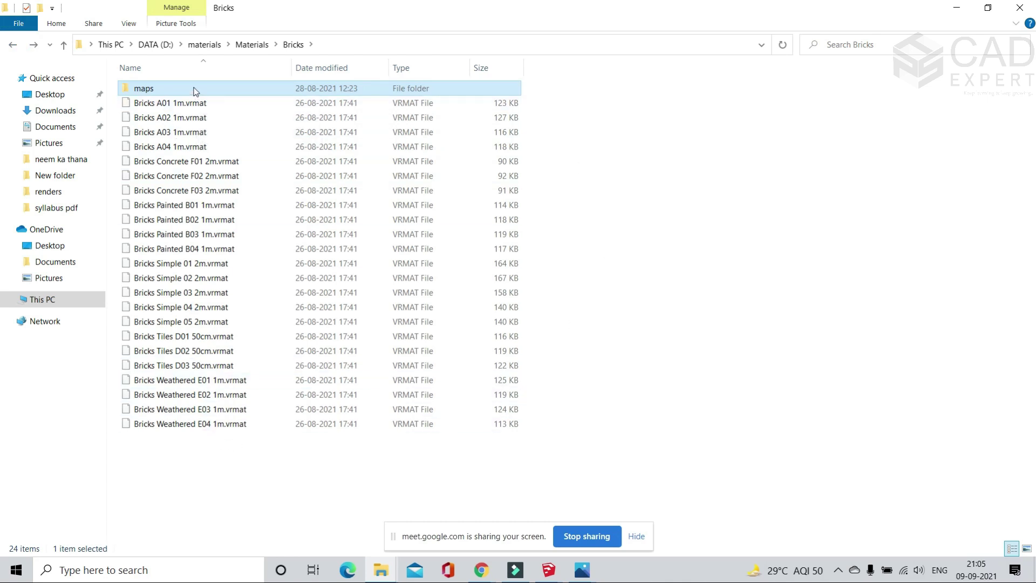
- Look through the brick texture images in the Bricks maps folder, starting from Bricks_A_Bump_01.jpg, and close the viewer
double_click(196, 89)
double_click(166, 102)
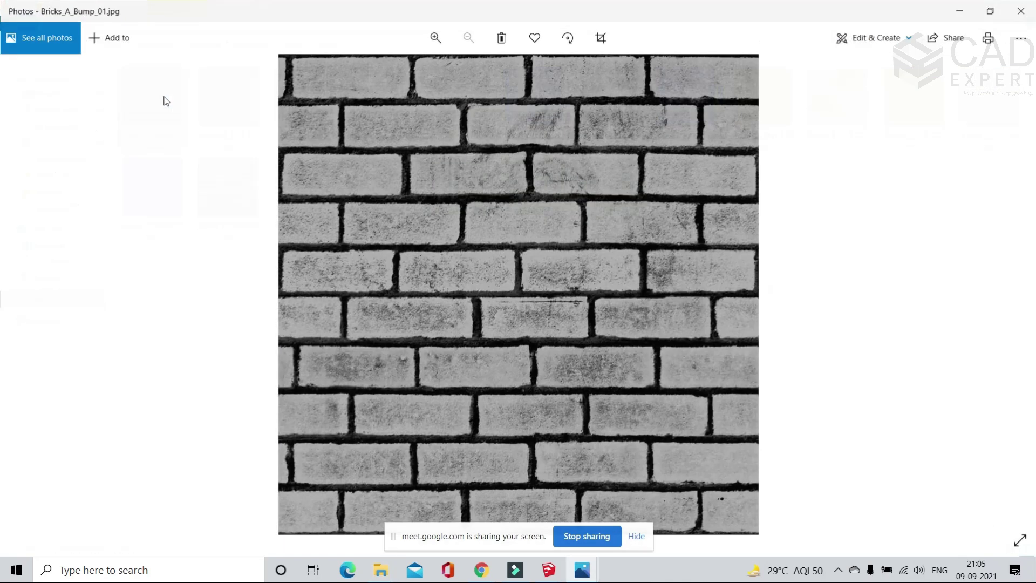
key(Right)
key(Right)
key(Right)
key(Right)
key(Right)
key(Right)
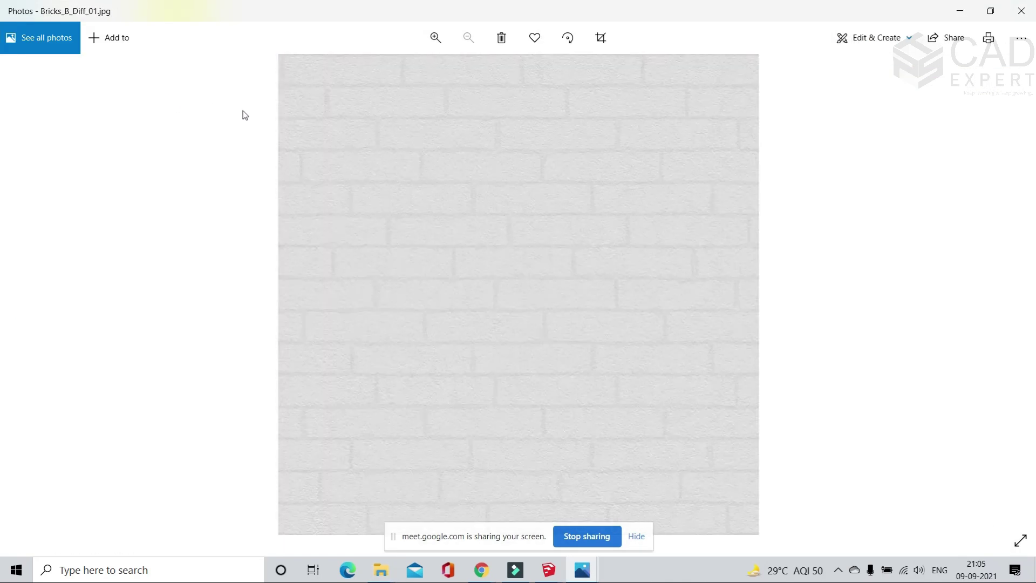
key(Right)
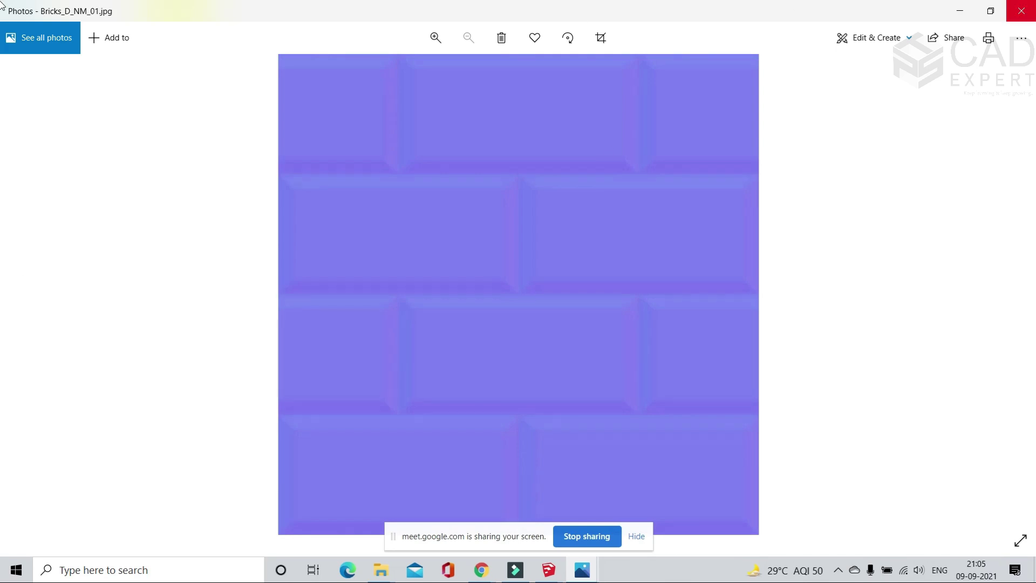
click(1022, 10)
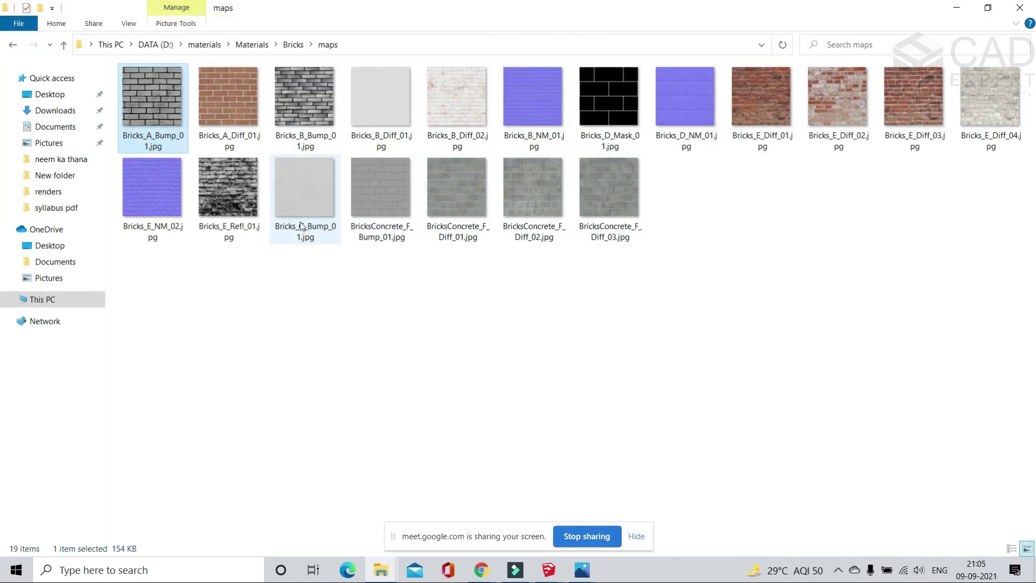
- Return to the Materials folder and browse the texture maps stored in the Fabric folder's maps subfolder
key(BackSpace)
key(BackSpace)
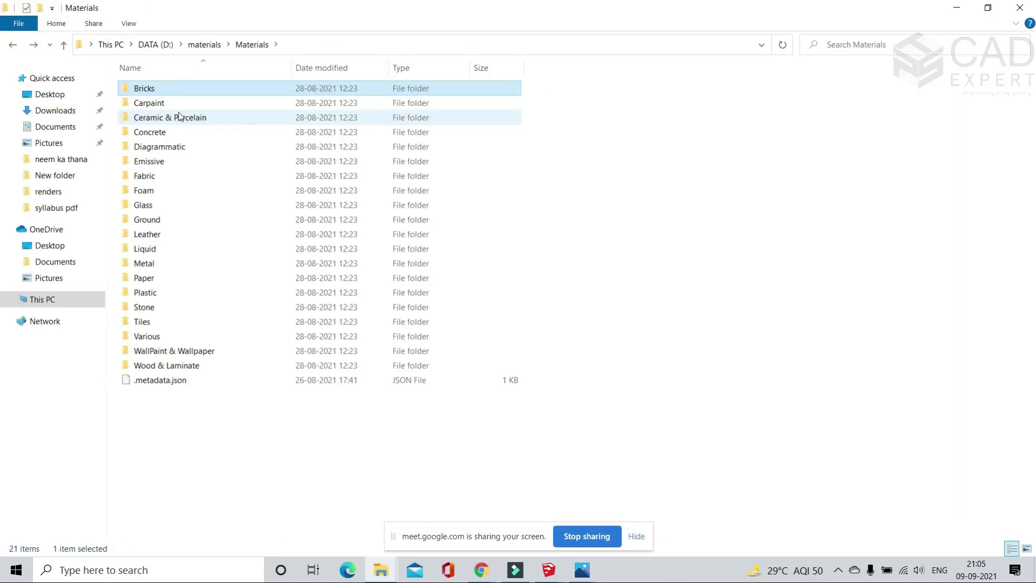
double_click(160, 177)
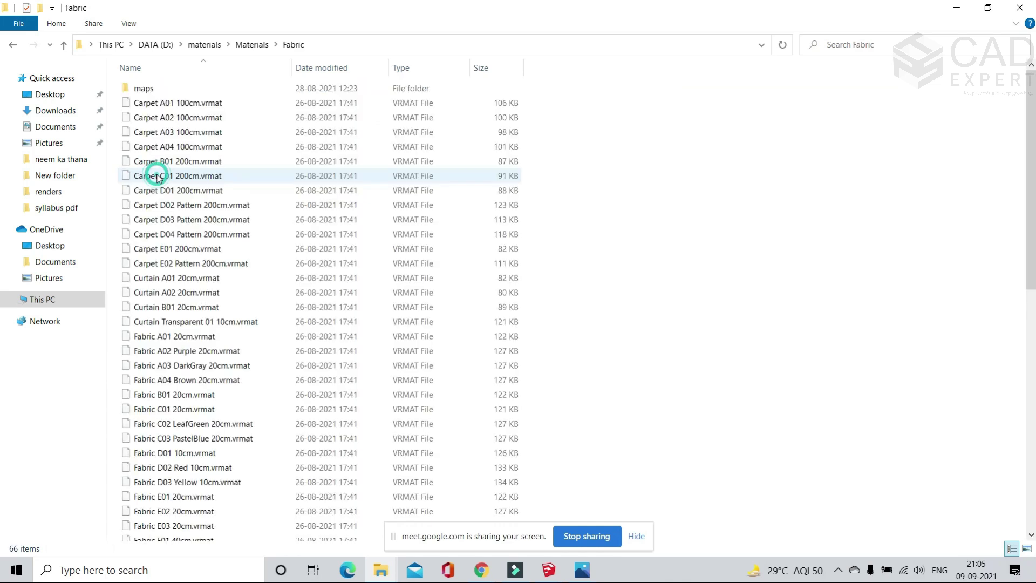
double_click(153, 90)
scroll(681, 459, down, 2)
scroll(532, 371, up, 2)
- View the curtain and fabric texture images around Curtain_B_Diff_01.jpg, and close the image viewer and the folder window
double_click(456, 184)
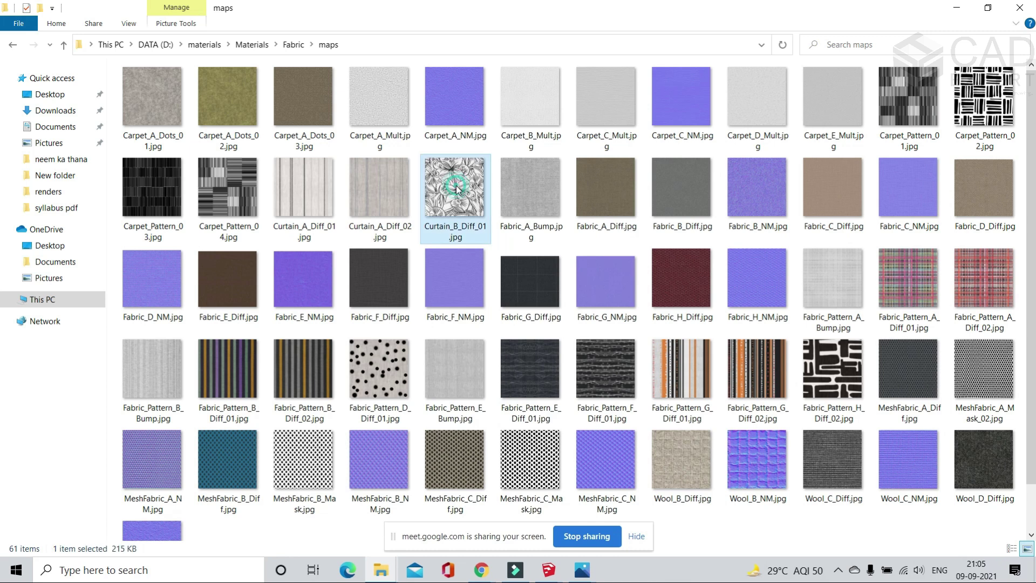
key(Left)
key(Left)
key(Left)
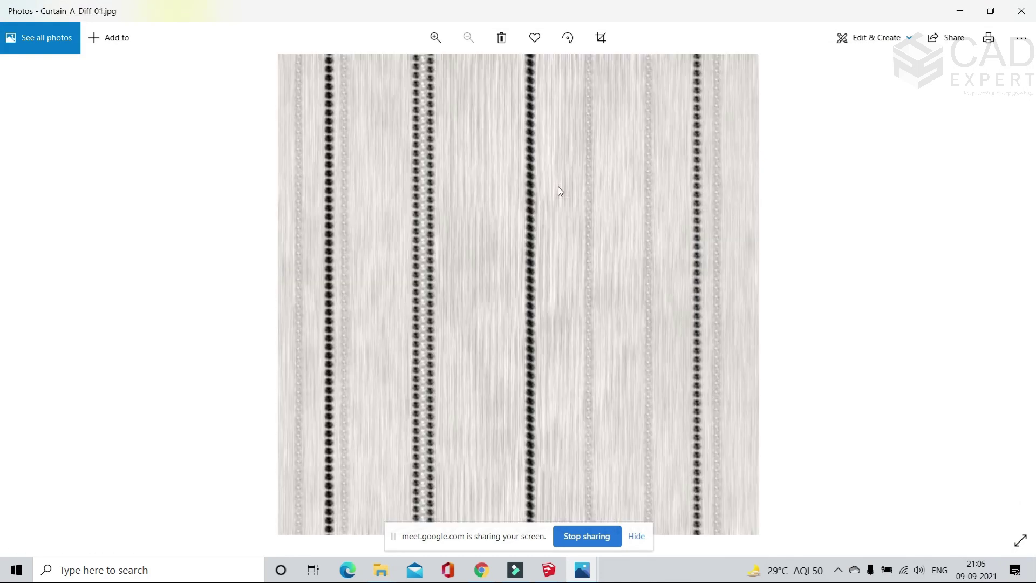
key(Right)
key(Right)
key(Right)
key(Right)
key(Right)
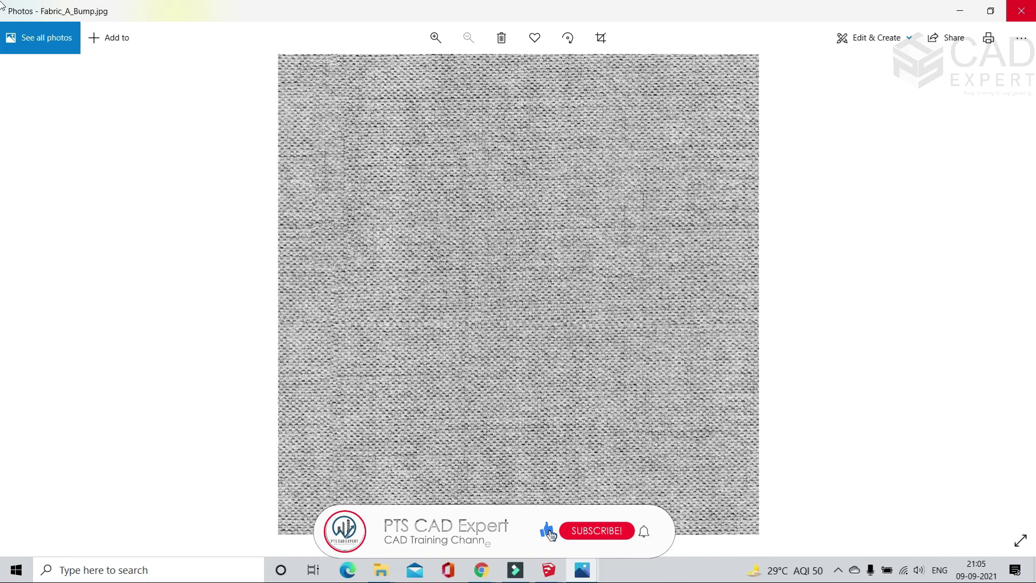
click(1020, 6)
click(1019, 6)
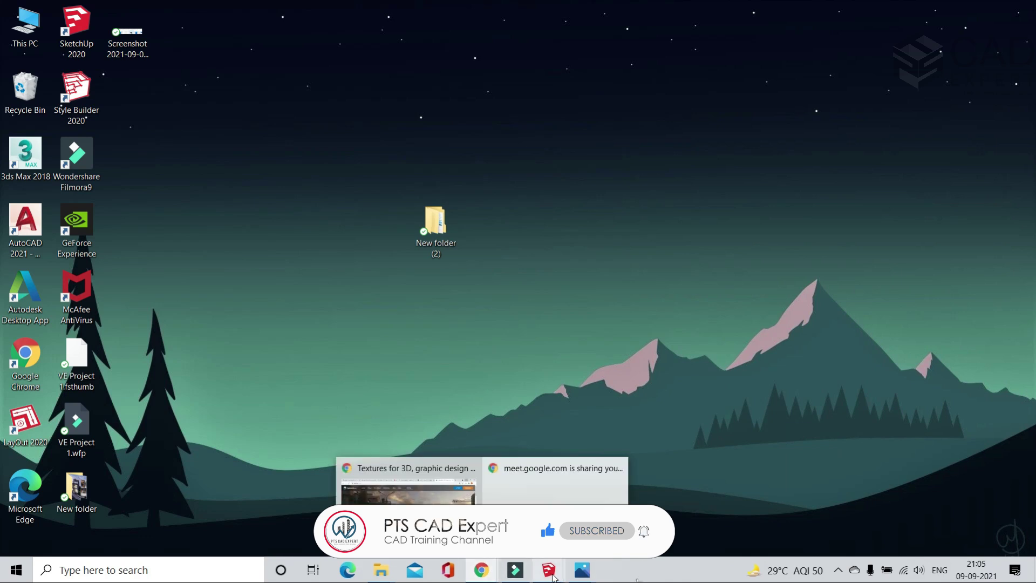
- Switch to the SketchUp house model and sample the grey stone material from the upper-floor column
mouse_move(549, 570)
click(506, 520)
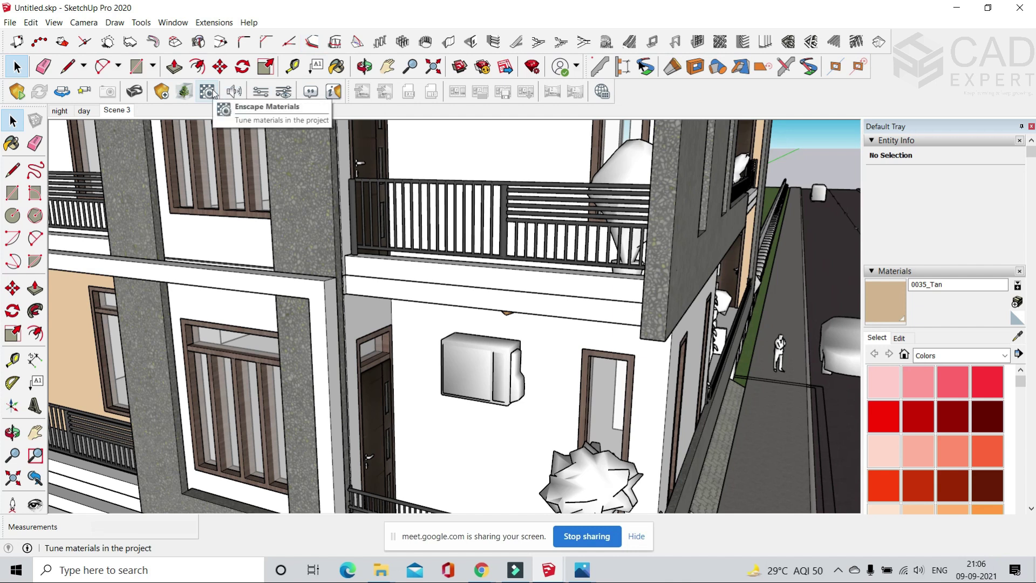
click(1018, 336)
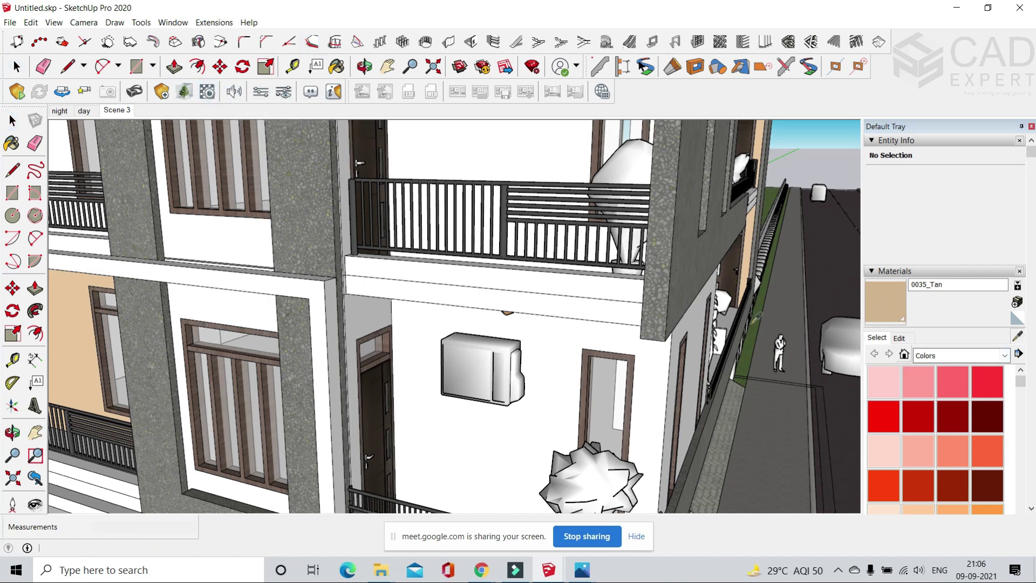
click(672, 208)
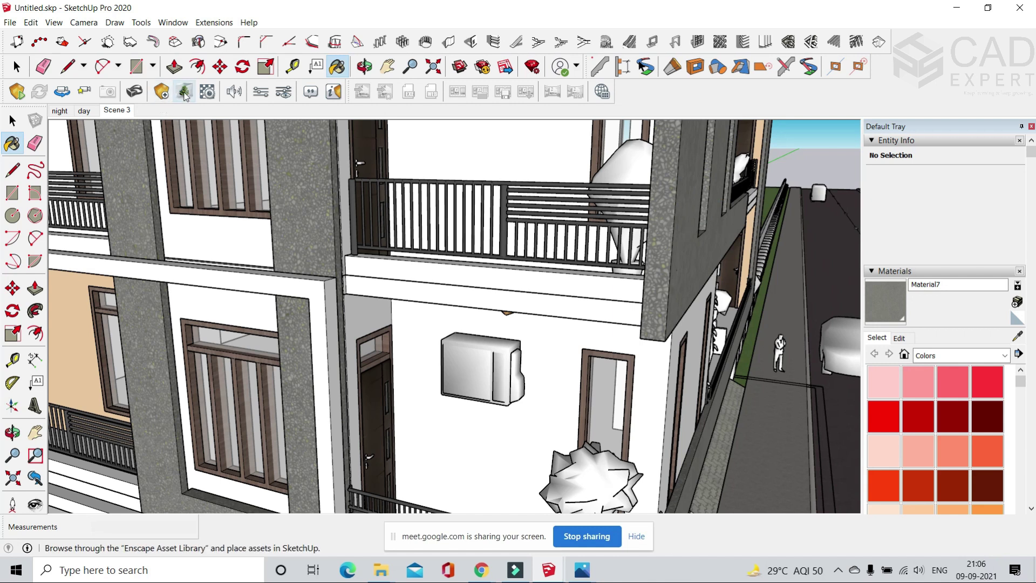
- In Enscape Materials, reuse Material7's albedo texture for both its bump map and its reflection roughness, and return to the Select tool
click(207, 92)
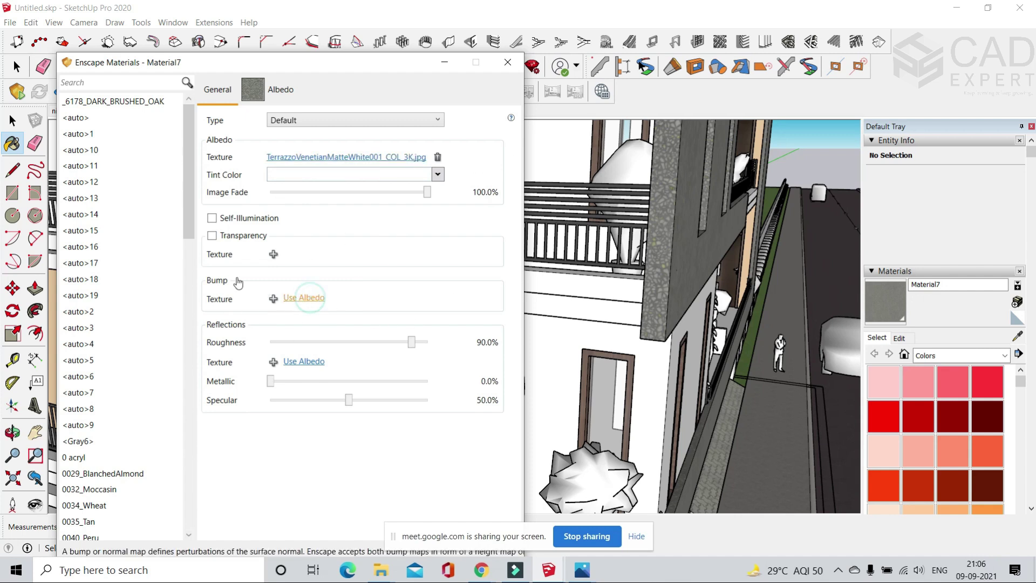
click(462, 294)
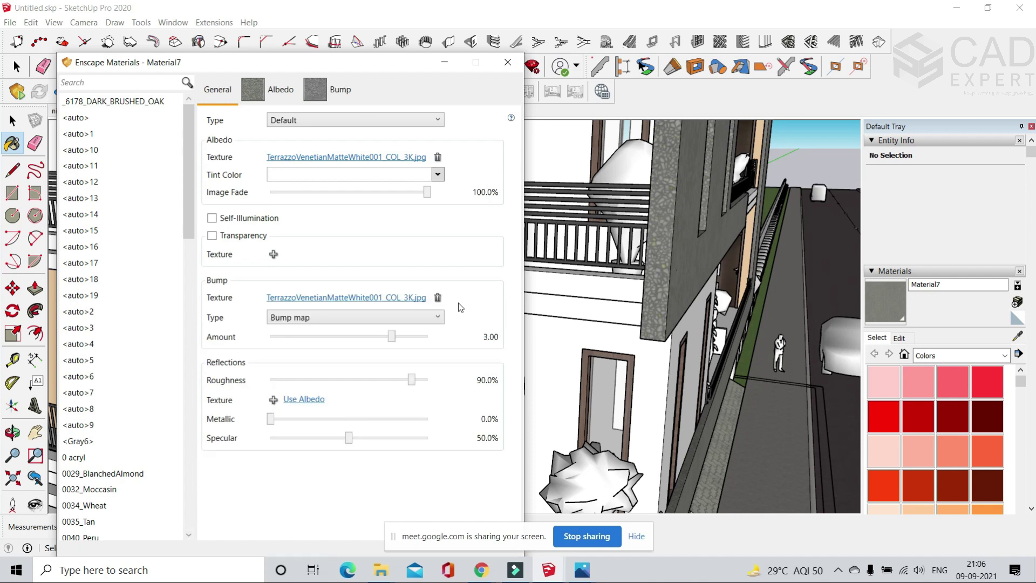
click(303, 400)
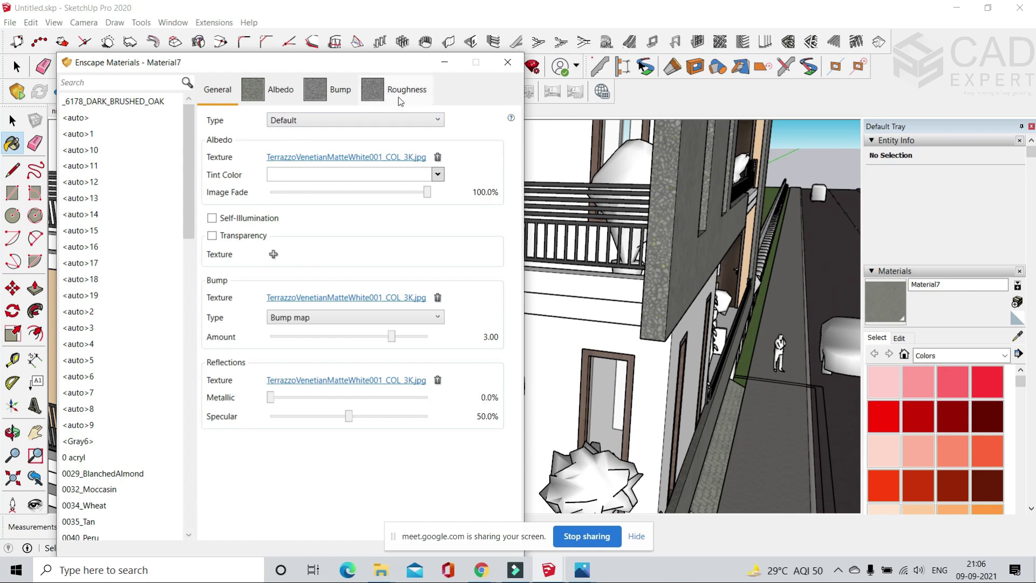
click(502, 69)
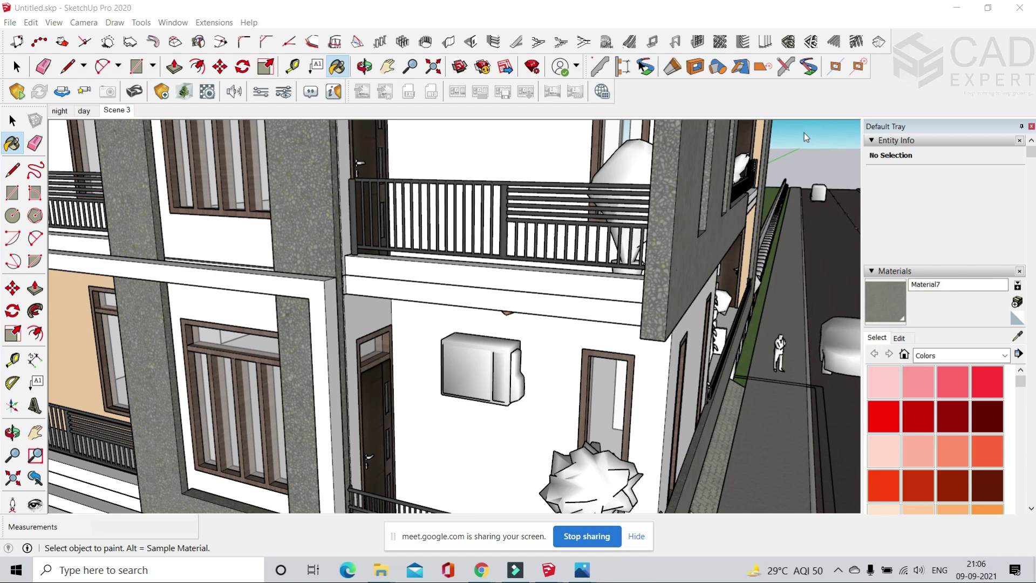
click(821, 147)
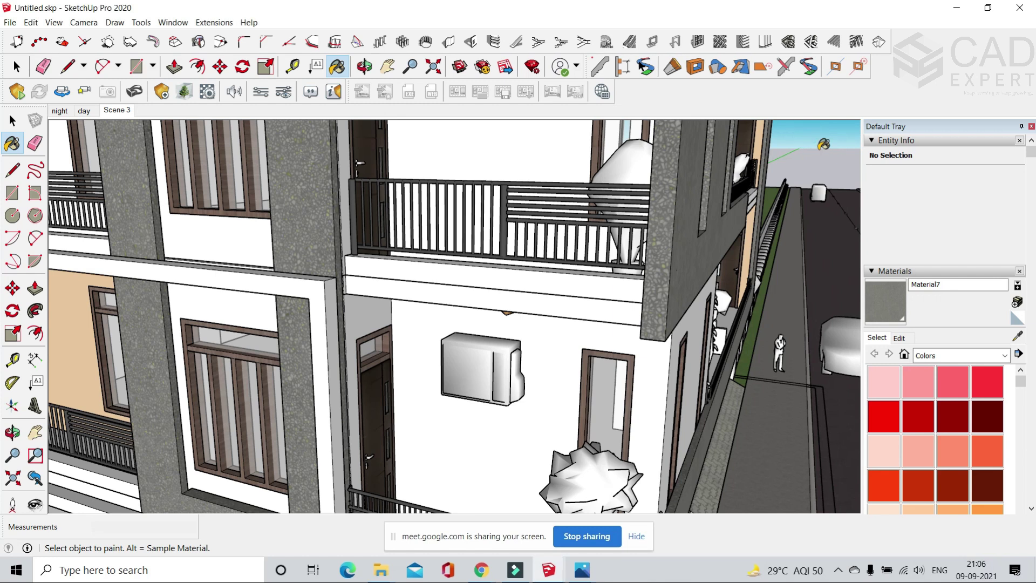
click(17, 66)
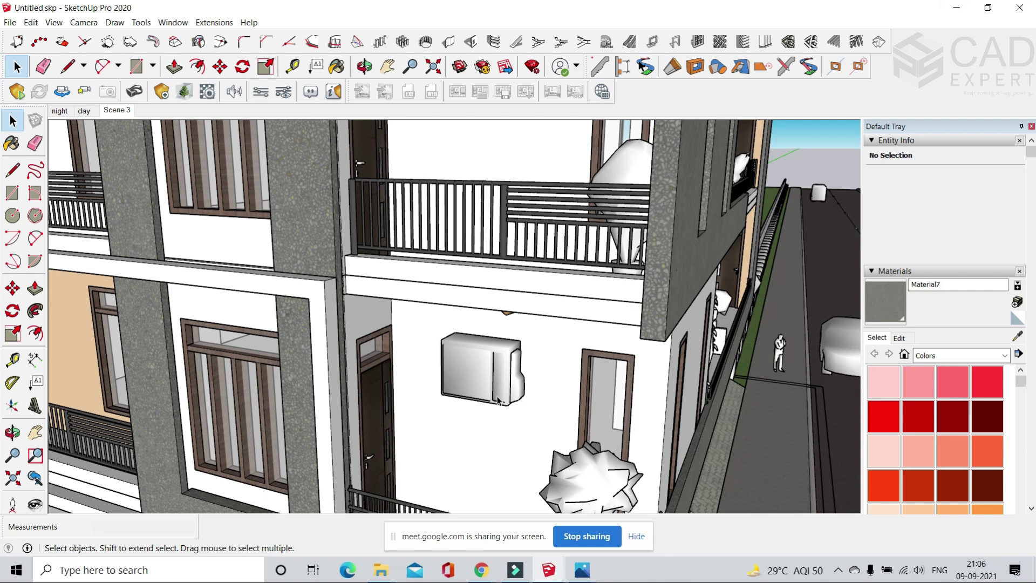
- Switch to Chrome and bring up the ongoing Google Meet call
mouse_move(488, 570)
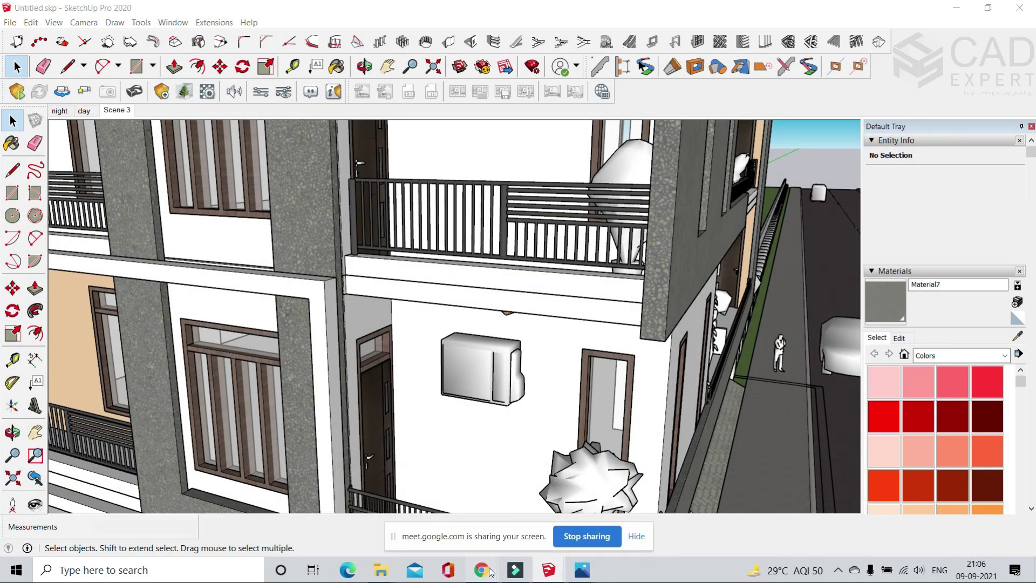
mouse_move(442, 524)
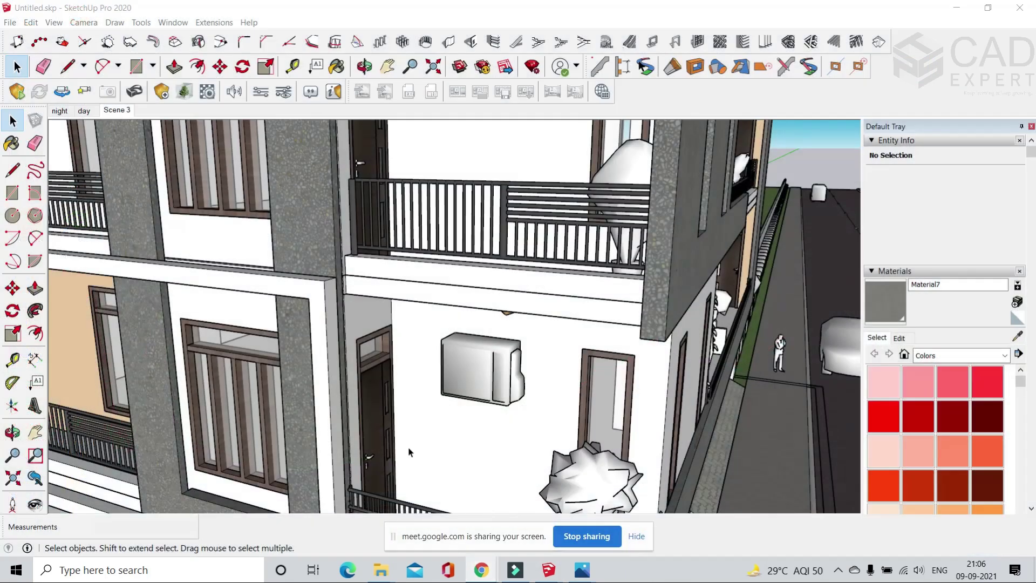
mouse_move(481, 568)
click(437, 511)
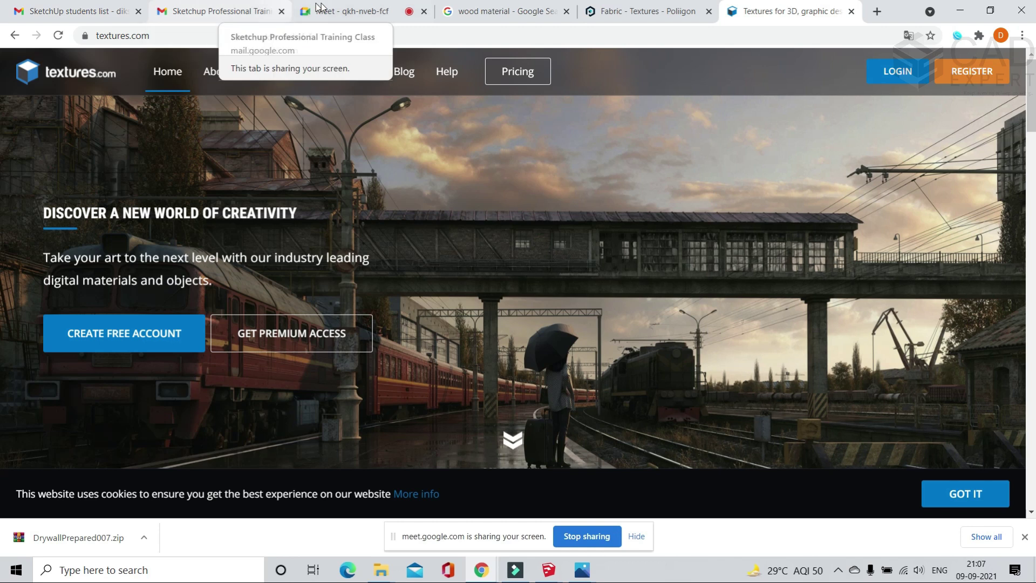
click(352, 7)
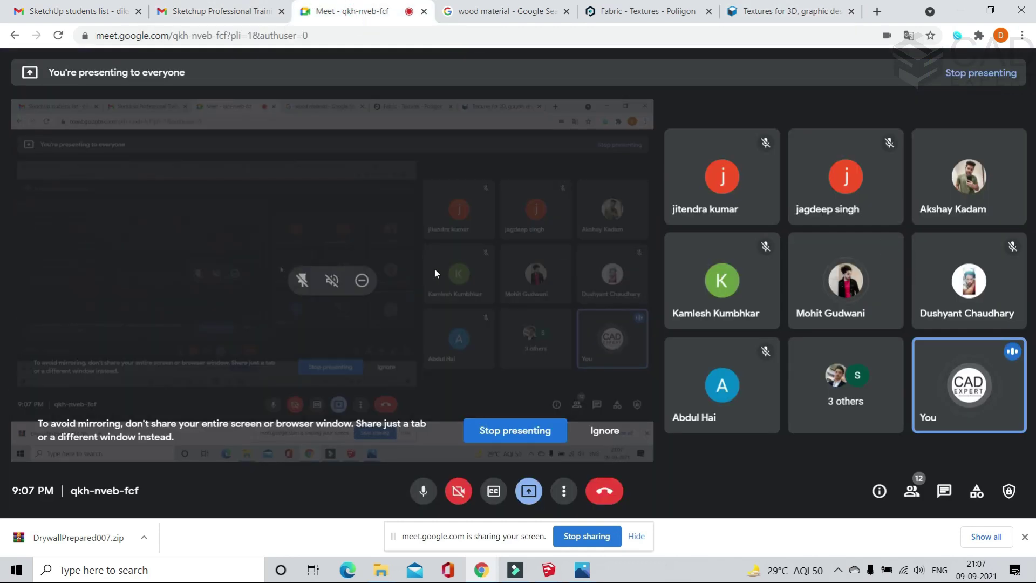